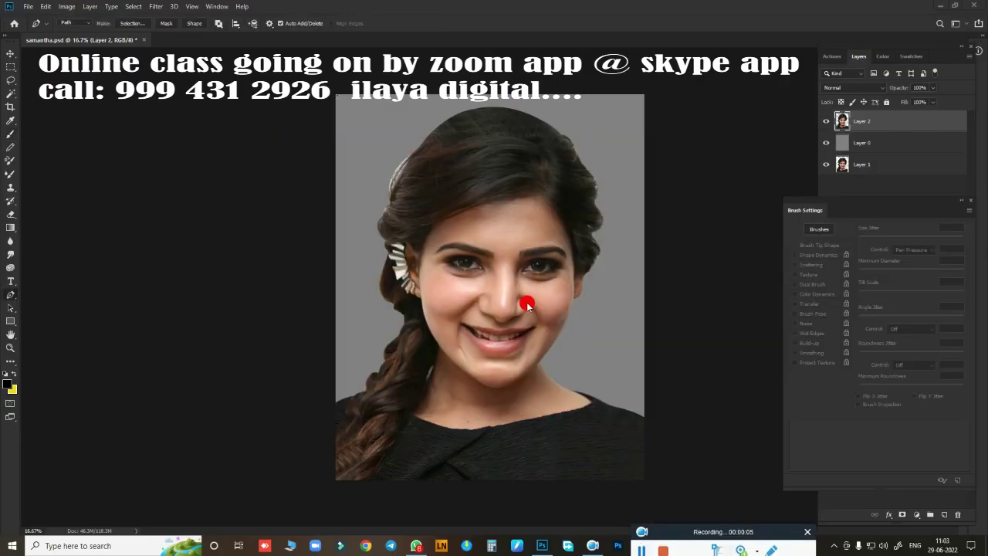
# Step: Duplicate Layer 2 with Ctrl+J so Layer 2 copy sits directly above it
pyautogui.scroll(5, 564, 214)
pyautogui.scroll(-3, 631, 227)
pyautogui.scroll(-2, 535, 223)
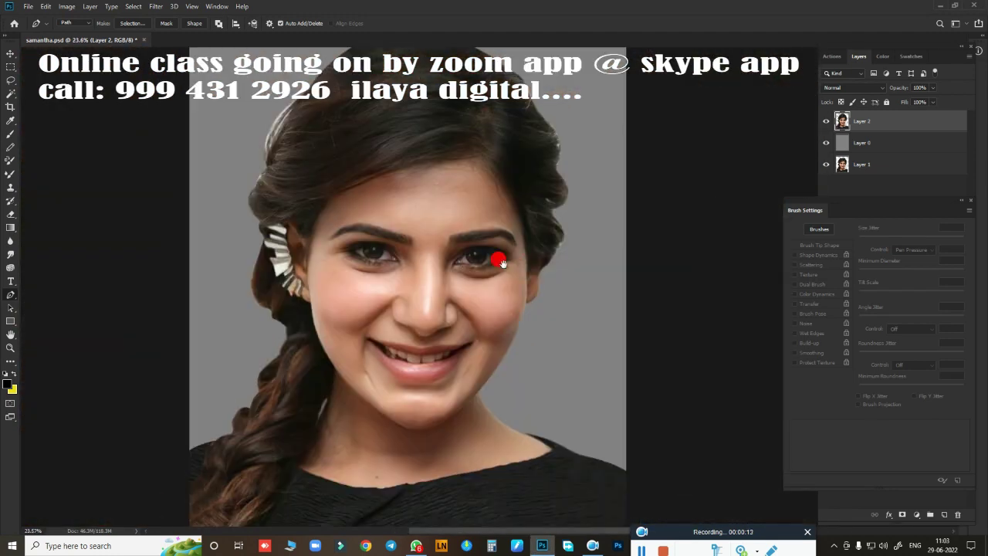
pyautogui.scroll(3, 577, 247)
pyautogui.scroll(-4, 568, 265)
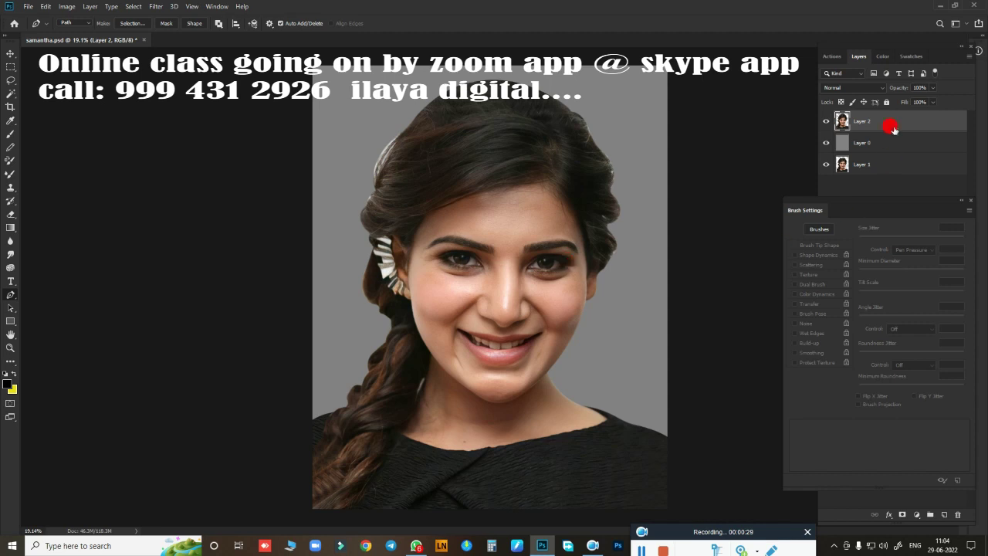
pyautogui.hotkey('ctrl', 'j')
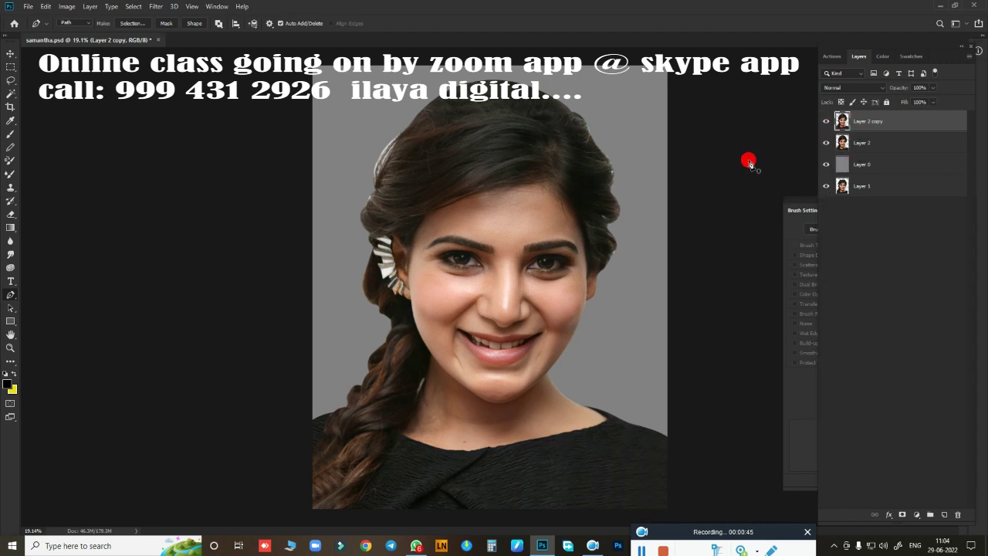
pyautogui.scroll(2, 540, 220)
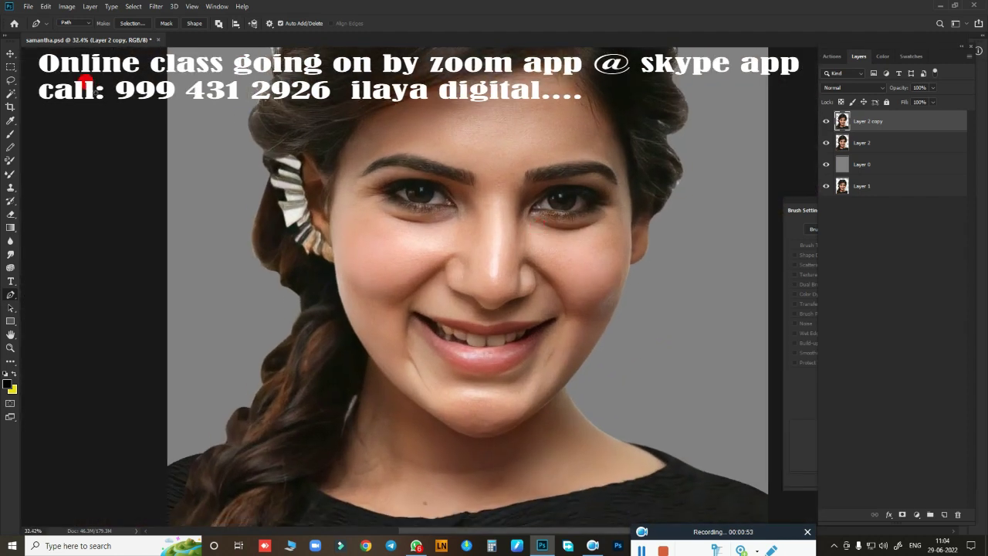
# Step: Apply Brightness/Contrast to Layer 2 copy with contrast lowered to 10
pyautogui.click(67, 7)
pyautogui.click(204, 31)
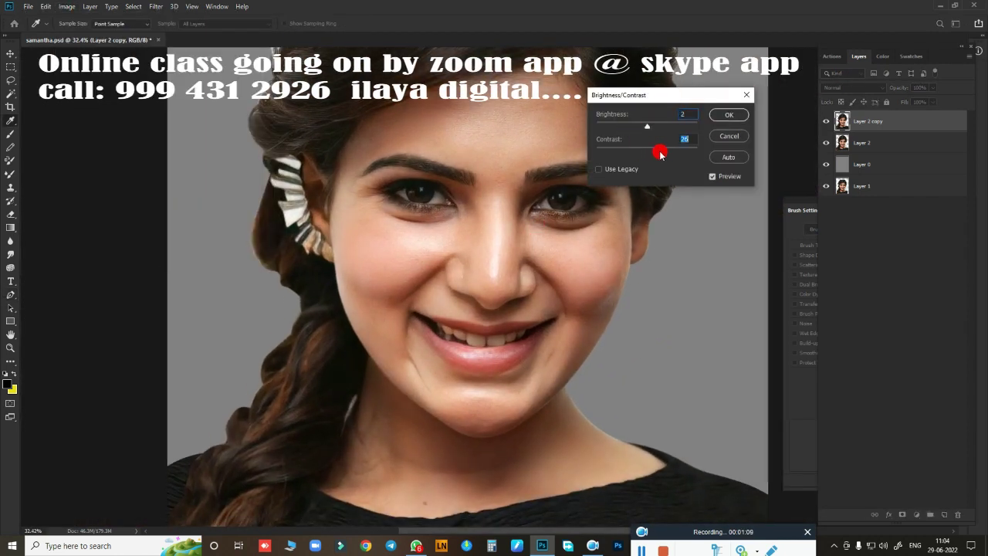
pyautogui.moveTo(660, 155); pyautogui.dragTo(652, 157)
pyautogui.click(726, 115)
pyautogui.press('p')
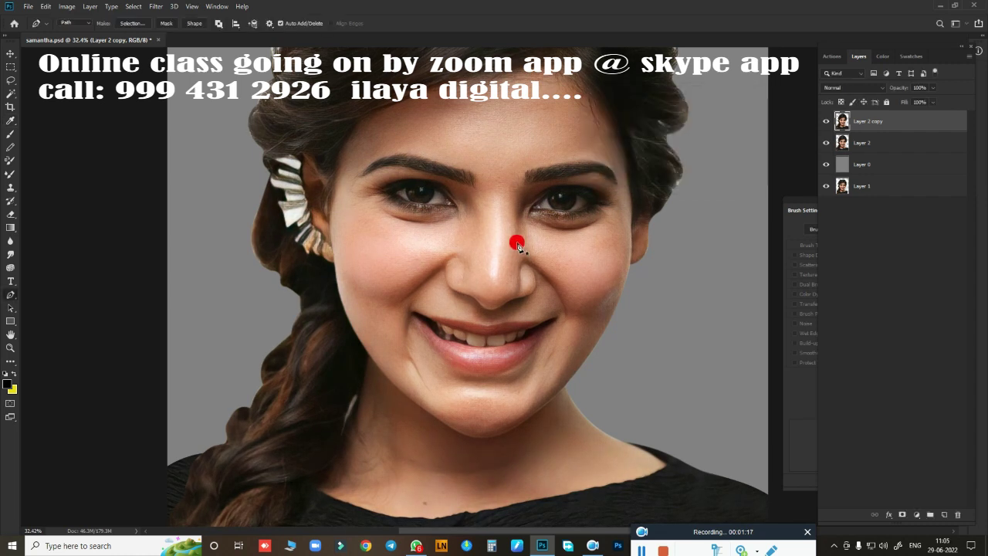
# Step: Try a Hue/Saturation boost, cancel it, and add a new empty layer on top
pyautogui.hotkey('ctrl', 'u')
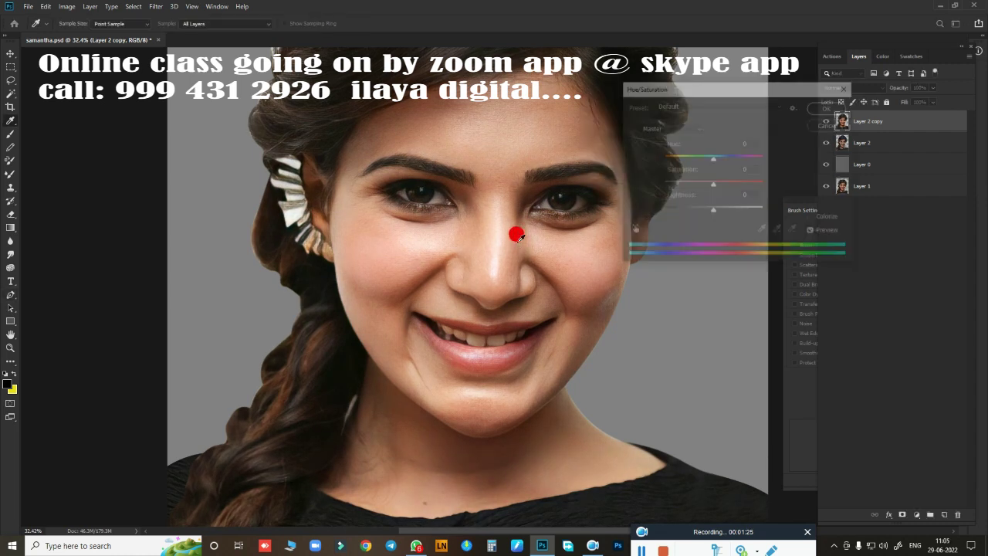
pyautogui.moveTo(714, 187); pyautogui.dragTo(735, 187)
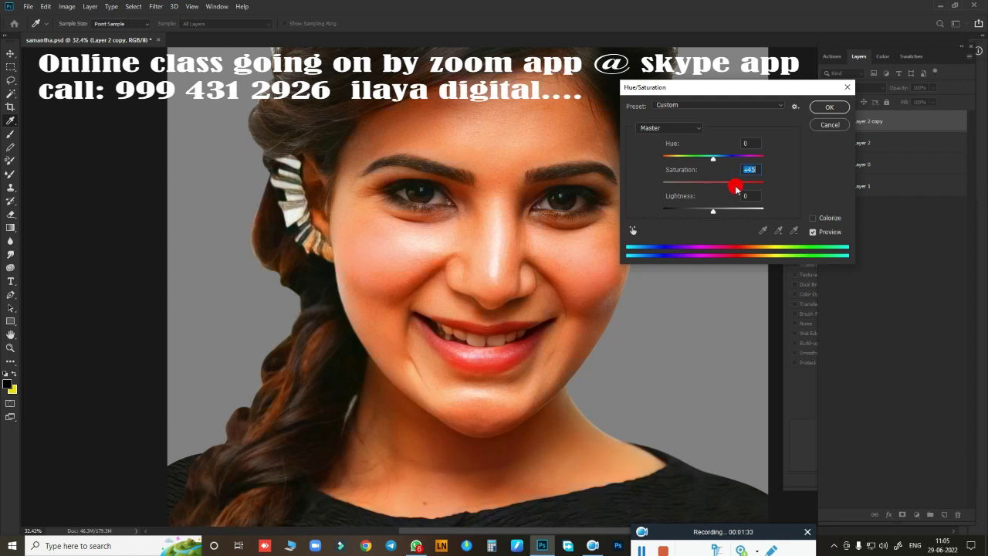
pyautogui.click(711, 163)
pyautogui.click(824, 126)
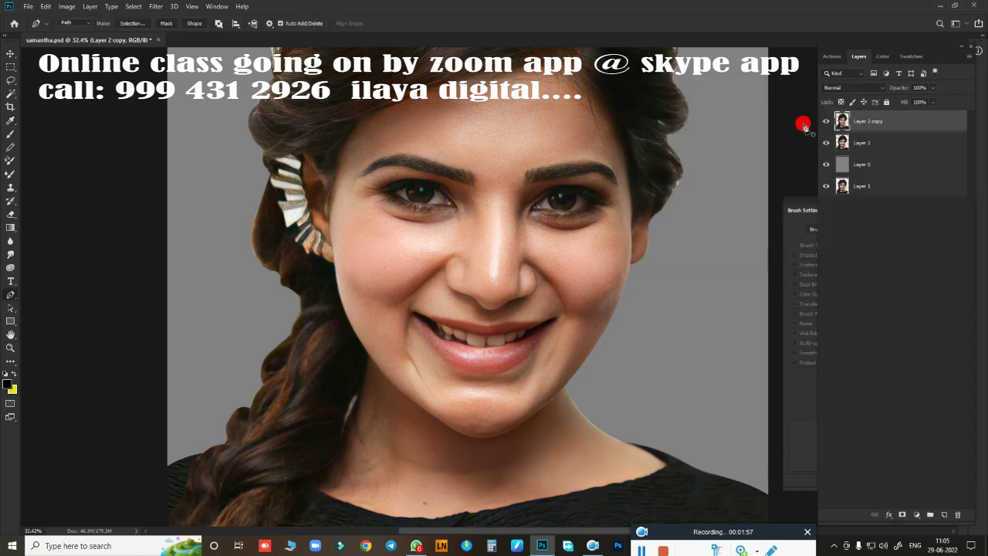
pyautogui.click(944, 514)
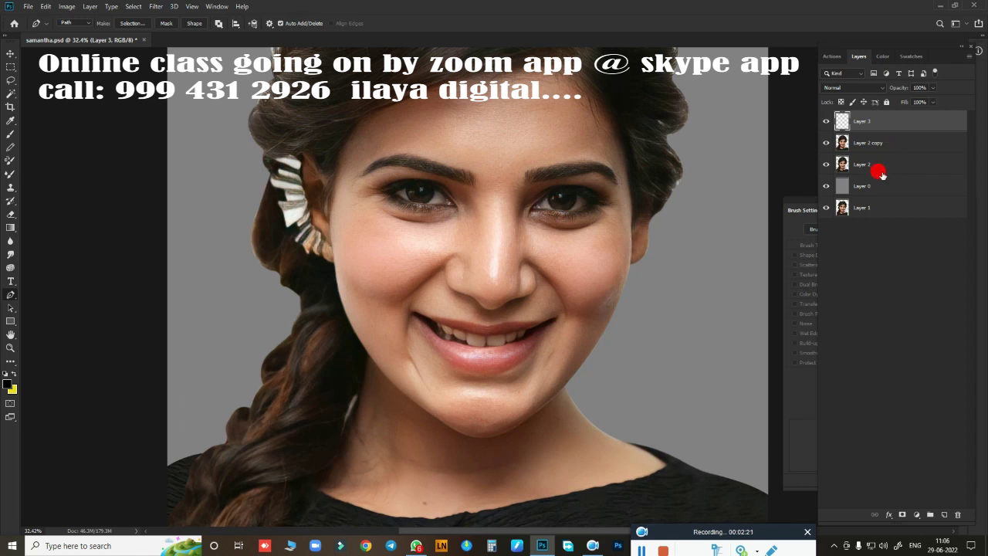
# Step: Delete the empty Layer 3 and pick a Smudge brush preset at size 150
pyautogui.press('Delete')
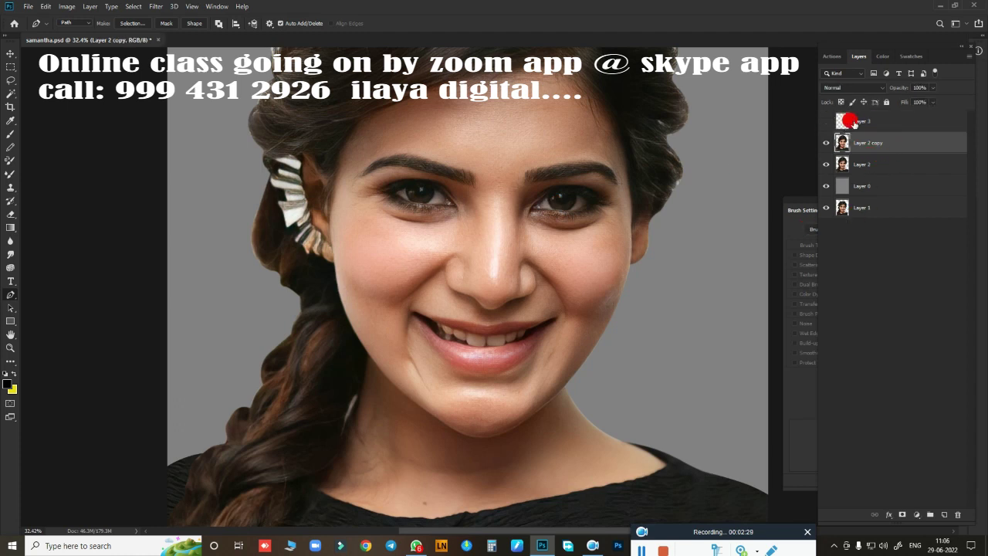
pyautogui.scroll(2, 595, 209)
pyautogui.scroll(1, 544, 243)
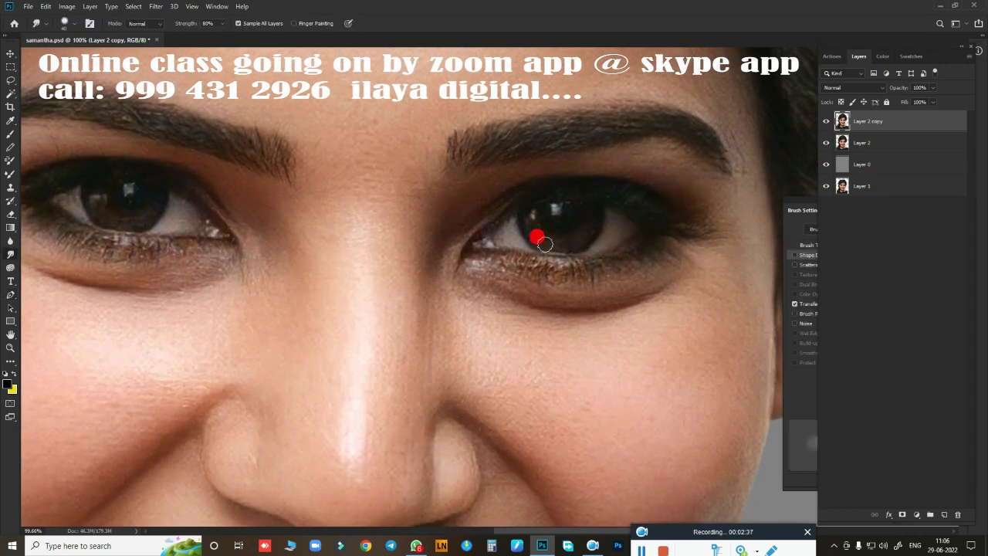
pyautogui.rightClick(408, 182)
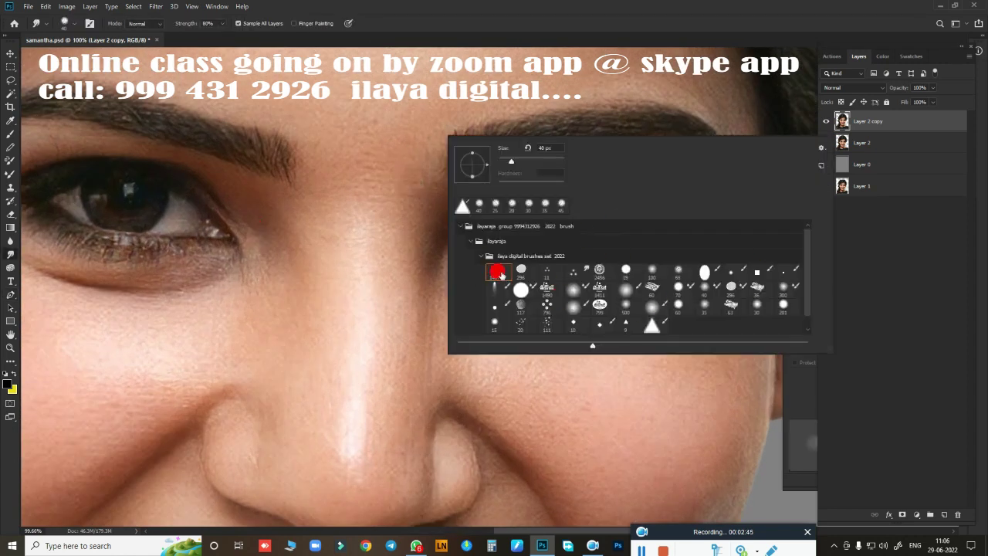
pyautogui.doubleClick(492, 291)
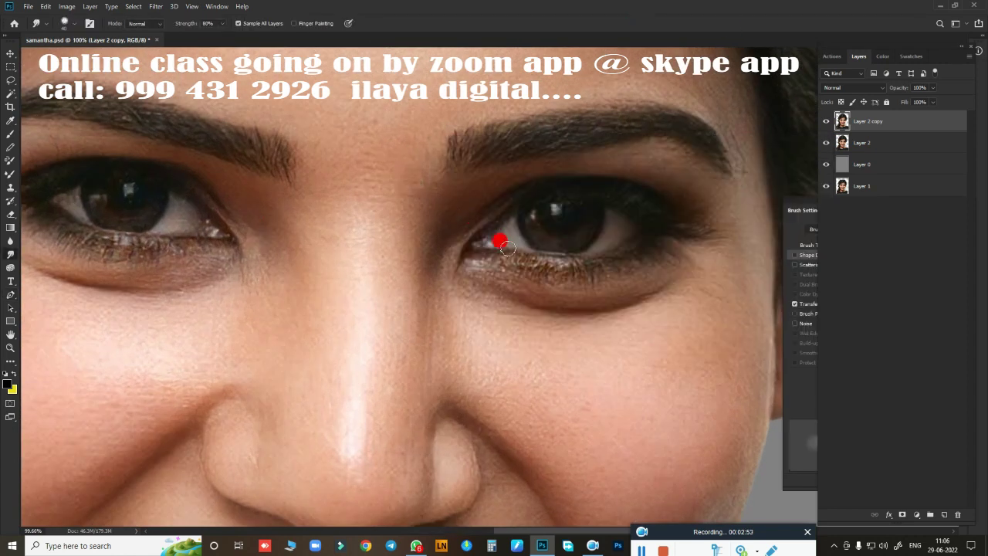
# Step: Test-smudge the nose bridge, then erase the nose stroke while toggling Layer 2 visibility
pyautogui.moveTo(362, 277); pyautogui.dragTo(386, 393)
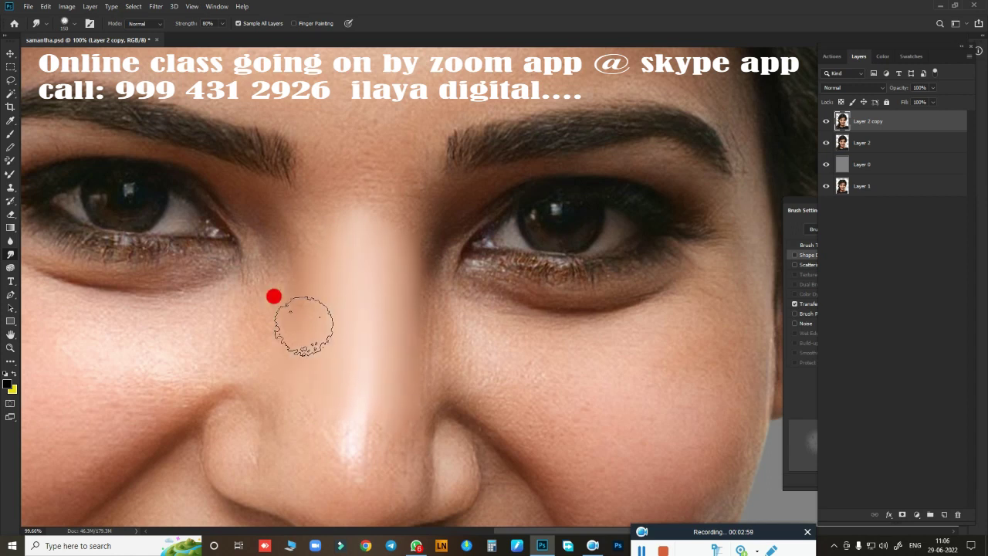
pyautogui.click(826, 143)
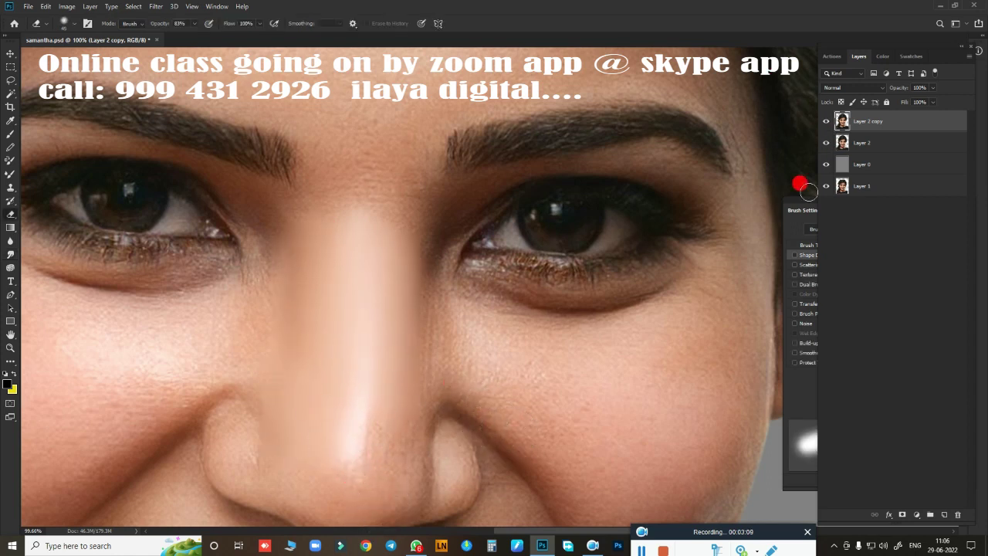
pyautogui.press('e')
pyautogui.moveTo(348, 423); pyautogui.dragTo(354, 407)
pyautogui.click(826, 143)
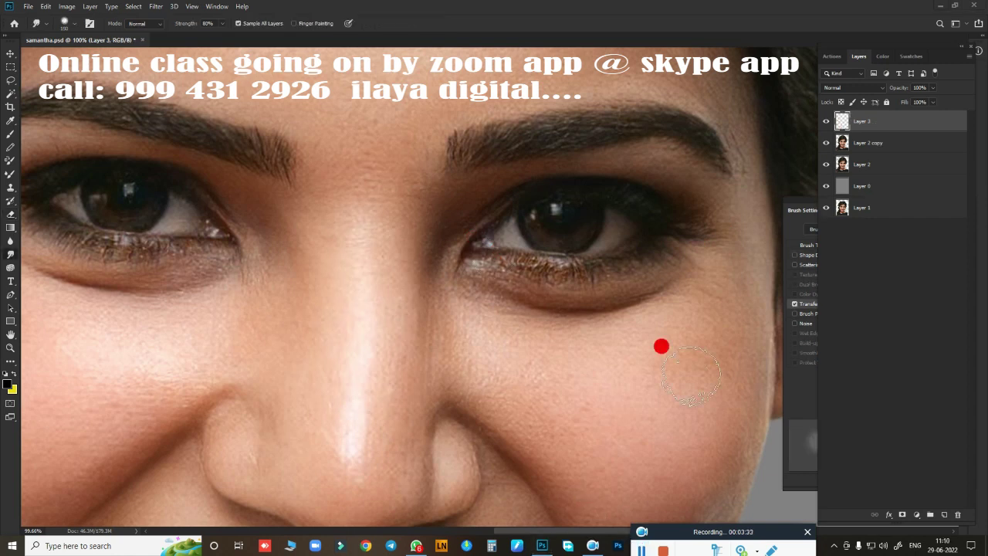
# Step: Set smudge strength to 70% and make Layer 3 visible and active again
pyautogui.press('7')
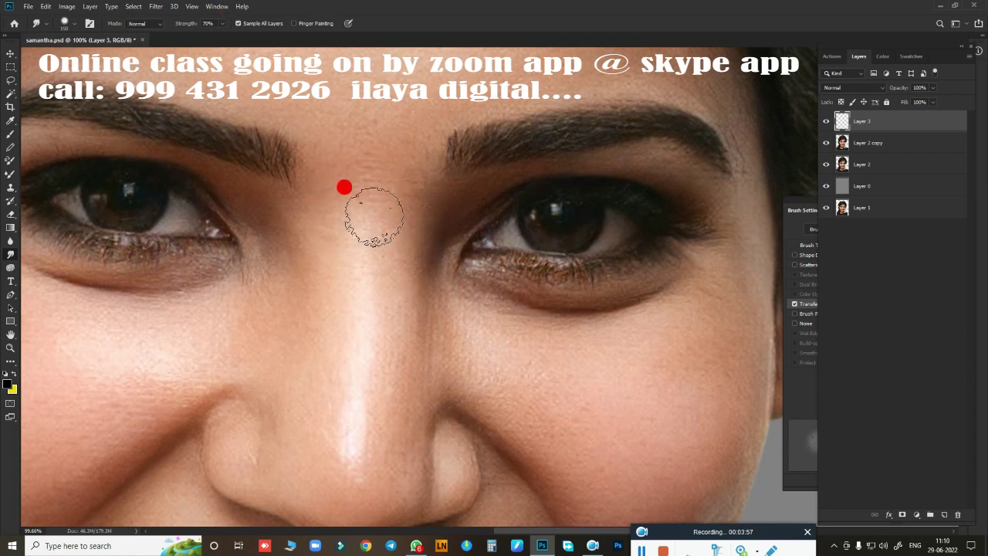
pyautogui.click(826, 122)
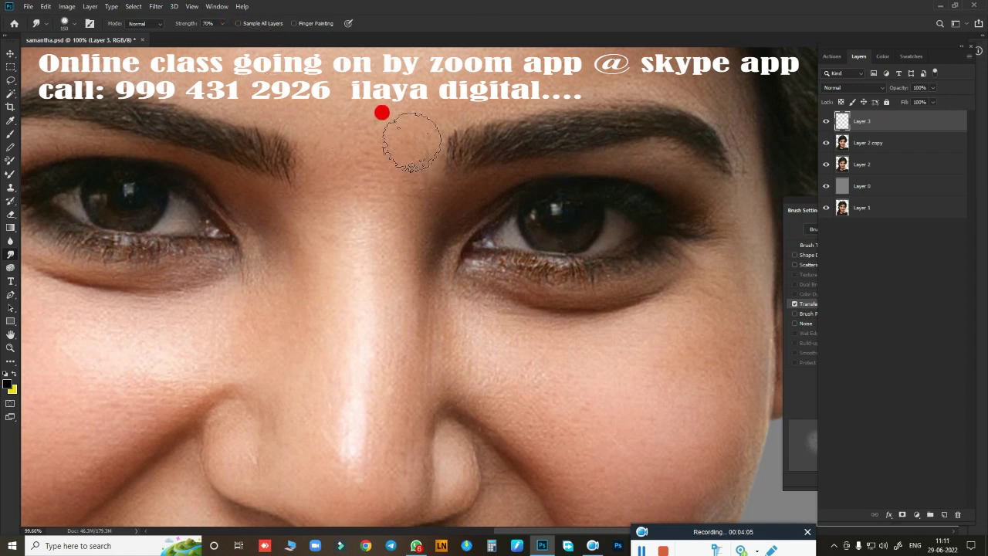
pyautogui.click(871, 146)
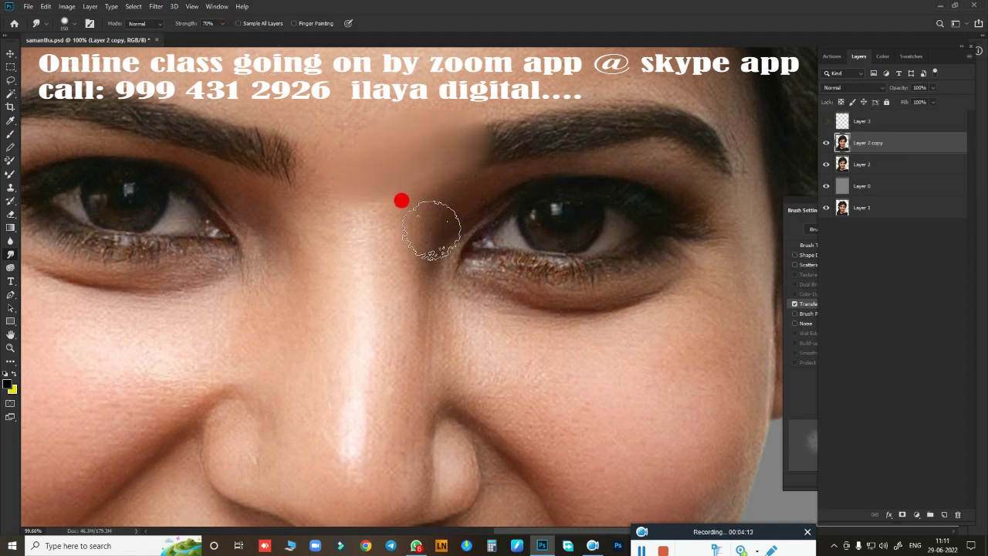
pyautogui.click(863, 121)
pyautogui.click(825, 121)
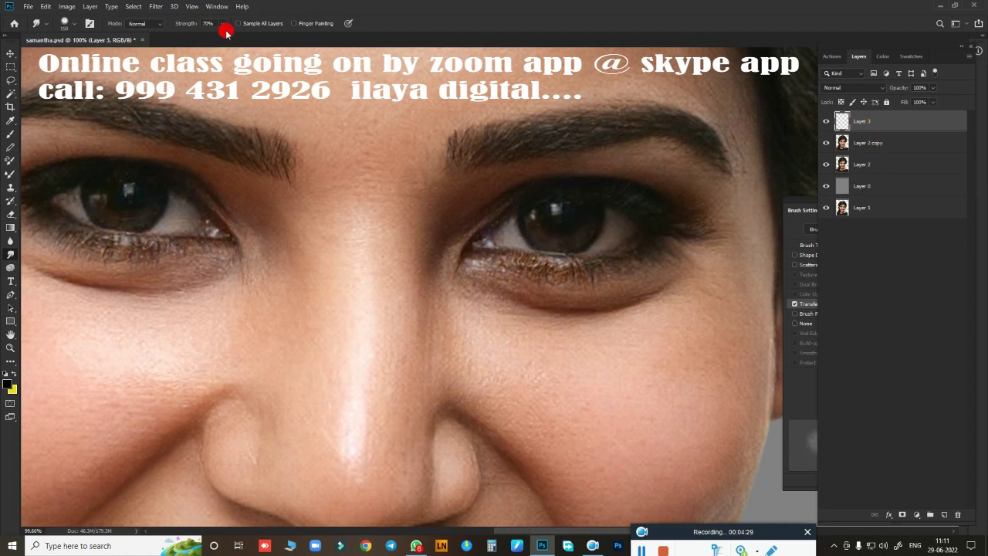
pyautogui.click(856, 145)
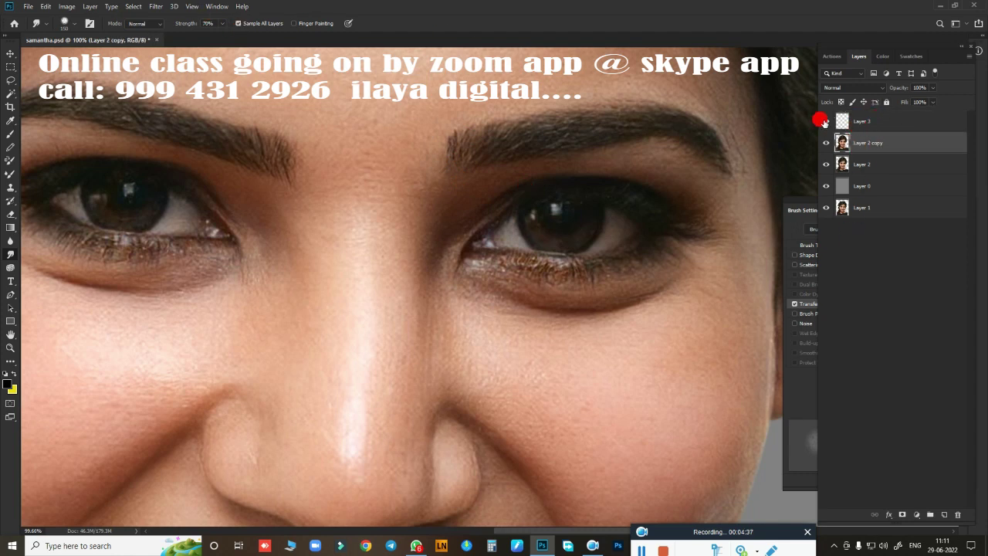
pyautogui.click(825, 121)
pyautogui.click(880, 122)
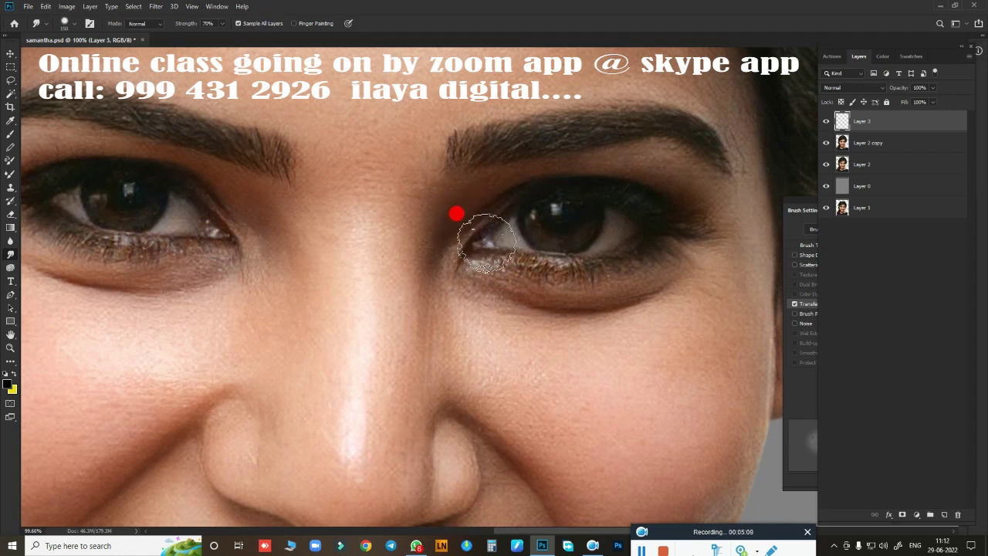
# Step: Select Layer 2 copy, shrink the brush, and smudge along the nostril crease
pyautogui.scroll(-5, 460, 212)
pyautogui.scroll(-1, 470, 232)
pyautogui.scroll(-1, 502, 170)
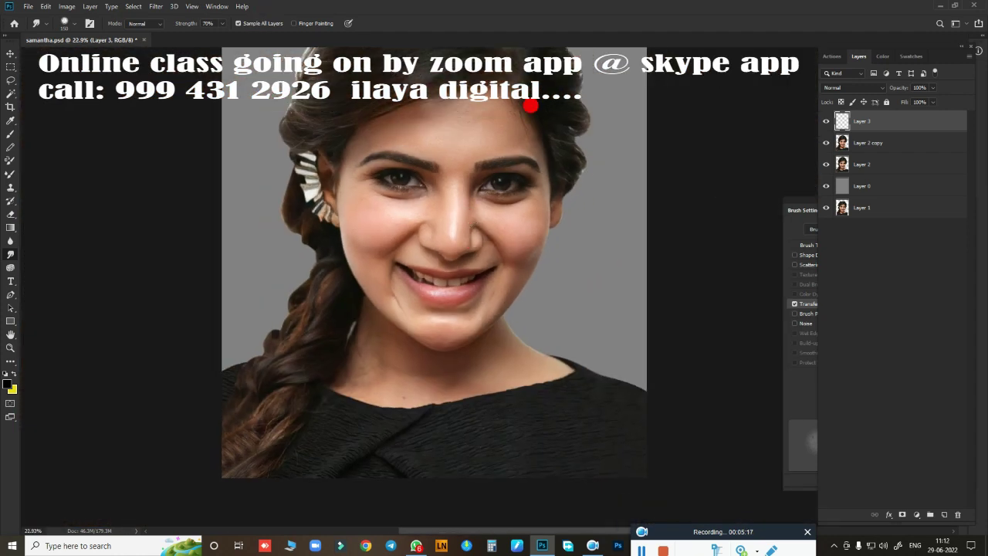
pyautogui.scroll(2, 491, 220)
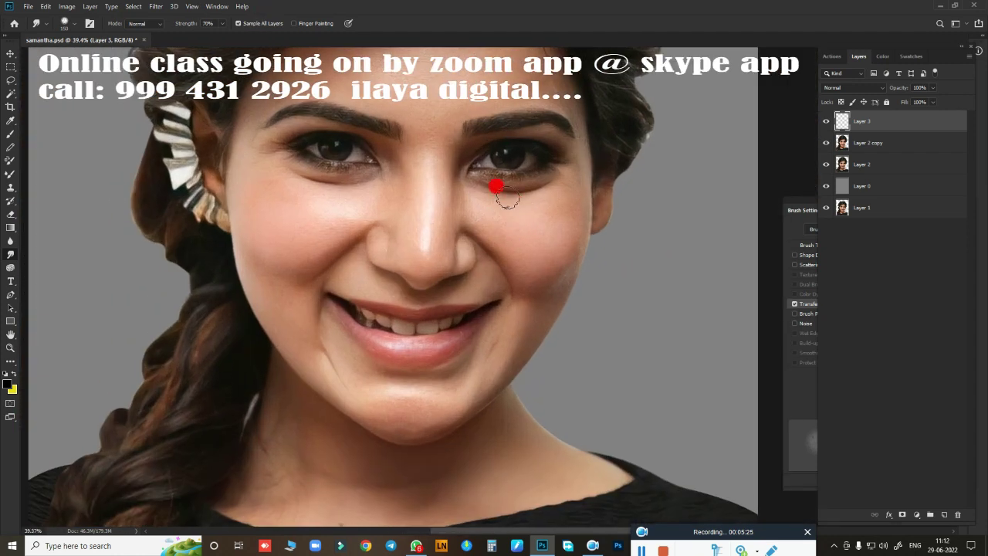
pyautogui.scroll(-2, 481, 236)
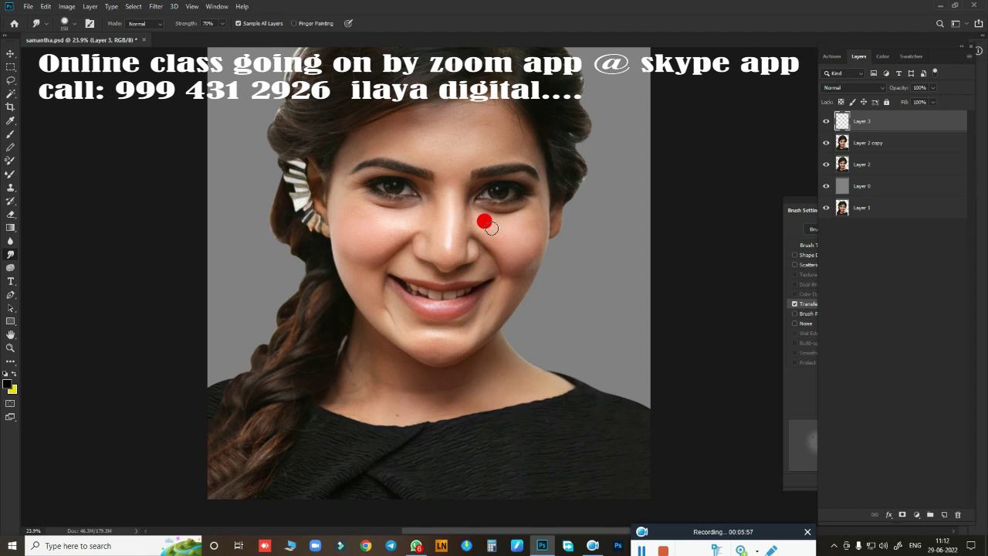
pyautogui.scroll(2, 484, 222)
pyautogui.scroll(2, 512, 214)
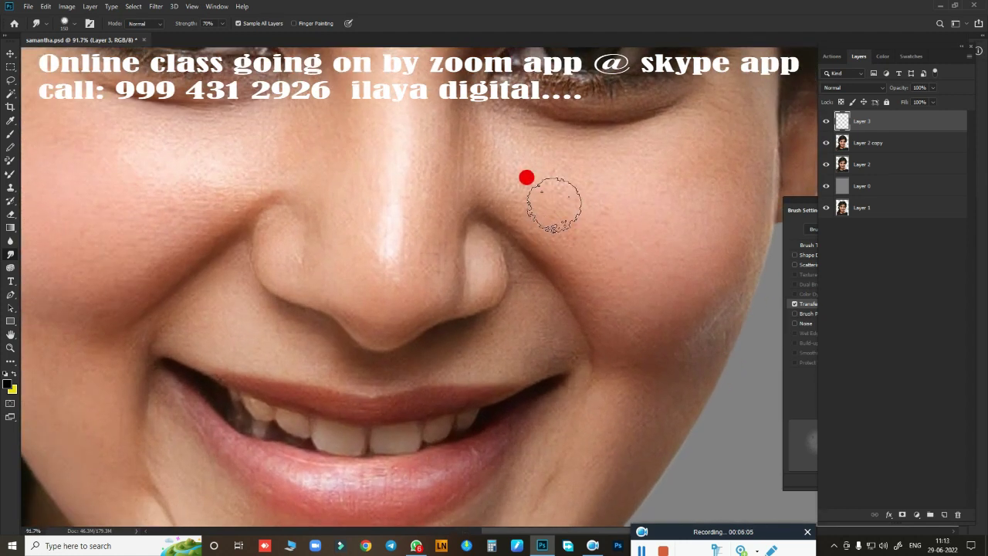
pyautogui.hotkey('alt', '[')
pyautogui.scroll(2, 563, 298)
pyautogui.scroll(3, 610, 312)
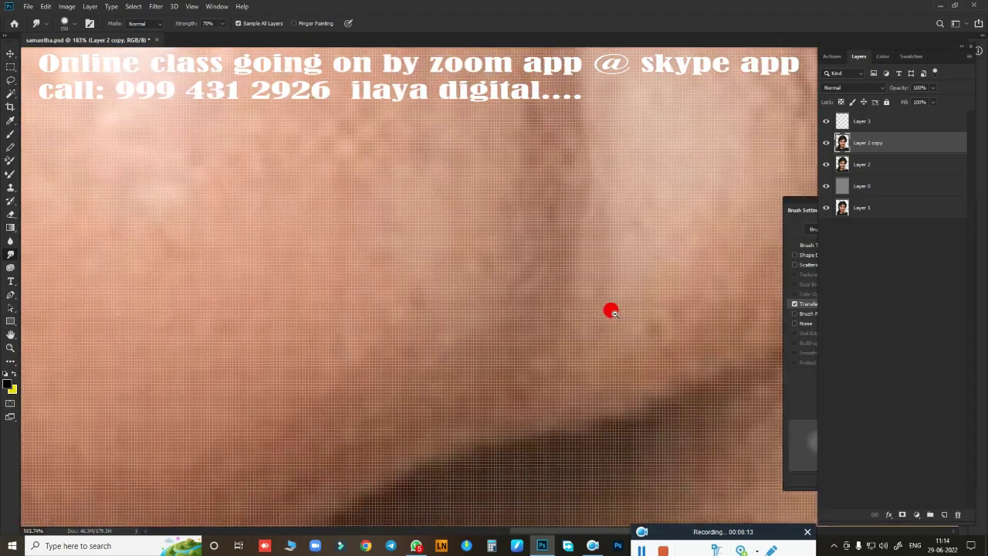
pyautogui.scroll(-3, 646, 196)
pyautogui.scroll(-3, 563, 216)
pyautogui.scroll(3, 605, 234)
pyautogui.scroll(-6, 497, 277)
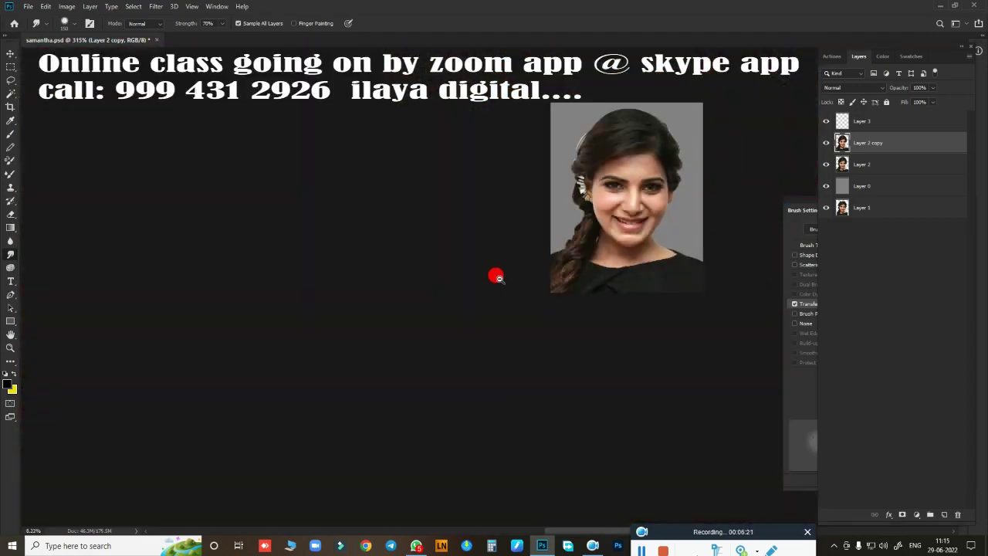
pyautogui.scroll(6, 497, 277)
pyautogui.scroll(3, 610, 276)
pyautogui.scroll(-3, 520, 208)
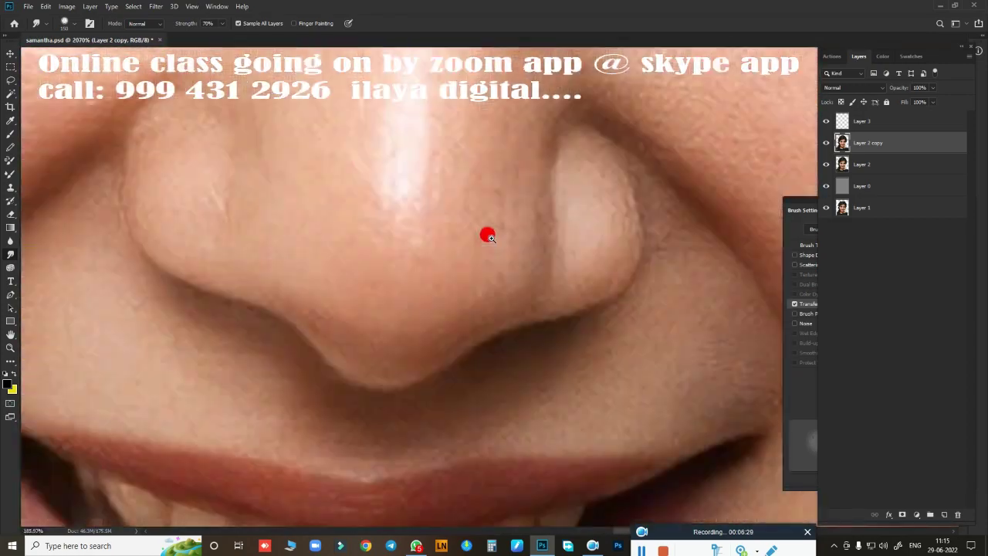
pyautogui.scroll(-2, 487, 236)
pyautogui.scroll(-2, 479, 263)
pyautogui.scroll(3, 463, 240)
pyautogui.scroll(1, 378, 251)
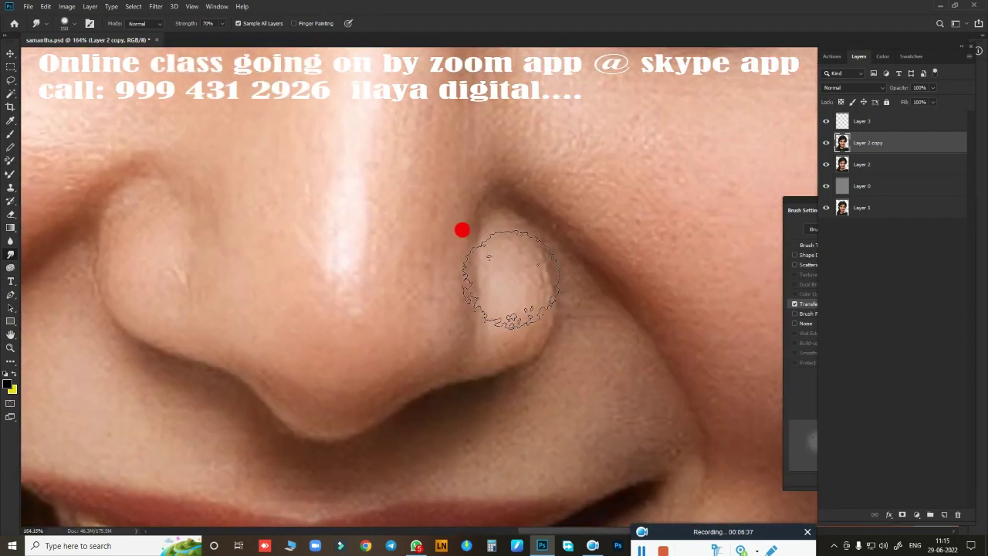
pyautogui.press('[')
pyautogui.press('[')
pyautogui.press('[')
pyautogui.press('[')
pyautogui.press('[')
pyautogui.press('[')
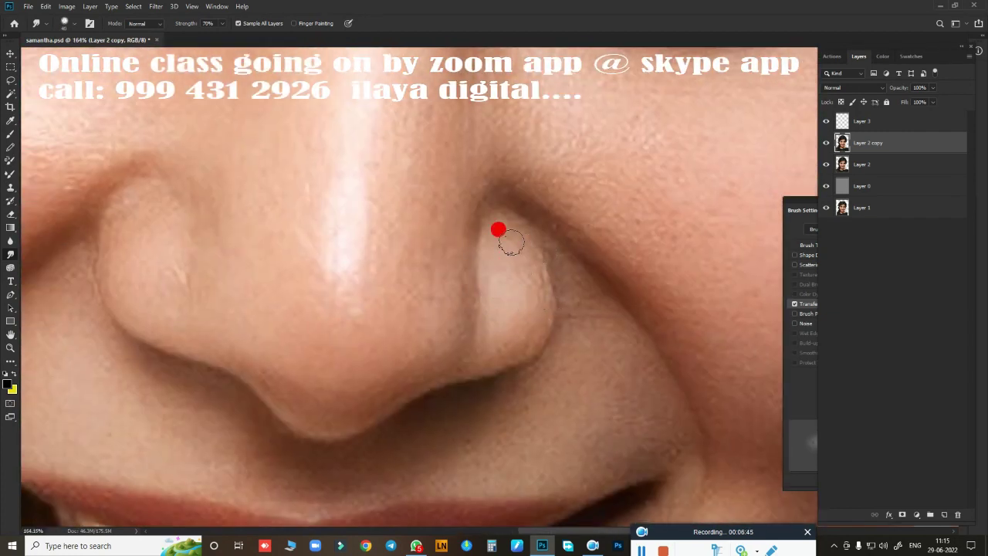
pyautogui.moveTo(511, 242); pyautogui.dragTo(493, 198)
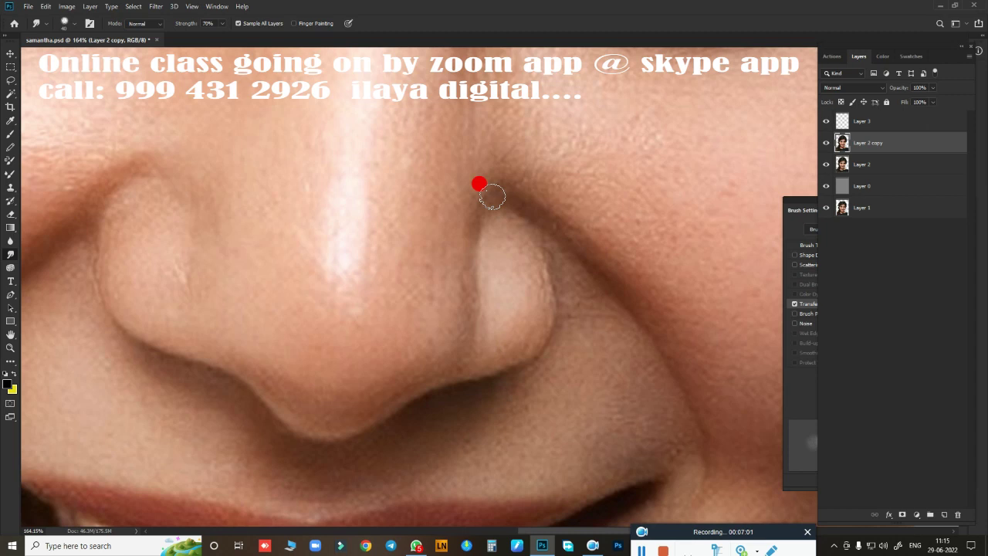
# Step: Smudge the nostril skin on Layer 3 with Layer 2 hidden, then show Layer 2
pyautogui.click(826, 165)
pyautogui.click(841, 121)
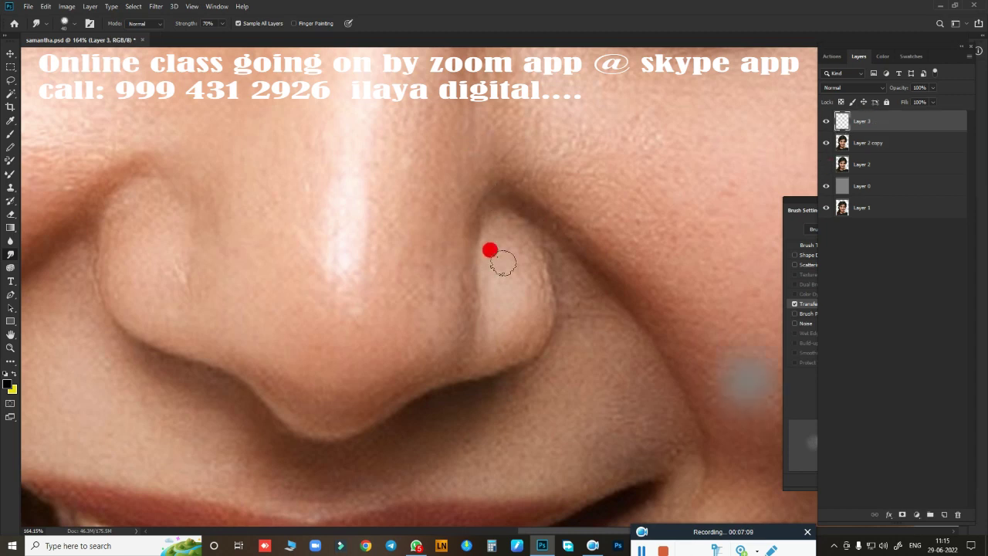
pyautogui.moveTo(493, 254)
pyautogui.mouseDown()
pyautogui.moveTo(485, 282)
pyautogui.moveTo(514, 242)
pyautogui.moveTo(498, 220)
pyautogui.moveTo(533, 296)
pyautogui.moveTo(501, 348)
pyautogui.moveTo(539, 304)
pyautogui.moveTo(515, 238)
pyautogui.moveTo(484, 333)
pyautogui.moveTo(487, 293)
pyautogui.mouseUp()
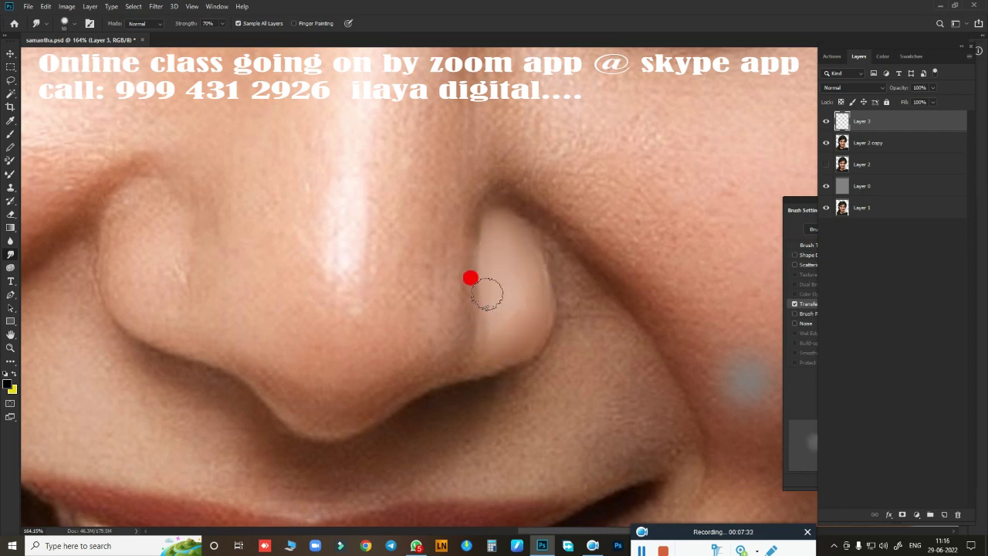
pyautogui.scroll(-3, 470, 278)
pyautogui.click(826, 164)
pyautogui.scroll(2, 470, 227)
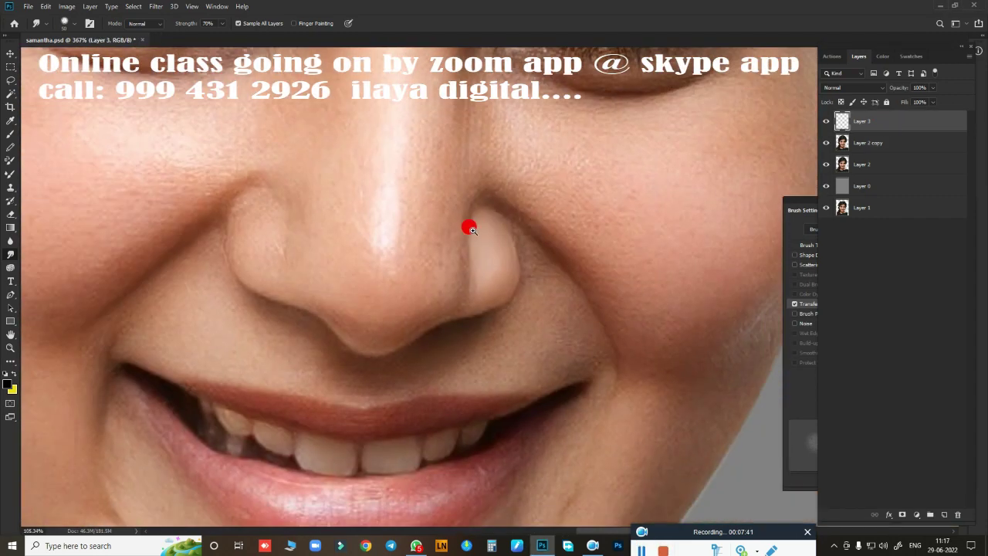
pyautogui.scroll(-1, 469, 228)
pyautogui.scroll(-2, 501, 273)
pyautogui.scroll(3, 474, 286)
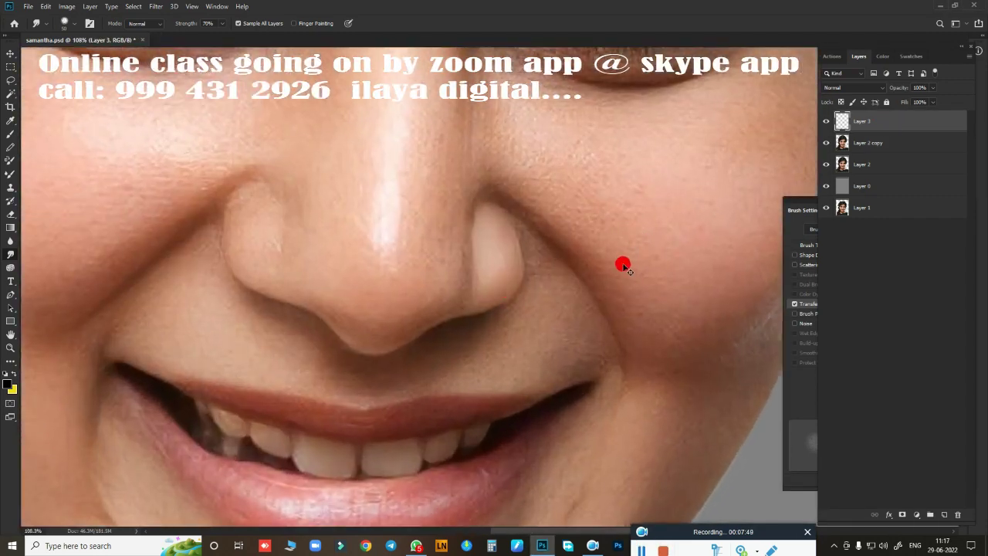
# Step: Delete the trial Layer 3 and add a fresh empty layer on top
pyautogui.press('Delete')
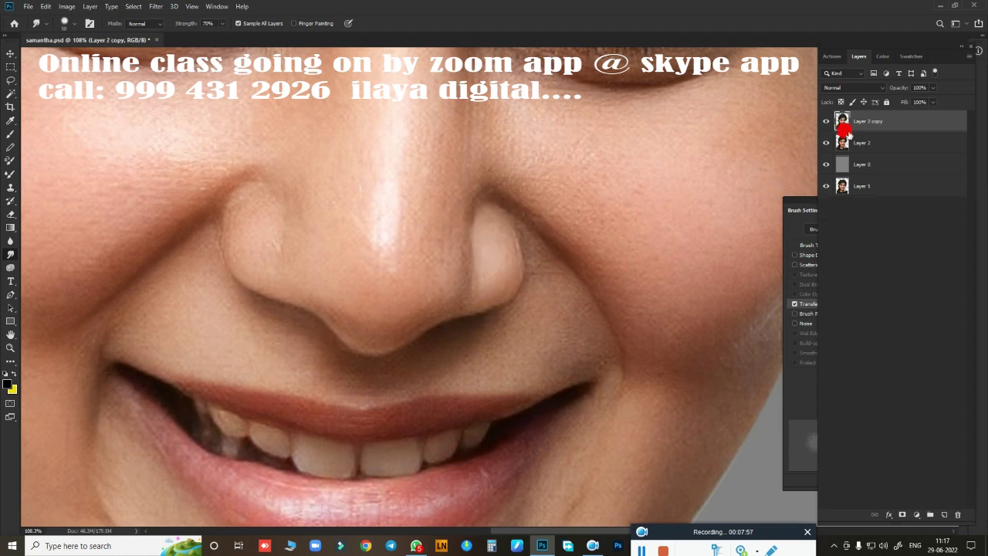
pyautogui.click(943, 512)
pyautogui.press('p')
pyautogui.scroll(1, 272, 271)
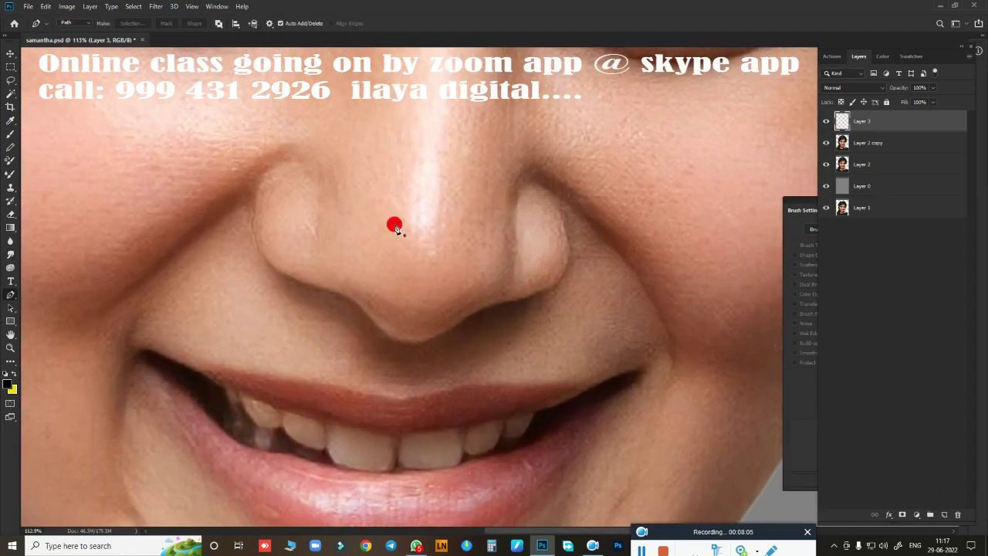
# Step: Start the pen path on the nose and curve it around the left nostril, breaking the handle
pyautogui.click(297, 186)
pyautogui.scroll(-2, 293, 187)
pyautogui.scroll(1, 301, 257)
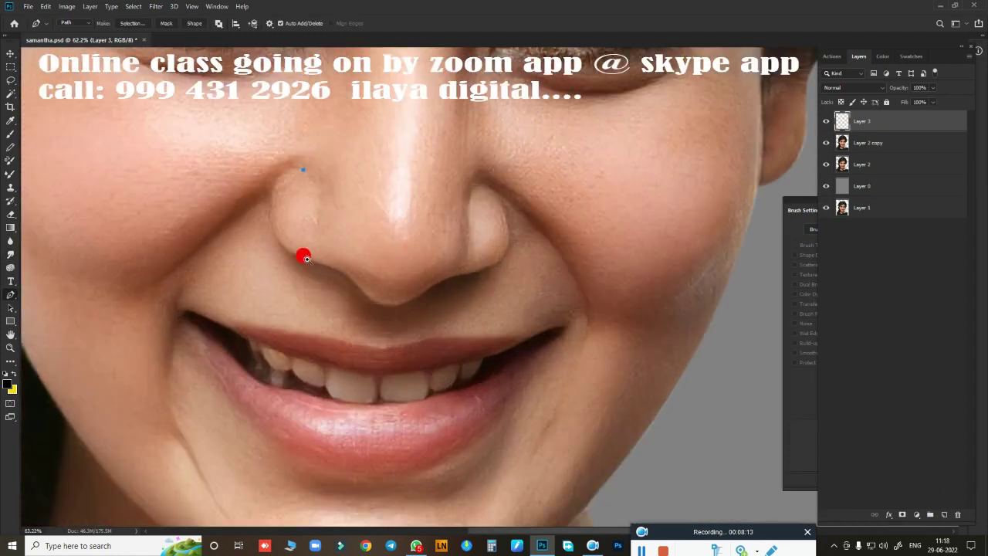
pyautogui.scroll(1, 278, 240)
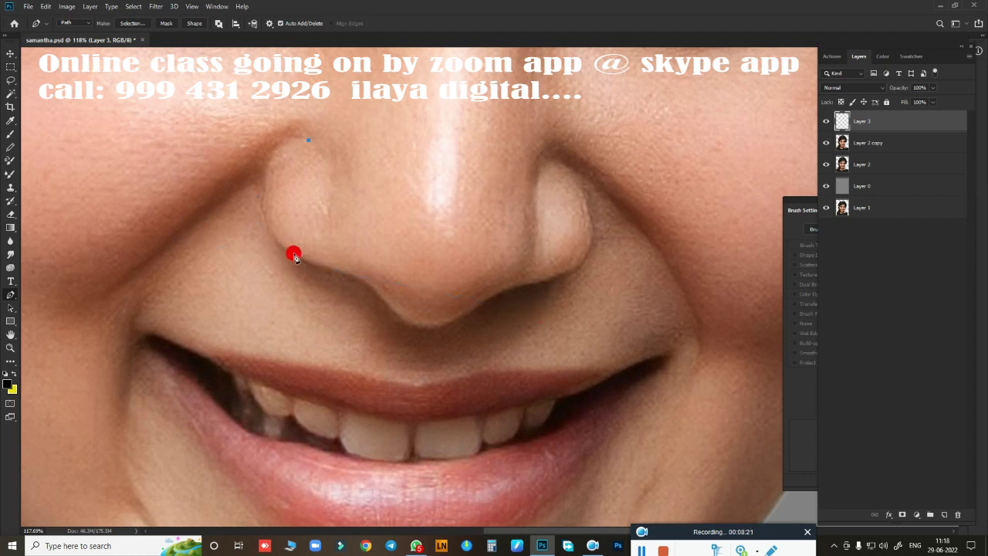
pyautogui.moveTo(266, 226); pyautogui.dragTo(292, 334)
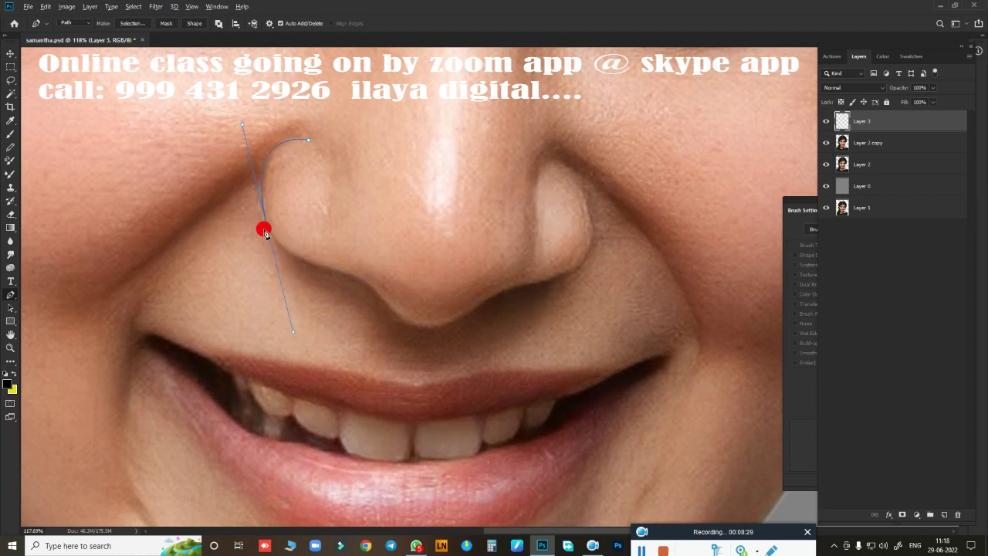
pyautogui.keyDown('alt'); pyautogui.click(265, 227); pyautogui.keyUp('alt')
pyautogui.scroll(-3, 401, 182)
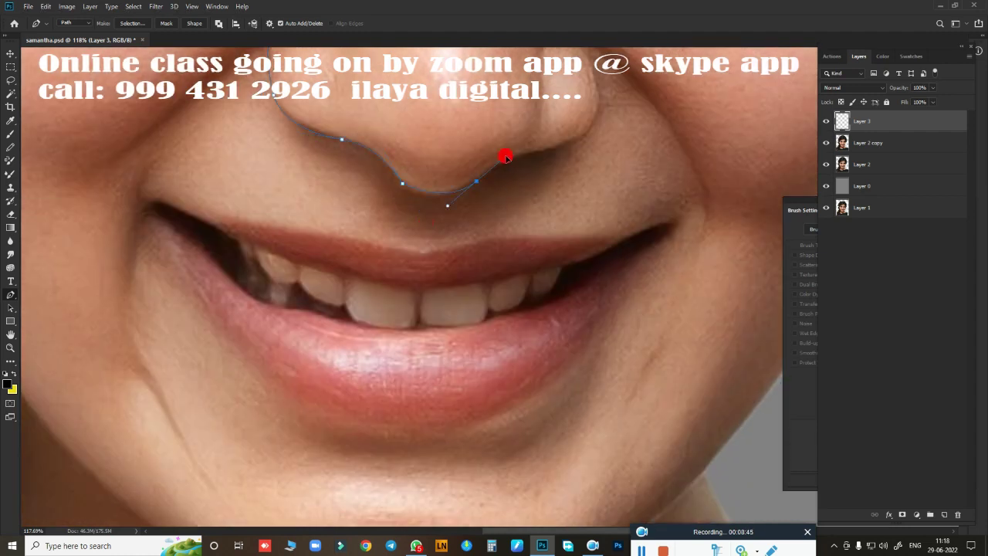
# Step: Continue the path around the nose tip and right nostril, back across the nose middle
pyautogui.moveTo(484, 187); pyautogui.dragTo(313, 238)
pyautogui.moveTo(387, 200)
pyautogui.mouseDown()
pyautogui.moveTo(438, 201)
pyautogui.moveTo(392, 100)
pyautogui.mouseUp()
pyautogui.scroll(2, 422, 116)
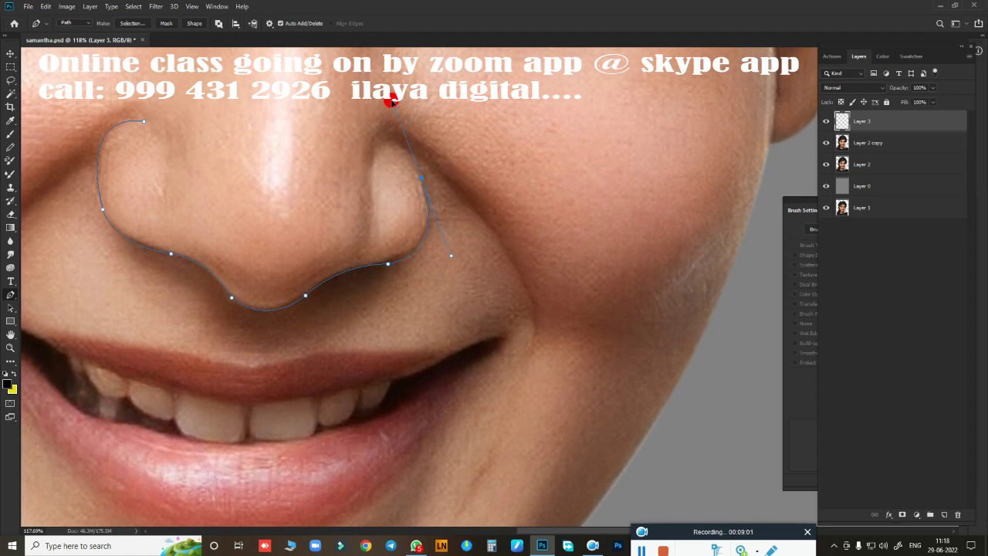
pyautogui.scroll(2, 422, 181)
pyautogui.hscroll(-2, 451, 209)
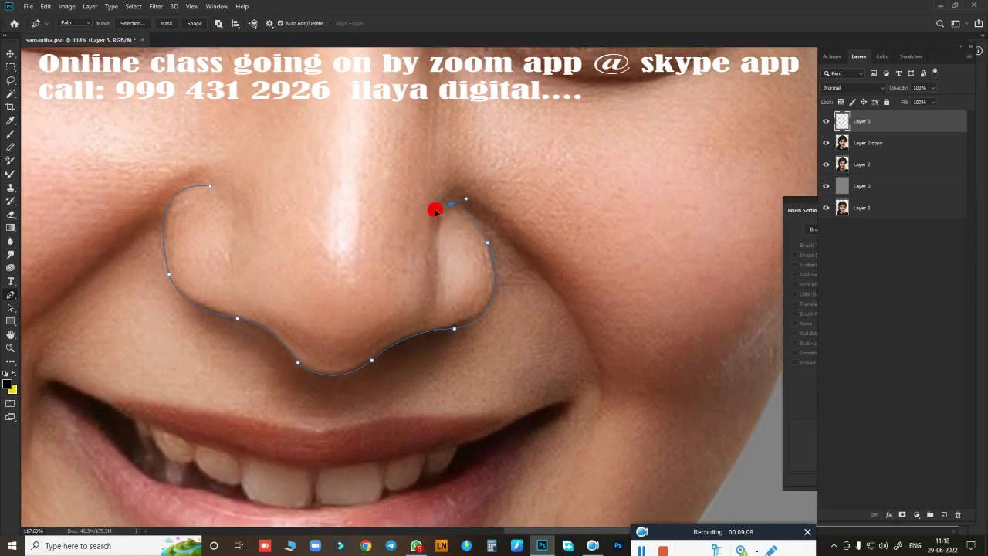
pyautogui.scroll(-3, 448, 217)
pyautogui.hscroll(-1, 474, 152)
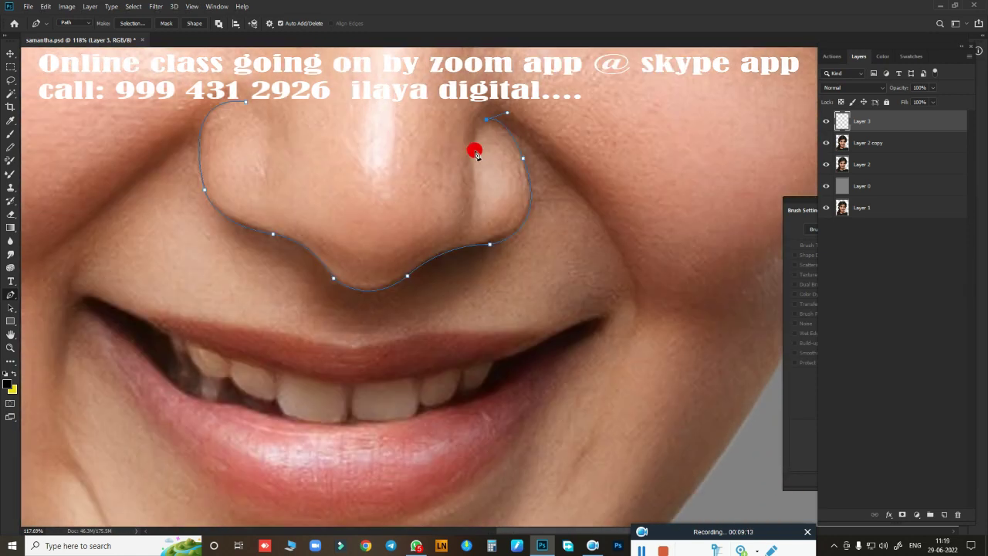
pyautogui.click(472, 207)
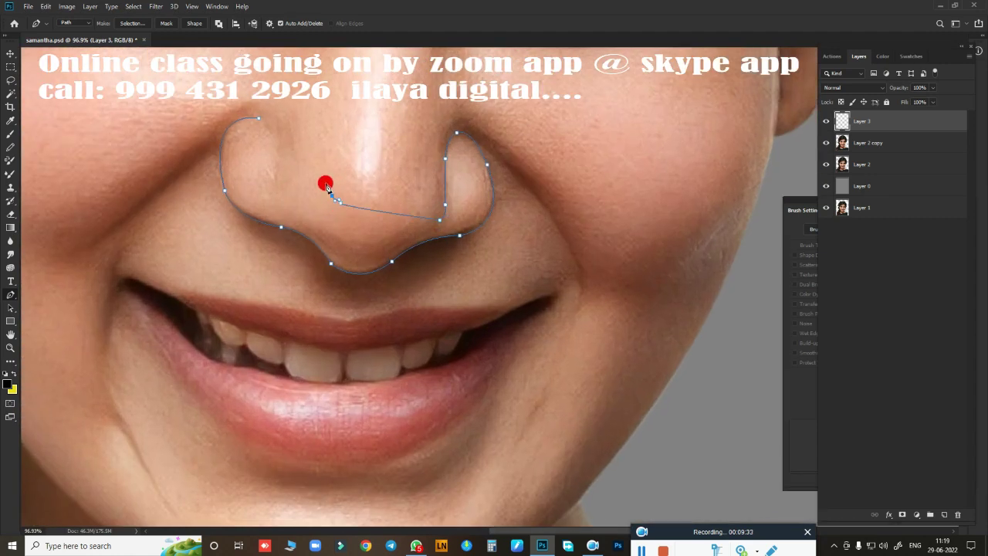
pyautogui.moveTo(330, 192); pyautogui.dragTo(350, 177)
pyautogui.scroll(-3, 258, 181)
pyautogui.scroll(-2, 221, 203)
pyautogui.scroll(5, 288, 174)
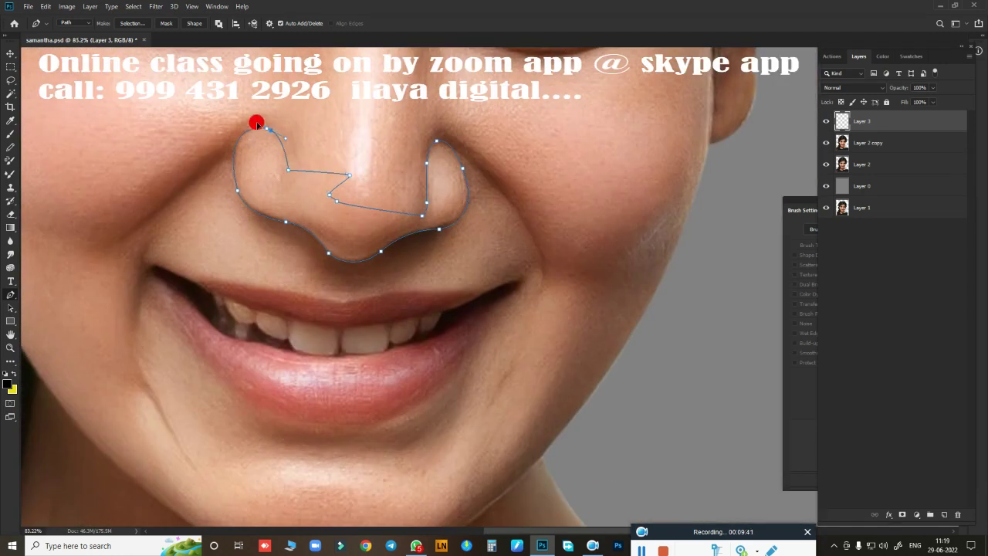
# Step: Load the nose path as a selection, closing the Feather dialog without applying it
pyautogui.hotkey('ctrl', 'Return')
pyautogui.scroll(-3, 435, 221)
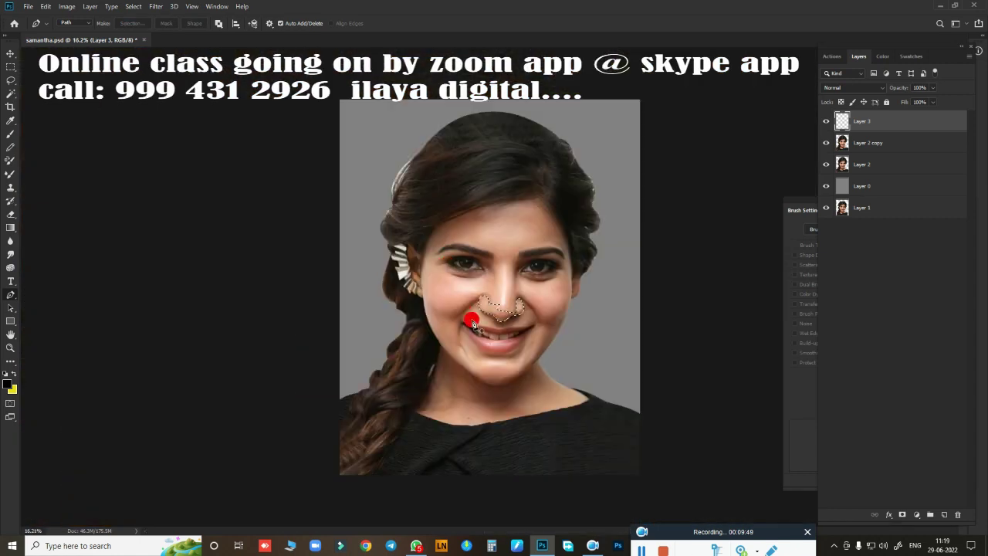
pyautogui.scroll(3, 463, 320)
pyautogui.scroll(3, 509, 293)
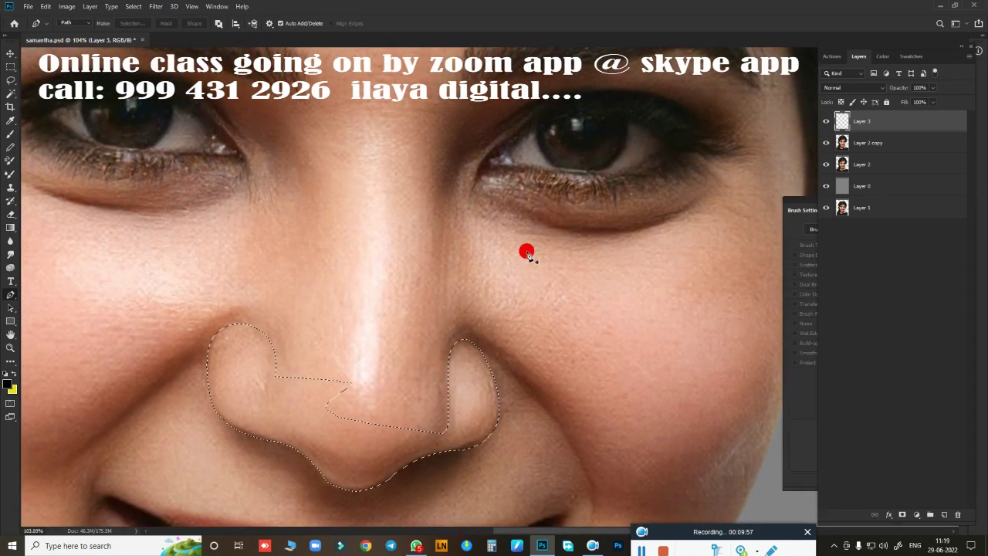
pyautogui.hotkey('shift', 'F6')
pyautogui.press('Return')
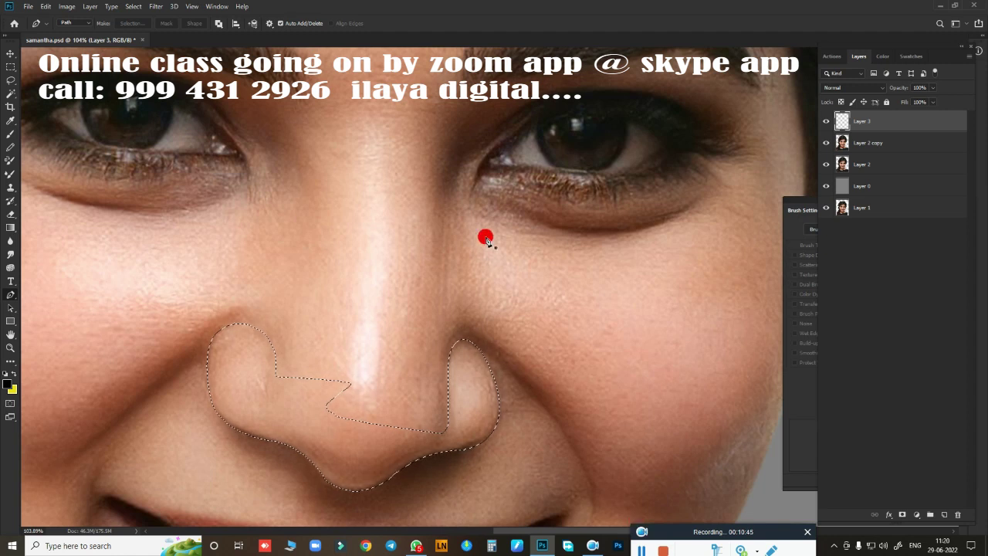
# Step: Browse the Select menu and dismiss it without choosing an option
pyautogui.scroll(3, 467, 268)
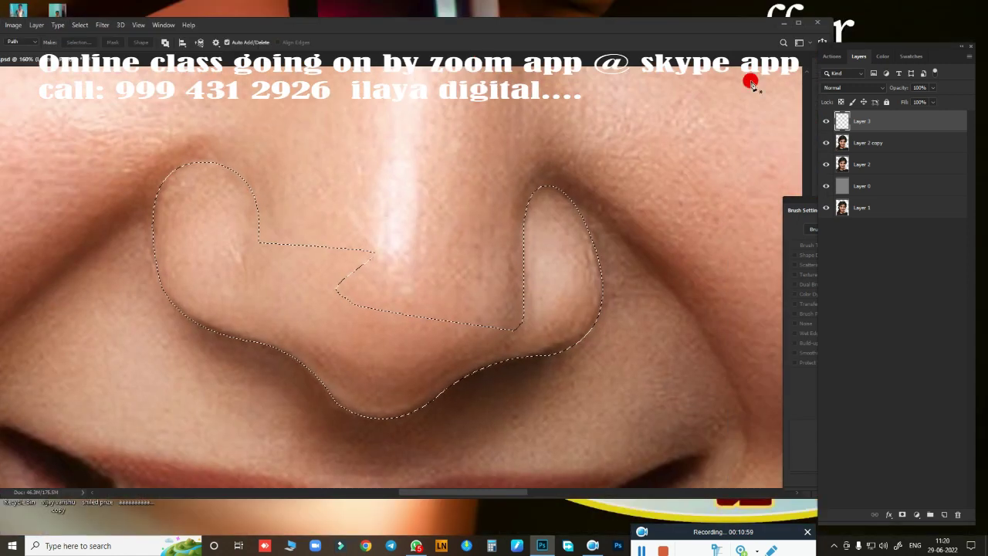
pyautogui.click(158, 6)
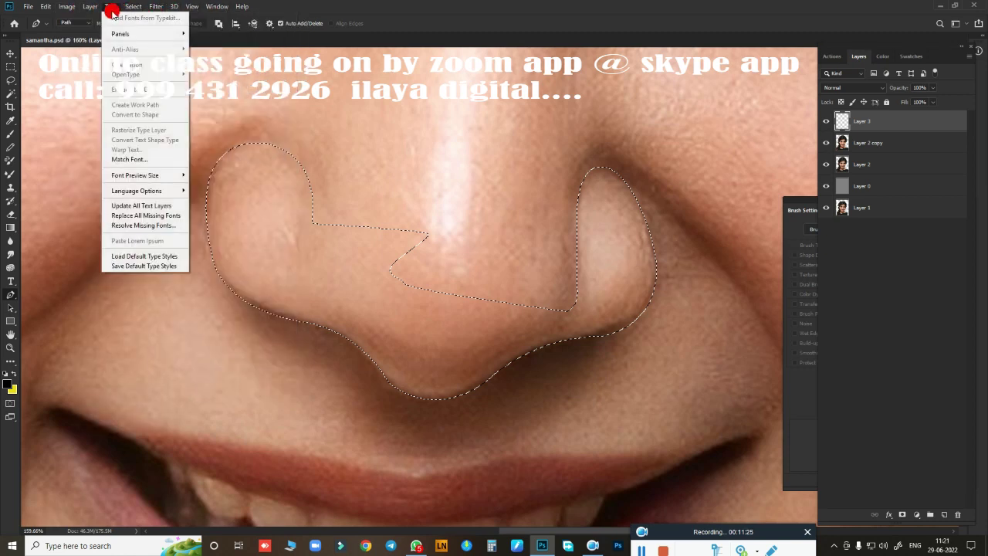
pyautogui.click(311, 203)
pyautogui.scroll(-5, 511, 252)
pyautogui.scroll(5, 511, 253)
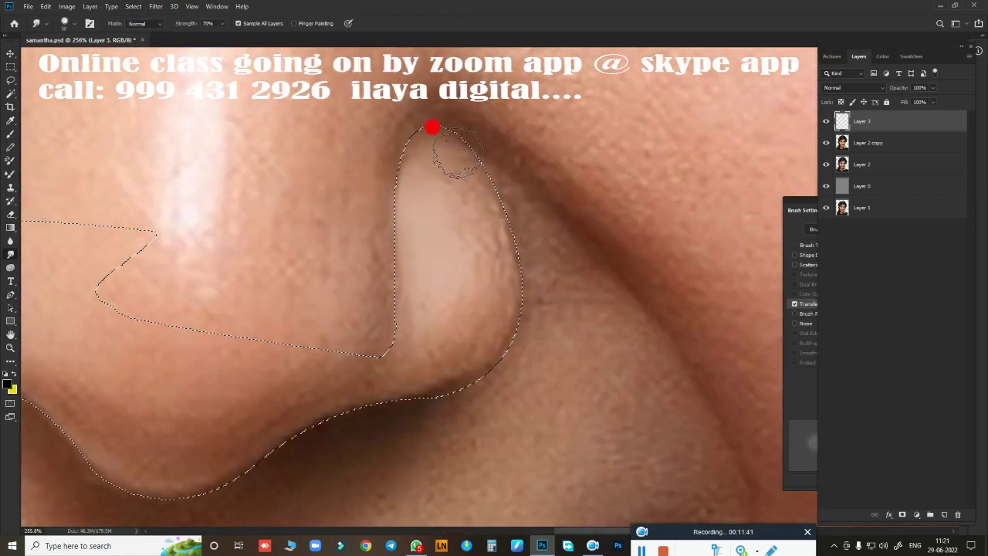
# Step: Smudge the skin inside the selection along its left edge, nose tip and nostril edges
pyautogui.moveTo(441, 118); pyautogui.dragTo(388, 234)
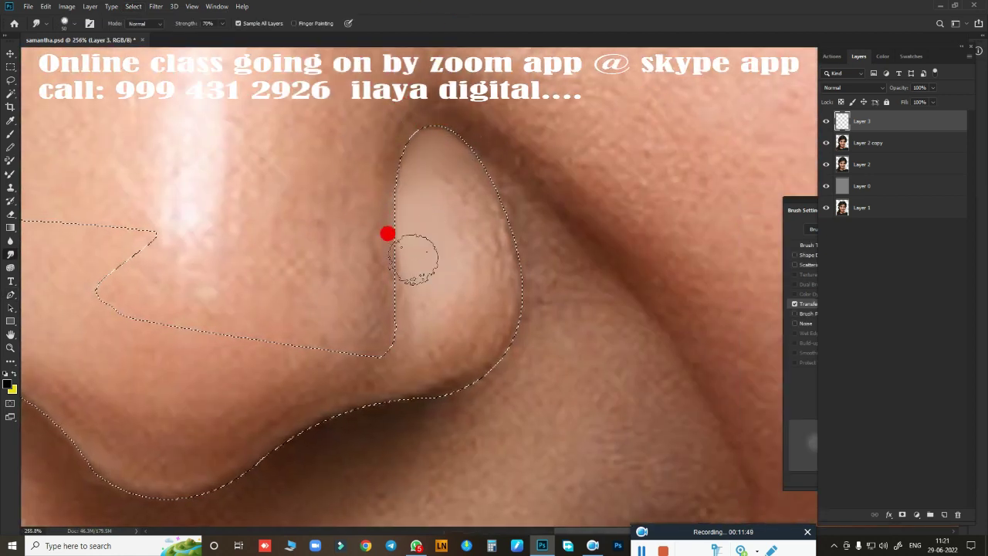
pyautogui.moveTo(409, 354)
pyautogui.mouseDown()
pyautogui.moveTo(490, 278)
pyautogui.moveTo(461, 167)
pyautogui.moveTo(469, 277)
pyautogui.mouseUp()
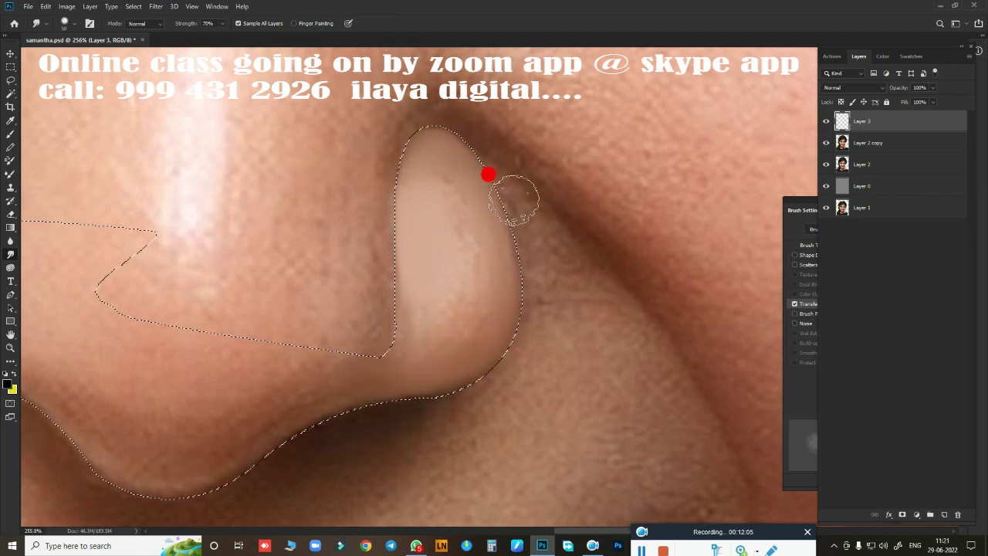
pyautogui.moveTo(420, 360)
pyautogui.mouseDown()
pyautogui.moveTo(434, 169)
pyautogui.moveTo(409, 304)
pyautogui.moveTo(391, 255)
pyautogui.moveTo(397, 181)
pyautogui.moveTo(375, 316)
pyautogui.moveTo(455, 152)
pyautogui.moveTo(389, 230)
pyautogui.mouseUp()
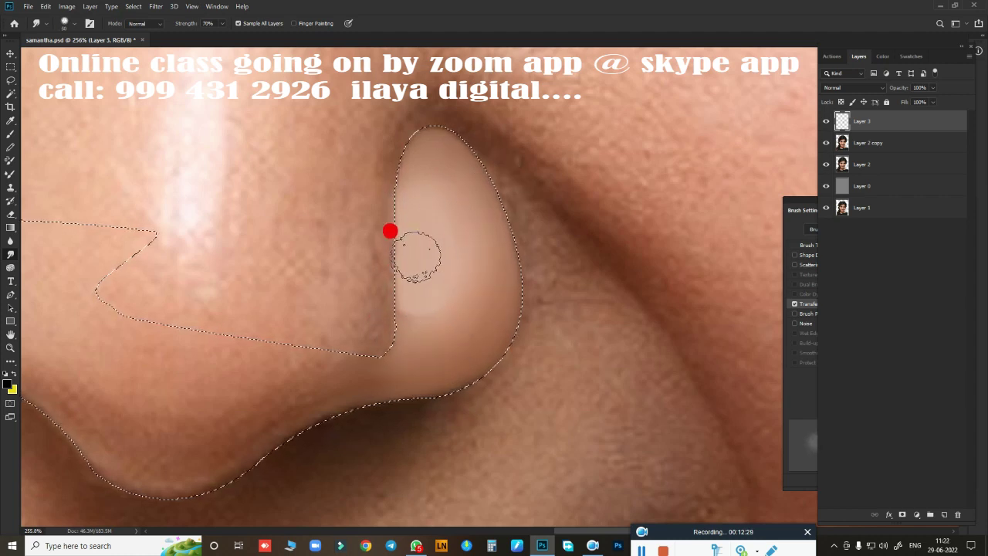
pyautogui.moveTo(480, 376)
pyautogui.mouseDown()
pyautogui.moveTo(555, 283)
pyautogui.moveTo(541, 331)
pyautogui.mouseUp()
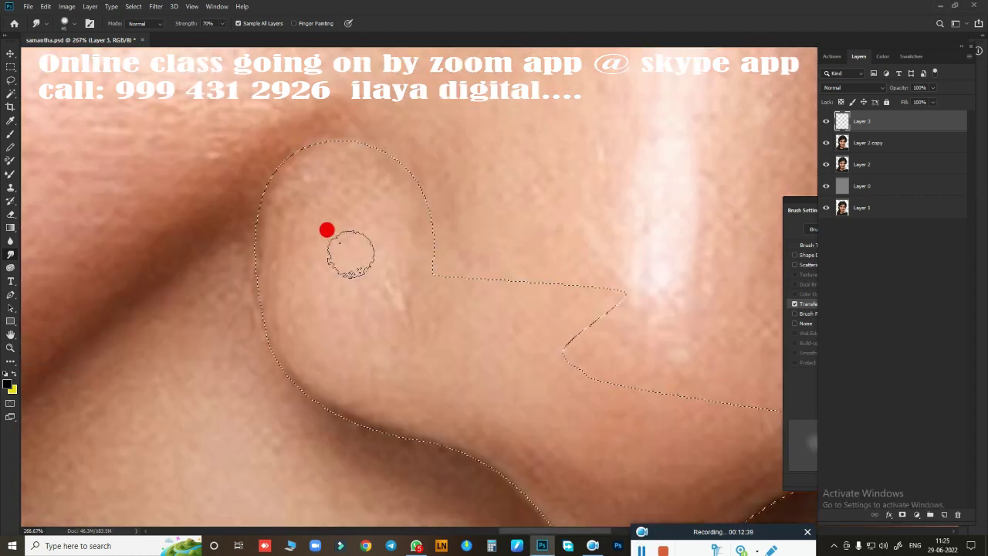
pyautogui.moveTo(350, 254)
pyautogui.mouseDown()
pyautogui.moveTo(340, 393)
pyautogui.moveTo(258, 313)
pyautogui.moveTo(251, 265)
pyautogui.moveTo(329, 196)
pyautogui.moveTo(337, 226)
pyautogui.moveTo(249, 177)
pyautogui.moveTo(283, 143)
pyautogui.moveTo(253, 165)
pyautogui.moveTo(326, 395)
pyautogui.moveTo(320, 254)
pyautogui.moveTo(335, 223)
pyautogui.moveTo(342, 337)
pyautogui.moveTo(394, 360)
pyautogui.moveTo(379, 306)
pyautogui.moveTo(337, 243)
pyautogui.moveTo(347, 116)
pyautogui.moveTo(221, 161)
pyautogui.moveTo(357, 199)
pyautogui.moveTo(347, 212)
pyautogui.moveTo(329, 194)
pyautogui.moveTo(348, 216)
pyautogui.moveTo(307, 190)
pyautogui.moveTo(350, 245)
pyautogui.moveTo(371, 183)
pyautogui.moveTo(333, 236)
pyautogui.moveTo(253, 233)
pyautogui.mouseUp()
# Step: Raise smudge strength to 80% and smooth the lower nose edge, right nostril and tip
pyautogui.press('8')
pyautogui.scroll(-2, 427, 392)
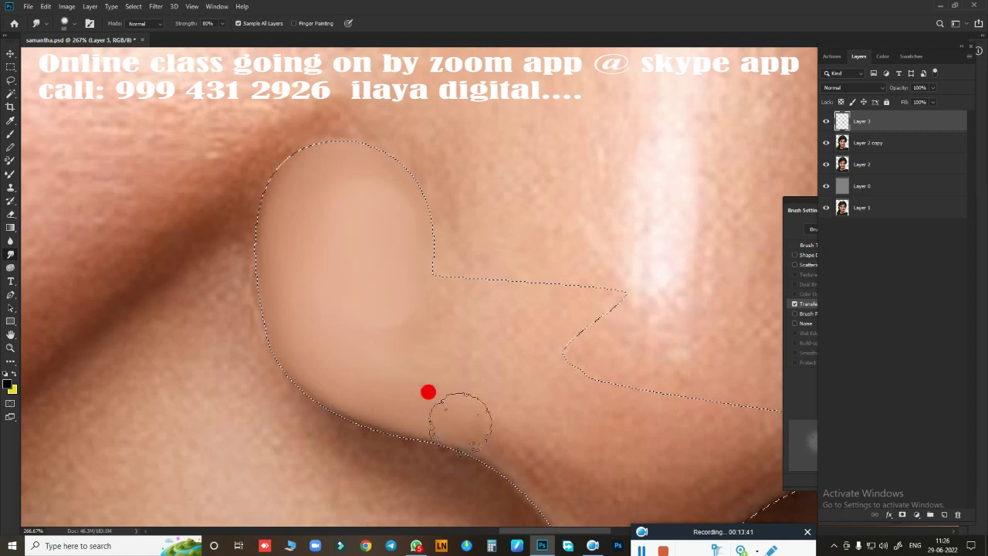
pyautogui.scroll(-3, 392, 281)
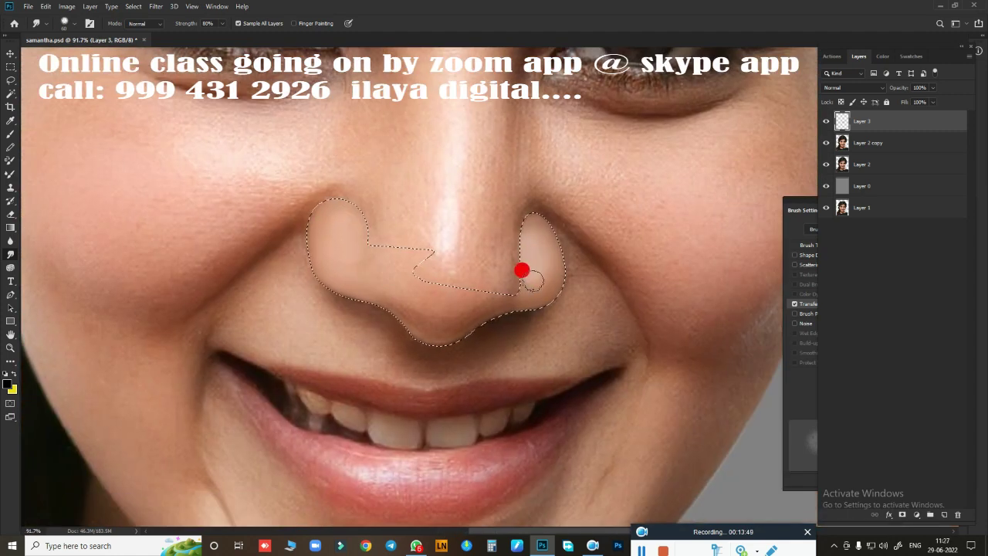
pyautogui.scroll(3, 412, 316)
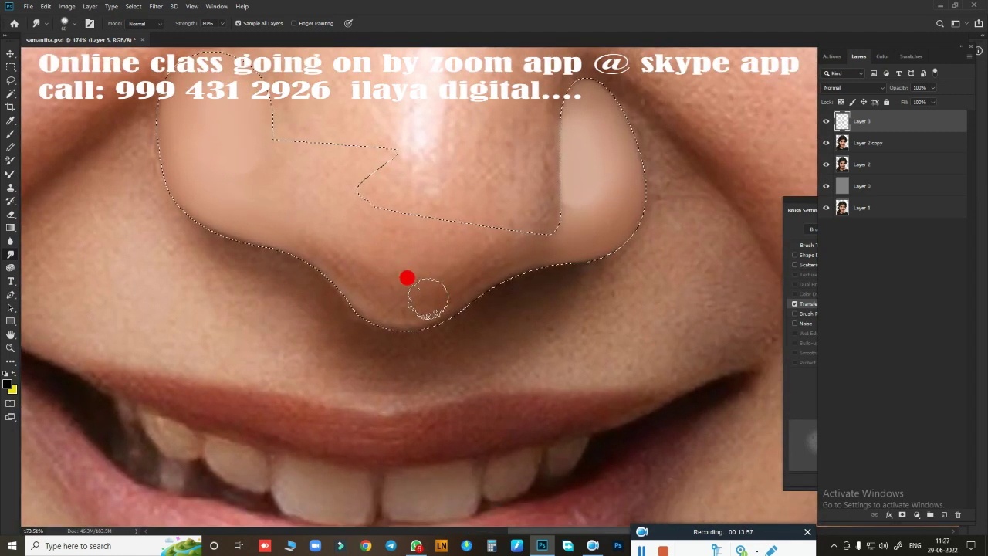
pyautogui.moveTo(427, 299)
pyautogui.mouseDown()
pyautogui.moveTo(444, 287)
pyautogui.moveTo(344, 287)
pyautogui.moveTo(310, 257)
pyautogui.moveTo(221, 221)
pyautogui.moveTo(424, 311)
pyautogui.moveTo(352, 254)
pyautogui.moveTo(410, 239)
pyautogui.moveTo(437, 272)
pyautogui.moveTo(535, 264)
pyautogui.moveTo(413, 297)
pyautogui.moveTo(325, 227)
pyautogui.moveTo(346, 283)
pyautogui.moveTo(467, 246)
pyautogui.moveTo(301, 228)
pyautogui.moveTo(457, 294)
pyautogui.moveTo(464, 260)
pyautogui.moveTo(454, 258)
pyautogui.mouseUp()
pyautogui.moveTo(535, 207)
pyautogui.mouseDown()
pyautogui.moveTo(568, 211)
pyautogui.moveTo(433, 322)
pyautogui.moveTo(232, 194)
pyautogui.moveTo(490, 274)
pyautogui.mouseUp()
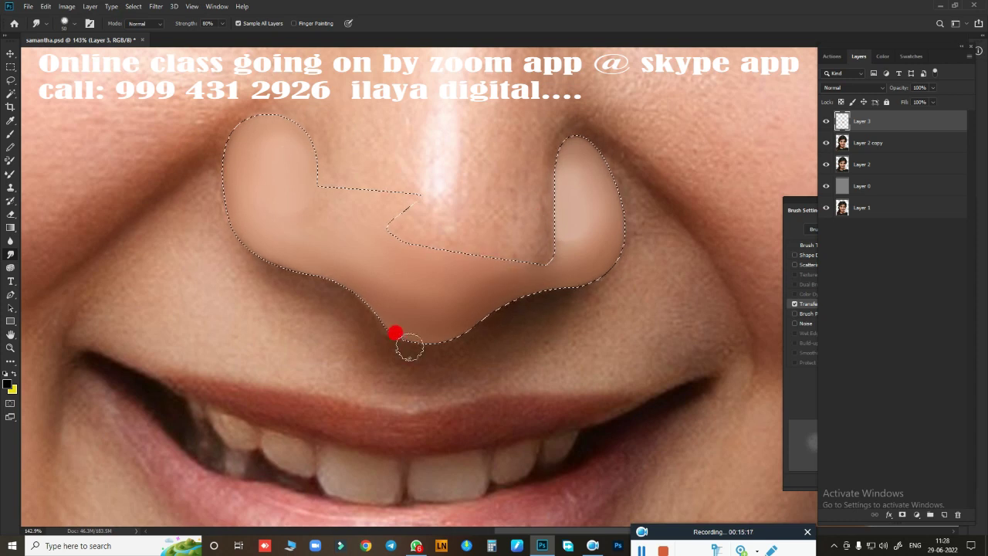
pyautogui.moveTo(409, 349); pyautogui.dragTo(395, 333)
# Step: Apply a 2-pixel feather to the nose selection and smudge around the nostril edges
pyautogui.hotkey('shift', 'F6')
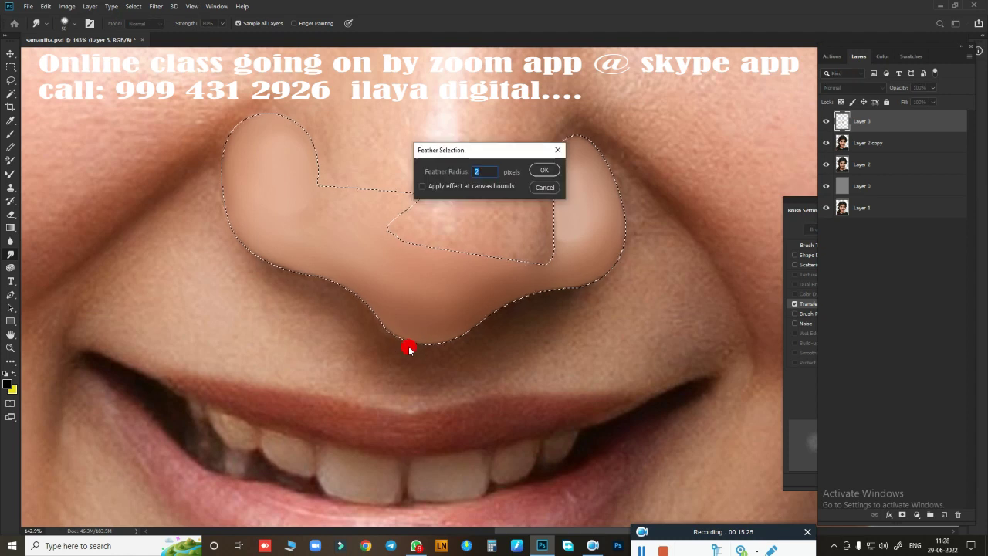
pyautogui.press('Return')
pyautogui.scroll(-2, 479, 209)
pyautogui.scroll(4, 502, 239)
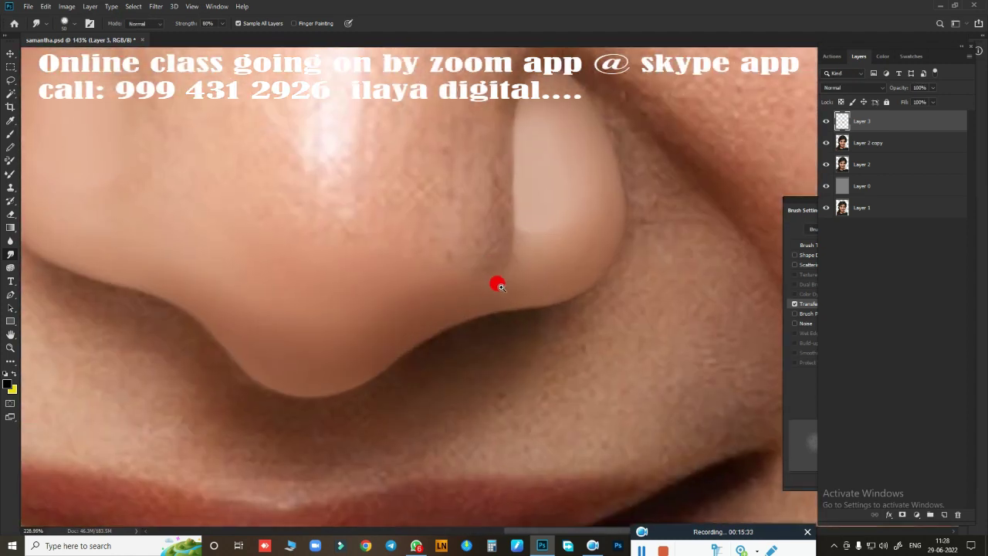
pyautogui.moveTo(501, 226)
pyautogui.mouseDown()
pyautogui.moveTo(457, 203)
pyautogui.moveTo(443, 295)
pyautogui.mouseUp()
pyautogui.moveTo(474, 179)
pyautogui.mouseDown()
pyautogui.moveTo(583, 213)
pyautogui.moveTo(624, 260)
pyautogui.moveTo(592, 345)
pyautogui.moveTo(589, 285)
pyautogui.moveTo(512, 401)
pyautogui.moveTo(584, 356)
pyautogui.mouseUp()
# Step: Smooth the skin along the lower nose and the shadow beneath it
pyautogui.scroll(-5, 588, 287)
pyautogui.moveTo(452, 238)
pyautogui.mouseDown()
pyautogui.moveTo(441, 205)
pyautogui.moveTo(447, 254)
pyautogui.moveTo(262, 287)
pyautogui.moveTo(403, 293)
pyautogui.moveTo(452, 211)
pyautogui.moveTo(448, 257)
pyautogui.moveTo(348, 242)
pyautogui.moveTo(519, 199)
pyautogui.mouseUp()
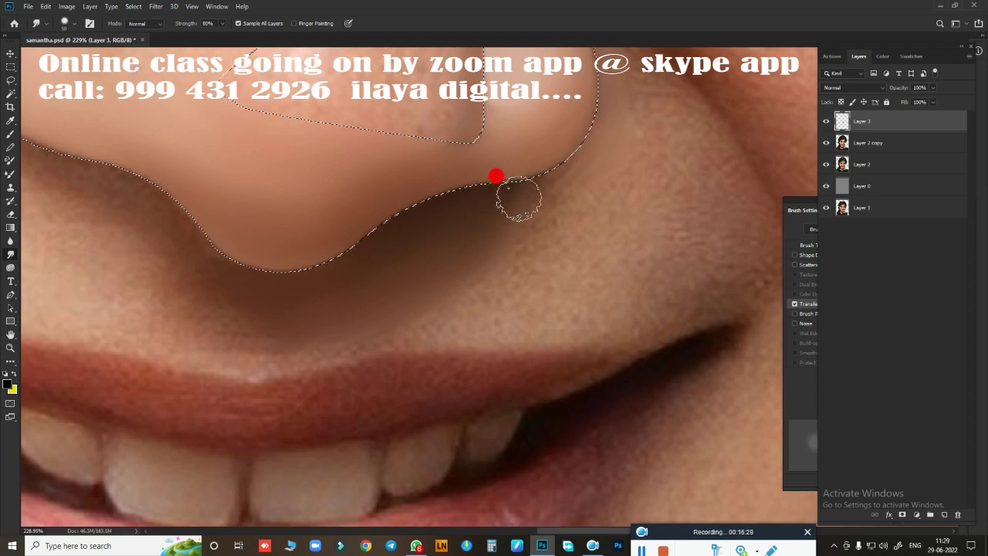
pyautogui.scroll(2, 440, 309)
pyautogui.hscroll(-7, 440, 309)
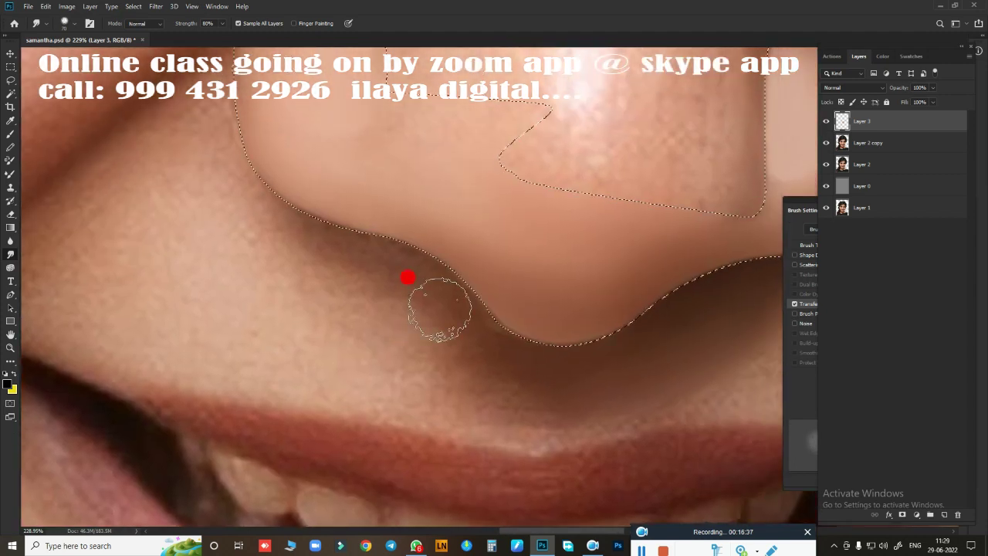
pyautogui.moveTo(440, 309)
pyautogui.mouseDown()
pyautogui.moveTo(251, 193)
pyautogui.moveTo(501, 345)
pyautogui.moveTo(337, 229)
pyautogui.moveTo(354, 243)
pyautogui.moveTo(250, 327)
pyautogui.moveTo(254, 242)
pyautogui.moveTo(282, 218)
pyautogui.moveTo(298, 309)
pyautogui.moveTo(378, 345)
pyautogui.moveTo(44, 430)
pyautogui.moveTo(331, 124)
pyautogui.moveTo(315, 142)
pyautogui.moveTo(291, 144)
pyautogui.moveTo(412, 104)
pyautogui.moveTo(448, 134)
pyautogui.moveTo(410, 110)
pyautogui.moveTo(478, 182)
pyautogui.moveTo(424, 260)
pyautogui.mouseUp()
pyautogui.scroll(4, 333, 220)
pyautogui.hscroll(-2, 333, 220)
pyautogui.scroll(-3, 423, 261)
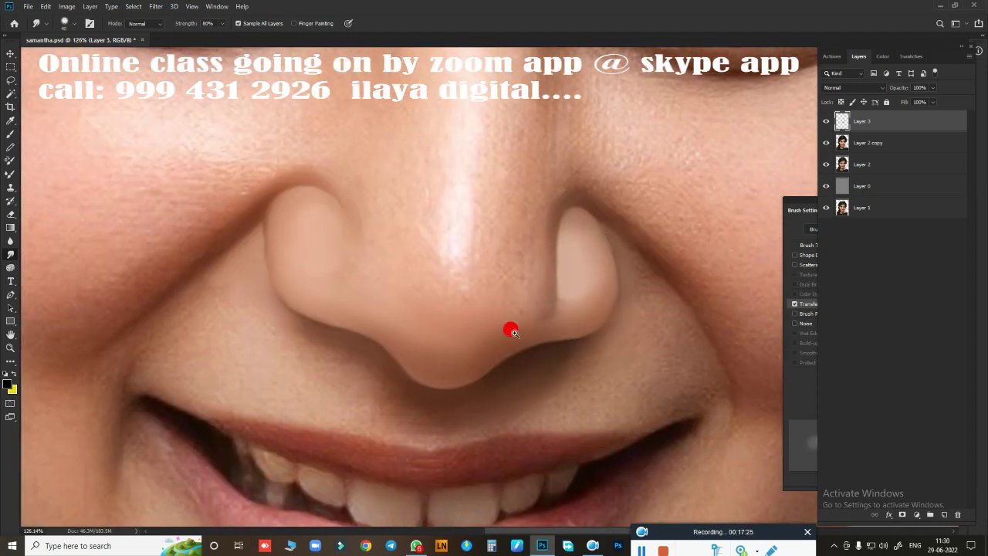
# Step: Fit the face in view, hide Layer 2, and make Layer 3 active again
pyautogui.hotkey('ctrl', '0')
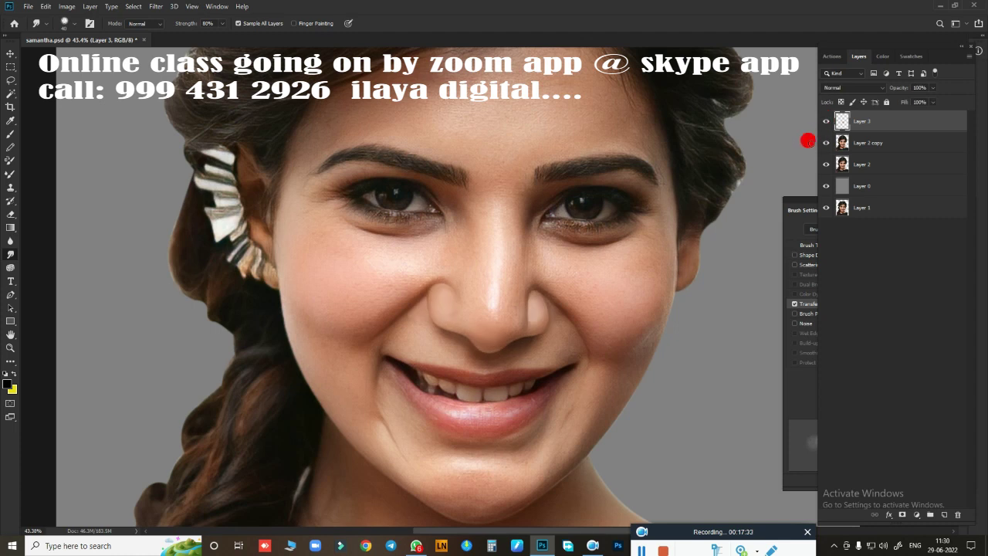
pyautogui.click(880, 164)
pyautogui.click(869, 143)
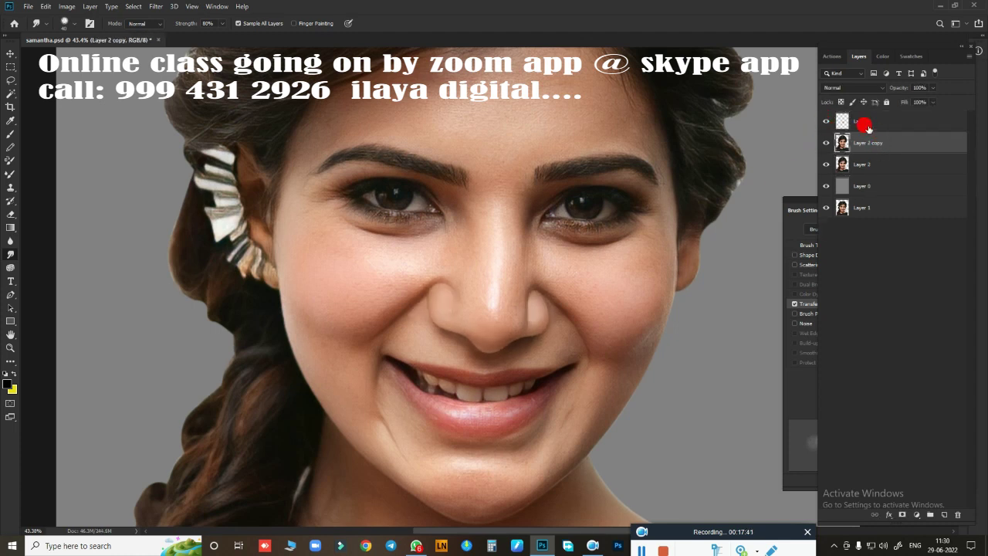
pyautogui.moveTo(826, 142); pyautogui.dragTo(826, 164)
pyautogui.click(826, 143)
pyautogui.click(821, 121)
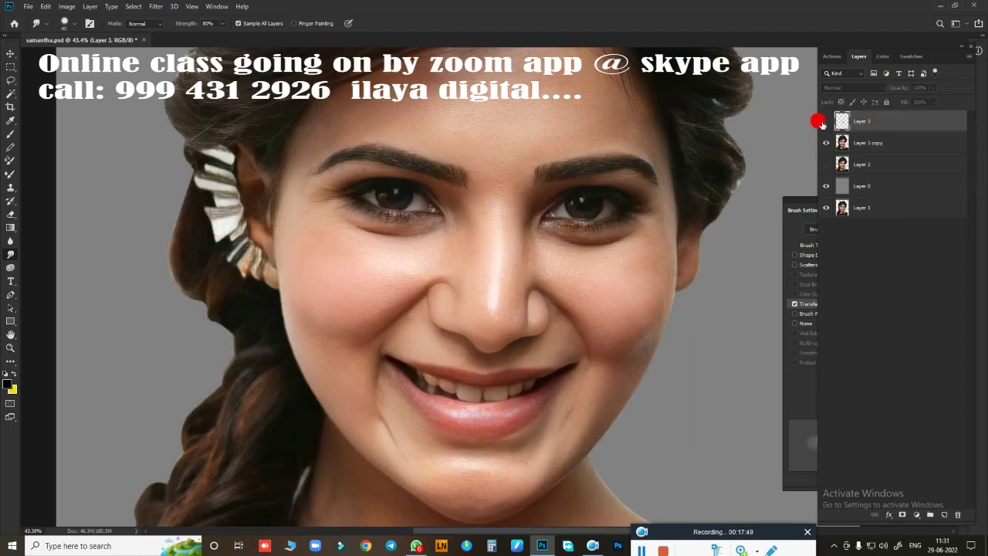
# Step: Smudge the left nostril wing's edge and crease smoothly into the cheek
pyautogui.press('e')
pyautogui.scroll(5, 538, 236)
pyautogui.scroll(2, 512, 227)
pyautogui.scroll(-3, 602, 212)
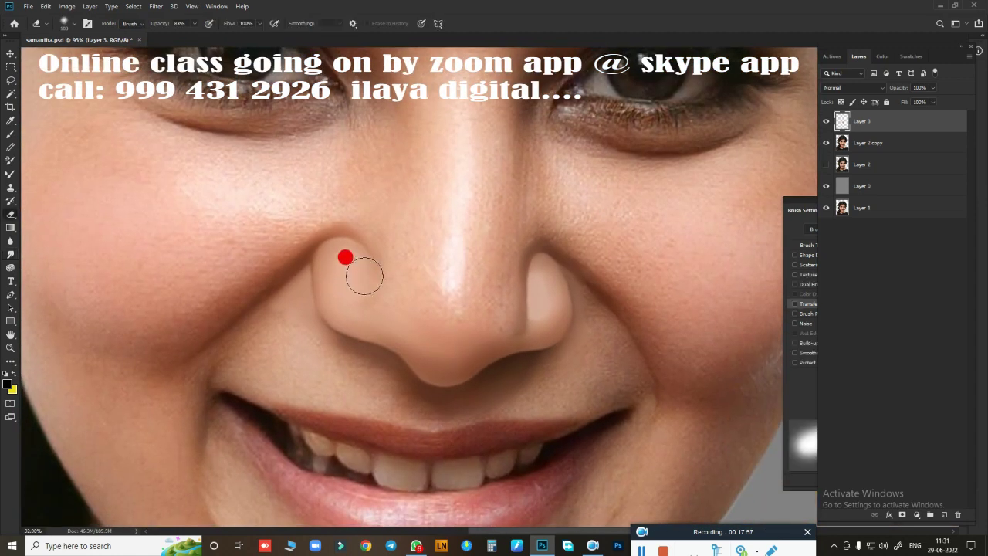
pyautogui.scroll(3, 372, 192)
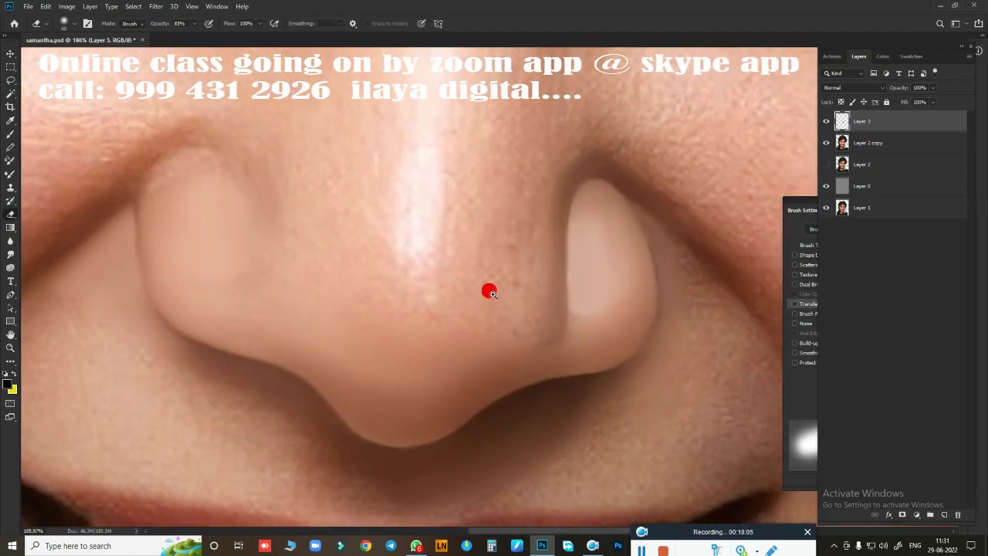
pyautogui.press('r')
pyautogui.moveTo(325, 303)
pyautogui.mouseDown()
pyautogui.moveTo(324, 210)
pyautogui.moveTo(392, 198)
pyautogui.moveTo(327, 234)
pyautogui.moveTo(361, 158)
pyautogui.moveTo(320, 221)
pyautogui.moveTo(324, 203)
pyautogui.moveTo(381, 239)
pyautogui.moveTo(427, 182)
pyautogui.mouseUp()
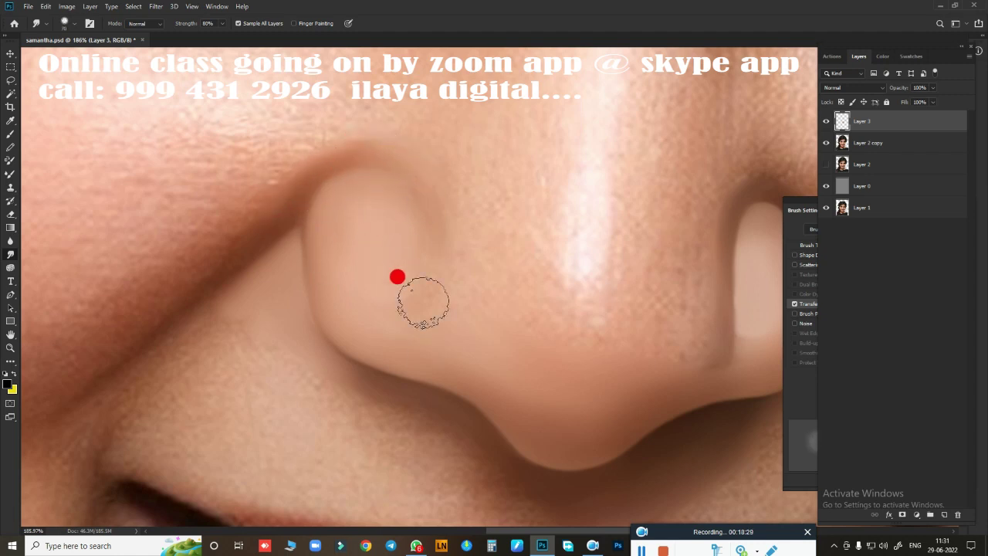
pyautogui.scroll(-5, 266, 220)
pyautogui.scroll(-2, 282, 180)
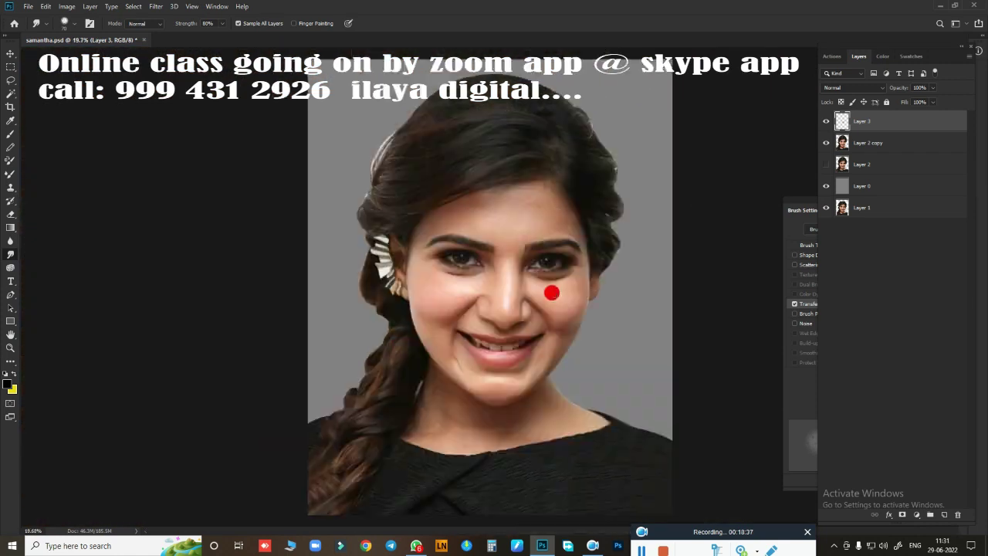
pyautogui.scroll(2, 561, 275)
pyautogui.scroll(2, 289, 210)
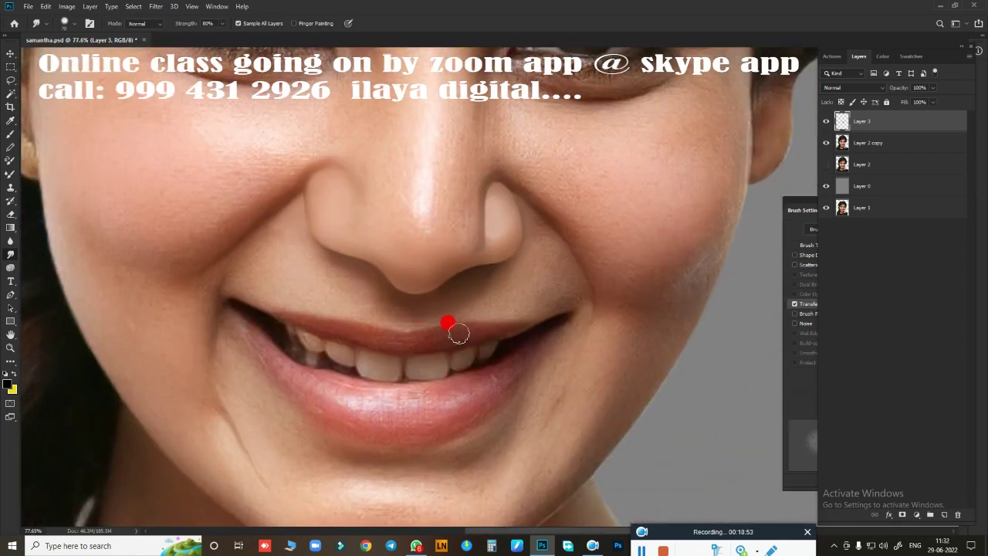
pyautogui.scroll(1, 459, 333)
# Step: Hide Layer 3 and start a pen path around the nose and smile lines
pyautogui.press('p')
pyautogui.scroll(1, 494, 288)
pyautogui.click(824, 121)
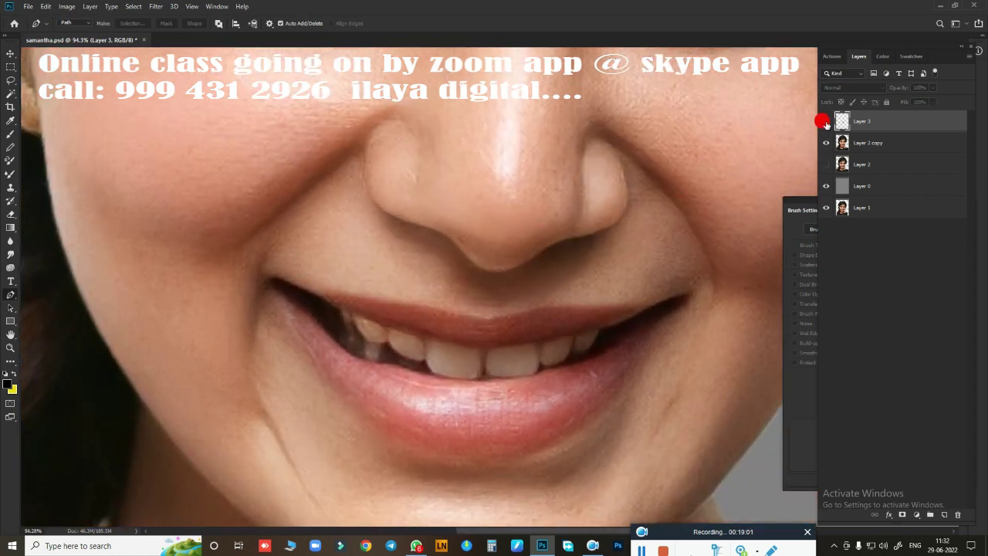
pyautogui.scroll(2, 369, 213)
pyautogui.scroll(-4, 364, 113)
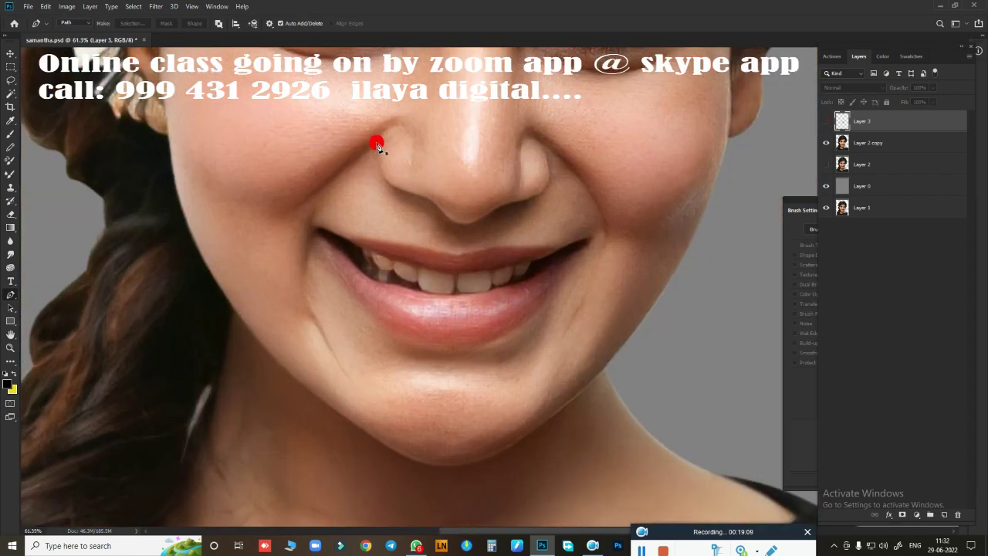
pyautogui.scroll(1, 351, 247)
pyautogui.scroll(1, 335, 331)
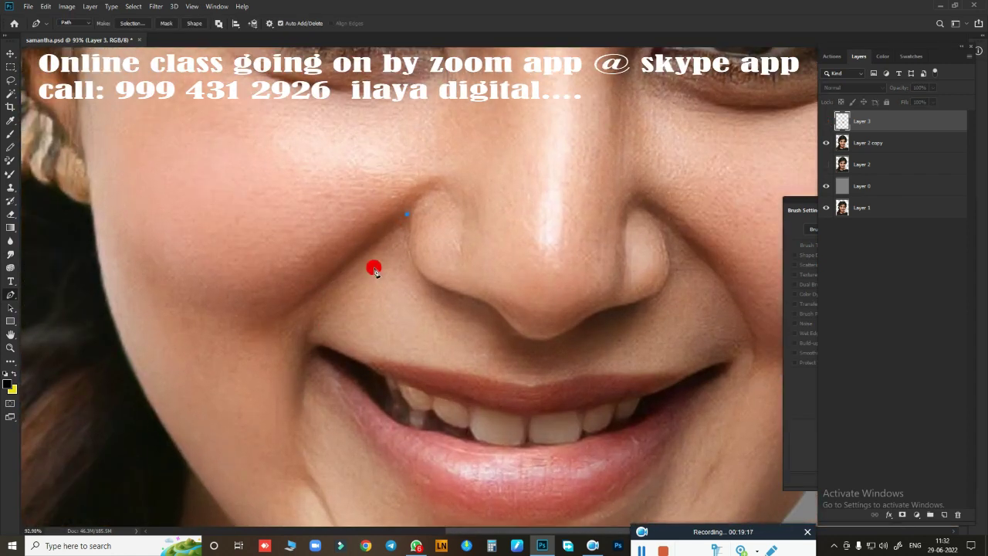
pyautogui.scroll(-4, 324, 301)
pyautogui.scroll(2, 309, 324)
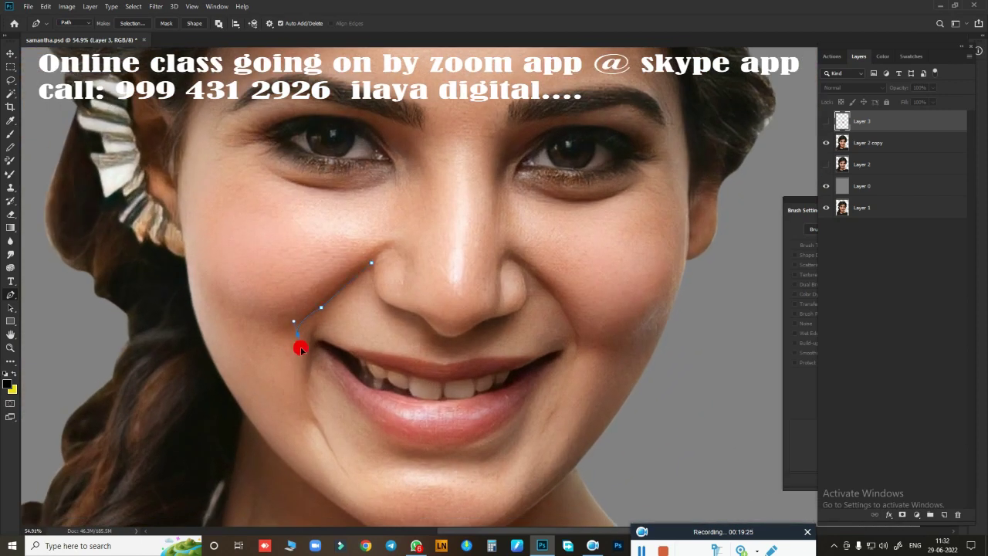
pyautogui.scroll(4, 337, 363)
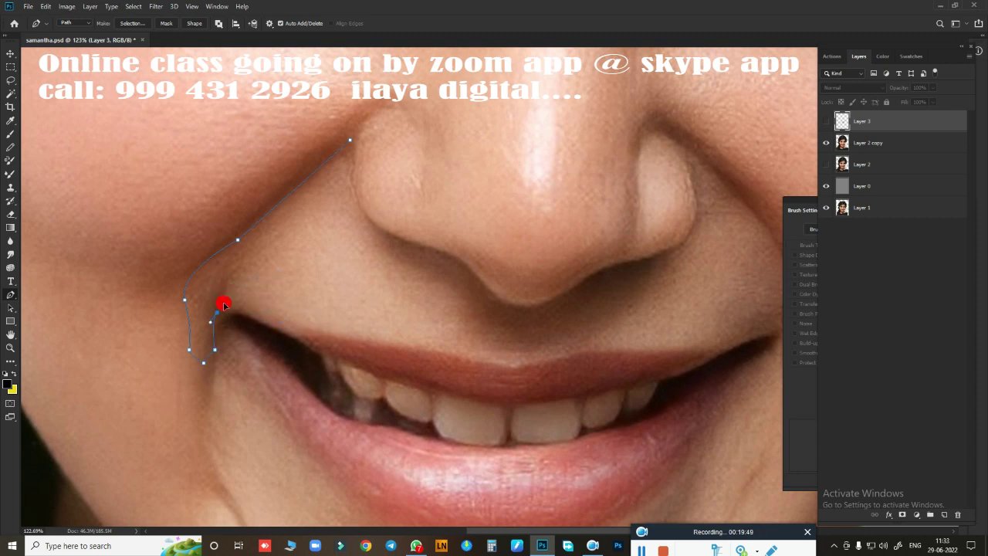
pyautogui.scroll(2, 562, 342)
pyautogui.scroll(2, 202, 151)
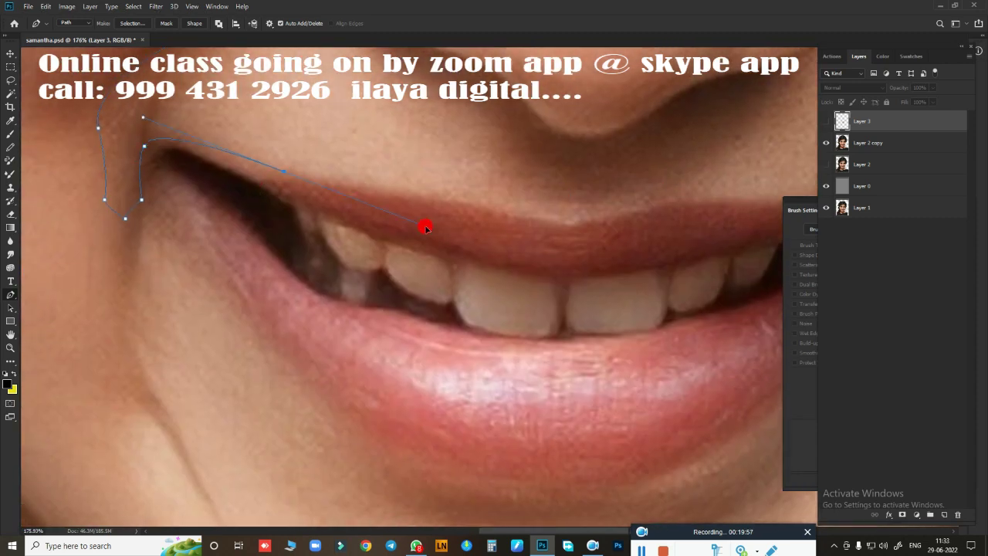
# Step: Finish the path with a curved anchor near the right mouth corner and load it as a selection
pyautogui.hotkey('ctrl', 'z')
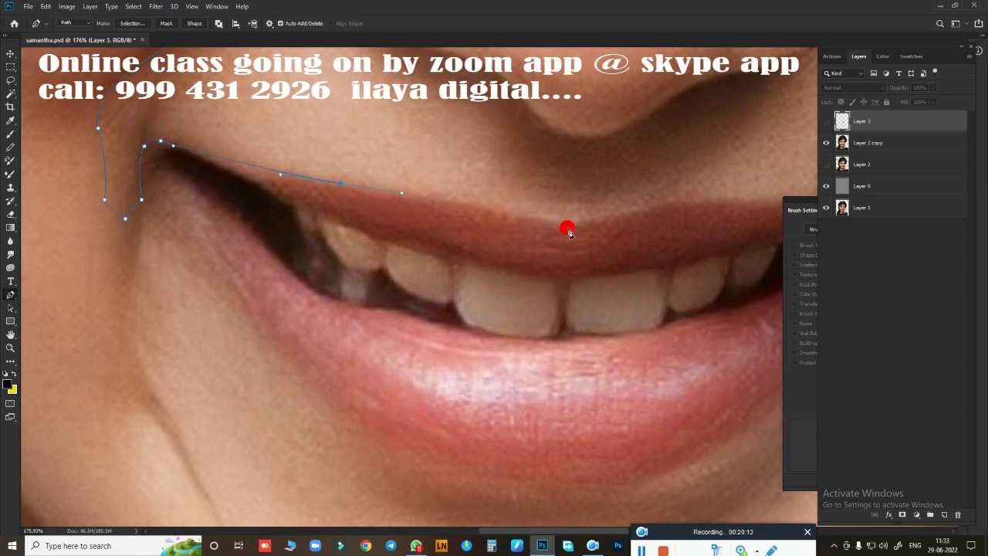
pyautogui.scroll(-5, 567, 231)
pyautogui.scroll(5, 536, 278)
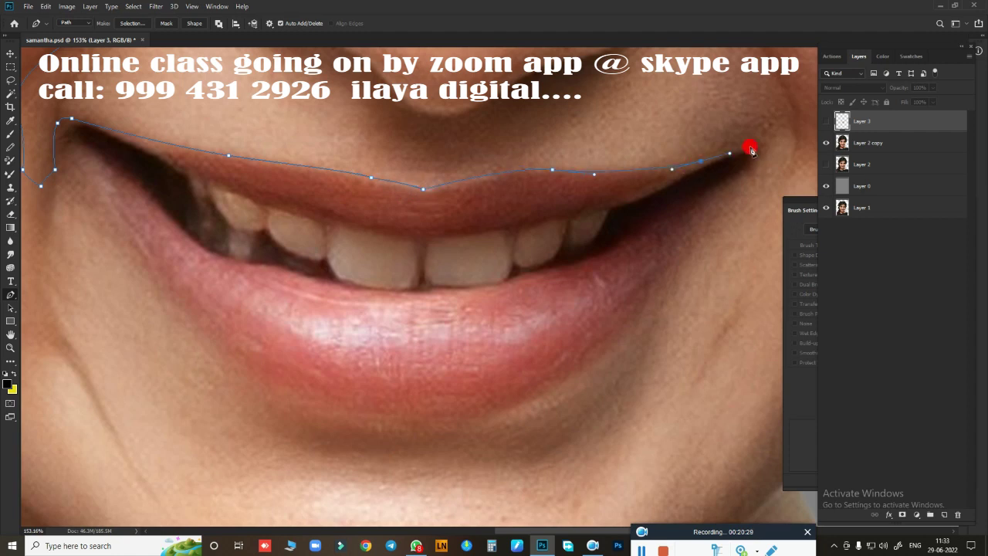
pyautogui.scroll(-4, 635, 243)
pyautogui.scroll(2, 570, 257)
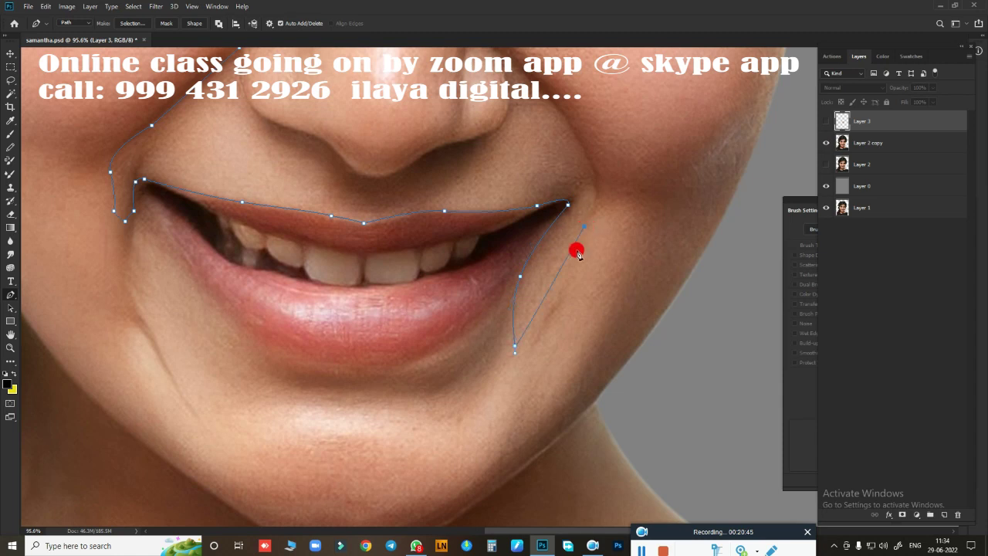
pyautogui.scroll(5, 540, 231)
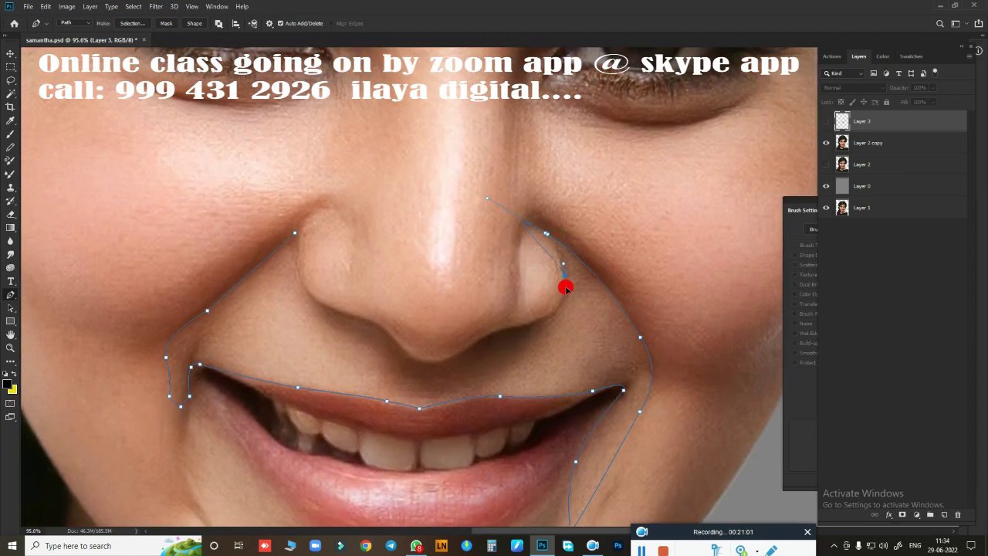
pyautogui.scroll(2, 565, 295)
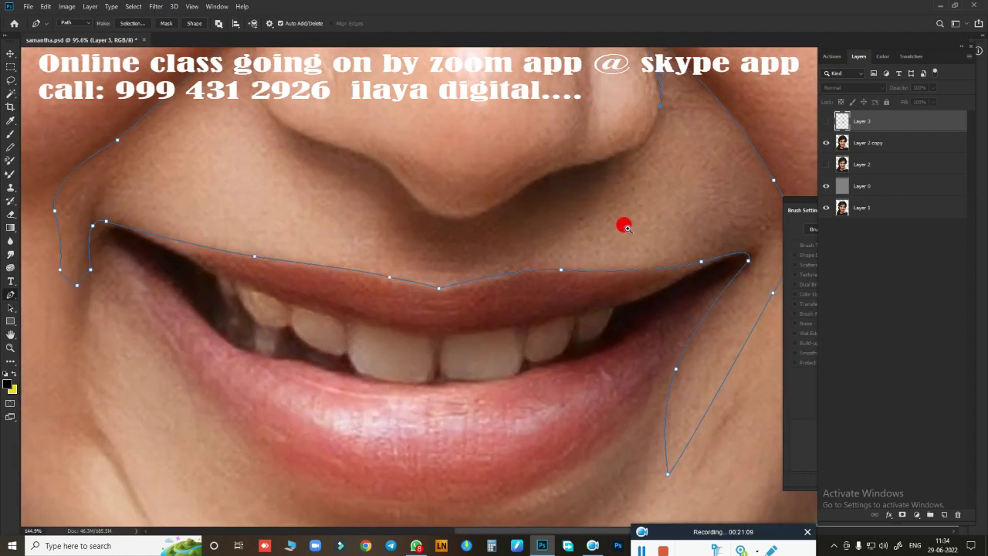
pyautogui.moveTo(592, 166); pyautogui.dragTo(573, 167)
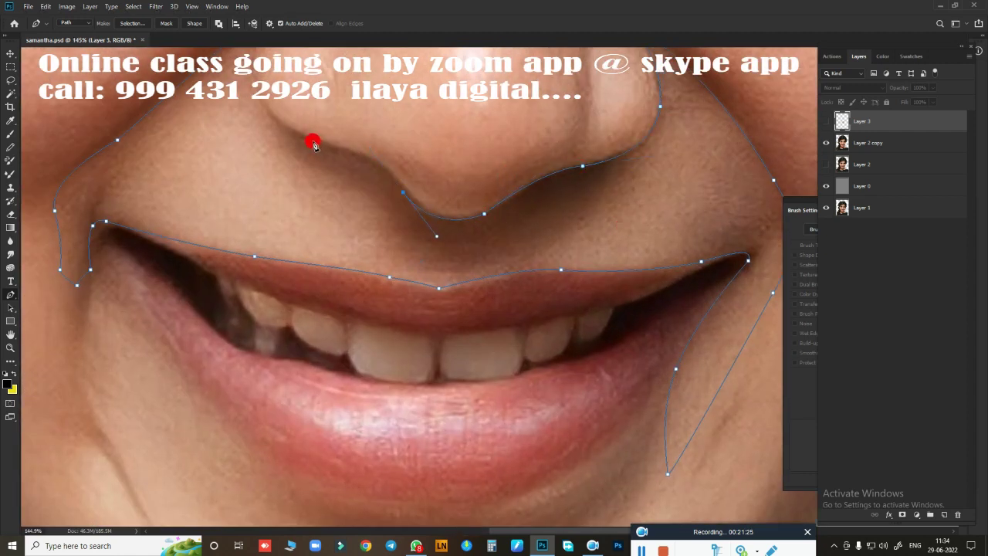
pyautogui.scroll(5, 248, 136)
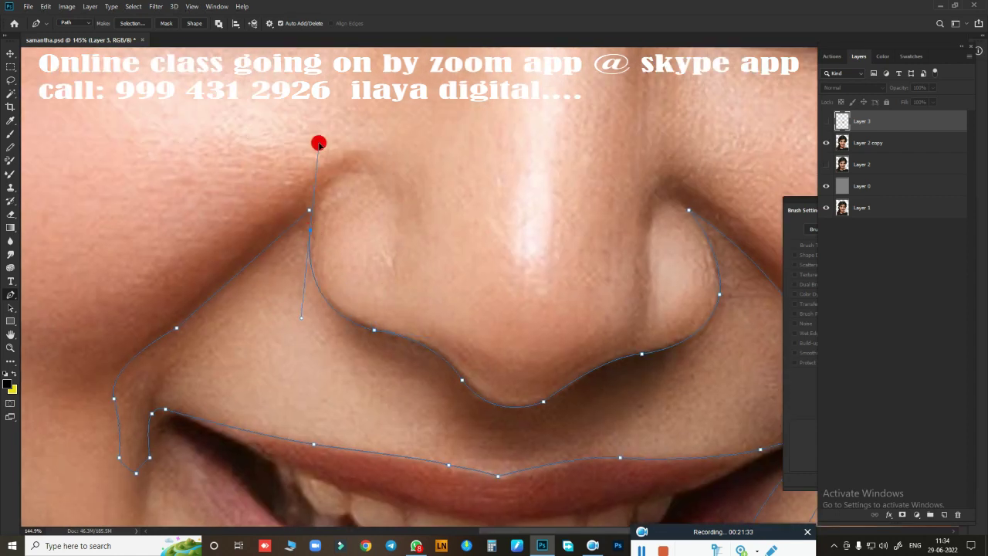
pyautogui.hotkey('ctrl', 'Return')
pyautogui.scroll(-4, 408, 258)
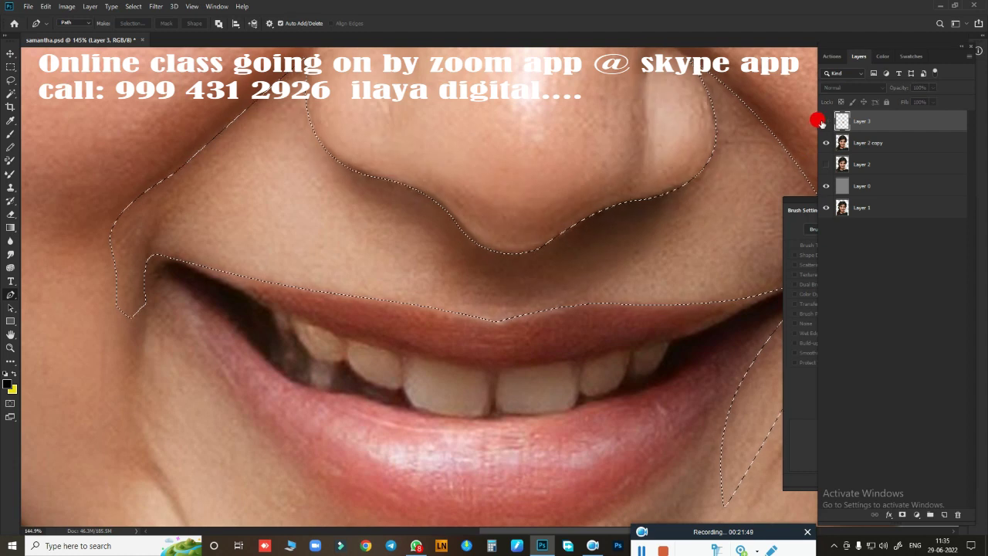
# Step: Show Layer 3 and smudge the skin above the upper lip and along the left smile line
pyautogui.click(826, 121)
pyautogui.hotkey('ctrl', 'd')
pyautogui.scroll(-3, 514, 249)
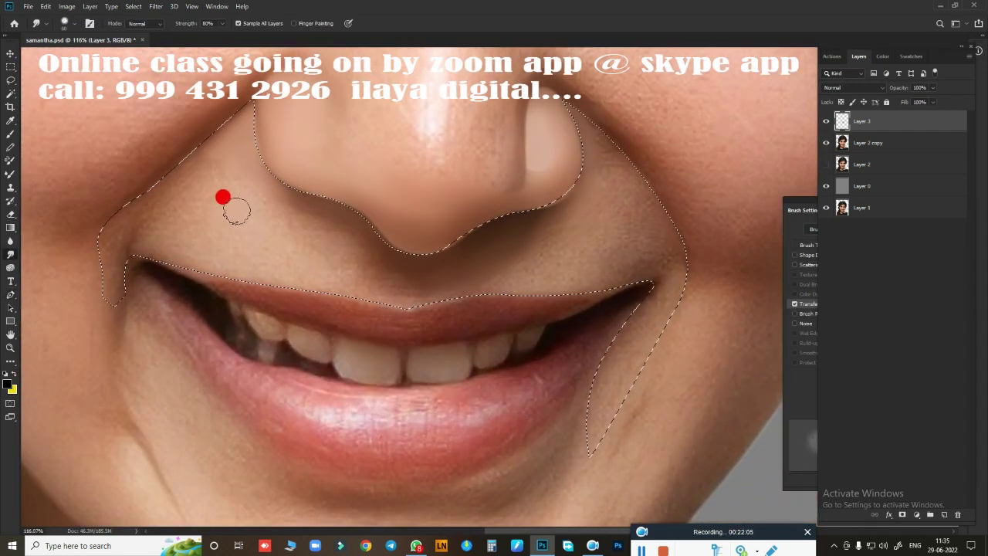
pyautogui.moveTo(236, 209)
pyautogui.mouseDown()
pyautogui.moveTo(267, 223)
pyautogui.moveTo(284, 195)
pyautogui.mouseUp()
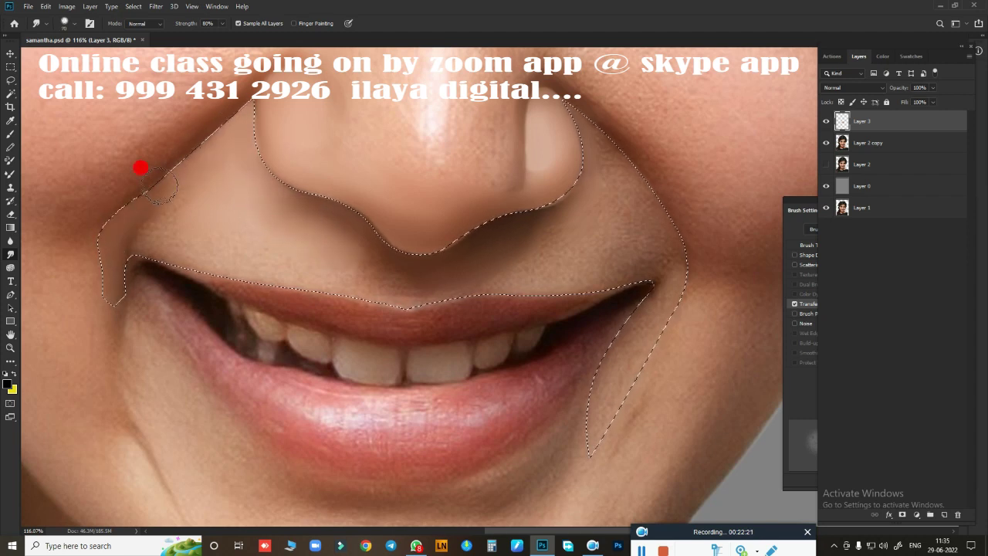
pyautogui.moveTo(178, 256); pyautogui.dragTo(146, 227)
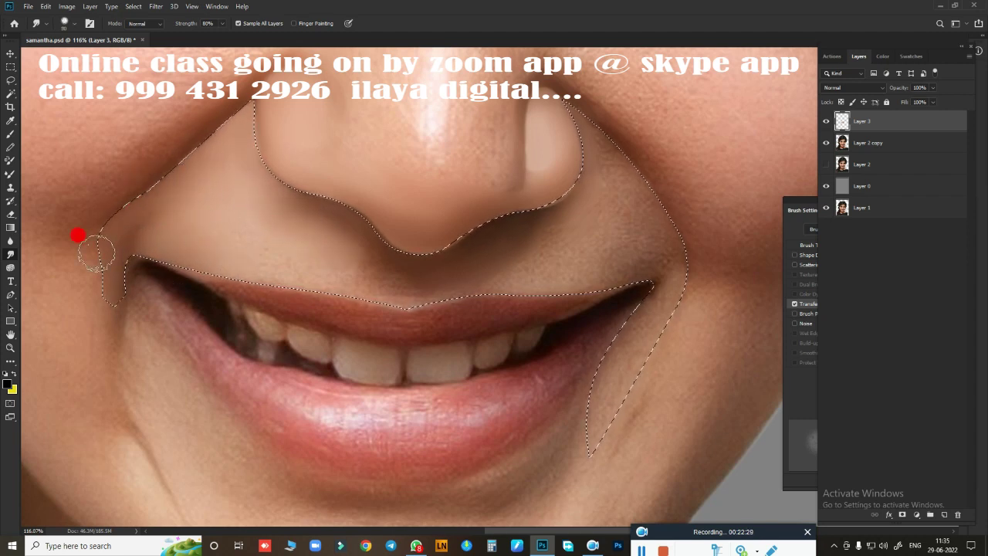
pyautogui.moveTo(78, 235)
pyautogui.mouseDown()
pyautogui.moveTo(194, 219)
pyautogui.moveTo(315, 243)
pyautogui.moveTo(297, 189)
pyautogui.mouseUp()
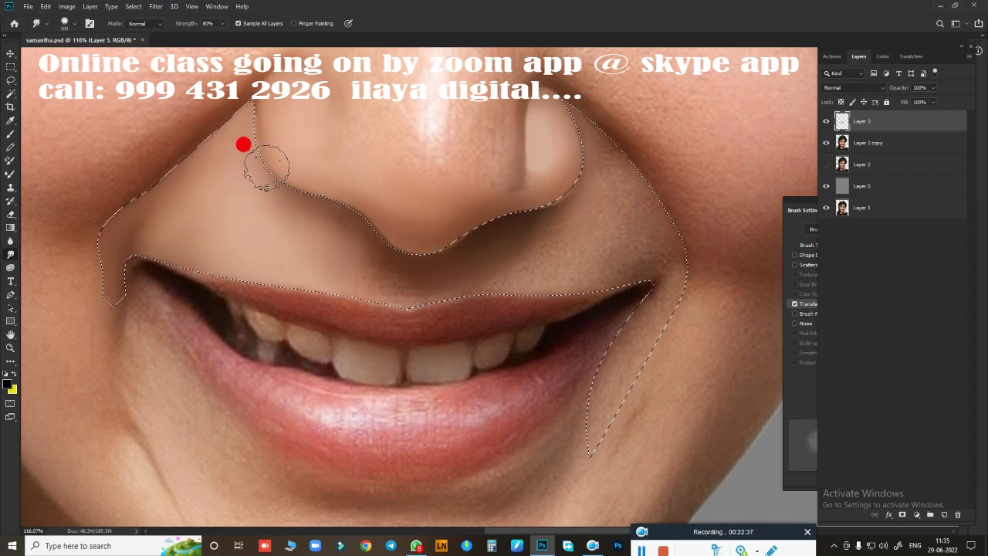
# Step: Smudge the skin beside the right nostril and under the nose toward the upper lip
pyautogui.moveTo(504, 284); pyautogui.dragTo(540, 347)
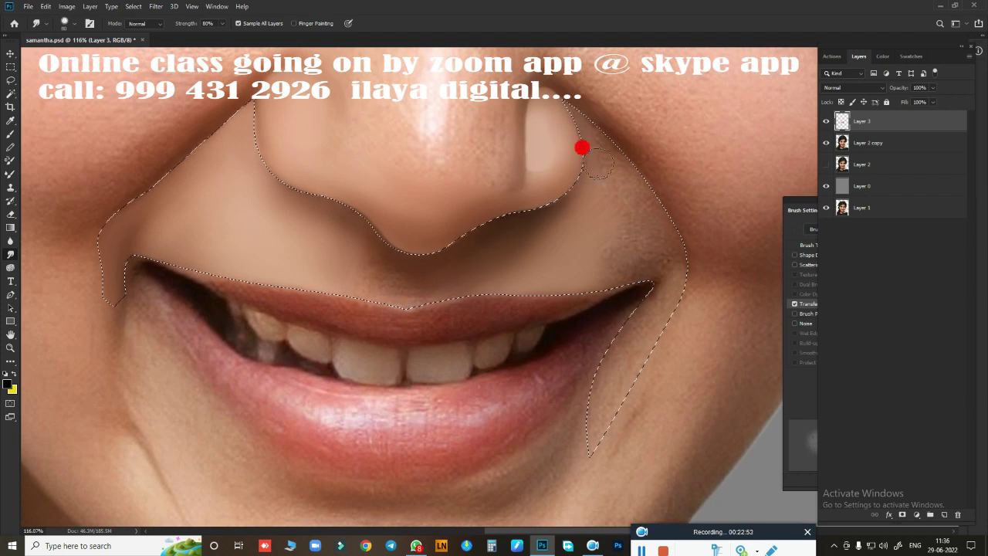
pyautogui.moveTo(649, 250); pyautogui.dragTo(643, 221)
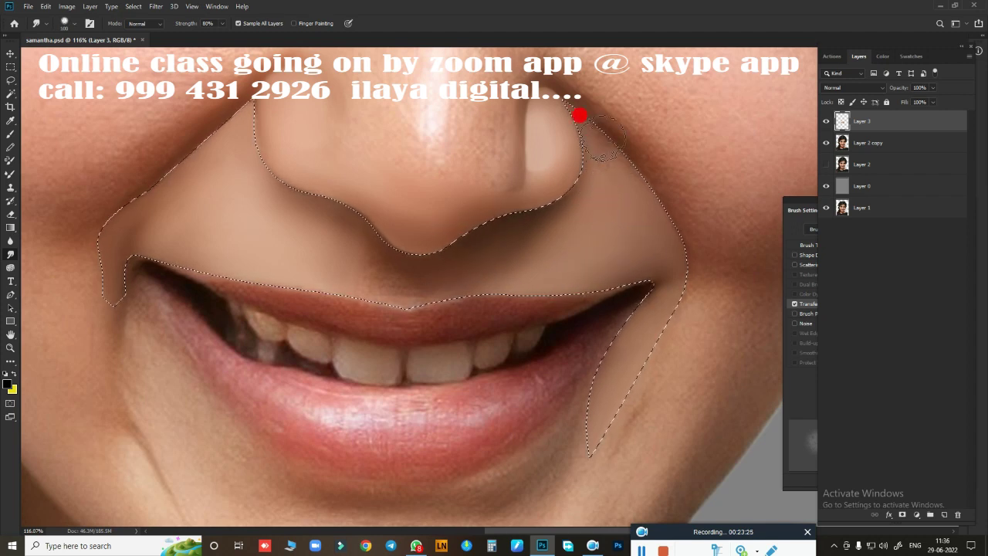
pyautogui.moveTo(609, 185)
pyautogui.mouseDown()
pyautogui.moveTo(660, 234)
pyautogui.moveTo(591, 258)
pyautogui.moveTo(600, 185)
pyautogui.moveTo(376, 260)
pyautogui.moveTo(408, 347)
pyautogui.moveTo(420, 326)
pyautogui.moveTo(413, 319)
pyautogui.mouseUp()
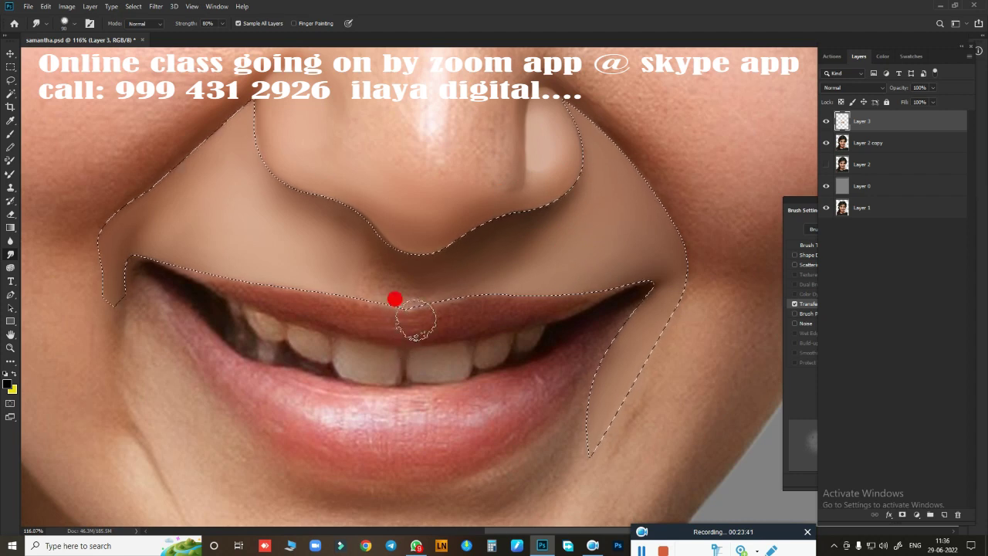
pyautogui.scroll(2, 412, 320)
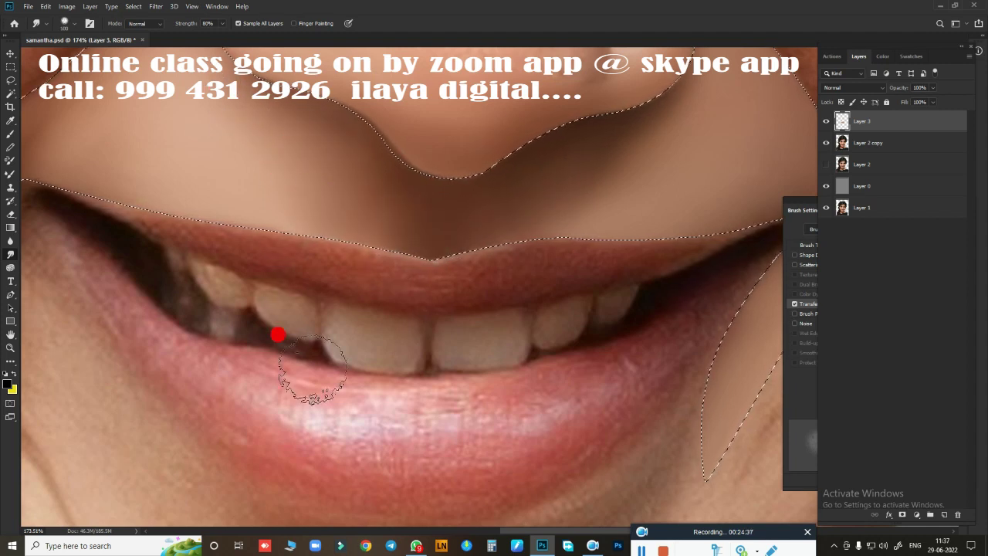
pyautogui.scroll(-3, 494, 294)
pyautogui.scroll(3, 541, 309)
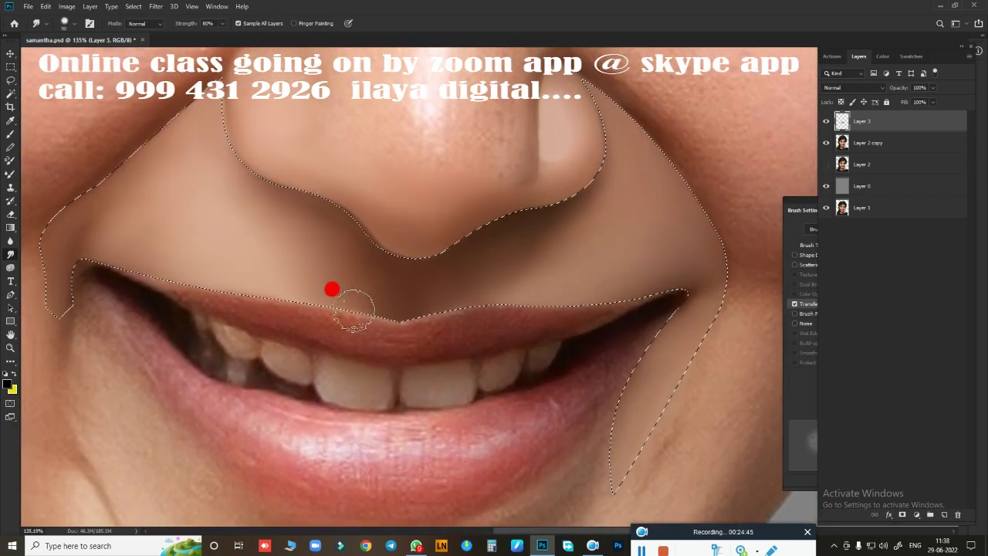
pyautogui.scroll(-2, 503, 249)
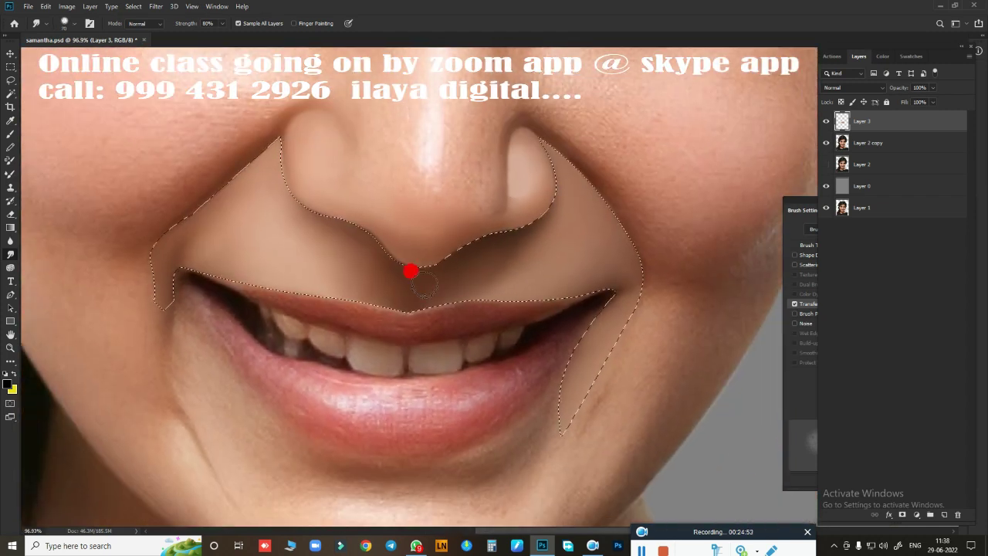
pyautogui.scroll(2, 383, 219)
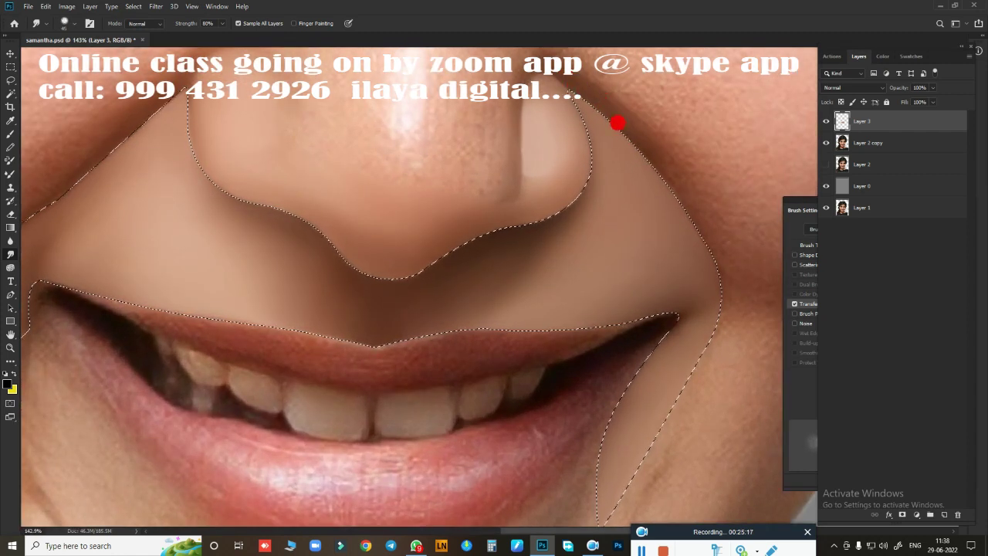
# Step: Set the smudge brush to about 125 and move to the cheek folds and mouth corners
pyautogui.moveTo(717, 325); pyautogui.dragTo(590, 274)
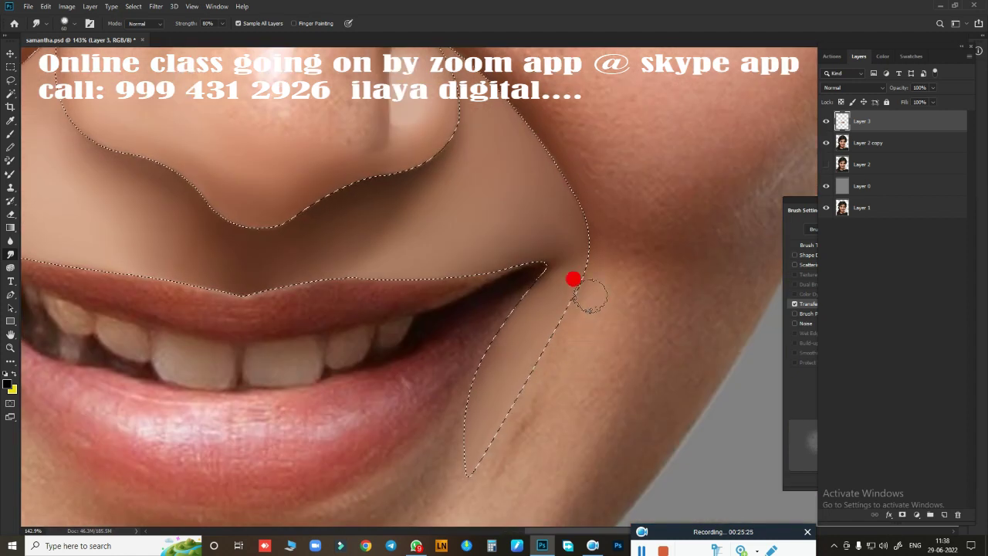
pyautogui.press(']')
pyautogui.press(']')
pyautogui.press(']')
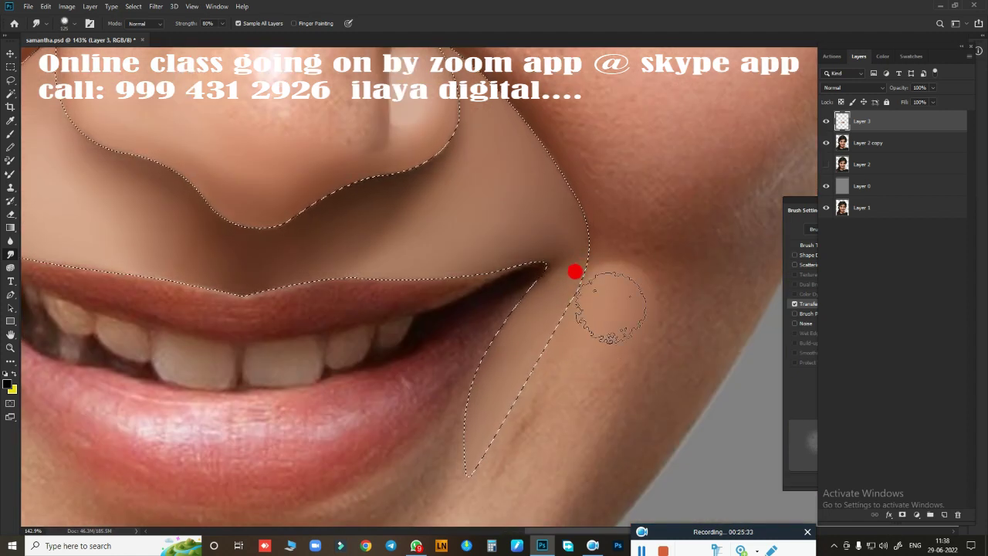
pyautogui.press('[')
pyautogui.press('[')
pyautogui.press('[')
pyautogui.moveTo(603, 198); pyautogui.dragTo(566, 315)
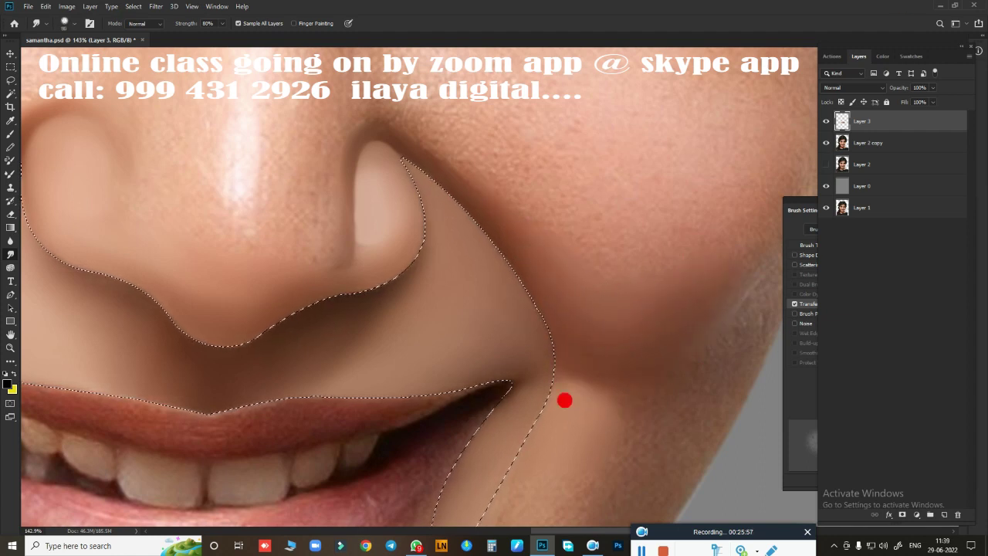
pyautogui.moveTo(558, 406); pyautogui.dragTo(712, 222)
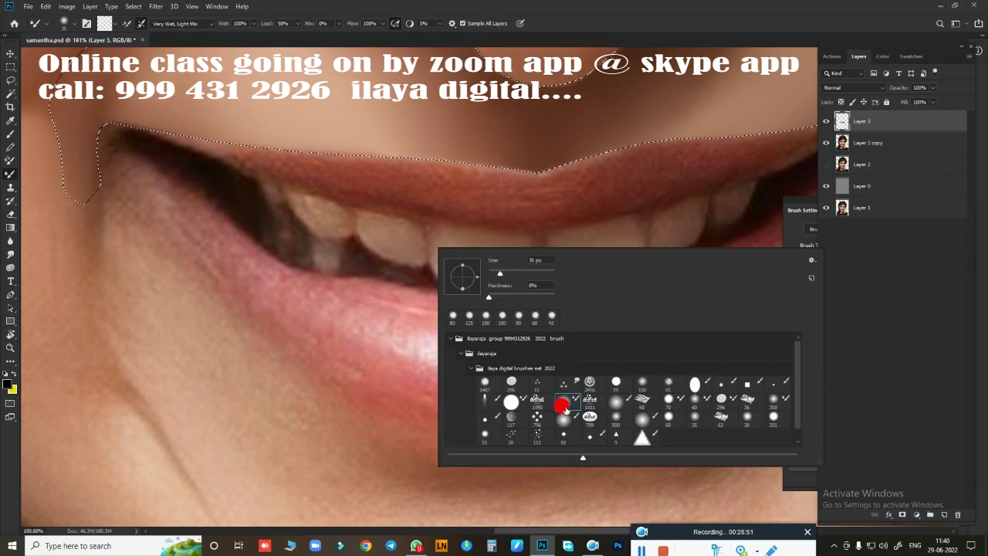
# Step: Load the Very Wet, Light Mix brush preset and blend the upper-lip edge toward the mouth corner
pyautogui.doubleClick(566, 407)
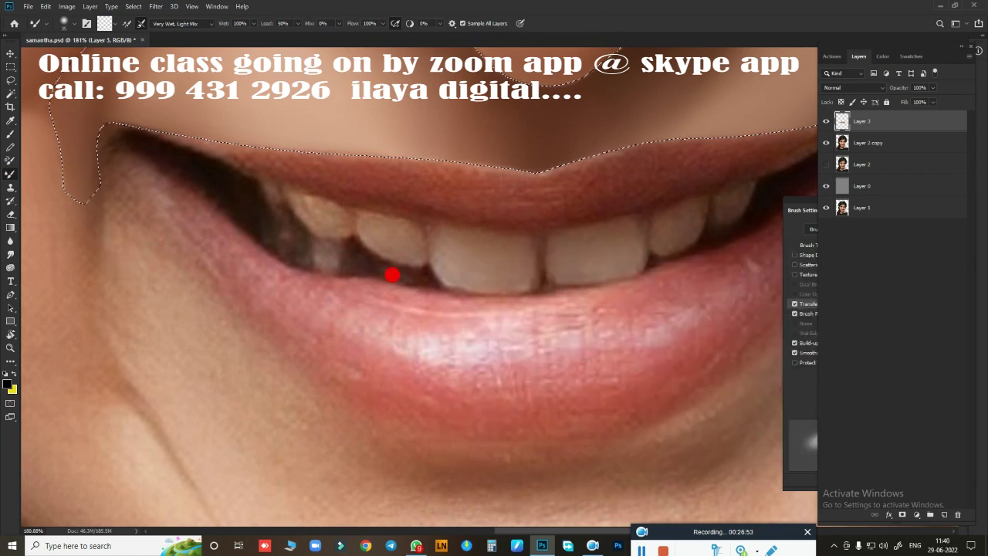
pyautogui.press('F5')
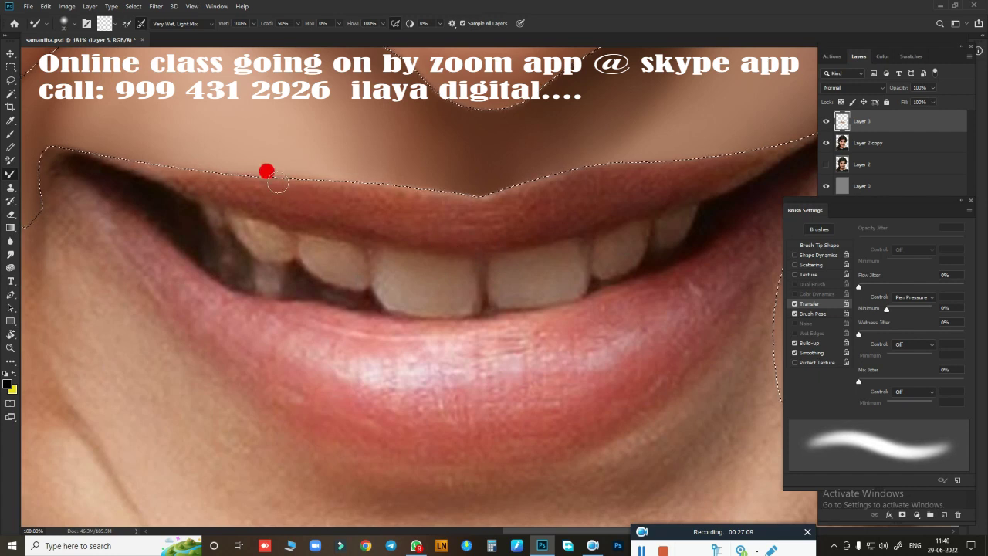
pyautogui.moveTo(267, 170); pyautogui.dragTo(450, 187)
pyautogui.moveTo(260, 178)
pyautogui.mouseDown()
pyautogui.moveTo(123, 160)
pyautogui.moveTo(368, 192)
pyautogui.moveTo(199, 180)
pyautogui.moveTo(679, 169)
pyautogui.moveTo(563, 165)
pyautogui.moveTo(607, 173)
pyautogui.moveTo(450, 212)
pyautogui.moveTo(629, 203)
pyautogui.mouseUp()
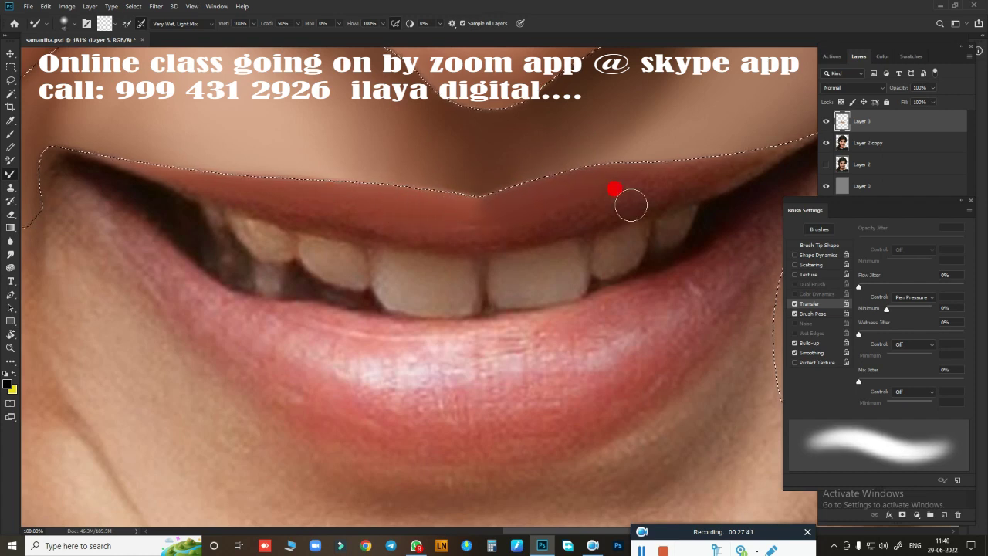
pyautogui.moveTo(459, 203)
pyautogui.mouseDown()
pyautogui.moveTo(644, 143)
pyautogui.moveTo(554, 257)
pyautogui.mouseUp()
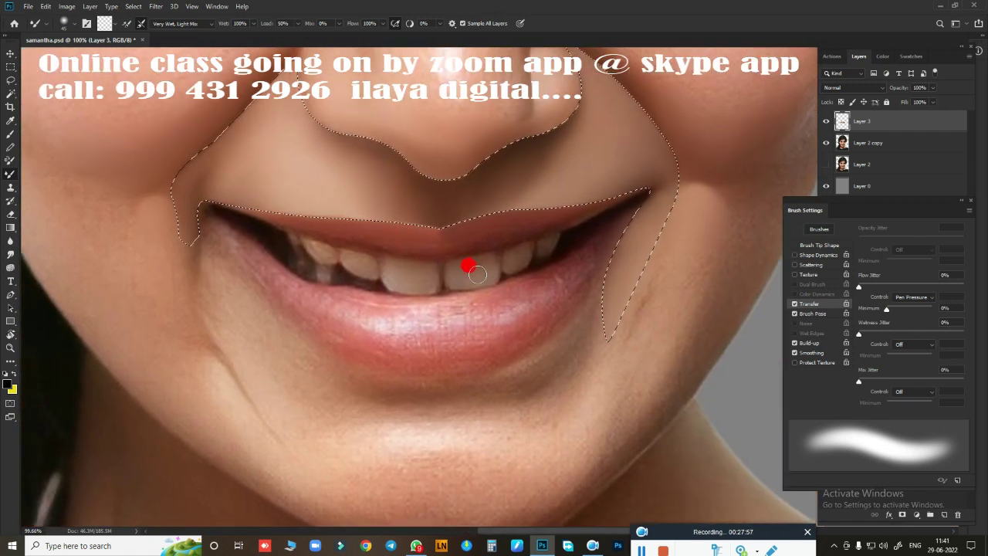
pyautogui.moveTo(463, 267); pyautogui.dragTo(522, 260)
# Step: Fit the face on screen, toggle Layer 2 copy to compare, and zoom around the eyes
pyautogui.hotkey('ctrl', '0')
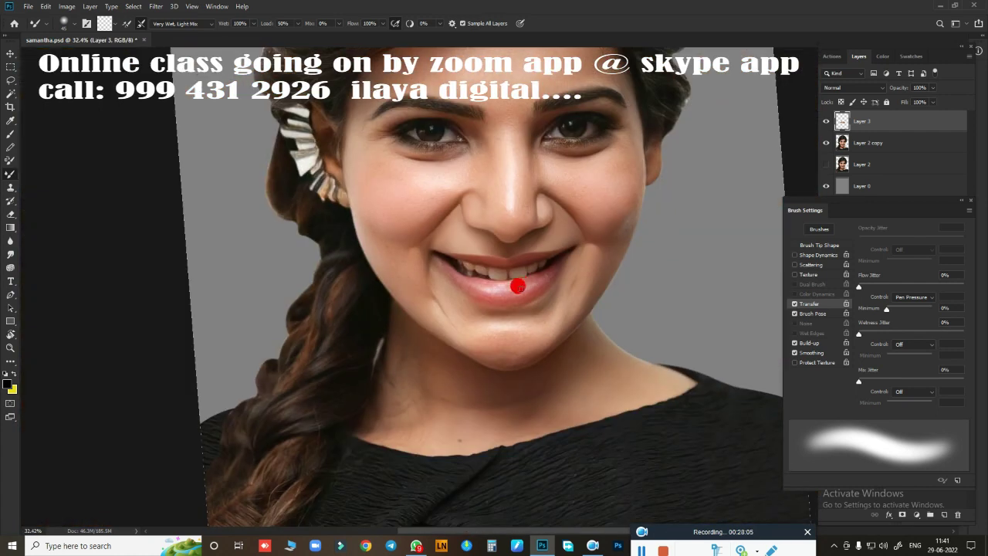
pyautogui.click(825, 143)
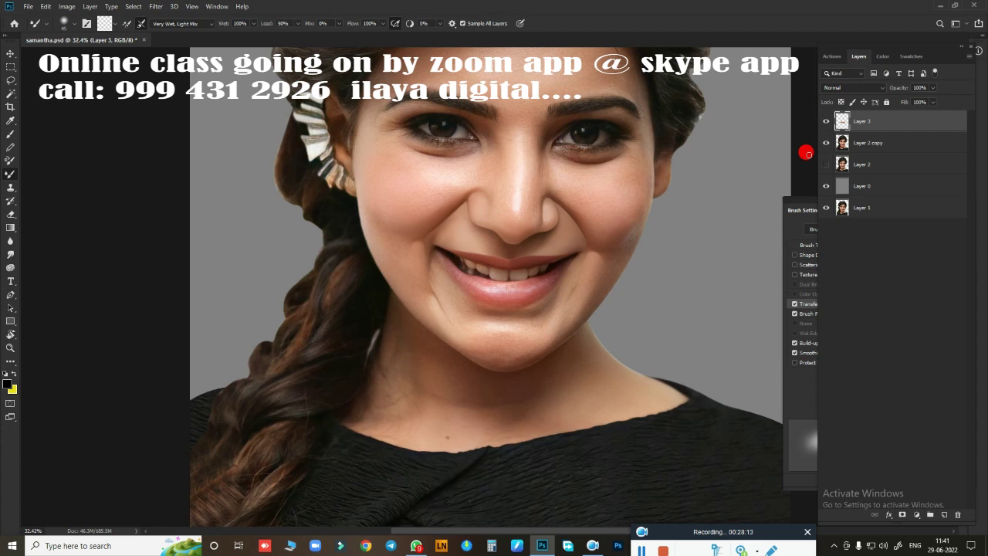
pyautogui.scroll(3, 573, 304)
pyautogui.scroll(-2, 476, 267)
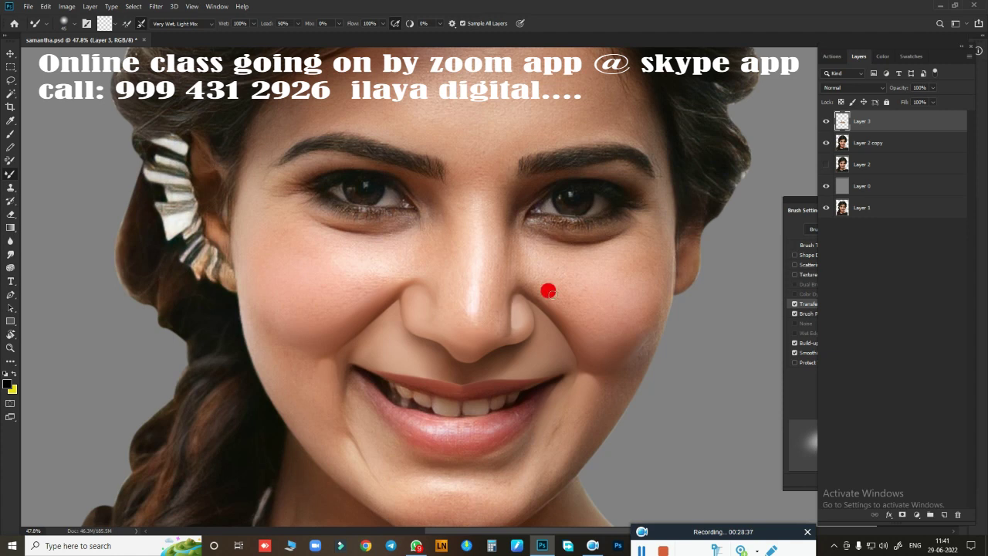
pyautogui.scroll(3, 545, 294)
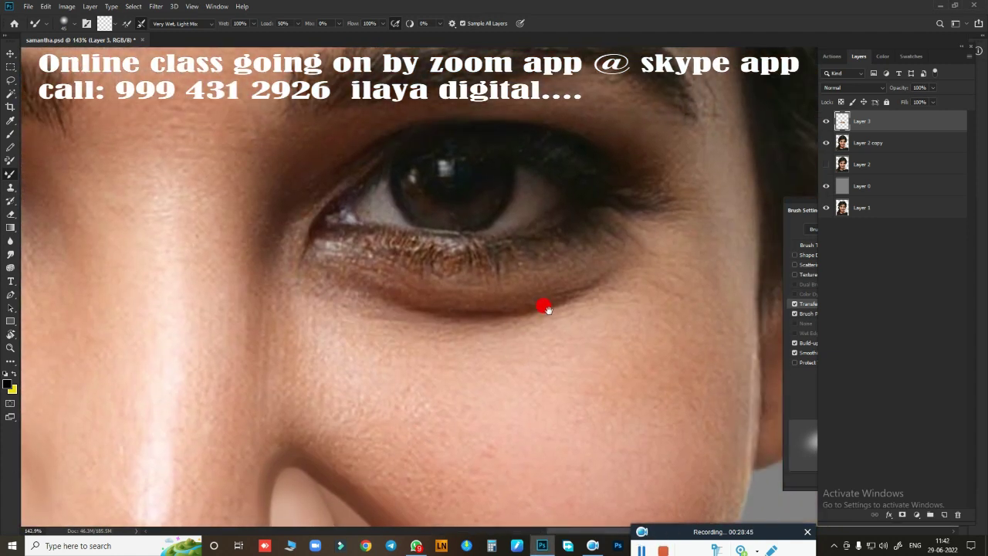
pyautogui.scroll(-2, 545, 307)
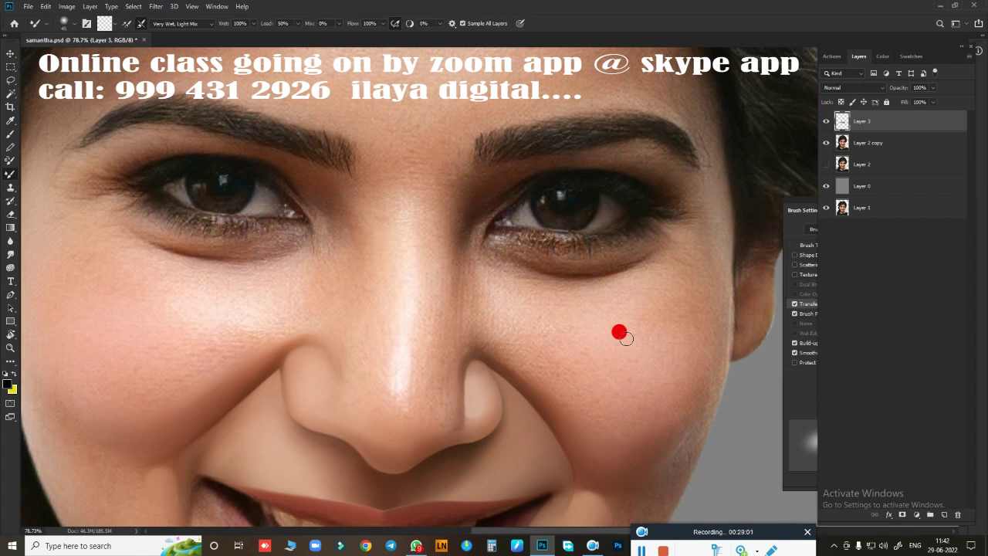
pyautogui.scroll(-5, 620, 333)
pyautogui.scroll(5, 569, 276)
pyautogui.scroll(-2, 450, 218)
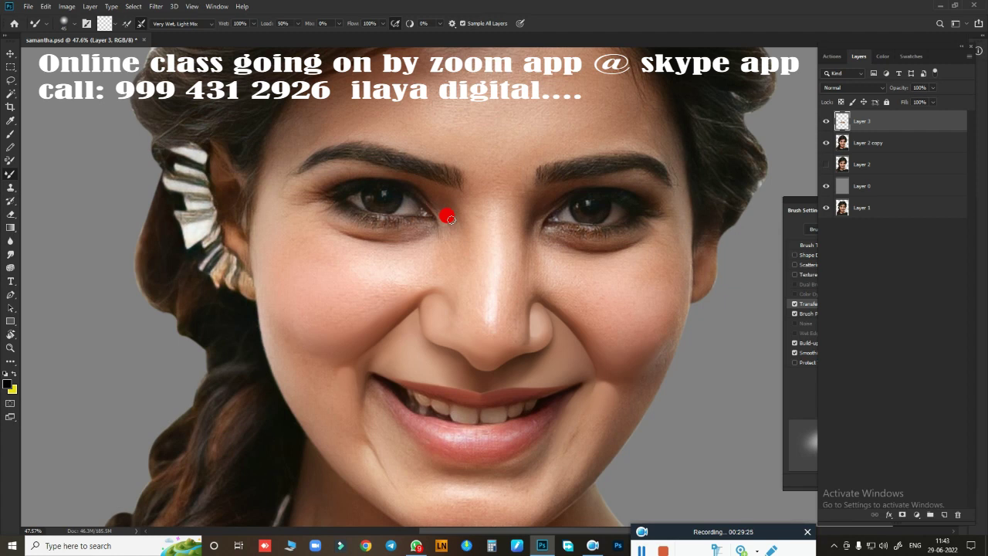
pyautogui.scroll(5, 489, 238)
pyautogui.scroll(-4, 627, 239)
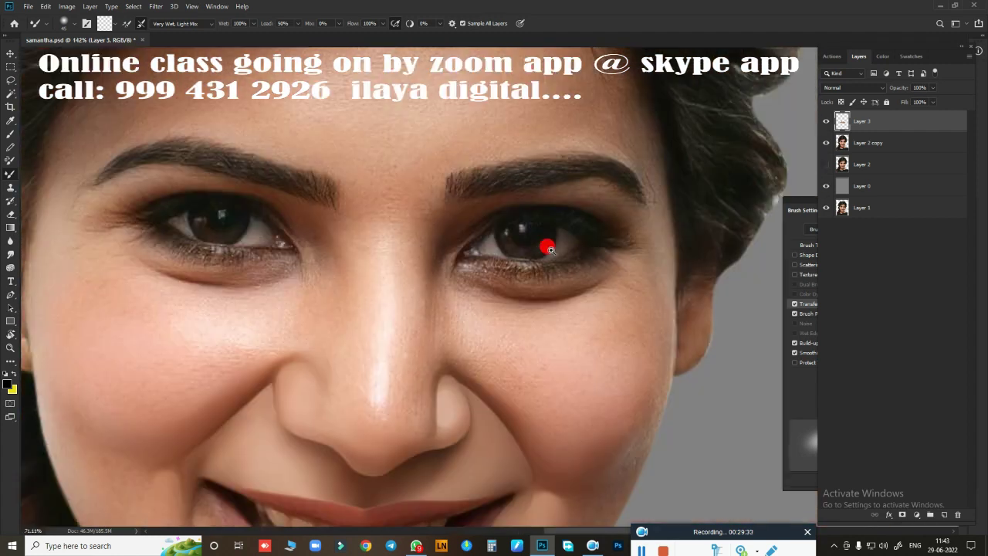
pyautogui.scroll(1, 547, 242)
pyautogui.scroll(-2, 582, 237)
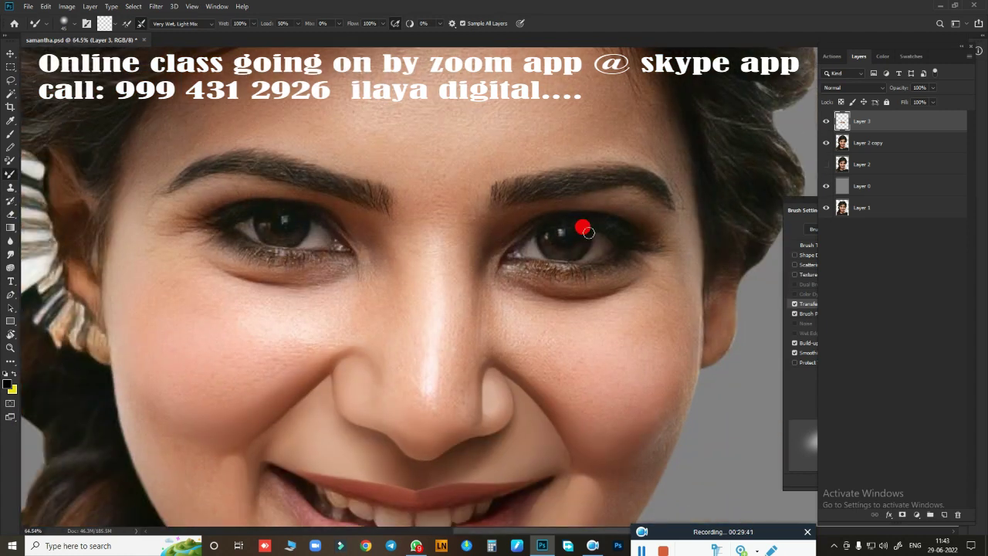
pyautogui.scroll(4, 588, 232)
pyautogui.scroll(-3, 618, 259)
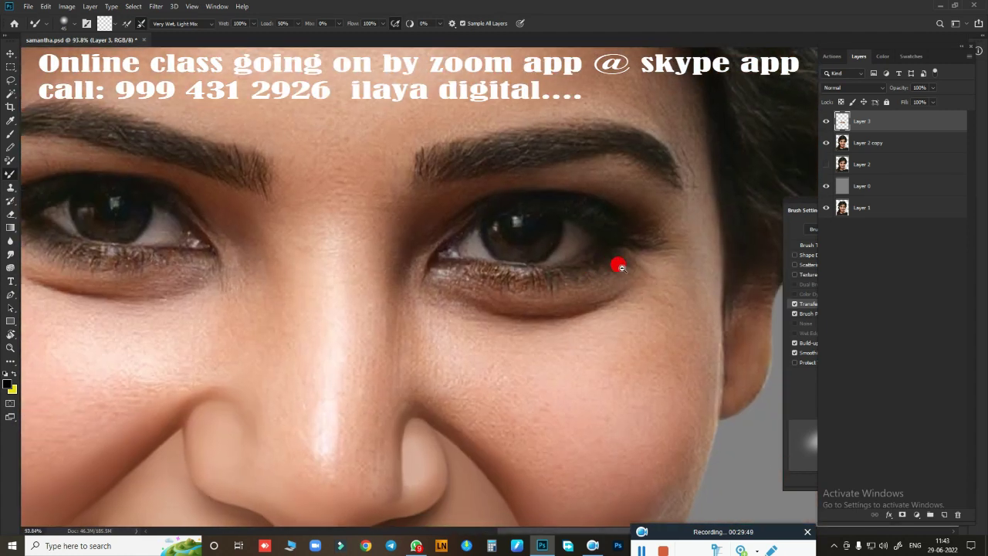
pyautogui.scroll(1, 611, 239)
# Step: Trace a pen path from beside the nose along the eyebrow's tail and top edge
pyautogui.press('p')
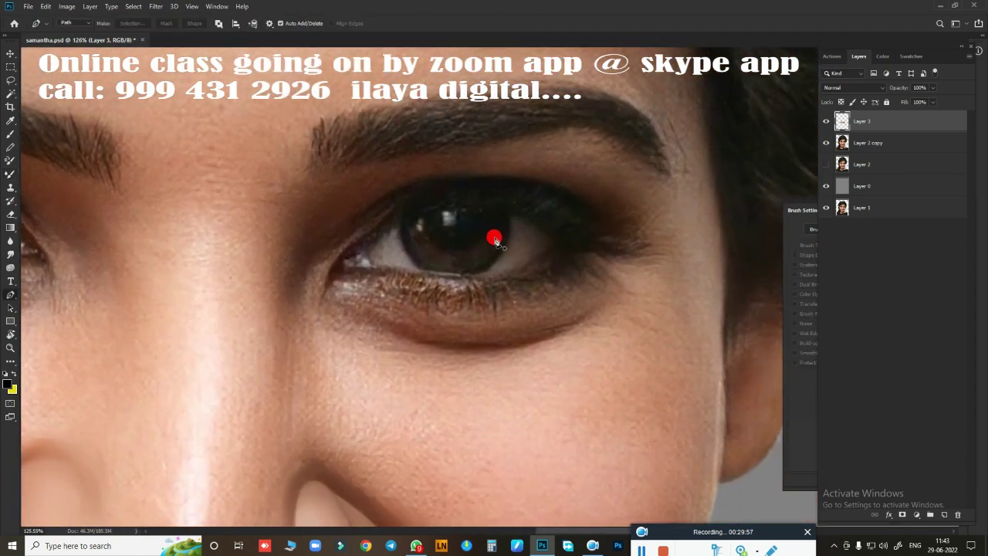
pyautogui.scroll(-2, 493, 203)
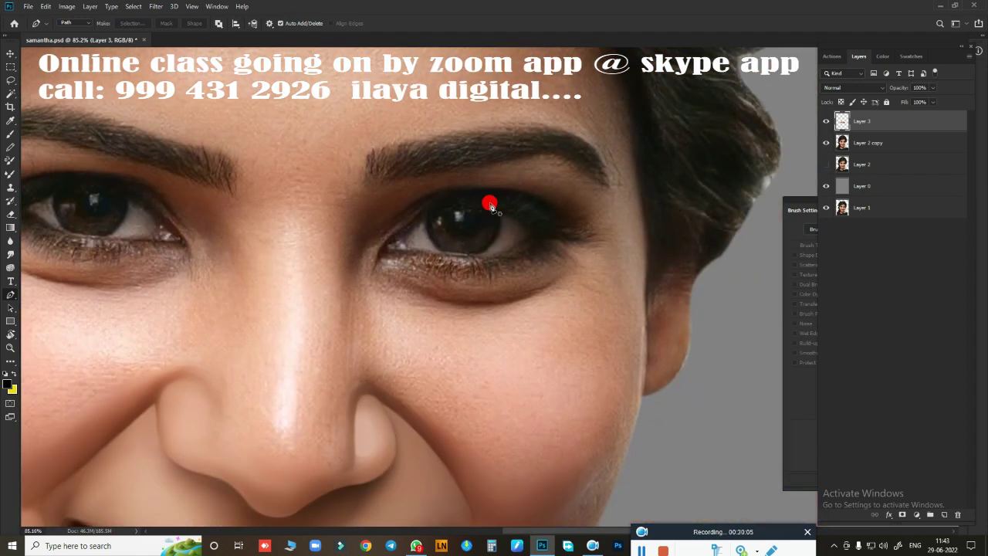
pyautogui.scroll(2, 280, 322)
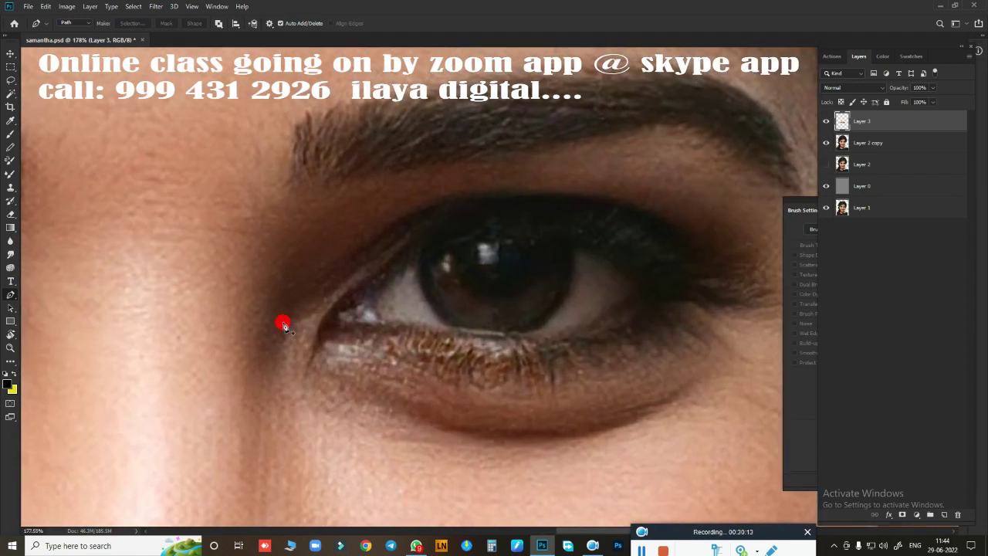
pyautogui.scroll(-3, 363, 257)
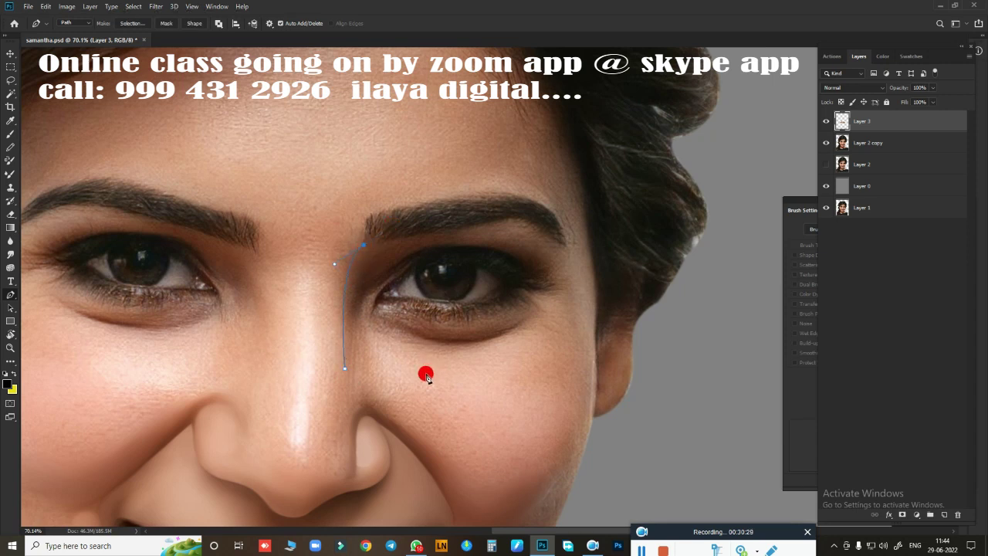
pyautogui.scroll(3, 426, 376)
pyautogui.moveTo(415, 130); pyautogui.dragTo(430, 125)
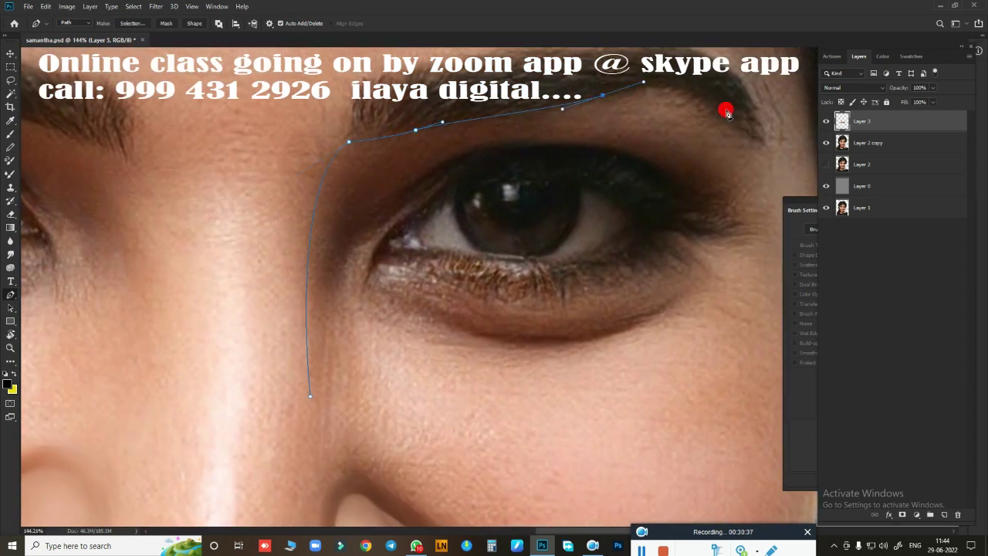
pyautogui.moveTo(689, 199); pyautogui.dragTo(539, 227)
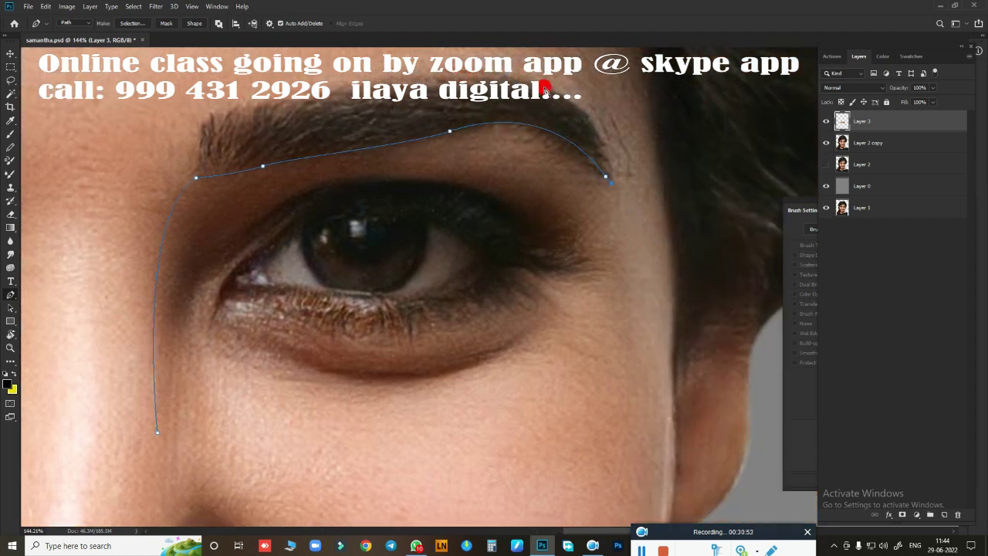
pyautogui.moveTo(369, 85); pyautogui.dragTo(546, 116)
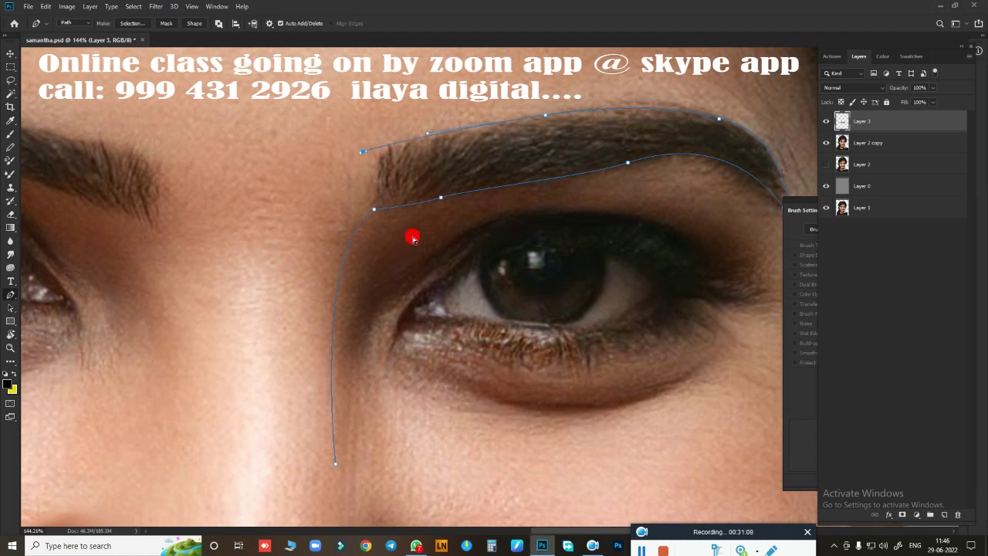
# Step: Convert the brow-and-nose-bridge path into a selection and feather its edge
pyautogui.scroll(-5, 413, 239)
pyautogui.scroll(6, 432, 216)
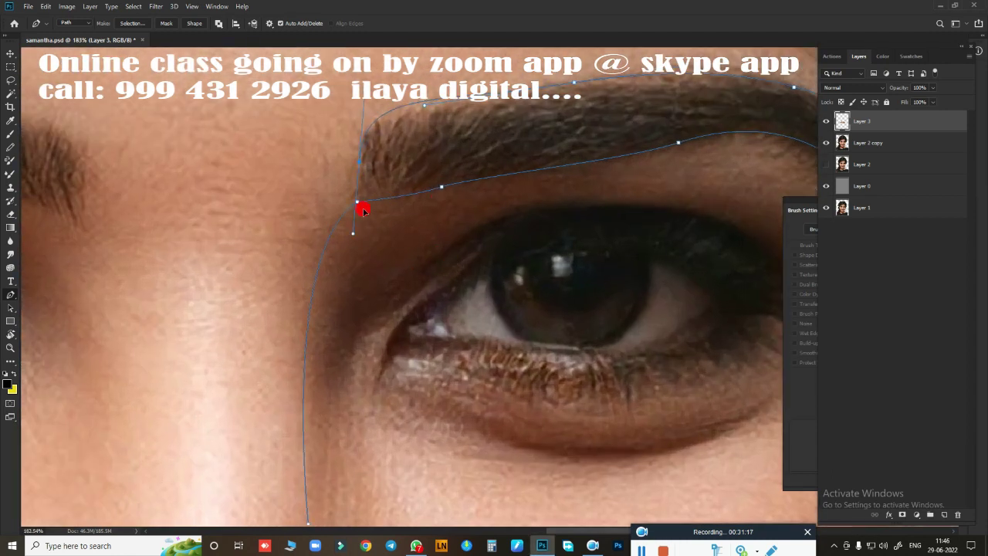
pyautogui.scroll(-3, 348, 245)
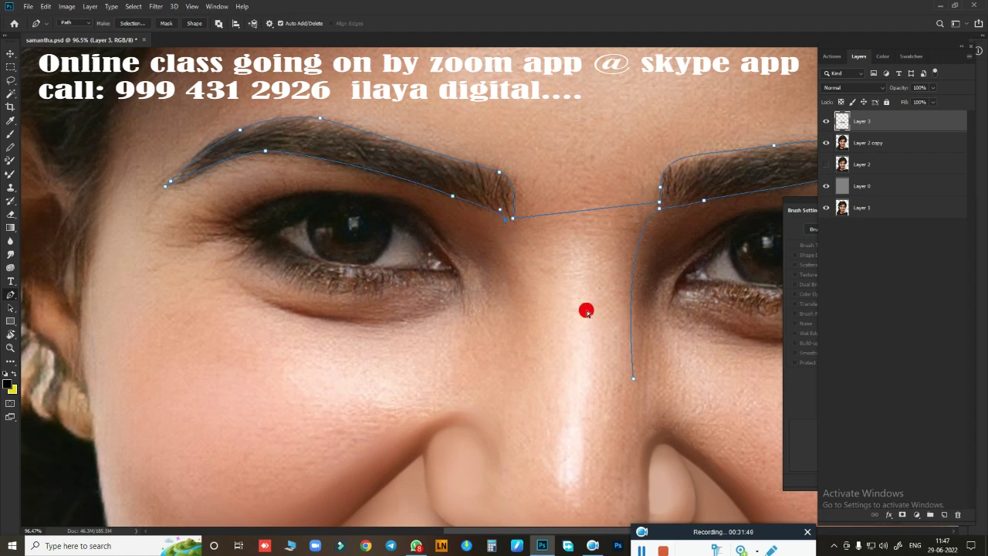
pyautogui.scroll(-3, 427, 255)
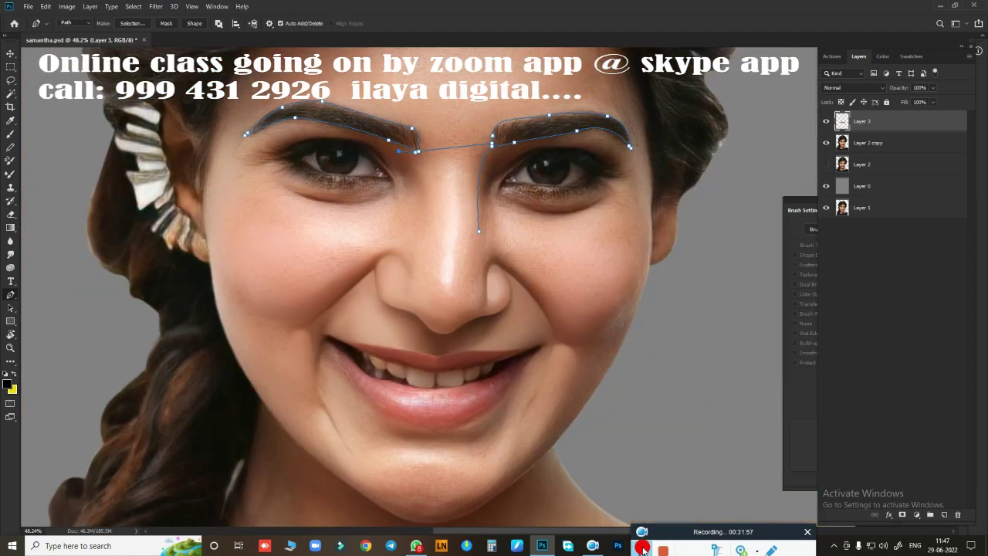
pyautogui.scroll(3, 417, 264)
pyautogui.scroll(-2, 471, 316)
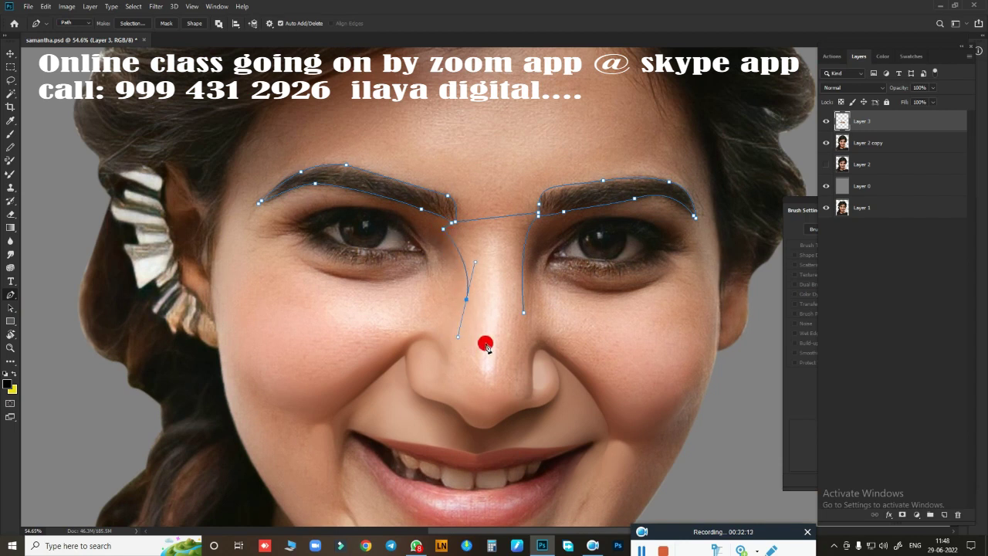
pyautogui.hotkey('ctrl', 'Return')
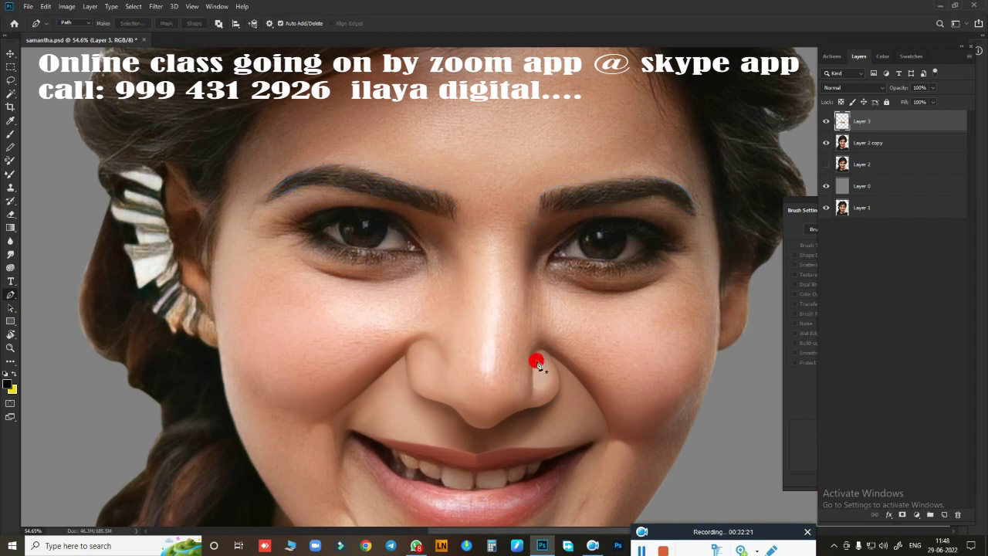
pyautogui.scroll(2, 538, 351)
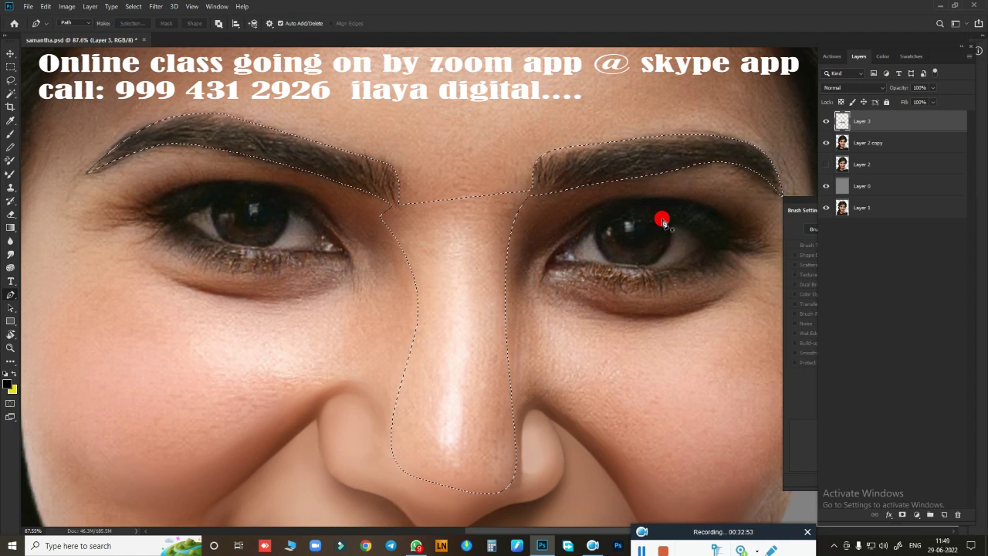
pyautogui.scroll(3, 662, 218)
pyautogui.hotkey('shift', 'F6')
pyautogui.press('Return')
# Step: Smudge the right eyebrow's upper, inner and lower edges, enlarging the brush to 125
pyautogui.press('r')
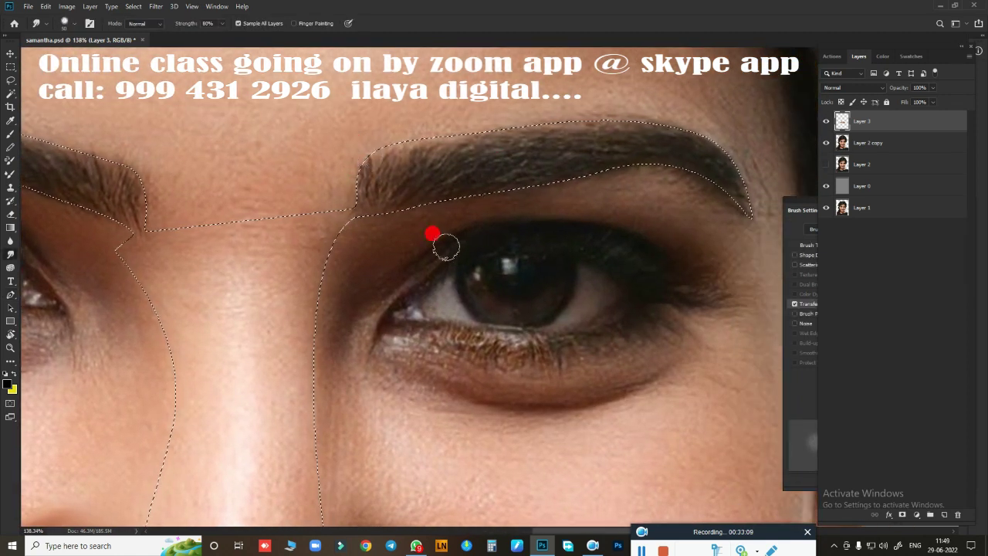
pyautogui.moveTo(406, 134); pyautogui.dragTo(608, 107)
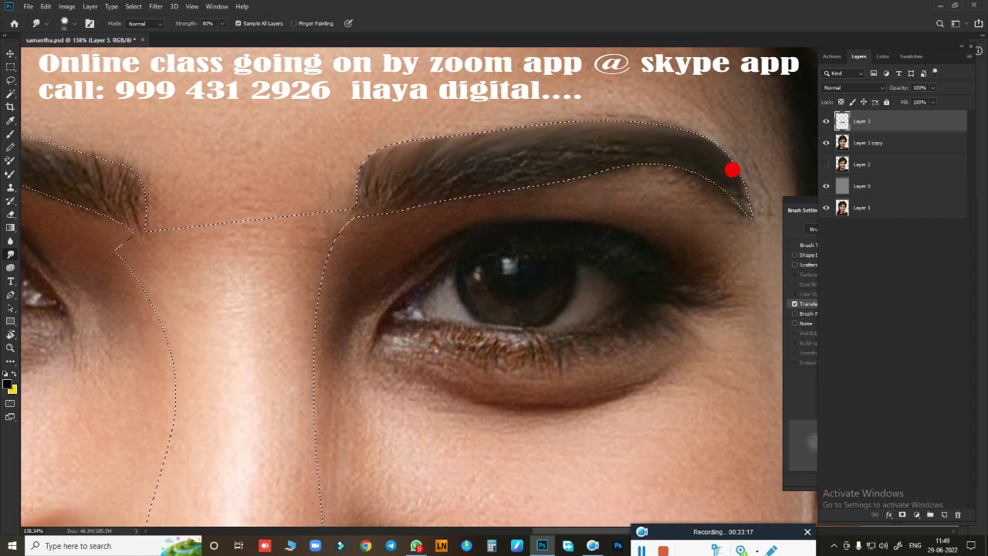
pyautogui.moveTo(363, 183)
pyautogui.mouseDown()
pyautogui.moveTo(427, 168)
pyautogui.moveTo(421, 183)
pyautogui.moveTo(530, 165)
pyautogui.moveTo(576, 146)
pyautogui.moveTo(626, 151)
pyautogui.mouseUp()
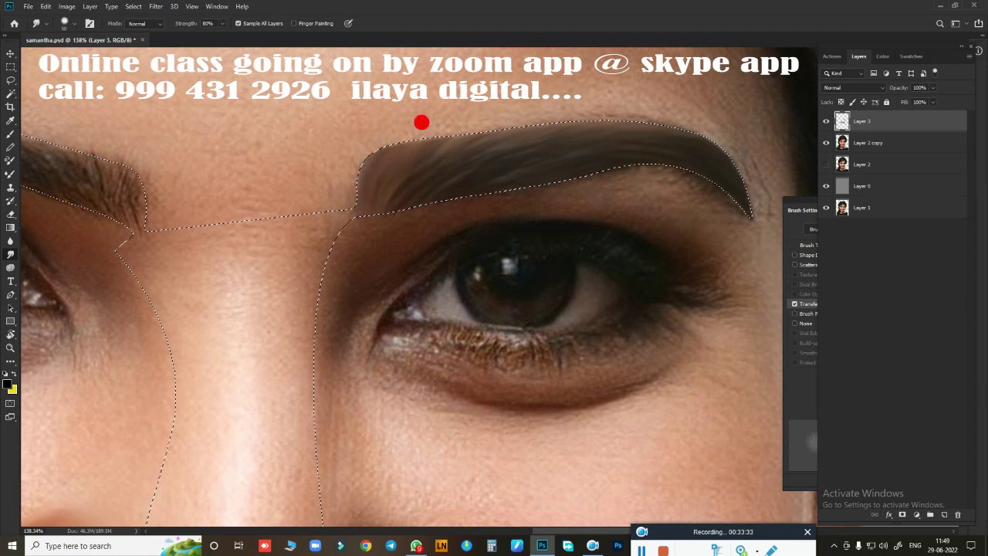
pyautogui.moveTo(421, 121)
pyautogui.mouseDown()
pyautogui.moveTo(474, 132)
pyautogui.moveTo(455, 170)
pyautogui.moveTo(672, 163)
pyautogui.mouseUp()
pyautogui.hscroll(3, 672, 163)
pyautogui.moveTo(548, 155)
pyautogui.mouseDown()
pyautogui.moveTo(165, 103)
pyautogui.moveTo(227, 70)
pyautogui.moveTo(188, 111)
pyautogui.moveTo(379, 97)
pyautogui.moveTo(436, 144)
pyautogui.moveTo(347, 97)
pyautogui.moveTo(522, 161)
pyautogui.moveTo(487, 132)
pyautogui.moveTo(411, 118)
pyautogui.moveTo(362, 194)
pyautogui.moveTo(449, 267)
pyautogui.moveTo(460, 238)
pyautogui.moveTo(437, 240)
pyautogui.moveTo(434, 251)
pyautogui.mouseUp()
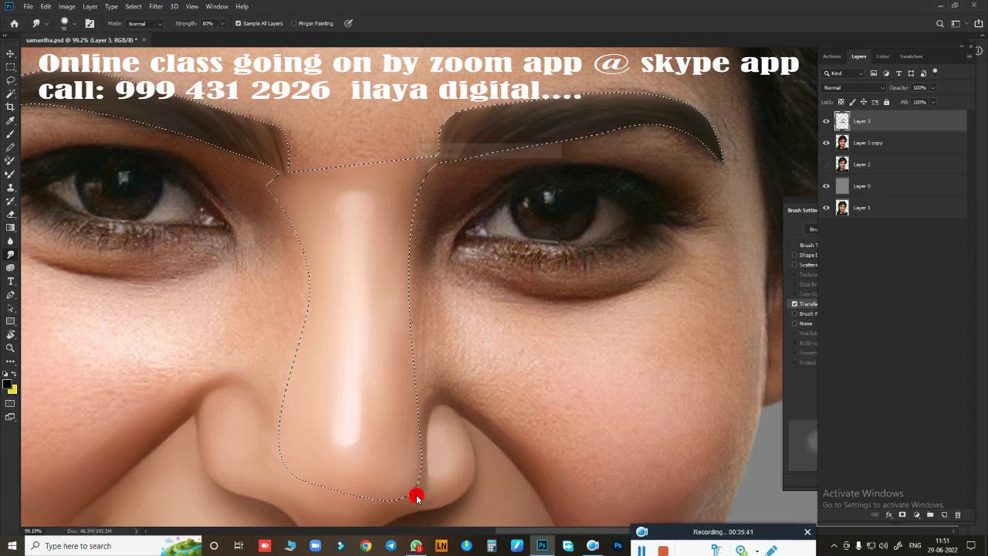
pyautogui.scroll(2, 353, 308)
pyautogui.hscroll(2, 432, 247)
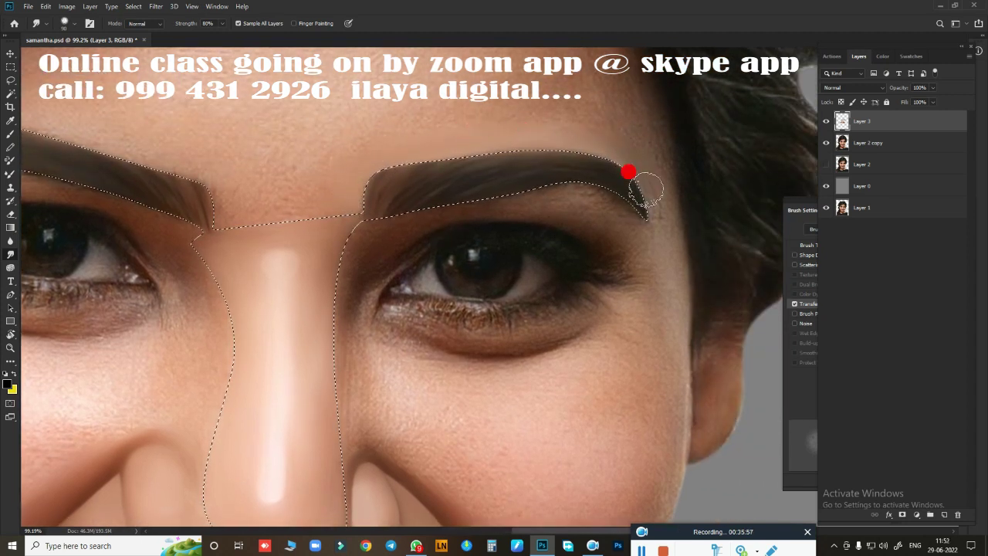
pyautogui.press(']')
pyautogui.press(']')
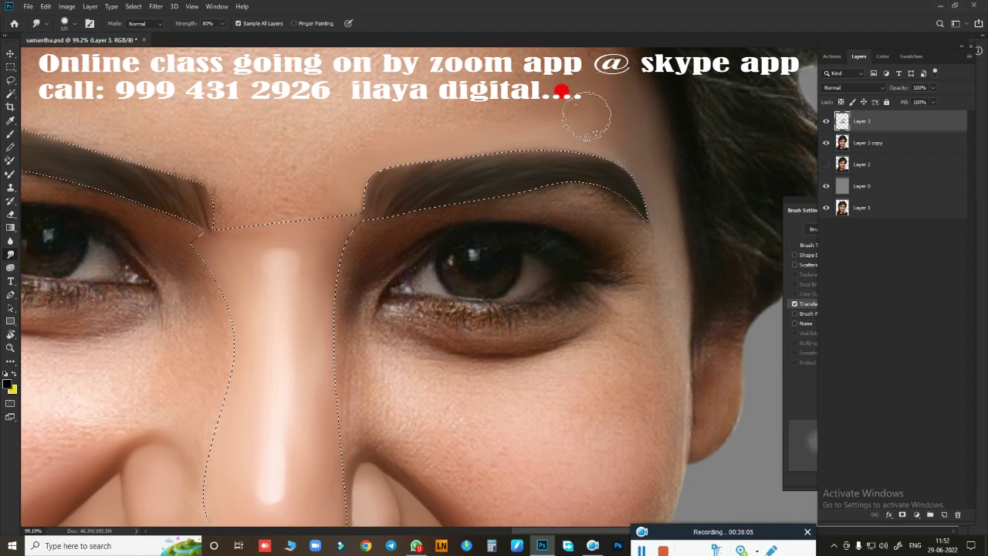
pyautogui.hscroll(-5, 594, 185)
# Step: Smudge the left eyebrow edges and soften the lash line at the eye's outer corner
pyautogui.moveTo(283, 126)
pyautogui.mouseDown()
pyautogui.moveTo(440, 99)
pyautogui.moveTo(556, 141)
pyautogui.moveTo(533, 132)
pyautogui.moveTo(226, 218)
pyautogui.mouseUp()
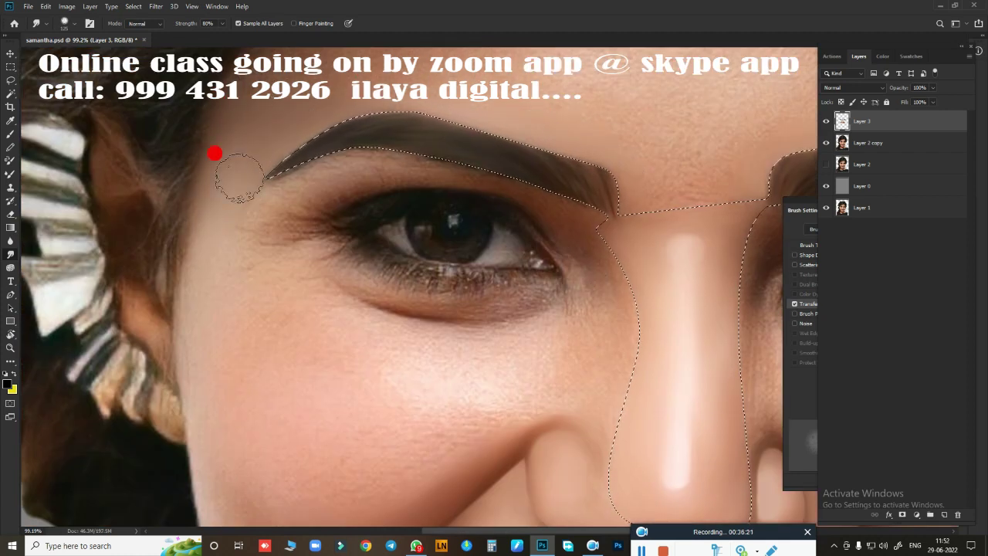
pyautogui.hscroll(3, 301, 223)
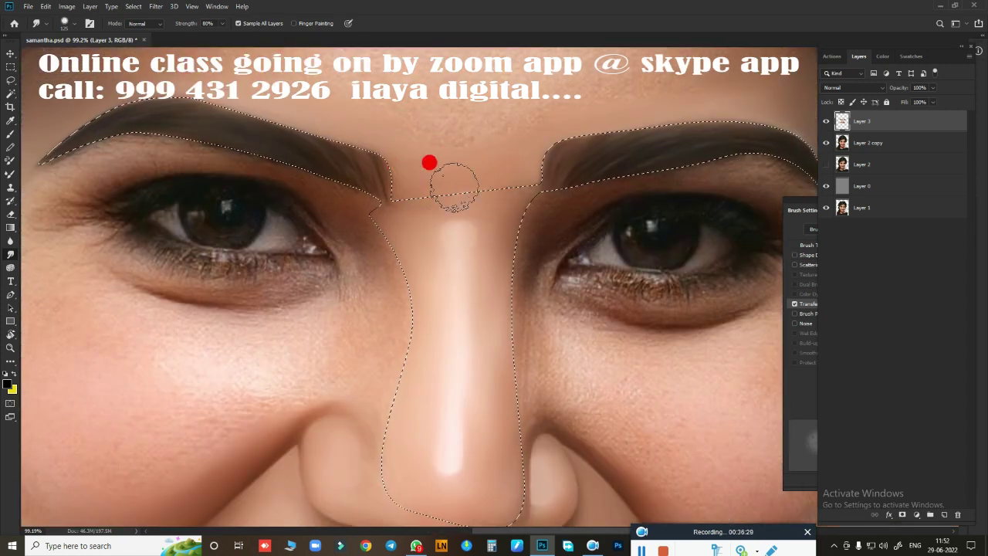
pyautogui.scroll(1, 453, 183)
pyautogui.scroll(1, 471, 193)
pyautogui.moveTo(558, 315)
pyautogui.mouseDown()
pyautogui.moveTo(103, 190)
pyautogui.moveTo(275, 223)
pyautogui.moveTo(207, 276)
pyautogui.mouseUp()
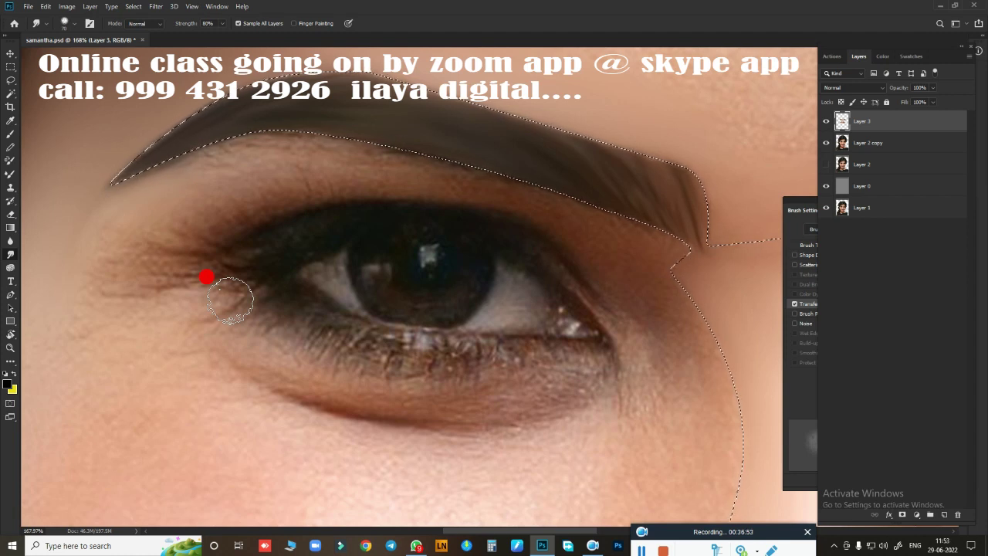
# Step: Blend the skin under the brow tail and along its underside, rotating the view to follow the brow
pyautogui.moveTo(104, 220); pyautogui.dragTo(168, 225)
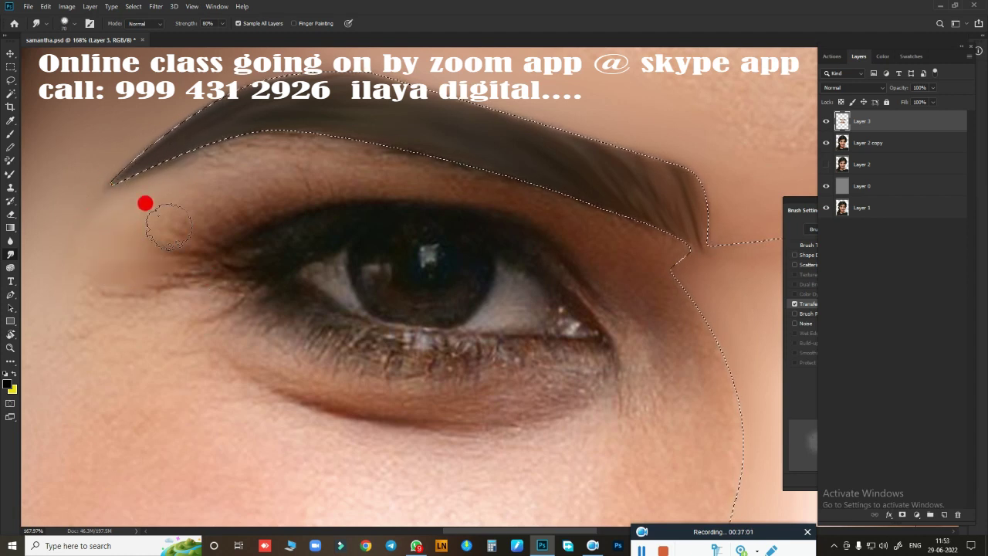
pyautogui.moveTo(96, 220)
pyautogui.mouseDown()
pyautogui.moveTo(125, 219)
pyautogui.moveTo(120, 207)
pyautogui.mouseUp()
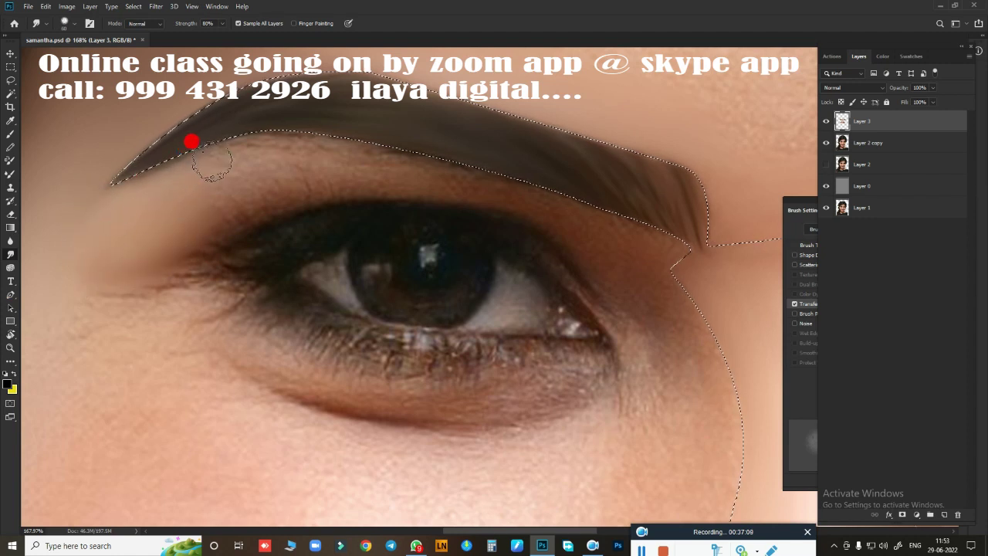
pyautogui.moveTo(213, 161)
pyautogui.mouseDown()
pyautogui.moveTo(324, 140)
pyautogui.moveTo(254, 199)
pyautogui.moveTo(282, 193)
pyautogui.moveTo(281, 153)
pyautogui.moveTo(409, 203)
pyautogui.mouseUp()
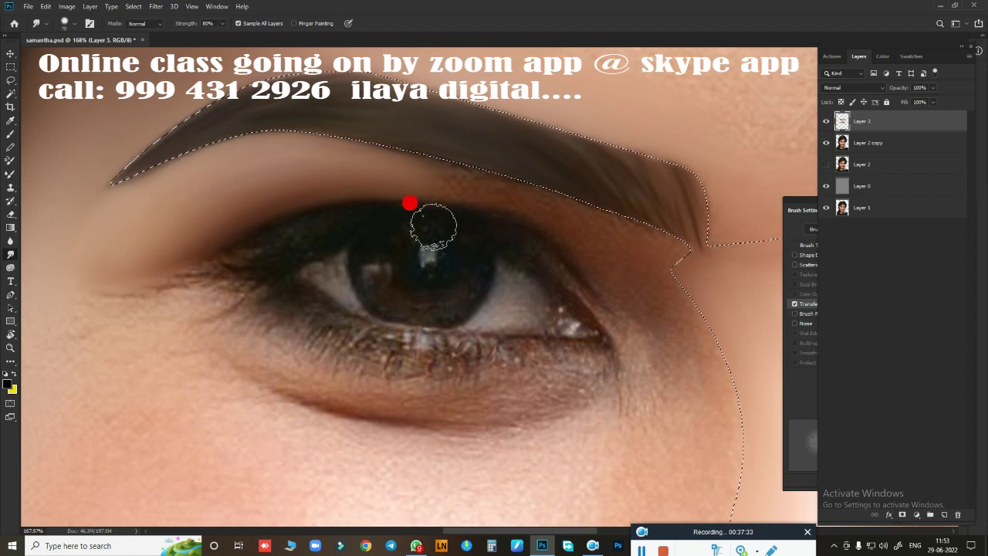
pyautogui.moveTo(306, 219)
pyautogui.mouseDown()
pyautogui.moveTo(88, 239)
pyautogui.moveTo(132, 186)
pyautogui.mouseUp()
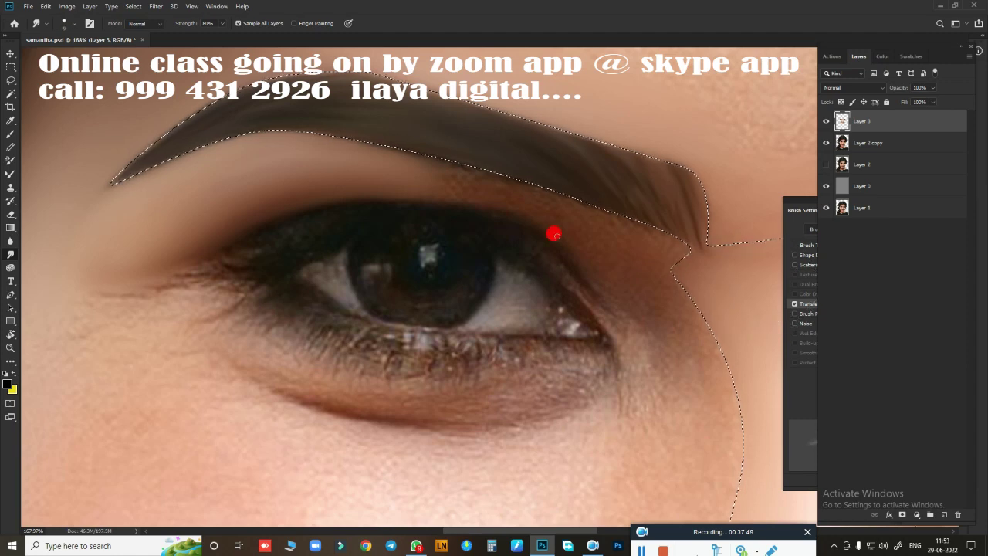
pyautogui.press('r')
pyautogui.moveTo(437, 251)
pyautogui.mouseDown()
pyautogui.moveTo(232, 238)
pyautogui.moveTo(396, 177)
pyautogui.mouseUp()
pyautogui.scroll(2, 551, 265)
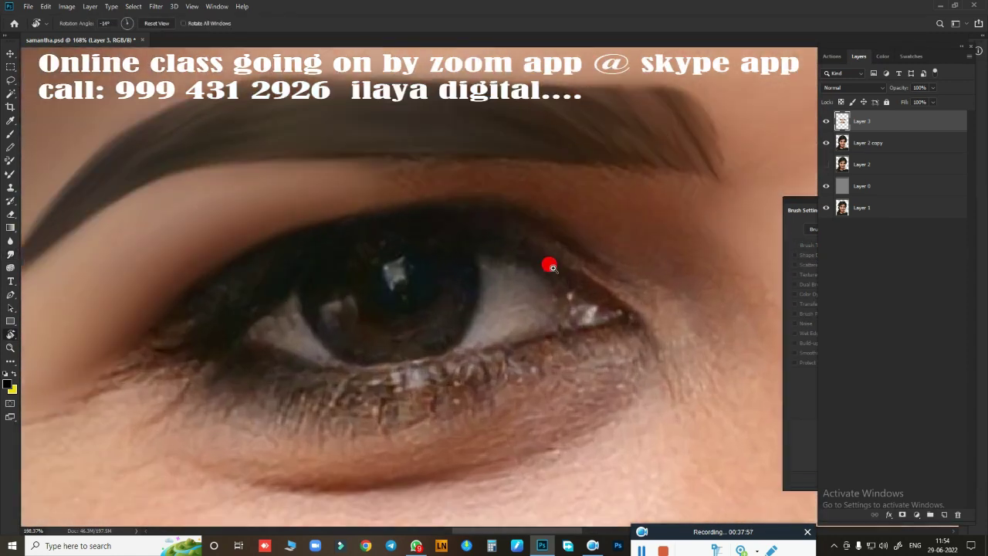
pyautogui.moveTo(614, 200)
pyautogui.mouseDown()
pyautogui.moveTo(267, 214)
pyautogui.moveTo(621, 224)
pyautogui.moveTo(551, 193)
pyautogui.moveTo(564, 203)
pyautogui.moveTo(572, 189)
pyautogui.moveTo(417, 230)
pyautogui.moveTo(490, 207)
pyautogui.moveTo(417, 137)
pyautogui.moveTo(400, 154)
pyautogui.moveTo(326, 121)
pyautogui.moveTo(358, 121)
pyautogui.moveTo(441, 200)
pyautogui.moveTo(309, 157)
pyautogui.moveTo(395, 154)
pyautogui.moveTo(333, 148)
pyautogui.moveTo(331, 157)
pyautogui.moveTo(452, 121)
pyautogui.moveTo(303, 206)
pyautogui.moveTo(357, 254)
pyautogui.moveTo(406, 177)
pyautogui.moveTo(609, 189)
pyautogui.moveTo(551, 144)
pyautogui.mouseUp()
# Step: Smudge the right eye's outer corner and cheek toward the inner corner, leveling the view
pyautogui.scroll(-5, 260, 301)
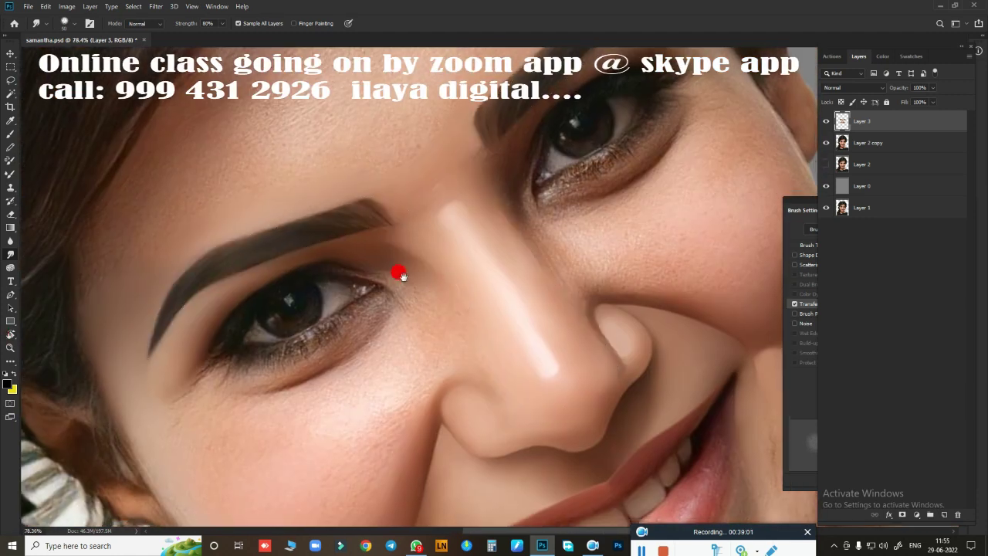
pyautogui.scroll(3, 193, 378)
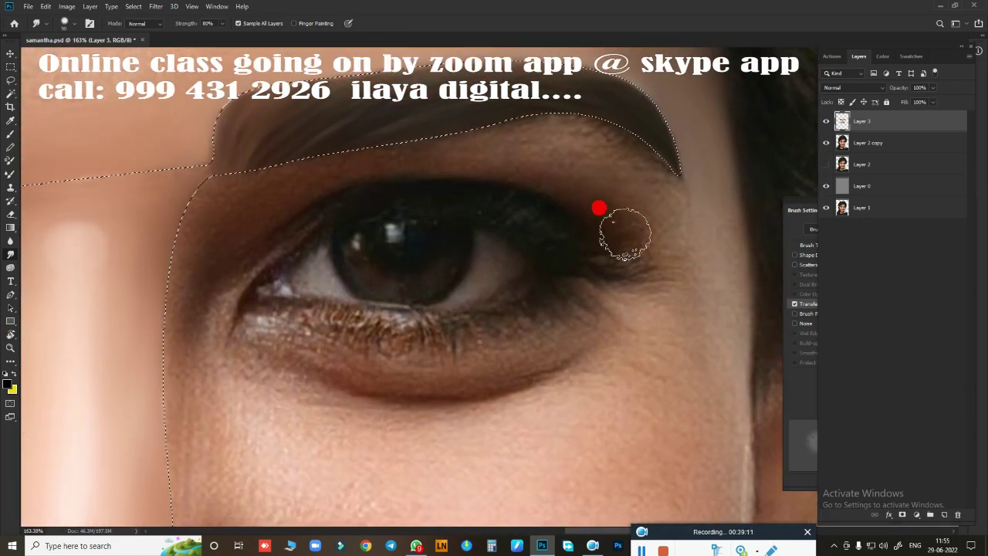
pyautogui.moveTo(625, 234)
pyautogui.mouseDown()
pyautogui.moveTo(203, 221)
pyautogui.moveTo(163, 397)
pyautogui.moveTo(257, 230)
pyautogui.moveTo(237, 261)
pyautogui.mouseUp()
pyautogui.press('r')
pyautogui.moveTo(426, 379); pyautogui.dragTo(421, 393)
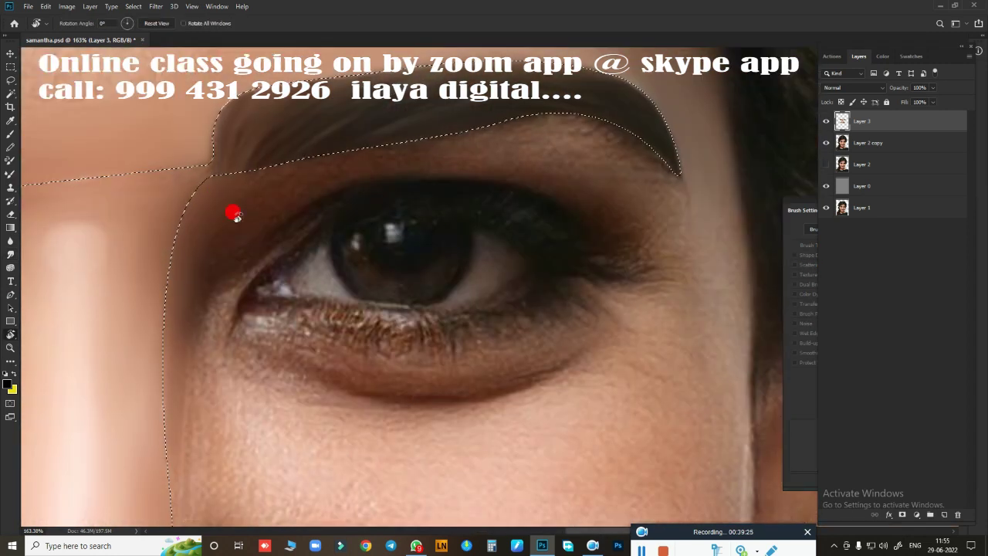
pyautogui.press('r')
pyautogui.moveTo(317, 162); pyautogui.dragTo(269, 201)
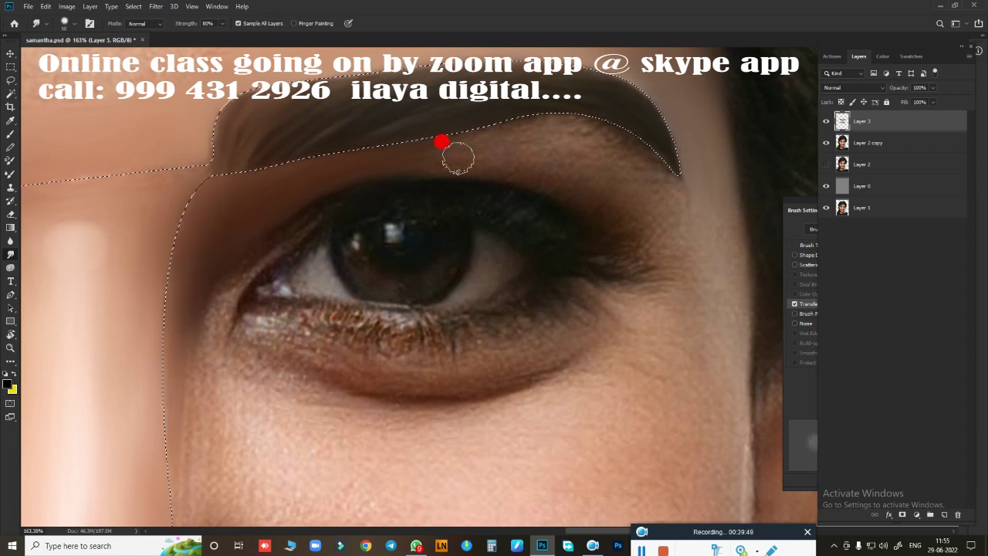
# Step: Tilt the canvas to about -27° and blend the skin under the eyebrow edge
pyautogui.hscroll(2, 509, 197)
pyautogui.scroll(-1, 509, 197)
pyautogui.scroll(2, 536, 225)
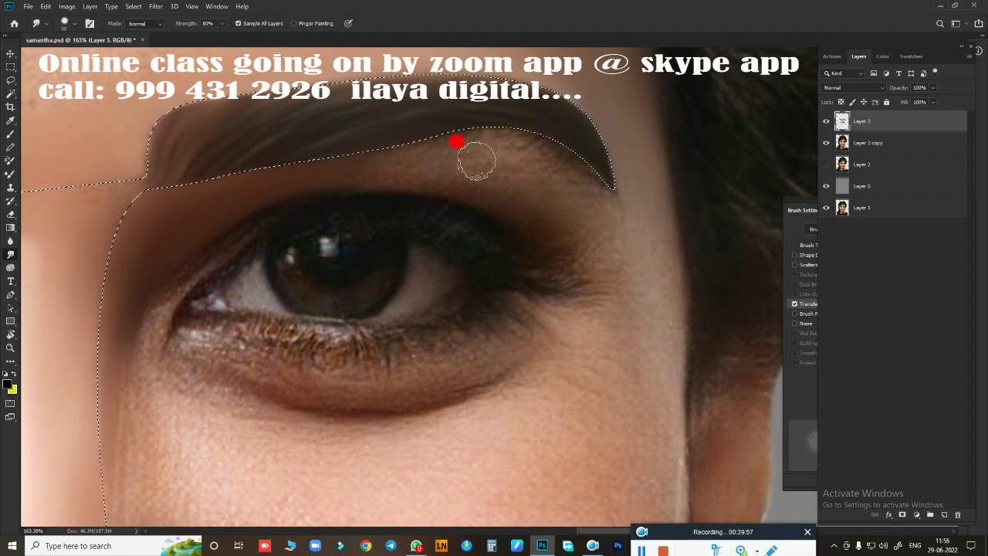
pyautogui.press('r')
pyautogui.moveTo(476, 160); pyautogui.dragTo(579, 208)
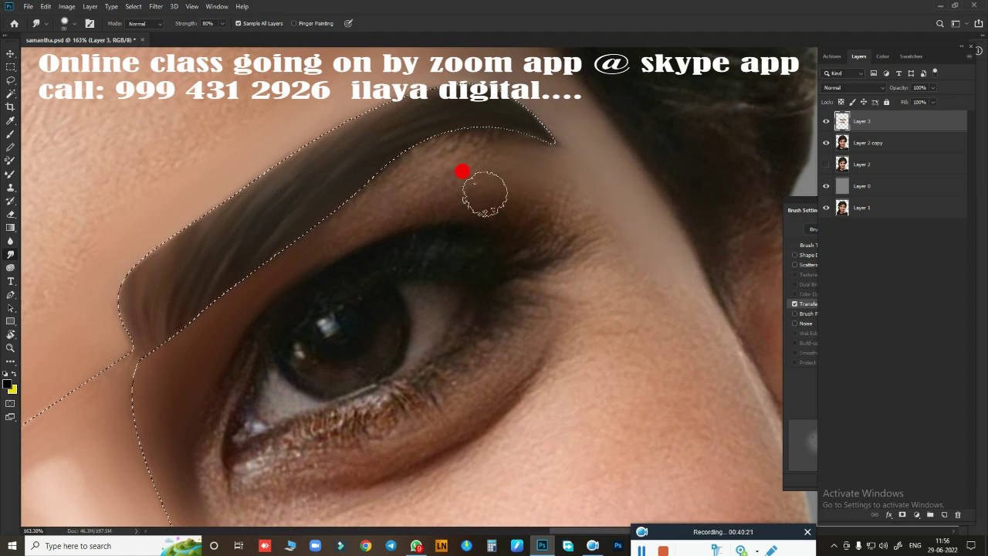
pyautogui.moveTo(484, 193)
pyautogui.mouseDown()
pyautogui.moveTo(572, 209)
pyautogui.moveTo(576, 167)
pyautogui.moveTo(486, 186)
pyautogui.moveTo(342, 239)
pyautogui.mouseUp()
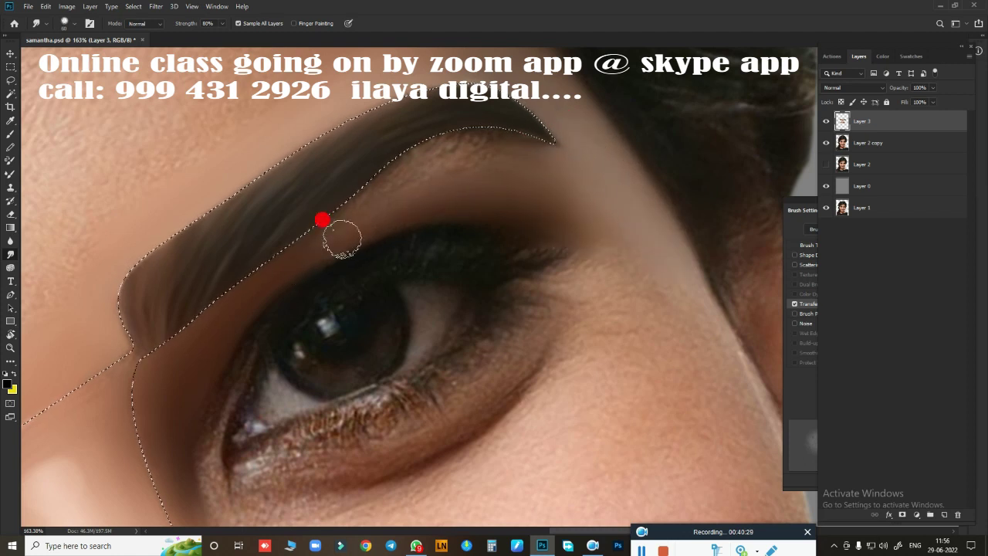
pyautogui.moveTo(521, 160); pyautogui.dragTo(518, 156)
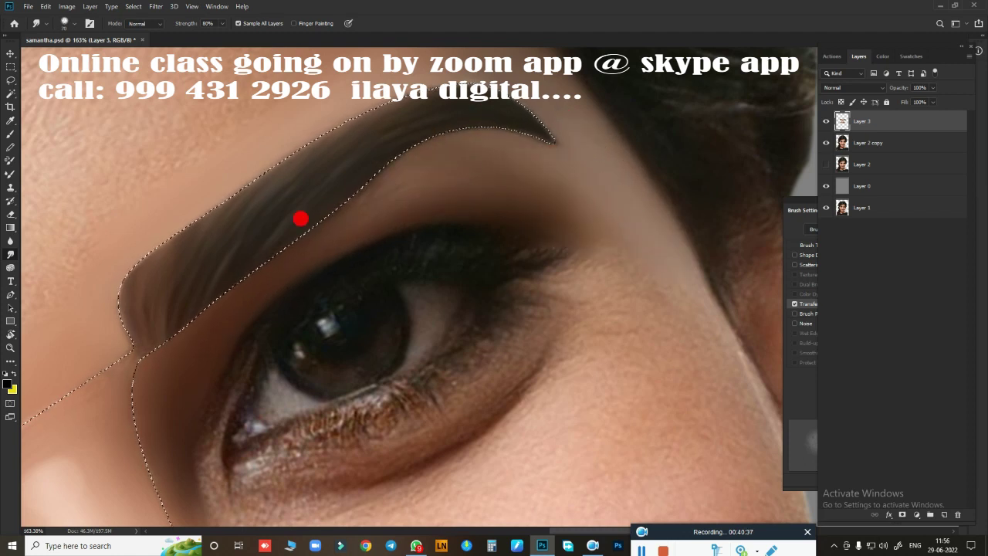
pyautogui.scroll(-3, 531, 291)
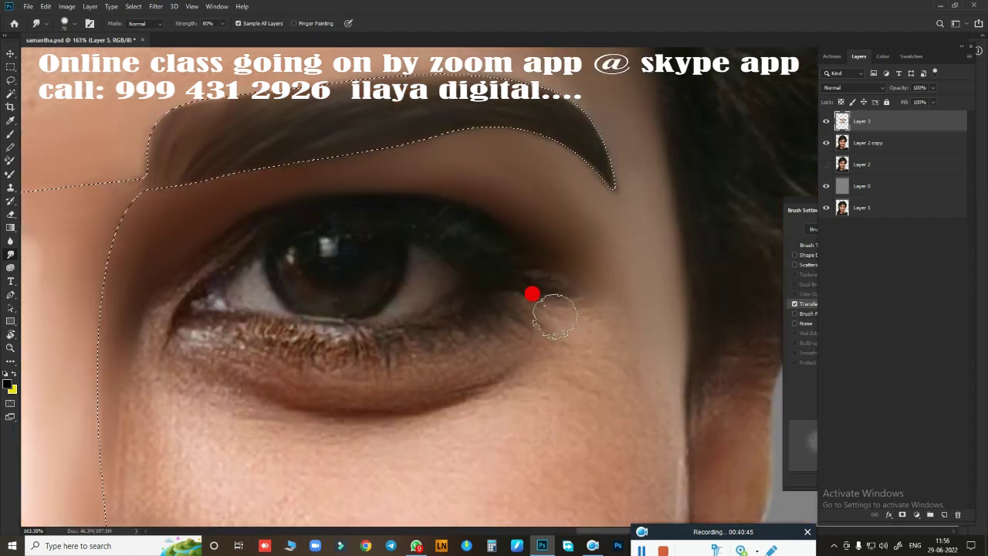
pyautogui.scroll(3, 583, 285)
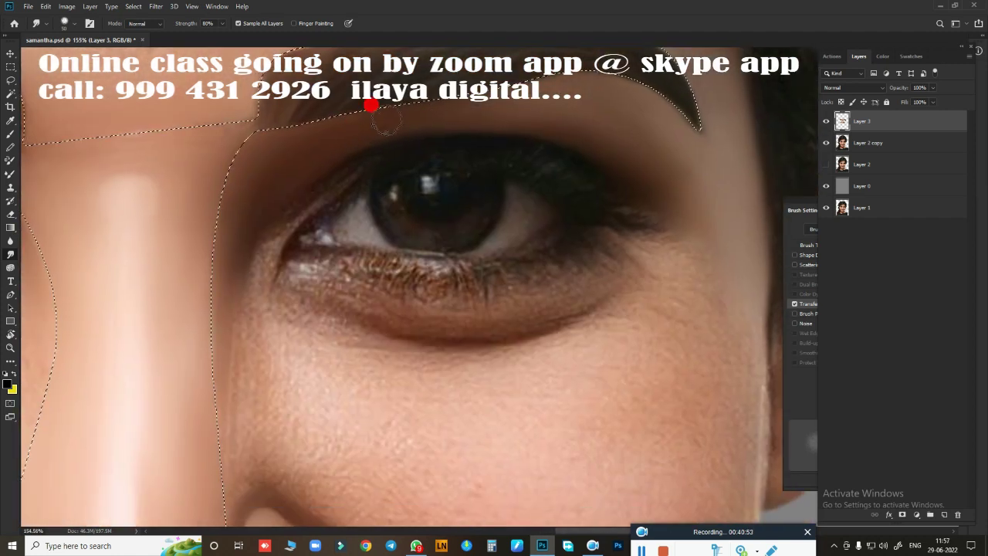
pyautogui.scroll(-4, 529, 284)
pyautogui.scroll(3, 575, 185)
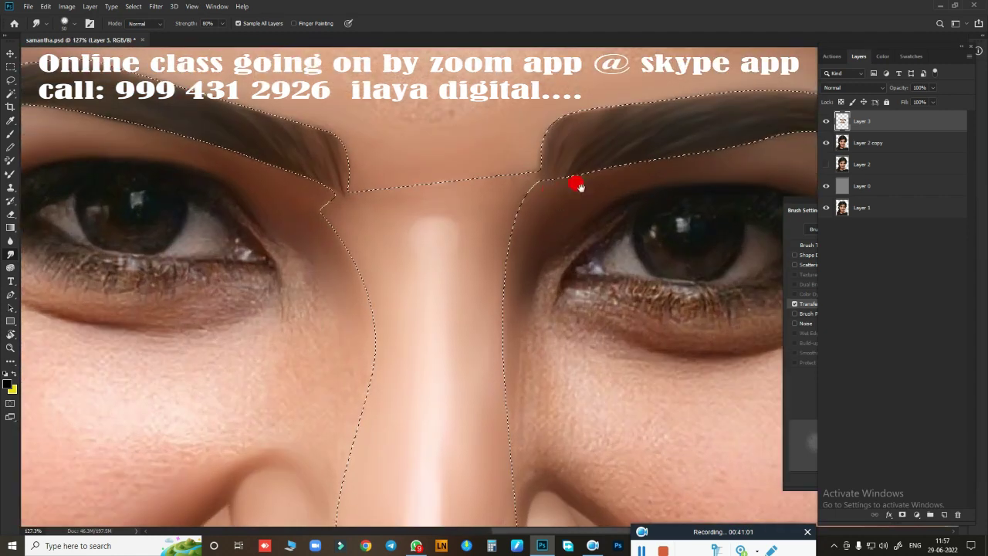
pyautogui.scroll(1, 302, 168)
pyautogui.scroll(-4, 384, 201)
pyautogui.scroll(2, 525, 227)
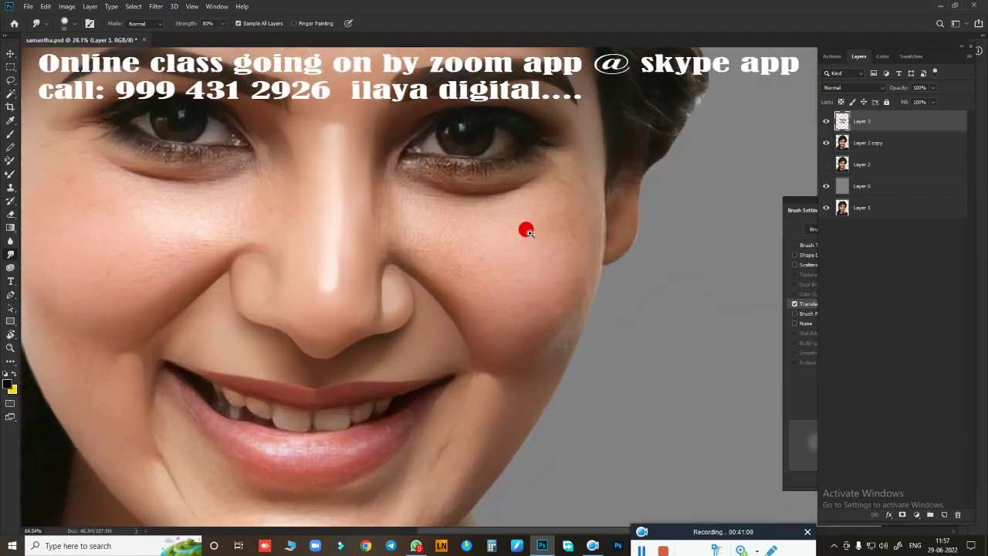
pyautogui.scroll(1, 348, 214)
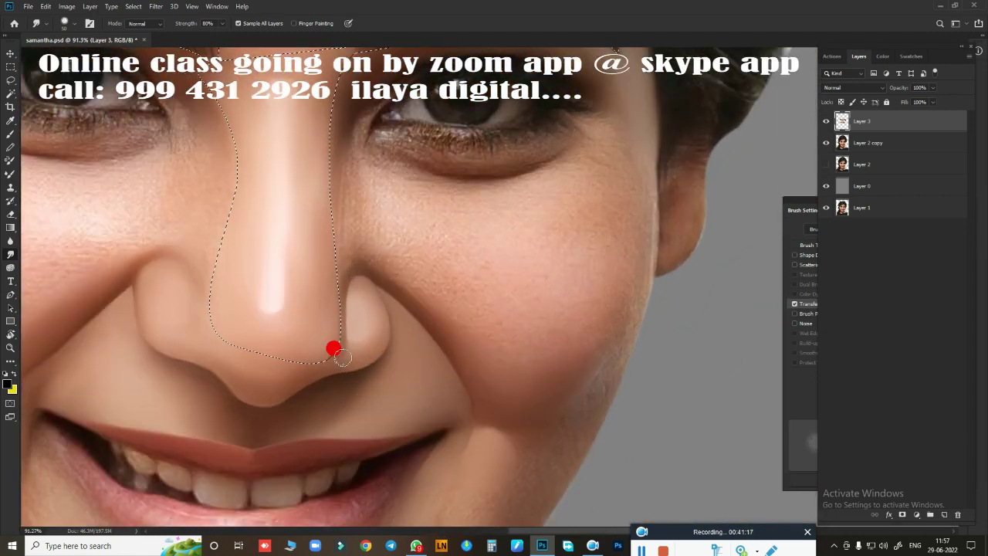
# Step: Smudge the skin around and along the left nostril edge at 80% strength
pyautogui.scroll(-2, 487, 301)
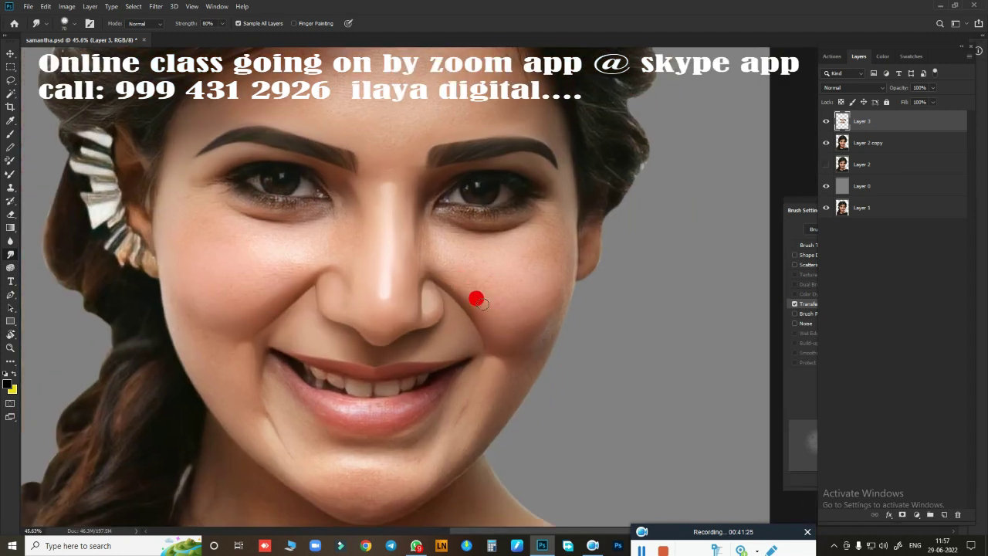
pyautogui.scroll(2, 287, 305)
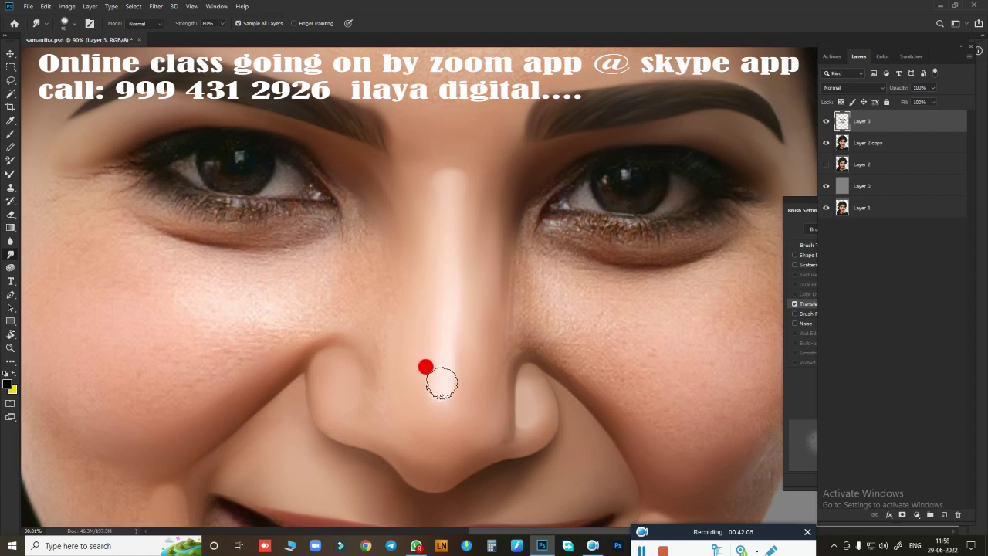
pyautogui.scroll(-5, 499, 186)
pyautogui.scroll(4, 510, 224)
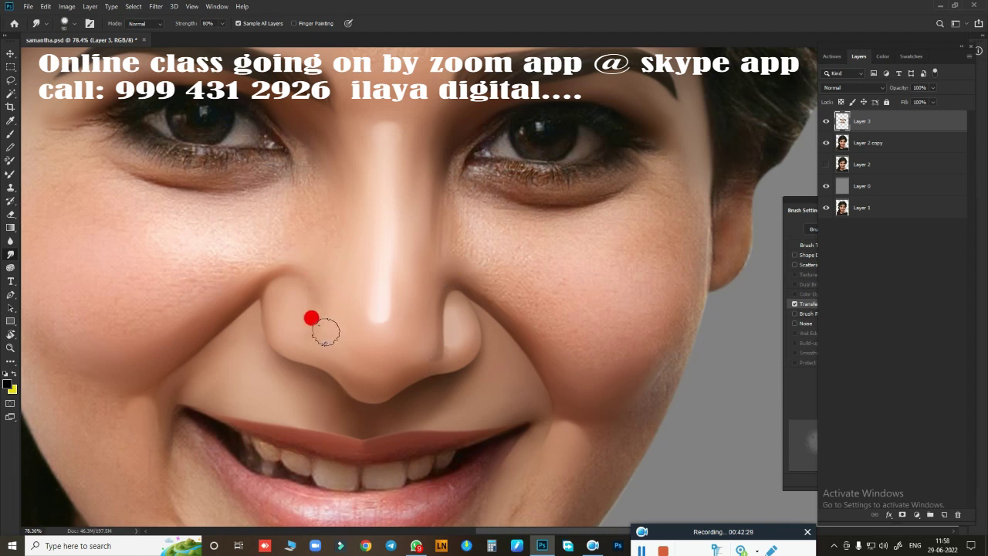
pyautogui.moveTo(339, 324)
pyautogui.mouseDown()
pyautogui.moveTo(296, 302)
pyautogui.moveTo(364, 361)
pyautogui.moveTo(418, 357)
pyautogui.mouseUp()
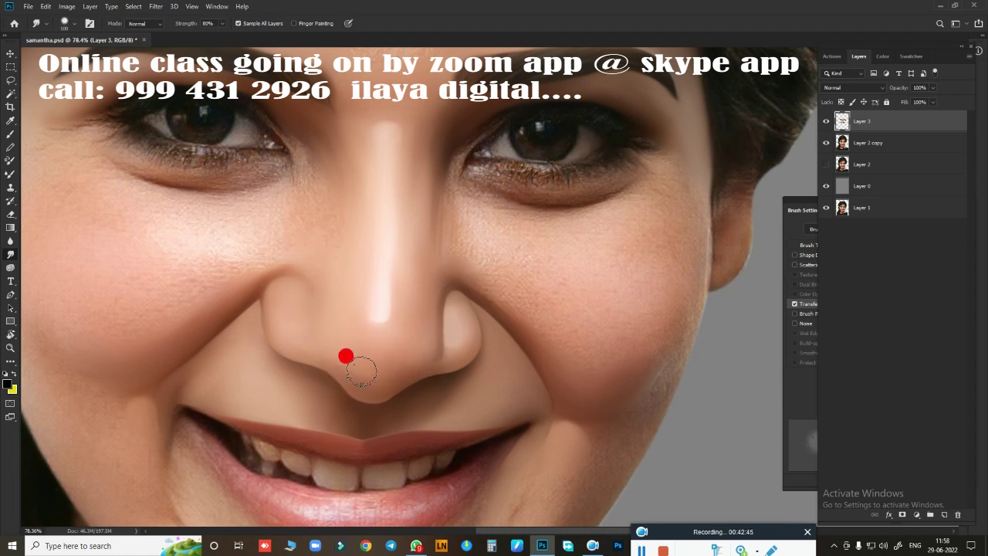
pyautogui.moveTo(529, 304)
pyautogui.mouseDown()
pyautogui.moveTo(468, 247)
pyautogui.moveTo(420, 263)
pyautogui.moveTo(439, 98)
pyautogui.moveTo(406, 251)
pyautogui.moveTo(450, 244)
pyautogui.moveTo(430, 252)
pyautogui.moveTo(419, 163)
pyautogui.moveTo(464, 188)
pyautogui.moveTo(412, 269)
pyautogui.moveTo(383, 217)
pyautogui.moveTo(373, 244)
pyautogui.moveTo(219, 214)
pyautogui.moveTo(132, 115)
pyautogui.moveTo(379, 269)
pyautogui.mouseUp()
pyautogui.scroll(-5, 425, 321)
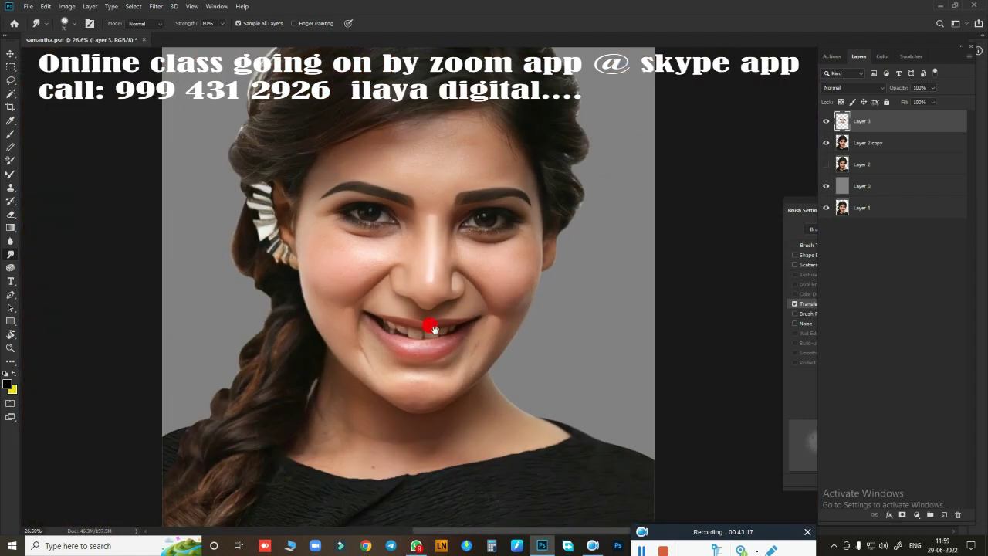
pyautogui.scroll(3, 379, 118)
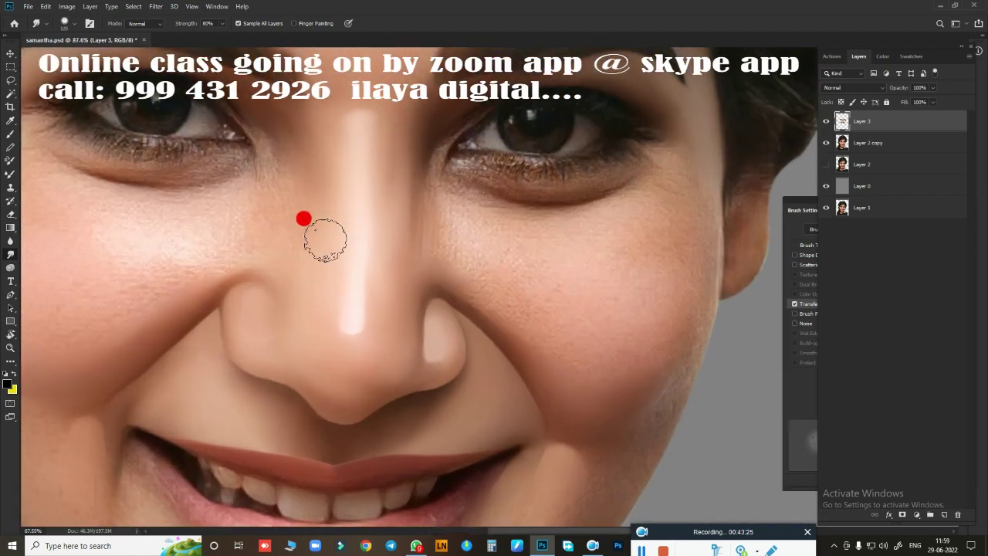
pyautogui.scroll(-5, 432, 282)
pyautogui.scroll(2, 500, 279)
pyautogui.scroll(5, 577, 260)
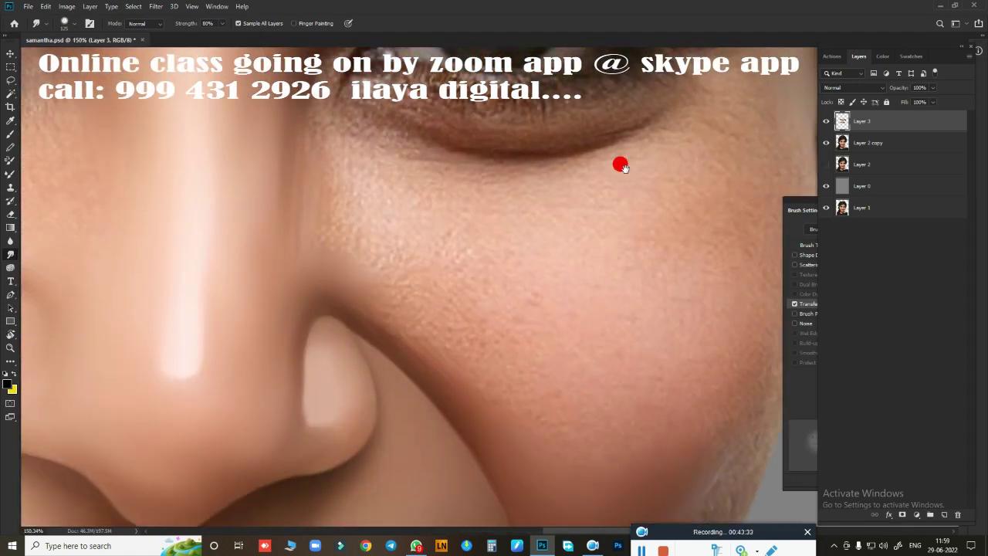
pyautogui.scroll(-2, 622, 163)
pyautogui.scroll(1, 592, 232)
pyautogui.scroll(2, 572, 247)
# Step: Start a Pen path around the right eye with a curved point beneath the lower lid
pyautogui.scroll(-5, 433, 247)
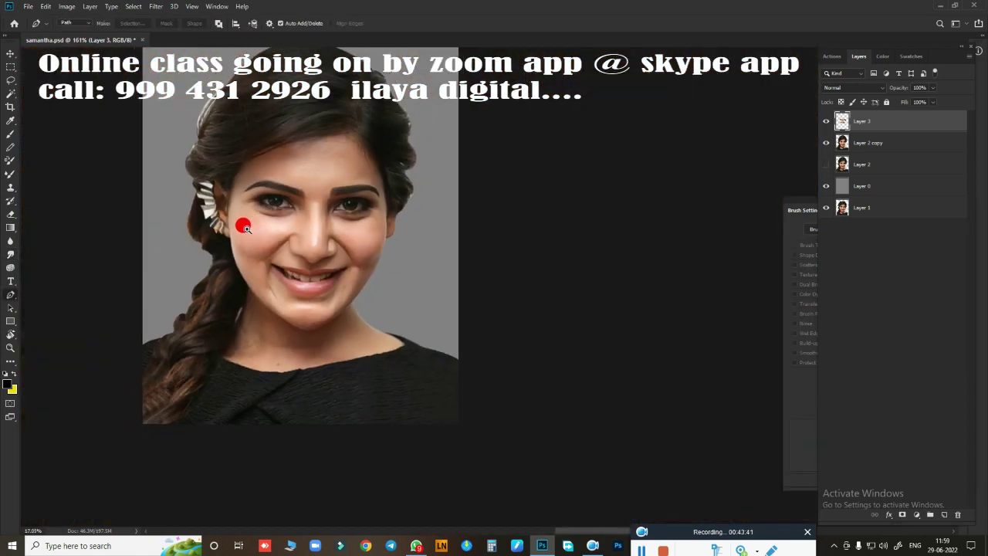
pyautogui.scroll(4, 274, 231)
pyautogui.scroll(2, 285, 192)
pyautogui.press('p')
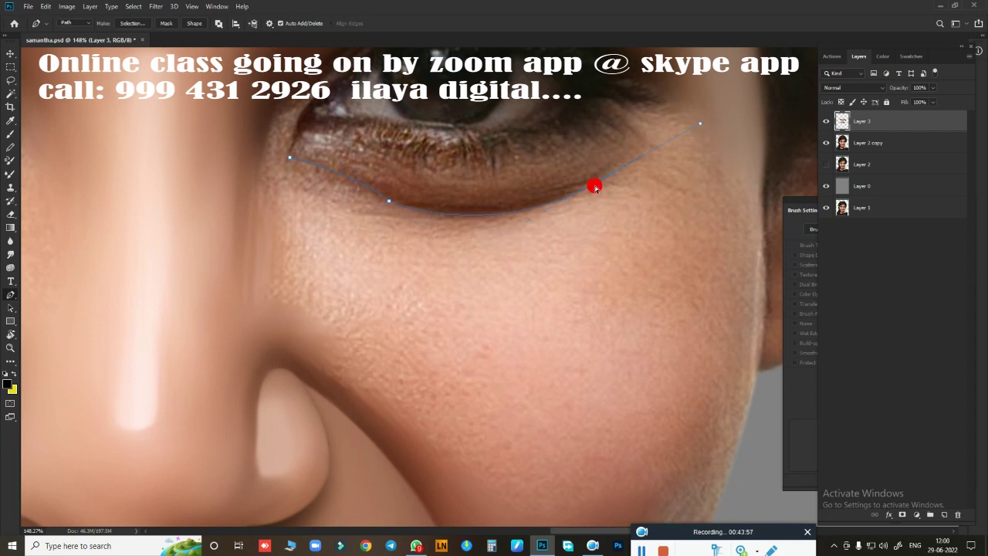
pyautogui.scroll(-2, 671, 193)
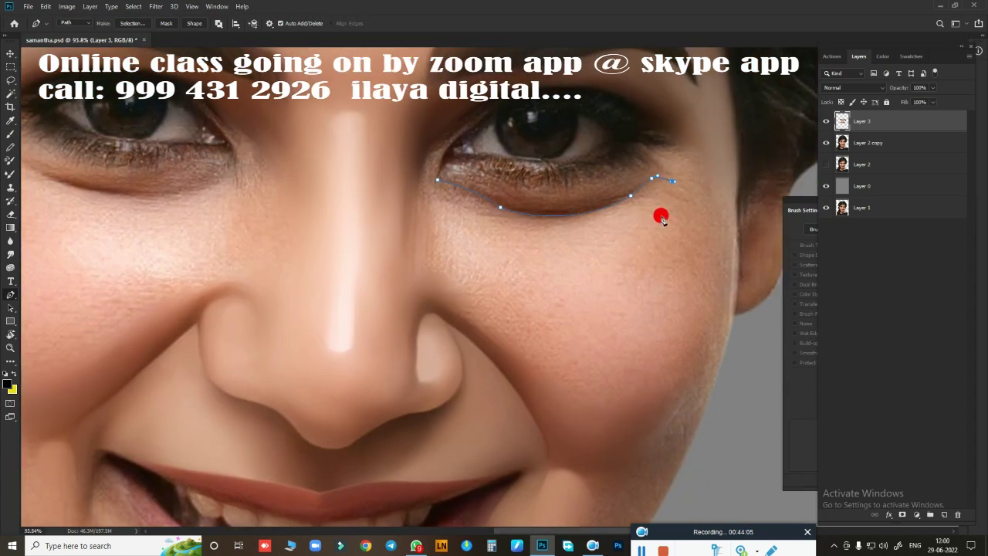
pyautogui.scroll(2, 657, 242)
pyautogui.scroll(1, 672, 278)
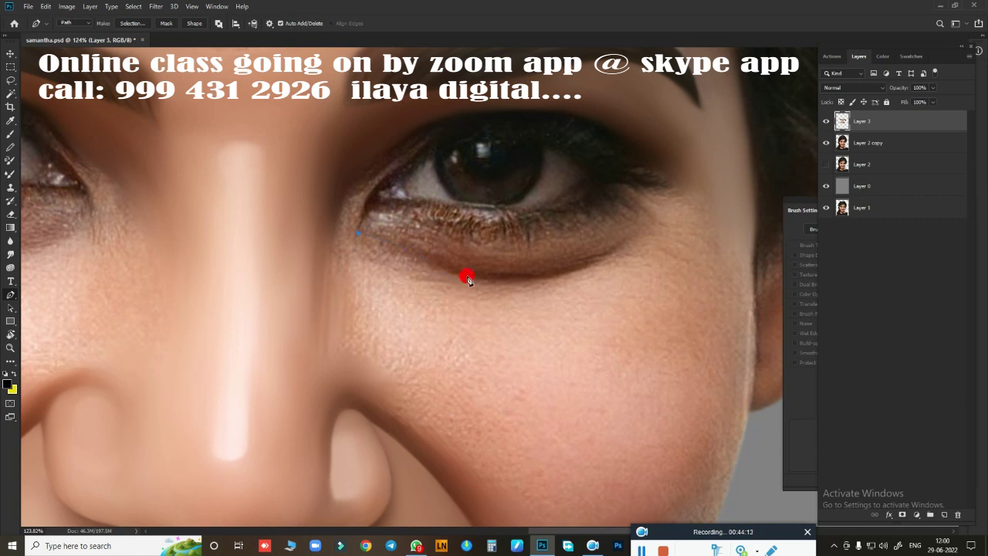
pyautogui.scroll(-3, 468, 279)
pyautogui.scroll(4, 441, 279)
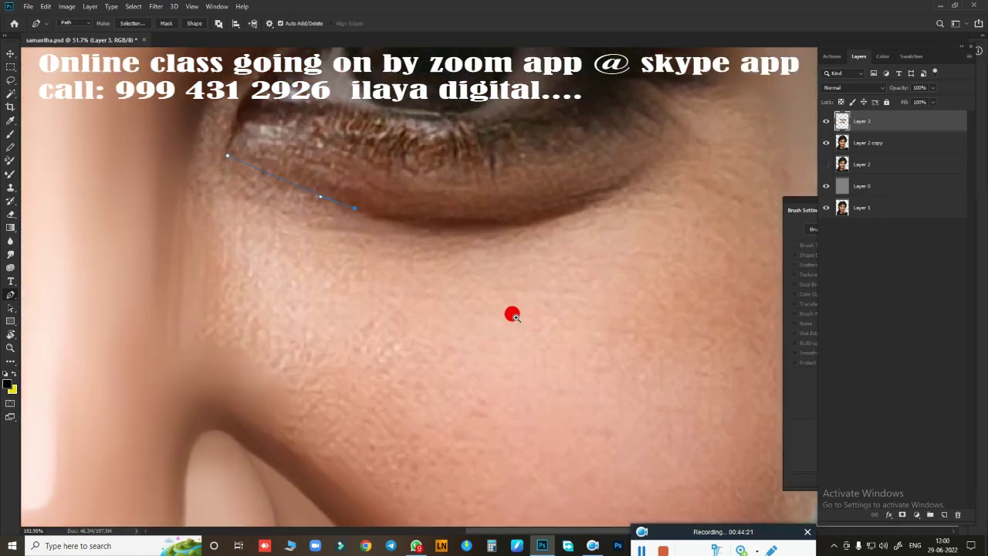
pyautogui.moveTo(588, 208); pyautogui.dragTo(679, 163)
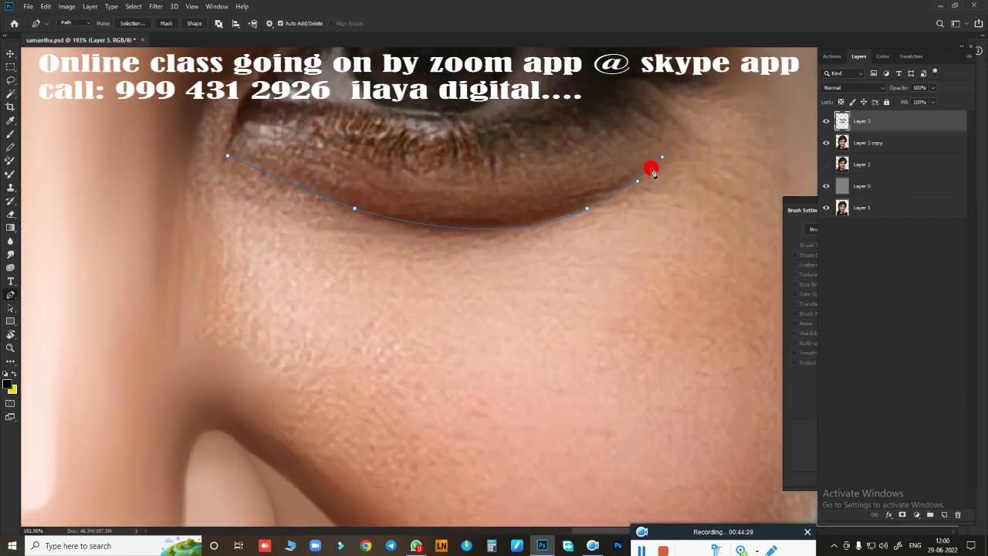
# Step: Hide Layer 3 and curve the path over the top of the eye
pyautogui.scroll(-1, 637, 300)
pyautogui.click(826, 122)
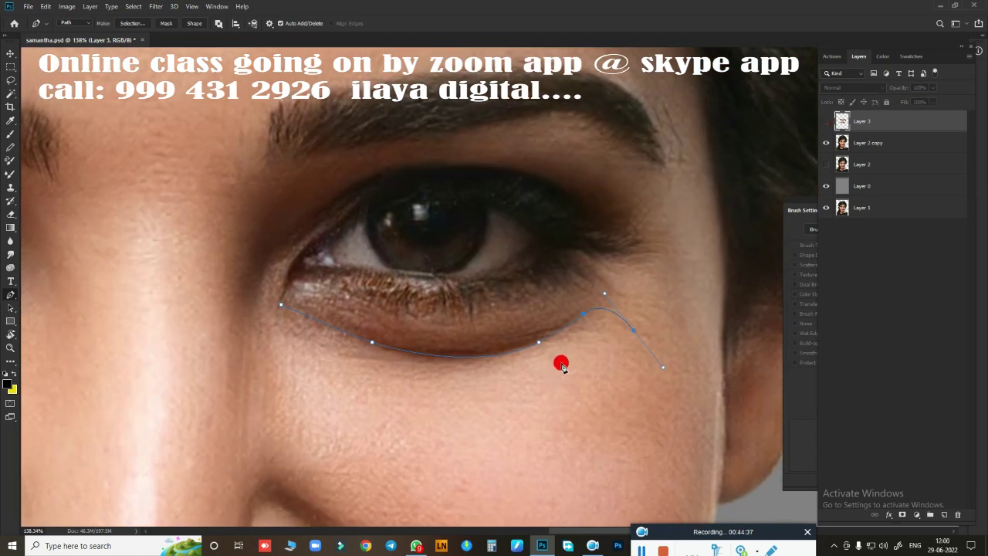
pyautogui.scroll(1, 606, 249)
pyautogui.scroll(1, 606, 248)
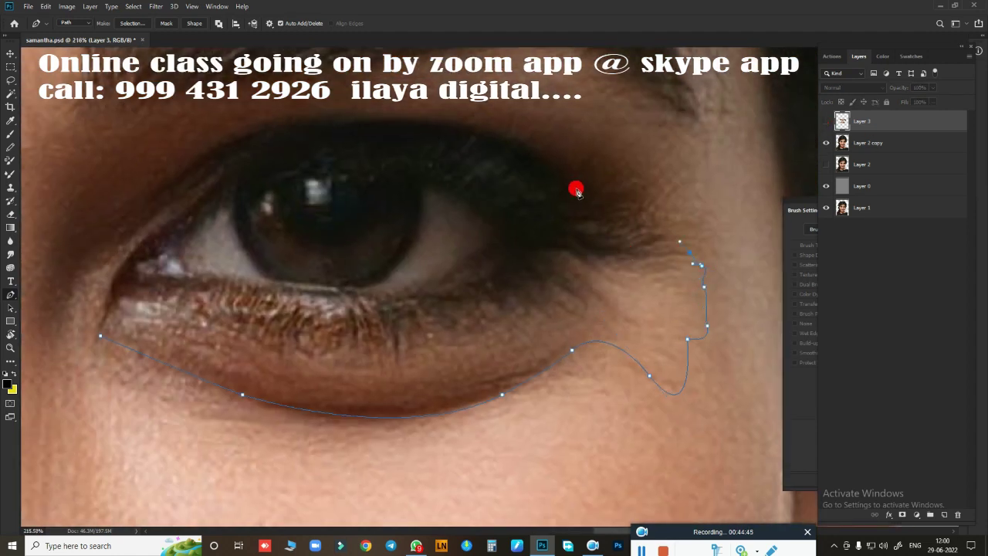
pyautogui.moveTo(516, 261); pyautogui.dragTo(618, 259)
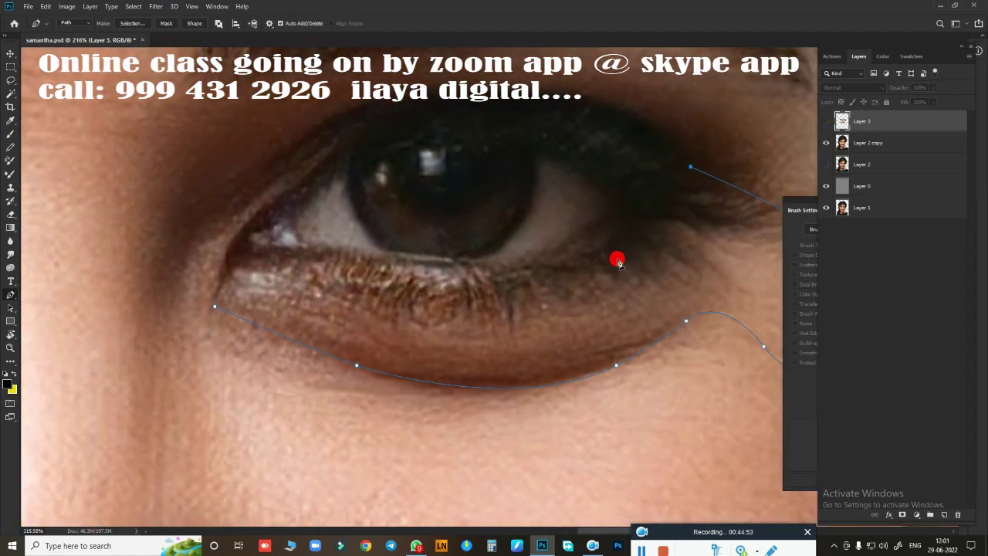
pyautogui.scroll(-2, 617, 261)
pyautogui.scroll(2, 528, 173)
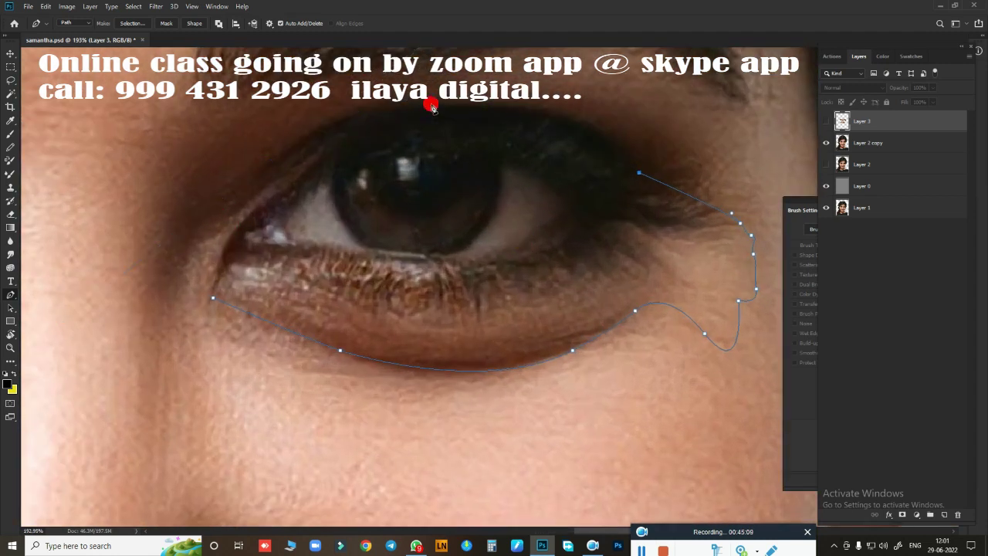
pyautogui.moveTo(431, 105)
pyautogui.mouseDown()
pyautogui.moveTo(269, 127)
pyautogui.moveTo(222, 205)
pyautogui.mouseUp()
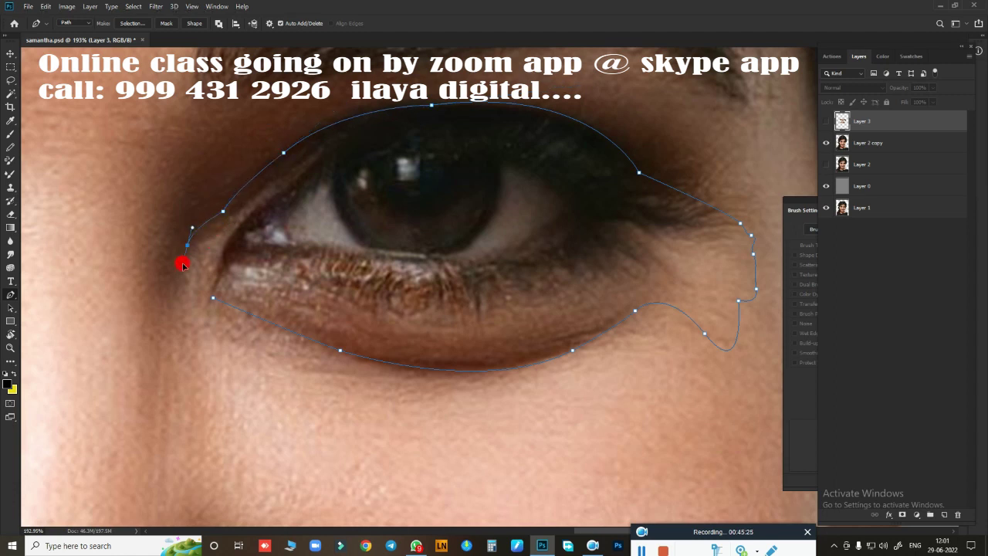
# Step: Load the eye path as a selection, show Layer 3, and feather it by 3 pixels
pyautogui.hotkey('ctrl', 'Return')
pyautogui.click(826, 122)
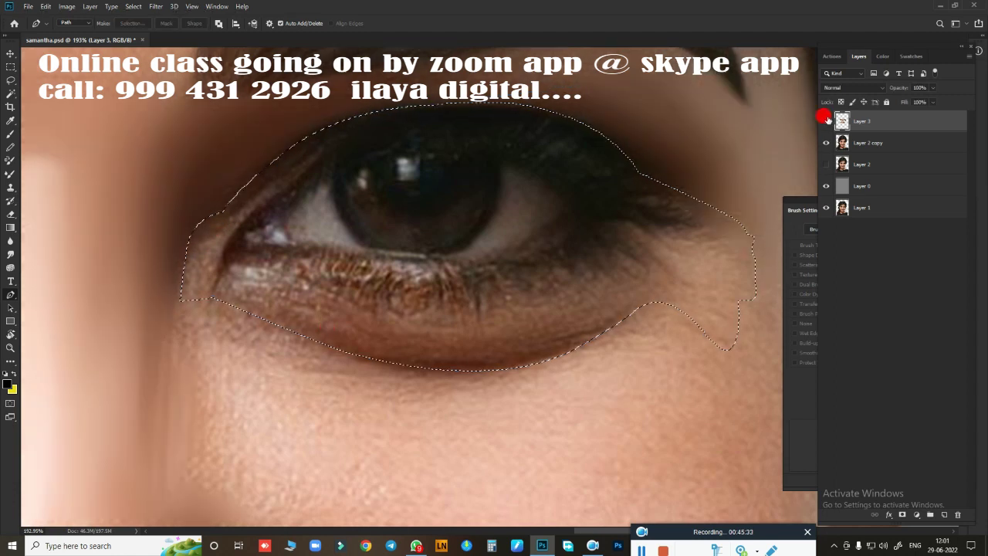
pyautogui.hotkey('shift', 'F6')
pyautogui.write('3')
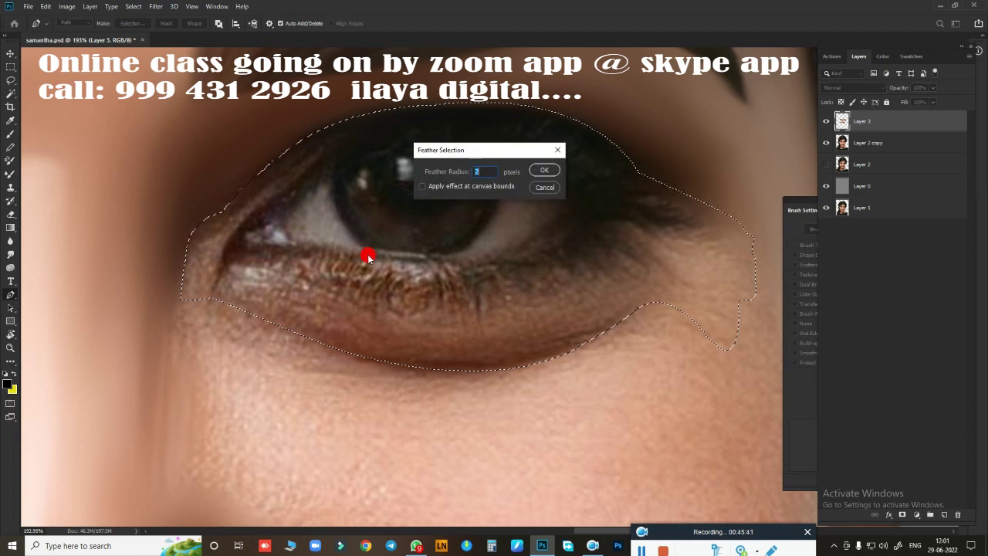
pyautogui.press('Return')
# Step: Zoom in on the selected eye with the Smudge tool active
pyautogui.scroll(1, 473, 245)
pyautogui.scroll(1, 473, 246)
pyautogui.press('r')
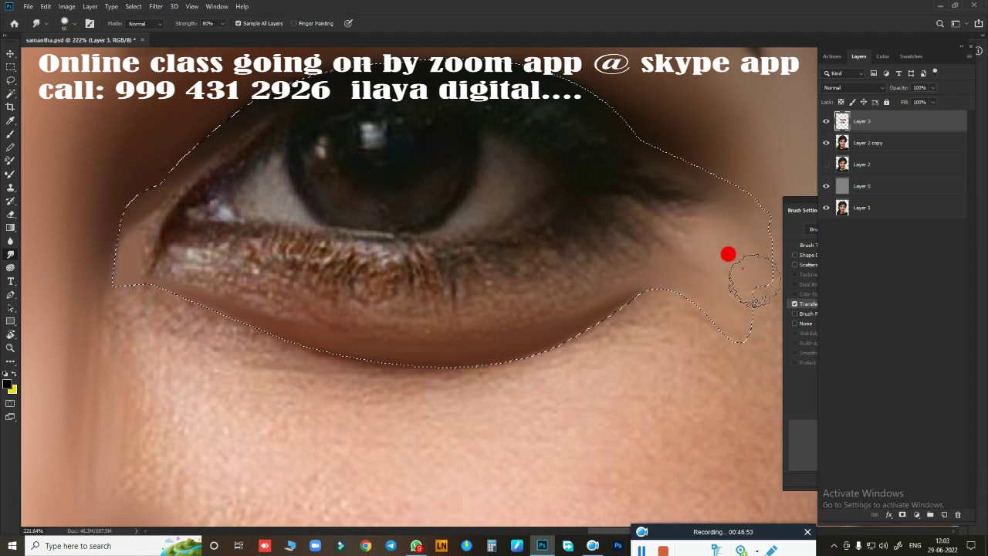
pyautogui.scroll(-2, 417, 340)
# Step: Smudge the under-eye band near the inner corner inside the feathered selection
pyautogui.hotkey('shift', 'F6')
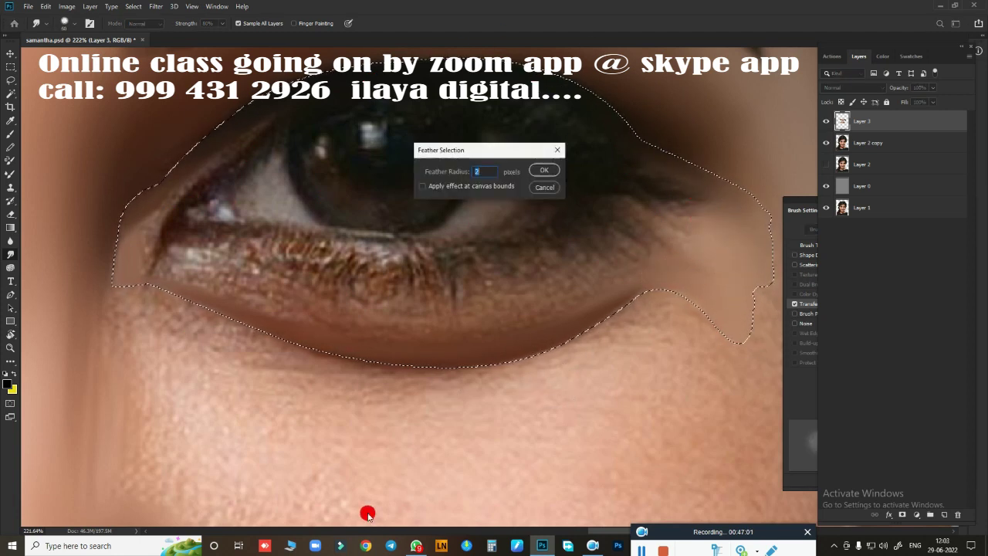
pyautogui.press('Return')
pyautogui.scroll(1, 458, 267)
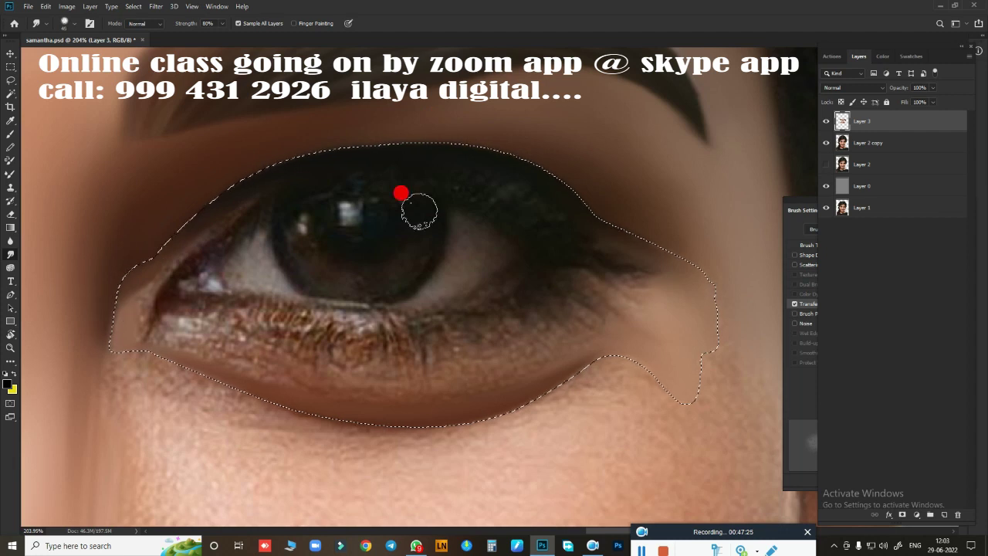
pyautogui.scroll(-3, 336, 125)
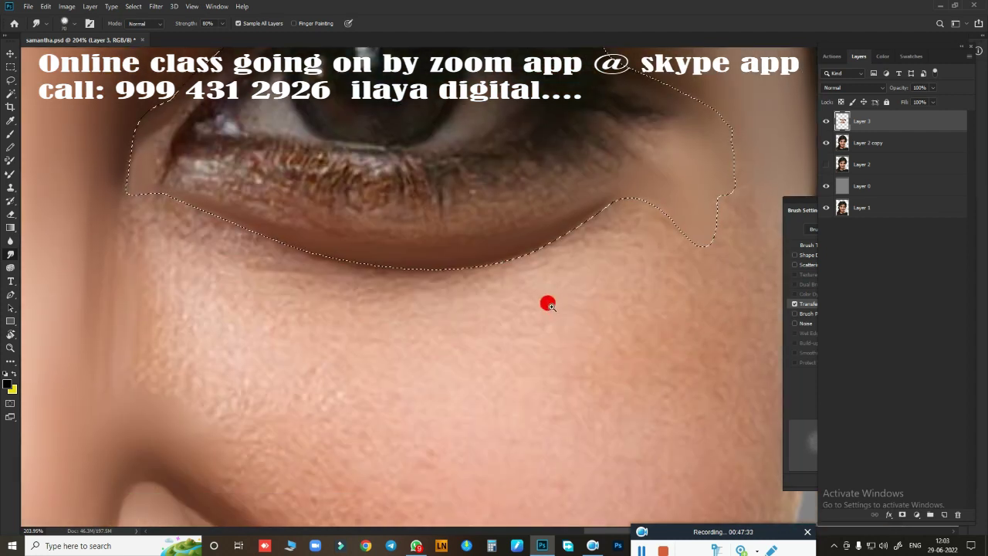
pyautogui.scroll(-3, 546, 304)
pyautogui.scroll(2, 512, 236)
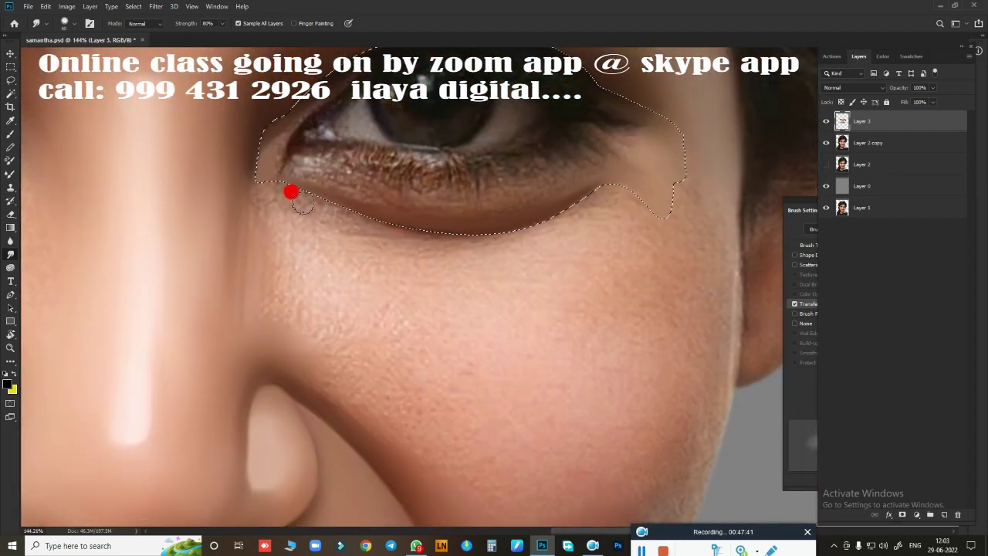
pyautogui.moveTo(291, 192)
pyautogui.mouseDown()
pyautogui.moveTo(285, 183)
pyautogui.moveTo(430, 209)
pyautogui.moveTo(388, 236)
pyautogui.moveTo(584, 183)
pyautogui.moveTo(342, 190)
pyautogui.moveTo(357, 198)
pyautogui.moveTo(695, 104)
pyautogui.moveTo(246, 183)
pyautogui.mouseUp()
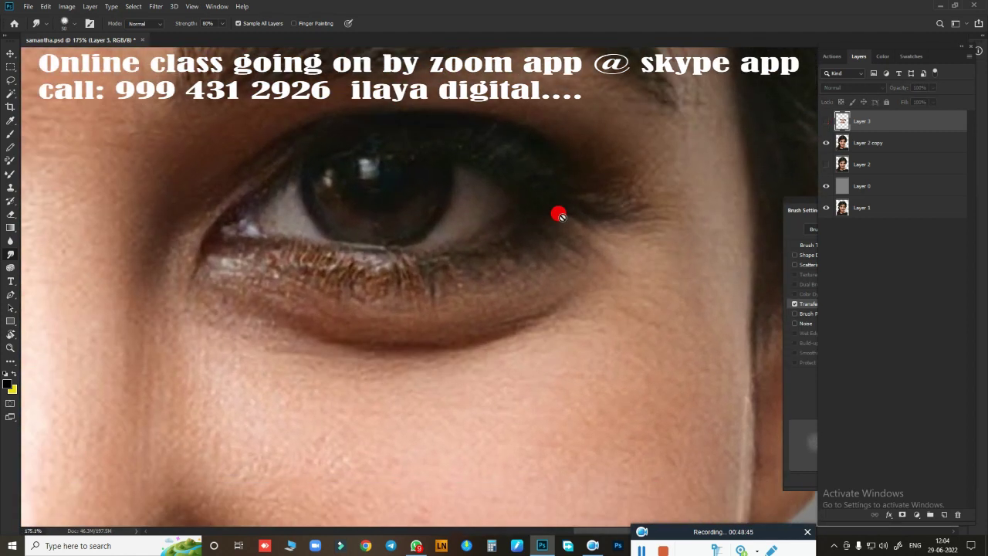
# Step: Draw a Pen path over the upper eyelid around the eye opening
pyautogui.press('p')
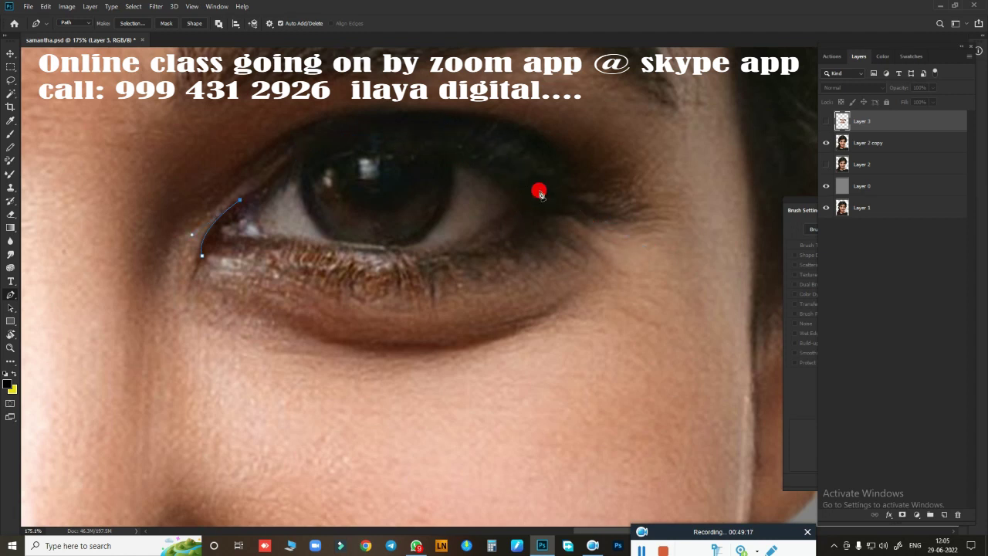
pyautogui.moveTo(551, 193); pyautogui.dragTo(755, 316)
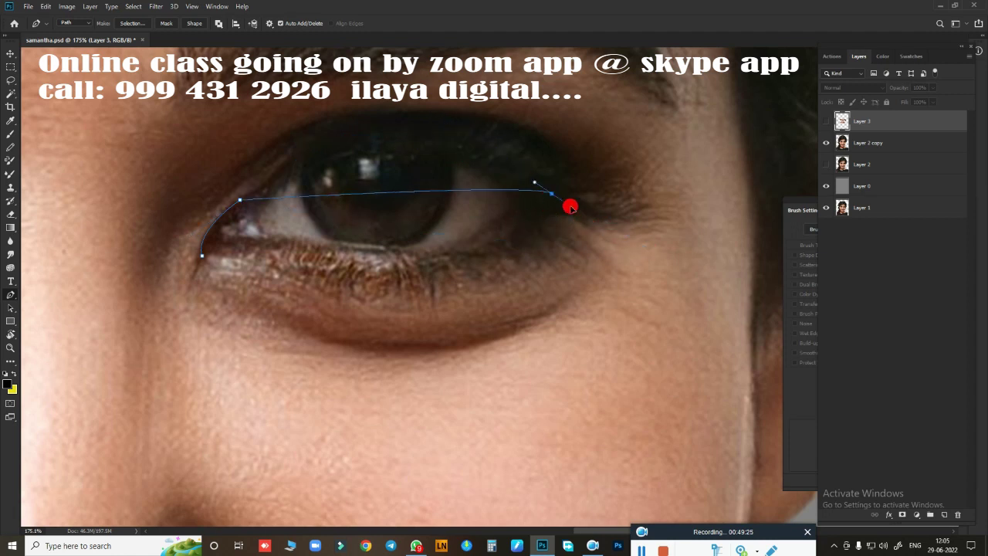
pyautogui.moveTo(734, 325); pyautogui.dragTo(749, 330)
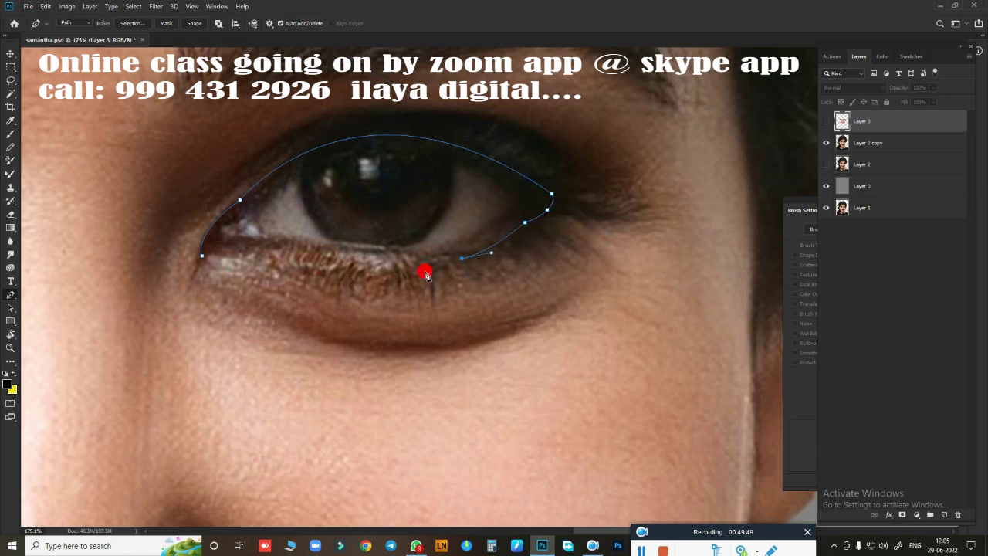
# Step: Load the eye-opening path as a selection, show Layer 3, and smudge the lower lashes
pyautogui.hotkey('ctrl', 'Return')
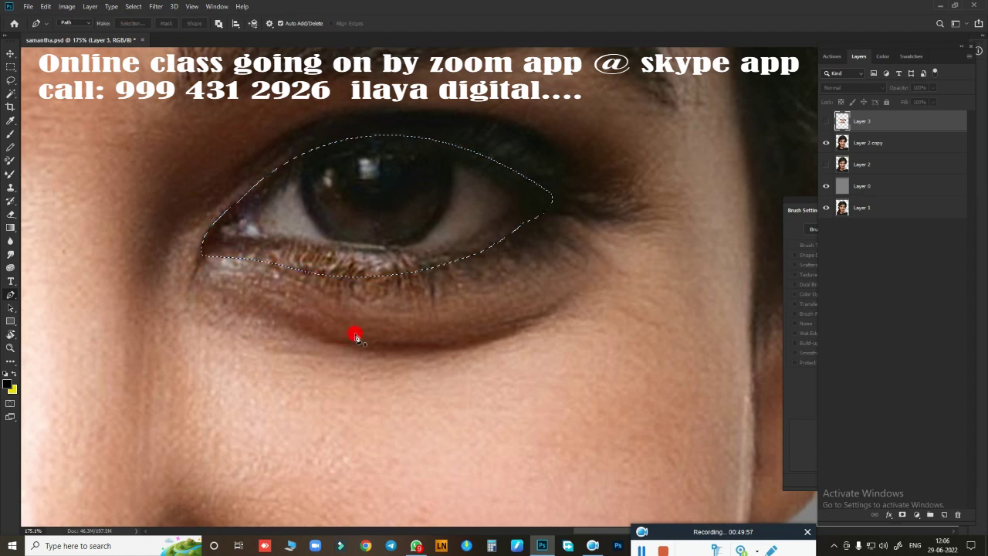
pyautogui.click(826, 121)
pyautogui.scroll(2, 447, 245)
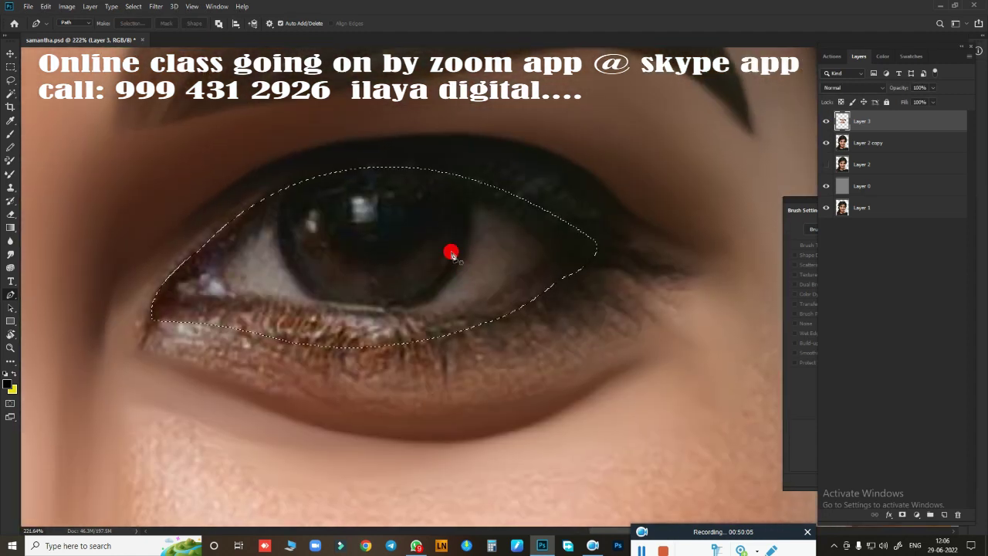
pyautogui.press('r')
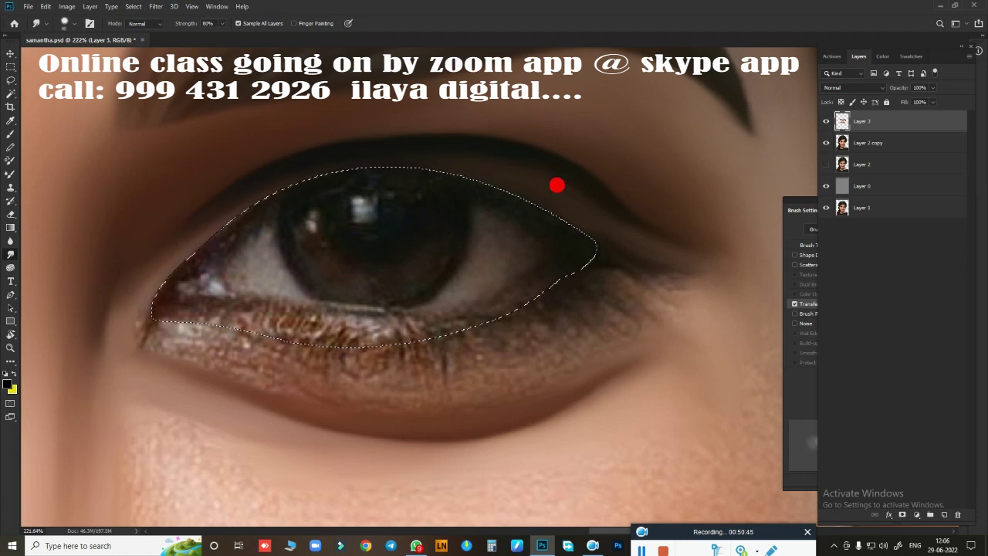
pyautogui.press('b')
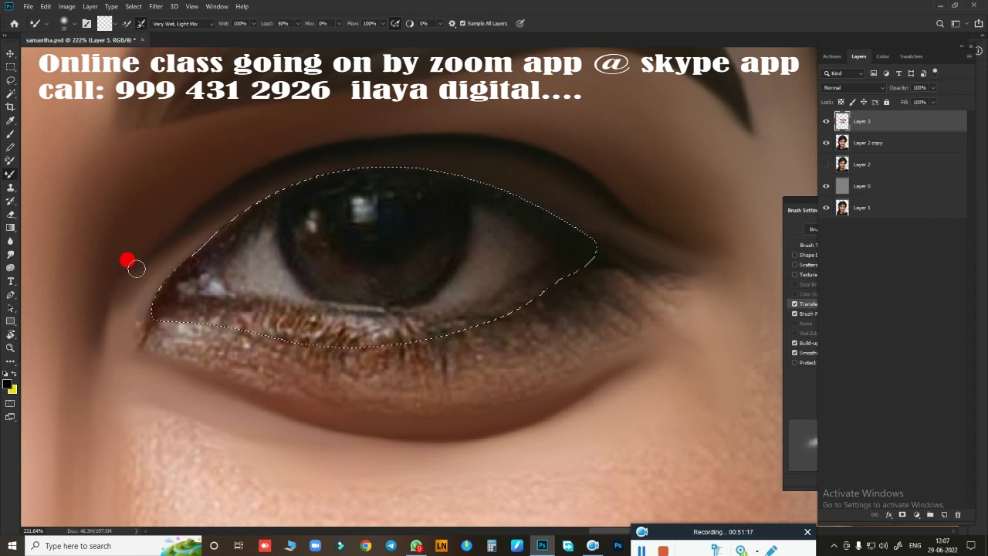
pyautogui.scroll(-2, 435, 361)
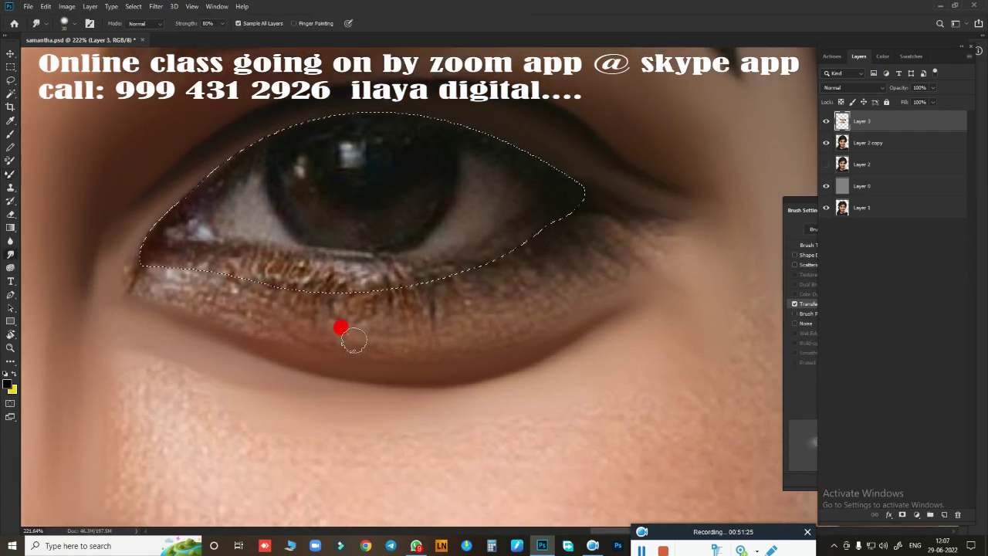
pyautogui.press('r')
pyautogui.moveTo(134, 286)
pyautogui.mouseDown()
pyautogui.moveTo(200, 276)
pyautogui.moveTo(263, 293)
pyautogui.moveTo(426, 288)
pyautogui.moveTo(280, 300)
pyautogui.moveTo(552, 300)
pyautogui.mouseUp()
pyautogui.moveTo(451, 294)
pyautogui.mouseDown()
pyautogui.moveTo(221, 298)
pyautogui.moveTo(159, 278)
pyautogui.moveTo(180, 293)
pyautogui.moveTo(225, 293)
pyautogui.moveTo(408, 269)
pyautogui.moveTo(582, 265)
pyautogui.moveTo(589, 224)
pyautogui.moveTo(567, 271)
pyautogui.mouseUp()
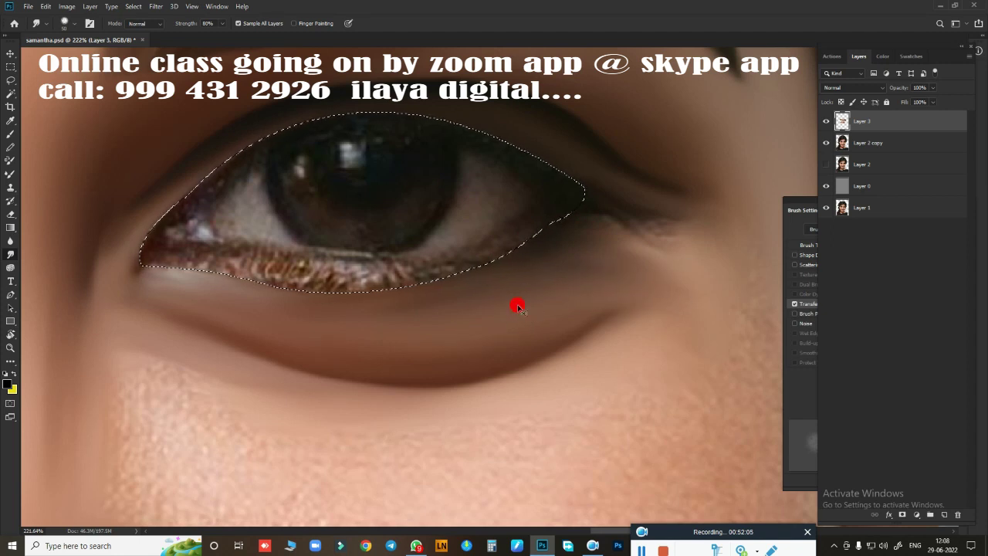
# Step: Recheck the feather and smear the lower-lid lashes smooth toward the inner corner
pyautogui.hotkey('shift', 'F6')
pyautogui.press('Return')
pyautogui.scroll(3, 374, 230)
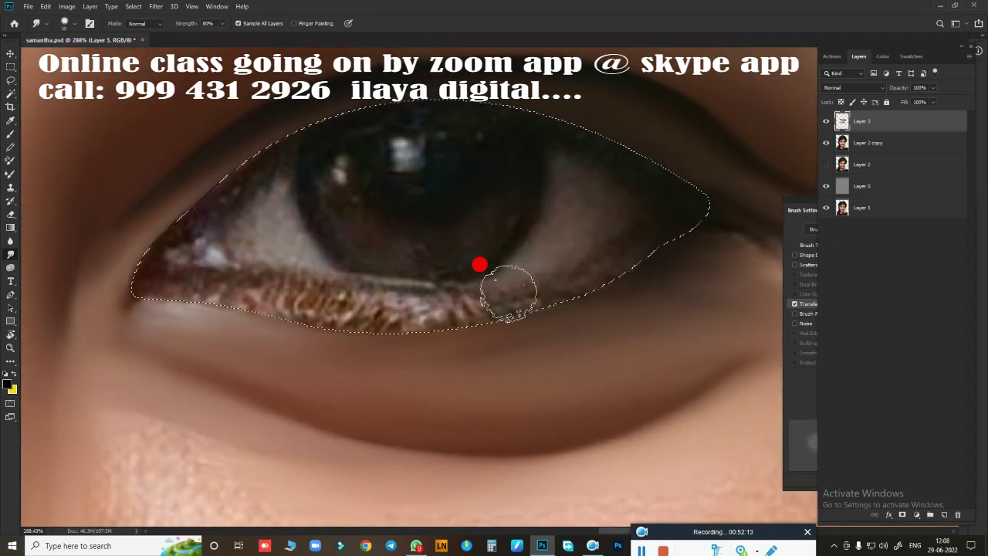
pyautogui.moveTo(156, 293)
pyautogui.mouseDown()
pyautogui.moveTo(419, 335)
pyautogui.moveTo(509, 327)
pyautogui.mouseUp()
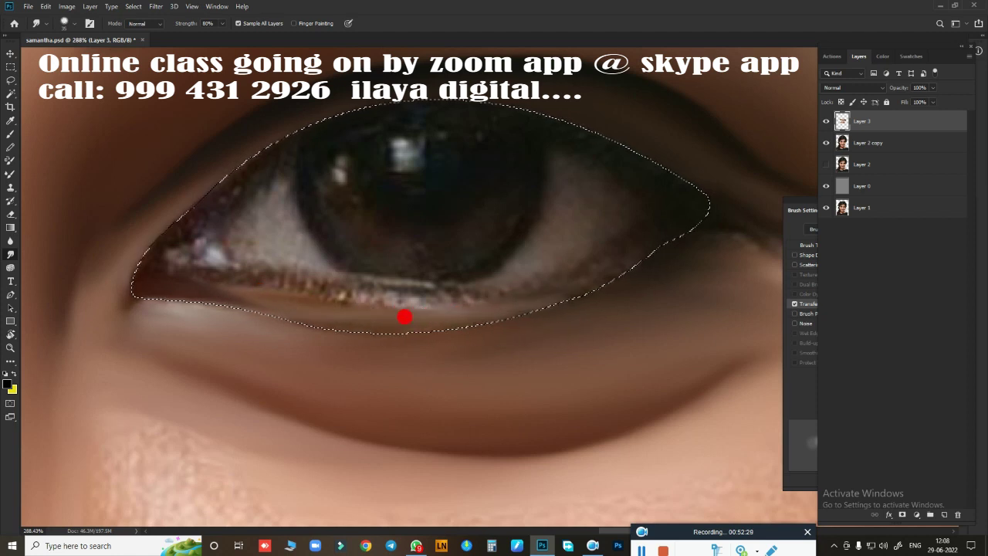
pyautogui.moveTo(405, 317); pyautogui.dragTo(130, 296)
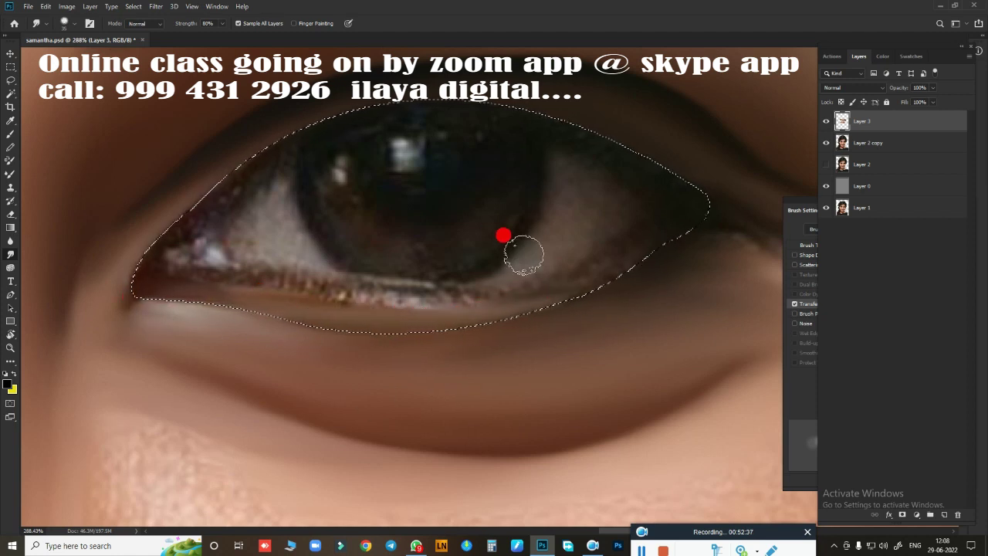
pyautogui.press('b')
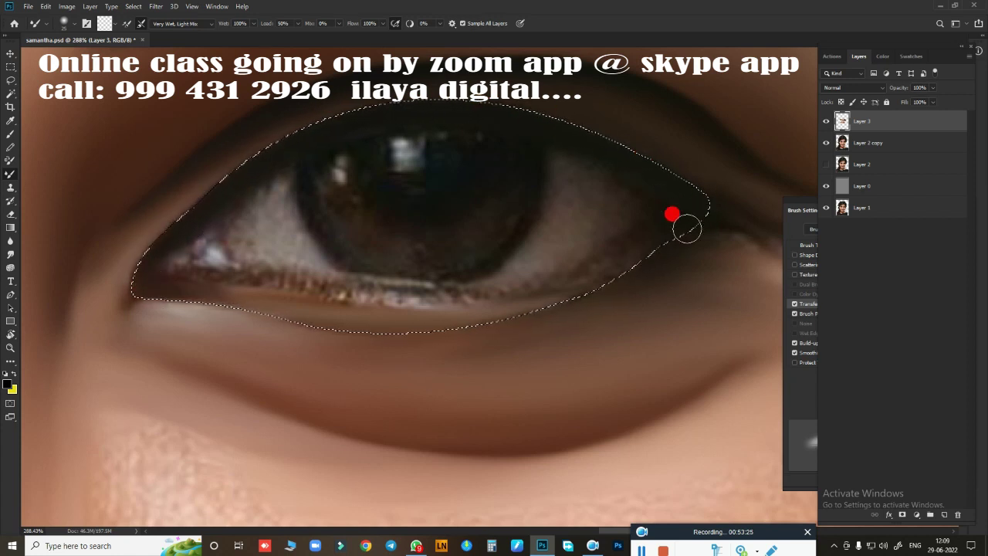
pyautogui.press('r')
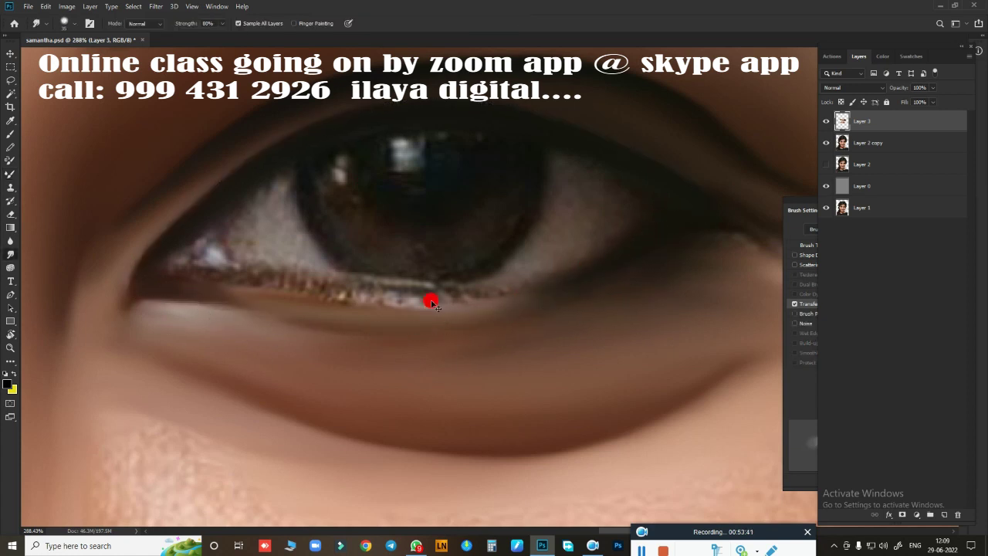
# Step: Fit the face on screen, then smudge the outer eye corner and under-eye shading
pyautogui.hotkey('ctrl', '0')
pyautogui.scroll(5, 591, 312)
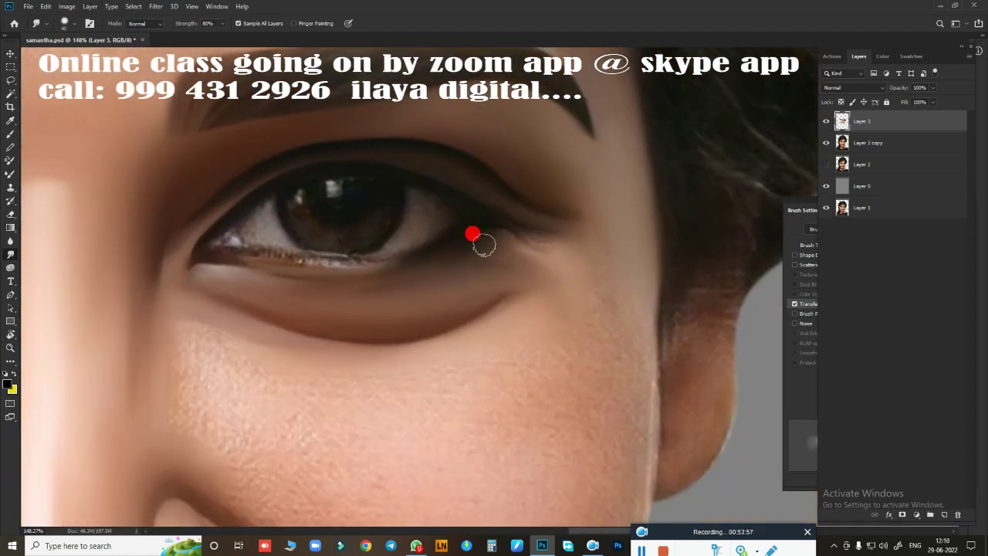
pyautogui.moveTo(549, 242)
pyautogui.mouseDown()
pyautogui.moveTo(569, 267)
pyautogui.moveTo(519, 237)
pyautogui.mouseUp()
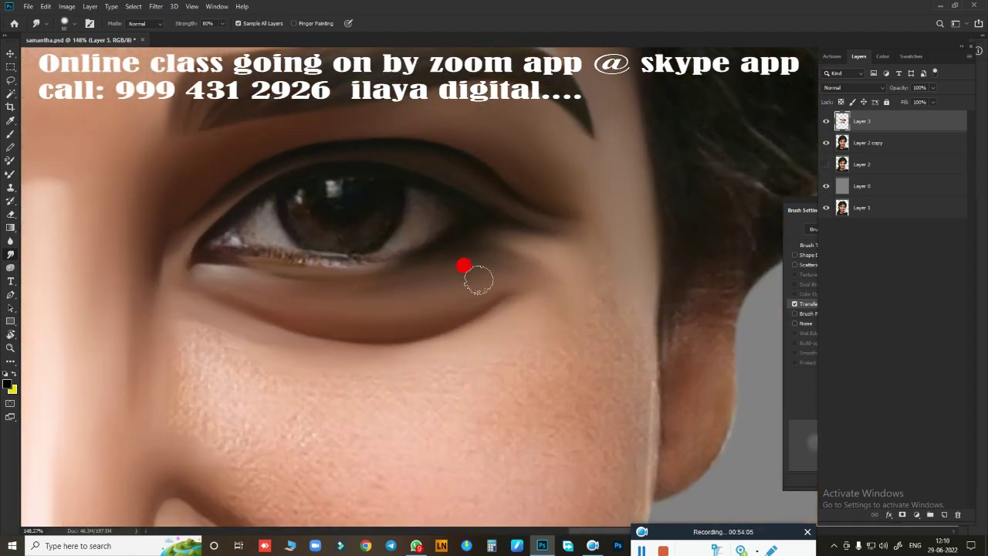
pyautogui.moveTo(478, 280); pyautogui.dragTo(184, 274)
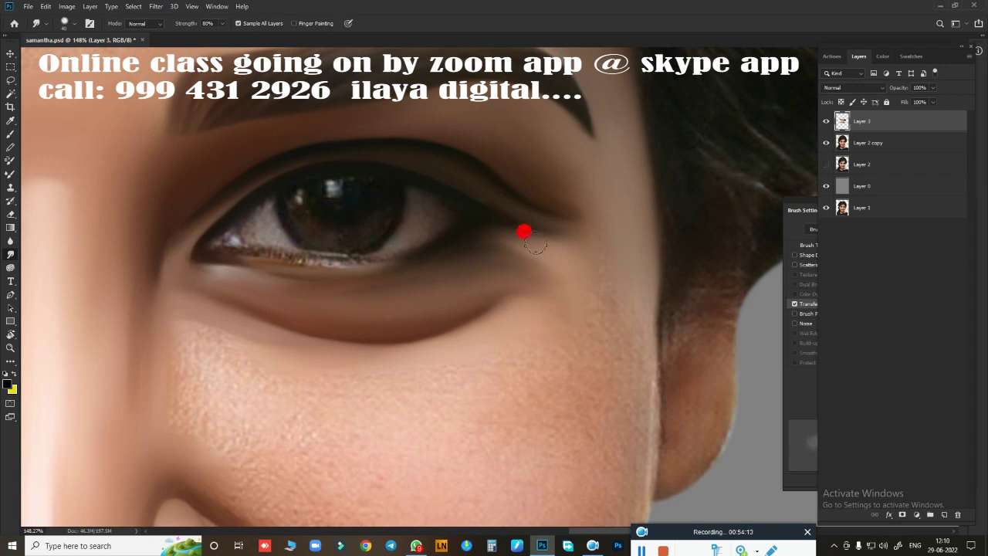
pyautogui.scroll(2, 535, 243)
pyautogui.scroll(1, 571, 235)
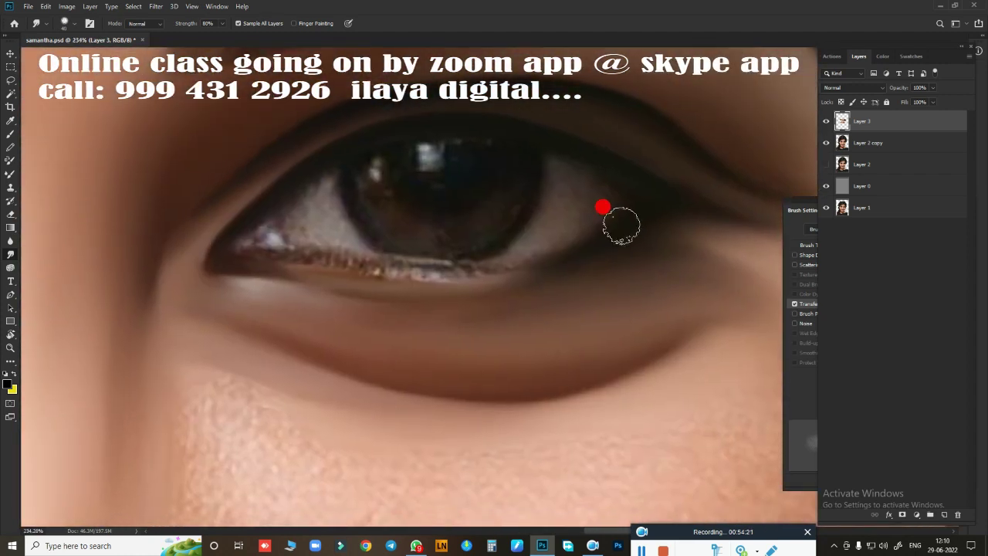
pyautogui.moveTo(621, 226); pyautogui.dragTo(753, 88)
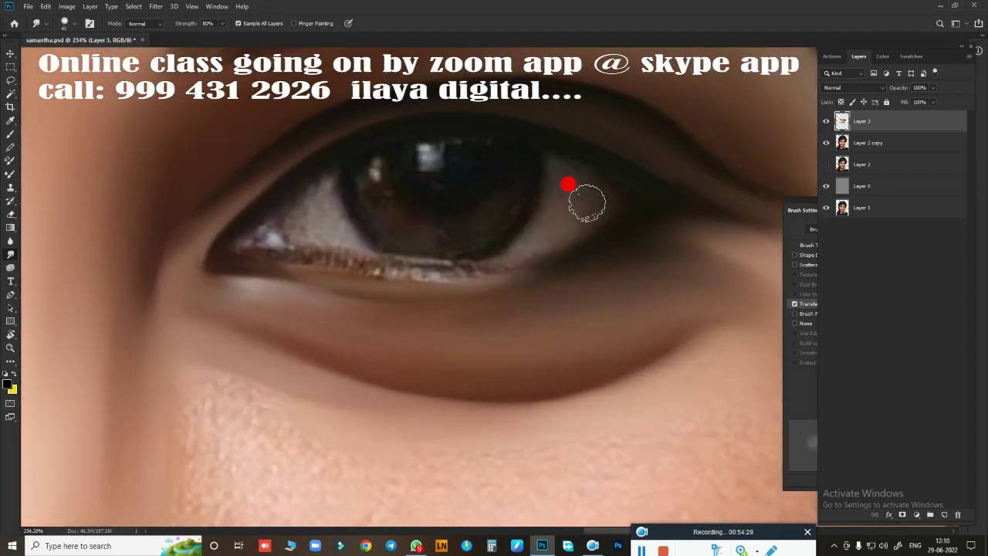
pyautogui.scroll(-5, 568, 185)
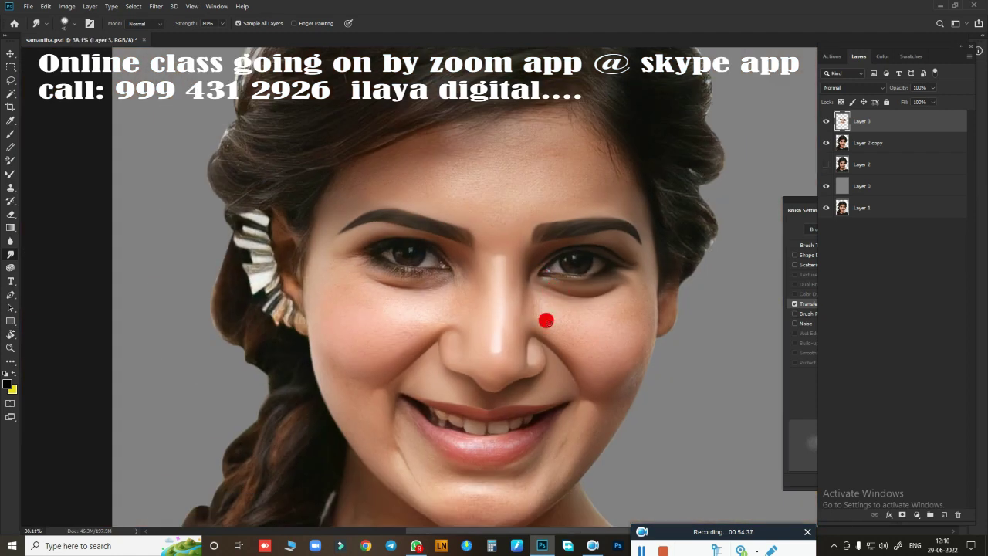
pyautogui.scroll(5, 546, 320)
pyautogui.scroll(-1, 487, 208)
# Step: Draw a feathered elliptical selection around the iris with Layer 3 visible
pyautogui.scroll(2, 586, 249)
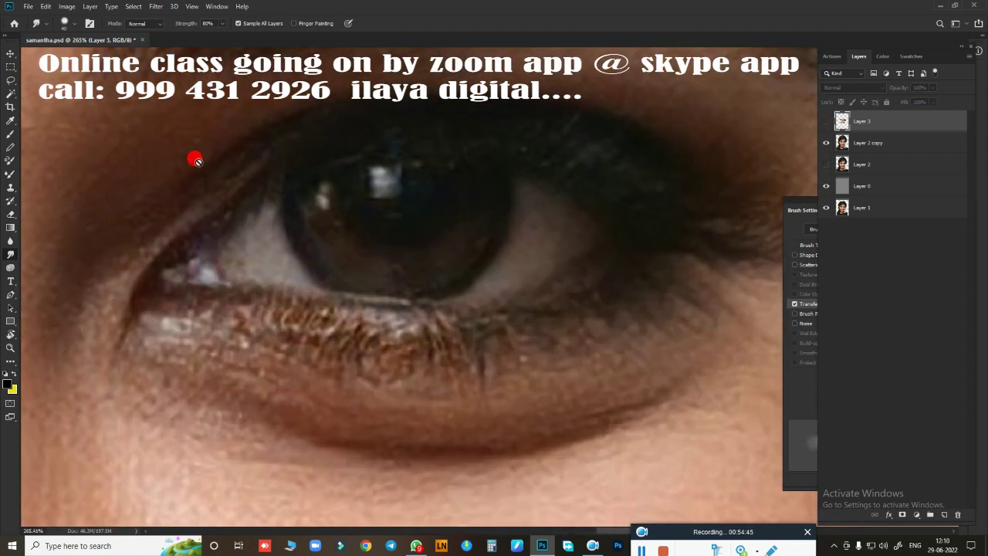
pyautogui.moveTo(10, 66); pyautogui.dragTo(56, 78)
pyautogui.click(68, 77)
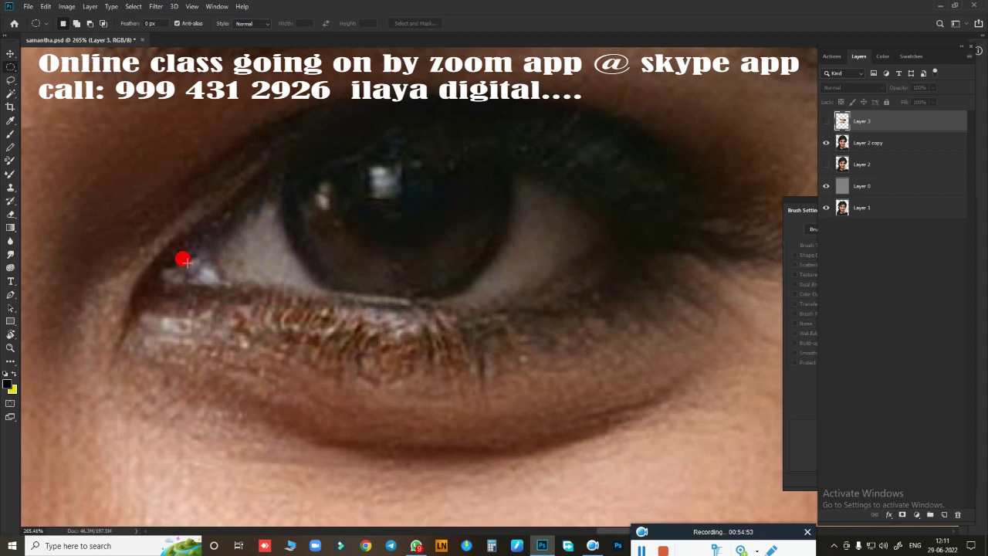
pyautogui.scroll(1, 399, 216)
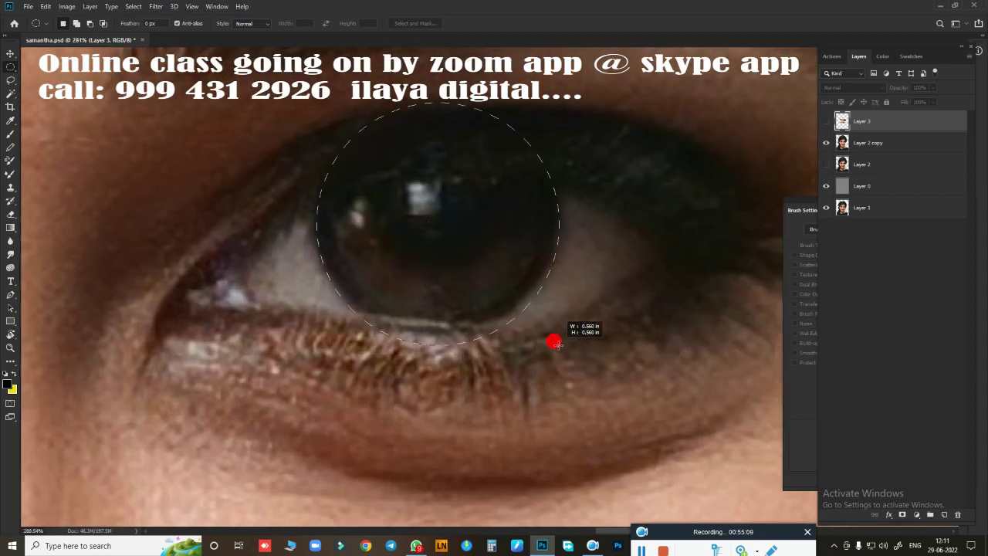
pyautogui.moveTo(474, 258); pyautogui.dragTo(547, 329)
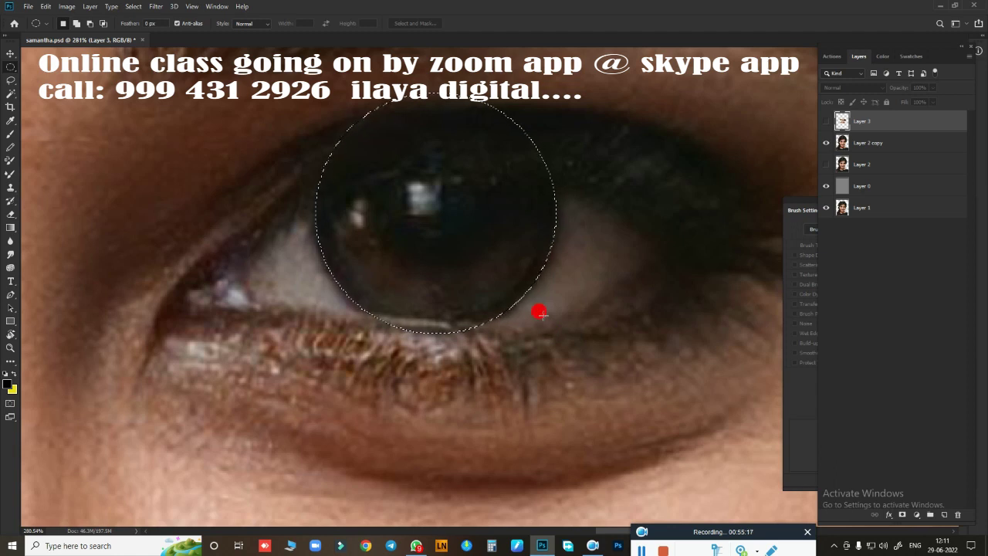
pyautogui.click(826, 121)
pyautogui.hotkey('shift', 'F6')
pyautogui.press('Return')
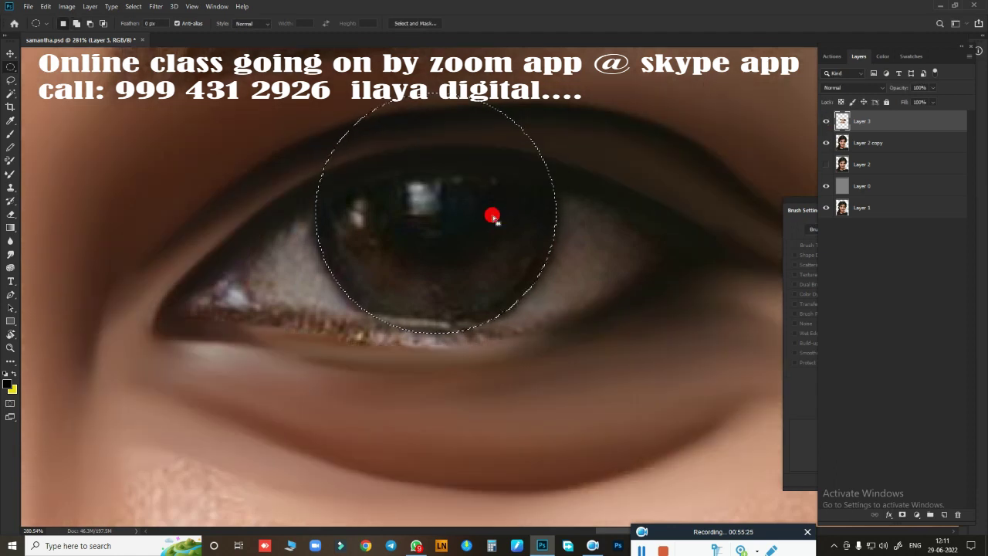
pyautogui.scroll(3, 494, 214)
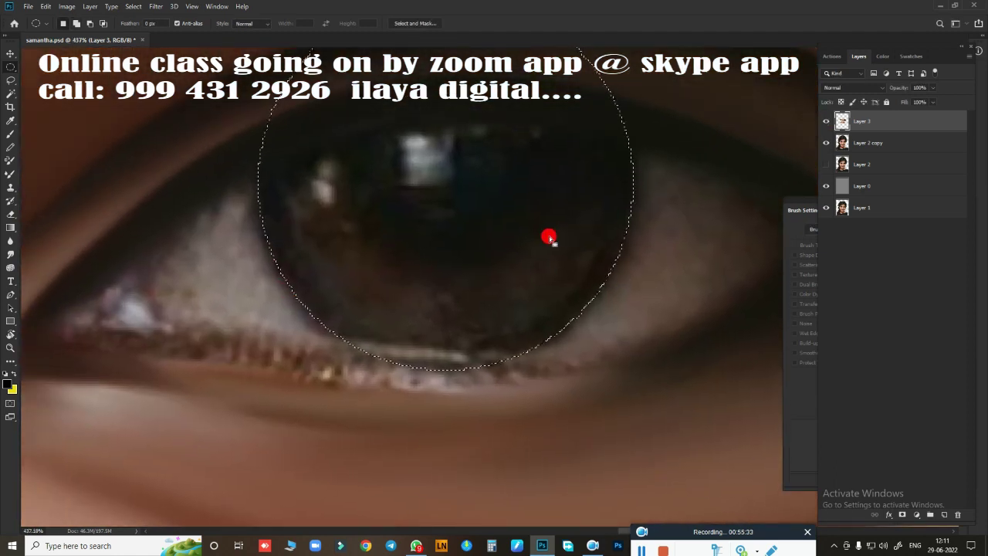
# Step: Smear the iris highlights and texture into a solid dark disc
pyautogui.press('r')
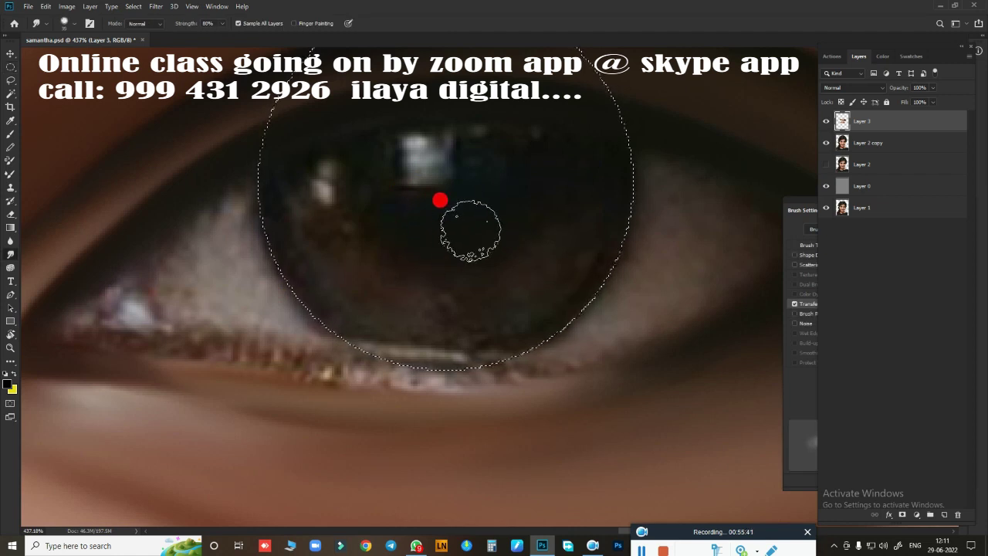
pyautogui.moveTo(487, 147)
pyautogui.mouseDown()
pyautogui.moveTo(326, 128)
pyautogui.moveTo(530, 115)
pyautogui.moveTo(414, 105)
pyautogui.moveTo(312, 153)
pyautogui.mouseUp()
pyautogui.moveTo(537, 109)
pyautogui.mouseDown()
pyautogui.moveTo(278, 177)
pyautogui.moveTo(286, 134)
pyautogui.moveTo(533, 207)
pyautogui.moveTo(324, 186)
pyautogui.moveTo(408, 270)
pyautogui.moveTo(371, 296)
pyautogui.moveTo(485, 289)
pyautogui.moveTo(470, 298)
pyautogui.moveTo(384, 282)
pyautogui.moveTo(580, 237)
pyautogui.moveTo(349, 110)
pyautogui.moveTo(369, 197)
pyautogui.moveTo(378, 101)
pyautogui.moveTo(579, 173)
pyautogui.moveTo(396, 371)
pyautogui.moveTo(516, 285)
pyautogui.moveTo(410, 286)
pyautogui.moveTo(348, 271)
pyautogui.moveTo(588, 271)
pyautogui.mouseUp()
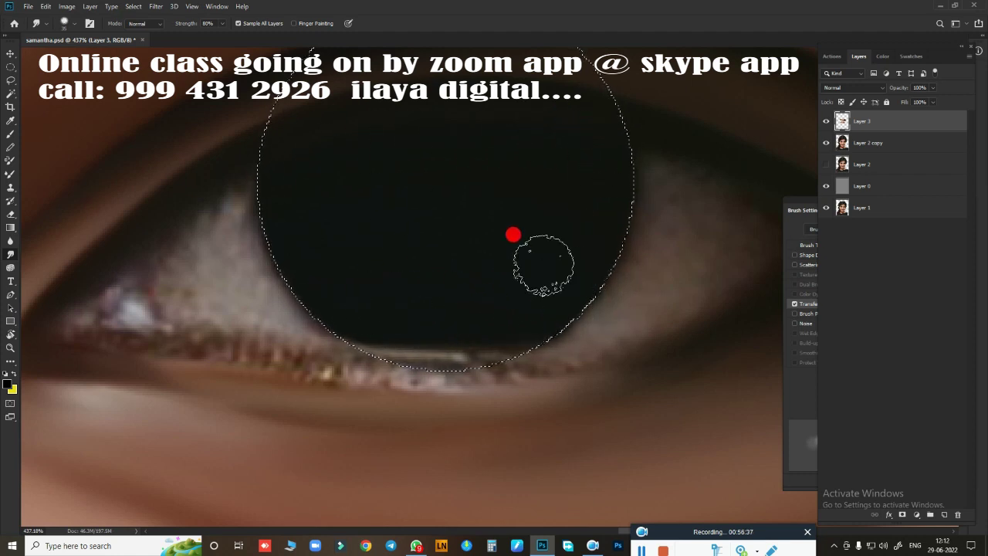
# Step: Halve the brush size and smooth the eye white along both iris edges
pyautogui.hscroll(2, 592, 254)
pyautogui.press('[')
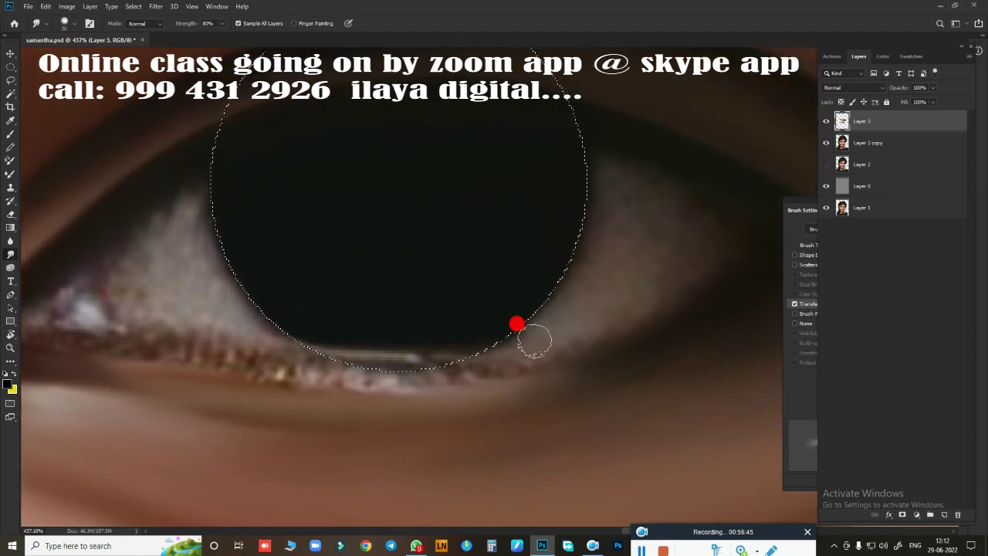
pyautogui.moveTo(614, 265)
pyautogui.mouseDown()
pyautogui.moveTo(573, 236)
pyautogui.moveTo(592, 227)
pyautogui.moveTo(566, 155)
pyautogui.moveTo(571, 203)
pyautogui.mouseUp()
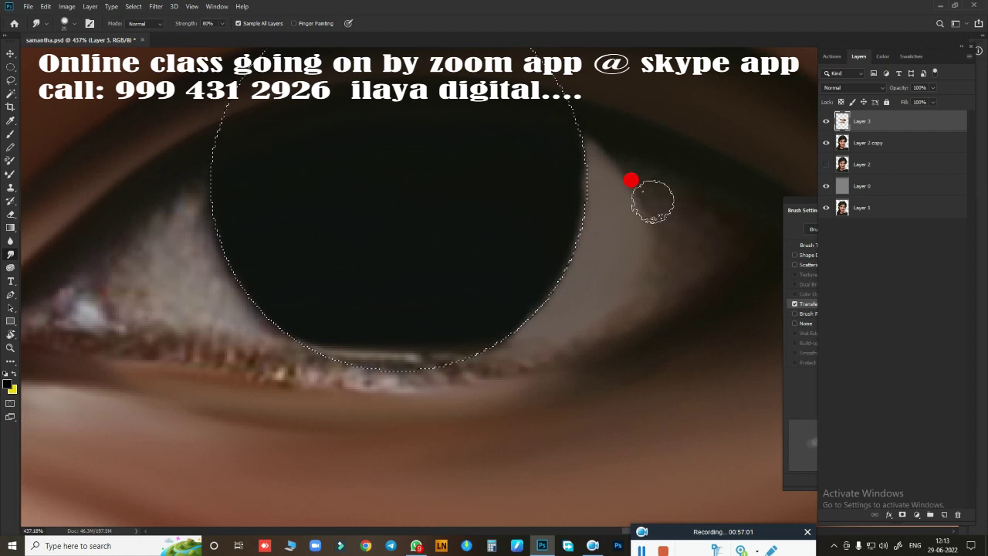
pyautogui.hscroll(-5, 463, 275)
pyautogui.moveTo(243, 297); pyautogui.dragTo(239, 289)
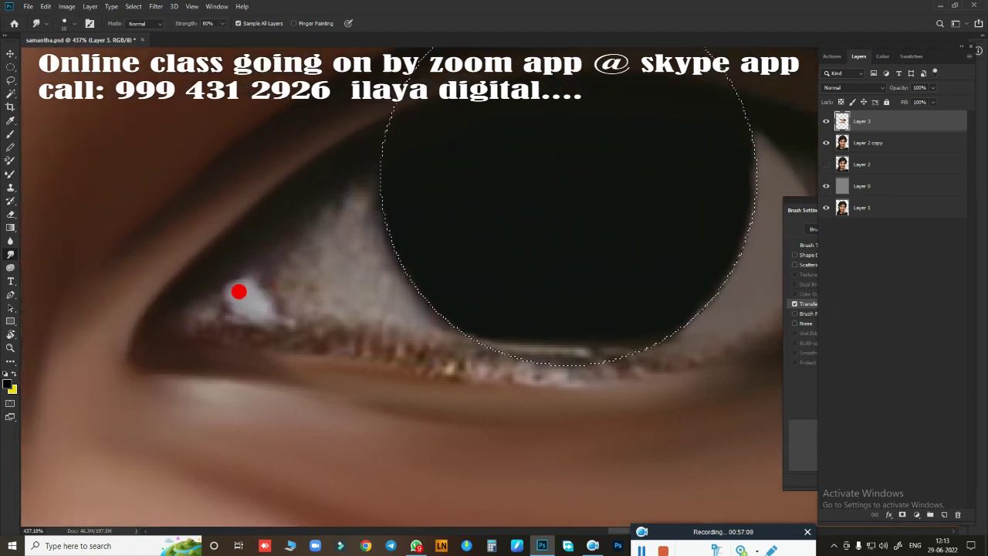
pyautogui.moveTo(430, 307)
pyautogui.mouseDown()
pyautogui.moveTo(322, 243)
pyautogui.moveTo(348, 161)
pyautogui.moveTo(380, 283)
pyautogui.mouseUp()
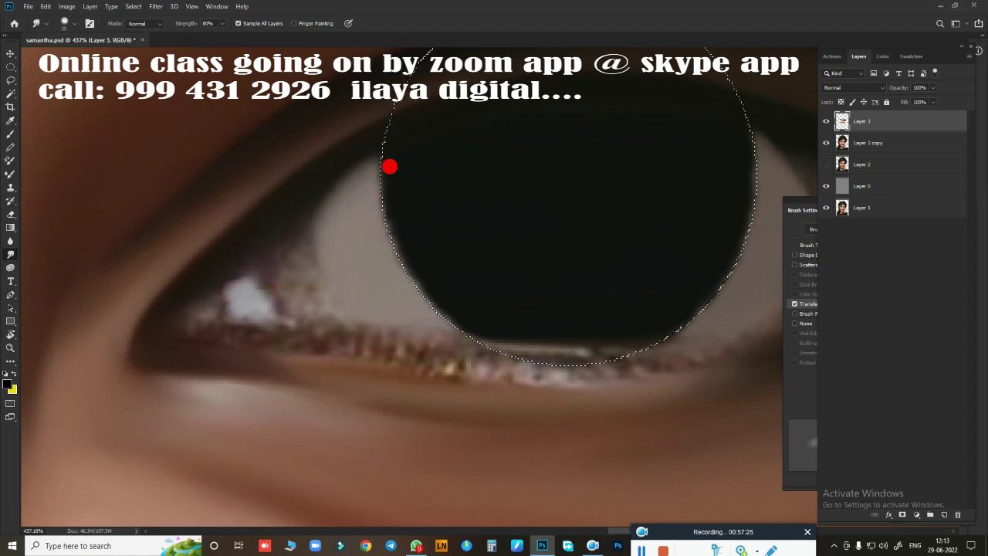
pyautogui.moveTo(392, 163); pyautogui.dragTo(392, 242)
pyautogui.scroll(-1, 521, 316)
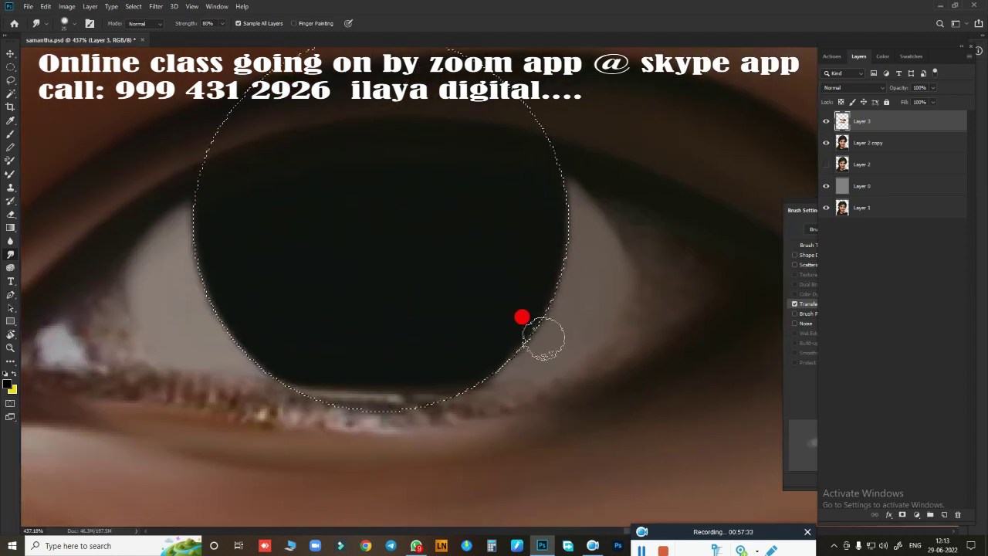
pyautogui.scroll(-5, 600, 388)
pyautogui.scroll(-5, 591, 261)
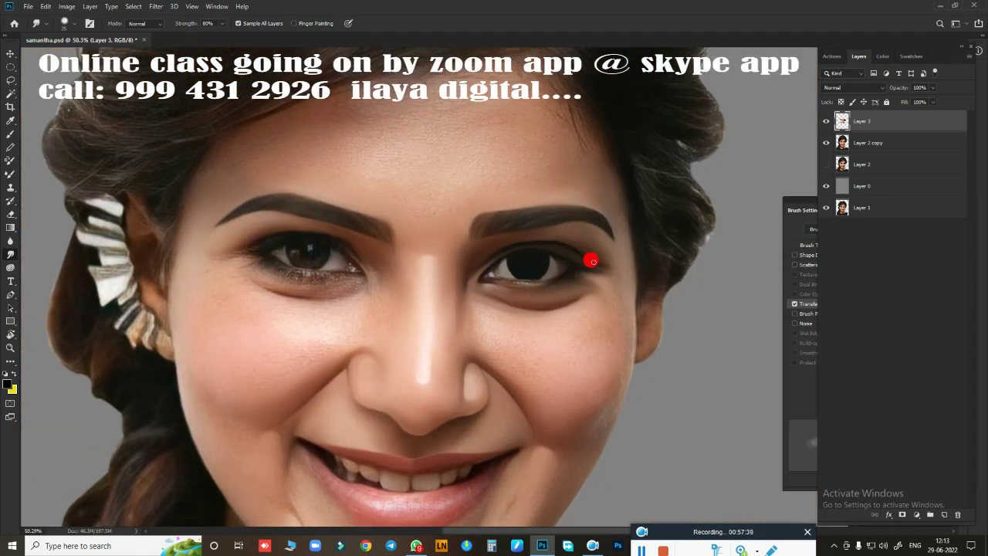
# Step: Add a new layer and smudge the pupil catchlights and grey spot into the dark iris
pyautogui.click(940, 515)
pyautogui.scroll(7, 518, 245)
pyautogui.scroll(3, 624, 270)
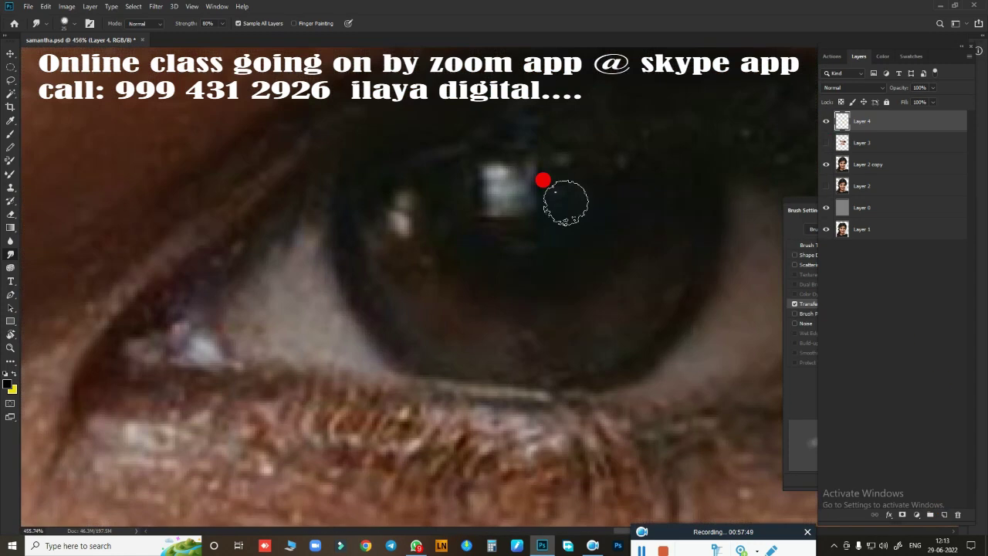
pyautogui.moveTo(543, 180); pyautogui.dragTo(482, 158)
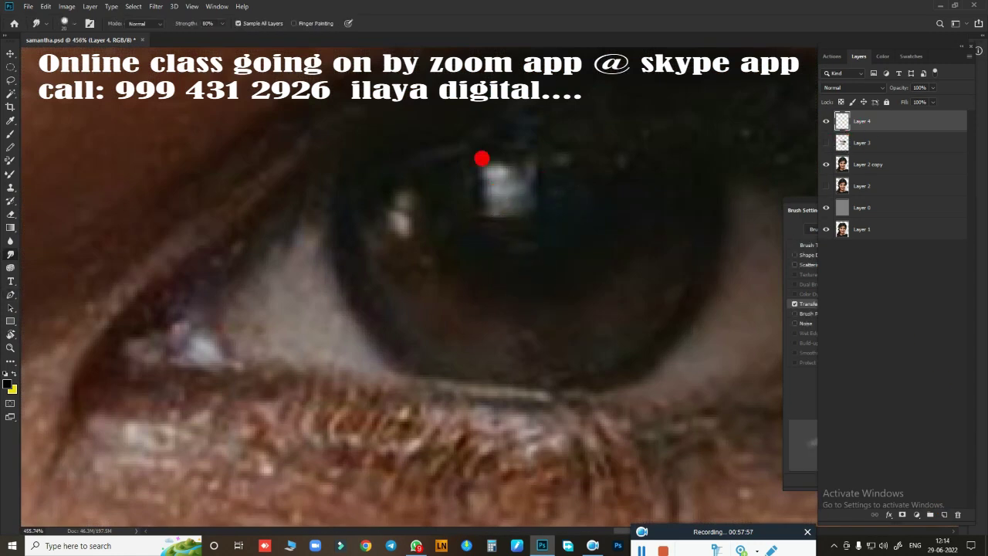
pyautogui.moveTo(402, 228)
pyautogui.mouseDown()
pyautogui.moveTo(492, 173)
pyautogui.moveTo(512, 207)
pyautogui.moveTo(526, 169)
pyautogui.moveTo(521, 207)
pyautogui.moveTo(497, 193)
pyautogui.moveTo(512, 180)
pyautogui.moveTo(494, 208)
pyautogui.mouseUp()
pyautogui.moveTo(501, 172); pyautogui.dragTo(569, 169)
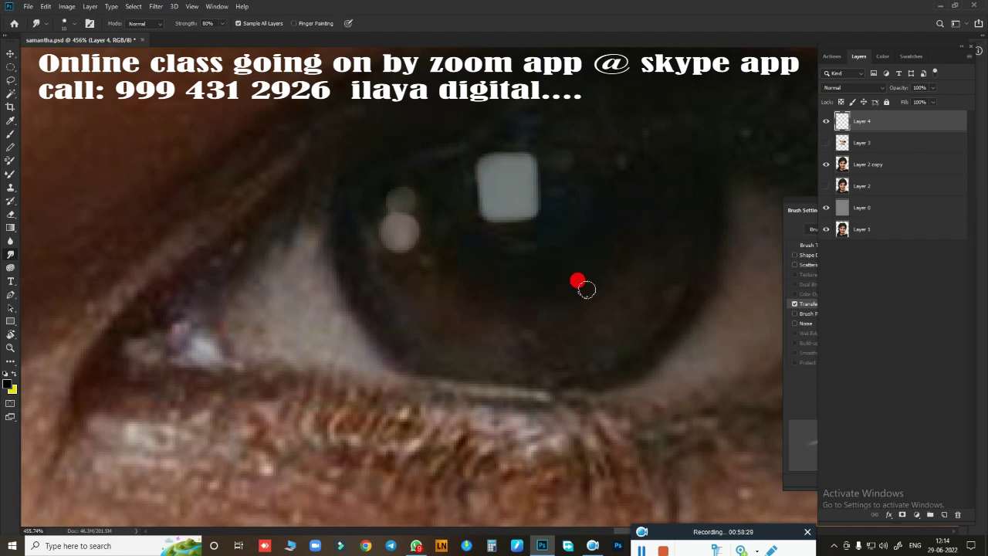
# Step: Make Layer 3 visible again and merge it into Layer 4 with Ctrl+E
pyautogui.scroll(-5, 594, 290)
pyautogui.click(825, 143)
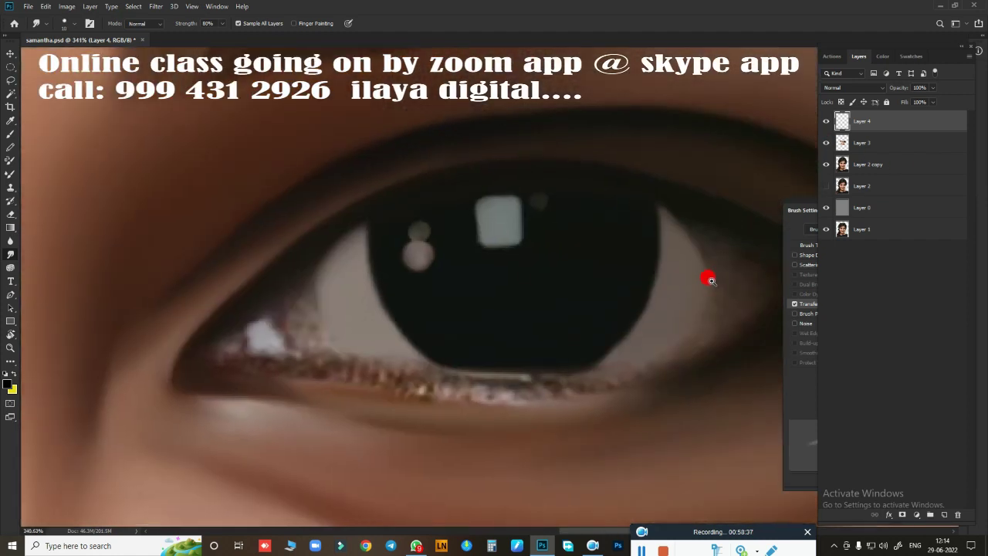
pyautogui.scroll(-5, 640, 287)
pyautogui.scroll(3, 712, 280)
pyautogui.scroll(2, 622, 234)
pyautogui.scroll(5, 621, 234)
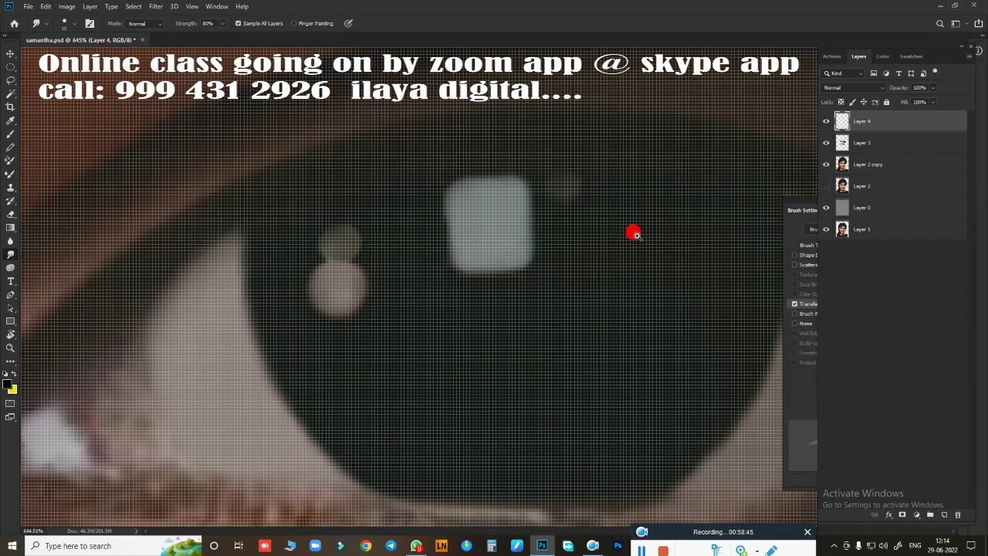
pyautogui.scroll(-3, 633, 229)
pyautogui.keyDown('shift'); pyautogui.click(856, 143); pyautogui.keyUp('shift')
pyautogui.hotkey('ctrl', 'e')
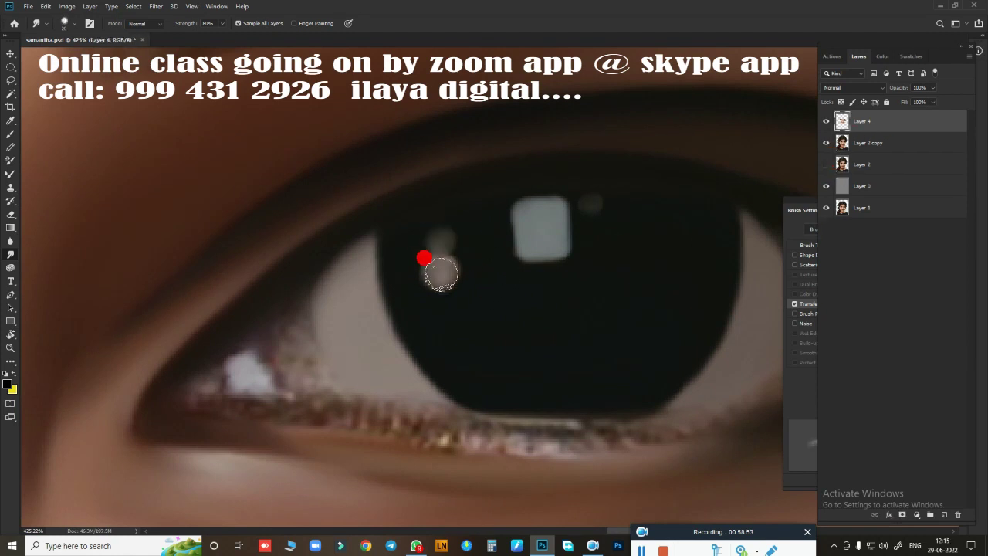
# Step: Smear the remaining small catchlight downward and zoom out
pyautogui.moveTo(439, 271); pyautogui.dragTo(437, 276)
pyautogui.scroll(-3, 513, 208)
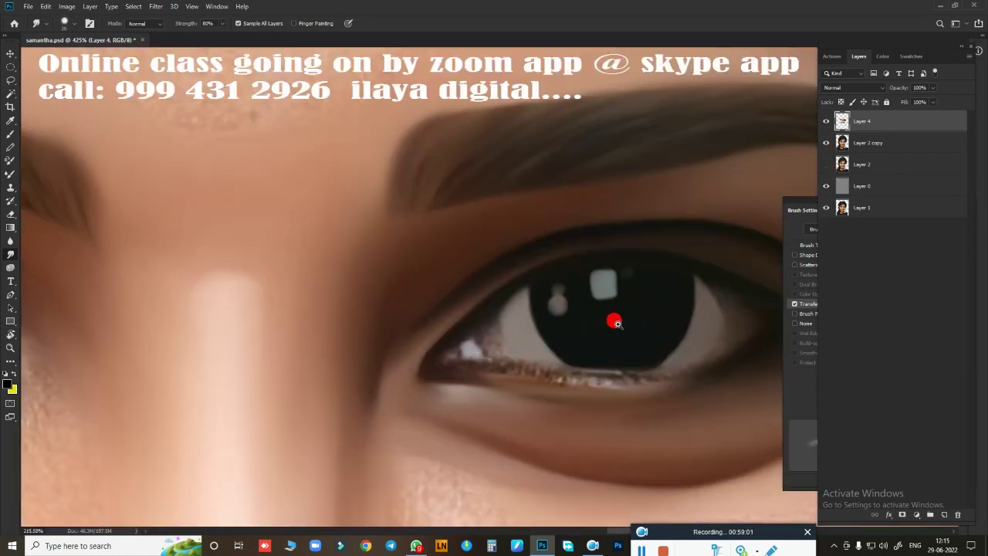
pyautogui.scroll(-3, 610, 322)
# Step: Hide Layer 4 and start a Pen path curving over the top of the eye
pyautogui.click(826, 121)
pyautogui.scroll(3, 596, 229)
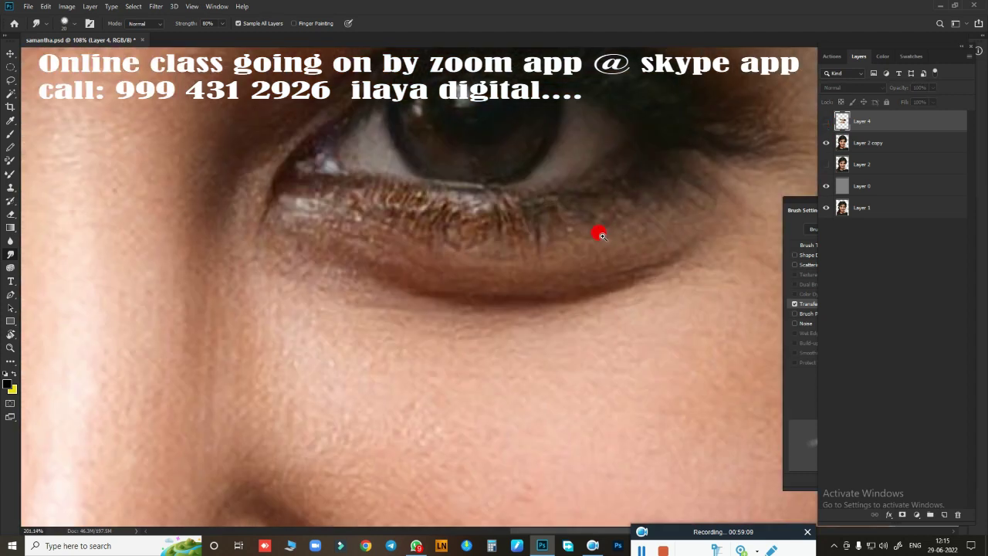
pyautogui.scroll(2, 596, 304)
pyautogui.press('p')
pyautogui.scroll(-3, 299, 301)
pyautogui.scroll(3, 299, 302)
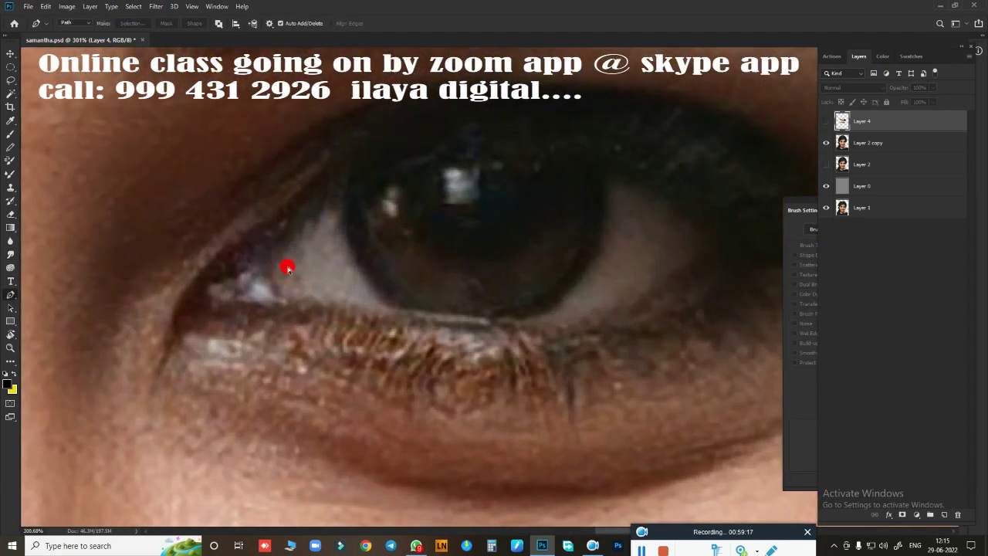
pyautogui.scroll(-1, 349, 297)
pyautogui.hscroll(1, 641, 243)
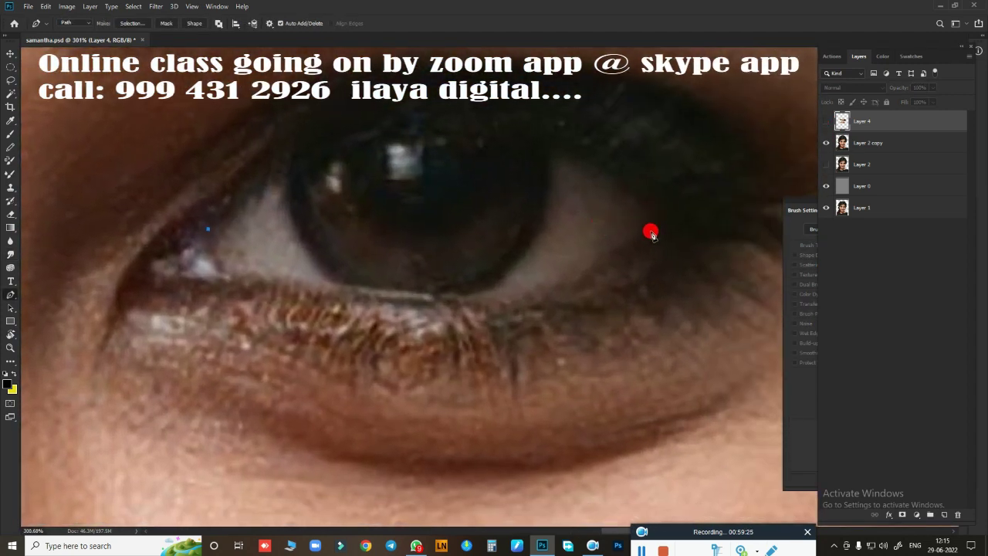
pyautogui.moveTo(651, 216)
pyautogui.mouseDown()
pyautogui.moveTo(874, 440)
pyautogui.moveTo(709, 264)
pyautogui.mouseUp()
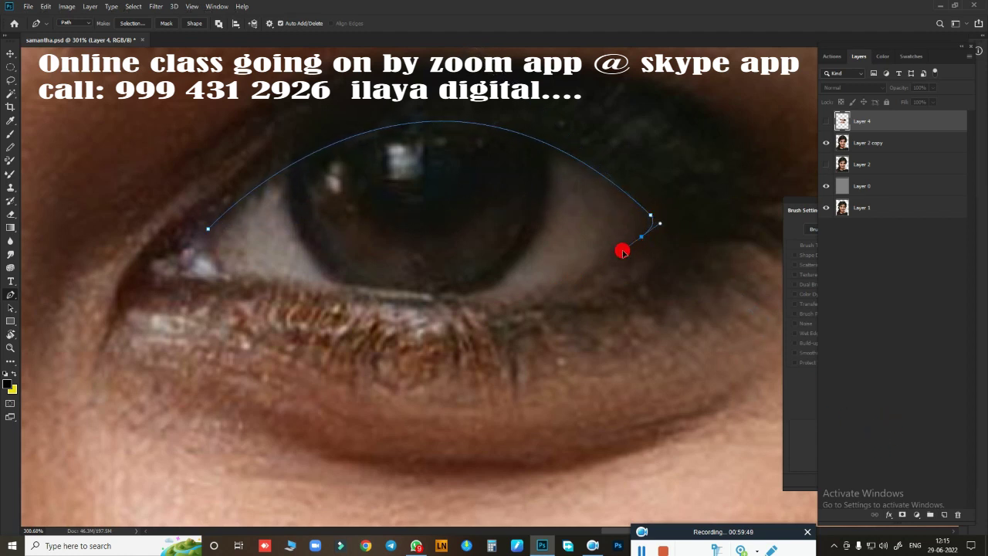
# Step: Curve the path along the lower eyelid, close it, and load it as a selection
pyautogui.scroll(-1, 214, 303)
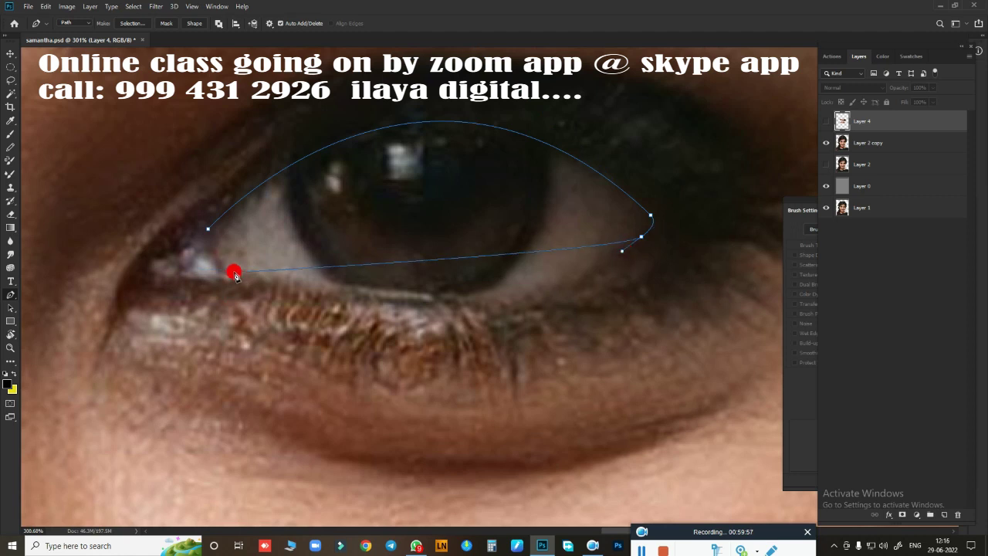
pyautogui.scroll(3, 92, 214)
pyautogui.scroll(-3, 302, 326)
pyautogui.scroll(-1, 308, 300)
pyautogui.moveTo(309, 300); pyautogui.dragTo(105, 244)
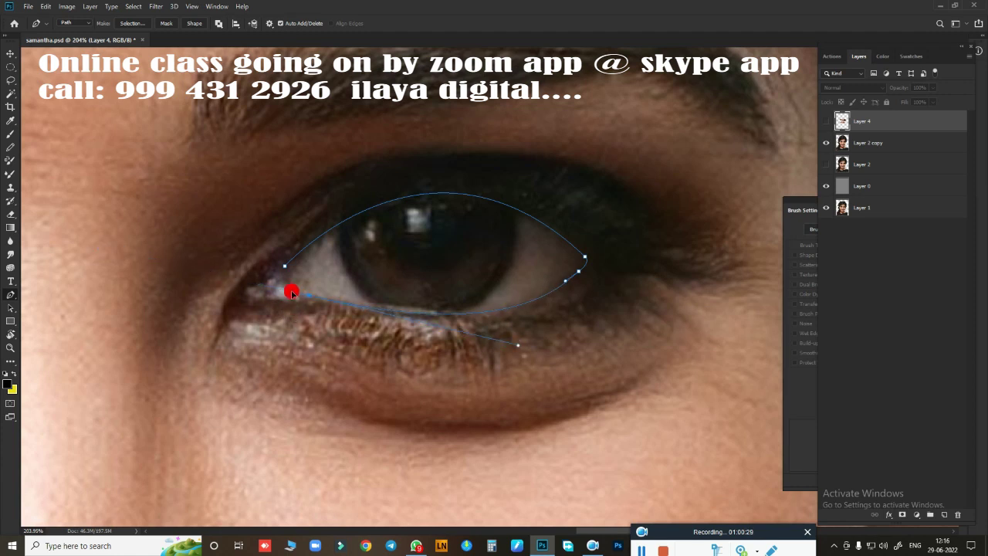
pyautogui.scroll(3, 309, 298)
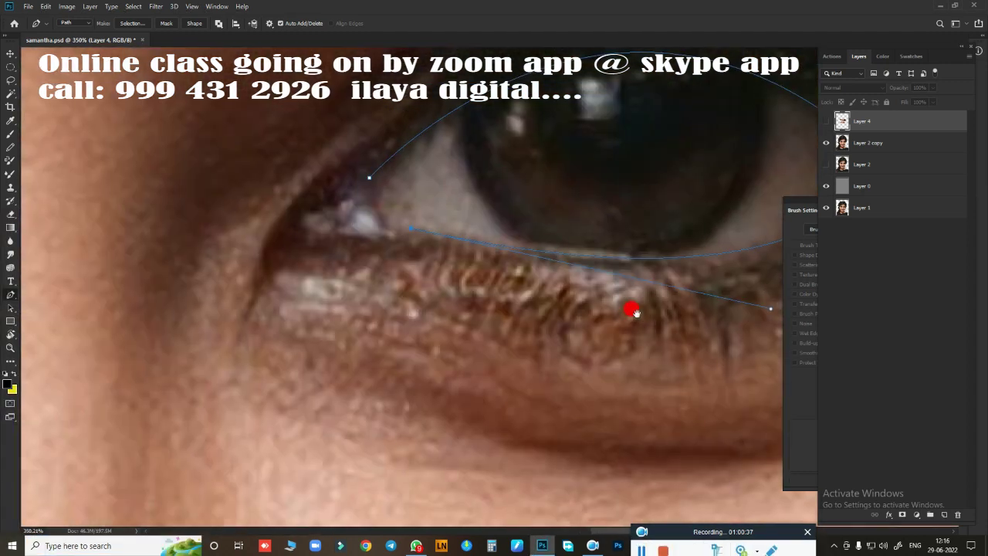
pyautogui.click(372, 178)
pyautogui.hotkey('ctrl', 'Return')
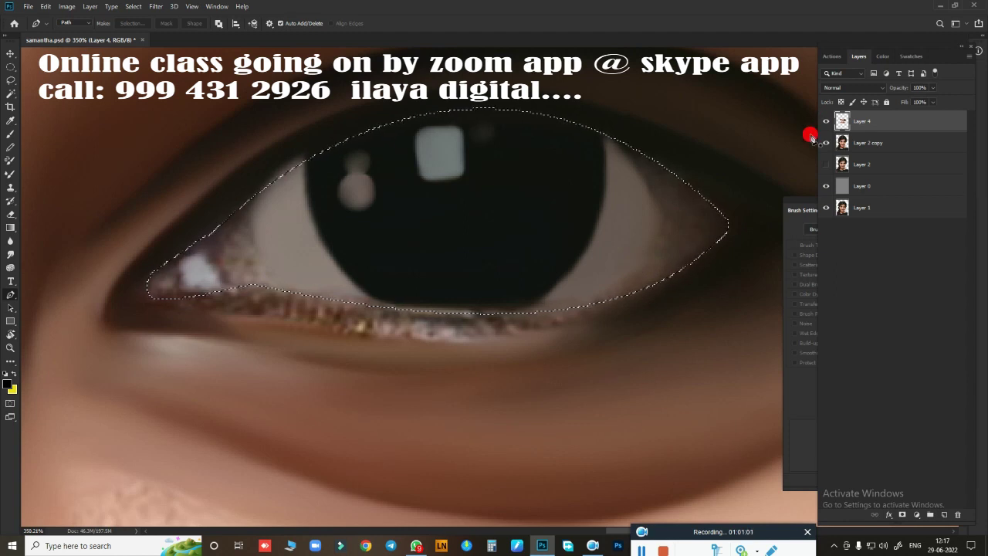
# Step: Smudge the inner eye corner, the inner eye white and the lower lid to the outer corner
pyautogui.press('r')
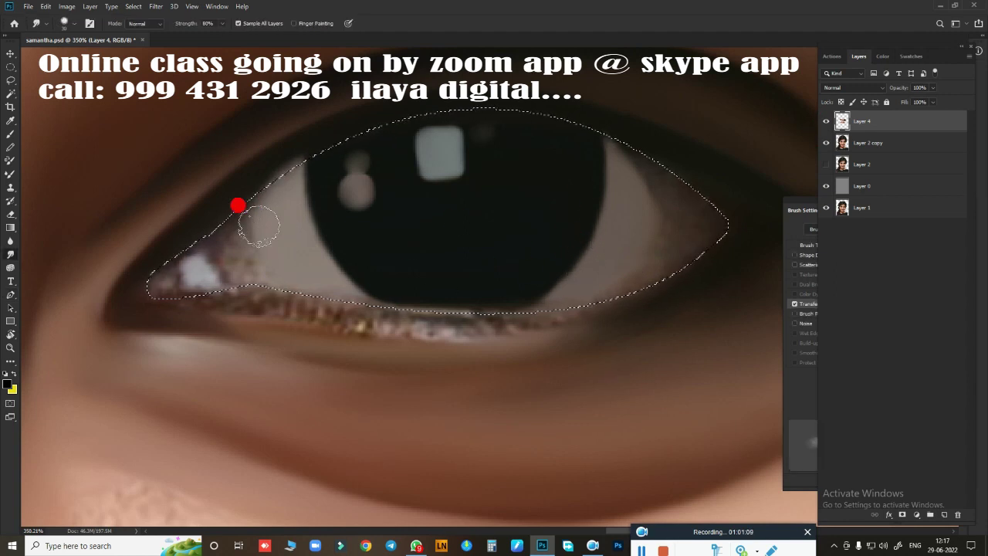
pyautogui.moveTo(324, 284); pyautogui.dragTo(220, 251)
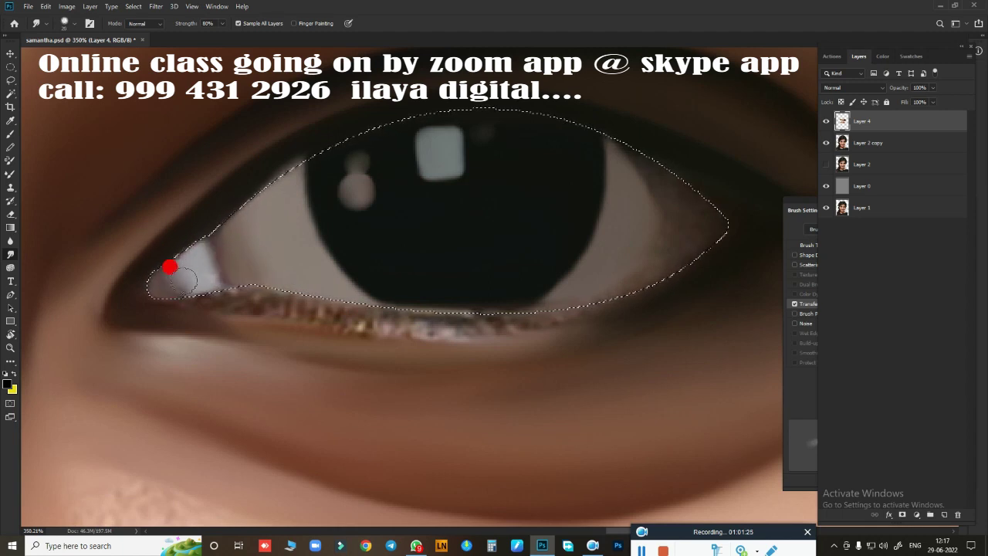
pyautogui.moveTo(278, 239); pyautogui.dragTo(268, 263)
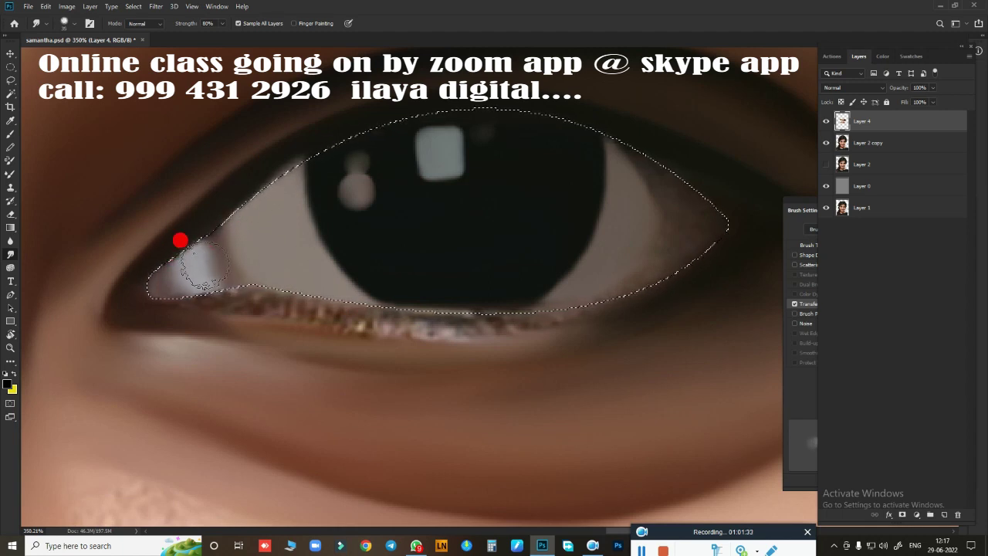
pyautogui.moveTo(205, 264)
pyautogui.mouseDown()
pyautogui.moveTo(271, 400)
pyautogui.moveTo(260, 245)
pyautogui.mouseUp()
pyautogui.moveTo(612, 244); pyautogui.dragTo(412, 290)
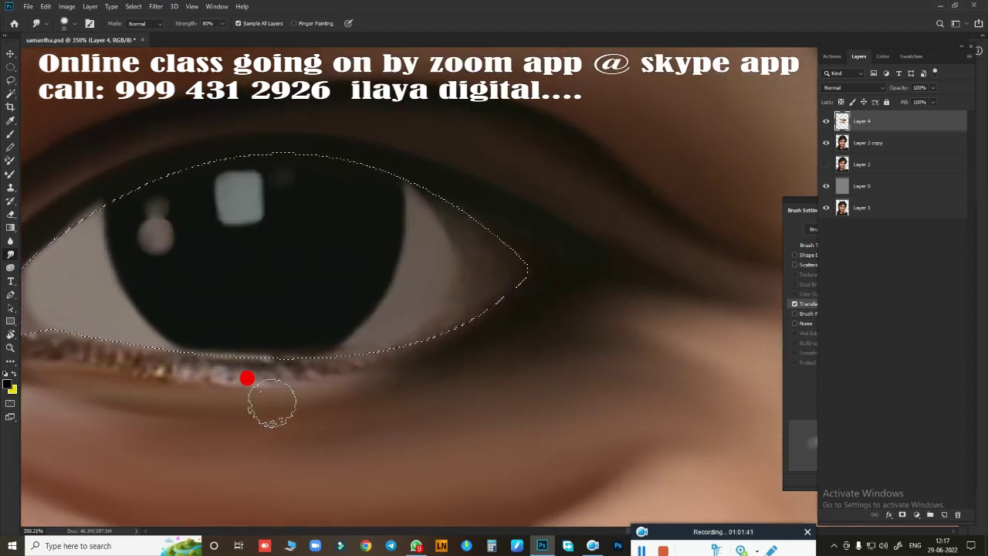
pyautogui.moveTo(285, 356)
pyautogui.mouseDown()
pyautogui.moveTo(483, 337)
pyautogui.moveTo(489, 192)
pyautogui.moveTo(452, 291)
pyautogui.moveTo(467, 258)
pyautogui.moveTo(343, 381)
pyautogui.mouseUp()
pyautogui.moveTo(312, 349); pyautogui.dragTo(523, 258)
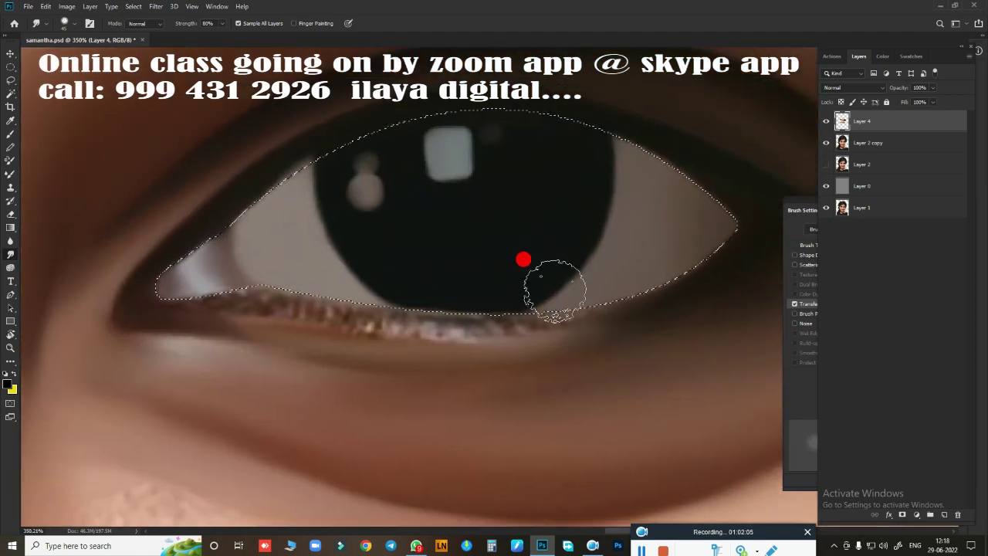
# Step: Feather the eye selection, then blend along its edge and the lower lid line near the inner corner
pyautogui.hotkey('shift', 'F6')
pyautogui.press('Return')
pyautogui.press('b')
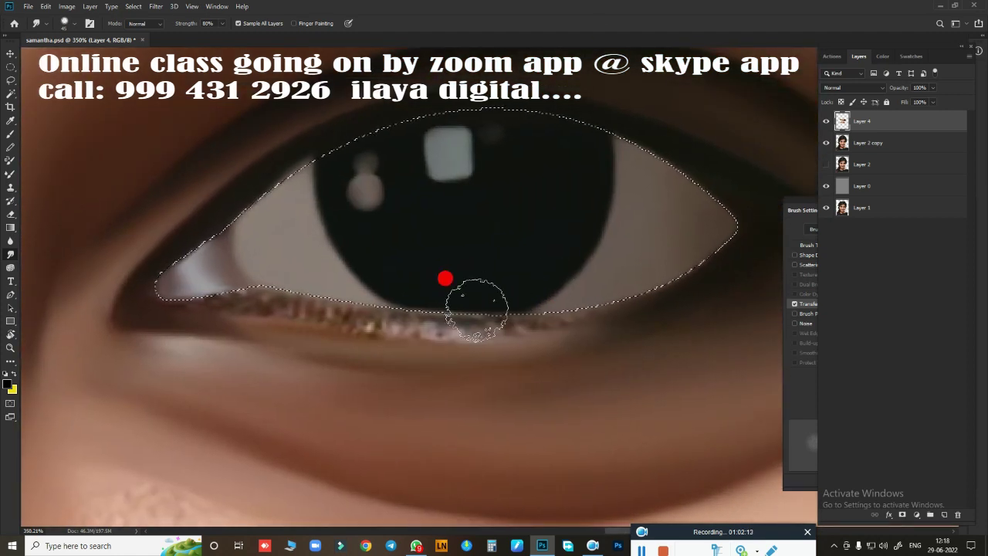
pyautogui.hscroll(2, 470, 304)
pyautogui.moveTo(283, 147)
pyautogui.mouseDown()
pyautogui.moveTo(395, 117)
pyautogui.moveTo(626, 172)
pyautogui.moveTo(661, 233)
pyautogui.moveTo(613, 171)
pyautogui.moveTo(704, 241)
pyautogui.moveTo(552, 311)
pyautogui.moveTo(448, 331)
pyautogui.moveTo(678, 288)
pyautogui.moveTo(216, 251)
pyautogui.moveTo(331, 239)
pyautogui.moveTo(489, 274)
pyautogui.moveTo(440, 268)
pyautogui.moveTo(600, 273)
pyautogui.moveTo(329, 250)
pyautogui.moveTo(490, 276)
pyautogui.mouseUp()
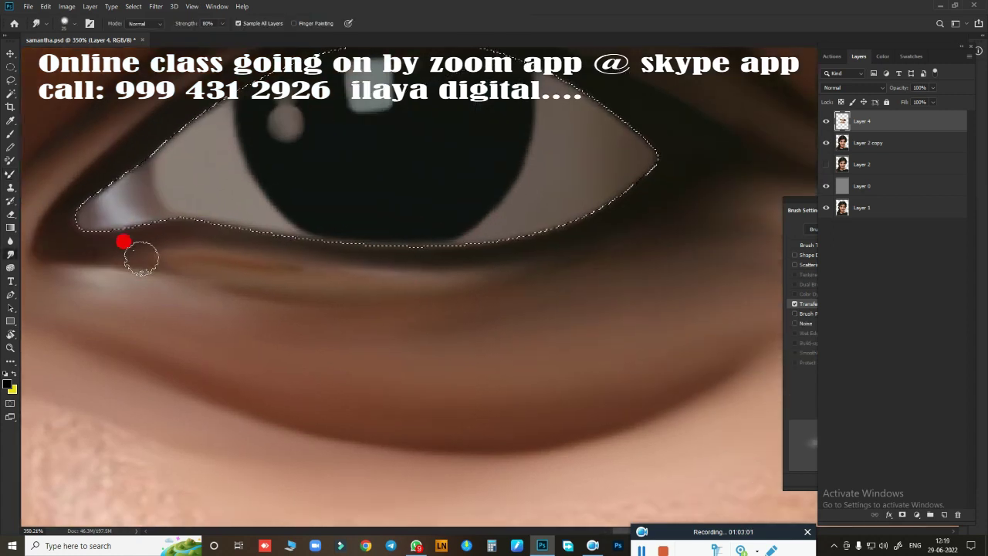
pyautogui.moveTo(125, 240); pyautogui.dragTo(500, 233)
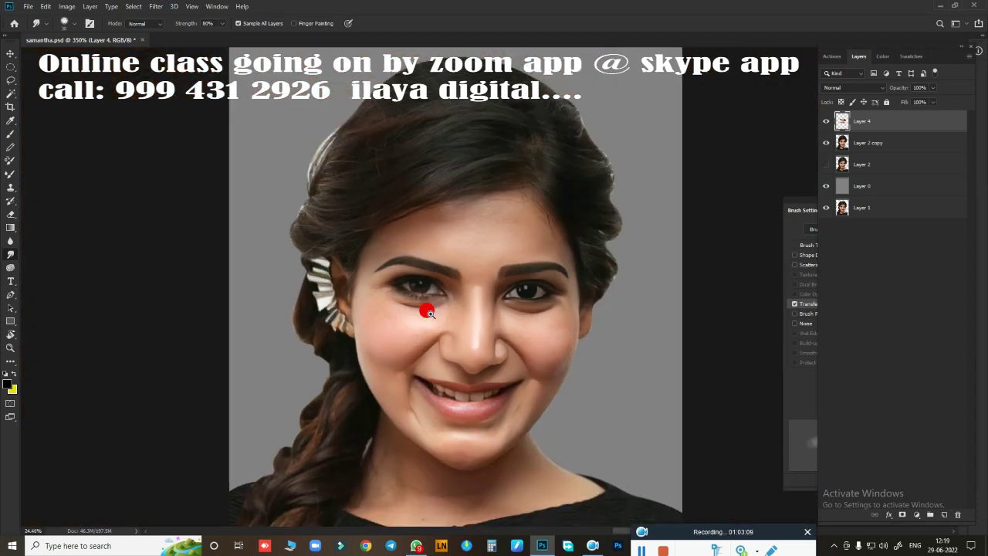
# Step: Smooth the cheek skin beside the nose with a Smudge brush of about 150-200
pyautogui.scroll(6, 598, 262)
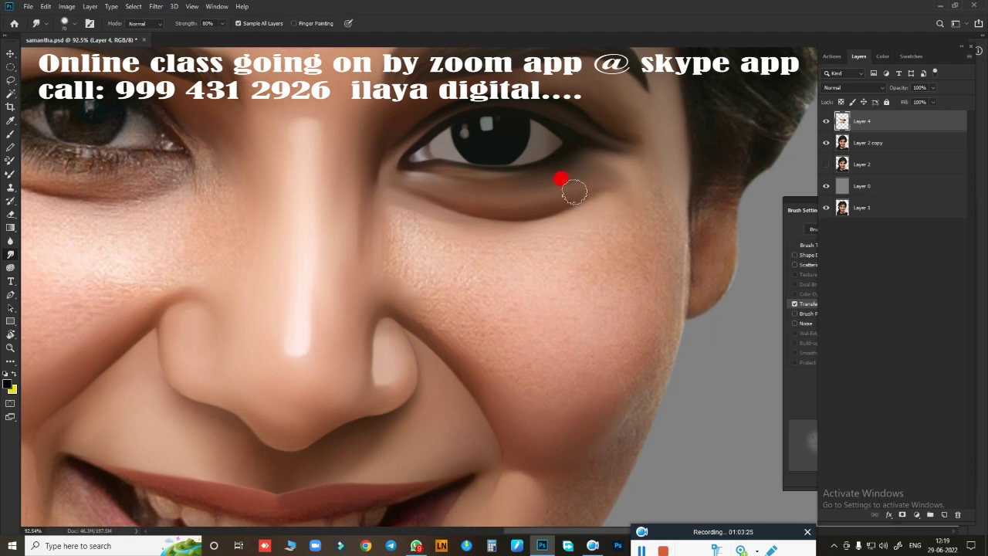
pyautogui.scroll(-5, 587, 202)
pyautogui.scroll(4, 591, 238)
pyautogui.scroll(1, 571, 278)
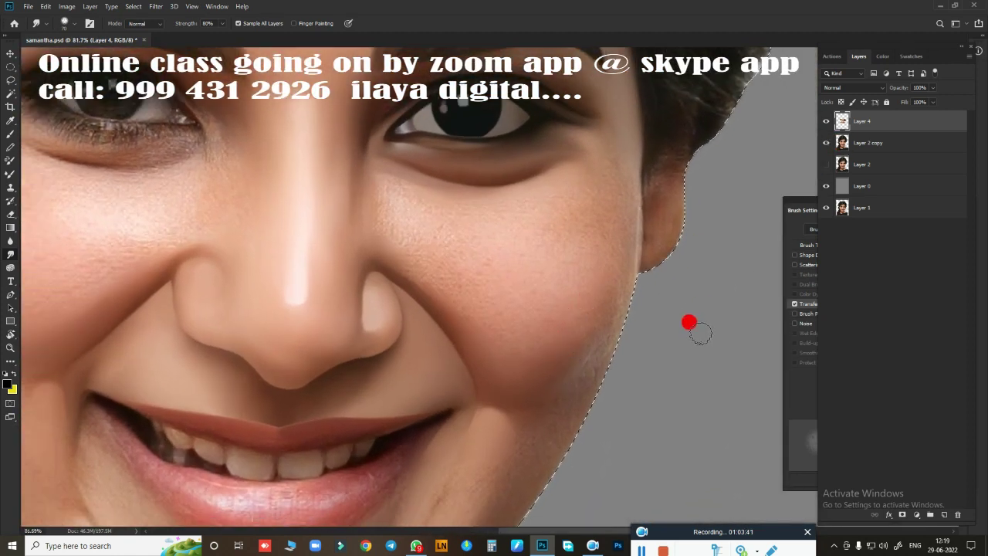
pyautogui.scroll(2, 598, 247)
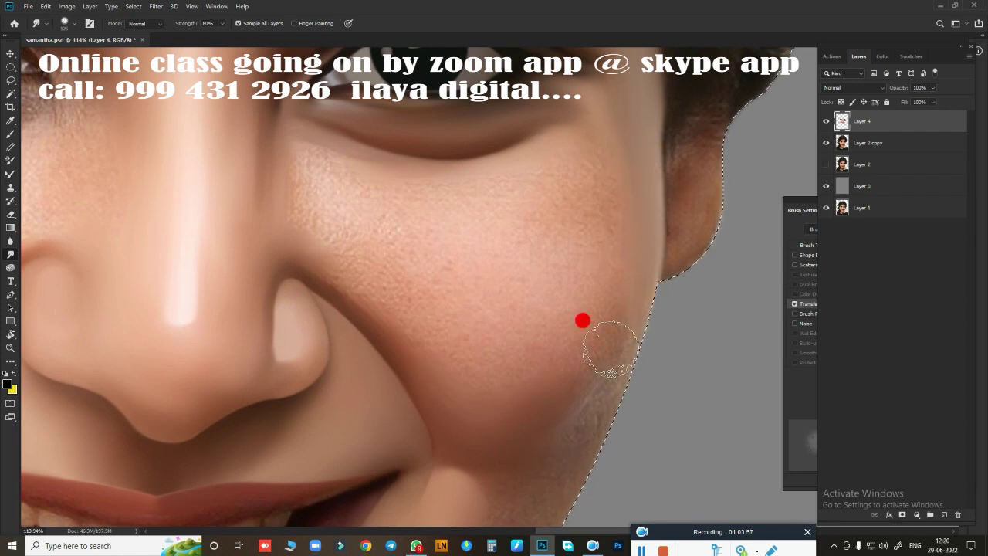
pyautogui.scroll(-3, 582, 320)
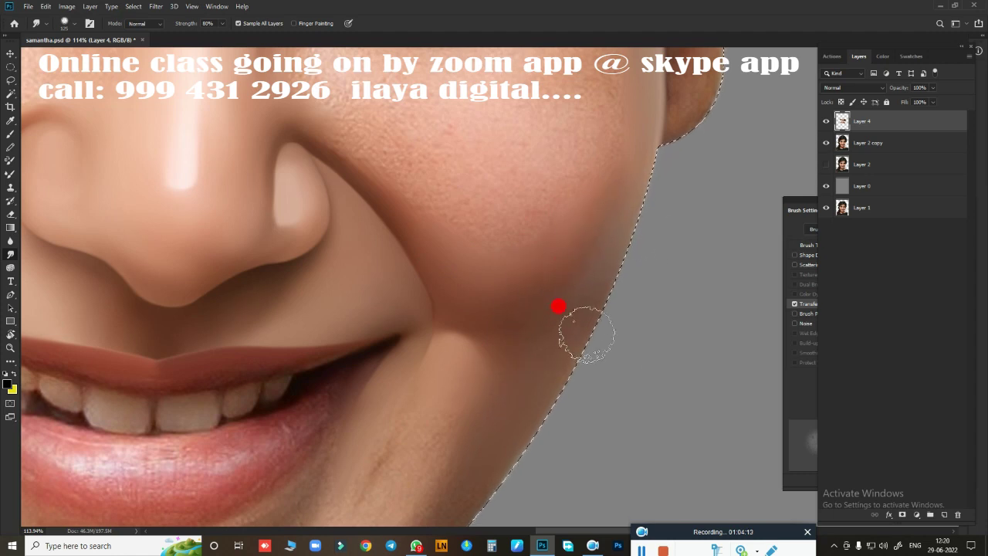
pyautogui.press(']')
pyautogui.press(']')
pyautogui.press(']')
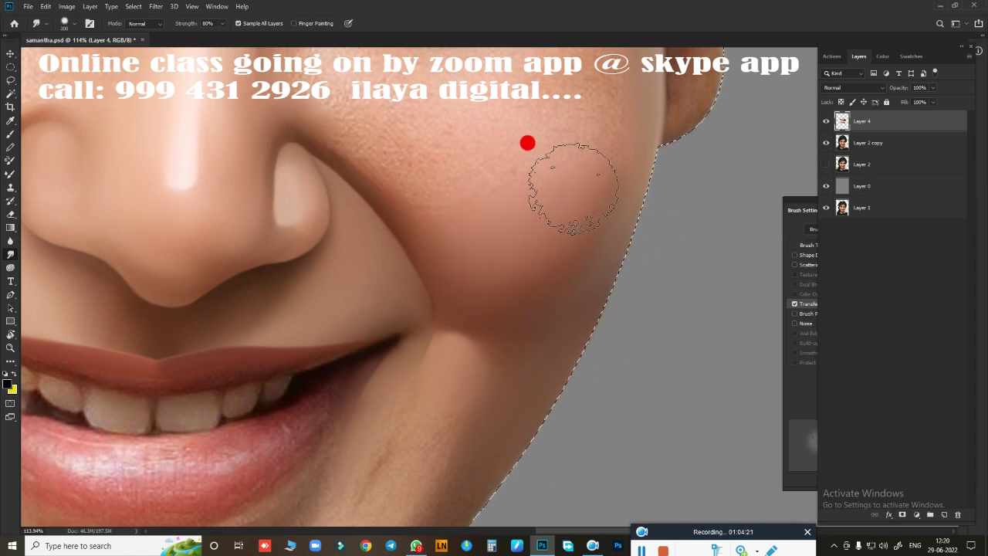
pyautogui.press('[')
pyautogui.press('[')
pyautogui.moveTo(532, 223); pyautogui.dragTo(567, 363)
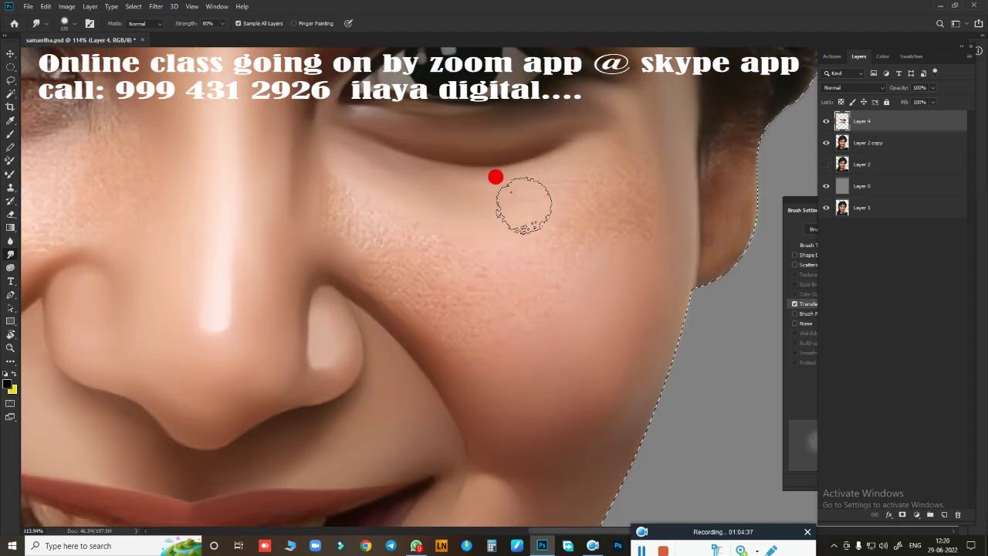
pyautogui.press(']')
pyautogui.press(']')
pyautogui.press(']')
pyautogui.press('[')
pyautogui.press('[')
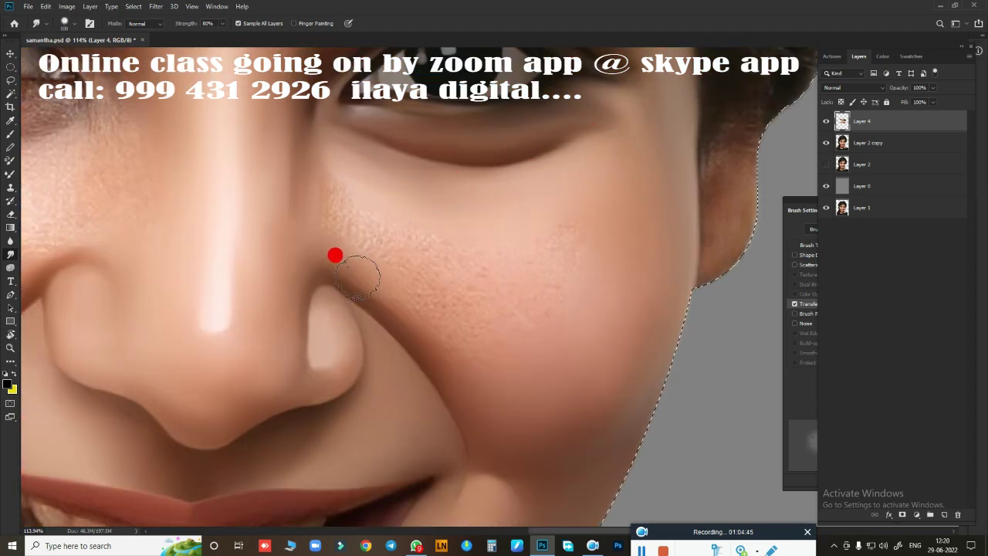
pyautogui.moveTo(432, 337); pyautogui.dragTo(345, 250)
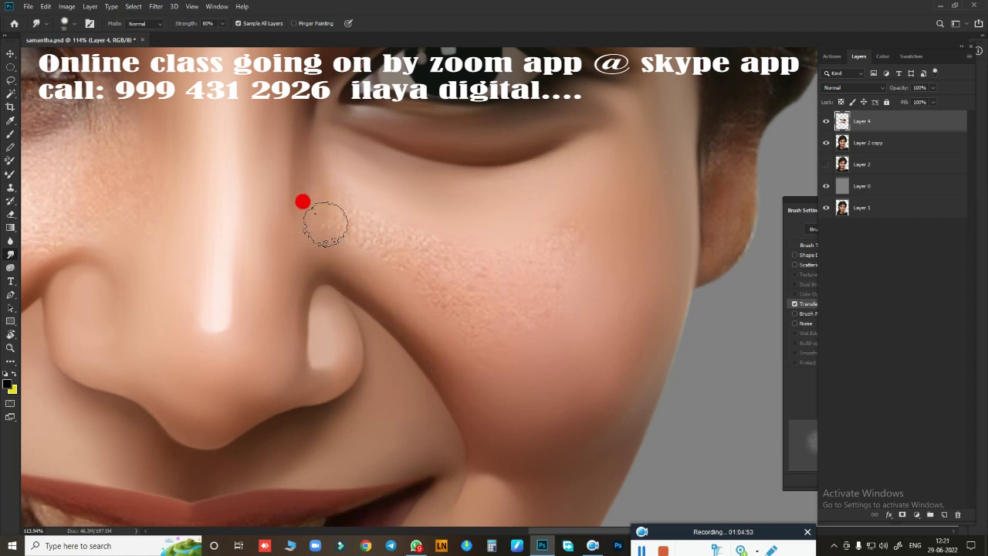
# Step: Smudge away the cheek pore texture below the eye, varying brush size between about 90 and 300
pyautogui.press(']')
pyautogui.press(']')
pyautogui.press(']')
pyautogui.moveTo(569, 265); pyautogui.dragTo(529, 316)
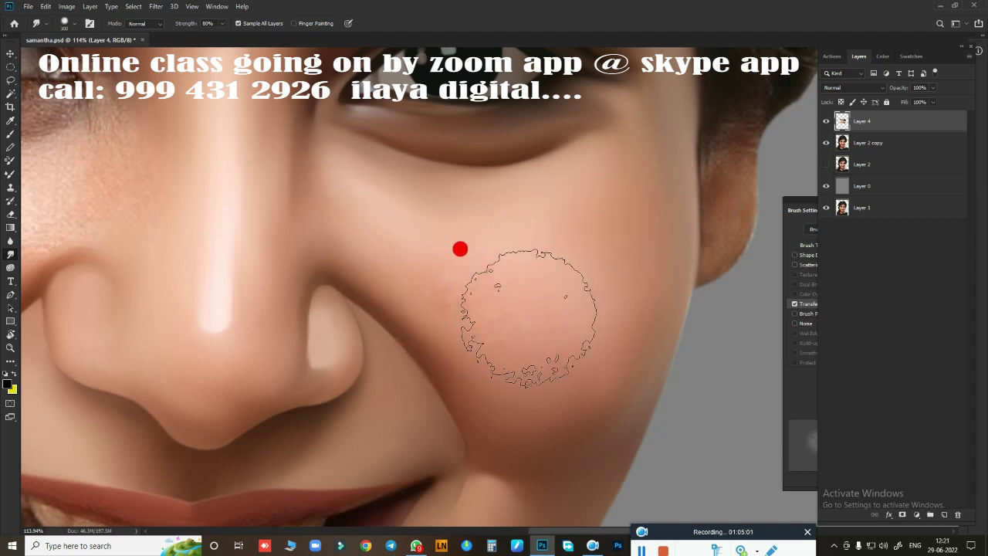
pyautogui.press('[')
pyautogui.press('[')
pyautogui.scroll(-2, 528, 316)
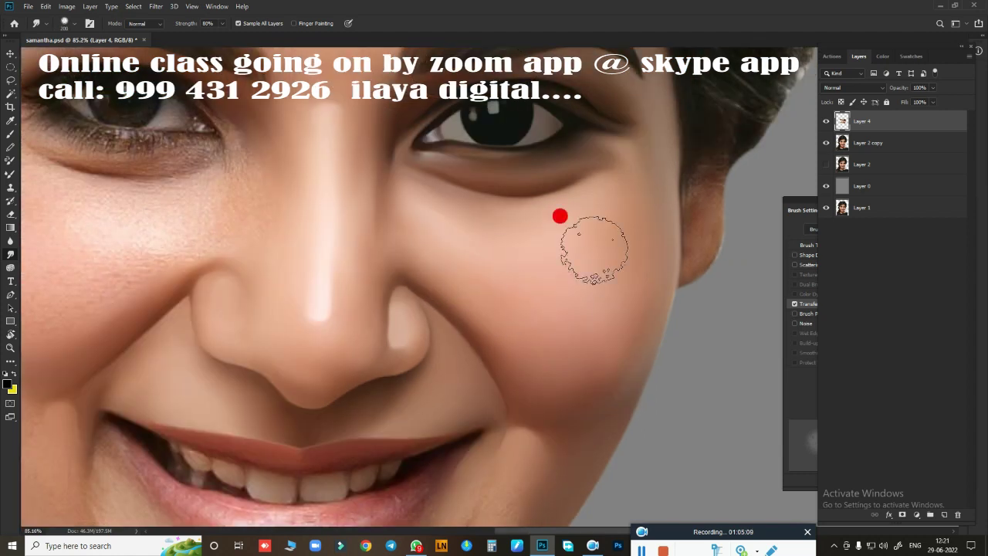
pyautogui.press(']')
pyautogui.scroll(-4, 589, 351)
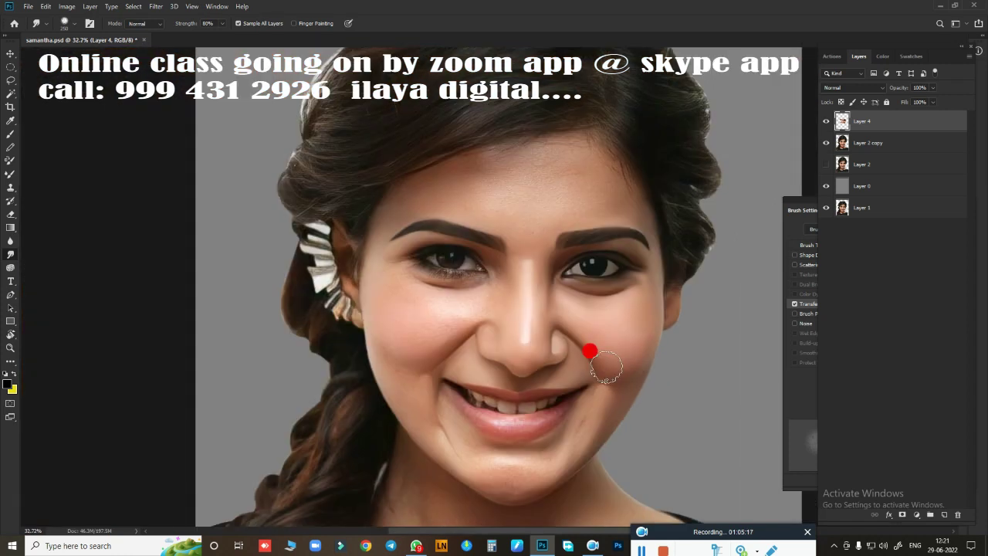
pyautogui.scroll(4, 589, 351)
pyautogui.press('[')
pyautogui.press('[')
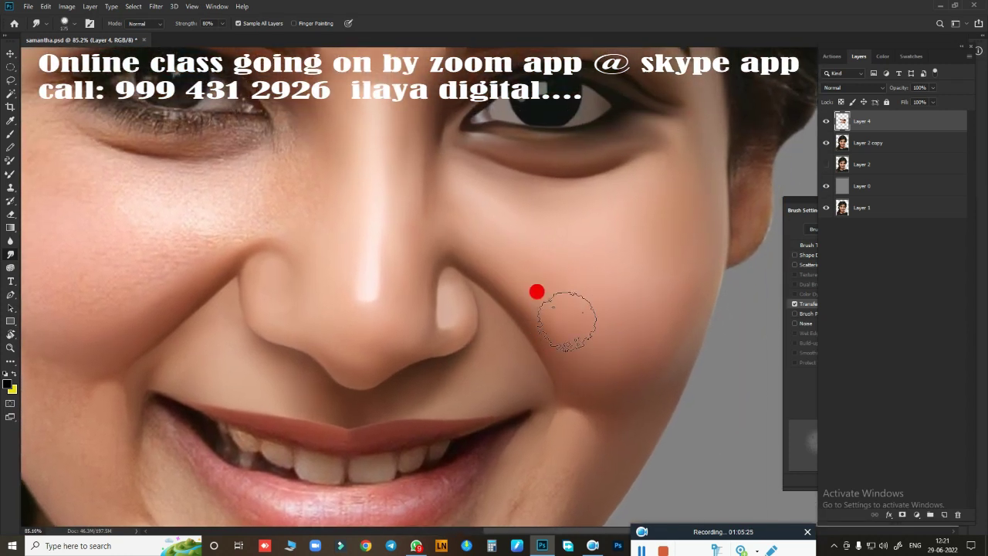
pyautogui.press('[')
pyautogui.press('[')
pyautogui.press('[')
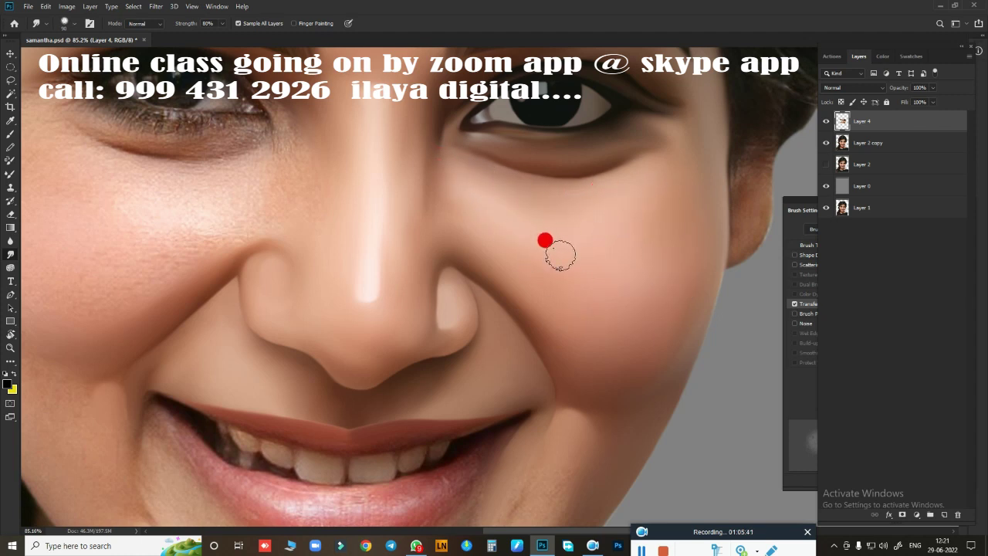
pyautogui.scroll(-3, 644, 343)
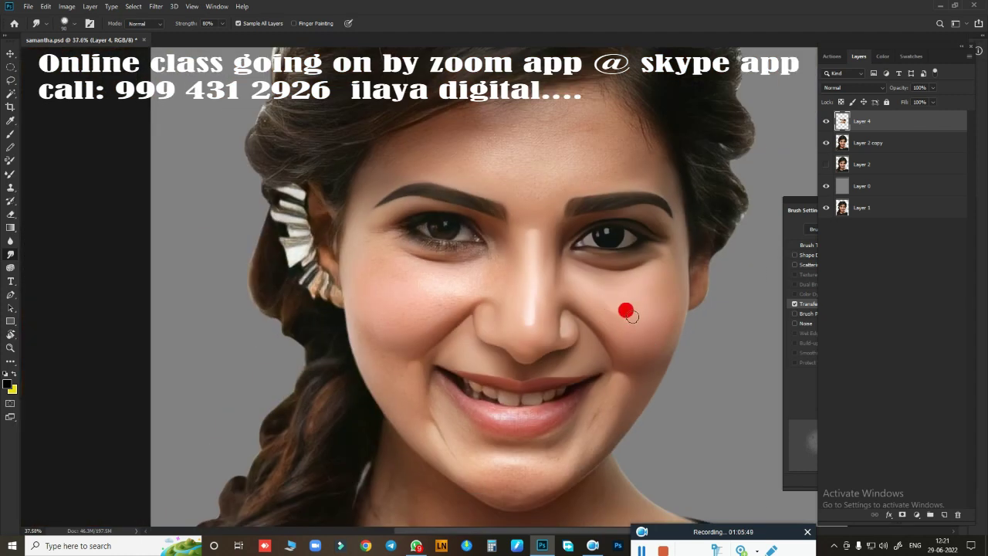
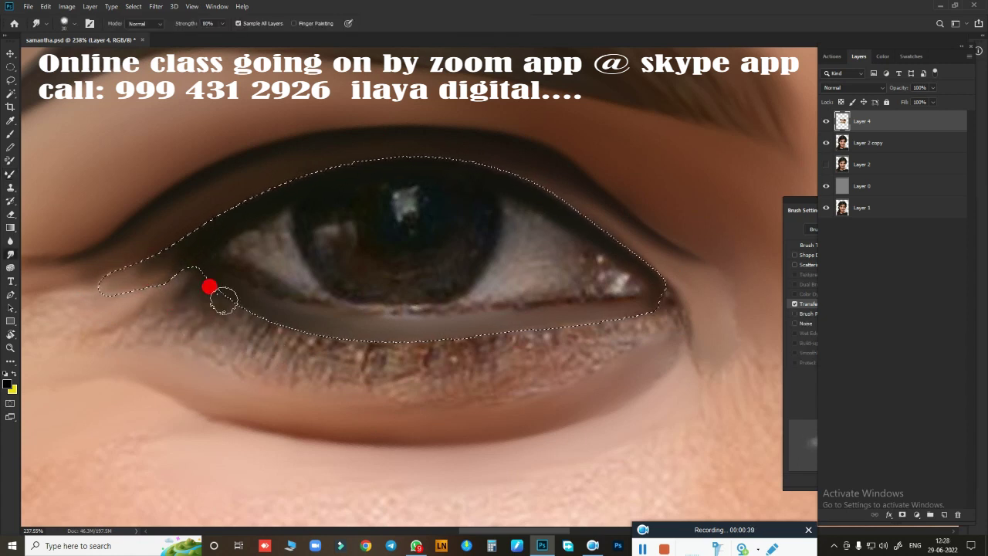
# Step: Smudge the lower-eyelid lashes and under-eye skin on Layer 4 smooth, then deselect
pyautogui.moveTo(223, 300); pyautogui.dragTo(640, 316)
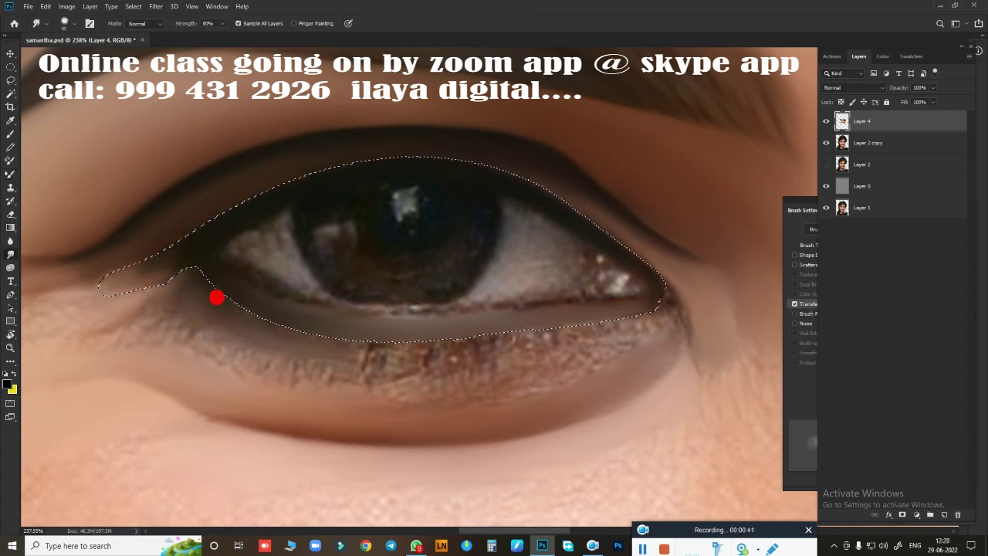
pyautogui.moveTo(200, 300)
pyautogui.mouseDown()
pyautogui.moveTo(95, 306)
pyautogui.moveTo(133, 283)
pyautogui.mouseUp()
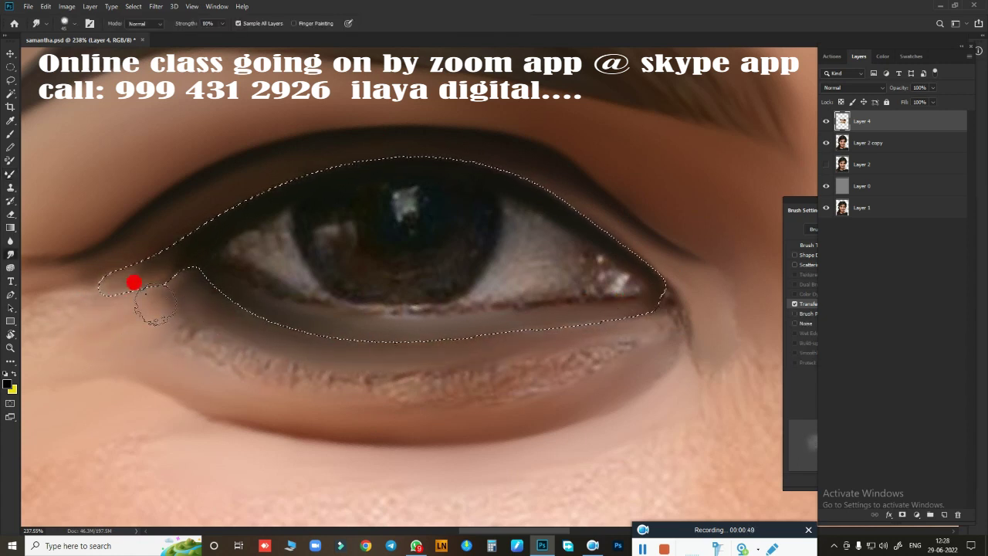
pyautogui.moveTo(120, 357)
pyautogui.mouseDown()
pyautogui.moveTo(66, 332)
pyautogui.moveTo(166, 278)
pyautogui.mouseUp()
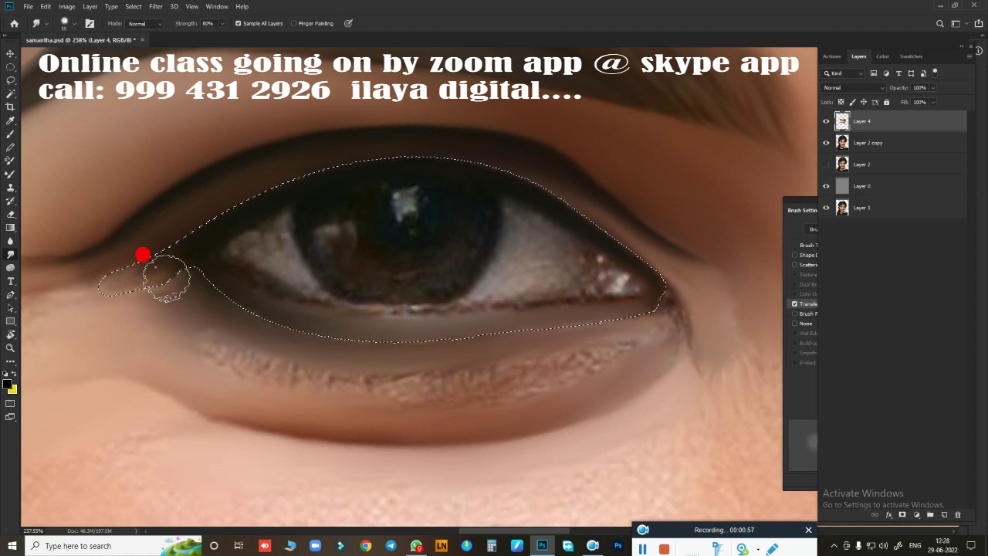
pyautogui.moveTo(175, 334)
pyautogui.mouseDown()
pyautogui.moveTo(503, 379)
pyautogui.moveTo(452, 391)
pyautogui.mouseUp()
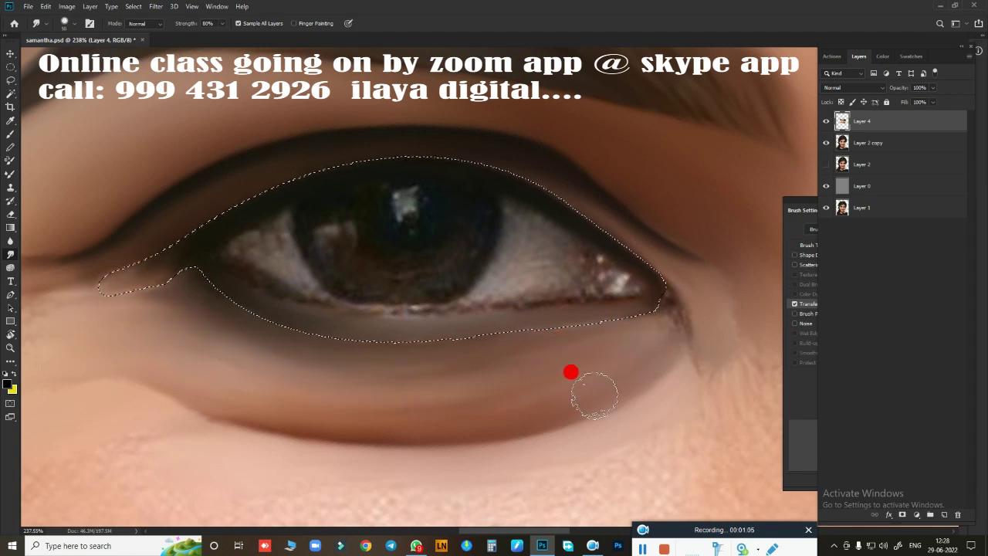
pyautogui.moveTo(594, 395); pyautogui.dragTo(125, 380)
pyautogui.moveTo(491, 353); pyautogui.dragTo(193, 331)
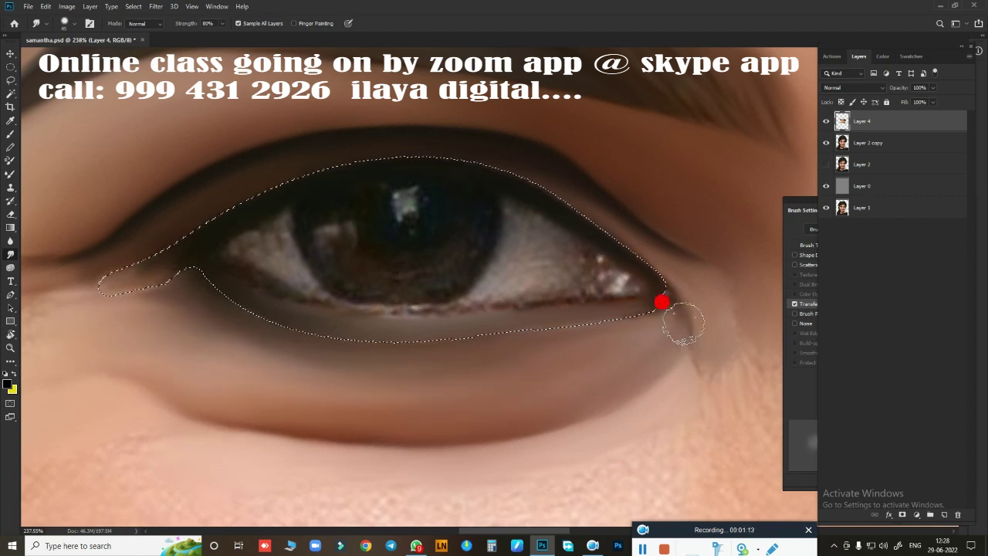
pyautogui.hotkey('ctrl', 'd')
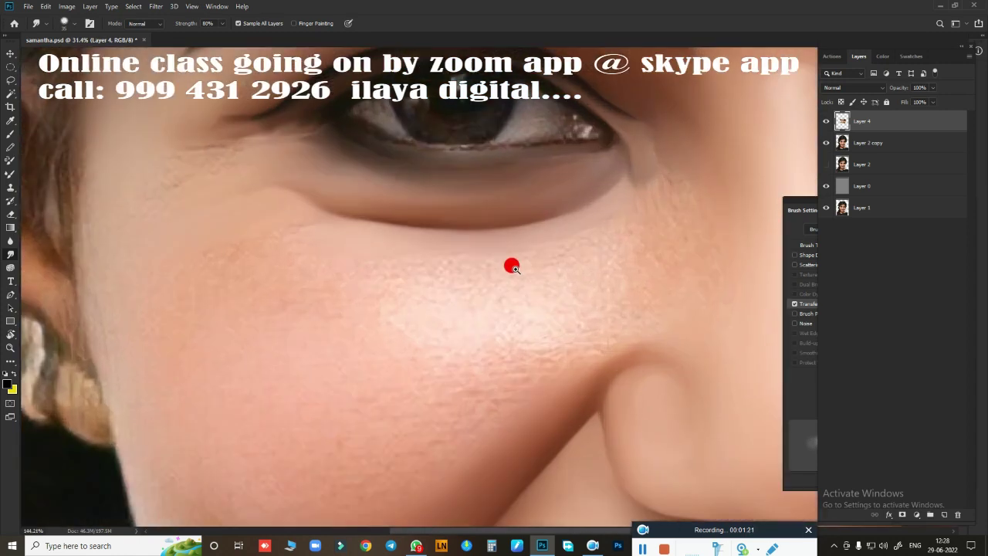
pyautogui.scroll(3, 433, 328)
# Step: Select a circle around the iris and smudge the pupil area inside it smooth
pyautogui.press('m')
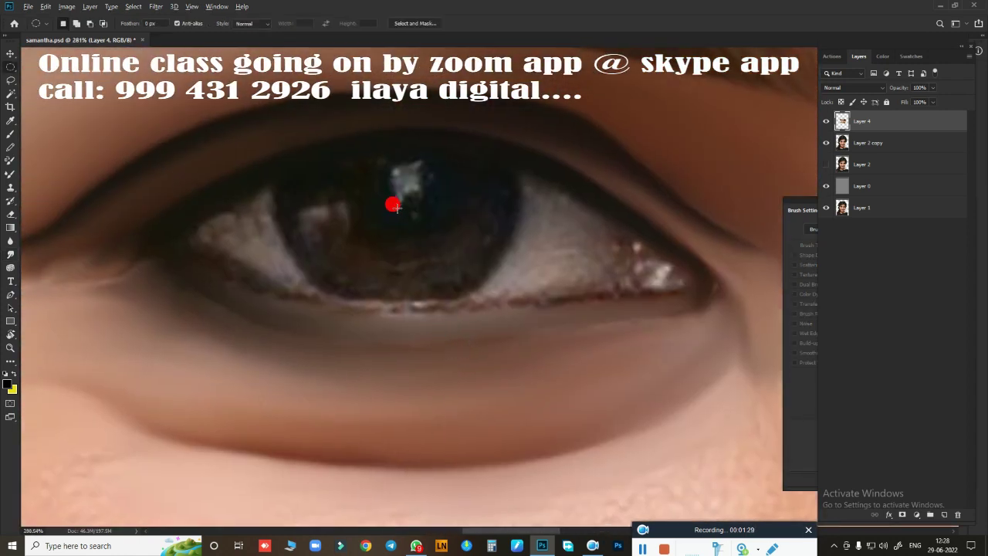
pyautogui.click(826, 121)
pyautogui.moveTo(398, 214)
pyautogui.mouseDown()
pyautogui.moveTo(504, 294)
pyautogui.moveTo(469, 292)
pyautogui.mouseUp()
pyautogui.press('r')
pyautogui.click(826, 121)
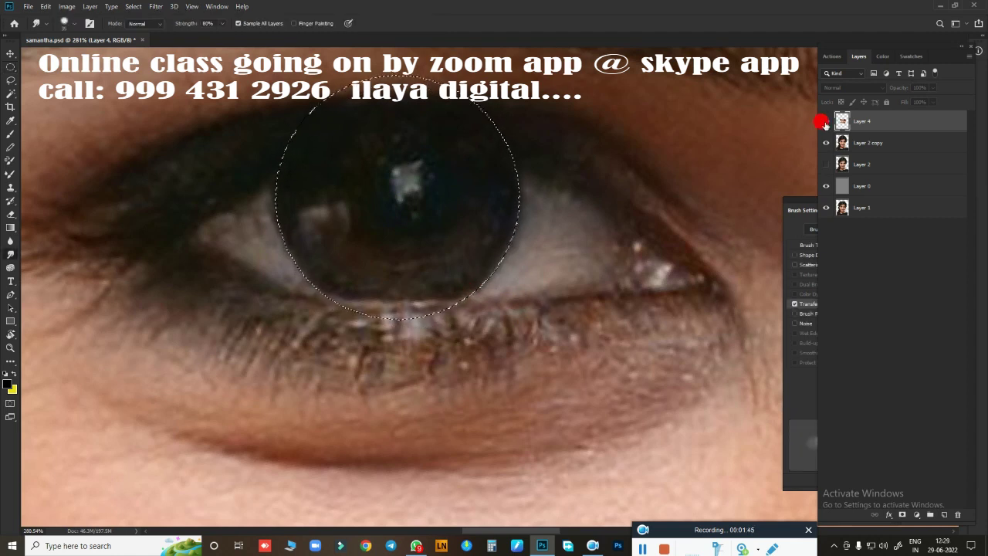
pyautogui.moveTo(452, 242)
pyautogui.mouseDown()
pyautogui.moveTo(443, 194)
pyautogui.moveTo(403, 182)
pyautogui.moveTo(319, 192)
pyautogui.moveTo(375, 175)
pyautogui.moveTo(470, 260)
pyautogui.moveTo(410, 270)
pyautogui.moveTo(441, 229)
pyautogui.moveTo(381, 238)
pyautogui.moveTo(383, 278)
pyautogui.moveTo(332, 188)
pyautogui.mouseUp()
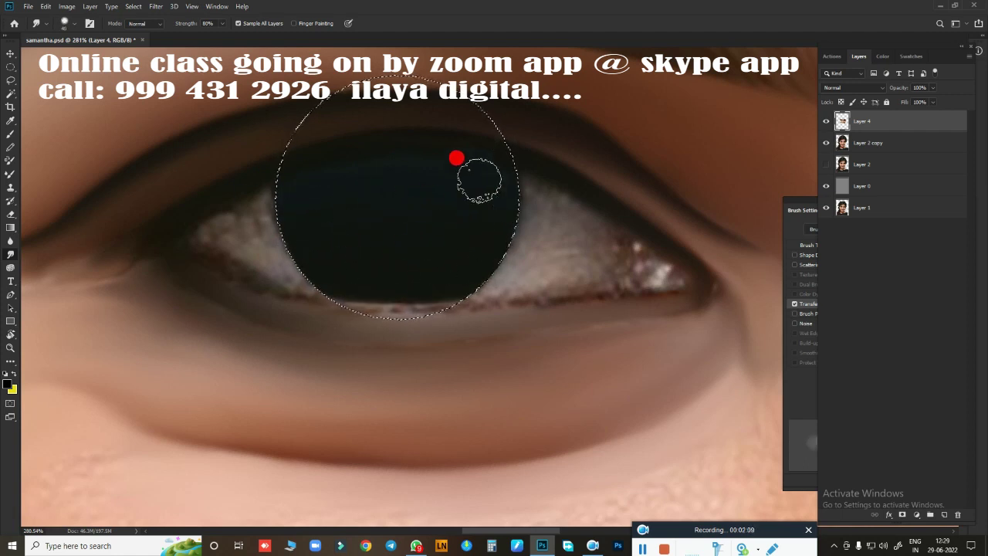
pyautogui.hotkey('ctrl', 'd')
pyautogui.scroll(-5, 470, 269)
pyautogui.scroll(2, 522, 247)
pyautogui.hotkey('ctrl', 'shift', 'd')
pyautogui.scroll(4, 522, 247)
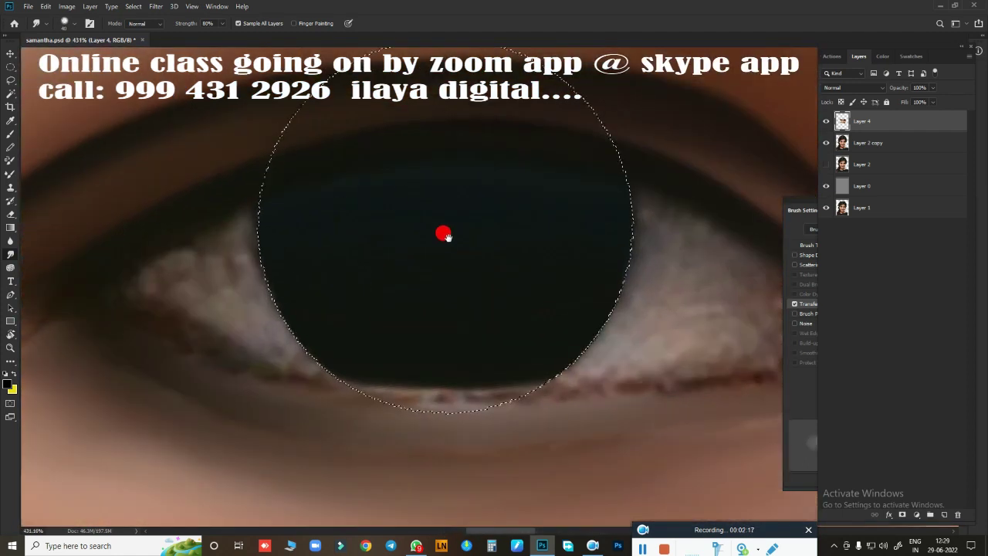
# Step: Blend the dark iris paint with the Mixer Brush and clean the iris edge by smudging
pyautogui.press('b')
pyautogui.moveTo(546, 226)
pyautogui.mouseDown()
pyautogui.moveTo(288, 201)
pyautogui.moveTo(250, 227)
pyautogui.moveTo(463, 289)
pyautogui.moveTo(304, 201)
pyautogui.moveTo(533, 324)
pyautogui.mouseUp()
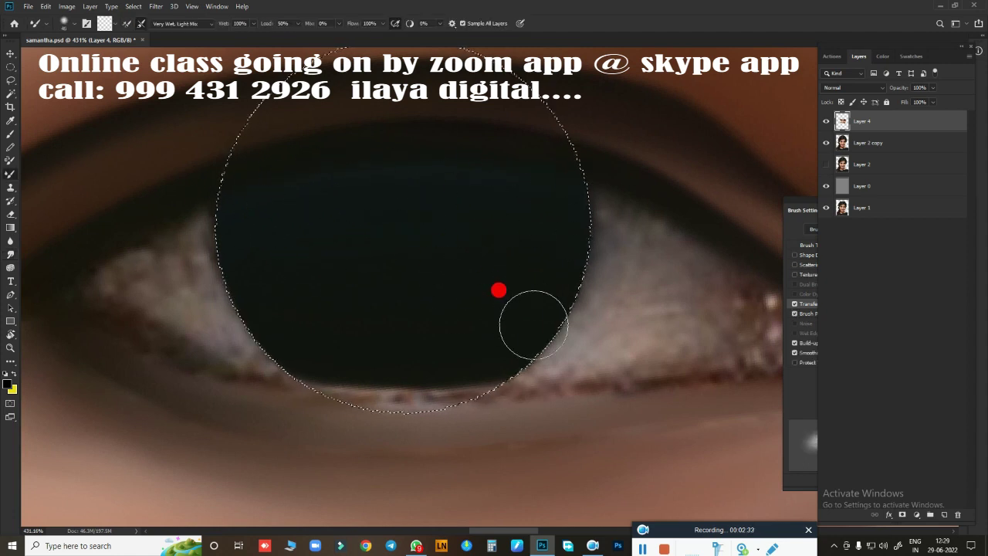
pyautogui.press('r')
pyautogui.moveTo(262, 307)
pyautogui.mouseDown()
pyautogui.moveTo(181, 242)
pyautogui.moveTo(180, 203)
pyautogui.moveTo(230, 300)
pyautogui.moveTo(572, 312)
pyautogui.moveTo(529, 317)
pyautogui.moveTo(608, 203)
pyautogui.moveTo(554, 282)
pyautogui.moveTo(551, 316)
pyautogui.moveTo(563, 245)
pyautogui.moveTo(228, 186)
pyautogui.moveTo(489, 319)
pyautogui.mouseUp()
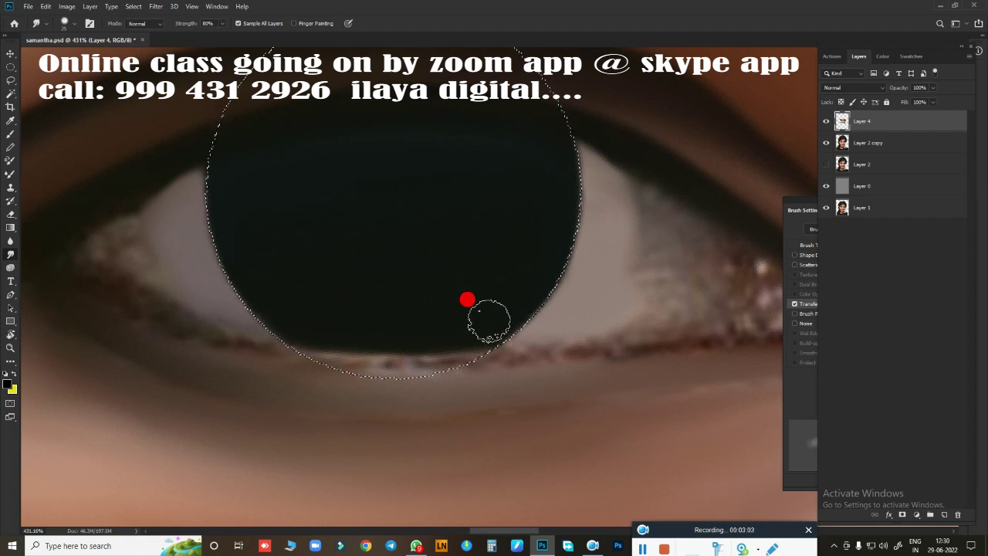
# Step: Paint a square catchlight on new Layer 5 and merge Layer 4 into it
pyautogui.click(826, 122)
pyautogui.hotkey('ctrl', 'shift', 'alt', 'n')
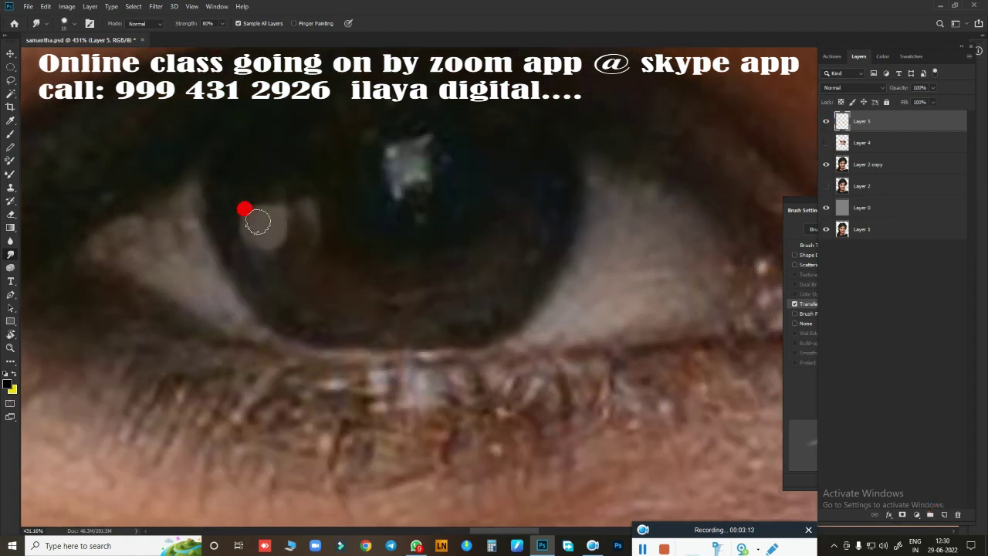
pyautogui.moveTo(399, 181)
pyautogui.mouseDown()
pyautogui.moveTo(419, 181)
pyautogui.moveTo(434, 161)
pyautogui.mouseUp()
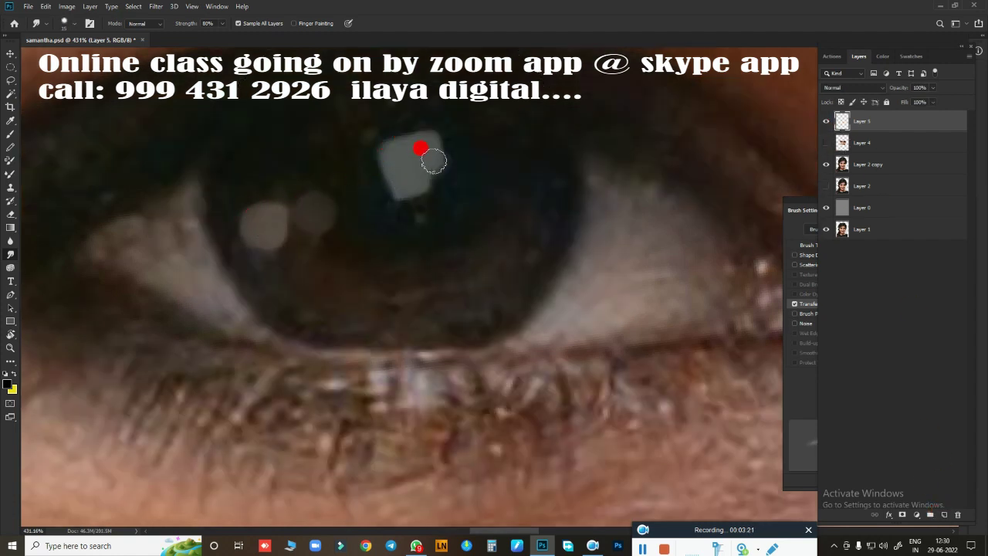
pyautogui.click(826, 143)
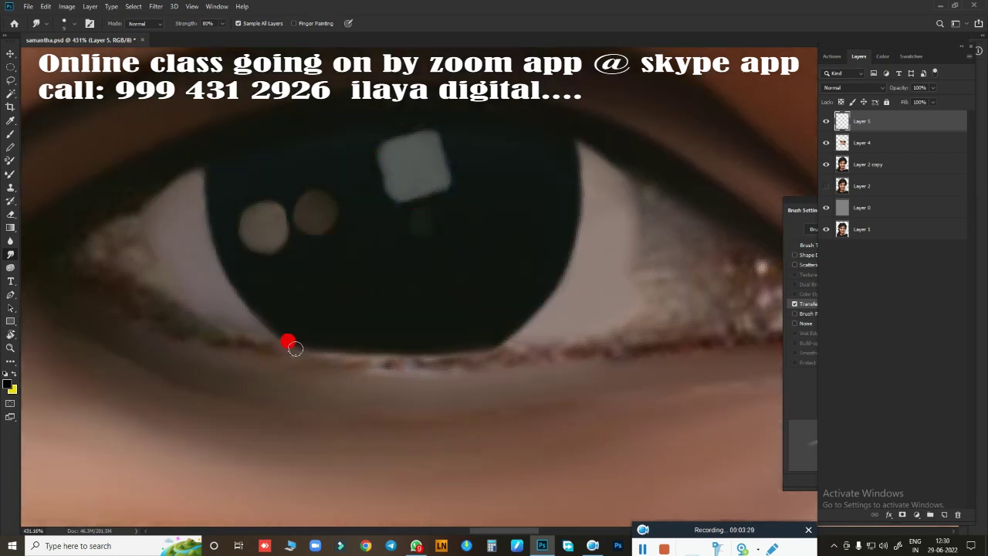
pyautogui.moveTo(386, 178); pyautogui.dragTo(448, 173)
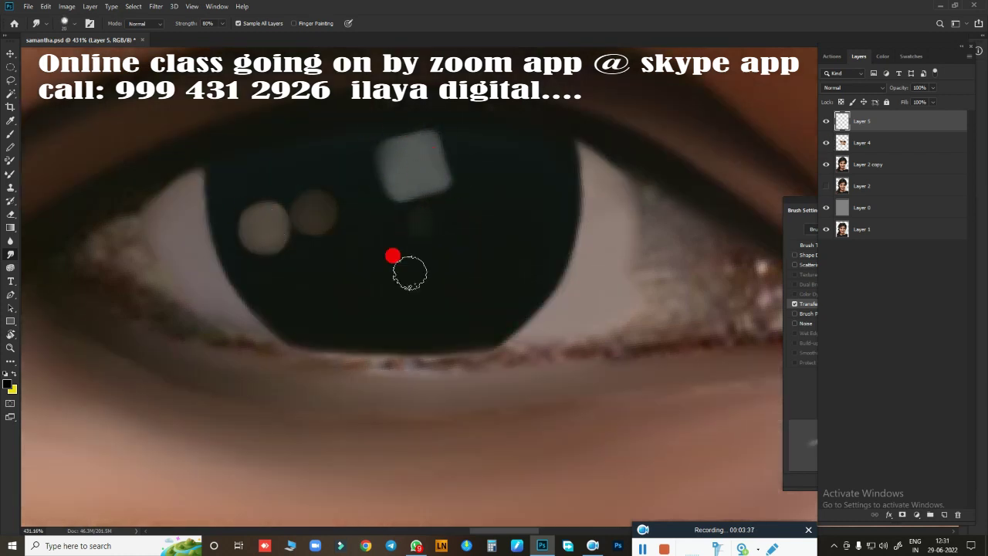
pyautogui.keyDown('shift'); pyautogui.click(875, 145); pyautogui.keyUp('shift')
pyautogui.hotkey('ctrl', 'e')
pyautogui.scroll(-5, 448, 302)
# Step: Trace a Pen path around the eye opening along the upper lid and outer corner
pyautogui.scroll(3, 459, 275)
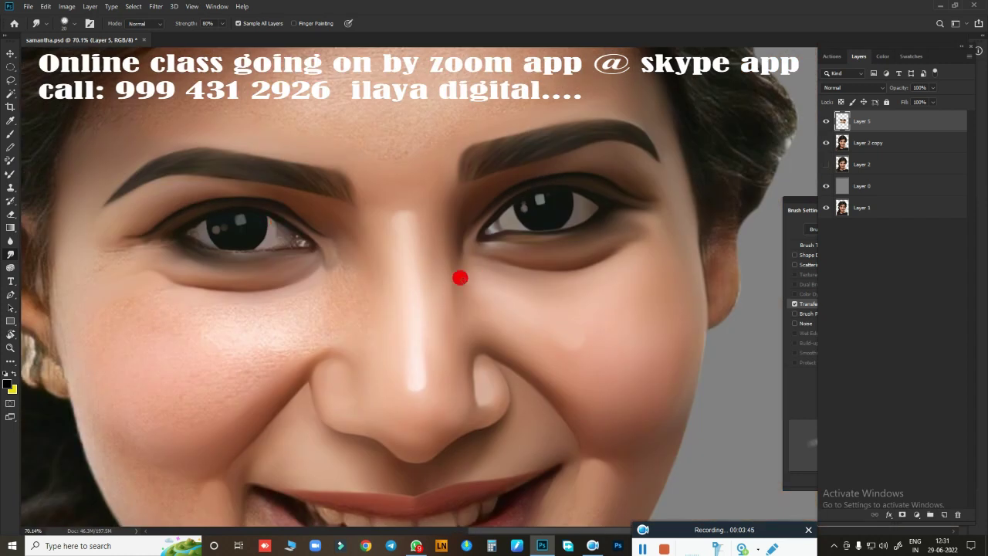
pyautogui.scroll(2, 511, 275)
pyautogui.click(826, 121)
pyautogui.press('p')
pyautogui.scroll(-2, 430, 302)
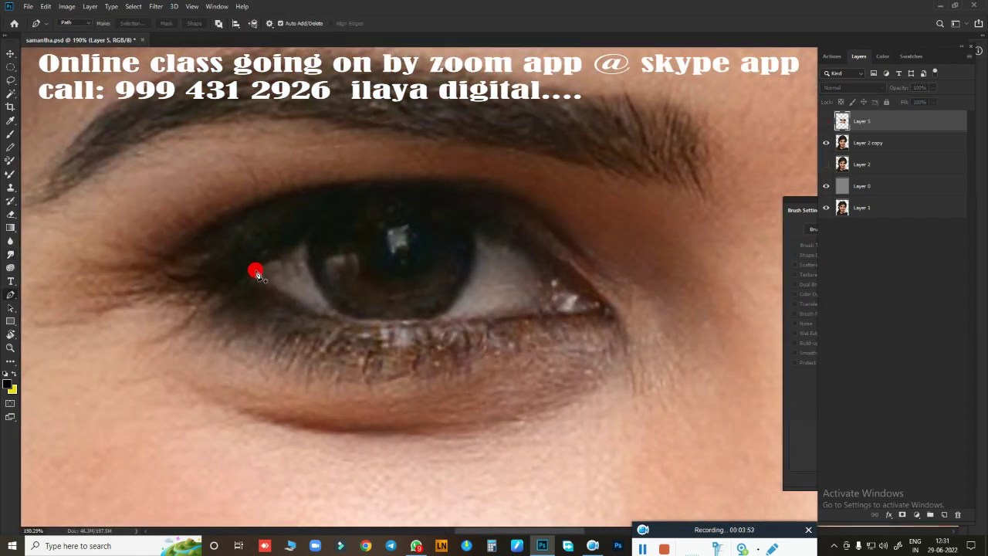
pyautogui.scroll(3, 421, 275)
pyautogui.moveTo(423, 276); pyautogui.dragTo(467, 227)
pyautogui.click(251, 213)
pyautogui.scroll(-3, 263, 231)
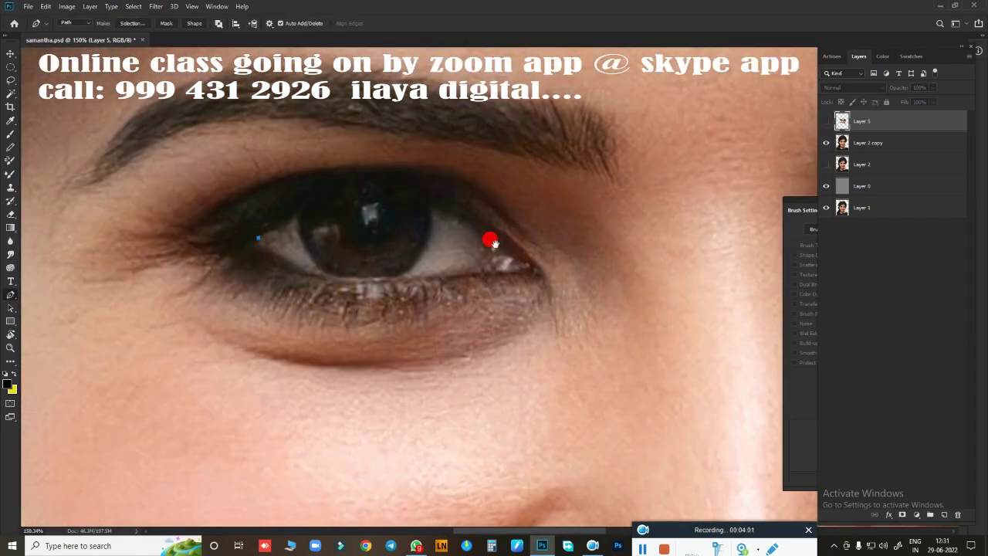
pyautogui.scroll(3, 526, 256)
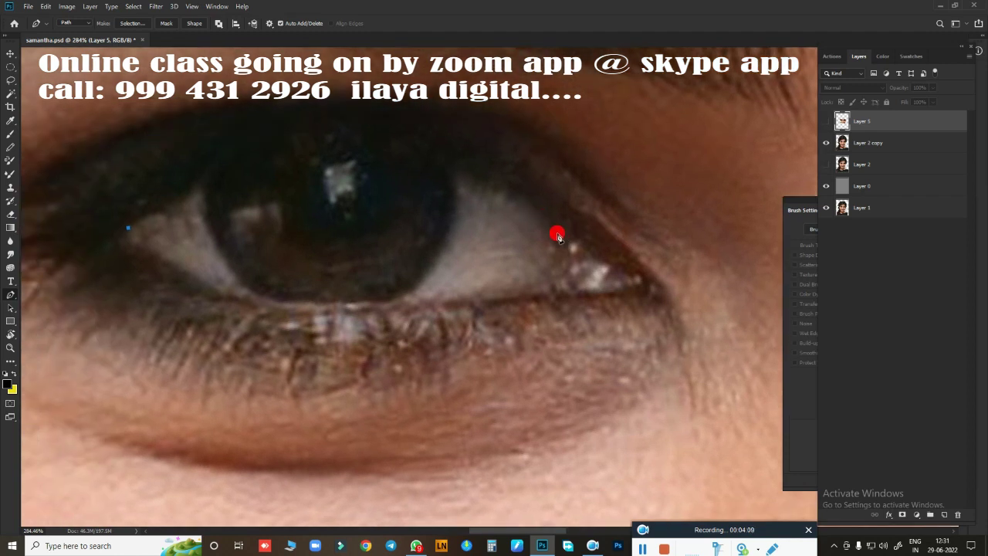
pyautogui.moveTo(558, 233); pyautogui.dragTo(758, 425)
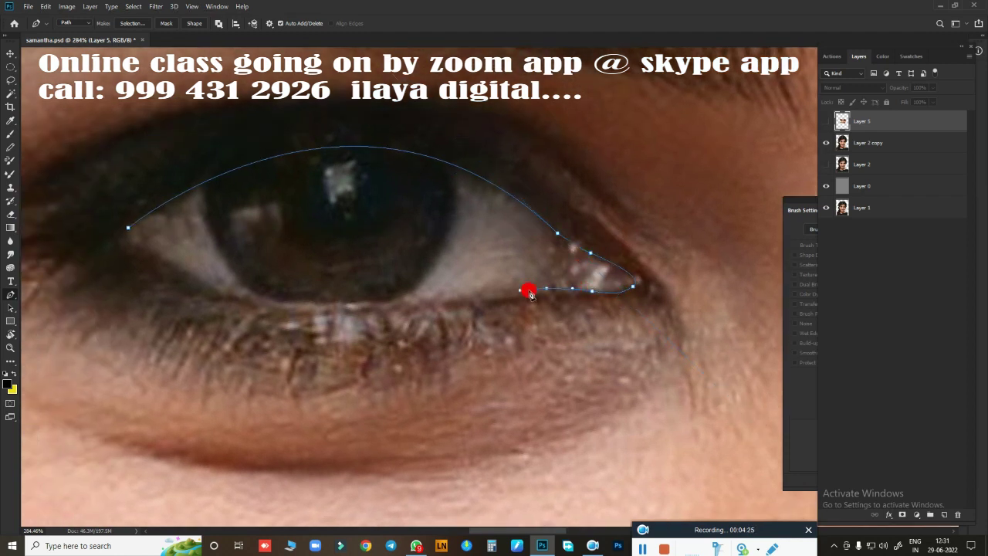
pyautogui.moveTo(530, 293); pyautogui.dragTo(658, 202)
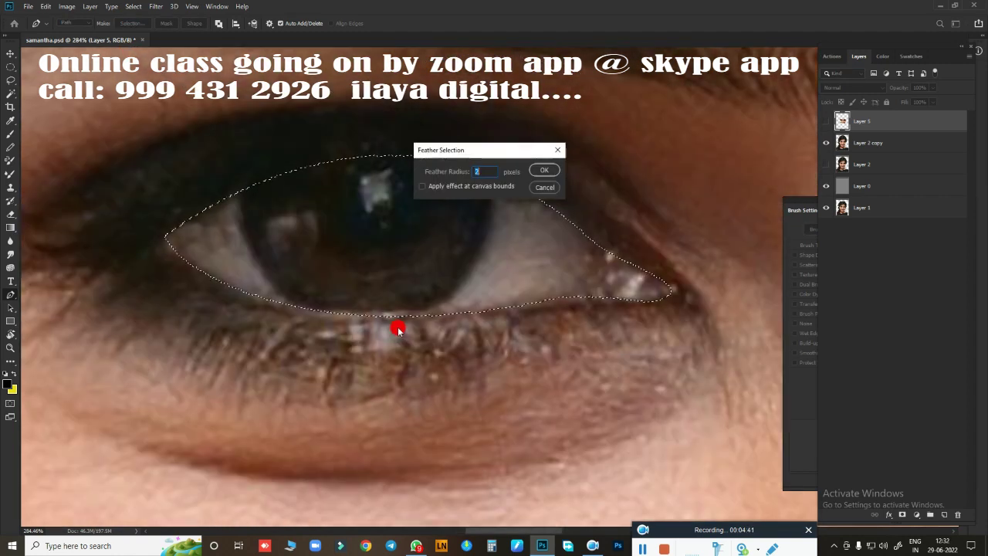
# Step: Smudge the speckled eye white and inner eye corner clean and bright
pyautogui.press('r')
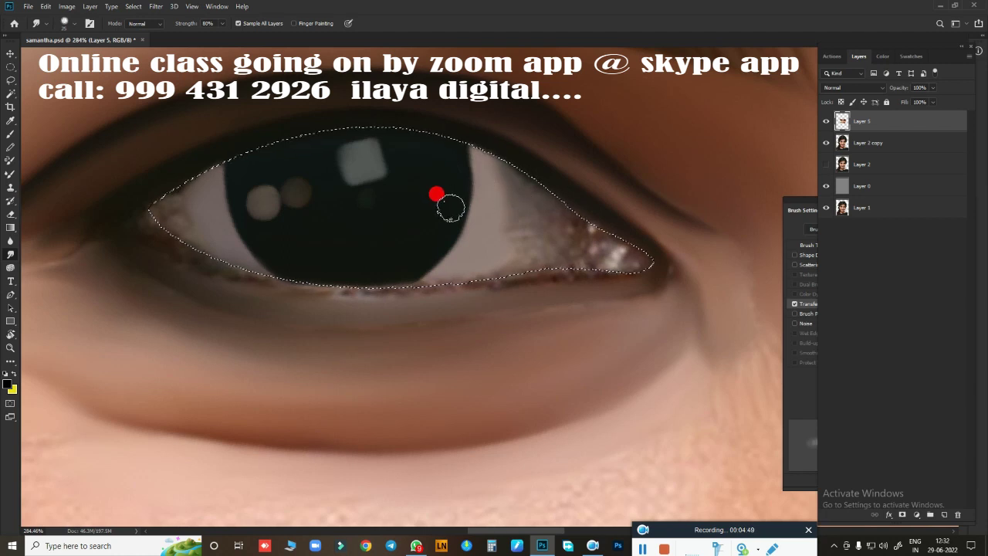
pyautogui.moveTo(506, 196)
pyautogui.mouseDown()
pyautogui.moveTo(514, 165)
pyautogui.moveTo(454, 292)
pyautogui.mouseUp()
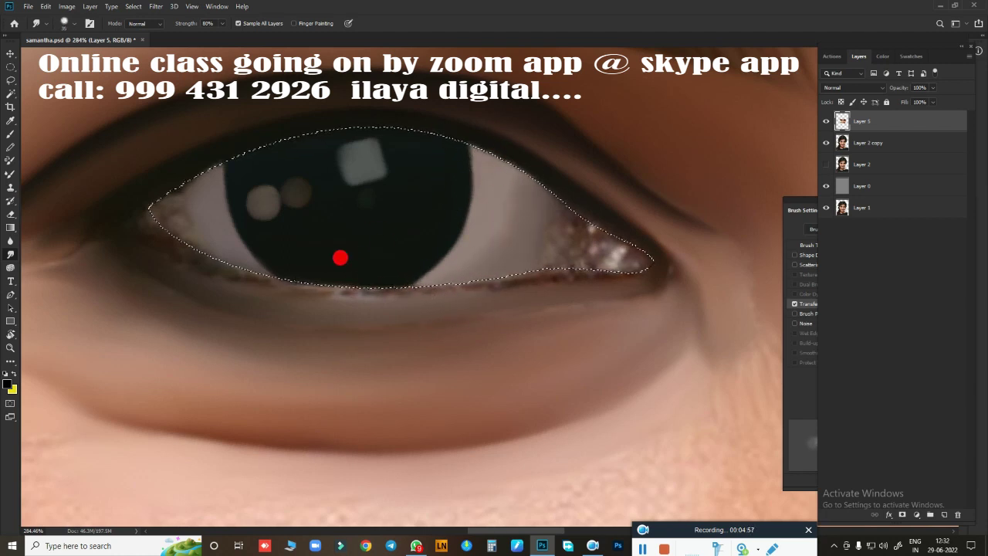
pyautogui.moveTo(507, 183)
pyautogui.mouseDown()
pyautogui.moveTo(435, 280)
pyautogui.moveTo(545, 229)
pyautogui.mouseUp()
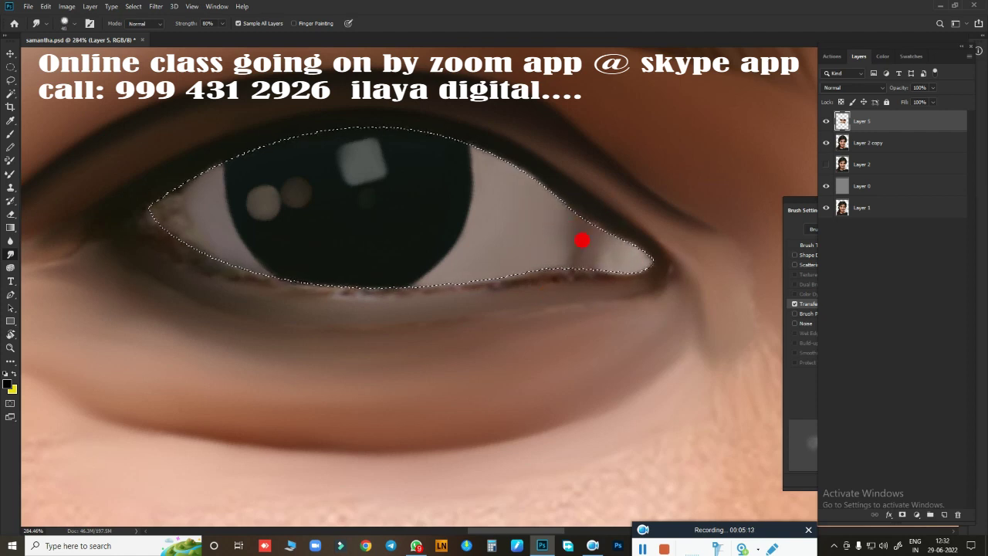
pyautogui.moveTo(528, 227); pyautogui.dragTo(536, 228)
pyautogui.moveTo(165, 231); pyautogui.dragTo(211, 293)
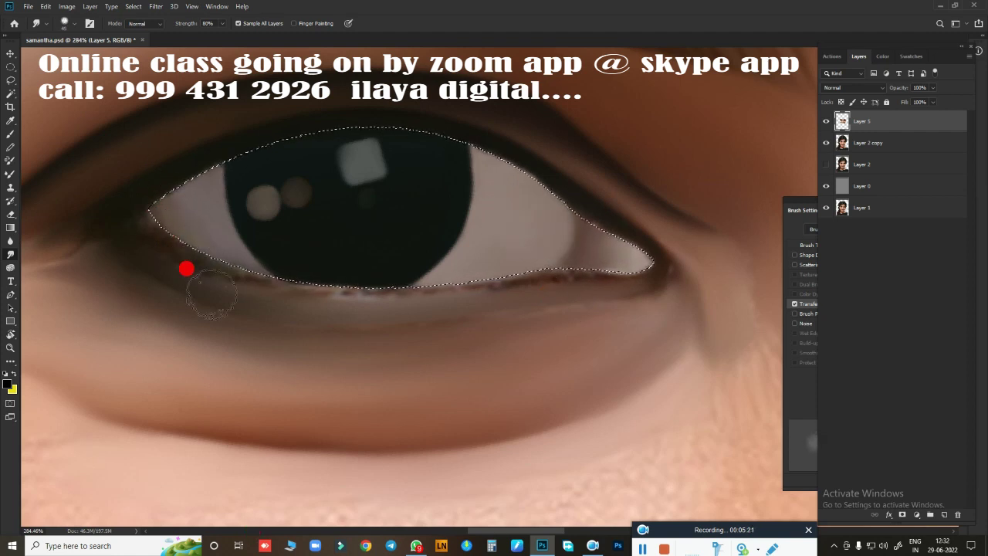
pyautogui.moveTo(145, 299); pyautogui.dragTo(158, 234)
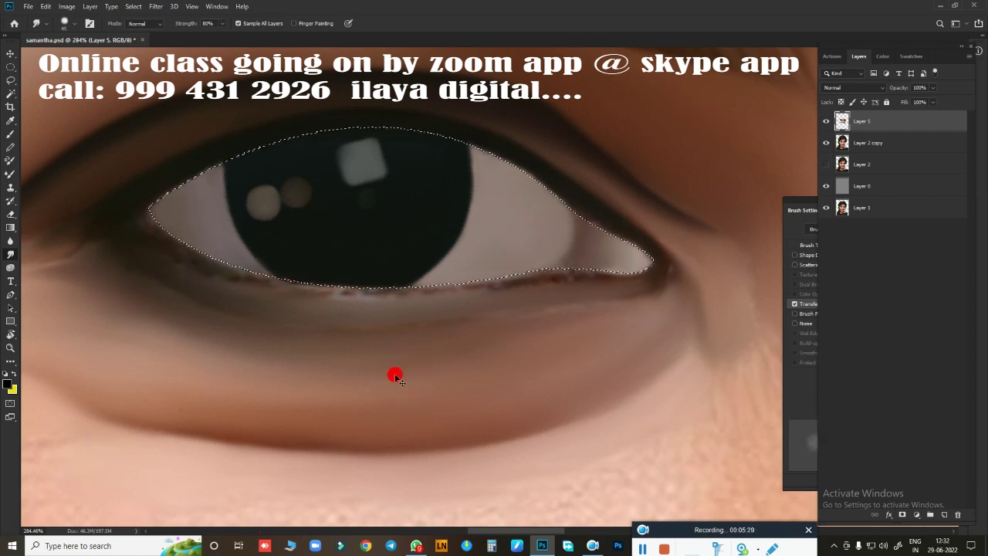
# Step: Darken and smooth the lower eyelid line toward the outer corner with the Mixer Brush
pyautogui.press('b')
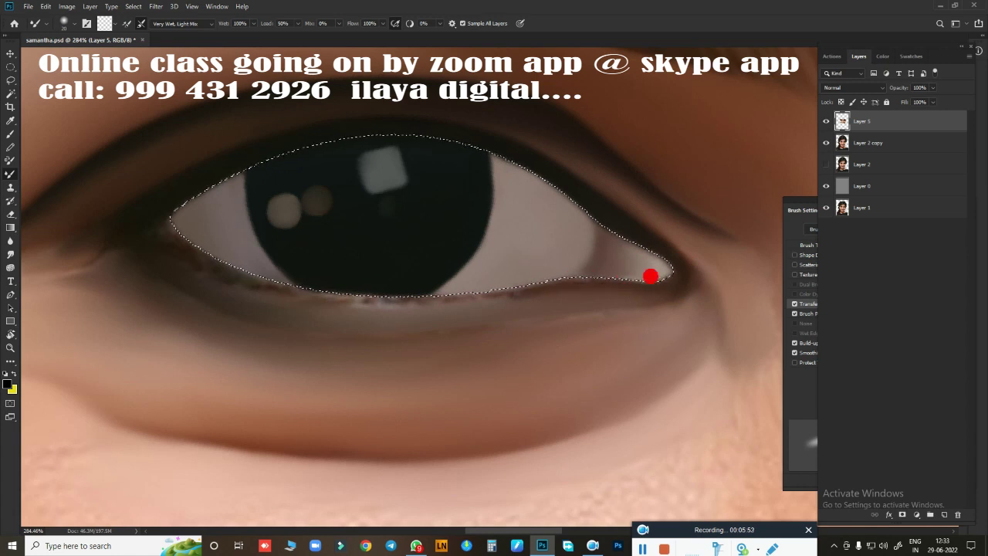
pyautogui.moveTo(141, 231); pyautogui.dragTo(498, 301)
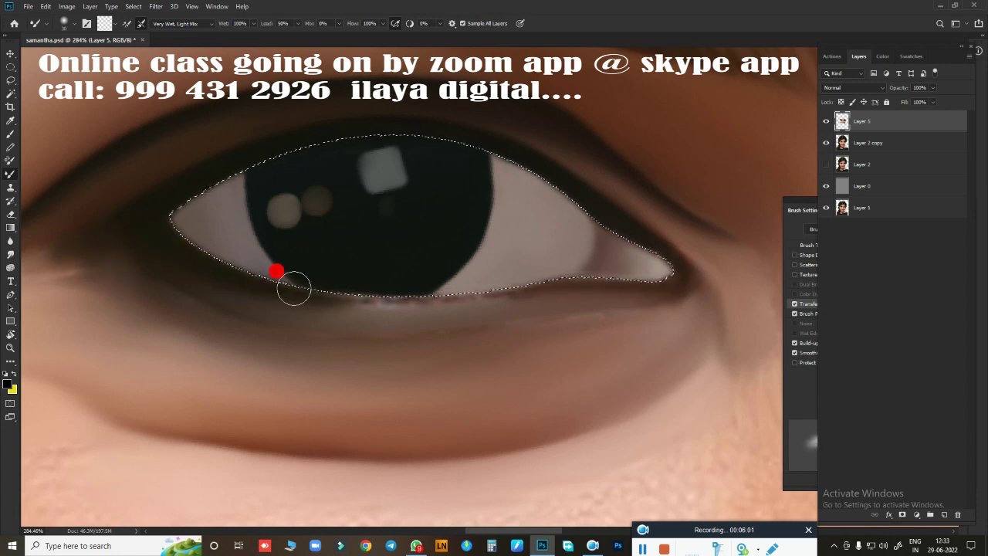
pyautogui.moveTo(248, 295); pyautogui.dragTo(579, 286)
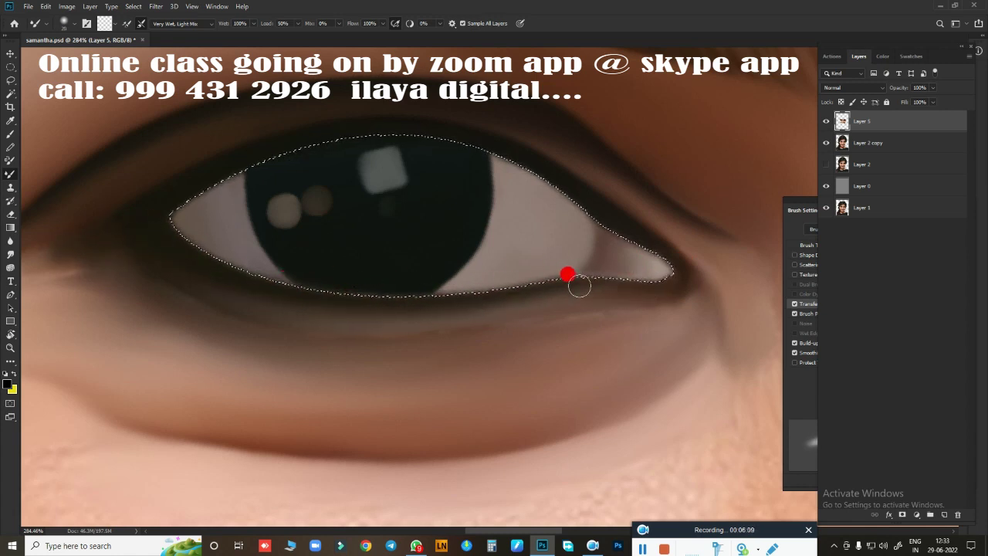
# Step: Smudge the skin down from the left eye corner
pyautogui.scroll(-5, 479, 292)
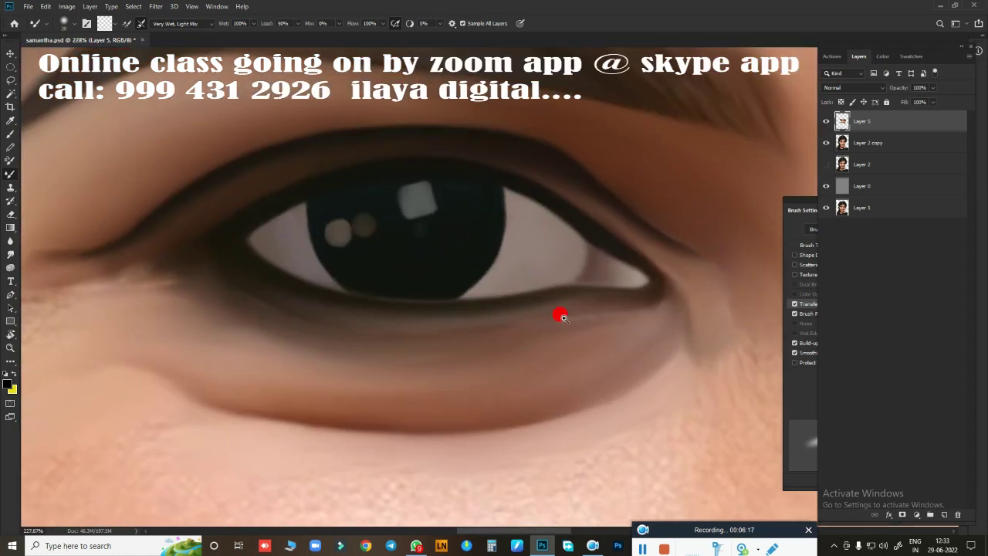
pyautogui.scroll(-3, 633, 263)
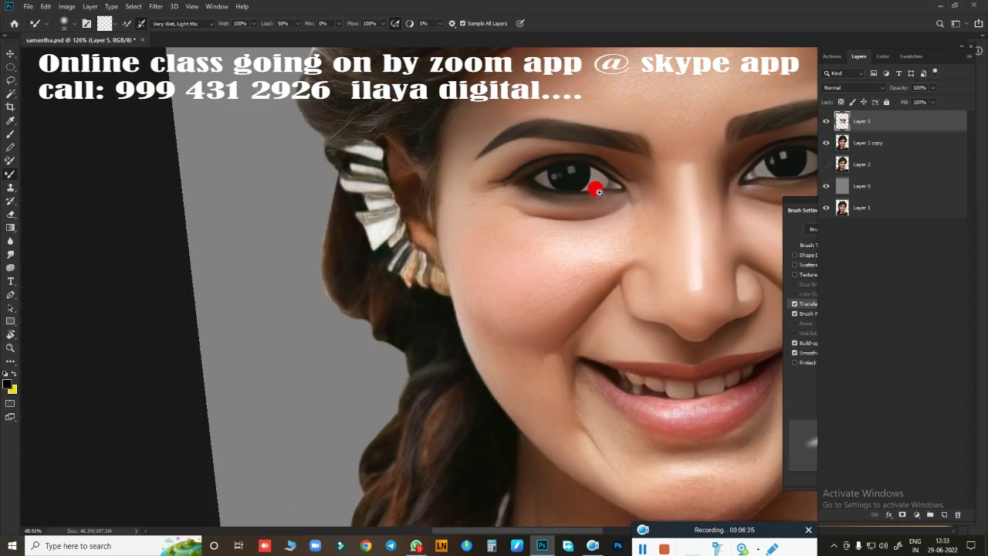
pyautogui.scroll(-2, 595, 189)
pyautogui.press('e')
pyautogui.scroll(3, 429, 263)
pyautogui.scroll(2, 532, 336)
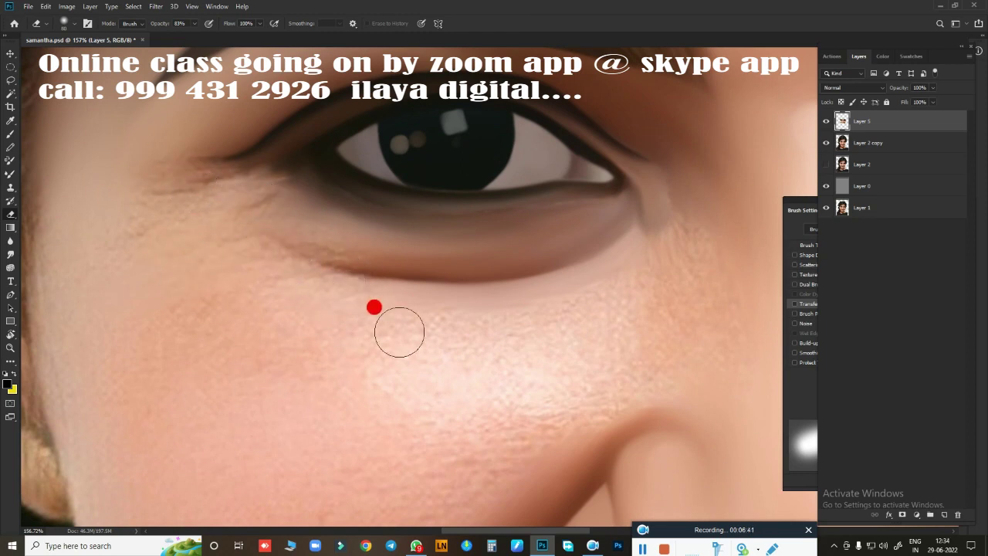
pyautogui.scroll(-2, 374, 307)
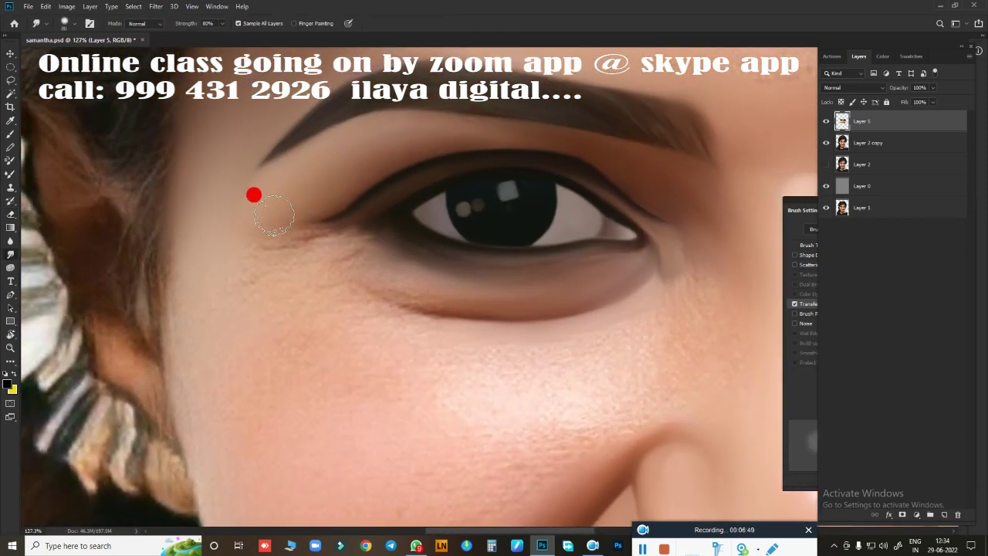
pyautogui.moveTo(295, 237)
pyautogui.mouseDown()
pyautogui.moveTo(260, 253)
pyautogui.moveTo(384, 246)
pyautogui.mouseUp()
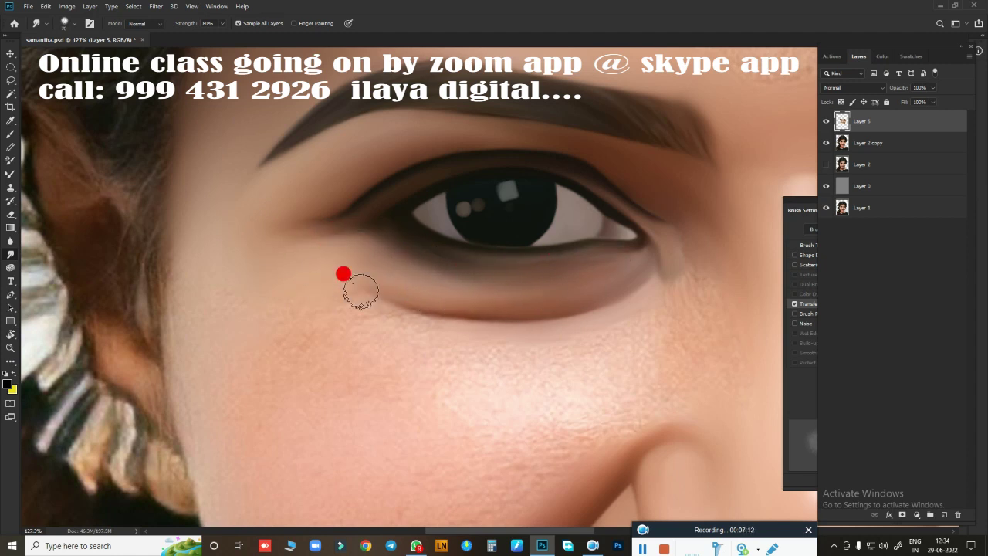
# Step: With a smaller brush, smudge the cheek skin smooth and bring the eyes back into view
pyautogui.scroll(-4, 420, 274)
pyautogui.scroll(4, 443, 335)
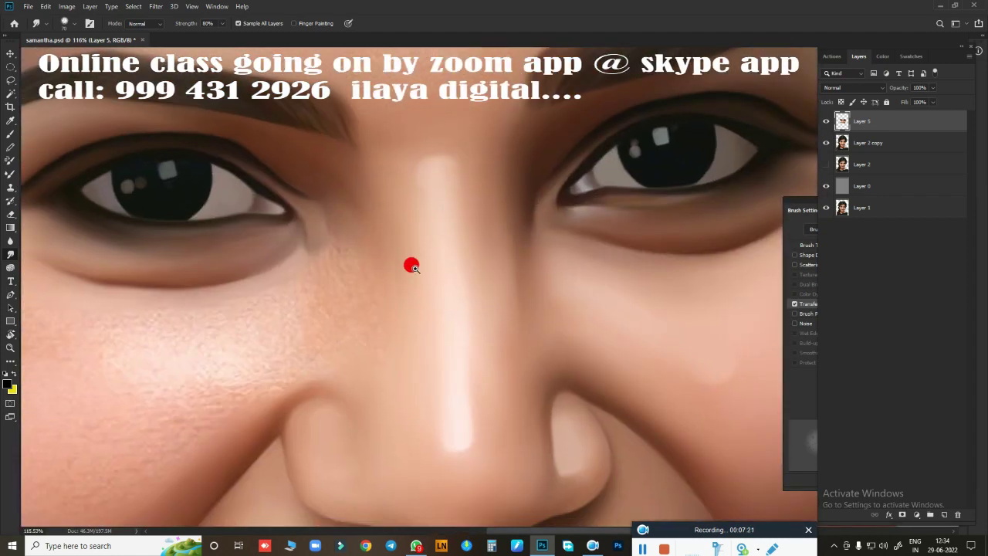
pyautogui.scroll(-3, 410, 265)
pyautogui.scroll(5, 234, 292)
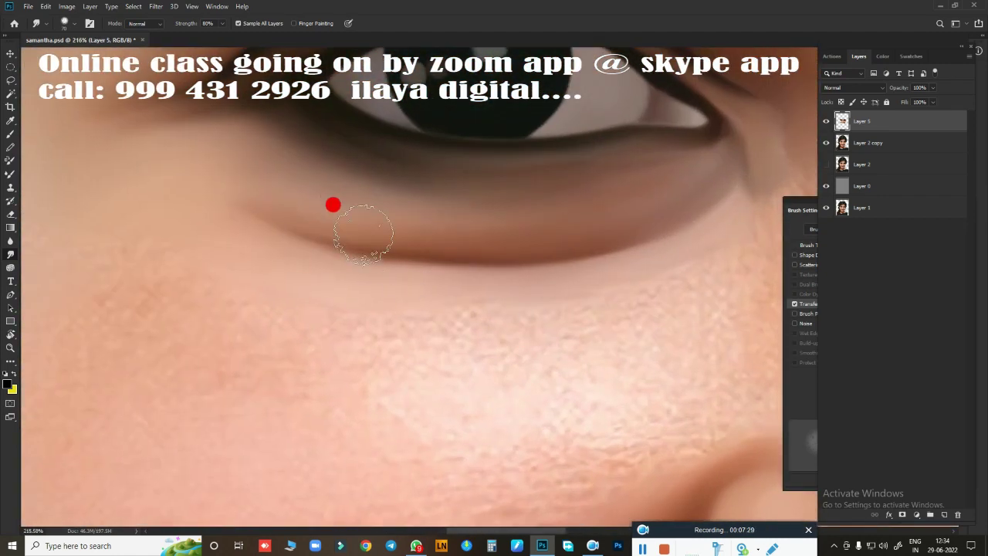
pyautogui.scroll(-3, 295, 196)
pyautogui.scroll(-3, 455, 325)
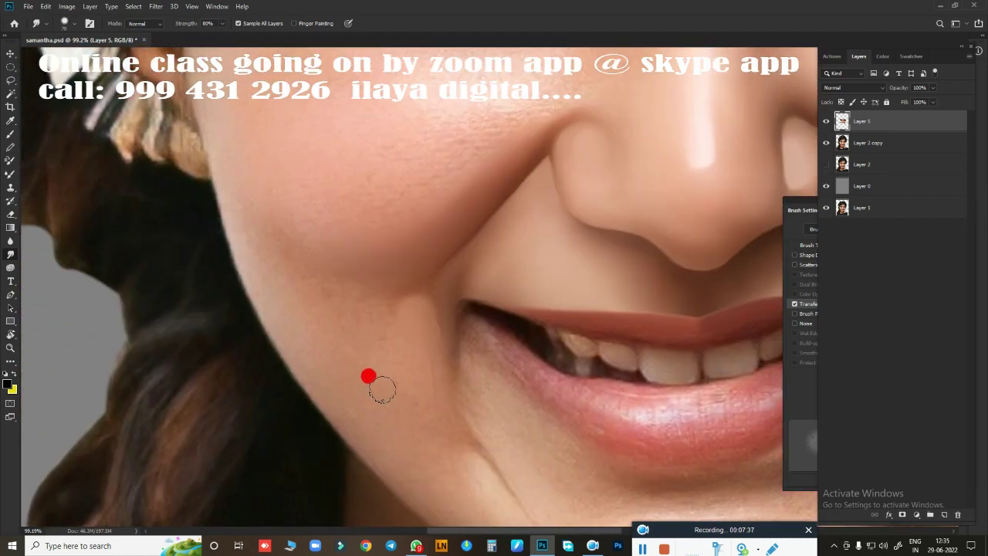
pyautogui.press('[')
pyautogui.press('[')
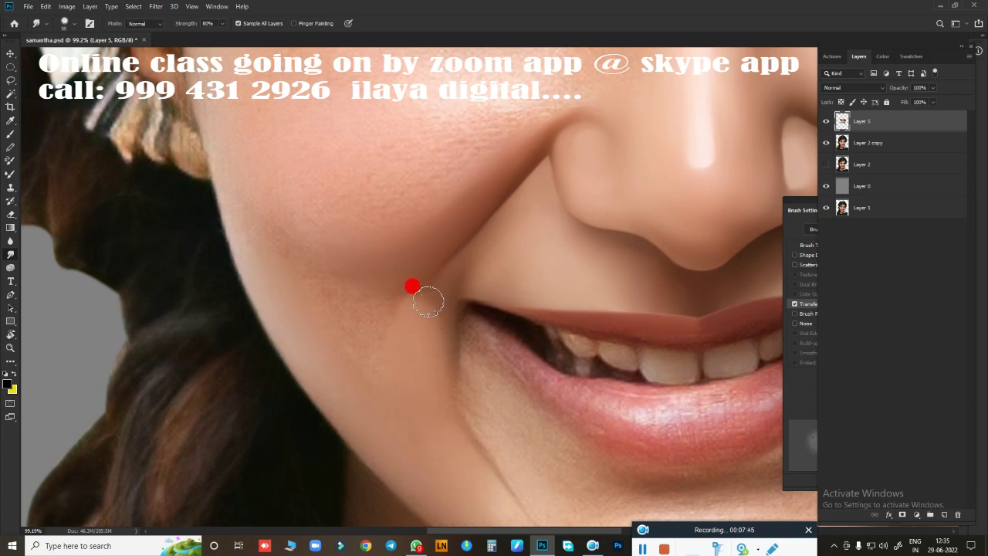
pyautogui.scroll(5, 311, 289)
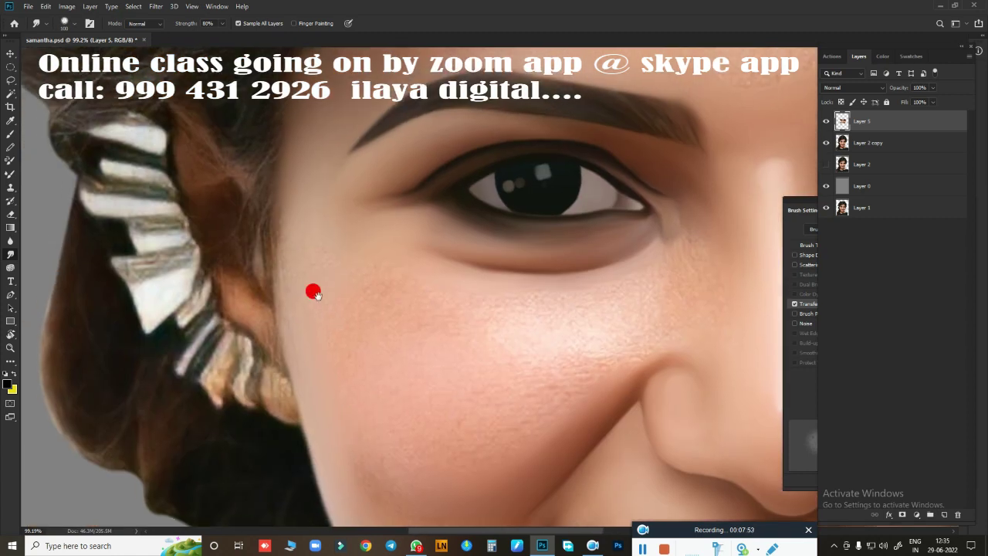
pyautogui.scroll(-4, 280, 249)
pyautogui.moveTo(307, 211)
pyautogui.mouseDown()
pyautogui.moveTo(258, 198)
pyautogui.moveTo(358, 221)
pyautogui.moveTo(319, 263)
pyautogui.moveTo(289, 335)
pyautogui.moveTo(386, 344)
pyautogui.moveTo(300, 301)
pyautogui.moveTo(357, 298)
pyautogui.moveTo(282, 276)
pyautogui.moveTo(302, 308)
pyautogui.mouseUp()
pyautogui.scroll(-1, 352, 350)
pyautogui.moveTo(288, 371); pyautogui.dragTo(342, 437)
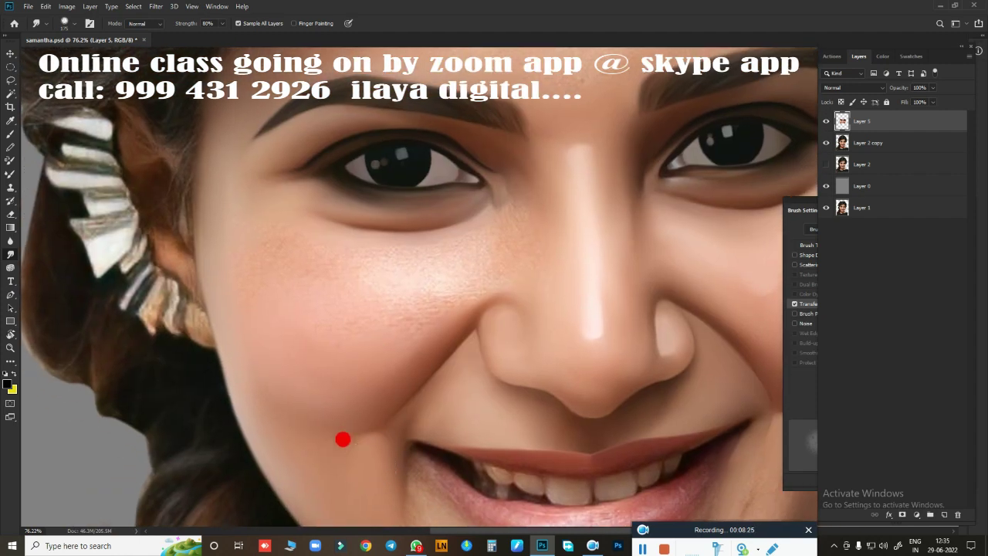
pyautogui.moveTo(347, 256)
pyautogui.mouseDown()
pyautogui.moveTo(209, 250)
pyautogui.moveTo(236, 240)
pyautogui.moveTo(249, 276)
pyautogui.moveTo(482, 202)
pyautogui.mouseUp()
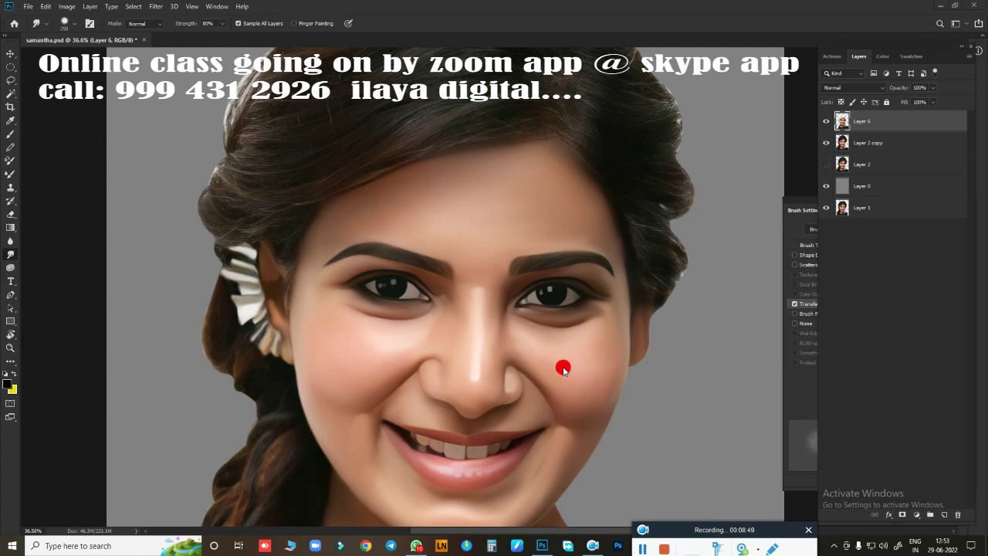
pyautogui.scroll(-3, 618, 375)
pyautogui.scroll(5, 606, 266)
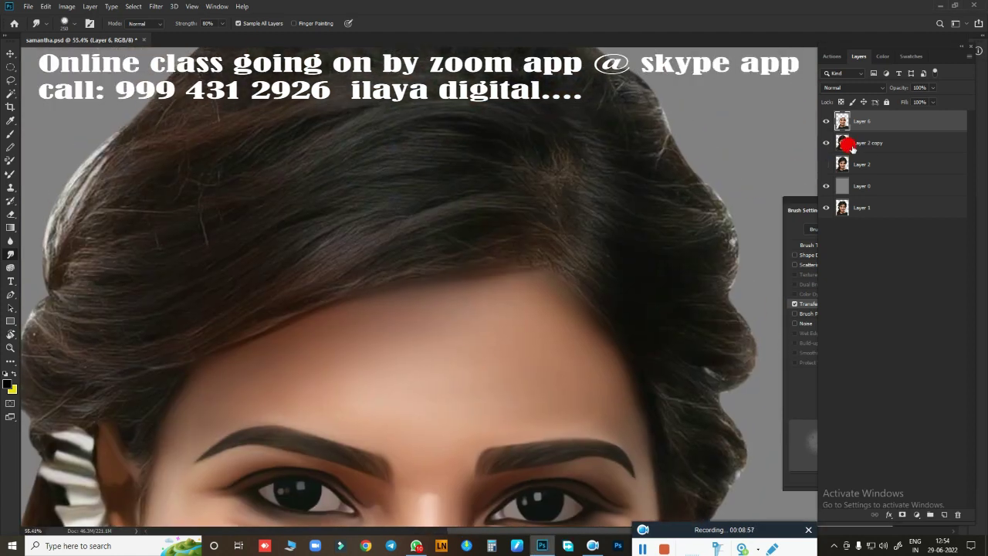
# Step: Load the hair outline as a selection and add an empty Layer 7 on top
pyautogui.keyDown('ctrl'); pyautogui.click(845, 144); pyautogui.keyUp('ctrl')
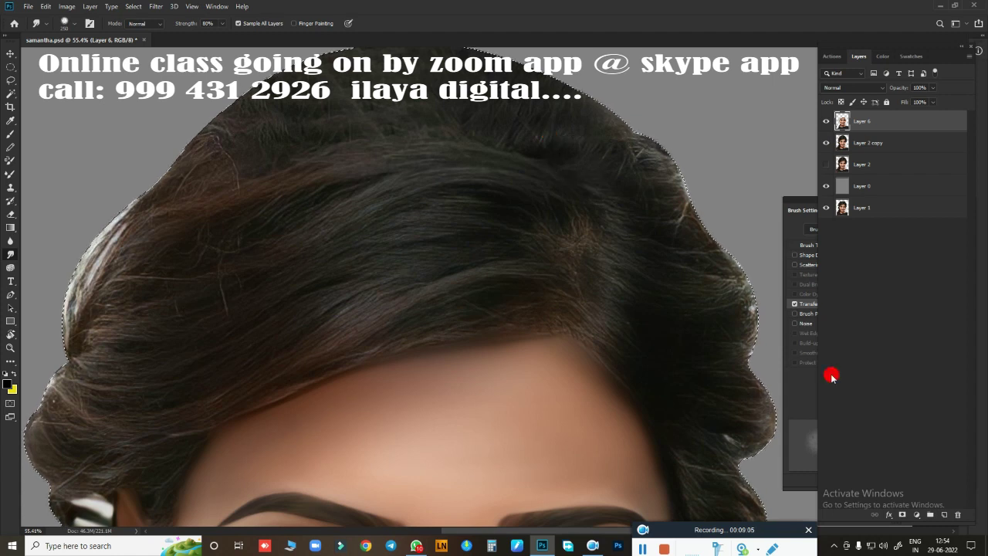
pyautogui.click(942, 514)
pyautogui.scroll(-2, 502, 293)
pyautogui.scroll(-2, 483, 289)
pyautogui.scroll(-1, 483, 289)
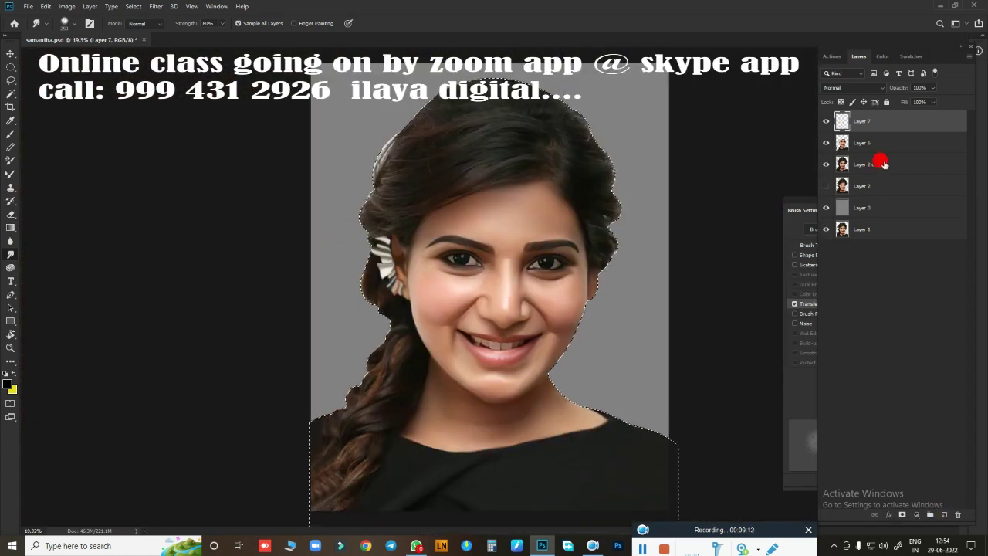
# Step: Adjust the black point of the Layer 2 copy photo with Curves
pyautogui.click(882, 164)
pyautogui.scroll(1, 688, 271)
pyautogui.hotkey('ctrl', 'm')
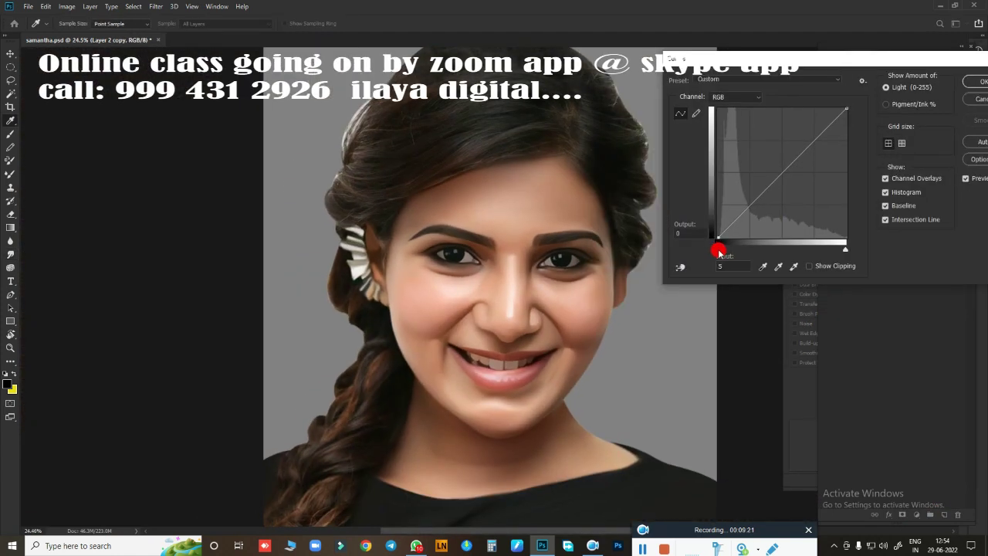
pyautogui.moveTo(719, 252)
pyautogui.mouseDown()
pyautogui.moveTo(736, 249)
pyautogui.moveTo(702, 259)
pyautogui.moveTo(743, 249)
pyautogui.moveTo(724, 249)
pyautogui.mouseUp()
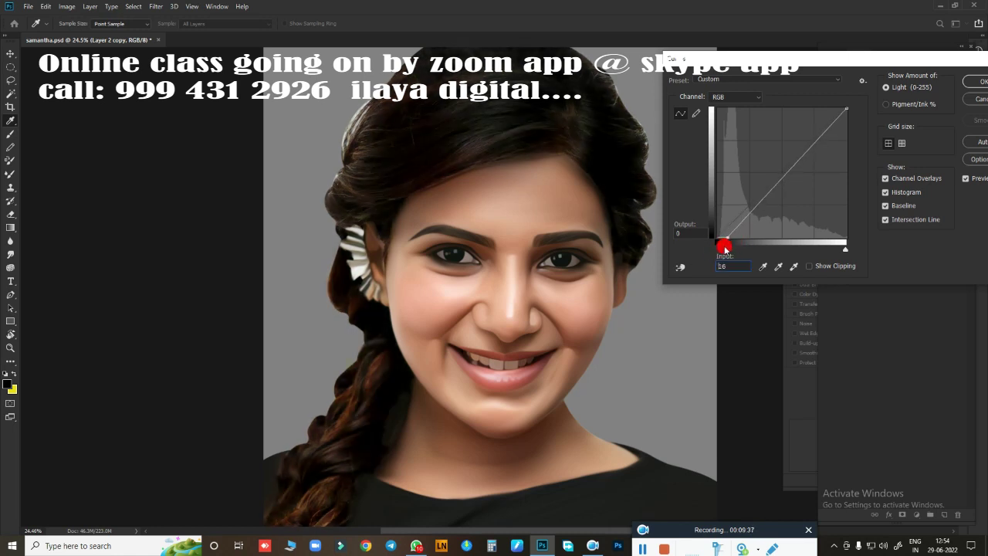
pyautogui.click(977, 79)
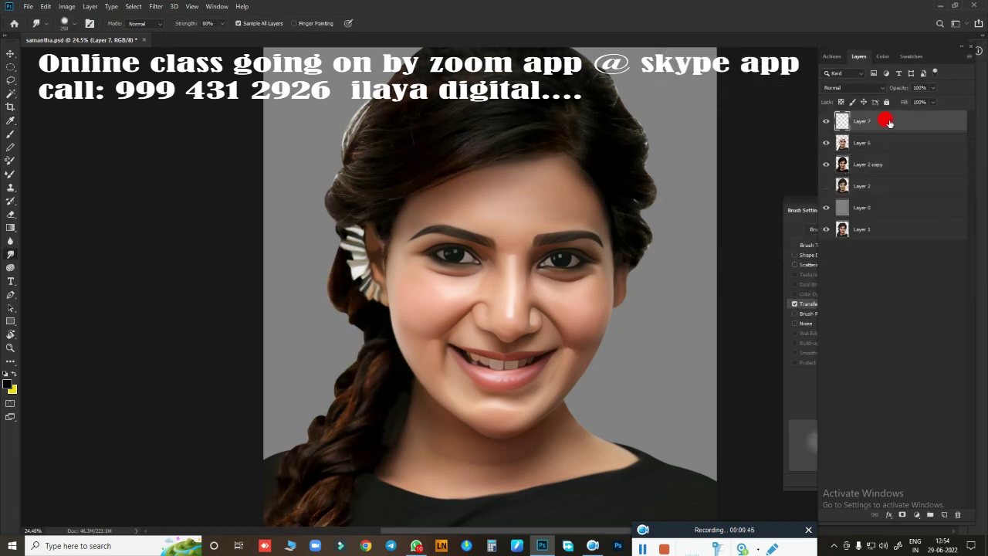
pyautogui.scroll(2, 820, 159)
pyautogui.scroll(3, 567, 236)
# Step: Smear the hair strands up and across the hairline using brush sizes 150 and 175
pyautogui.press('e')
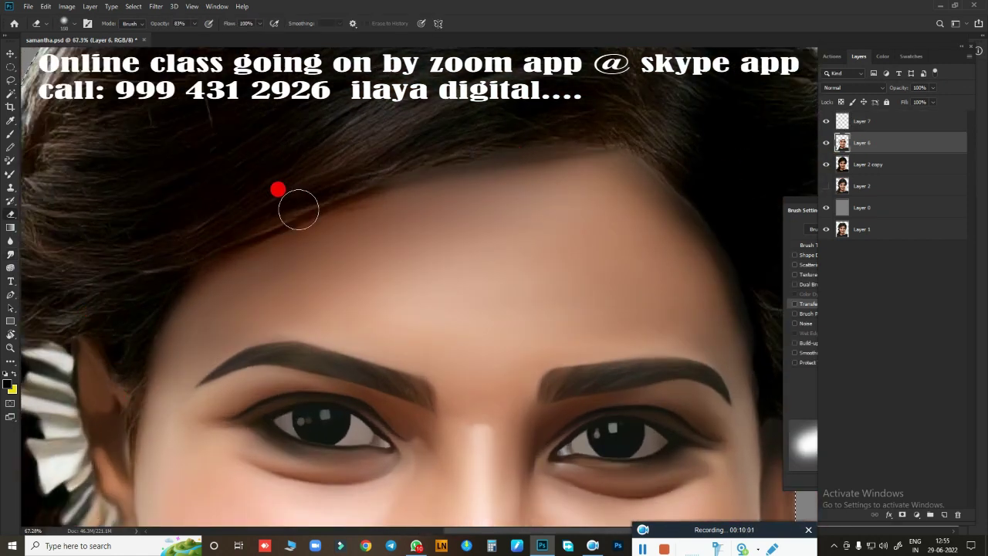
pyautogui.moveTo(592, 144); pyautogui.dragTo(433, 156)
pyautogui.moveTo(546, 320)
pyautogui.mouseDown()
pyautogui.moveTo(423, 263)
pyautogui.moveTo(334, 347)
pyautogui.moveTo(511, 260)
pyautogui.mouseUp()
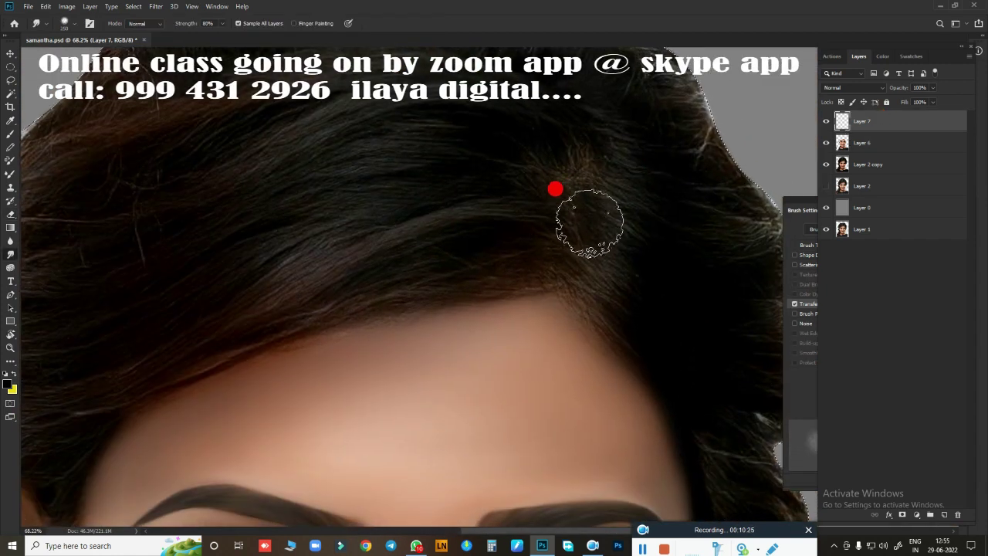
pyautogui.press('[')
pyautogui.press('[')
pyautogui.press('[')
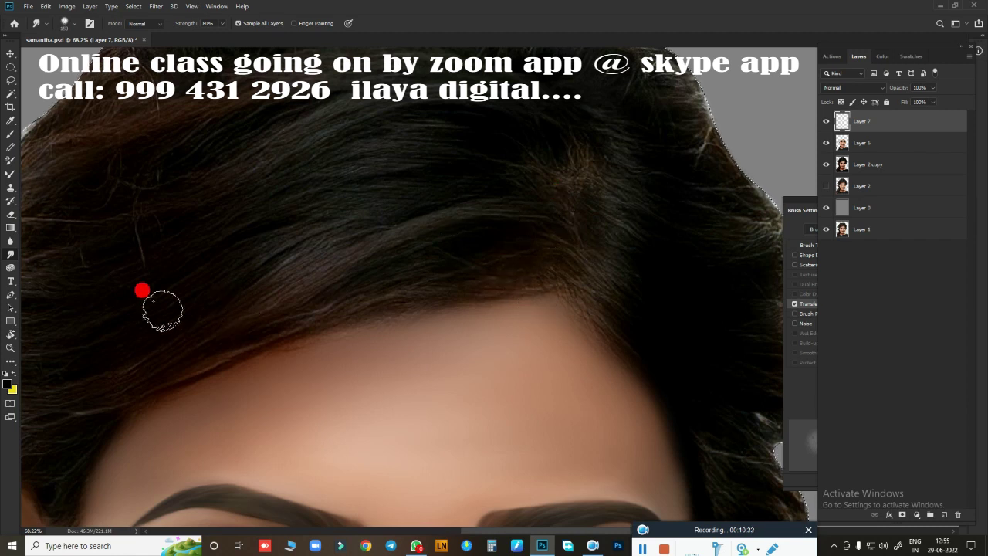
pyautogui.moveTo(448, 157); pyautogui.dragTo(422, 77)
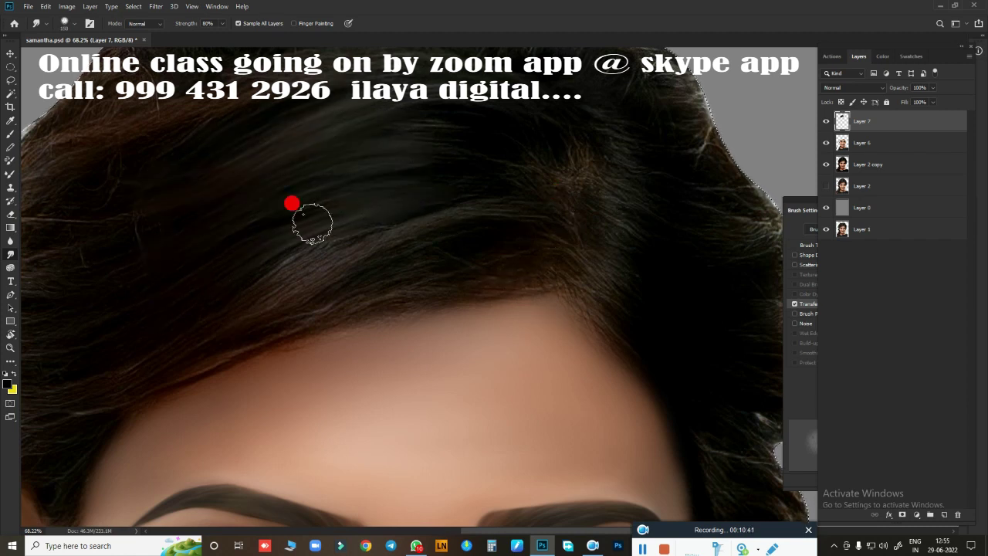
pyautogui.moveTo(311, 224); pyautogui.dragTo(174, 407)
pyautogui.press(']')
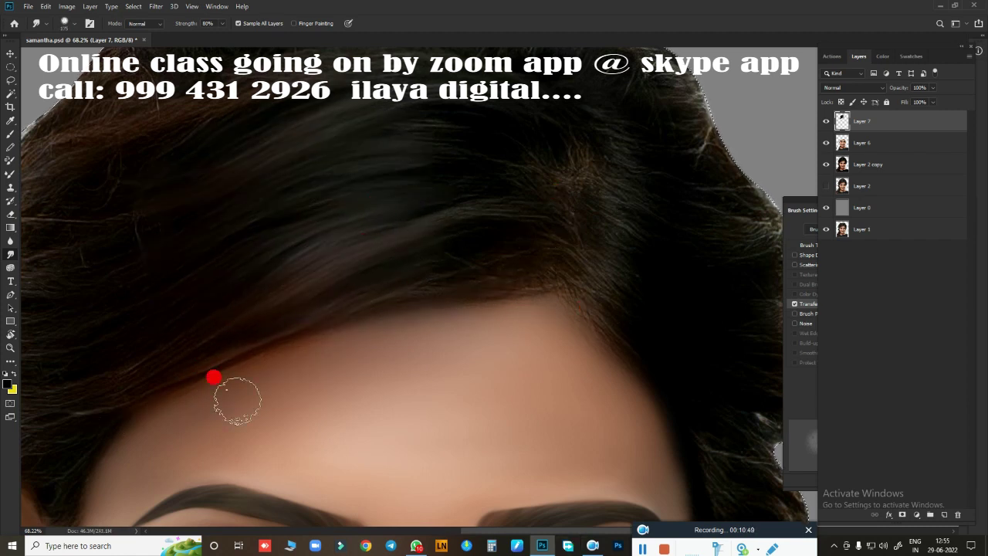
pyautogui.moveTo(505, 249); pyautogui.dragTo(390, 248)
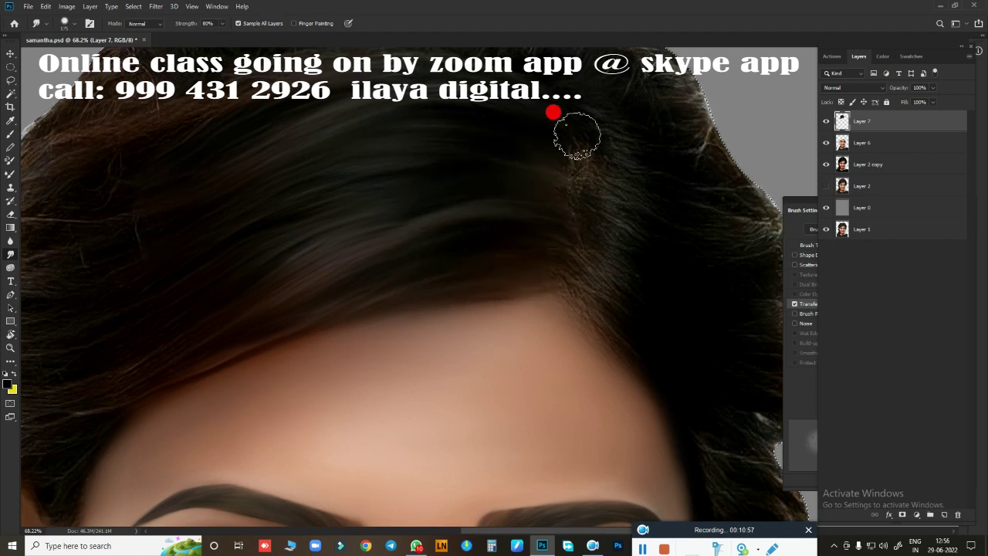
# Step: Smooth the light strands and reshape the edge along the left hairline
pyautogui.scroll(3, 509, 255)
pyautogui.scroll(2, 540, 239)
pyautogui.hscroll(-5, 463, 185)
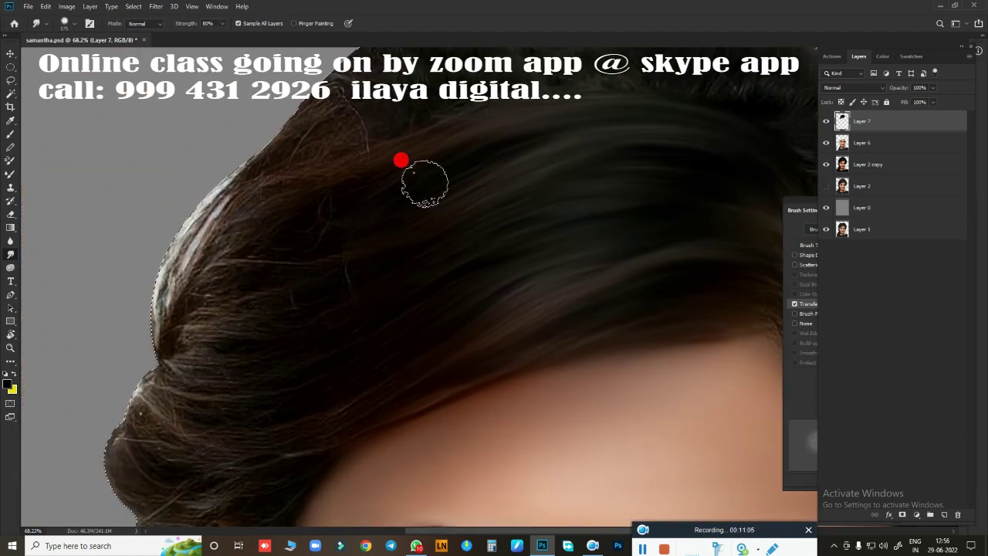
pyautogui.scroll(-3, 417, 170)
pyautogui.hscroll(-2, 347, 217)
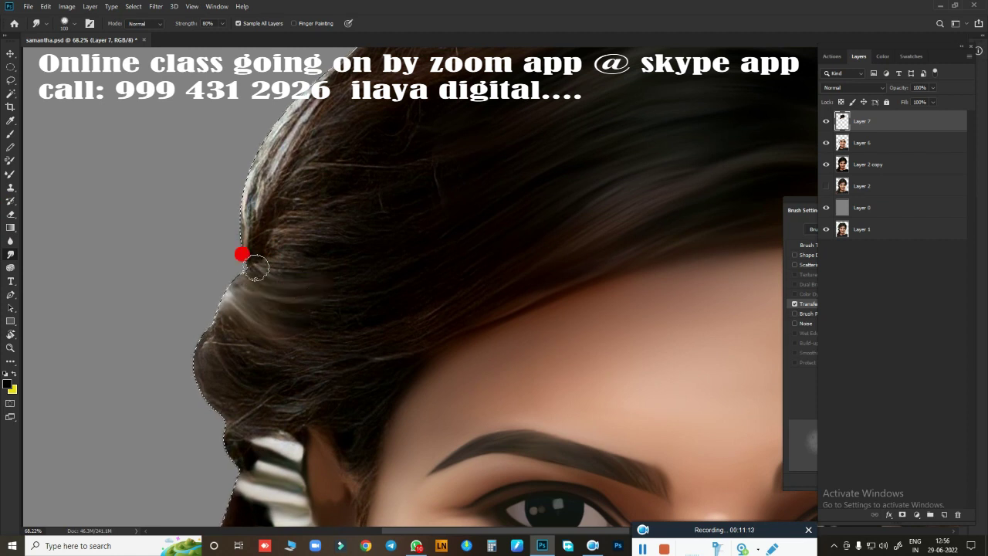
pyautogui.moveTo(256, 267)
pyautogui.mouseDown()
pyautogui.moveTo(327, 214)
pyautogui.moveTo(257, 234)
pyautogui.moveTo(247, 249)
pyautogui.moveTo(298, 274)
pyautogui.mouseUp()
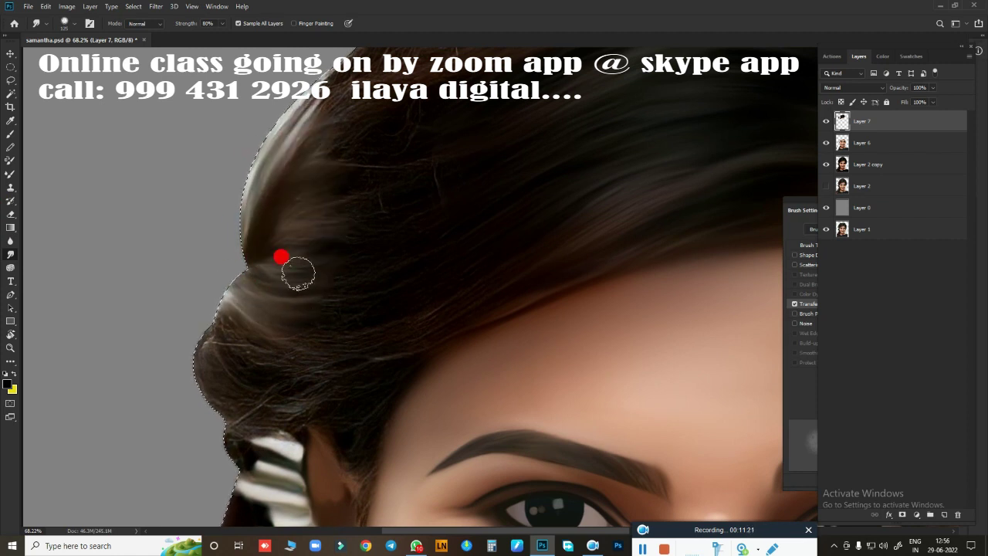
pyautogui.scroll(-2, 386, 232)
pyautogui.hscroll(-1, 394, 255)
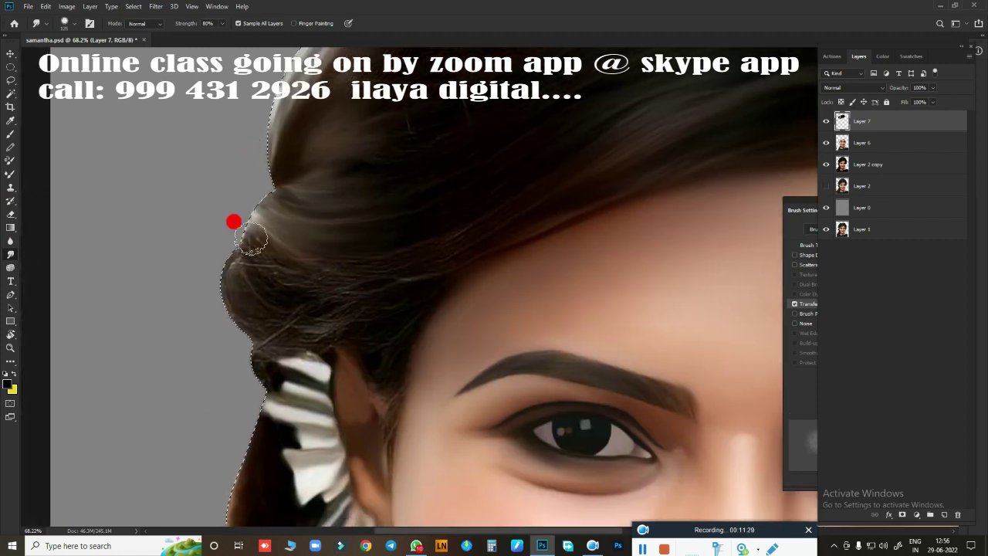
pyautogui.moveTo(251, 240)
pyautogui.mouseDown()
pyautogui.moveTo(239, 271)
pyautogui.moveTo(262, 203)
pyautogui.mouseUp()
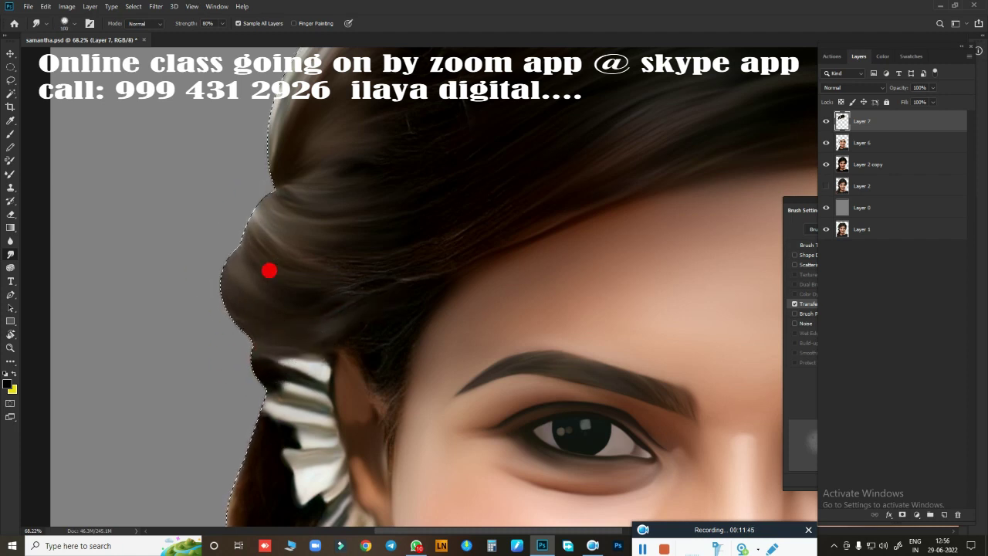
# Step: Blend the hair beside the ear into a smooth painted mass
pyautogui.scroll(-1, 272, 244)
pyautogui.hscroll(5, 272, 244)
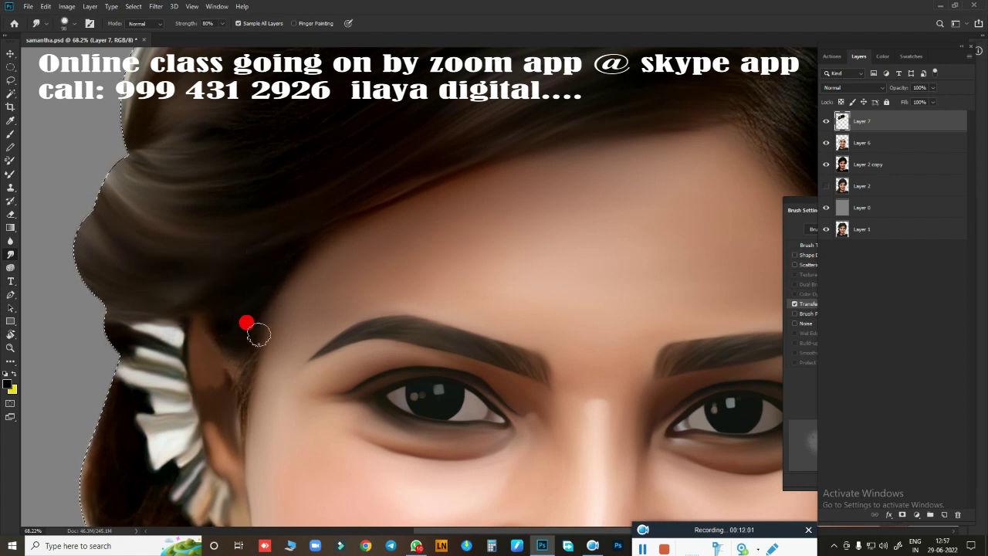
pyautogui.moveTo(258, 334); pyautogui.dragTo(233, 377)
pyautogui.scroll(-2, 379, 155)
pyautogui.hscroll(-2, 379, 155)
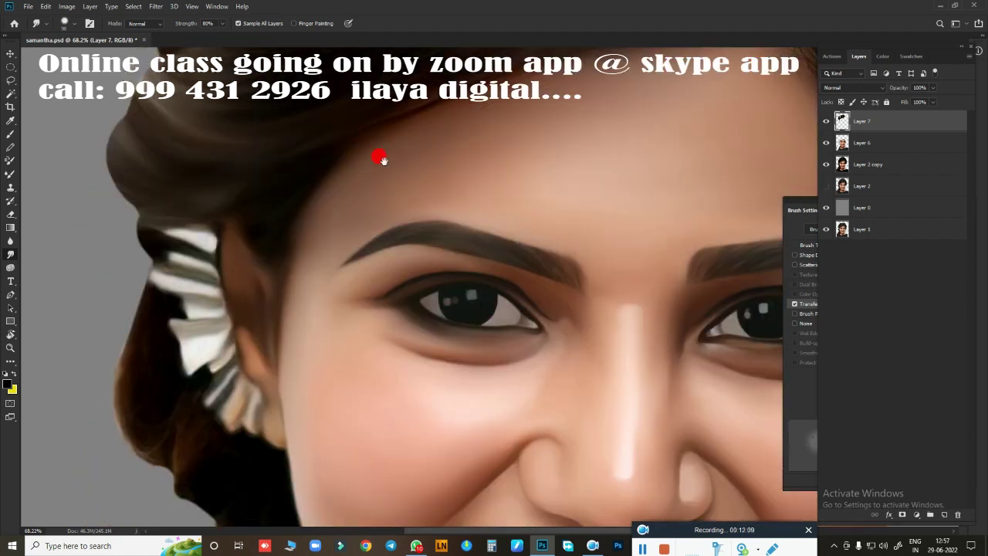
pyautogui.scroll(-2, 276, 147)
pyautogui.hscroll(-2, 276, 147)
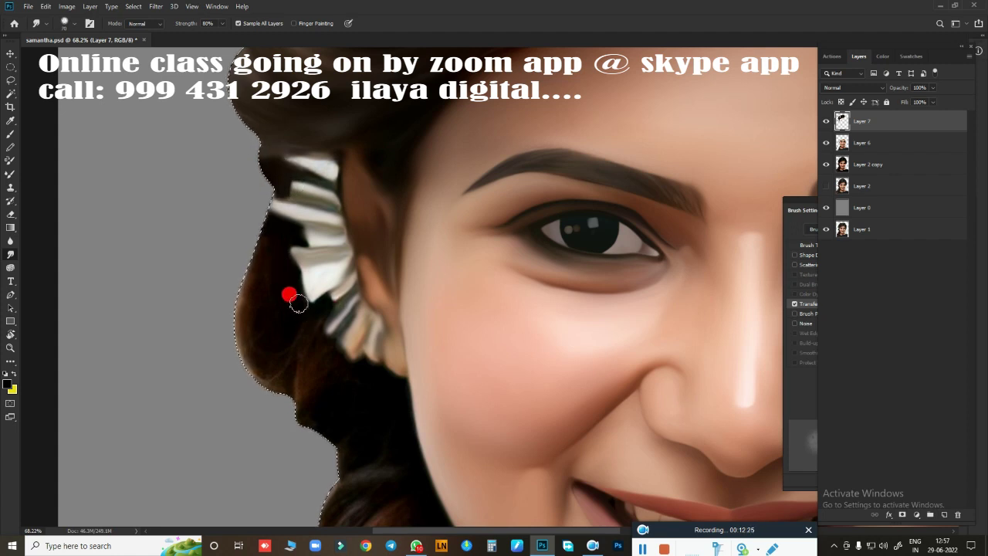
pyautogui.moveTo(328, 345)
pyautogui.mouseDown()
pyautogui.moveTo(210, 348)
pyautogui.moveTo(232, 257)
pyautogui.mouseUp()
pyautogui.moveTo(359, 295); pyautogui.dragTo(262, 121)
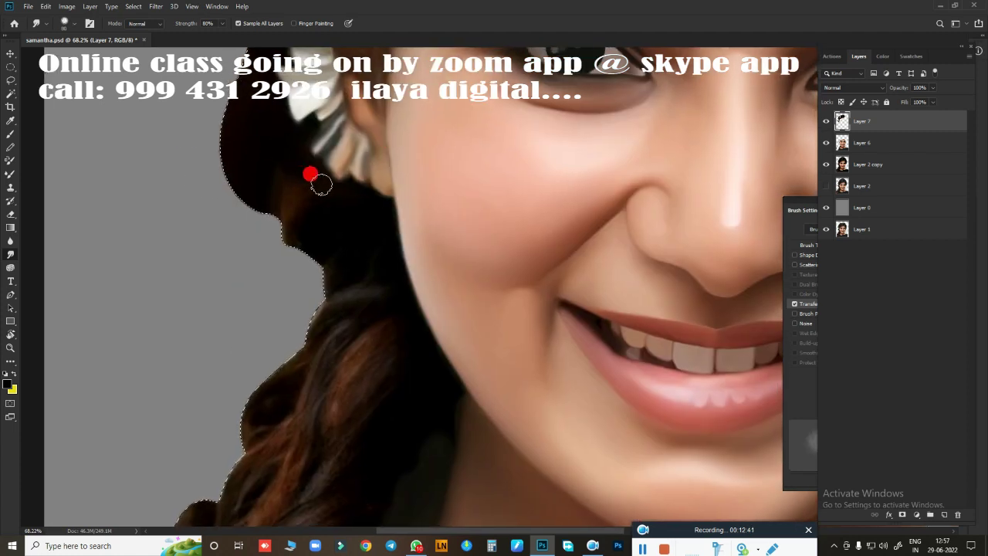
pyautogui.moveTo(321, 185)
pyautogui.mouseDown()
pyautogui.moveTo(275, 198)
pyautogui.moveTo(309, 177)
pyautogui.moveTo(271, 223)
pyautogui.moveTo(381, 250)
pyautogui.moveTo(328, 187)
pyautogui.mouseUp()
# Step: Smudge the hair strands along the left cut-out edge smoother
pyautogui.scroll(-3, 379, 315)
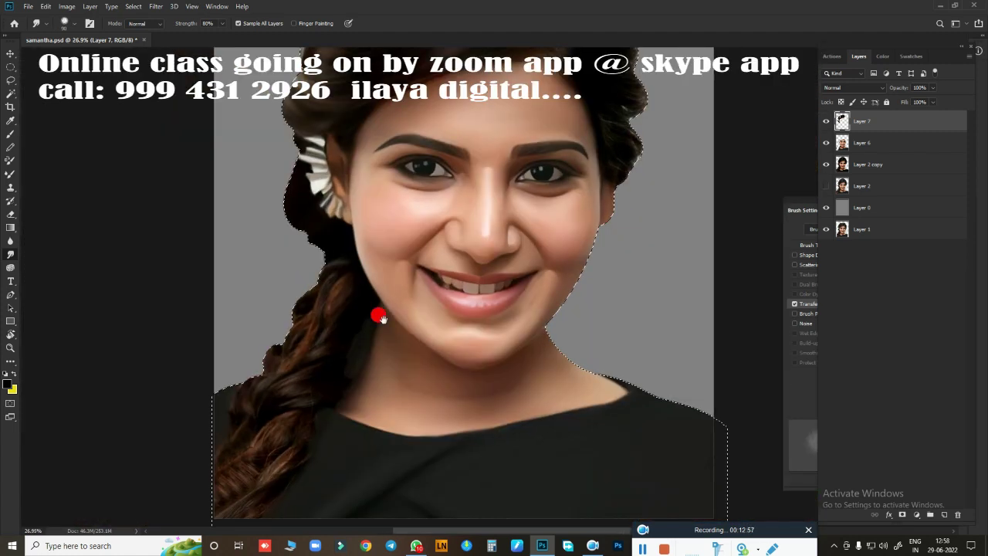
pyautogui.scroll(1, 384, 293)
pyautogui.scroll(2, 375, 270)
pyautogui.moveTo(392, 118)
pyautogui.mouseDown()
pyautogui.moveTo(349, 217)
pyautogui.moveTo(366, 260)
pyautogui.moveTo(289, 223)
pyautogui.moveTo(285, 334)
pyautogui.moveTo(422, 267)
pyautogui.moveTo(461, 231)
pyautogui.moveTo(417, 335)
pyautogui.moveTo(466, 196)
pyautogui.mouseUp()
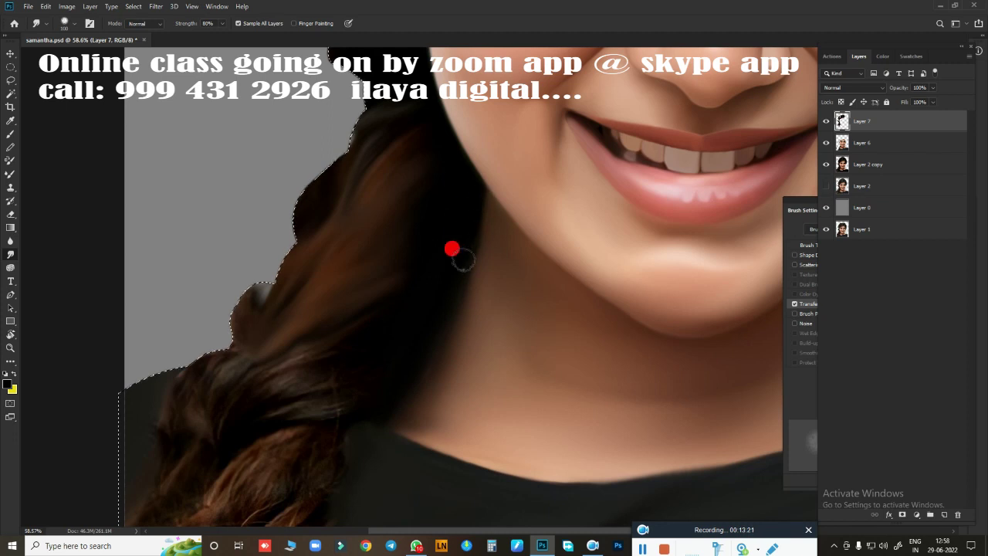
pyautogui.scroll(-3, 314, 188)
pyautogui.hscroll(-2, 314, 188)
pyautogui.moveTo(391, 249)
pyautogui.mouseDown()
pyautogui.moveTo(324, 159)
pyautogui.moveTo(437, 252)
pyautogui.moveTo(426, 263)
pyautogui.mouseUp()
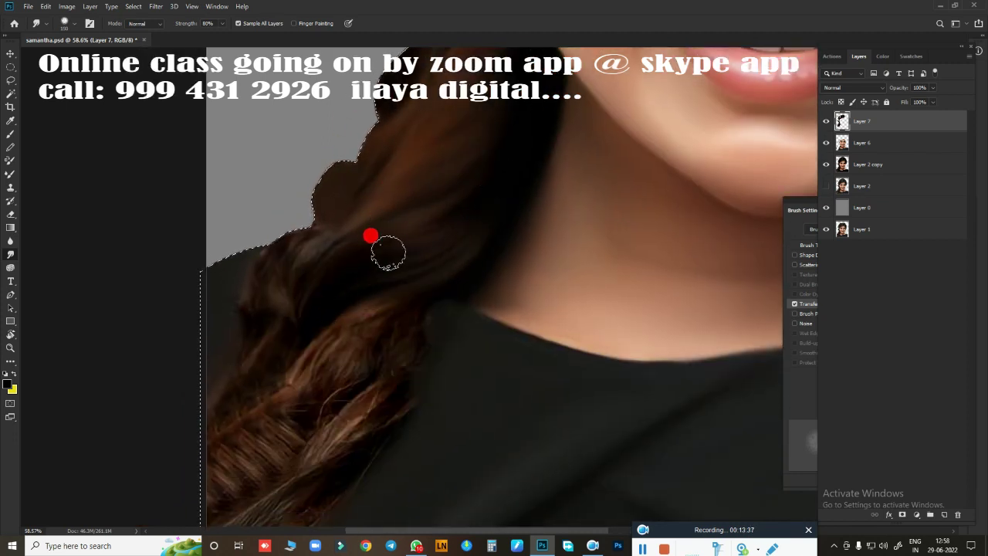
pyautogui.scroll(3, 433, 309)
pyautogui.hscroll(1, 440, 328)
pyautogui.moveTo(293, 260)
pyautogui.mouseDown()
pyautogui.moveTo(419, 115)
pyautogui.moveTo(366, 255)
pyautogui.moveTo(463, 219)
pyautogui.mouseUp()
# Step: Smudge the braid near the shoulder and hair over the black top, brush enlarged to 250
pyautogui.scroll(-3, 463, 218)
pyautogui.hscroll(-2, 463, 219)
pyautogui.scroll(-3, 373, 168)
pyautogui.hscroll(-2, 373, 168)
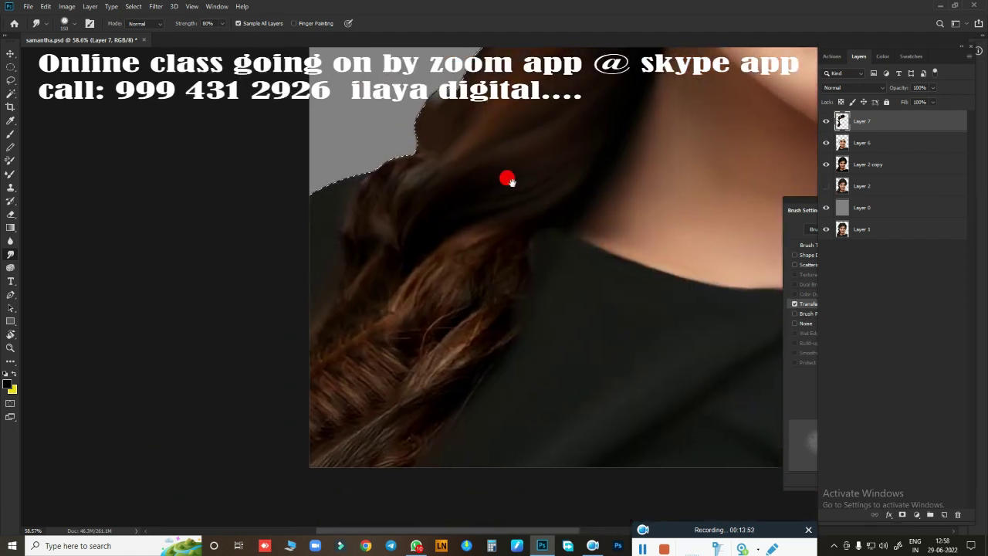
pyautogui.moveTo(507, 176)
pyautogui.mouseDown()
pyautogui.moveTo(384, 199)
pyautogui.moveTo(331, 278)
pyautogui.moveTo(503, 271)
pyautogui.moveTo(421, 326)
pyautogui.moveTo(465, 319)
pyautogui.mouseUp()
pyautogui.scroll(-3, 465, 319)
pyautogui.hscroll(-1, 465, 320)
pyautogui.moveTo(364, 170)
pyautogui.mouseDown()
pyautogui.moveTo(481, 135)
pyautogui.moveTo(338, 313)
pyautogui.moveTo(480, 293)
pyautogui.moveTo(494, 199)
pyautogui.moveTo(422, 355)
pyautogui.moveTo(370, 331)
pyautogui.moveTo(373, 234)
pyautogui.moveTo(496, 283)
pyautogui.mouseUp()
pyautogui.press(']')
pyautogui.press(']')
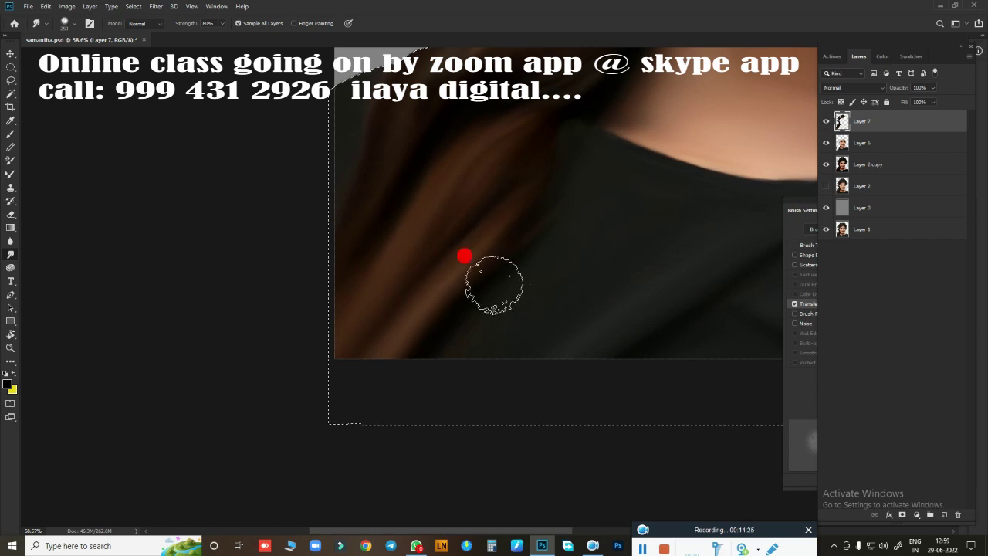
pyautogui.scroll(-3, 364, 297)
pyautogui.moveTo(363, 298); pyautogui.dragTo(590, 342)
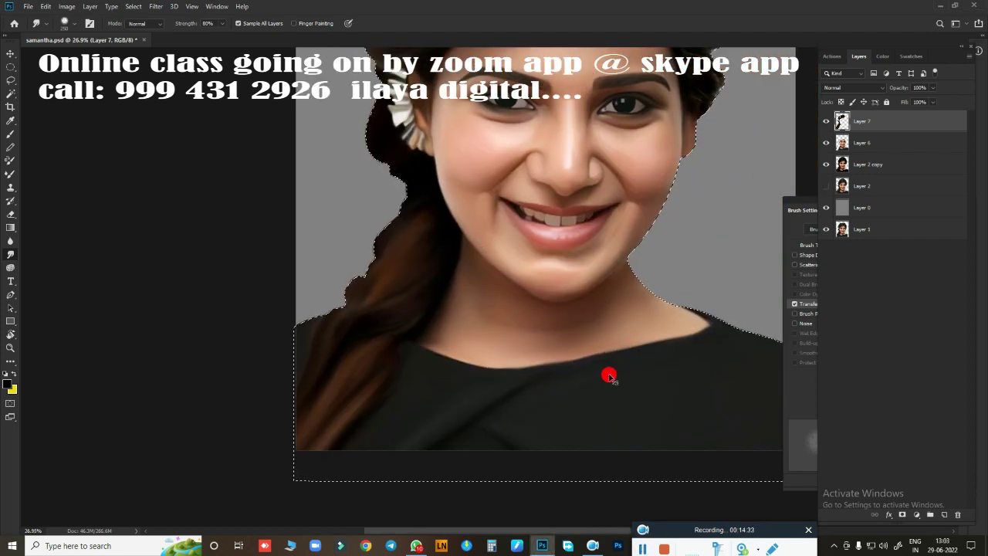
# Step: Smudge the top hair edge strands and smooth the texture along the crown
pyautogui.scroll(2, 586, 339)
pyautogui.scroll(2, 560, 295)
pyautogui.scroll(2, 514, 267)
pyautogui.scroll(-1, 414, 273)
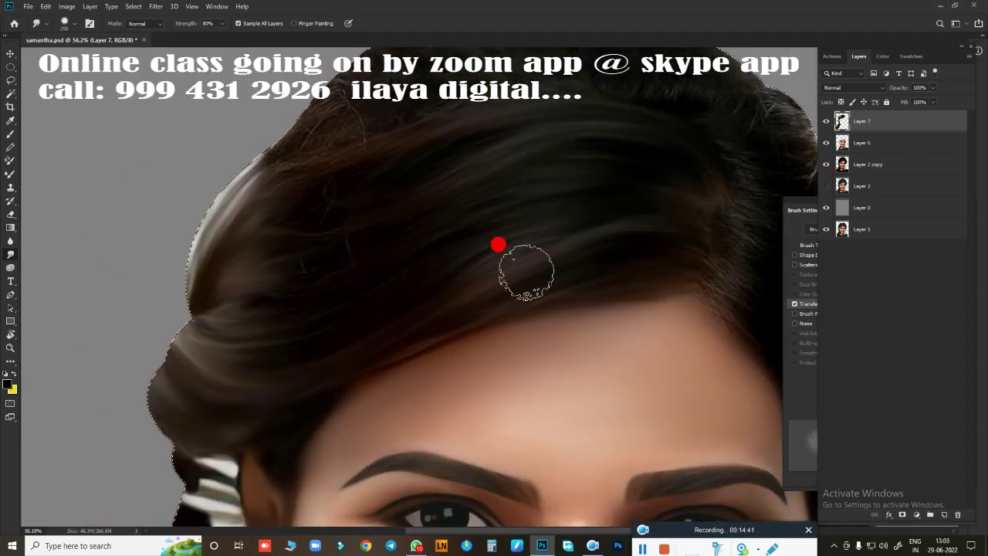
pyautogui.moveTo(330, 289)
pyautogui.mouseDown()
pyautogui.moveTo(234, 278)
pyautogui.moveTo(298, 209)
pyautogui.moveTo(251, 350)
pyautogui.moveTo(278, 149)
pyautogui.moveTo(347, 150)
pyautogui.mouseUp()
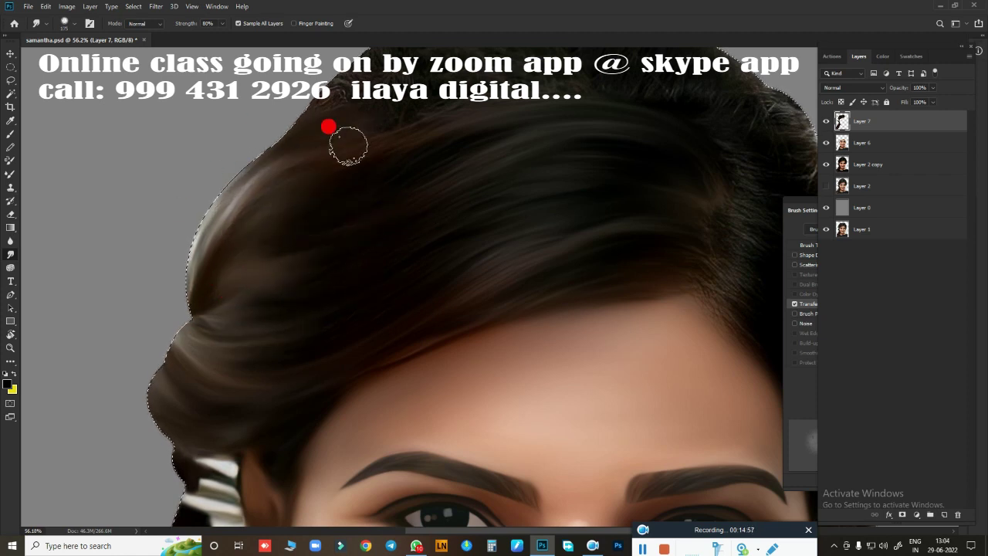
pyautogui.scroll(2, 347, 333)
pyautogui.scroll(-4, 549, 275)
pyautogui.scroll(1, 527, 258)
pyautogui.scroll(2, 526, 256)
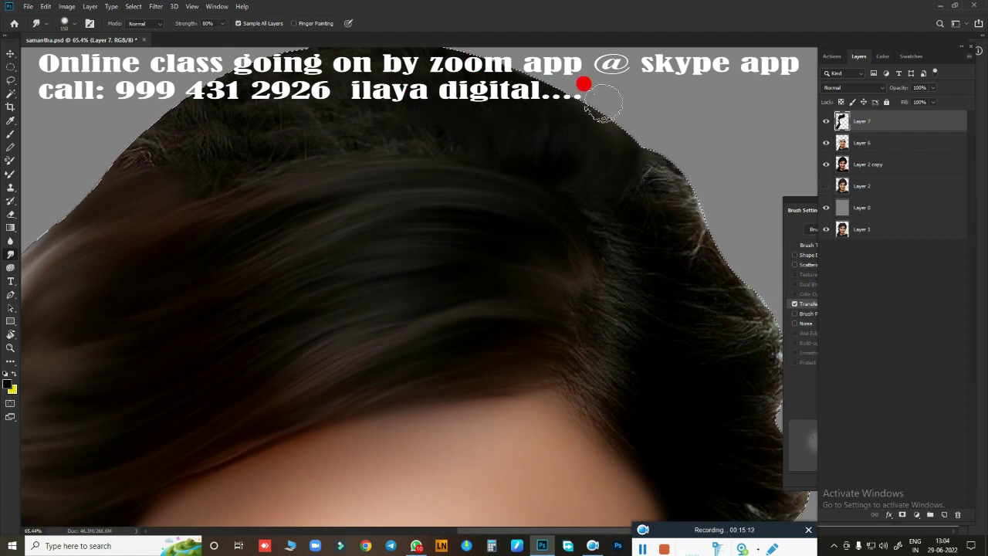
pyautogui.scroll(3, 313, 164)
pyautogui.moveTo(300, 144)
pyautogui.mouseDown()
pyautogui.moveTo(509, 147)
pyautogui.moveTo(347, 199)
pyautogui.moveTo(571, 225)
pyautogui.moveTo(302, 217)
pyautogui.mouseUp()
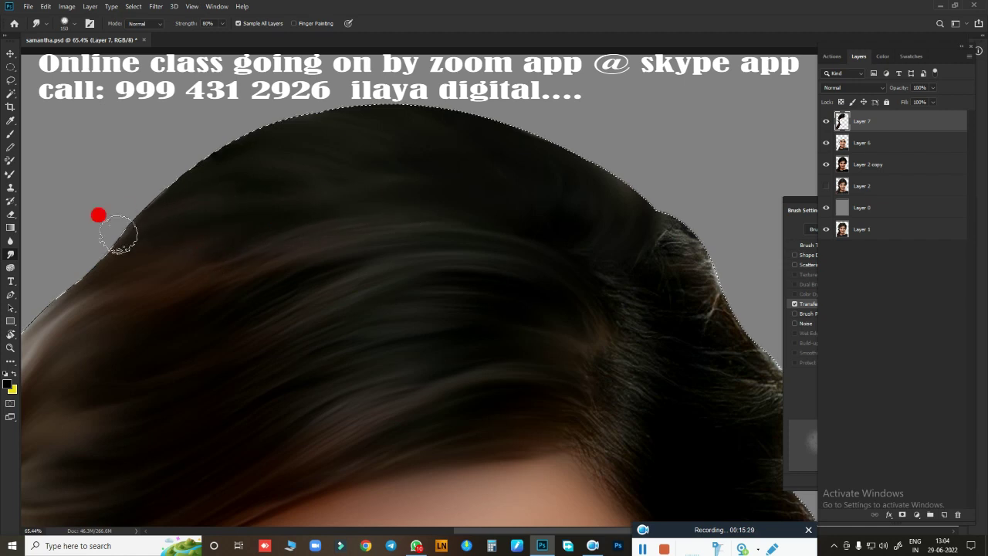
# Step: Smooth the strands along the right-side curl edge
pyautogui.scroll(-2, 98, 214)
pyautogui.scroll(-2, 428, 214)
pyautogui.scroll(-1, 470, 214)
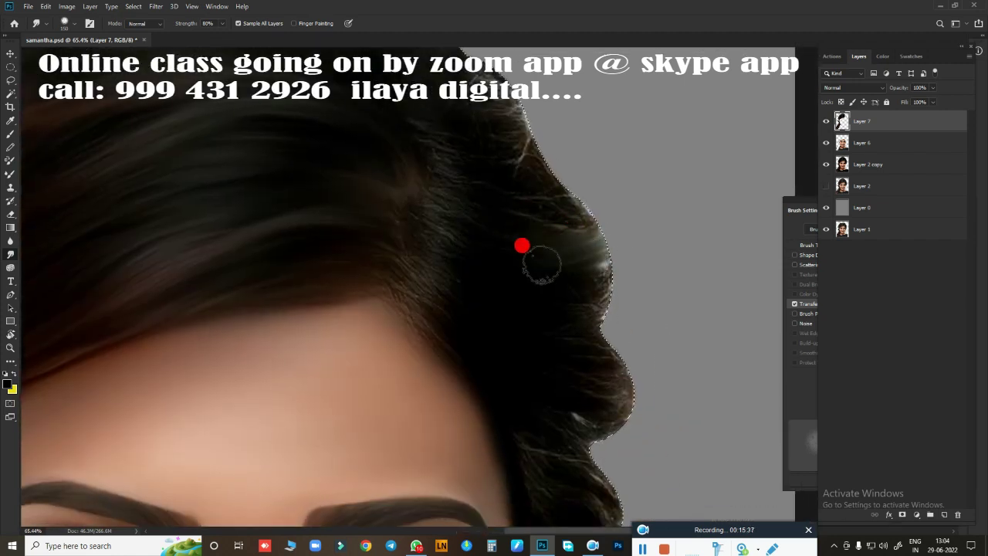
pyautogui.scroll(-3, 572, 193)
pyautogui.hscroll(1, 571, 193)
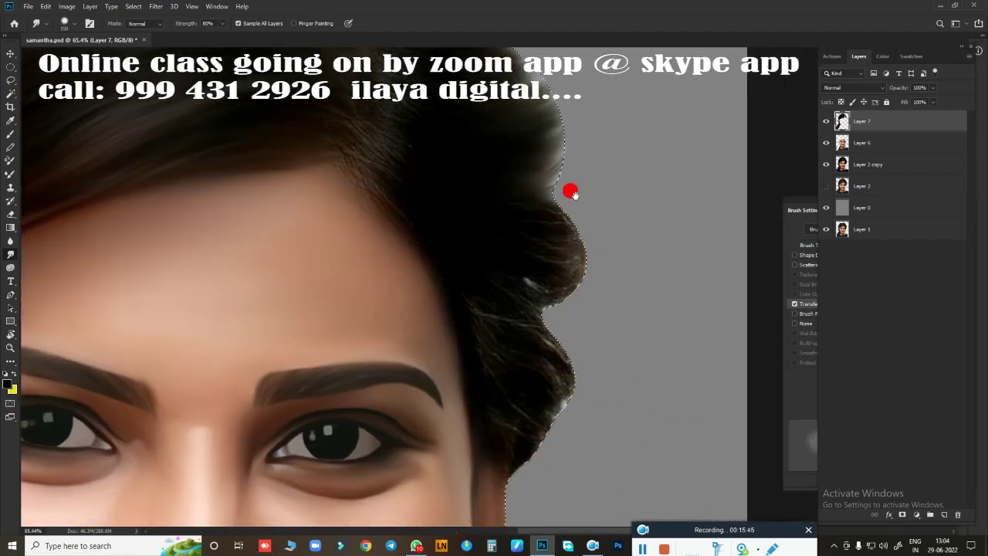
pyautogui.moveTo(571, 193)
pyautogui.mouseDown()
pyautogui.moveTo(554, 280)
pyautogui.moveTo(483, 280)
pyautogui.moveTo(478, 406)
pyautogui.moveTo(561, 340)
pyautogui.mouseUp()
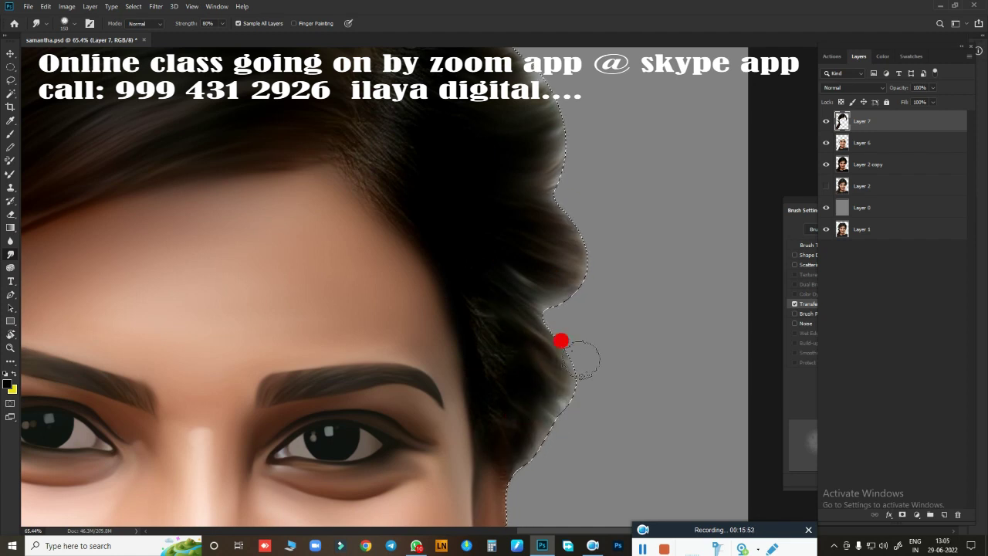
# Step: Smudge the hair strands near the forehead hairline and the right temple edge
pyautogui.scroll(1, 561, 340)
pyautogui.scroll(2, 595, 239)
pyautogui.hscroll(-1, 595, 238)
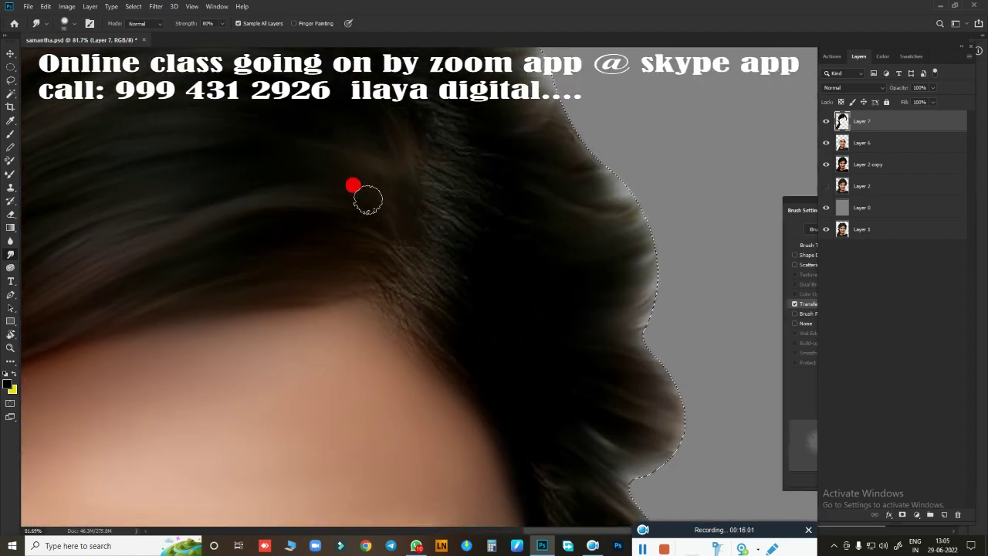
pyautogui.moveTo(454, 320)
pyautogui.mouseDown()
pyautogui.moveTo(448, 342)
pyautogui.moveTo(415, 216)
pyautogui.moveTo(503, 238)
pyautogui.mouseUp()
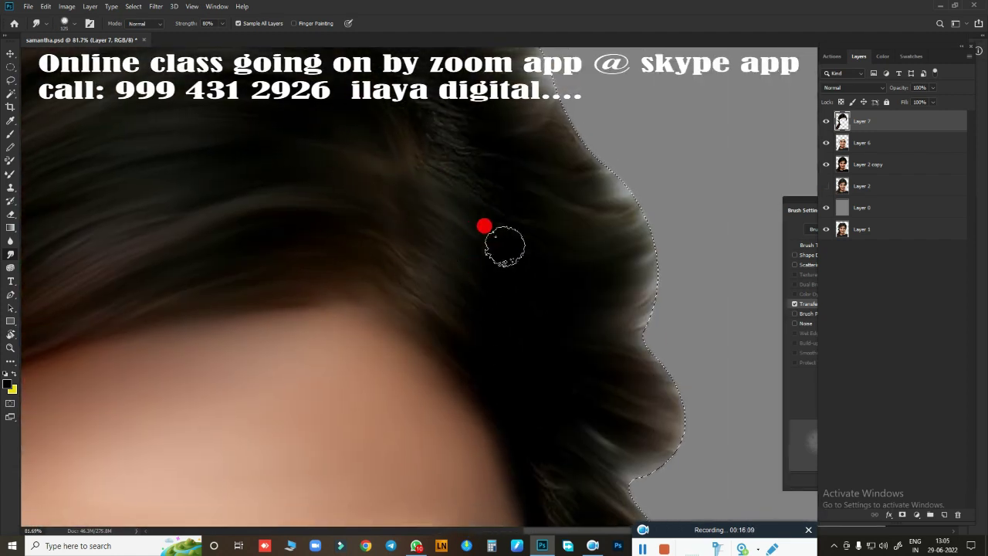
pyautogui.scroll(4, 479, 236)
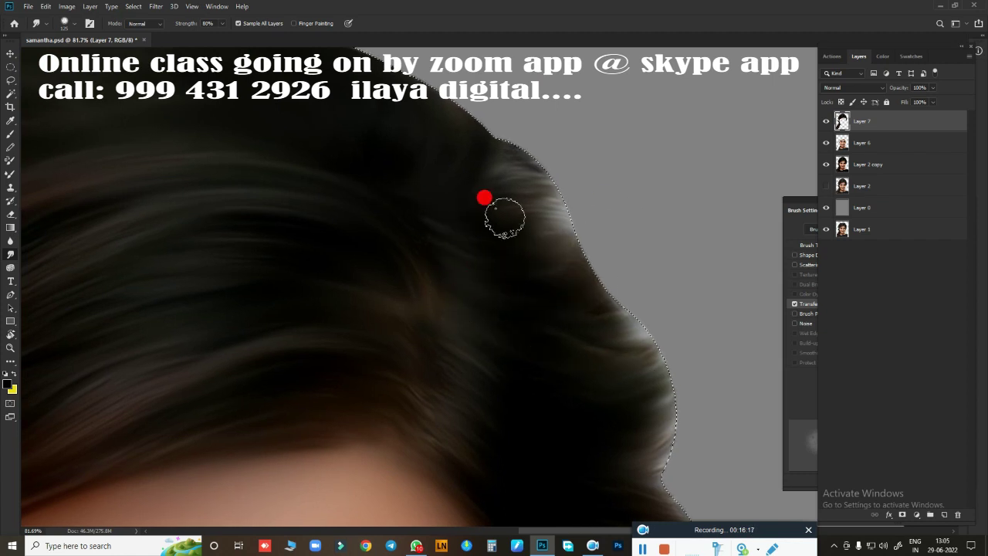
pyautogui.scroll(-4, 494, 177)
pyautogui.scroll(-4, 509, 247)
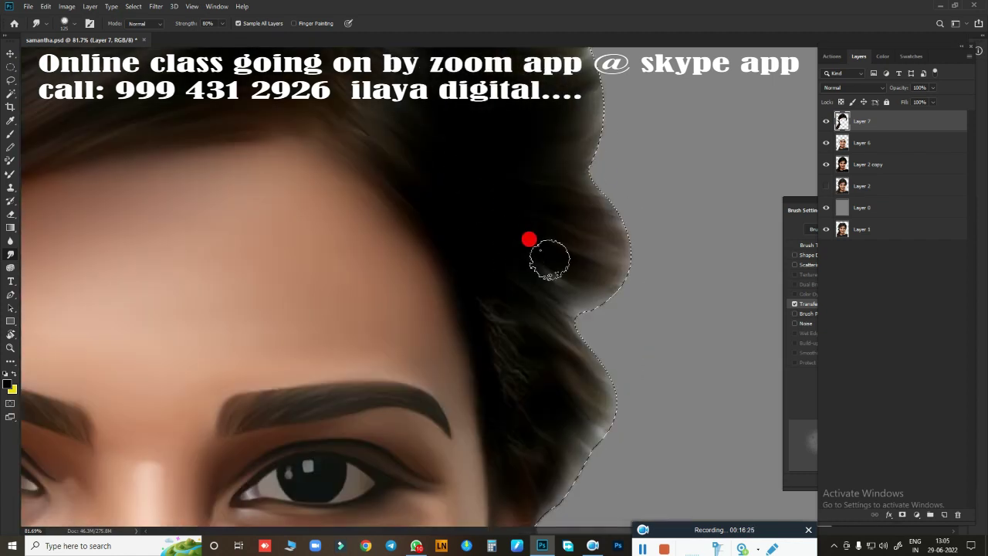
pyautogui.scroll(-3, 594, 270)
pyautogui.moveTo(514, 320)
pyautogui.mouseDown()
pyautogui.moveTo(571, 230)
pyautogui.moveTo(569, 187)
pyautogui.moveTo(552, 296)
pyautogui.mouseUp()
pyautogui.scroll(-4, 532, 276)
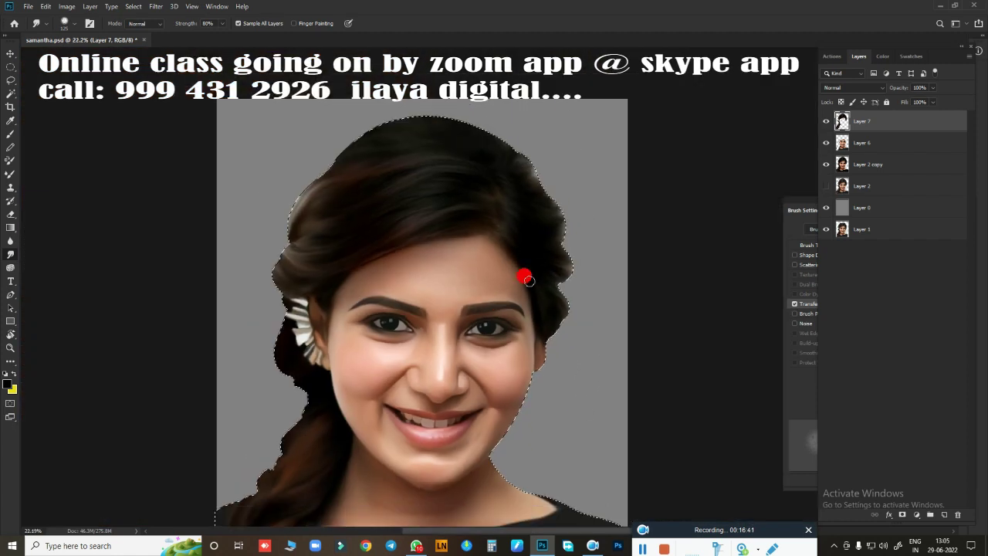
pyautogui.scroll(-2, 521, 276)
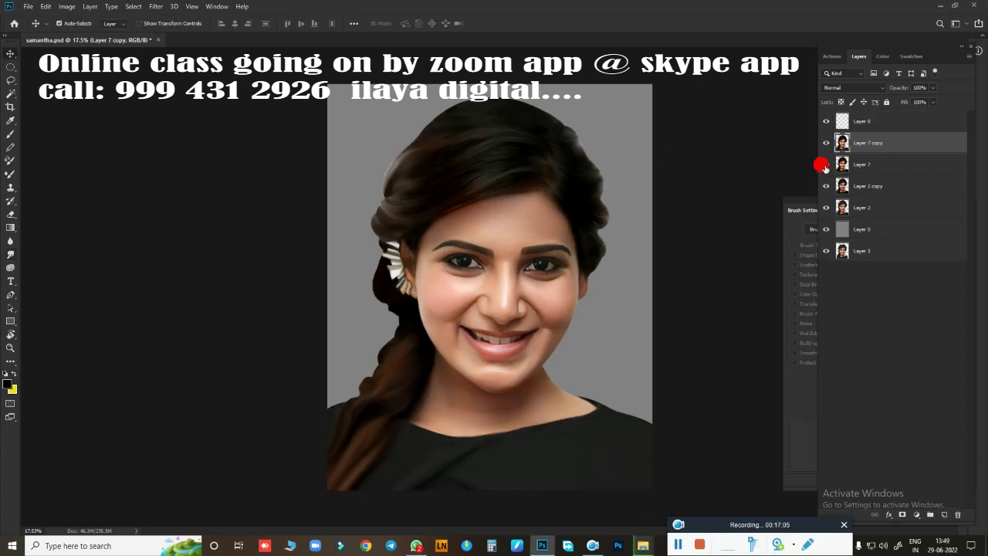
# Step: Select Layer 8 and choose a small round brush preset
pyautogui.hotkey('alt', ']')
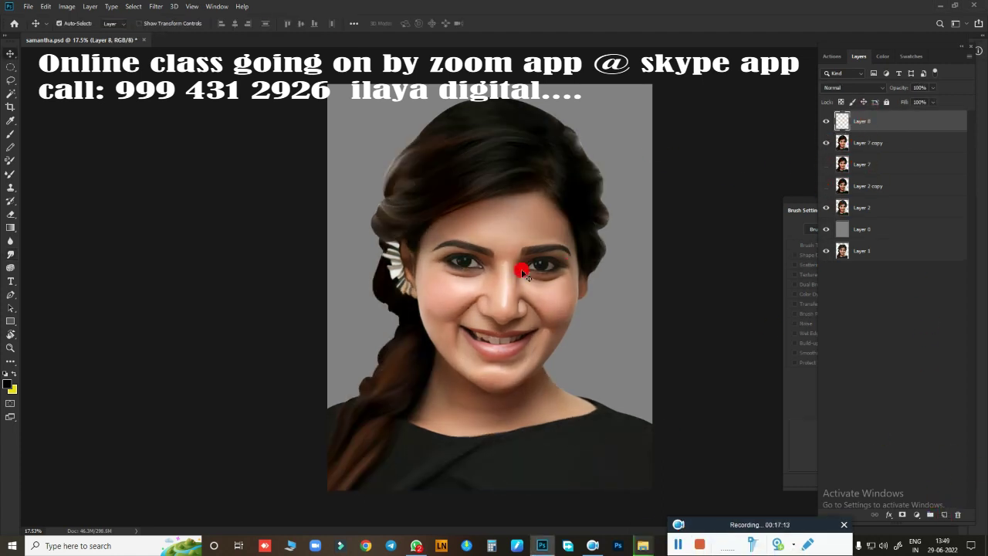
pyautogui.scroll(3, 574, 228)
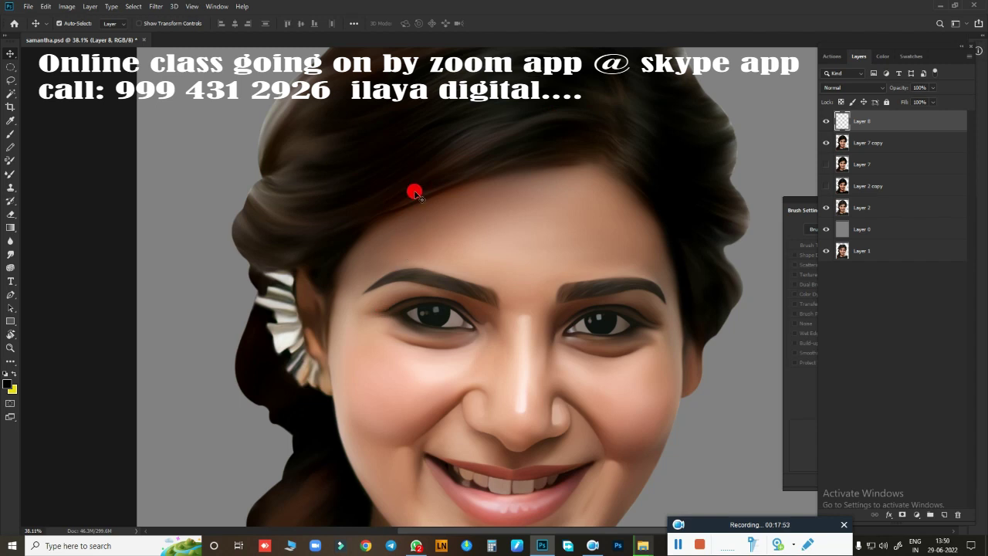
pyautogui.rightClick(421, 204)
pyautogui.press('b')
pyautogui.rightClick(377, 186)
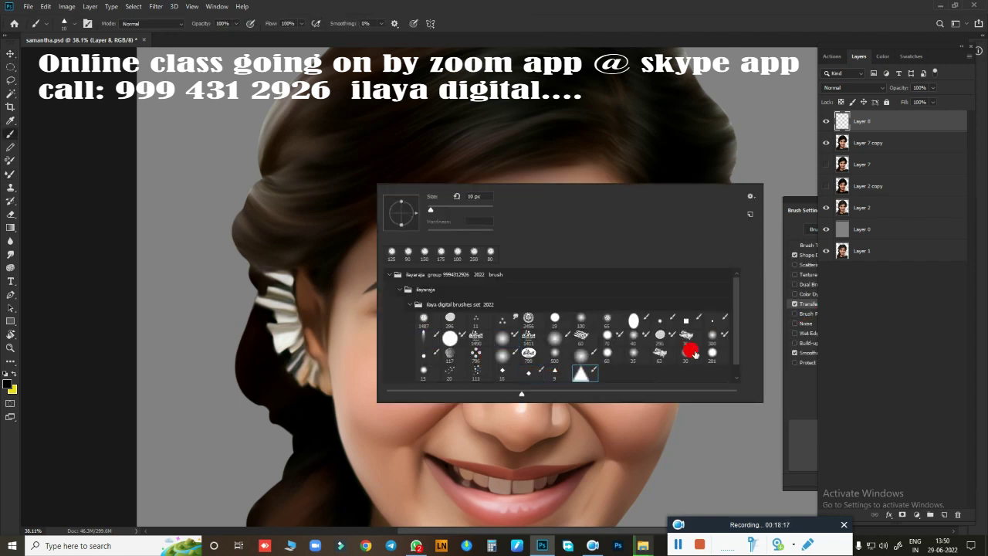
pyautogui.click(547, 25)
# Step: Set the brush's Transfer opacity jitter to Pen Pressure and enable Shape Dynamics
pyautogui.click(797, 300)
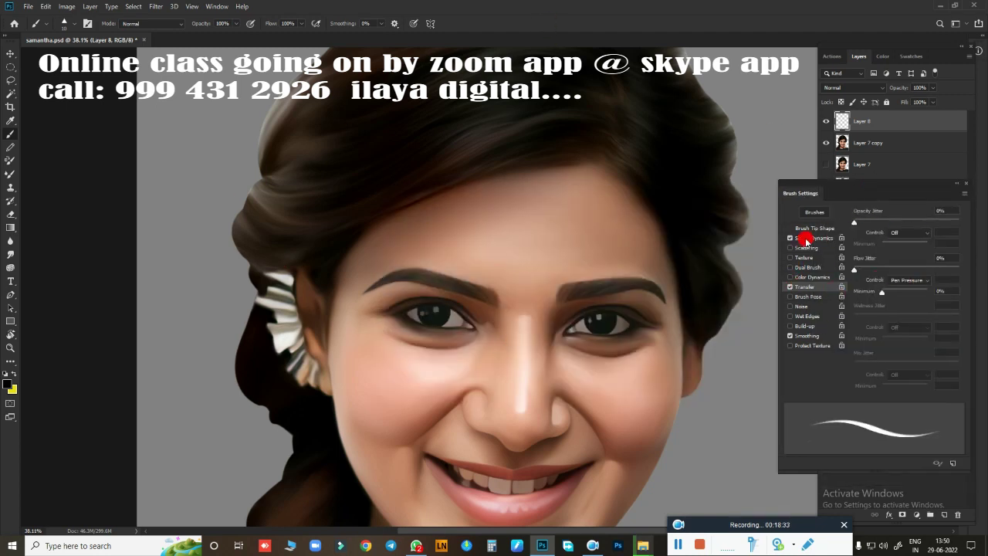
pyautogui.click(909, 233)
pyautogui.click(906, 257)
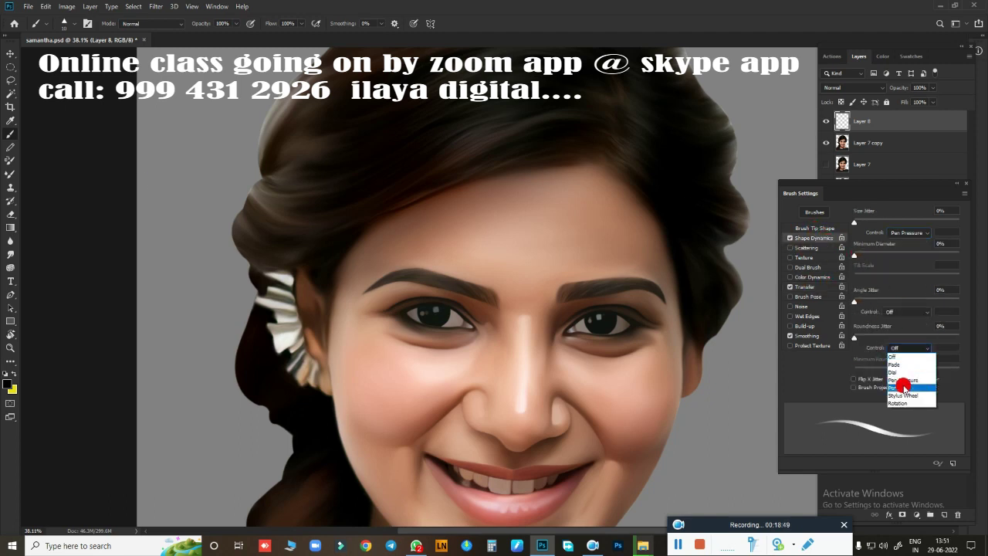
pyautogui.click(817, 228)
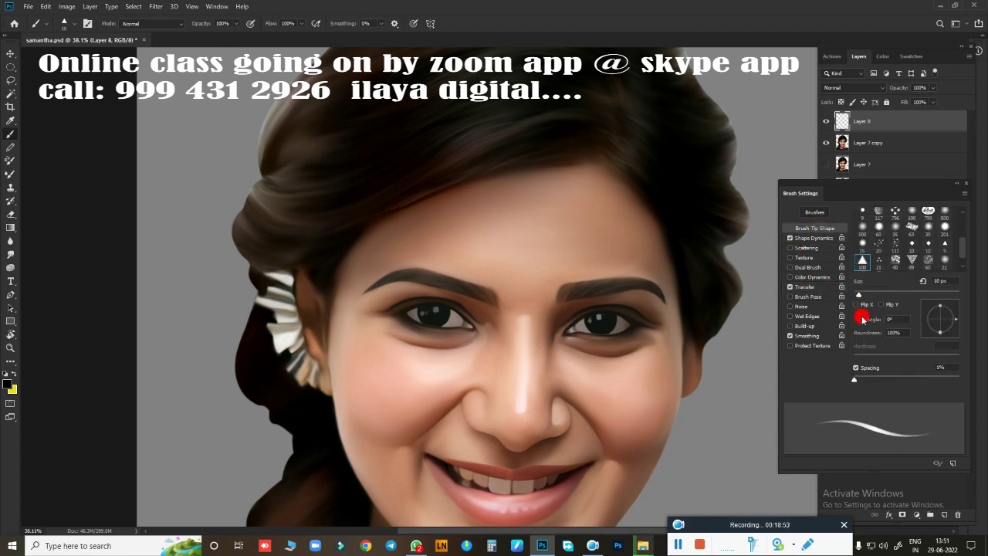
pyautogui.click(813, 240)
# Step: Set the foreground colour to a blue shade
pyautogui.click(9, 388)
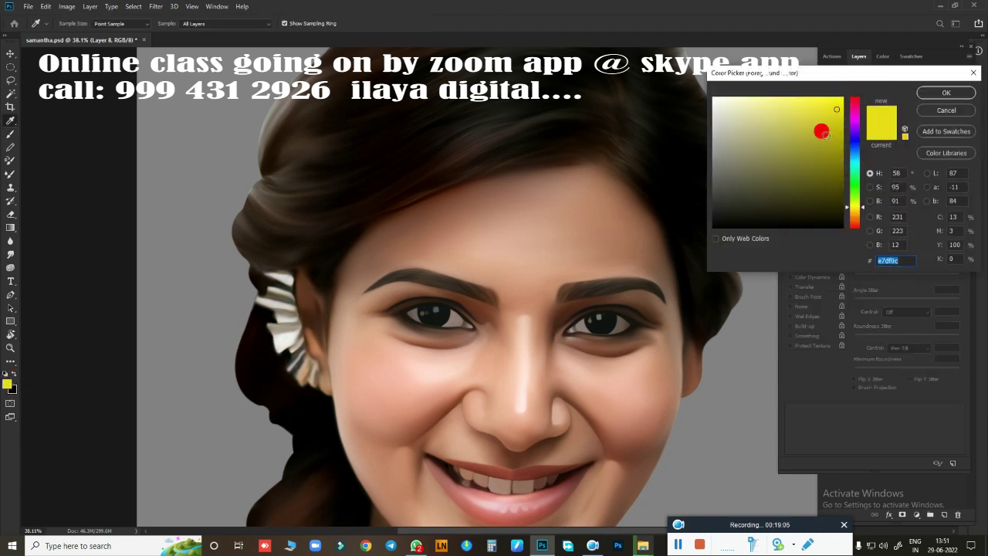
pyautogui.click(854, 149)
pyautogui.click(816, 116)
pyautogui.click(946, 92)
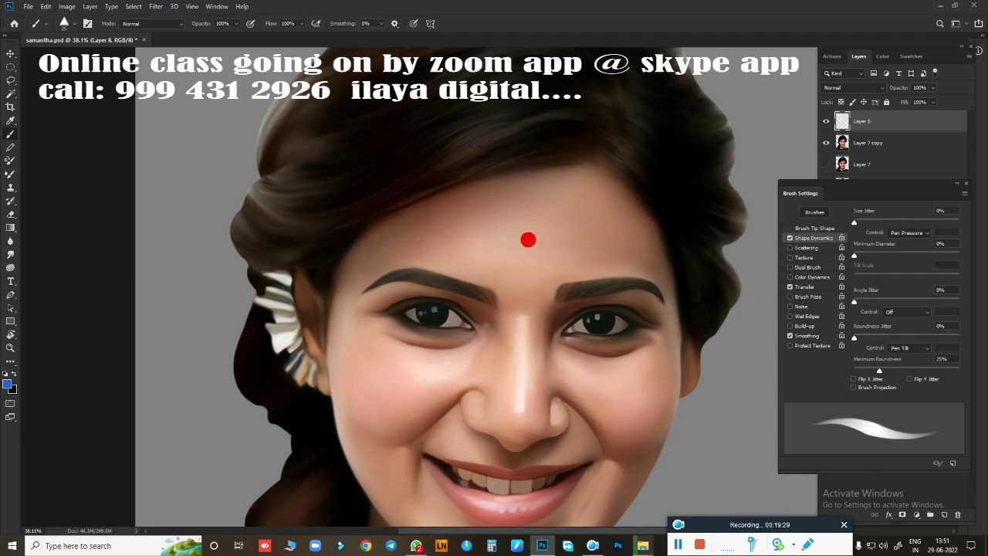
# Step: Enlarge the brush, paint test blue strokes, and reshape the tablet's pen pressure curve
pyautogui.press(']')
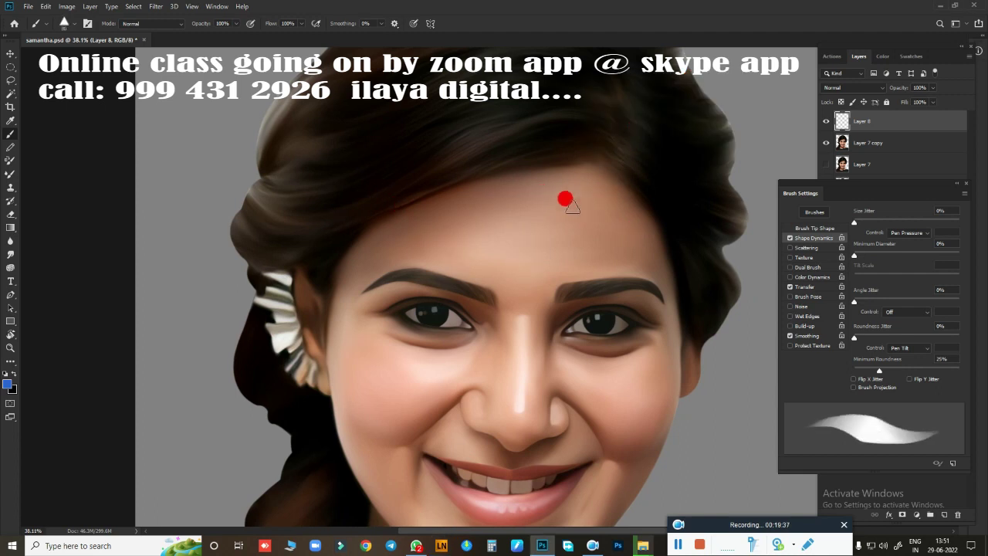
pyautogui.scroll(3, 565, 199)
pyautogui.moveTo(131, 282); pyautogui.dragTo(625, 131)
pyautogui.moveTo(594, 266); pyautogui.dragTo(302, 232)
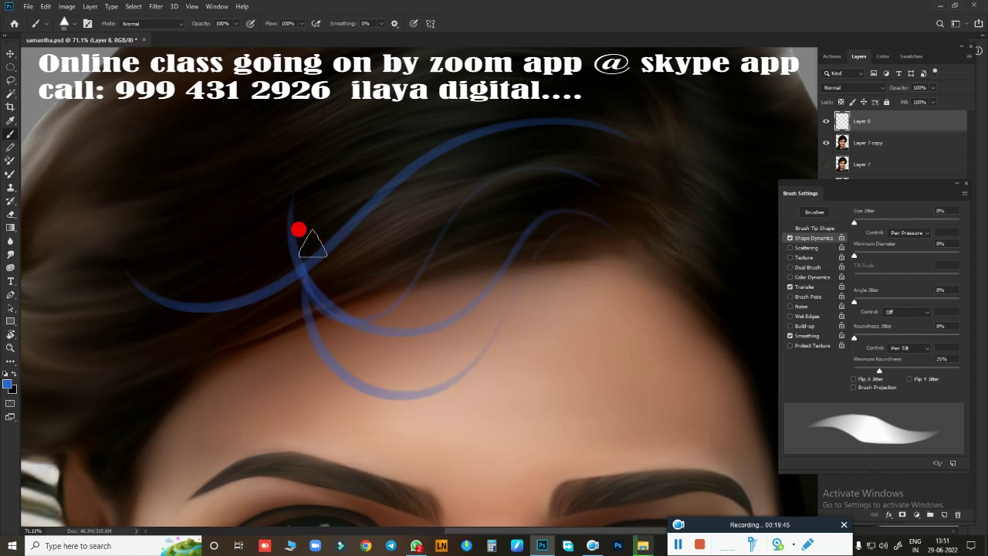
pyautogui.click(467, 318)
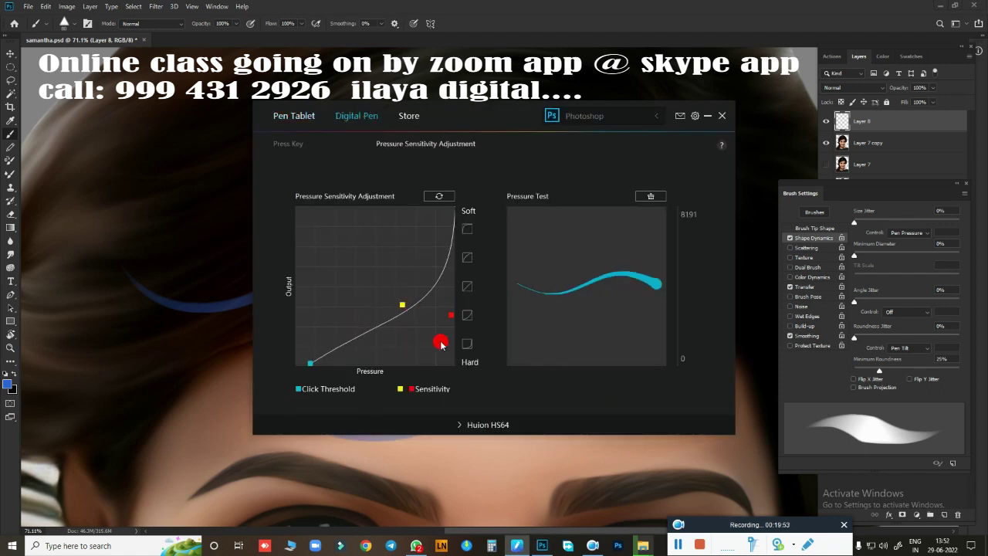
pyautogui.moveTo(441, 345); pyautogui.dragTo(441, 352)
pyautogui.click(708, 115)
# Step: Paint thick blue test strokes on the upper hair, then delete them
pyautogui.moveTo(243, 257); pyautogui.dragTo(359, 162)
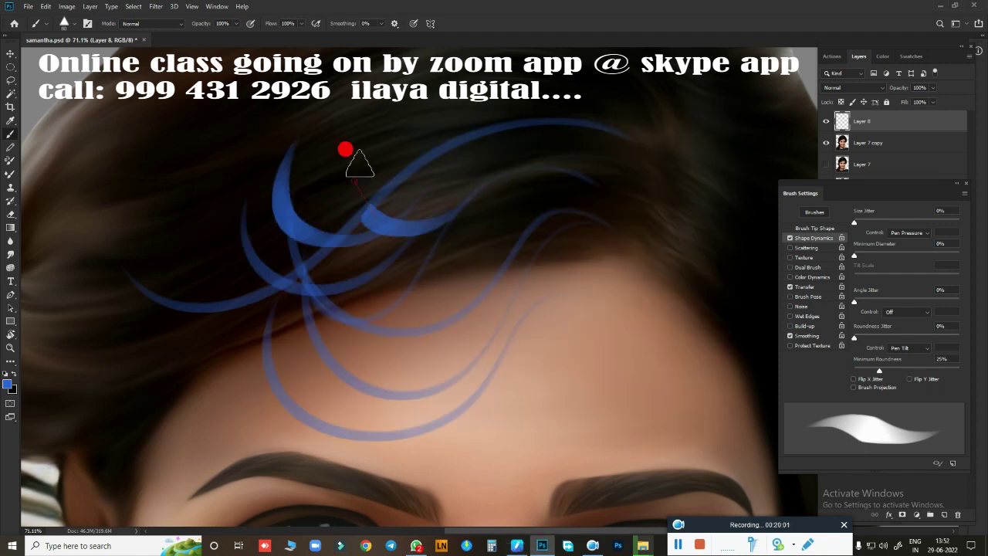
pyautogui.moveTo(501, 139); pyautogui.dragTo(587, 204)
pyautogui.moveTo(555, 166); pyautogui.dragTo(652, 182)
pyautogui.press('Delete')
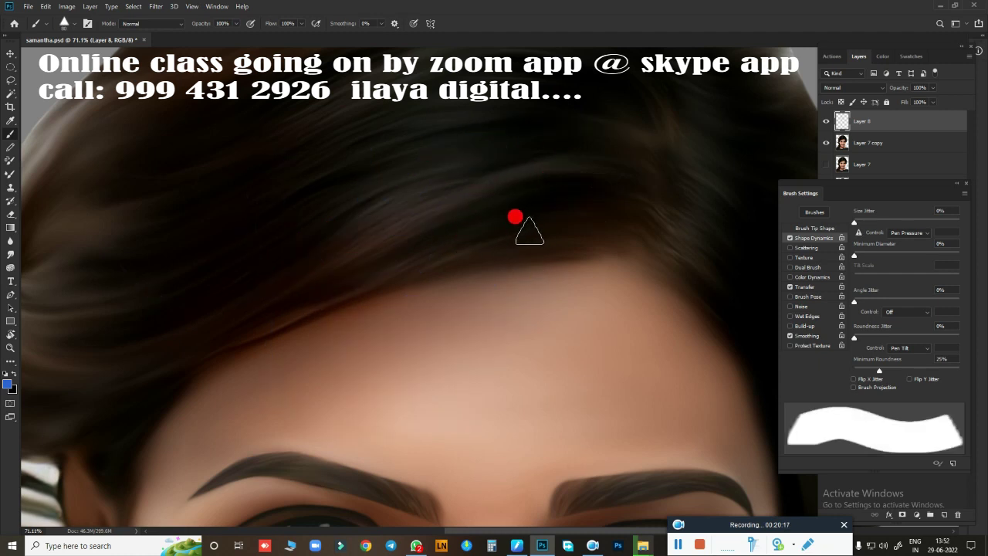
# Step: Paint trial blue strands over the upper and left hair, then show the Transfer pressure settings
pyautogui.moveTo(564, 153); pyautogui.dragTo(346, 308)
pyautogui.moveTo(576, 193); pyautogui.dragTo(338, 117)
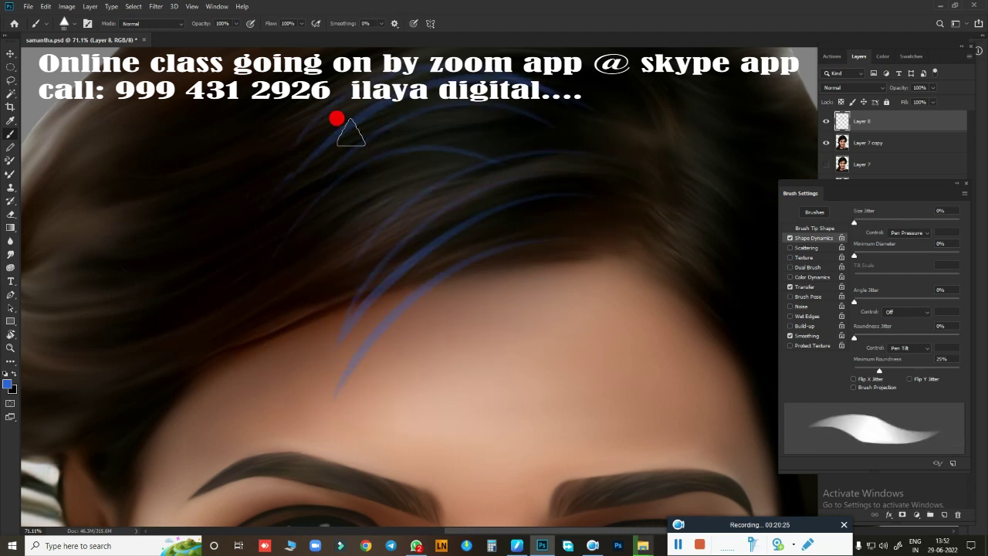
pyautogui.moveTo(532, 123)
pyautogui.mouseDown()
pyautogui.moveTo(610, 355)
pyautogui.moveTo(414, 397)
pyautogui.mouseUp()
pyautogui.moveTo(602, 178)
pyautogui.mouseDown()
pyautogui.moveTo(324, 125)
pyautogui.moveTo(183, 267)
pyautogui.mouseUp()
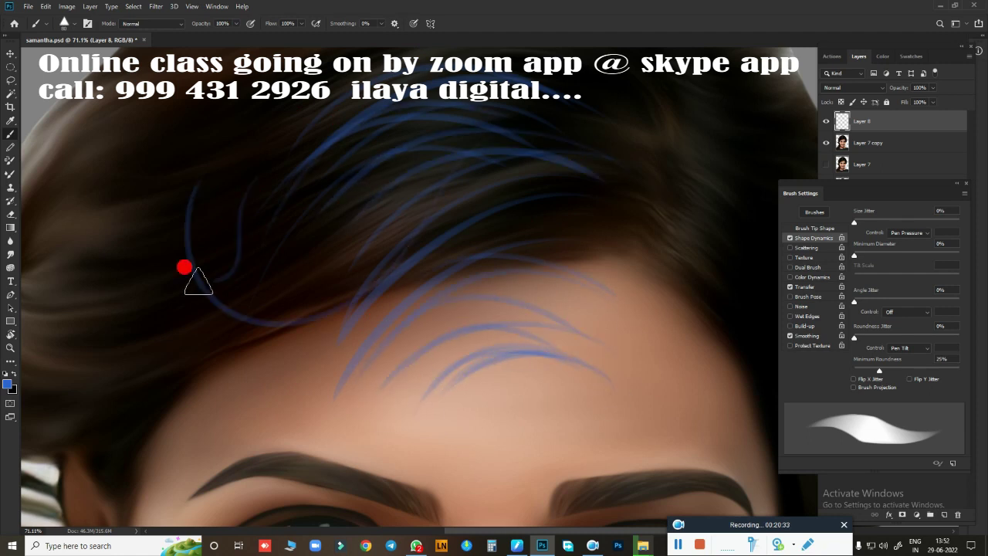
pyautogui.moveTo(193, 131); pyautogui.dragTo(85, 347)
pyautogui.moveTo(216, 232); pyautogui.dragTo(101, 340)
pyautogui.scroll(-3, 550, 138)
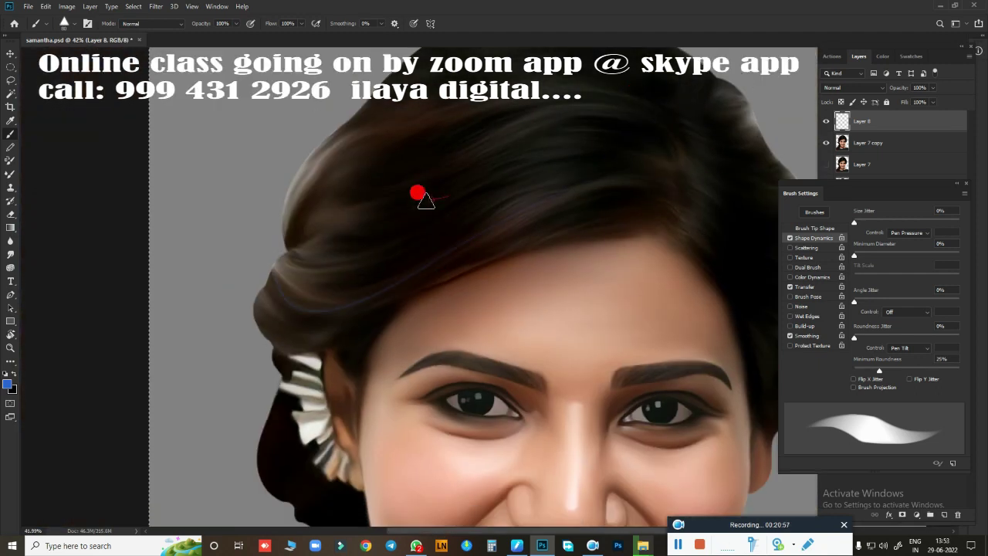
pyautogui.moveTo(606, 128); pyautogui.dragTo(668, 238)
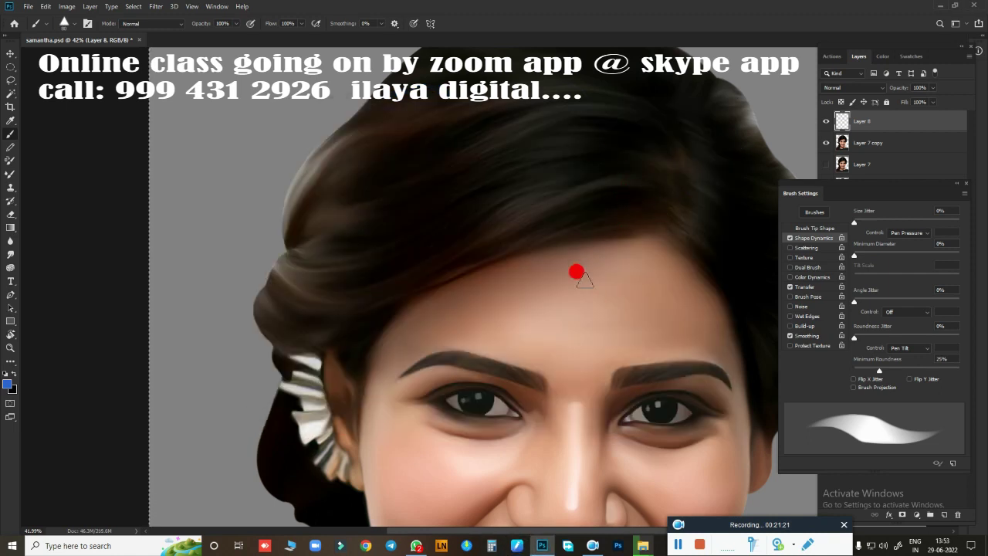
pyautogui.scroll(2, 556, 275)
pyautogui.click(824, 287)
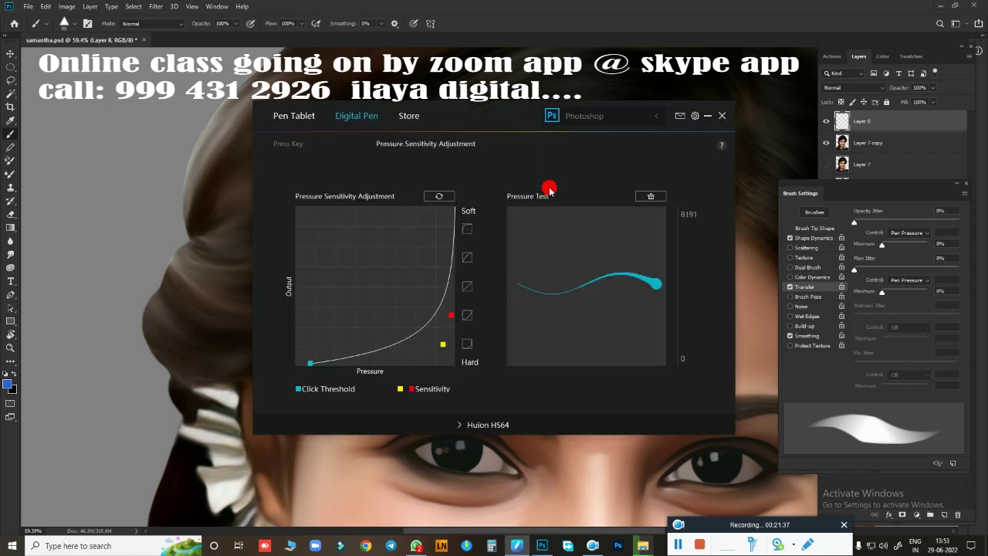
# Step: Undo a blue crescent strand near the forehead and repaint crescent strands across the hair
pyautogui.moveTo(479, 199); pyautogui.dragTo(494, 284)
pyautogui.hotkey('ctrl', 'z')
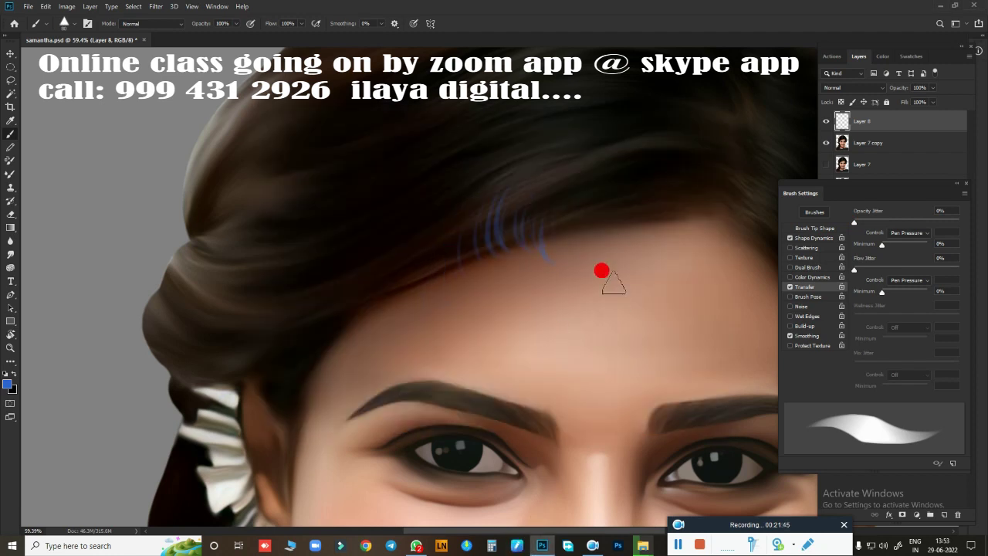
pyautogui.hotkey('ctrl', 'z')
pyautogui.moveTo(417, 231); pyautogui.dragTo(371, 278)
pyautogui.moveTo(371, 340); pyautogui.dragTo(467, 337)
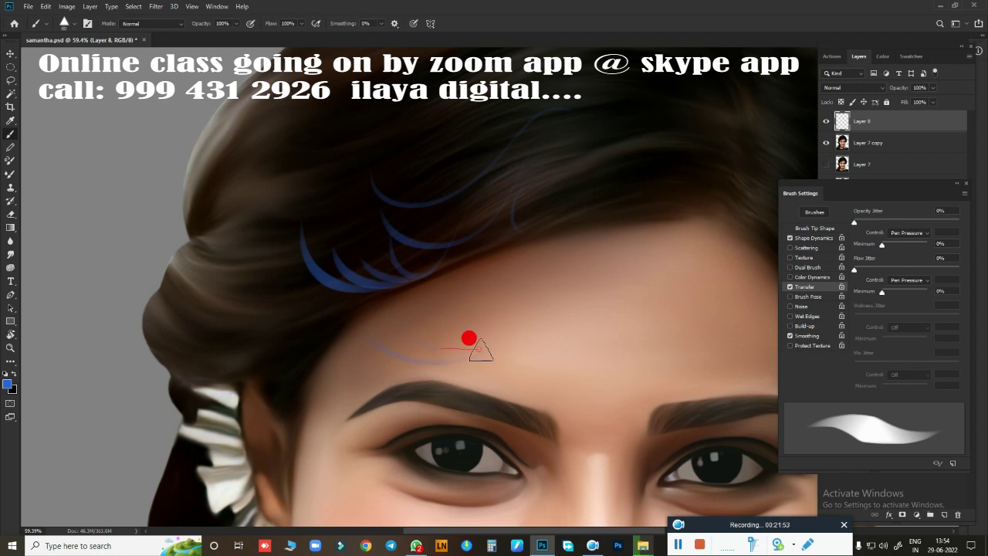
pyautogui.moveTo(483, 135); pyautogui.dragTo(571, 197)
pyautogui.moveTo(610, 97); pyautogui.dragTo(714, 115)
# Step: Paint blue strands from the hair's left side toward the forehead and over the bun
pyautogui.moveTo(270, 205); pyautogui.dragTo(502, 120)
pyautogui.moveTo(471, 165); pyautogui.dragTo(602, 88)
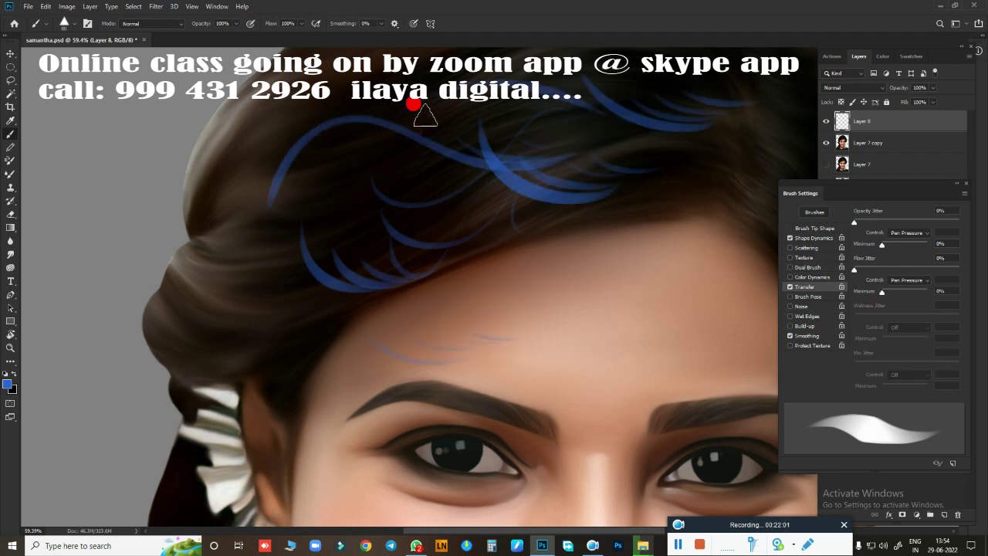
pyautogui.moveTo(401, 120); pyautogui.dragTo(602, 181)
pyautogui.moveTo(517, 116)
pyautogui.mouseDown()
pyautogui.moveTo(629, 209)
pyautogui.moveTo(664, 277)
pyautogui.mouseUp()
pyautogui.moveTo(284, 316)
pyautogui.mouseDown()
pyautogui.moveTo(190, 290)
pyautogui.moveTo(293, 236)
pyautogui.mouseUp()
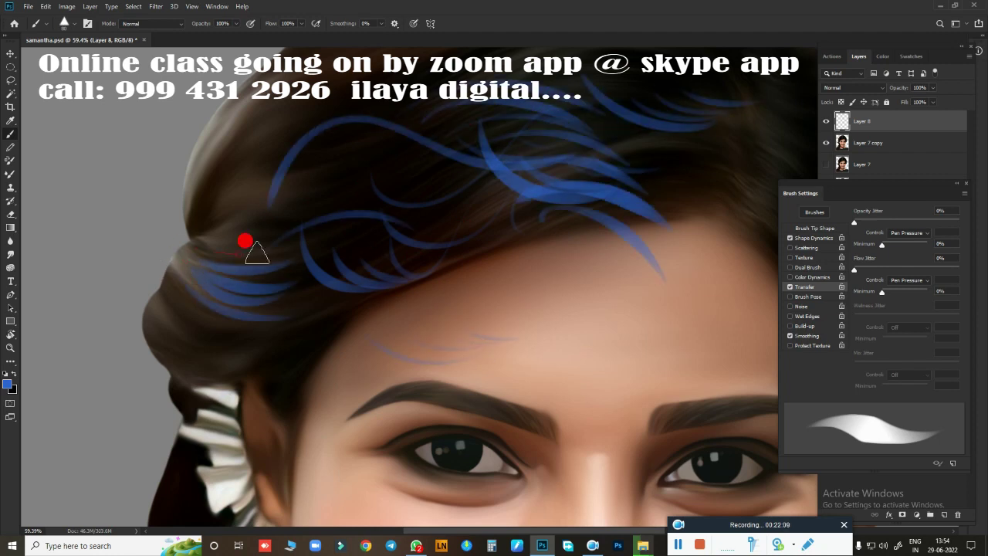
pyautogui.moveTo(201, 231); pyautogui.dragTo(267, 189)
pyautogui.moveTo(166, 285); pyautogui.dragTo(271, 355)
# Step: Paint blue strands over the right side and across the top of the hair
pyautogui.moveTo(591, 302); pyautogui.dragTo(283, 387)
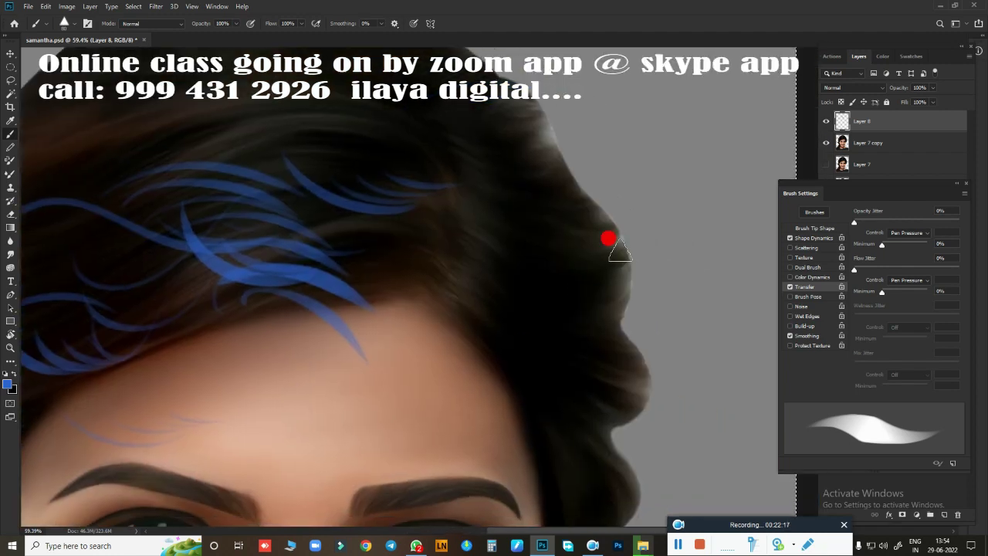
pyautogui.moveTo(459, 247); pyautogui.dragTo(580, 335)
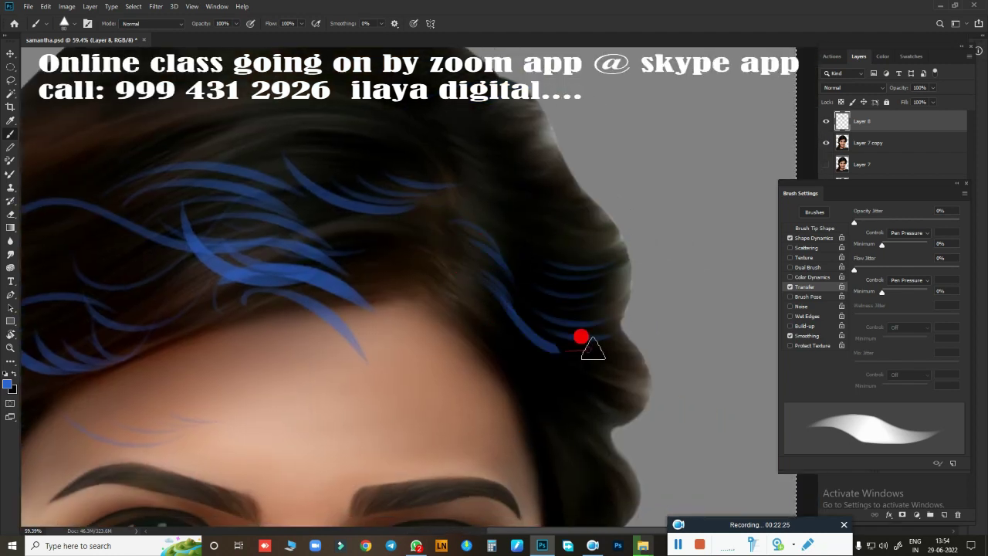
pyautogui.moveTo(494, 227); pyautogui.dragTo(627, 266)
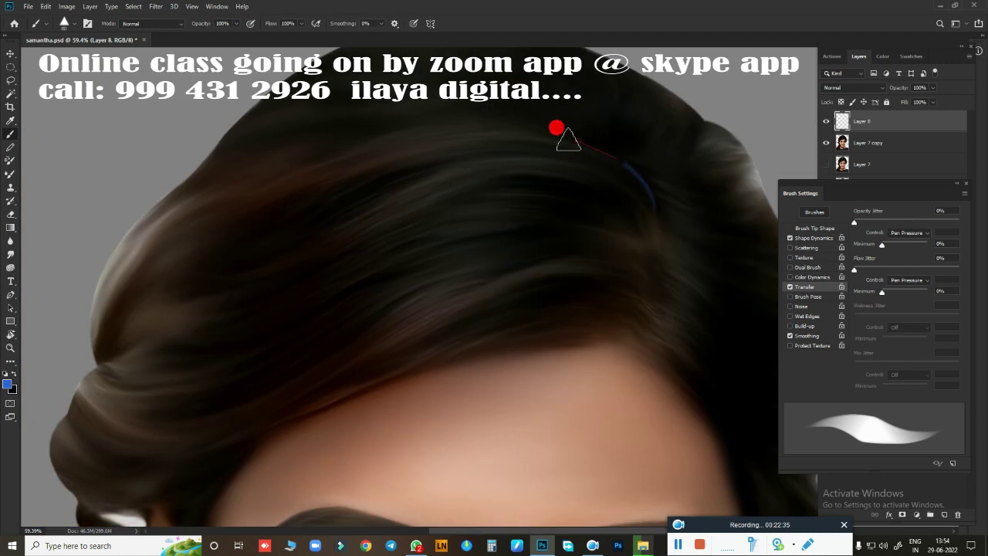
pyautogui.moveTo(432, 224)
pyautogui.mouseDown()
pyautogui.moveTo(599, 197)
pyautogui.moveTo(594, 171)
pyautogui.mouseUp()
pyautogui.moveTo(364, 290); pyautogui.dragTo(482, 236)
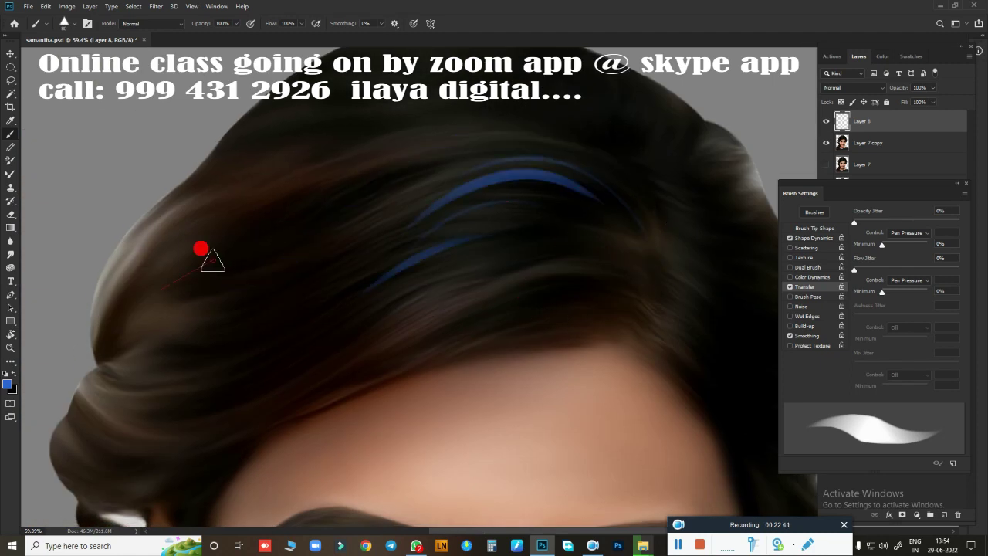
pyautogui.moveTo(273, 428); pyautogui.dragTo(480, 309)
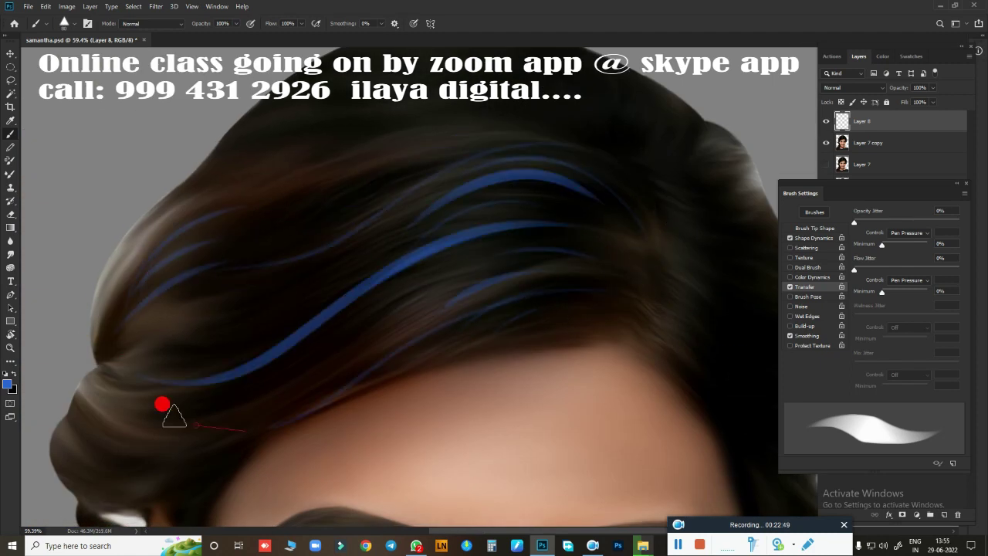
pyautogui.moveTo(174, 403); pyautogui.dragTo(493, 252)
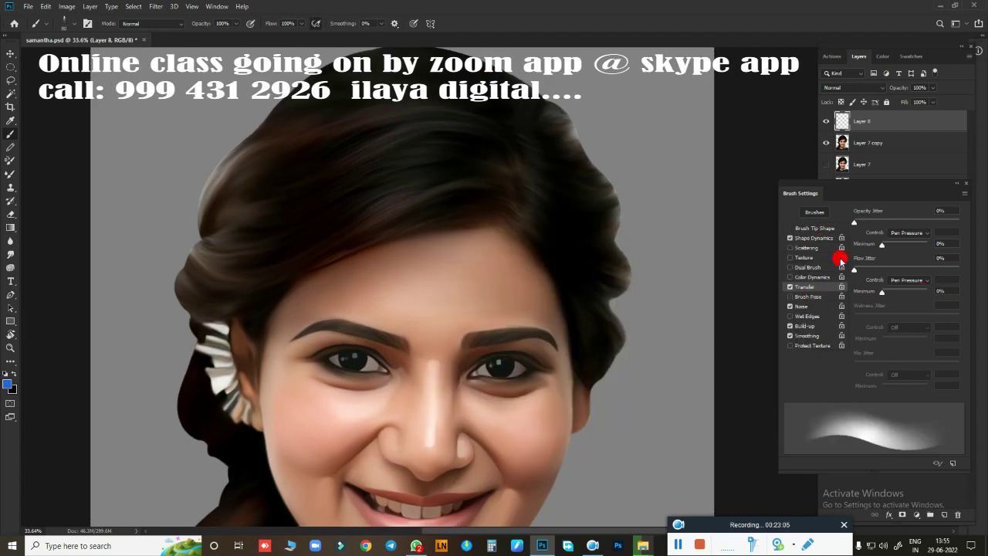
# Step: Tie brush size to pen pressure and rotate the canvas to follow the hair flow
pyautogui.click(814, 237)
pyautogui.click(907, 232)
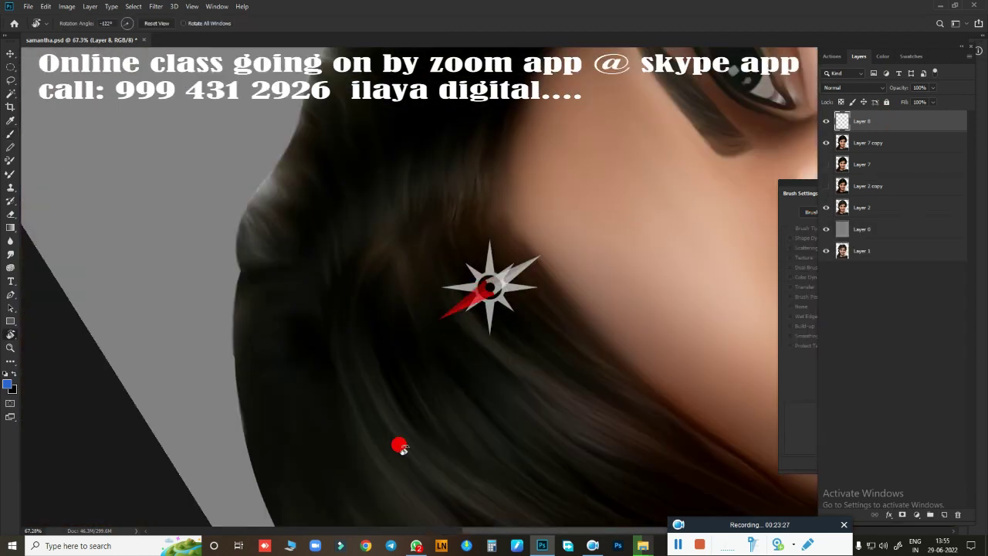
pyautogui.moveTo(399, 446); pyautogui.dragTo(525, 291)
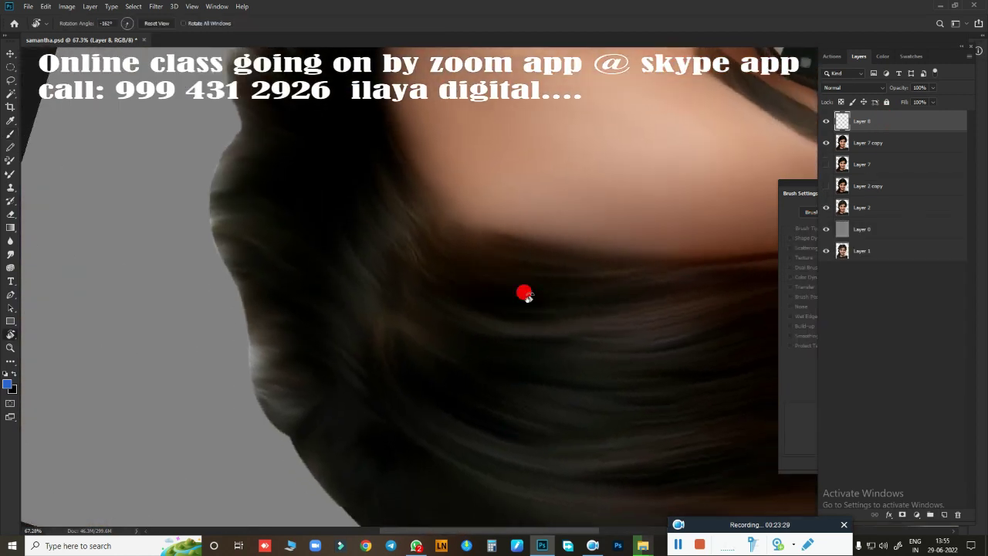
pyautogui.scroll(3, 463, 269)
pyautogui.press('b')
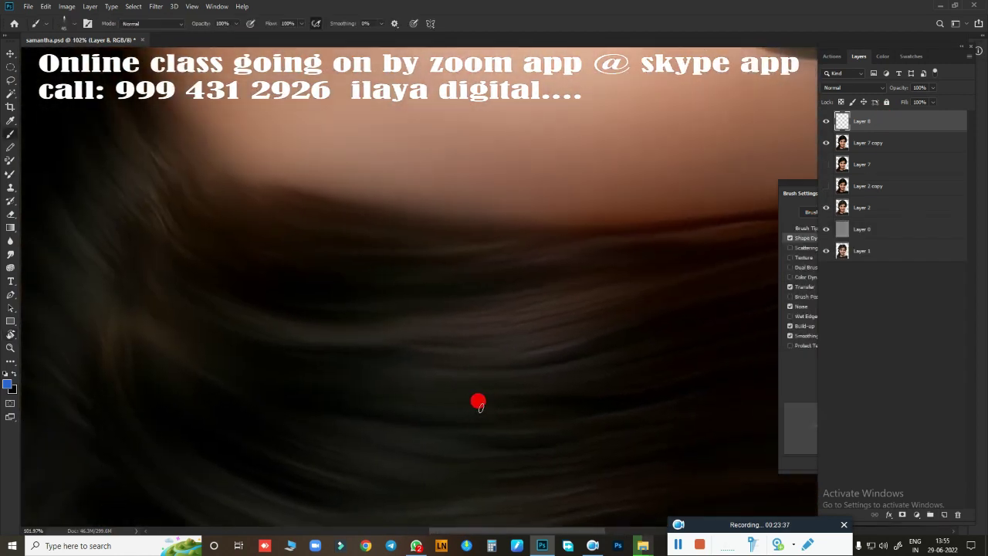
pyautogui.hotkey('ctrl', 'z')
pyautogui.hotkey('ctrl', 'alt', 'i')
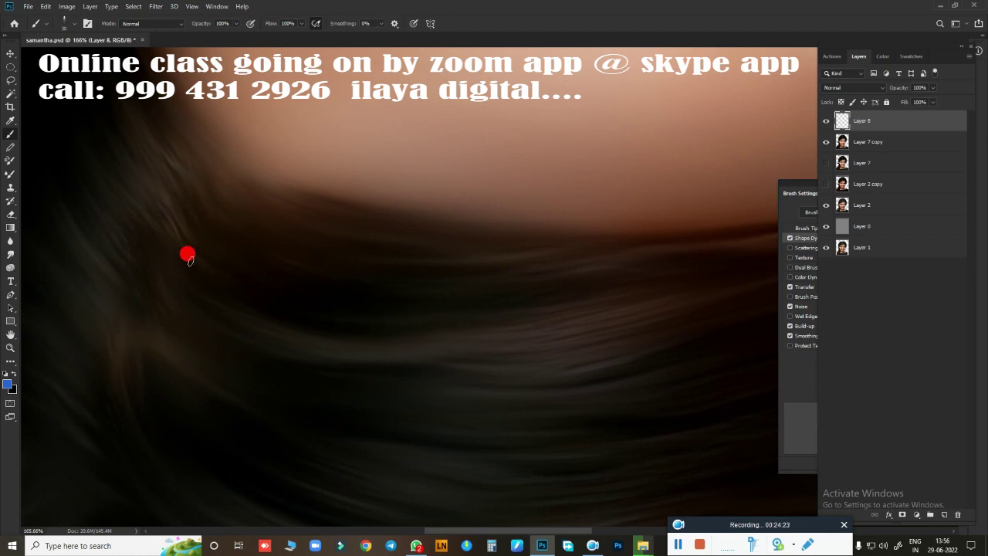
# Step: Paint curved thin blue strands along the crown of the hair
pyautogui.moveTo(232, 287); pyautogui.dragTo(457, 324)
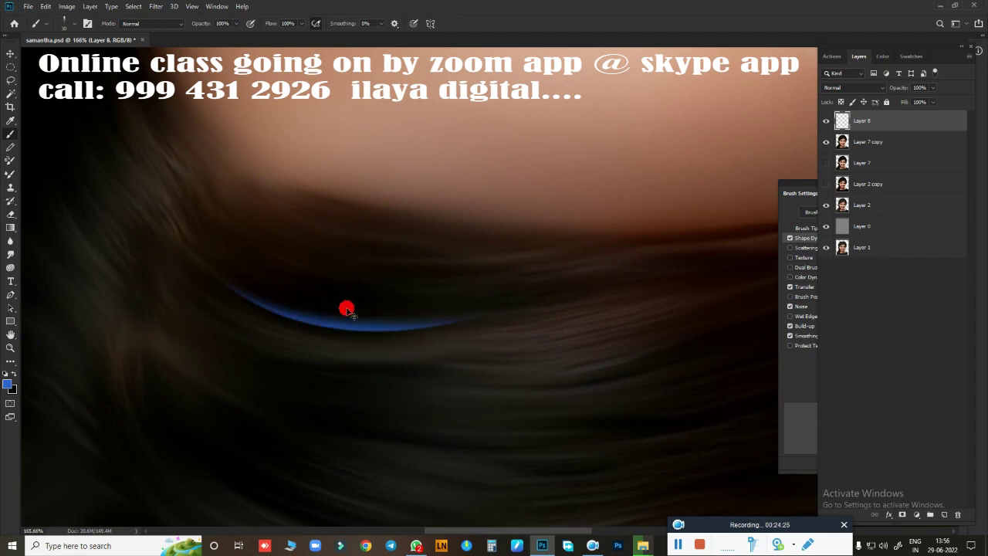
pyautogui.moveTo(533, 255); pyautogui.dragTo(395, 266)
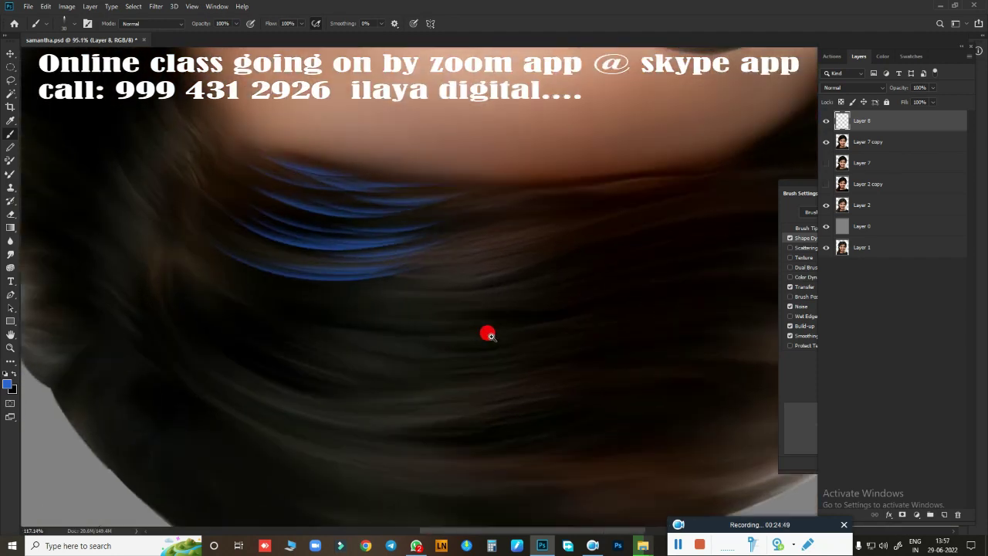
pyautogui.moveTo(273, 319); pyautogui.dragTo(485, 299)
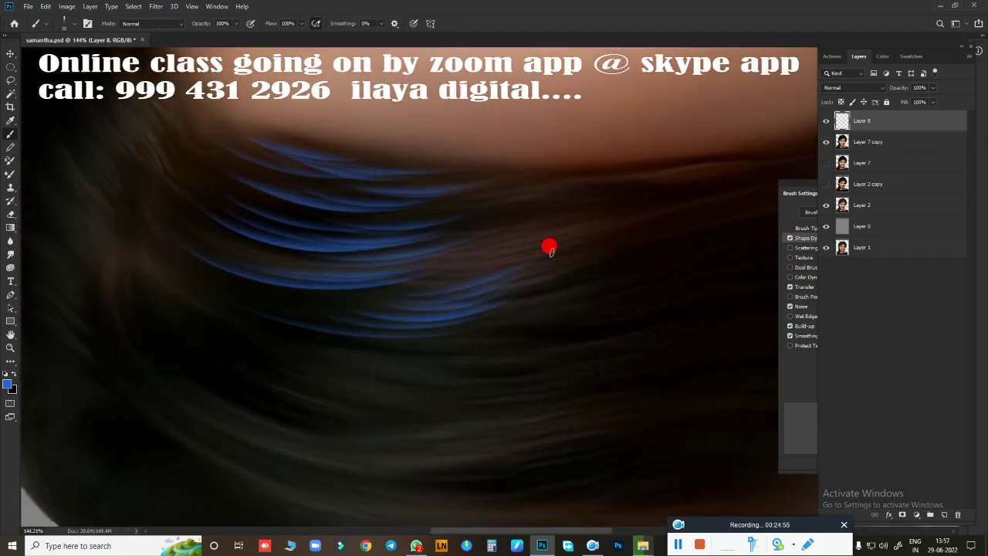
pyautogui.scroll(-3, 548, 247)
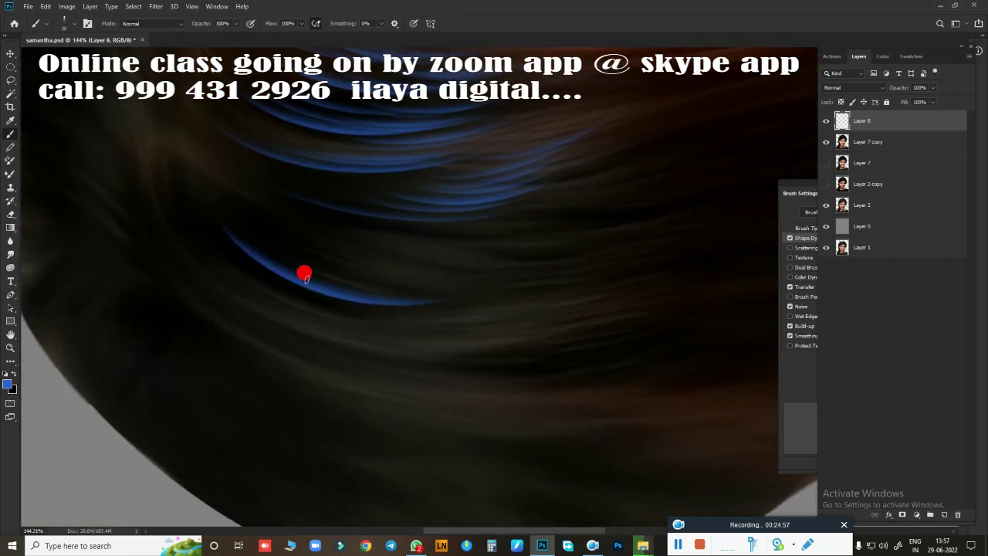
pyautogui.moveTo(254, 267); pyautogui.dragTo(521, 263)
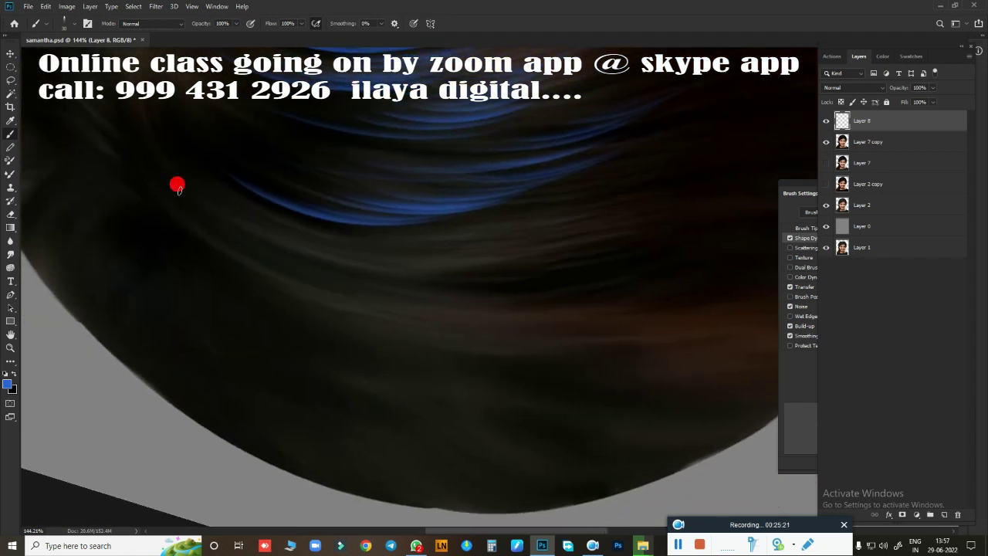
# Step: Layer several more long blue strands running across the hair
pyautogui.moveTo(197, 224); pyautogui.dragTo(394, 338)
pyautogui.moveTo(317, 285); pyautogui.dragTo(650, 319)
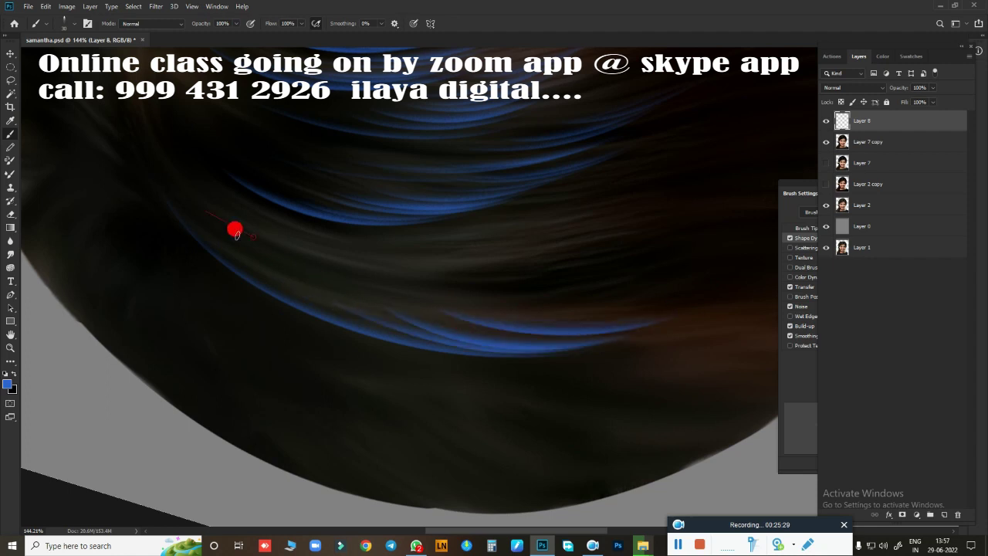
pyautogui.moveTo(236, 227)
pyautogui.mouseDown()
pyautogui.moveTo(451, 255)
pyautogui.moveTo(662, 193)
pyautogui.mouseUp()
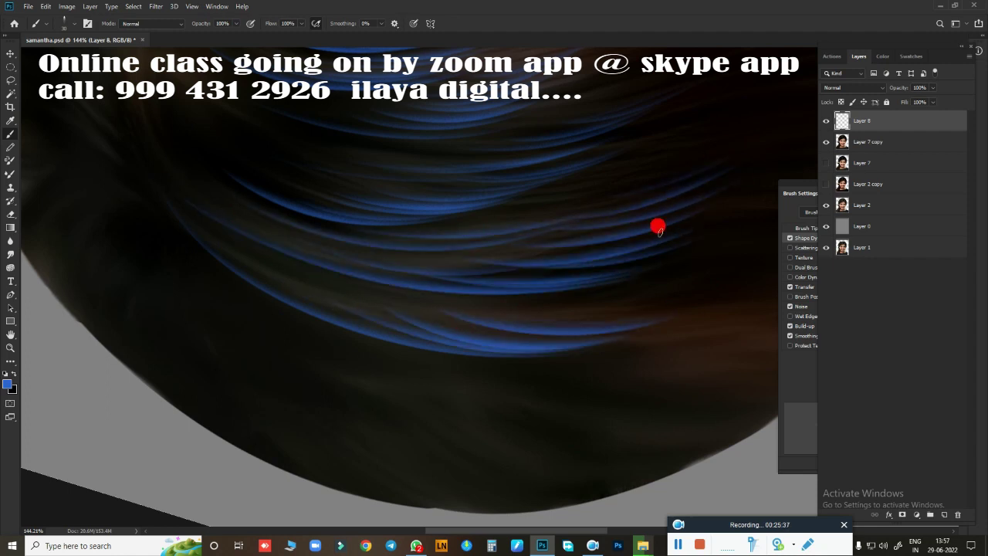
pyautogui.scroll(3, 586, 309)
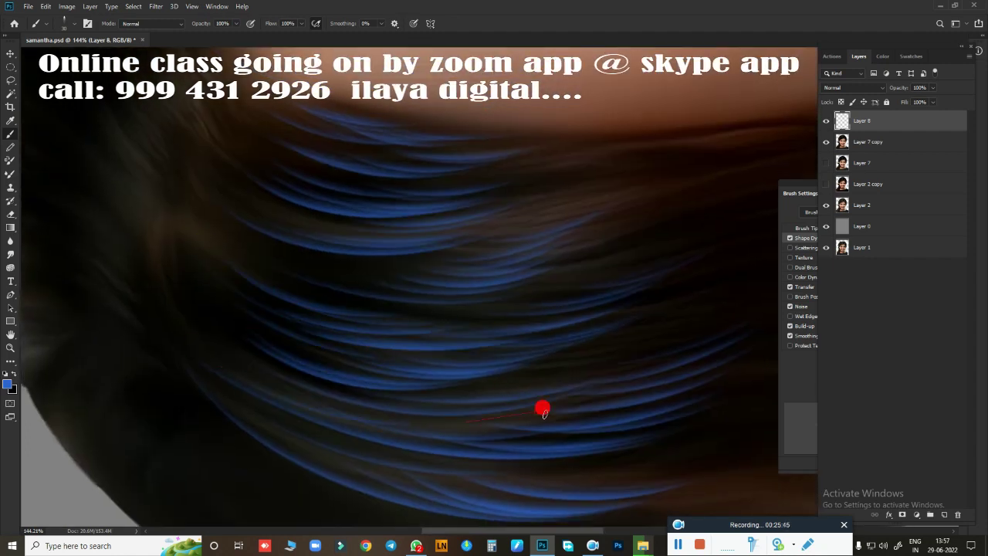
pyautogui.scroll(2, 525, 432)
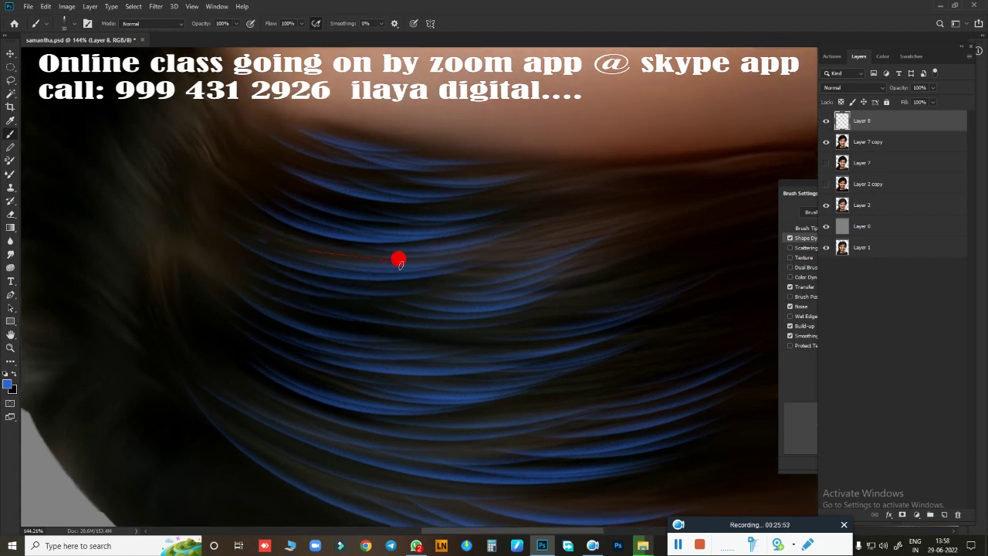
pyautogui.scroll(-3, 578, 335)
pyautogui.scroll(-3, 566, 332)
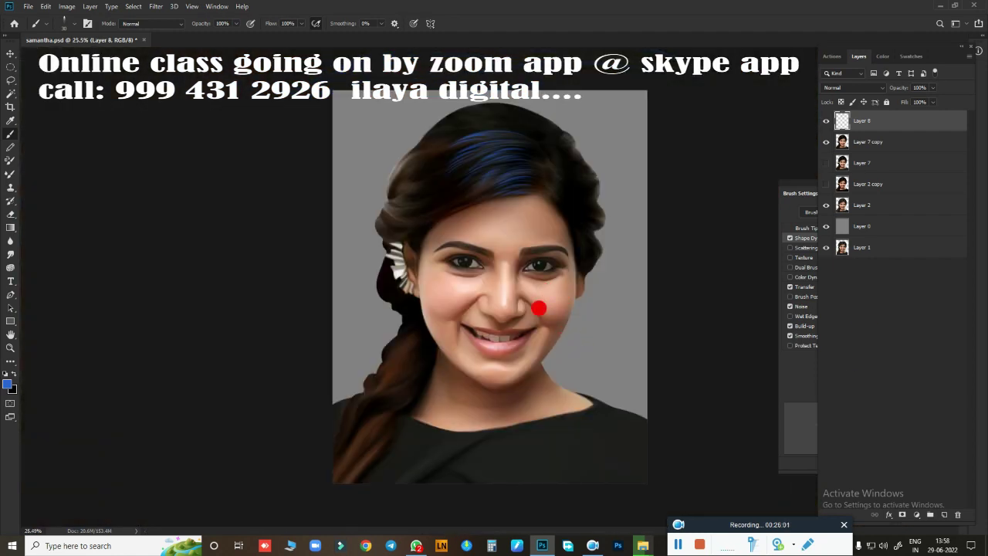
# Step: Rotate the canvas to the hair curve and paint blue strands along the upper hair folds and ear side
pyautogui.scroll(10, 539, 308)
pyautogui.press('r')
pyautogui.moveTo(467, 385)
pyautogui.mouseDown()
pyautogui.moveTo(578, 192)
pyautogui.moveTo(644, 296)
pyautogui.mouseUp()
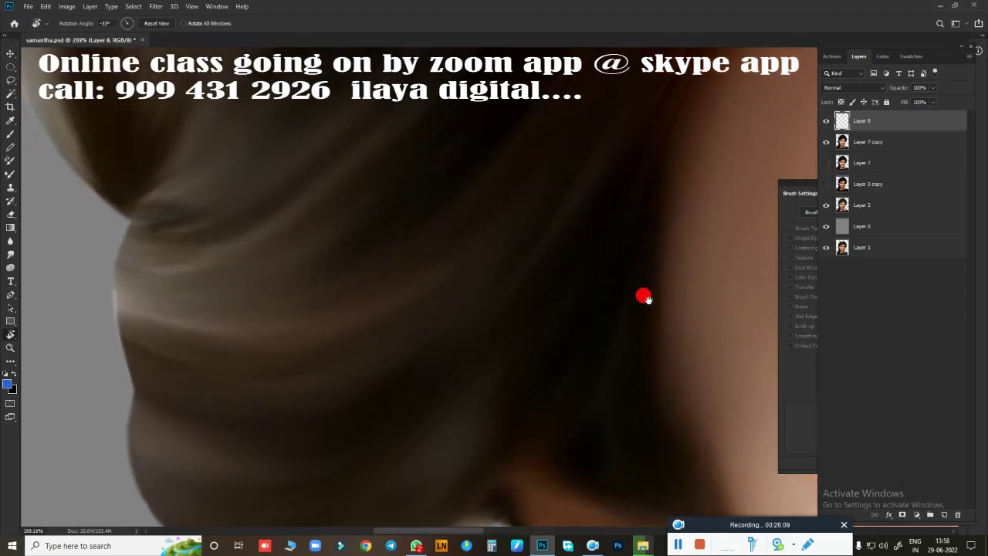
pyautogui.press('b')
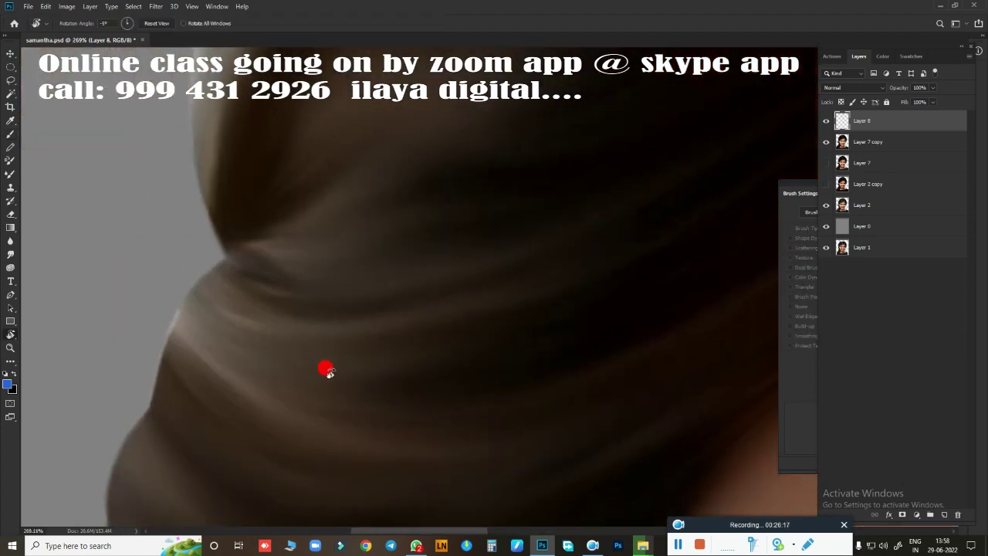
pyautogui.moveTo(221, 270); pyautogui.dragTo(331, 320)
pyautogui.moveTo(556, 224); pyautogui.dragTo(340, 271)
pyautogui.moveTo(656, 139); pyautogui.dragTo(353, 209)
pyautogui.moveTo(606, 69)
pyautogui.mouseDown()
pyautogui.moveTo(313, 242)
pyautogui.moveTo(567, 249)
pyautogui.mouseUp()
pyautogui.moveTo(440, 276); pyautogui.dragTo(741, 49)
pyautogui.moveTo(640, 139)
pyautogui.mouseDown()
pyautogui.moveTo(302, 247)
pyautogui.moveTo(209, 225)
pyautogui.moveTo(496, 230)
pyautogui.mouseUp()
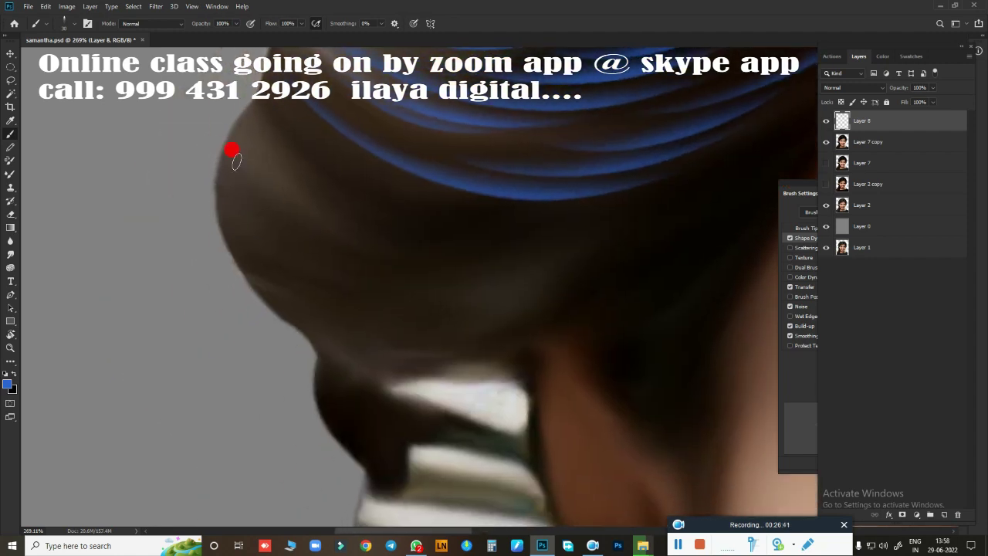
pyautogui.moveTo(232, 150)
pyautogui.mouseDown()
pyautogui.moveTo(613, 208)
pyautogui.moveTo(525, 220)
pyautogui.moveTo(600, 256)
pyautogui.moveTo(390, 357)
pyautogui.moveTo(378, 383)
pyautogui.mouseUp()
# Step: Re-angle the view and paint blue highlight strands along the hair's top edge and across the hairline
pyautogui.scroll(-5, 386, 276)
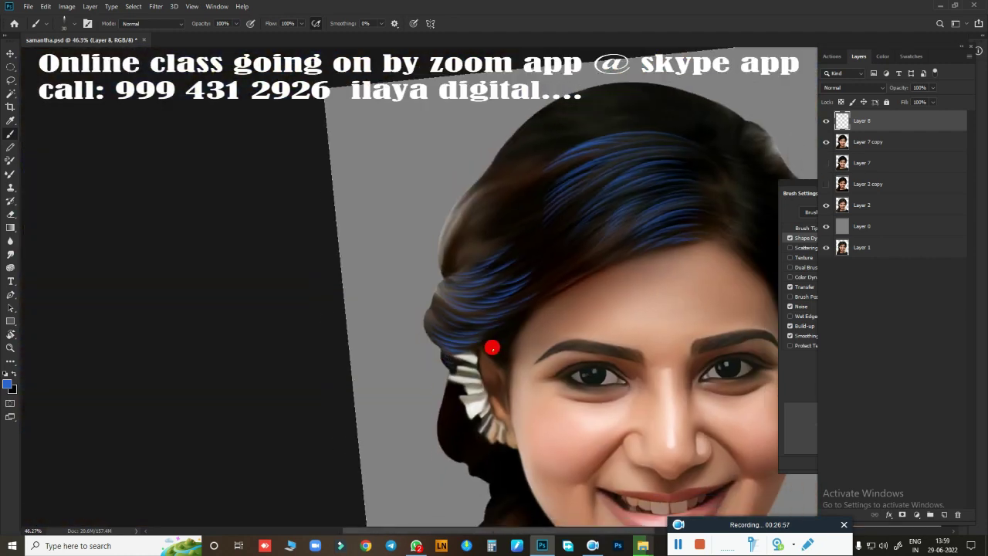
pyautogui.press('r')
pyautogui.moveTo(519, 347)
pyautogui.mouseDown()
pyautogui.moveTo(339, 317)
pyautogui.moveTo(373, 389)
pyautogui.mouseUp()
pyautogui.scroll(5, 641, 247)
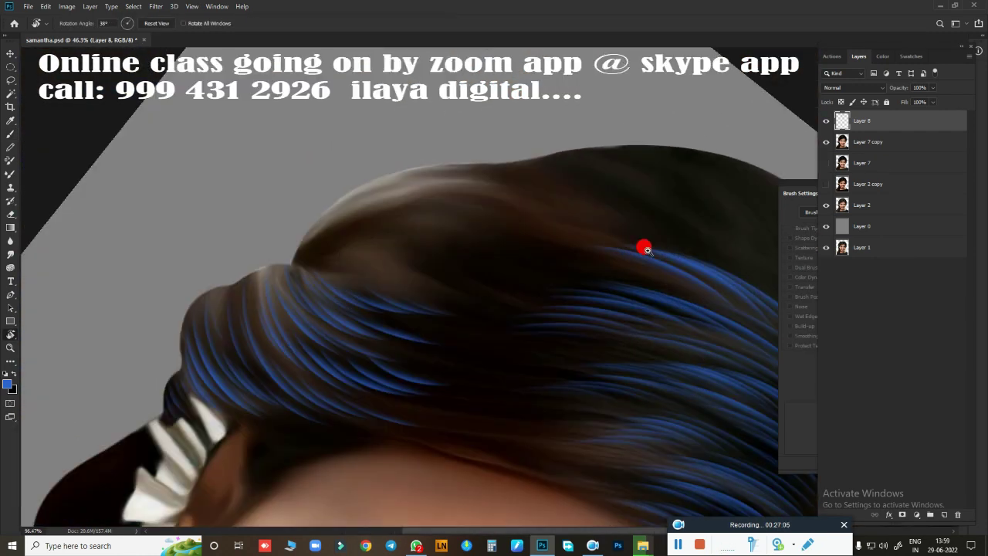
pyautogui.moveTo(538, 282); pyautogui.dragTo(540, 309)
pyautogui.press('b')
pyautogui.moveTo(258, 183); pyautogui.dragTo(207, 241)
pyautogui.moveTo(297, 128); pyautogui.dragTo(632, 120)
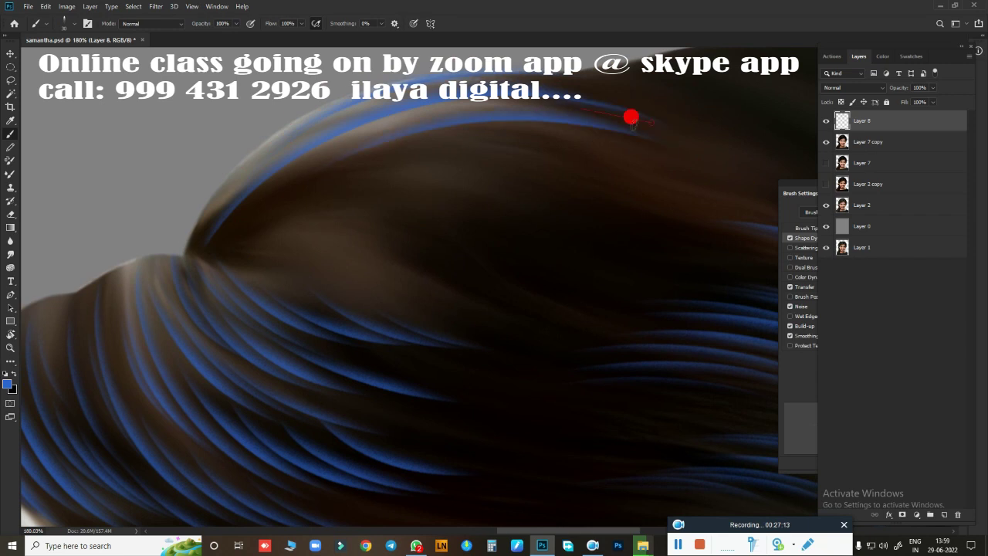
pyautogui.moveTo(425, 193); pyautogui.dragTo(638, 155)
pyautogui.moveTo(356, 164); pyautogui.dragTo(617, 130)
pyautogui.moveTo(366, 231); pyautogui.dragTo(589, 216)
pyautogui.moveTo(420, 185); pyautogui.dragTo(609, 232)
pyautogui.moveTo(515, 203); pyautogui.dragTo(617, 246)
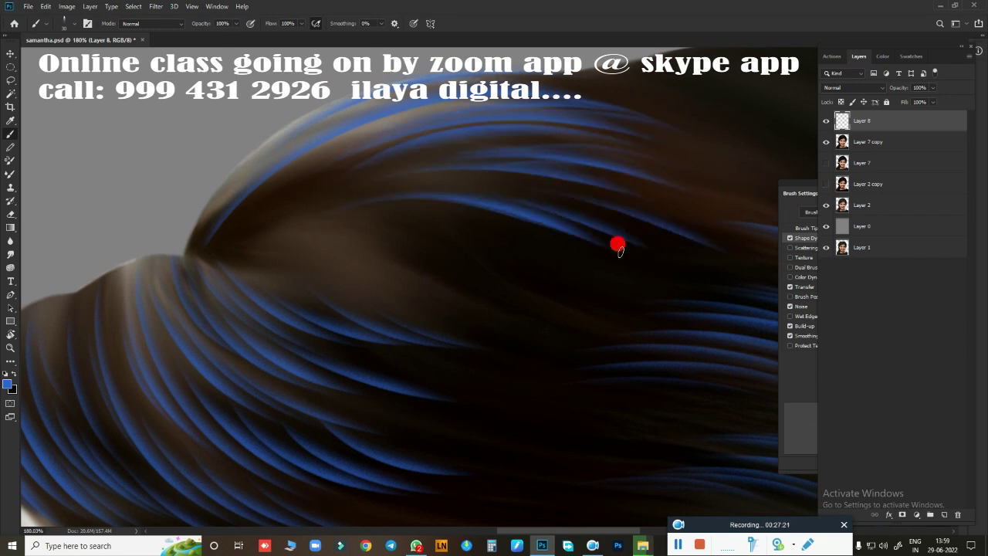
pyautogui.moveTo(279, 241); pyautogui.dragTo(587, 293)
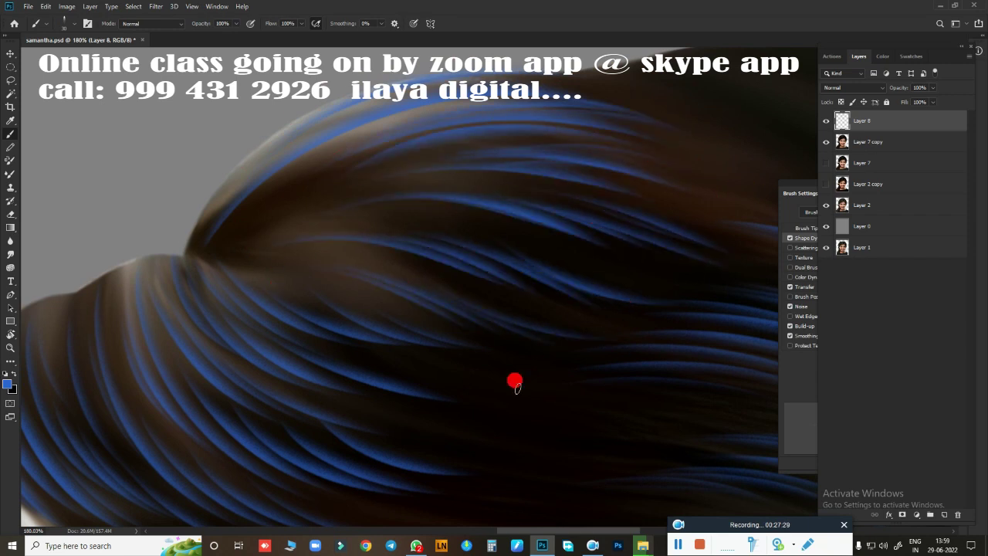
# Step: Rotate the view back near upright and fit the whole portrait on screen to review
pyautogui.press('r')
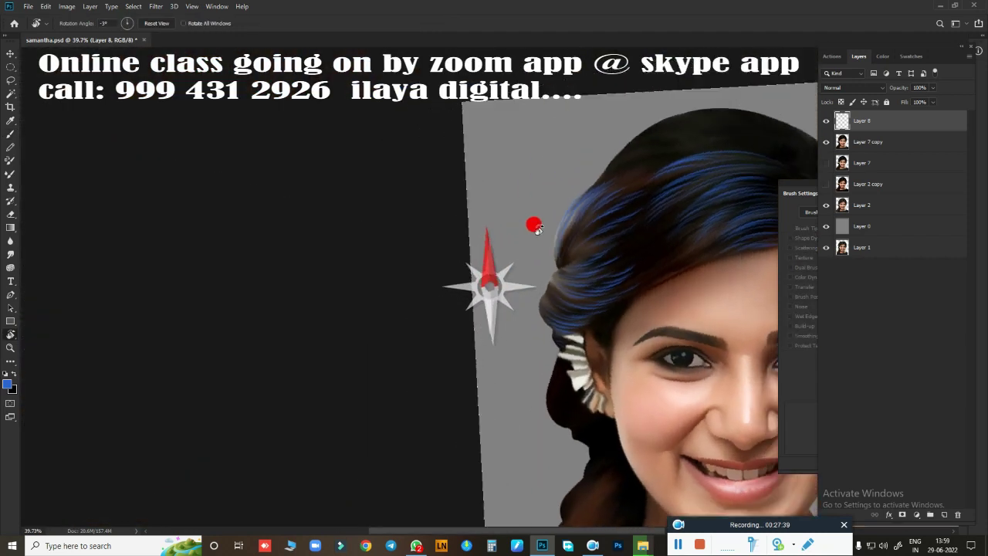
pyautogui.moveTo(653, 352); pyautogui.dragTo(489, 293)
pyautogui.press('b')
pyautogui.scroll(3, 489, 294)
pyautogui.scroll(3, 584, 319)
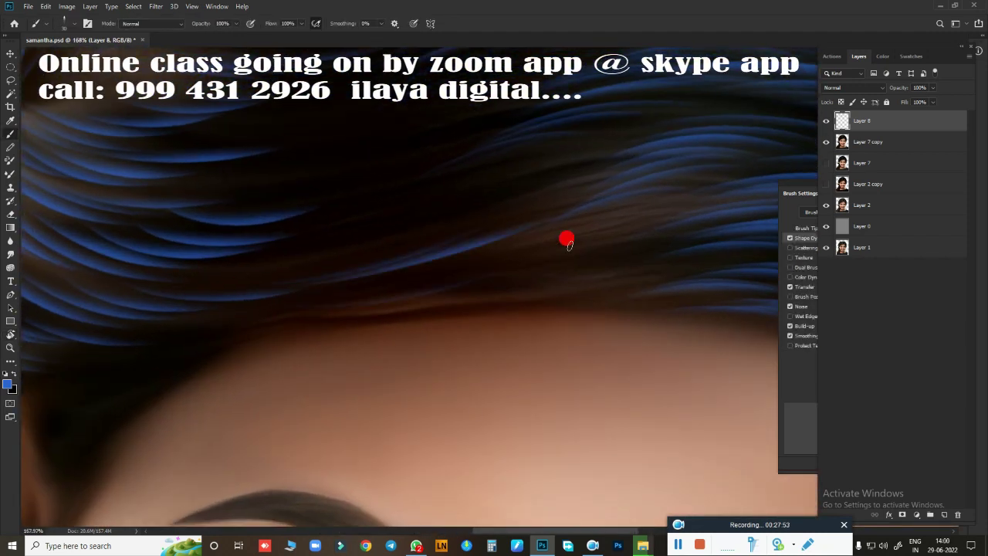
pyautogui.scroll(5, 411, 214)
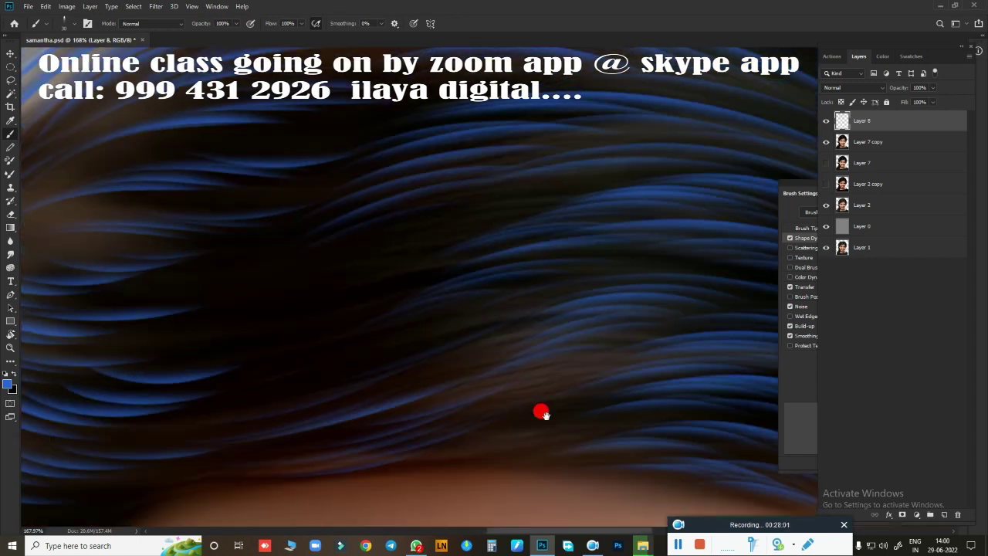
pyautogui.scroll(-3, 676, 251)
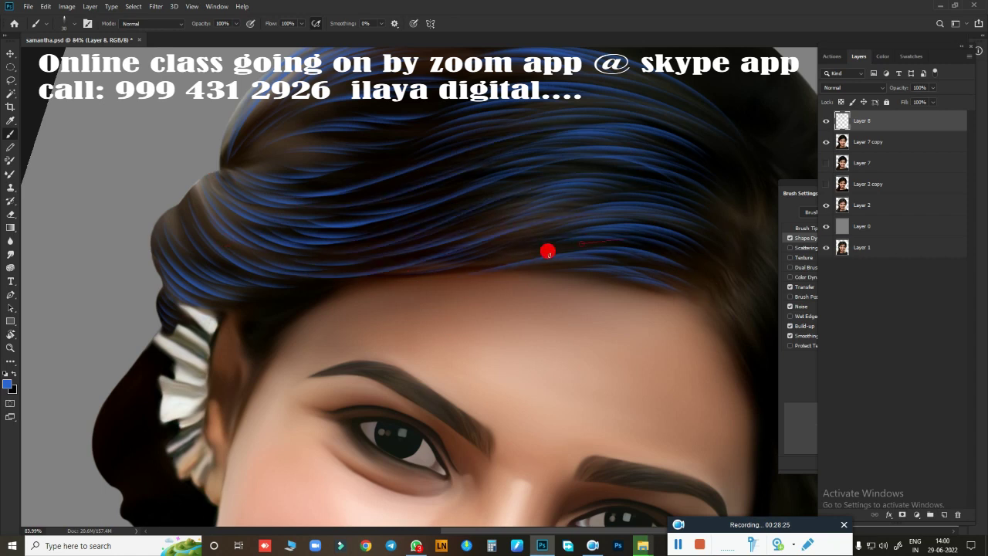
pyautogui.scroll(1, 582, 356)
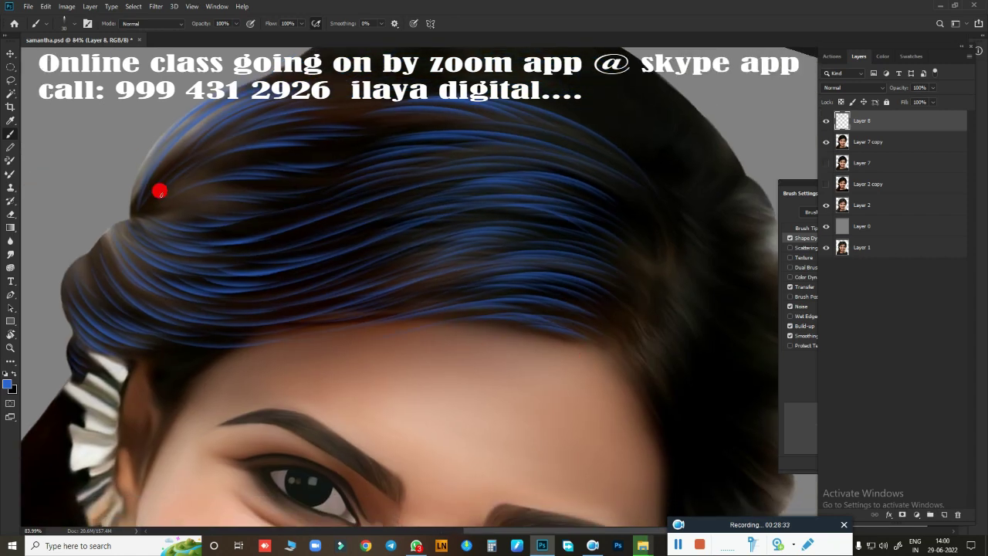
pyautogui.scroll(1, 563, 360)
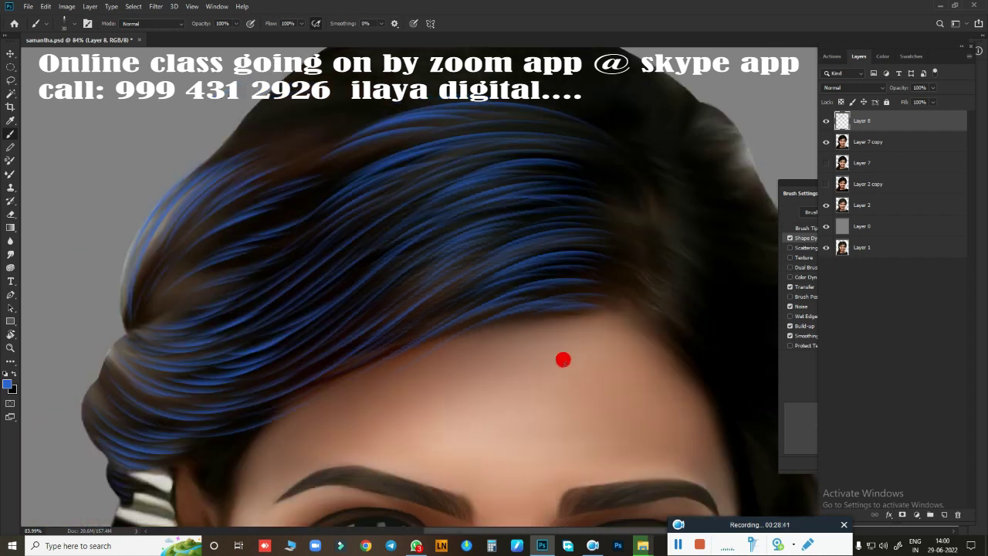
pyautogui.hotkey('ctrl', '0')
pyautogui.scroll(2, 541, 309)
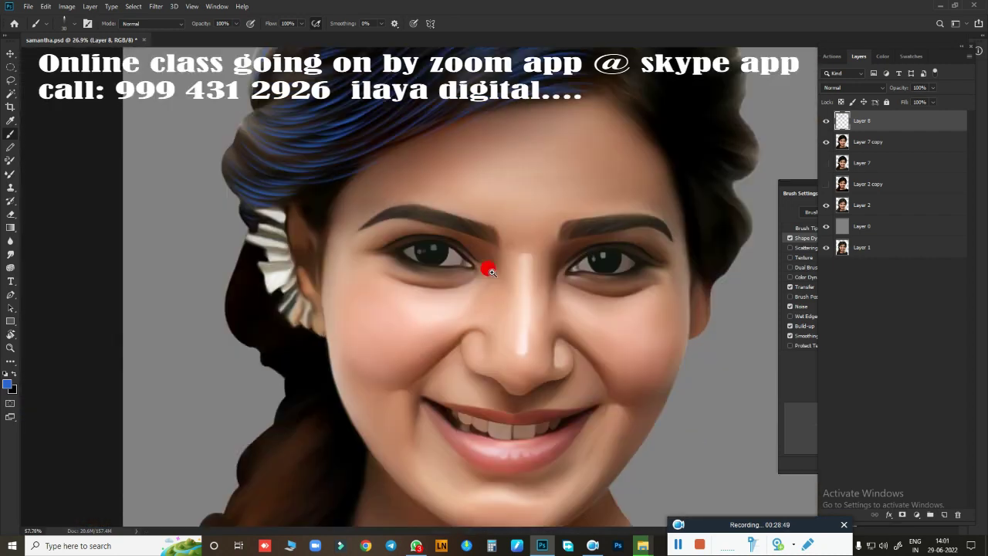
pyautogui.scroll(2, 485, 265)
# Step: Rotate and zoom onto the side hair, then paint curved blue strands across the dark hair
pyautogui.press('r')
pyautogui.moveTo(447, 294)
pyautogui.mouseDown()
pyautogui.moveTo(563, 249)
pyautogui.moveTo(400, 318)
pyautogui.mouseUp()
pyautogui.scroll(-2, 400, 319)
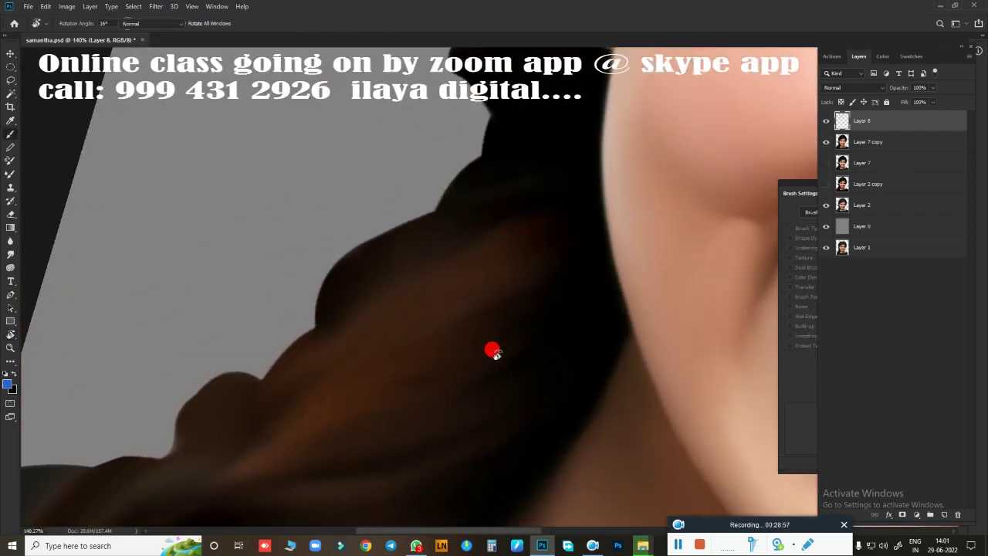
pyautogui.scroll(-2, 494, 348)
pyautogui.scroll(-2, 393, 216)
pyautogui.press('b')
pyautogui.scroll(2, 407, 326)
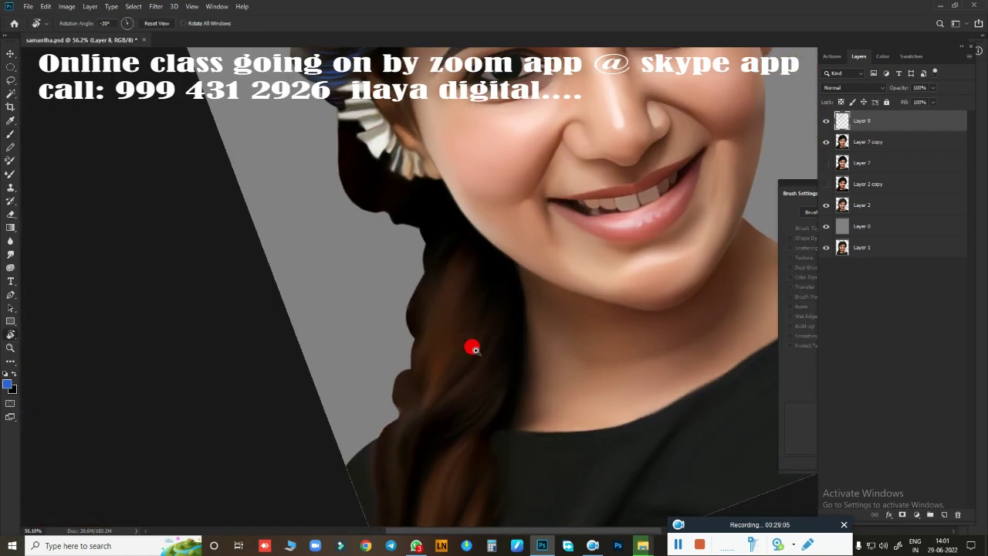
pyautogui.scroll(1, 471, 346)
pyautogui.scroll(1, 422, 364)
pyautogui.moveTo(306, 201); pyautogui.dragTo(477, 307)
pyautogui.scroll(2, 224, 358)
pyautogui.moveTo(239, 332)
pyautogui.mouseDown()
pyautogui.moveTo(286, 267)
pyautogui.moveTo(343, 322)
pyautogui.mouseUp()
# Step: Pan behind the ear and paint blue strands along the dark hair edge, including a long diagonal one
pyautogui.moveTo(496, 108); pyautogui.dragTo(388, 144)
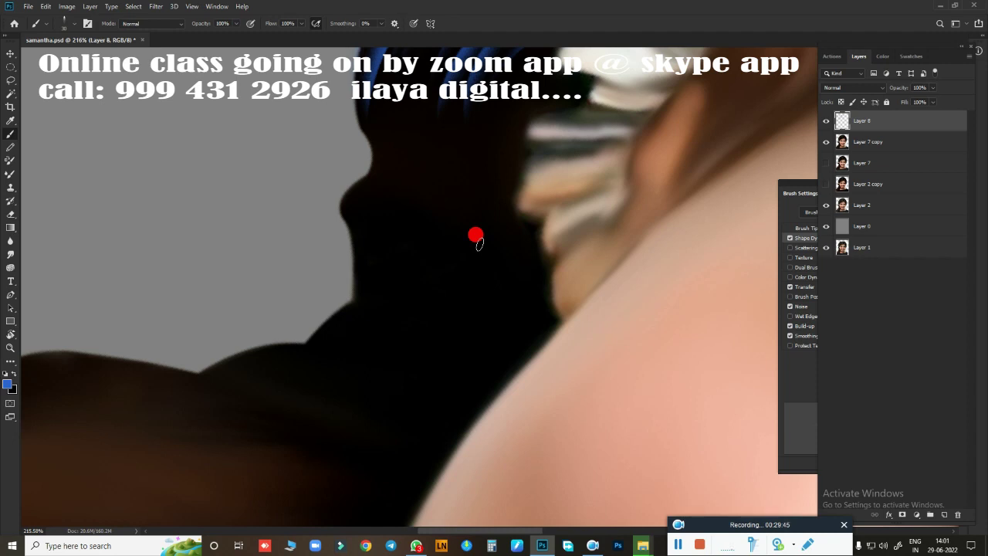
pyautogui.scroll(-2, 500, 349)
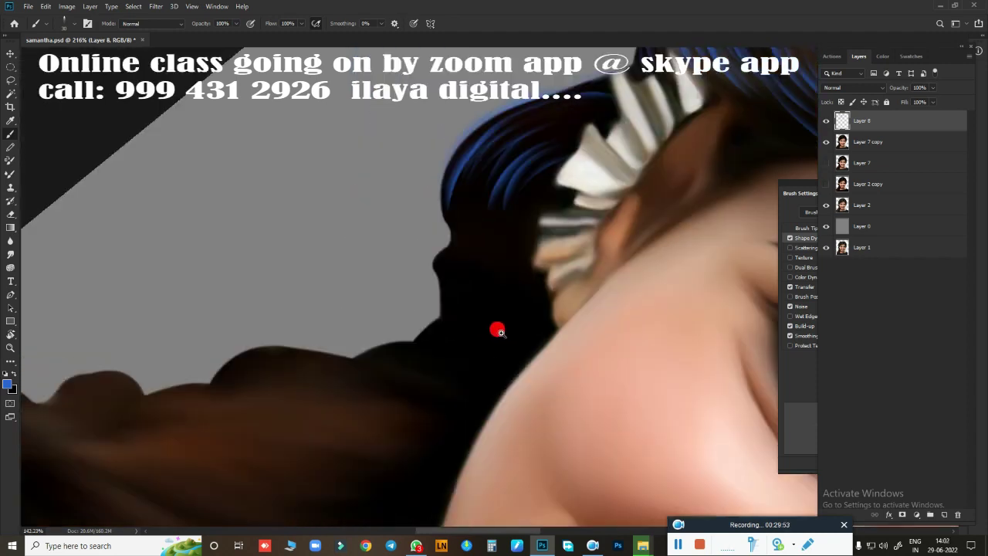
pyautogui.scroll(3, 496, 330)
pyautogui.moveTo(391, 327)
pyautogui.mouseDown()
pyautogui.moveTo(399, 439)
pyautogui.moveTo(395, 247)
pyautogui.mouseUp()
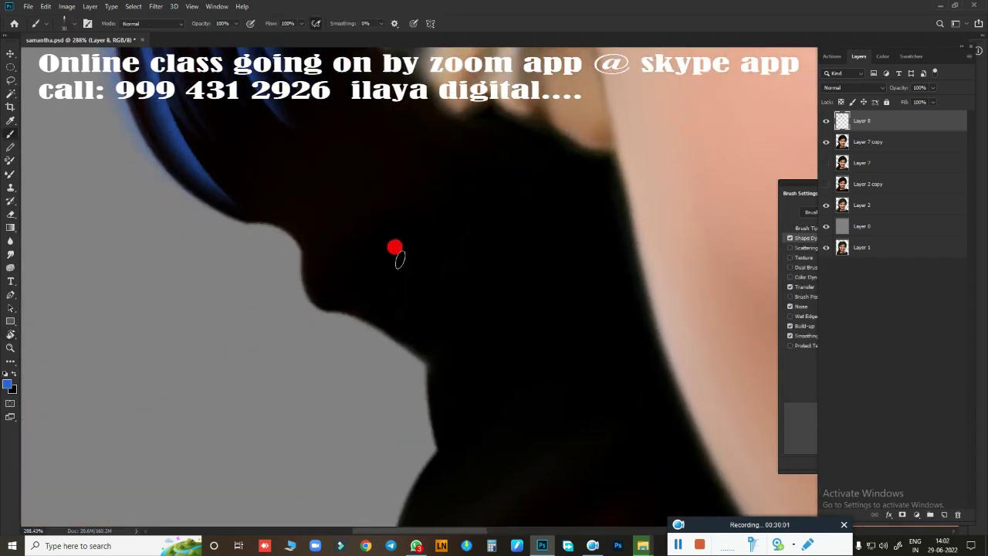
pyautogui.moveTo(244, 214)
pyautogui.mouseDown()
pyautogui.moveTo(379, 282)
pyautogui.moveTo(342, 155)
pyautogui.moveTo(353, 194)
pyautogui.mouseUp()
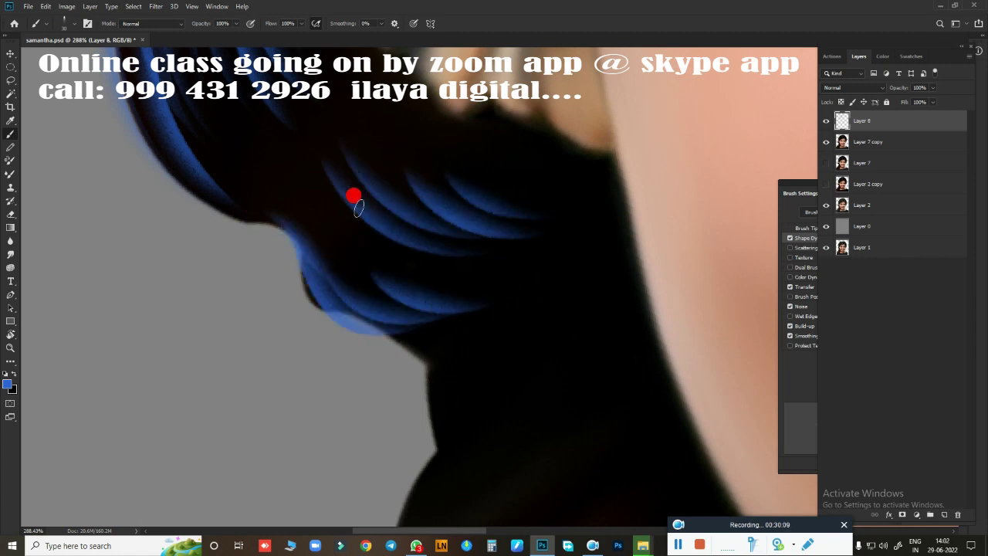
pyautogui.scroll(-5, 353, 194)
pyautogui.scroll(2, 424, 143)
pyautogui.scroll(1, 482, 220)
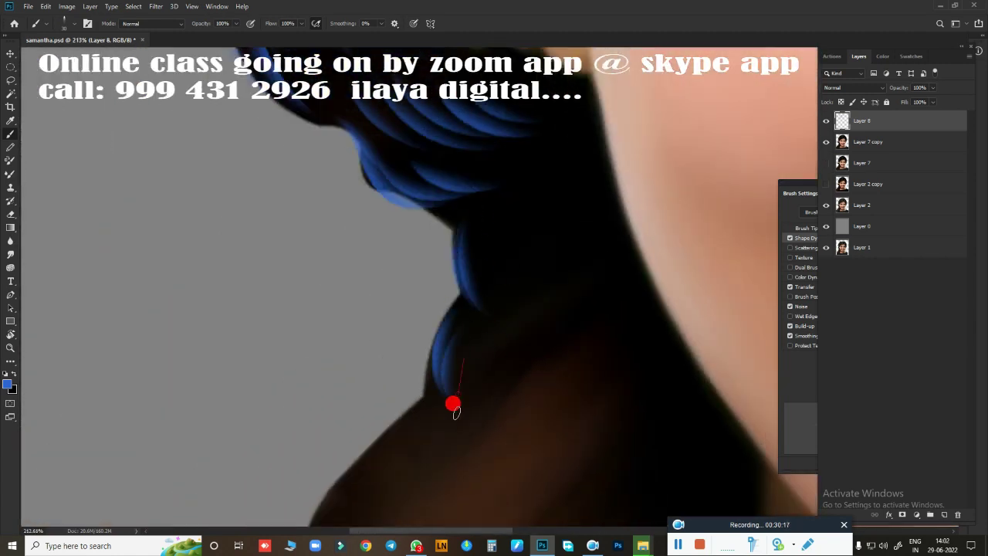
pyautogui.moveTo(457, 413); pyautogui.dragTo(565, 324)
pyautogui.moveTo(498, 262)
pyautogui.mouseDown()
pyautogui.moveTo(392, 260)
pyautogui.moveTo(238, 291)
pyautogui.moveTo(386, 212)
pyautogui.moveTo(431, 373)
pyautogui.mouseUp()
pyautogui.moveTo(209, 436); pyautogui.dragTo(470, 184)
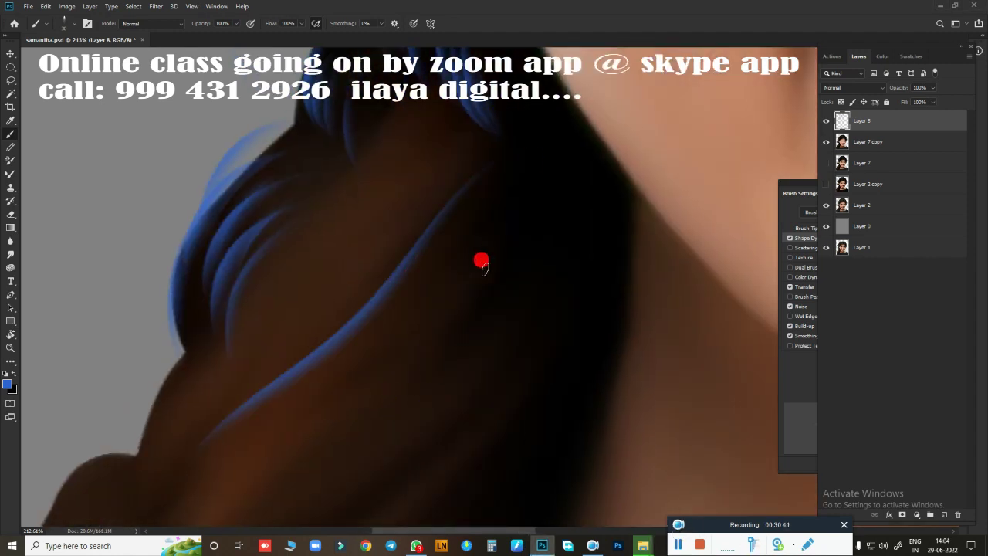
pyautogui.scroll(-5, 481, 263)
# Step: With the canvas rotated nearly upside down, paint long blue strands across the upper hair, then reset rotation
pyautogui.press('r')
pyautogui.moveTo(514, 273); pyautogui.dragTo(546, 360)
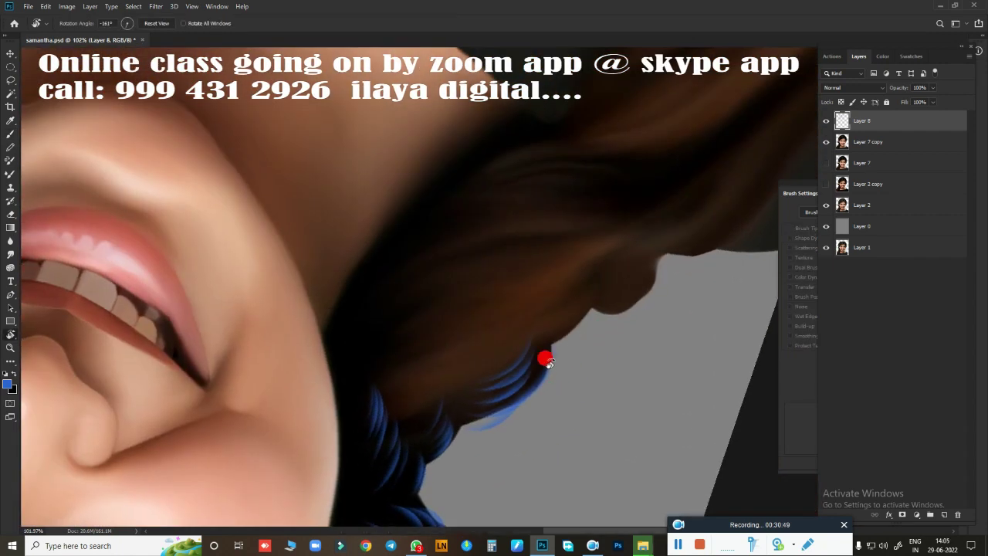
pyautogui.scroll(3, 561, 348)
pyautogui.press('b')
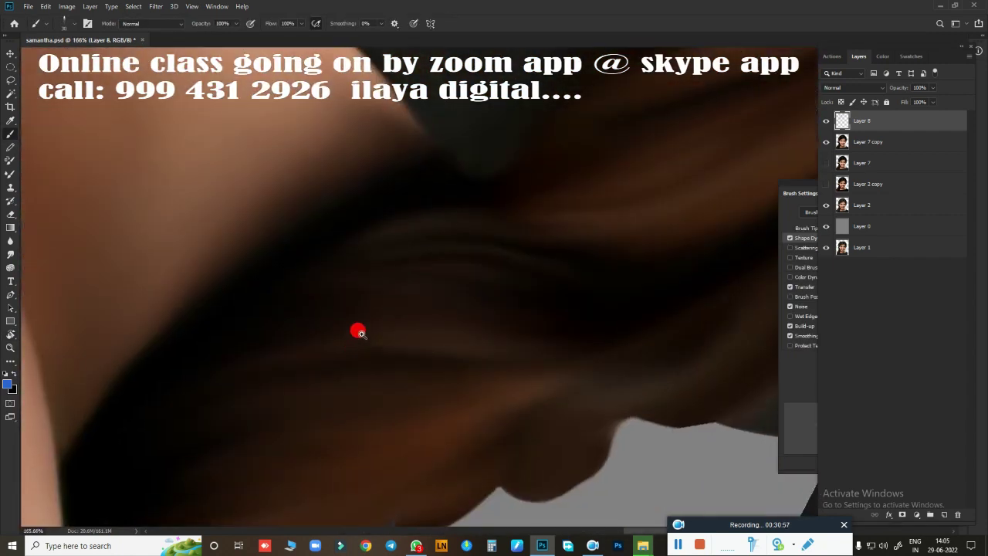
pyautogui.moveTo(166, 328); pyautogui.dragTo(438, 272)
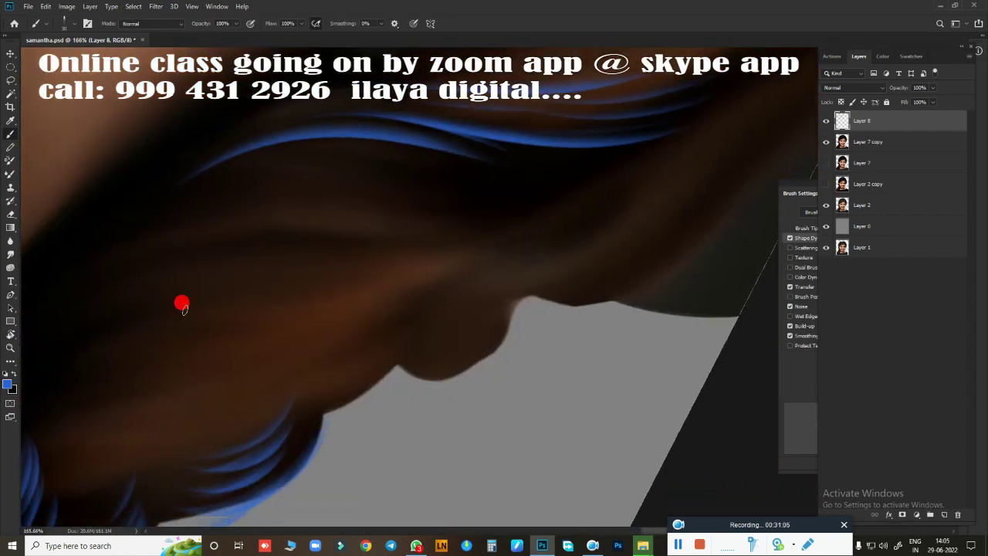
pyautogui.moveTo(234, 227); pyautogui.dragTo(389, 165)
pyautogui.moveTo(271, 239); pyautogui.dragTo(496, 142)
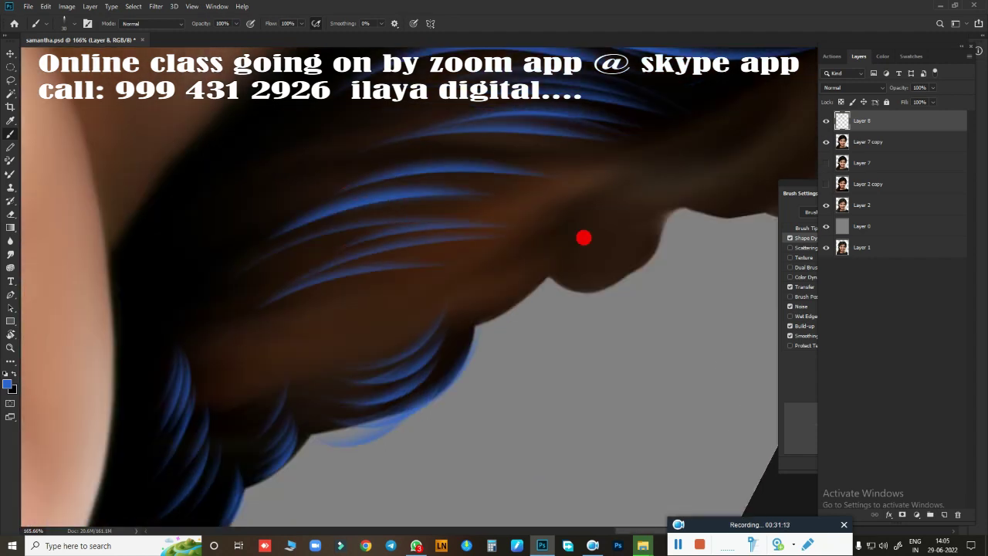
pyautogui.press('r')
pyautogui.moveTo(386, 280); pyautogui.dragTo(366, 353)
pyautogui.press('Escape')
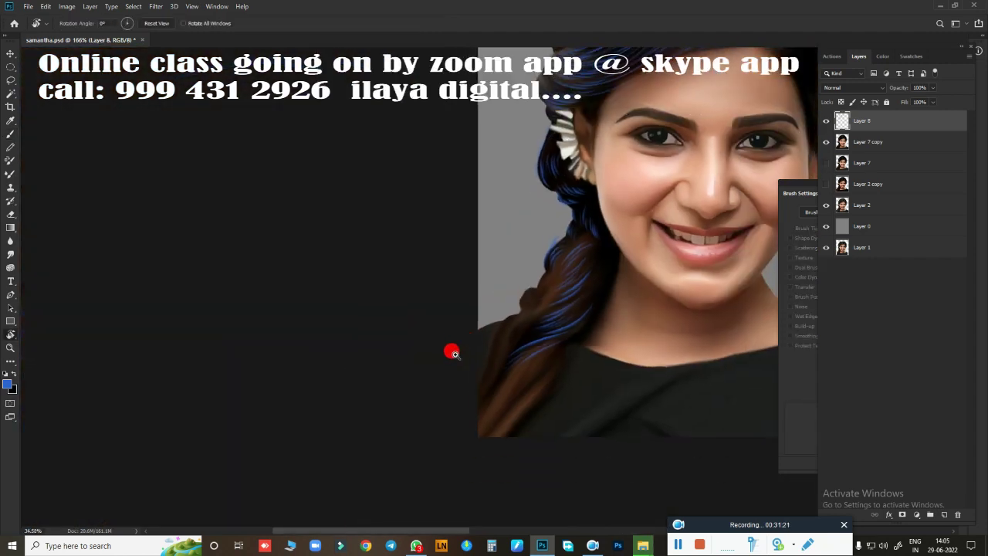
pyautogui.scroll(3, 410, 262)
pyautogui.scroll(2, 505, 267)
pyautogui.press('b')
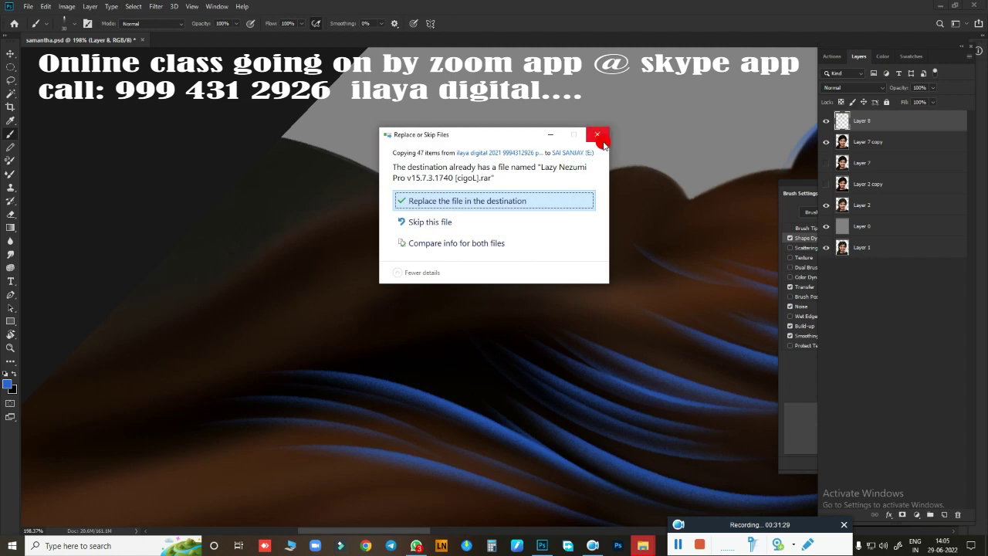
pyautogui.press('Return')
pyautogui.moveTo(353, 225); pyautogui.dragTo(269, 192)
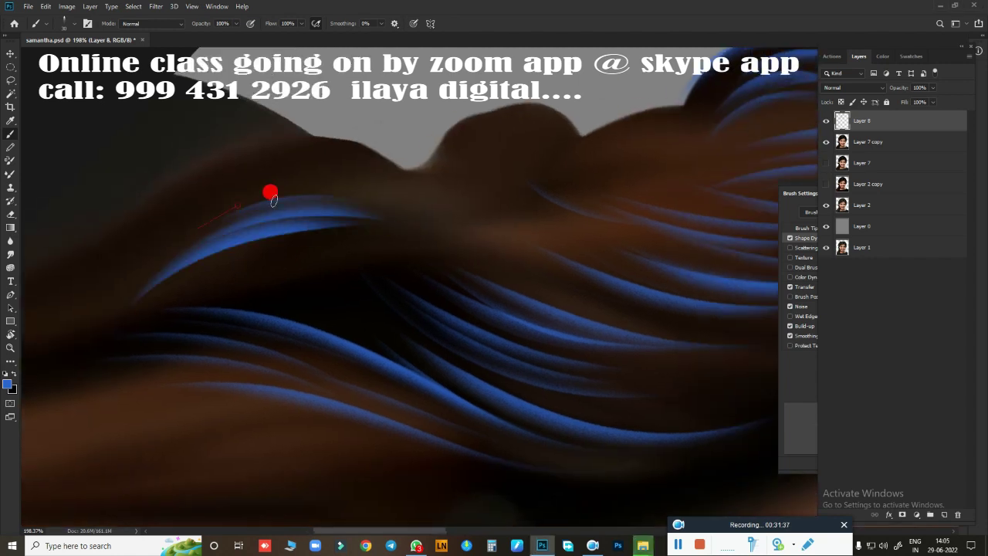
pyautogui.moveTo(201, 201); pyautogui.dragTo(371, 147)
pyautogui.moveTo(409, 182); pyautogui.dragTo(260, 231)
pyautogui.moveTo(421, 154); pyautogui.dragTo(315, 257)
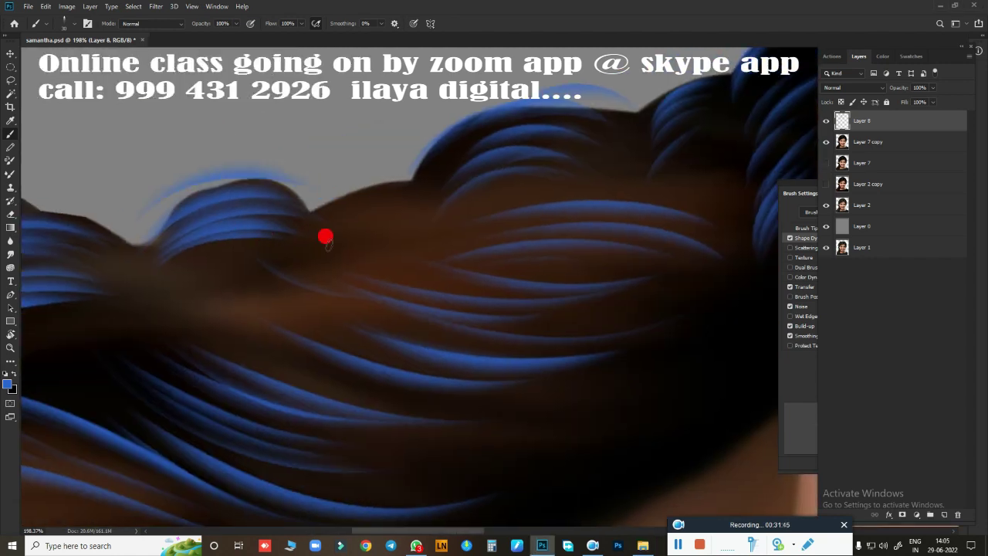
pyautogui.moveTo(659, 163); pyautogui.dragTo(372, 255)
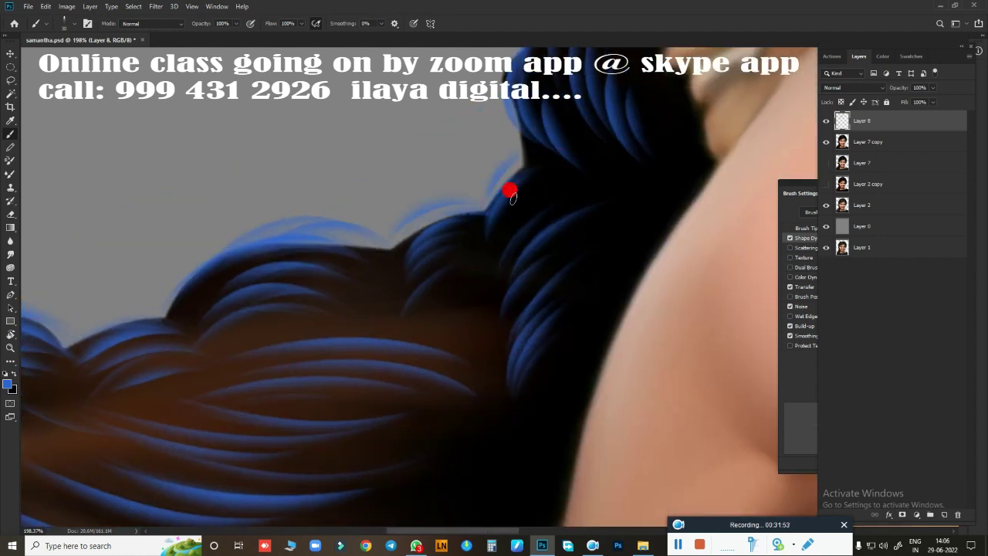
pyautogui.scroll(-3, 571, 274)
pyautogui.scroll(-3, 501, 143)
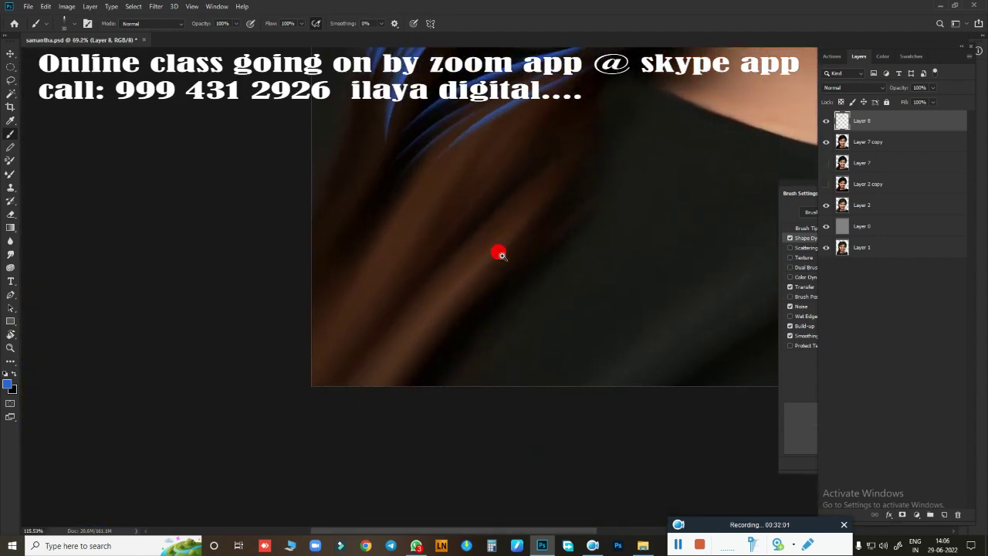
pyautogui.scroll(-3, 474, 251)
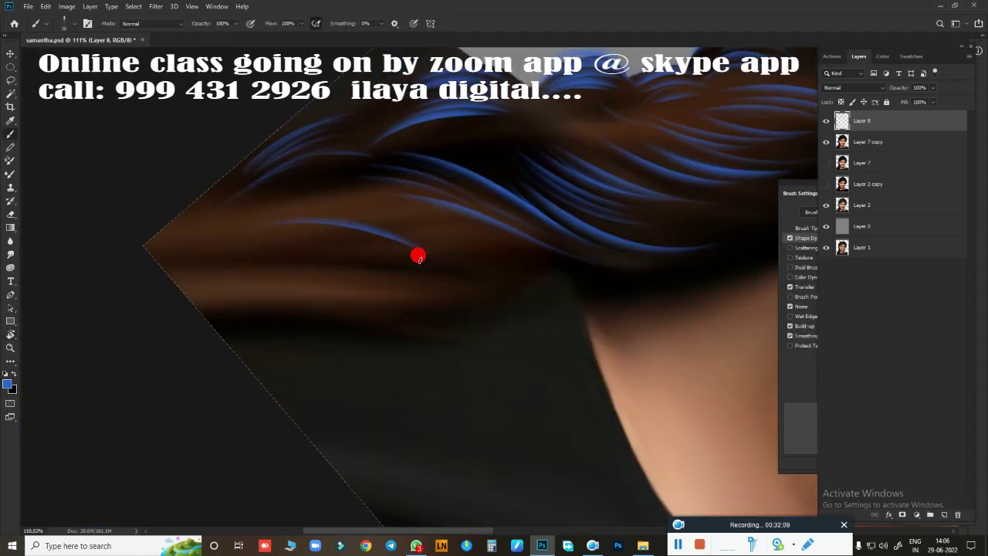
pyautogui.moveTo(358, 314)
pyautogui.mouseDown()
pyautogui.moveTo(492, 226)
pyautogui.moveTo(452, 327)
pyautogui.mouseUp()
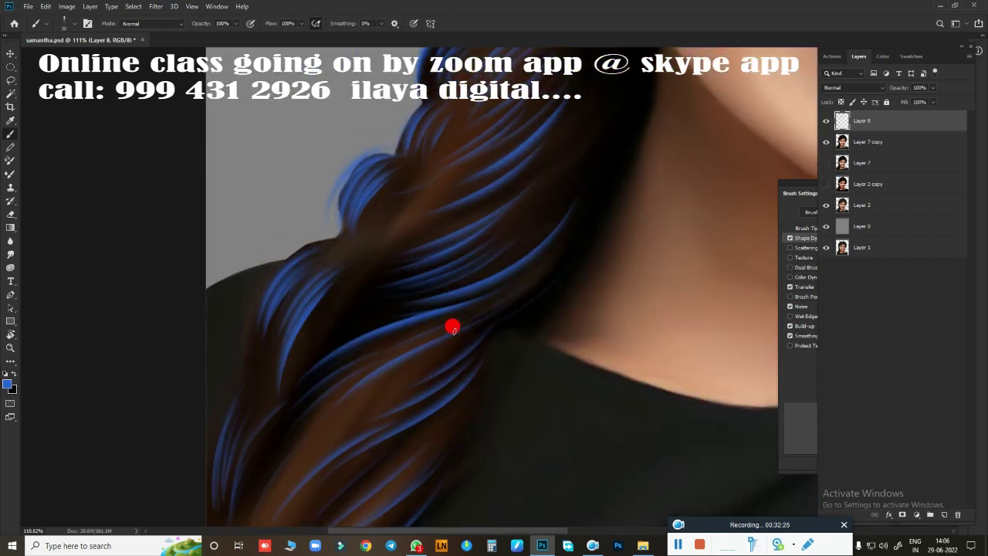
pyautogui.moveTo(540, 70); pyautogui.dragTo(497, 222)
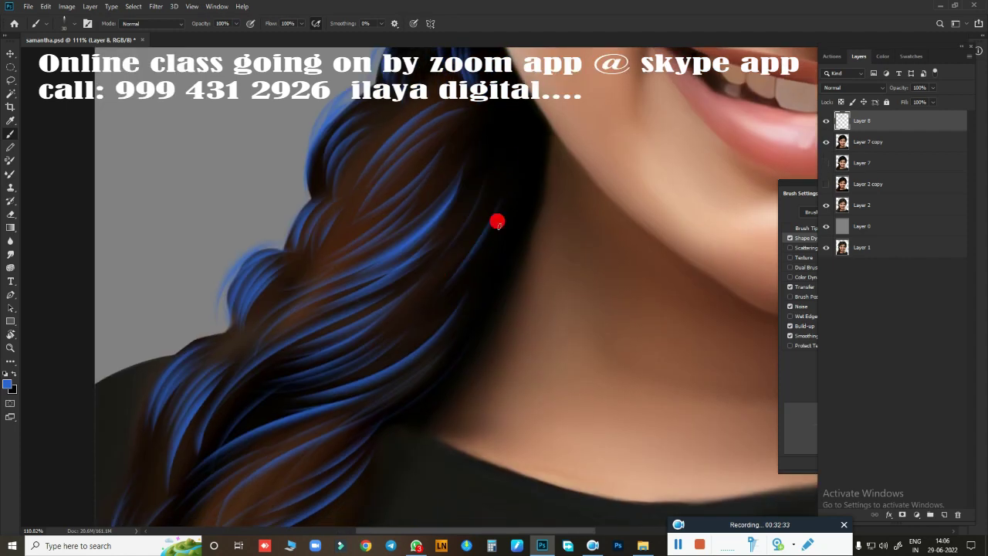
pyautogui.moveTo(247, 263); pyautogui.dragTo(399, 224)
pyautogui.moveTo(340, 205); pyautogui.dragTo(453, 218)
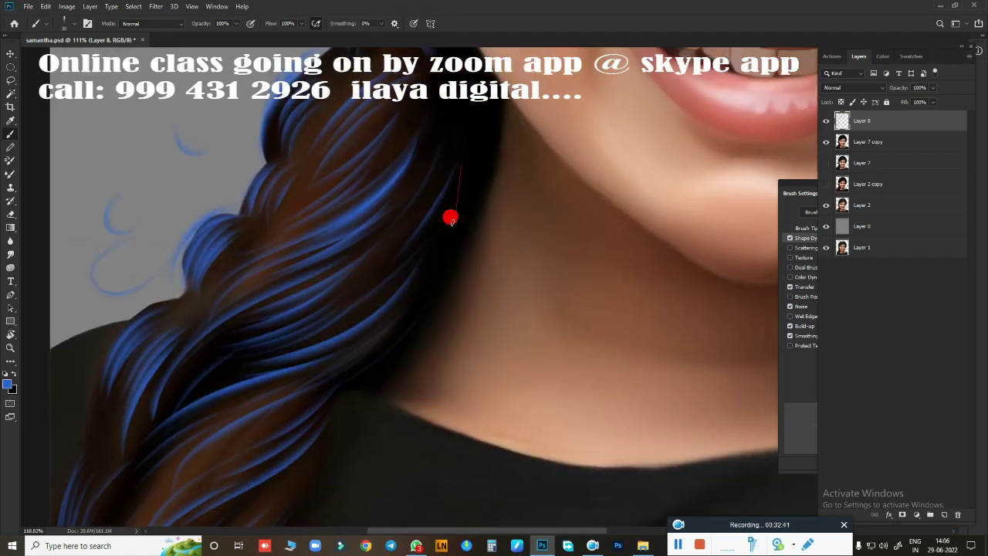
pyautogui.moveTo(367, 359); pyautogui.dragTo(257, 230)
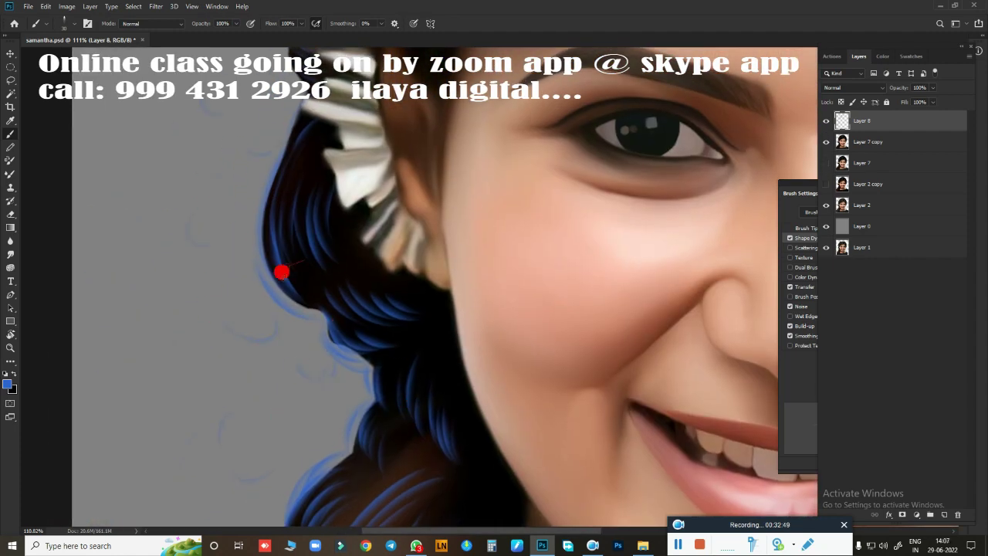
pyautogui.moveTo(282, 272); pyautogui.dragTo(360, 370)
pyautogui.scroll(2, 282, 282)
pyautogui.scroll(2, 315, 270)
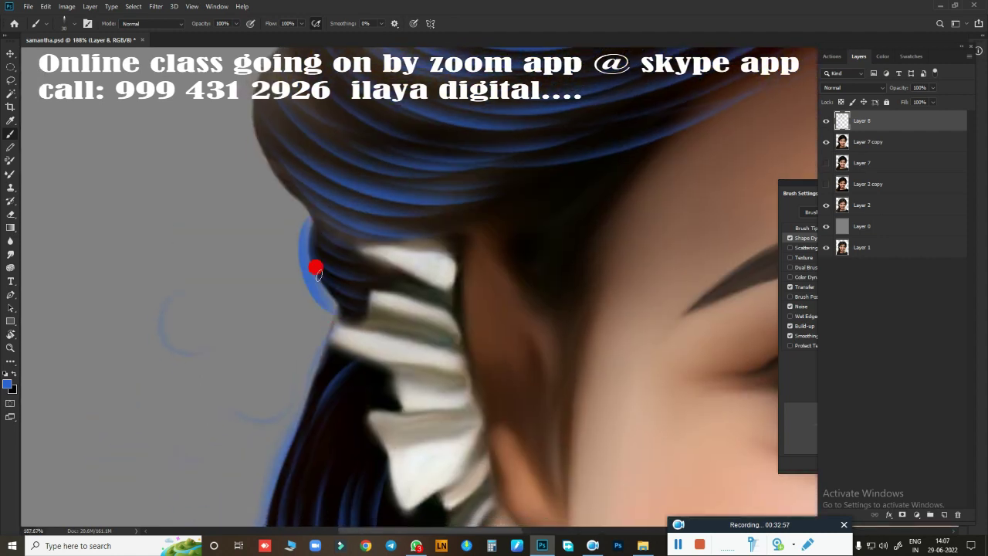
pyautogui.moveTo(302, 230)
pyautogui.mouseDown()
pyautogui.moveTo(401, 330)
pyautogui.moveTo(340, 313)
pyautogui.mouseUp()
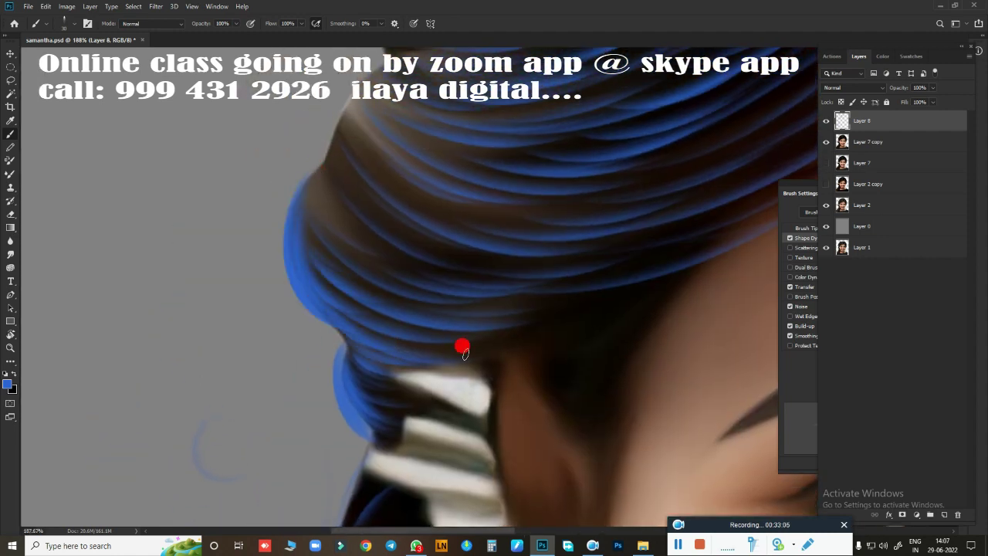
pyautogui.moveTo(462, 352); pyautogui.dragTo(416, 468)
pyautogui.moveTo(330, 191); pyautogui.dragTo(322, 139)
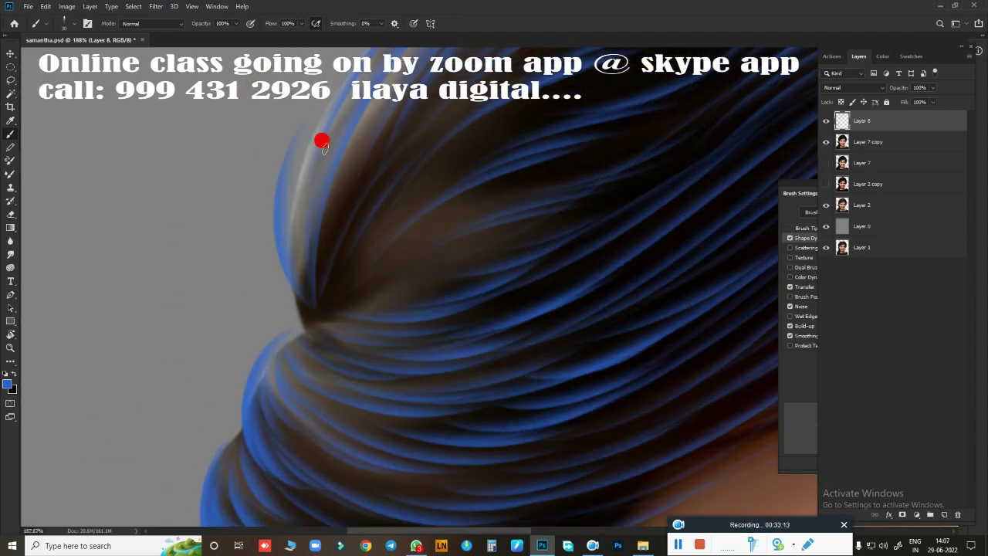
pyautogui.press('r')
pyautogui.moveTo(427, 322); pyautogui.dragTo(350, 218)
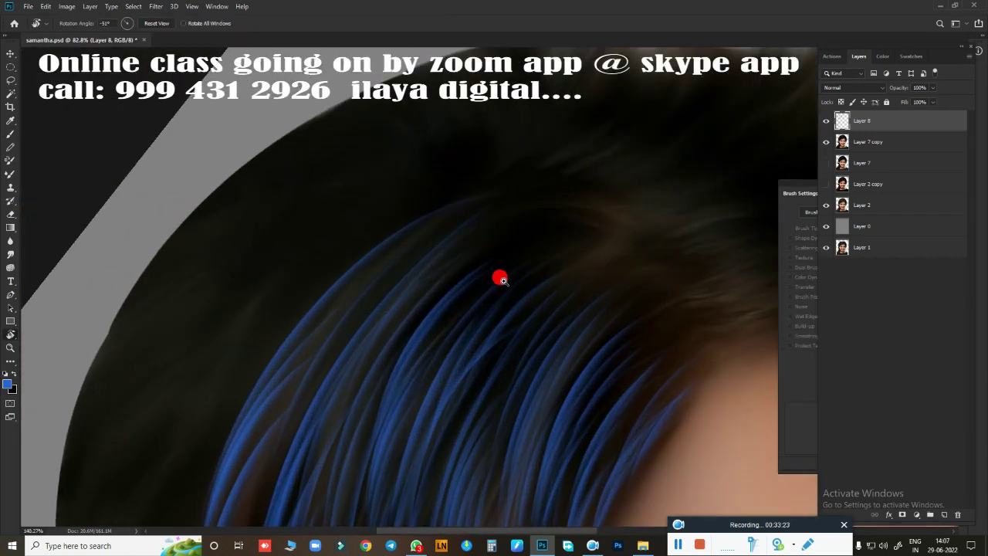
# Step: Paint four blue strands along the crown's top curve
pyautogui.moveTo(558, 260); pyautogui.dragTo(534, 291)
pyautogui.press('b')
pyautogui.moveTo(506, 202); pyautogui.dragTo(371, 125)
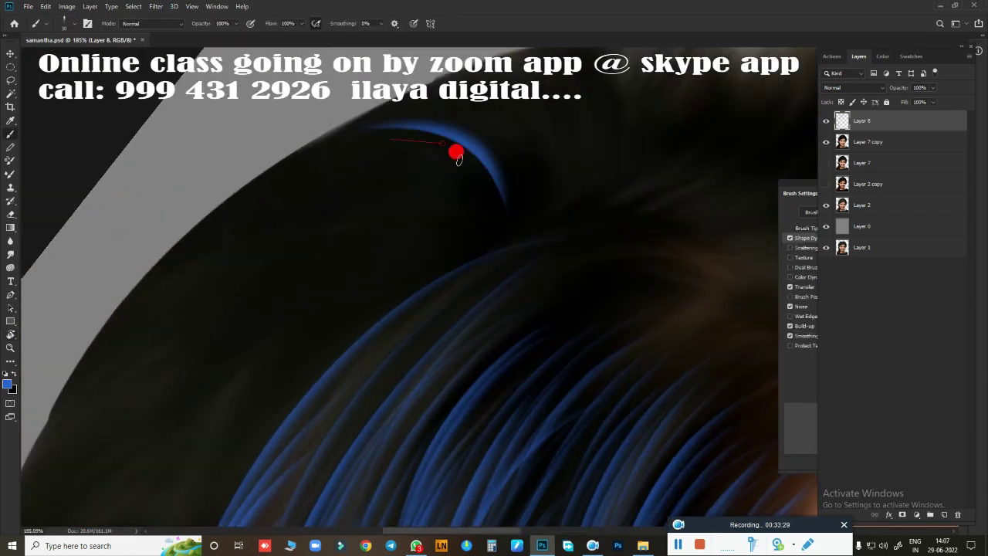
pyautogui.moveTo(431, 228); pyautogui.dragTo(263, 203)
pyautogui.moveTo(370, 245); pyautogui.dragTo(185, 282)
pyautogui.moveTo(414, 199)
pyautogui.mouseDown()
pyautogui.moveTo(305, 178)
pyautogui.moveTo(439, 145)
pyautogui.moveTo(540, 152)
pyautogui.moveTo(440, 197)
pyautogui.mouseUp()
# Step: Undo two misplaced strokes on the upper-left curve and repaint soft blue strands along the top edge
pyautogui.moveTo(263, 177)
pyautogui.mouseDown()
pyautogui.moveTo(379, 172)
pyautogui.moveTo(178, 339)
pyautogui.mouseUp()
pyautogui.moveTo(401, 124); pyautogui.dragTo(255, 209)
pyautogui.moveTo(392, 207); pyautogui.dragTo(239, 347)
pyautogui.hotkey('ctrl', 'z')
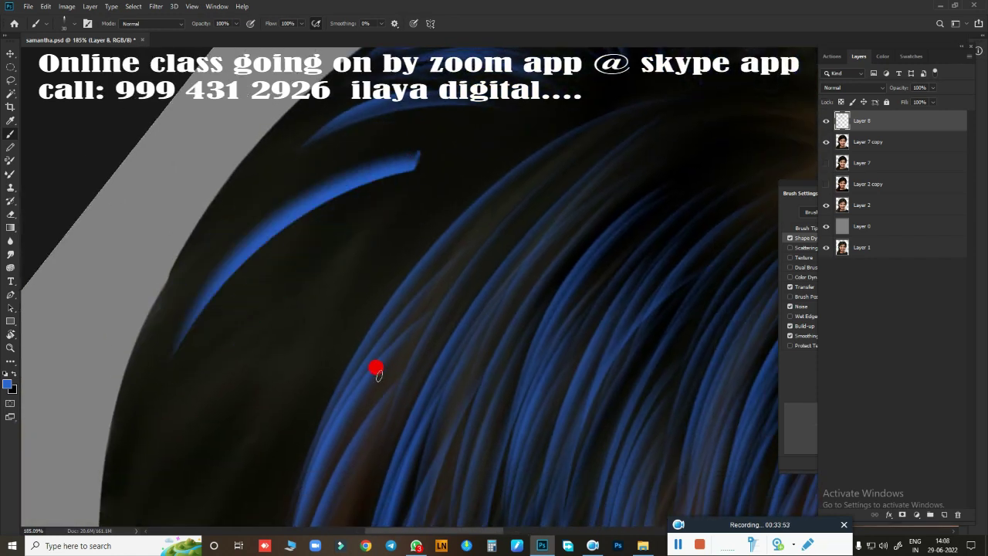
pyautogui.hotkey('ctrl', 'z')
pyautogui.moveTo(239, 278); pyautogui.dragTo(425, 186)
pyautogui.moveTo(263, 247); pyautogui.dragTo(501, 124)
pyautogui.moveTo(278, 212); pyautogui.dragTo(185, 309)
pyautogui.moveTo(219, 202)
pyautogui.mouseDown()
pyautogui.moveTo(370, 150)
pyautogui.moveTo(271, 273)
pyautogui.moveTo(421, 202)
pyautogui.mouseUp()
# Step: Reposition and zoom the view, then add one more soft blue stroke along the hair edge
pyautogui.moveTo(575, 154)
pyautogui.mouseDown()
pyautogui.moveTo(415, 286)
pyautogui.moveTo(382, 249)
pyautogui.moveTo(450, 294)
pyautogui.moveTo(125, 353)
pyautogui.moveTo(293, 169)
pyautogui.moveTo(591, 121)
pyautogui.moveTo(322, 291)
pyautogui.moveTo(444, 263)
pyautogui.mouseUp()
pyautogui.scroll(-5, 448, 269)
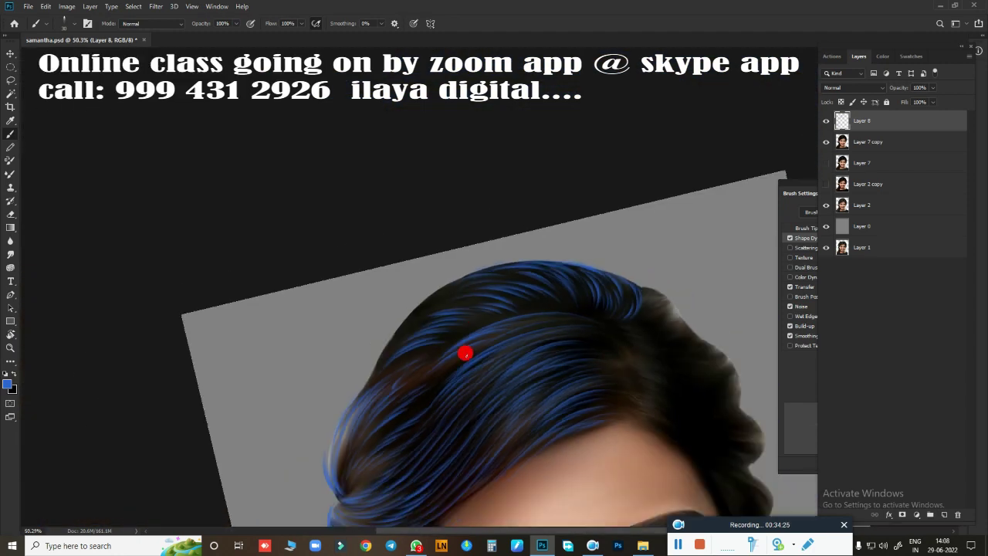
pyautogui.scroll(2, 466, 348)
pyautogui.scroll(2, 497, 342)
pyautogui.scroll(2, 507, 342)
pyautogui.scroll(1, 421, 341)
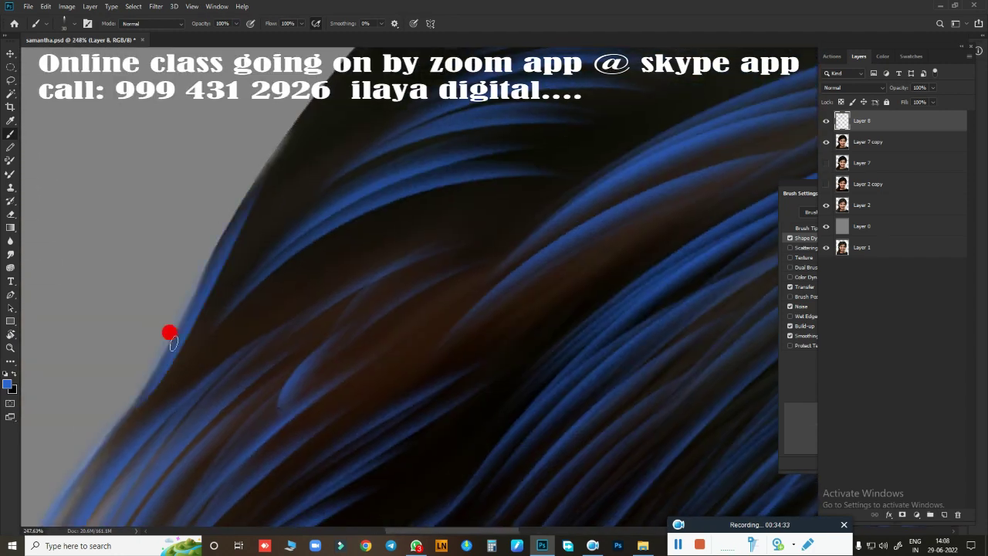
pyautogui.scroll(1, 287, 393)
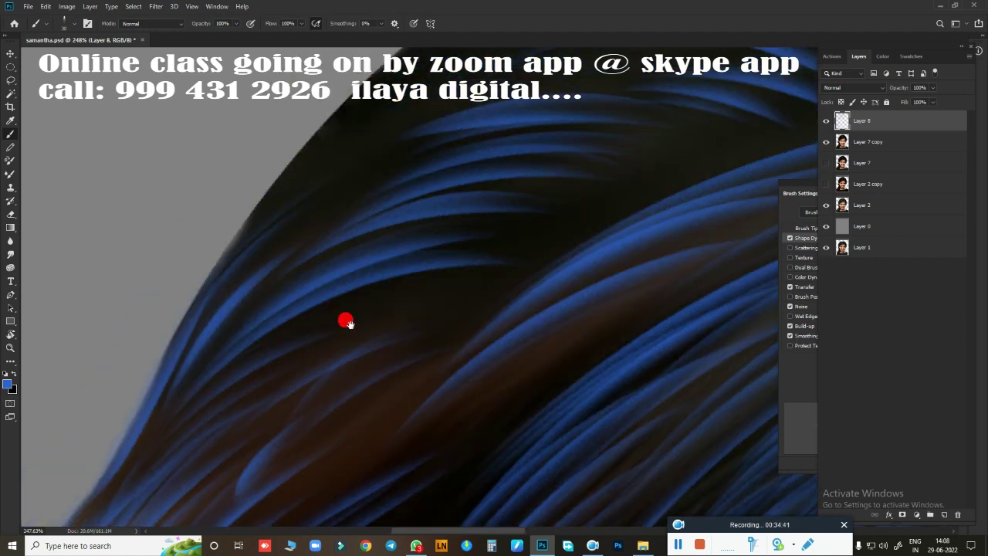
pyautogui.moveTo(371, 141)
pyautogui.mouseDown()
pyautogui.moveTo(267, 205)
pyautogui.moveTo(212, 364)
pyautogui.mouseUp()
pyautogui.scroll(-1, 211, 363)
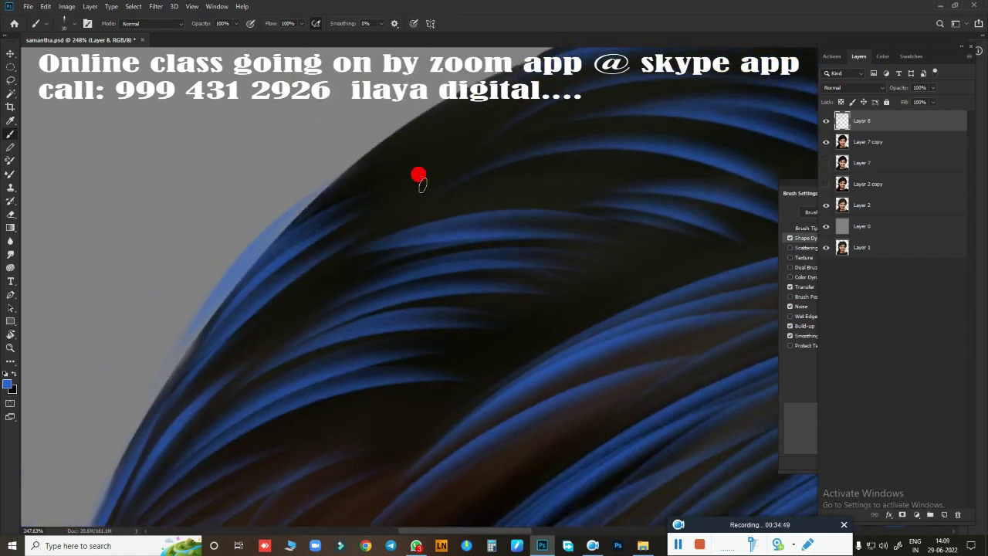
pyautogui.scroll(-1, 420, 172)
pyautogui.scroll(-3, 448, 181)
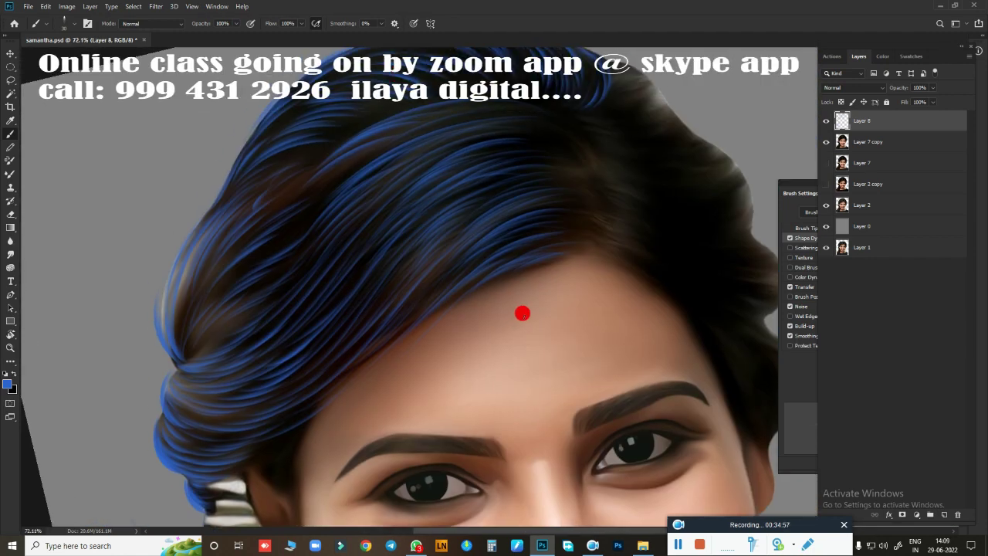
# Step: Zoom to the ear and collar and paint a faint blue strand over the ear edge
pyautogui.scroll(3, 523, 313)
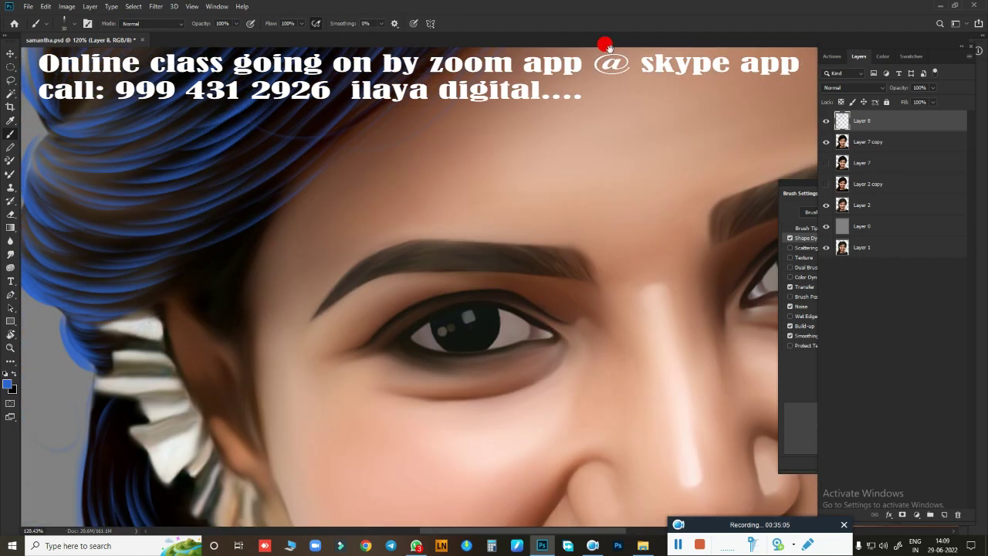
pyautogui.scroll(2, 463, 227)
pyautogui.scroll(1, 487, 200)
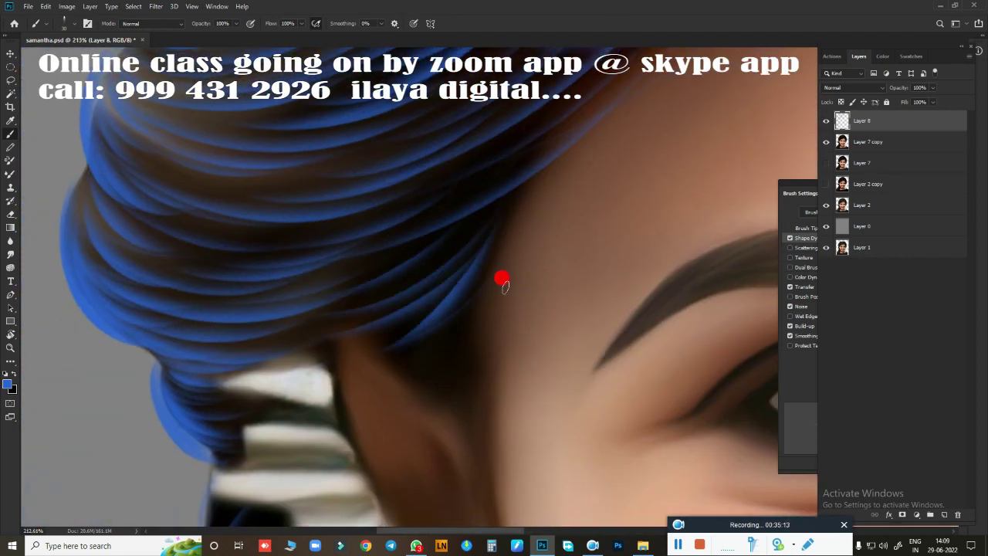
pyautogui.moveTo(502, 276); pyautogui.dragTo(463, 209)
pyautogui.moveTo(262, 190); pyautogui.dragTo(297, 227)
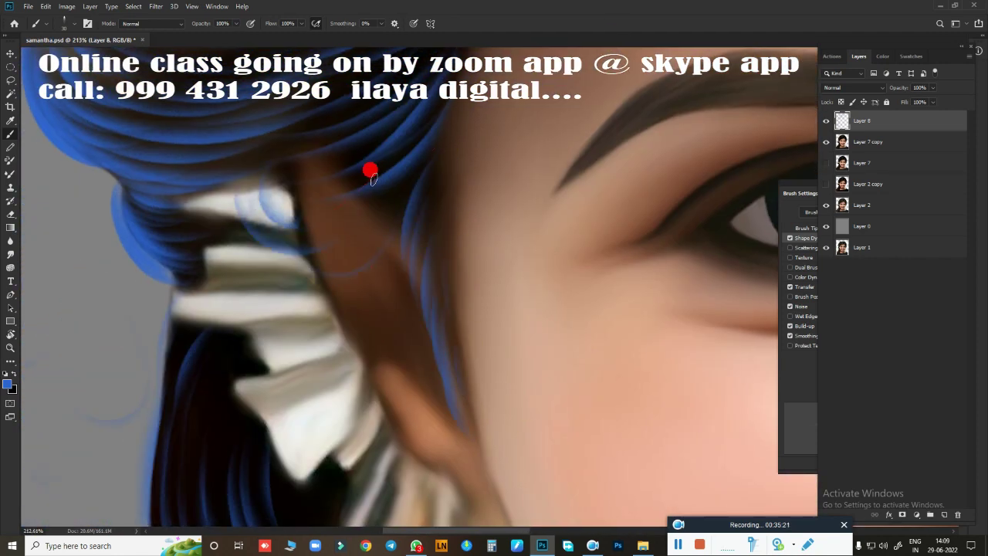
pyautogui.scroll(-3, 386, 138)
pyautogui.scroll(-2, 492, 475)
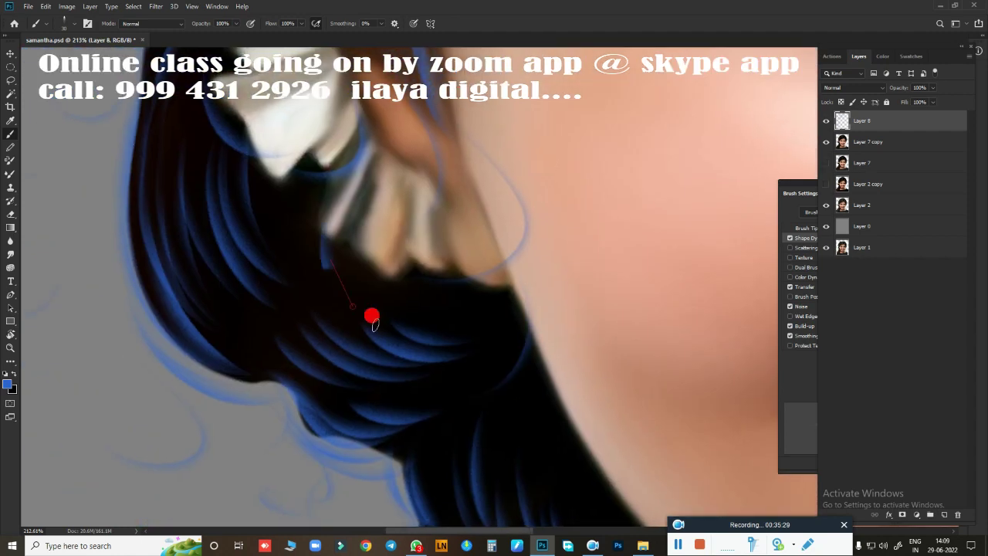
pyautogui.scroll(5, 370, 316)
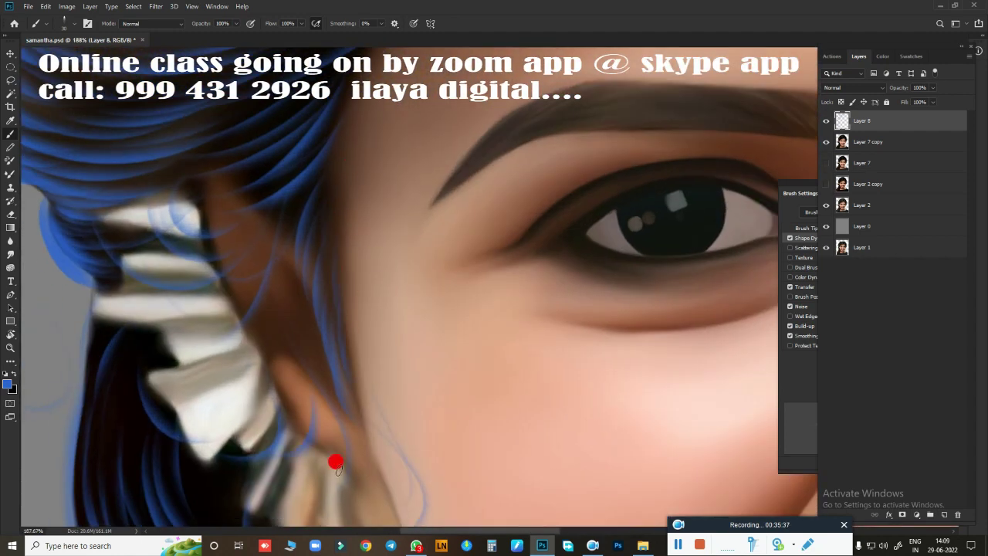
pyautogui.scroll(-5, 336, 462)
pyautogui.scroll(3, 437, 366)
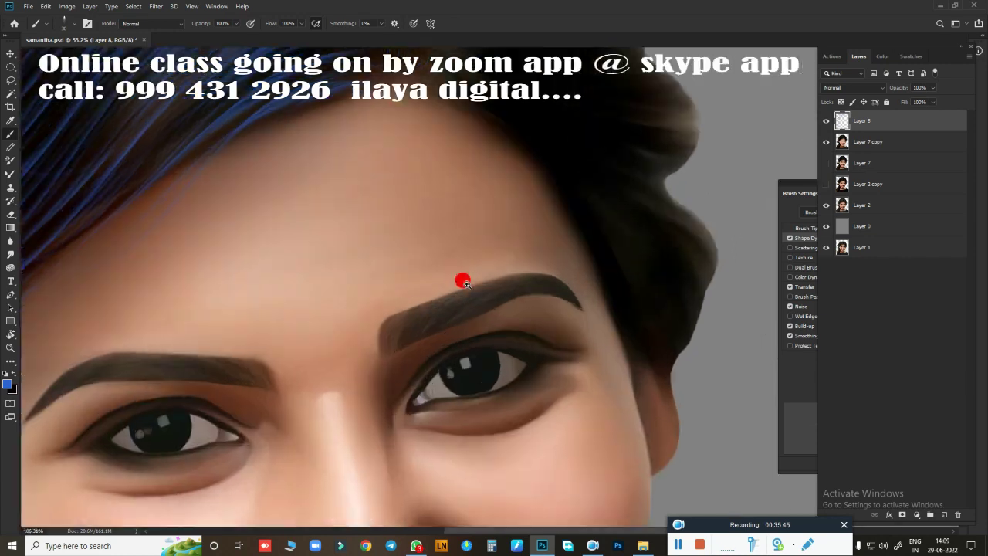
# Step: Rotate the canvas to the far hair edge and paint blue strands along the jaw-side hair
pyautogui.press('r')
pyautogui.moveTo(463, 280)
pyautogui.mouseDown()
pyautogui.moveTo(376, 172)
pyautogui.moveTo(453, 371)
pyautogui.mouseUp()
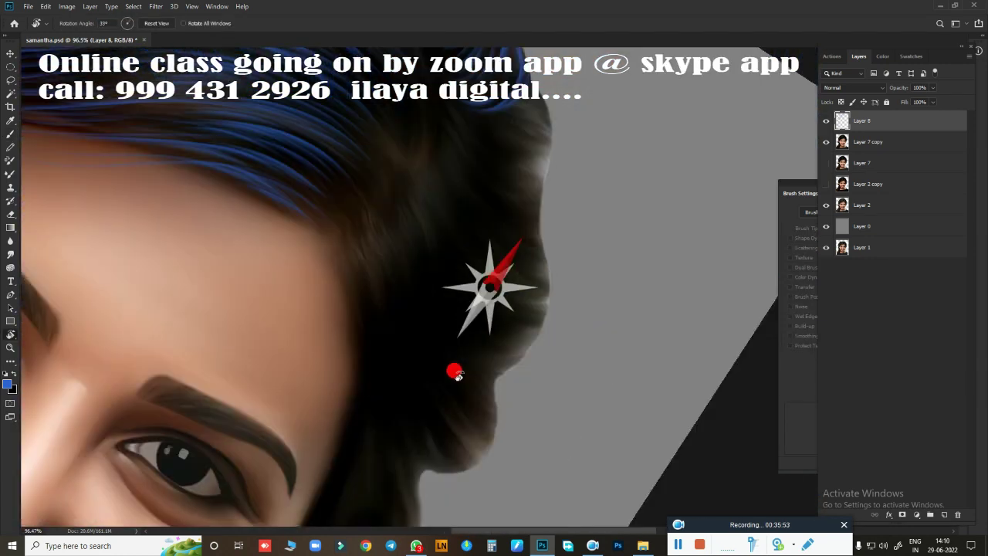
pyautogui.scroll(3, 370, 322)
pyautogui.press('b')
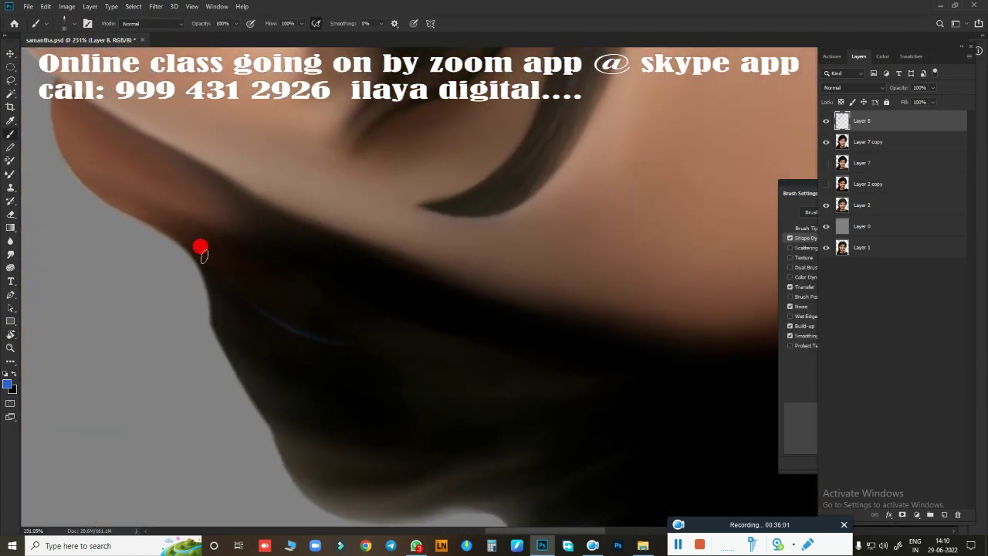
pyautogui.moveTo(256, 297); pyautogui.dragTo(441, 304)
pyautogui.moveTo(192, 272)
pyautogui.mouseDown()
pyautogui.moveTo(265, 375)
pyautogui.moveTo(357, 397)
pyautogui.moveTo(432, 286)
pyautogui.mouseUp()
pyautogui.scroll(-3, 158, 150)
pyautogui.scroll(-3, 158, 151)
# Step: Add four blue strands along the lower hair edge curls
pyautogui.moveTo(404, 229); pyautogui.dragTo(232, 202)
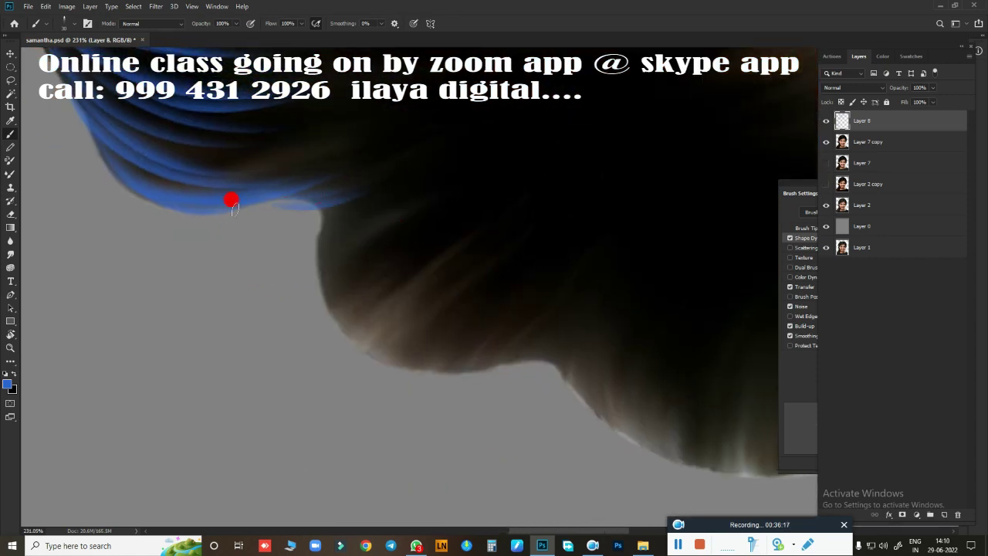
pyautogui.moveTo(335, 268)
pyautogui.mouseDown()
pyautogui.moveTo(363, 230)
pyautogui.moveTo(595, 177)
pyautogui.moveTo(406, 273)
pyautogui.mouseUp()
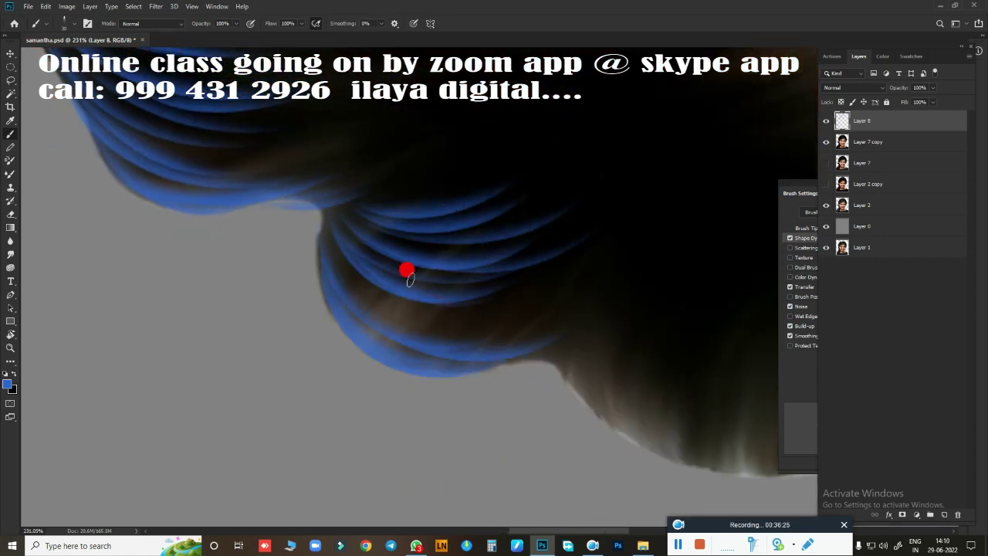
pyautogui.scroll(-3, 332, 284)
pyautogui.moveTo(334, 283)
pyautogui.mouseDown()
pyautogui.moveTo(512, 286)
pyautogui.moveTo(448, 267)
pyautogui.mouseUp()
pyautogui.scroll(-3, 447, 267)
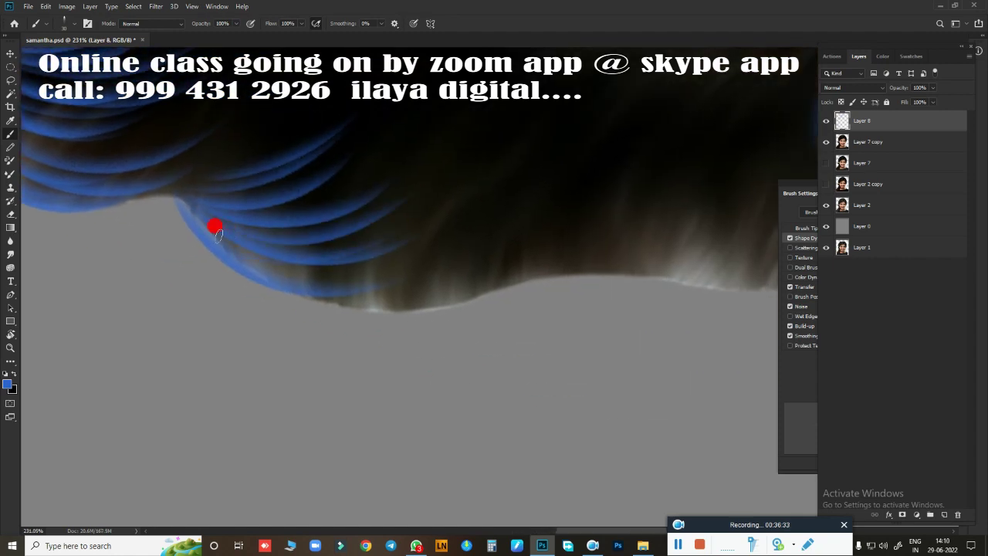
pyautogui.moveTo(214, 223)
pyautogui.mouseDown()
pyautogui.moveTo(496, 210)
pyautogui.moveTo(534, 271)
pyautogui.mouseUp()
pyautogui.scroll(-5, 558, 293)
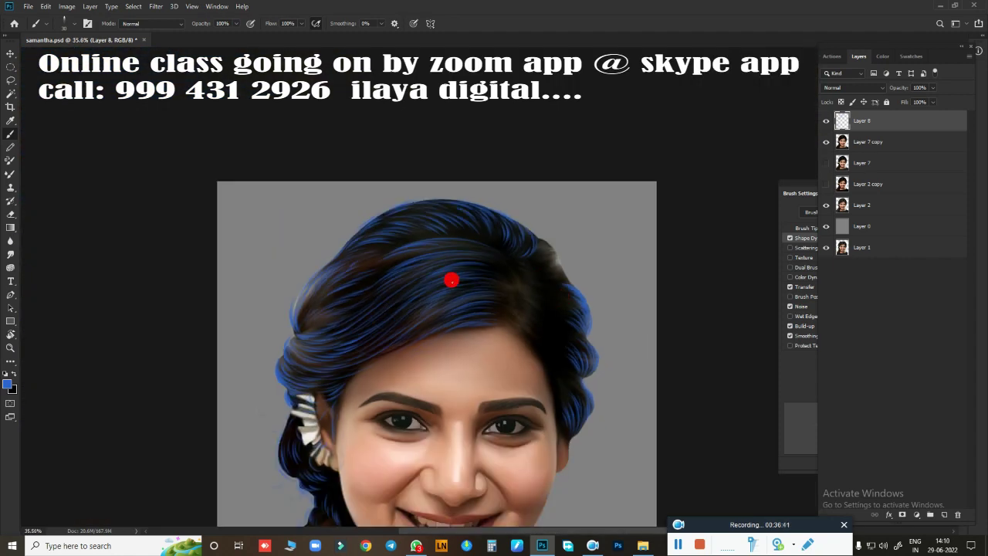
pyautogui.press('r')
pyautogui.scroll(5, 498, 299)
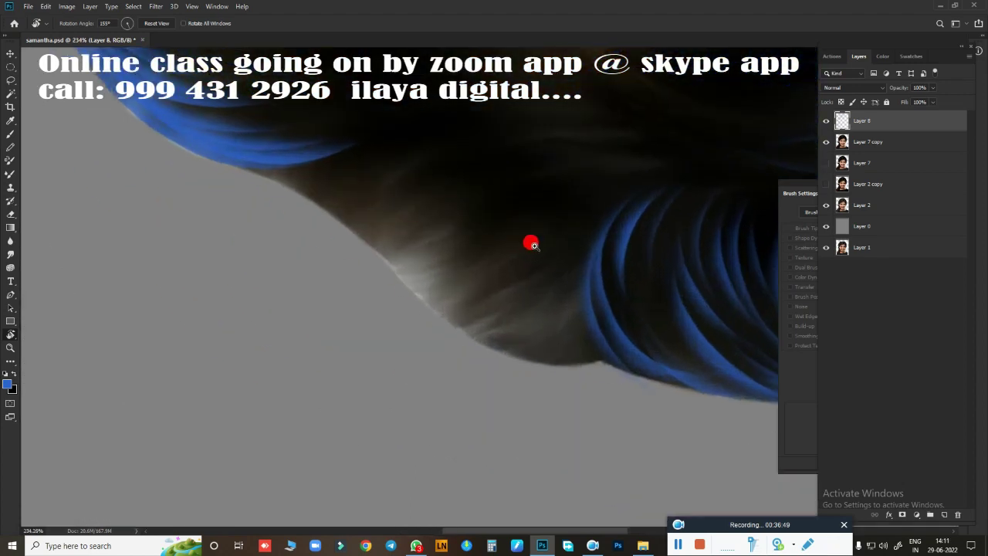
pyautogui.press('b')
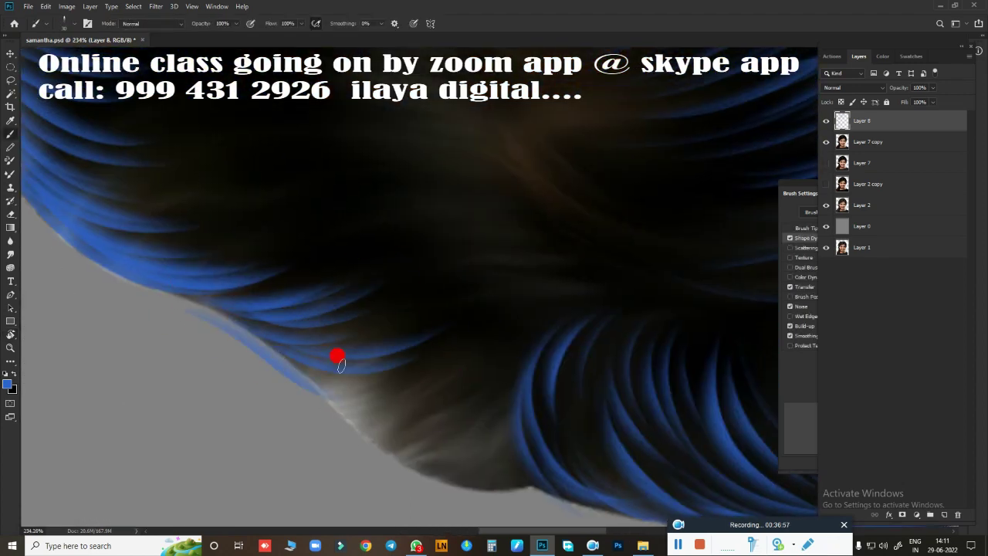
pyautogui.scroll(-5, 544, 433)
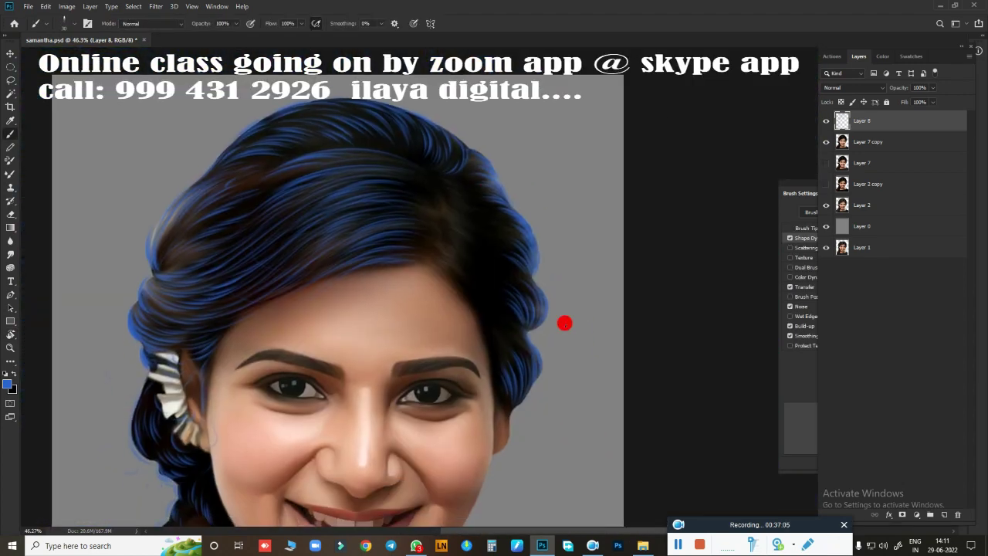
pyautogui.scroll(5, 432, 432)
pyautogui.press('r')
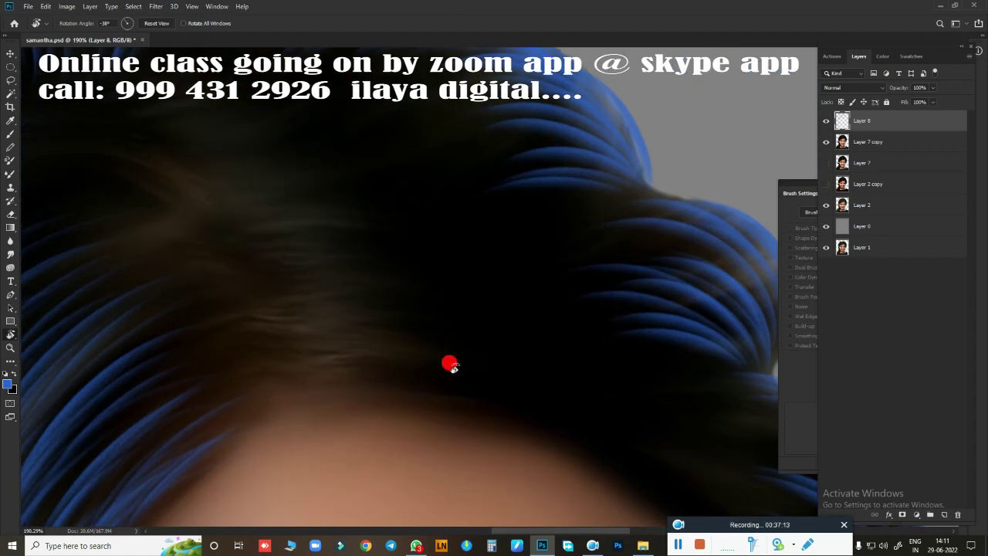
pyautogui.scroll(3, 452, 370)
pyautogui.press('b')
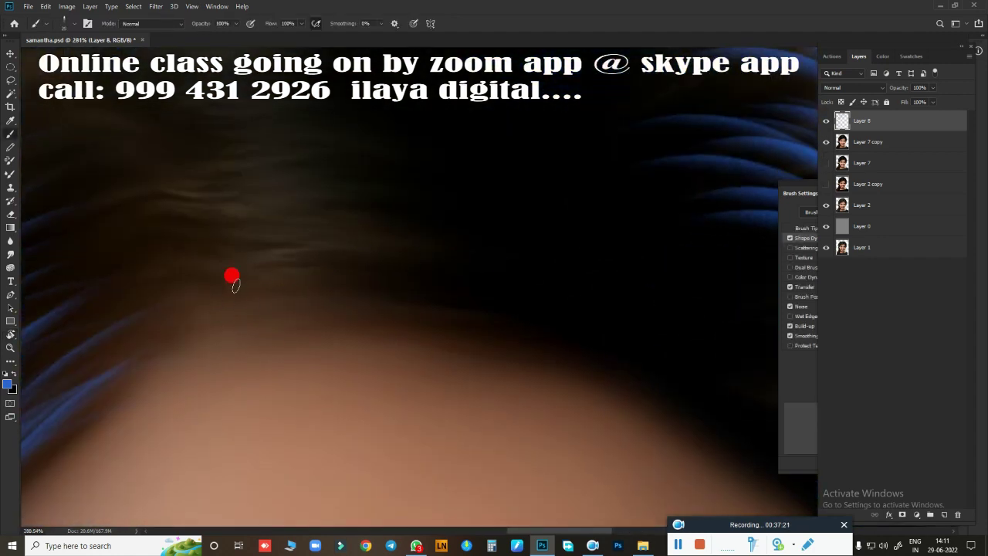
pyautogui.moveTo(232, 281)
pyautogui.mouseDown()
pyautogui.moveTo(558, 357)
pyautogui.moveTo(326, 221)
pyautogui.mouseUp()
pyautogui.scroll(2, 327, 221)
pyautogui.moveTo(378, 243); pyautogui.dragTo(135, 188)
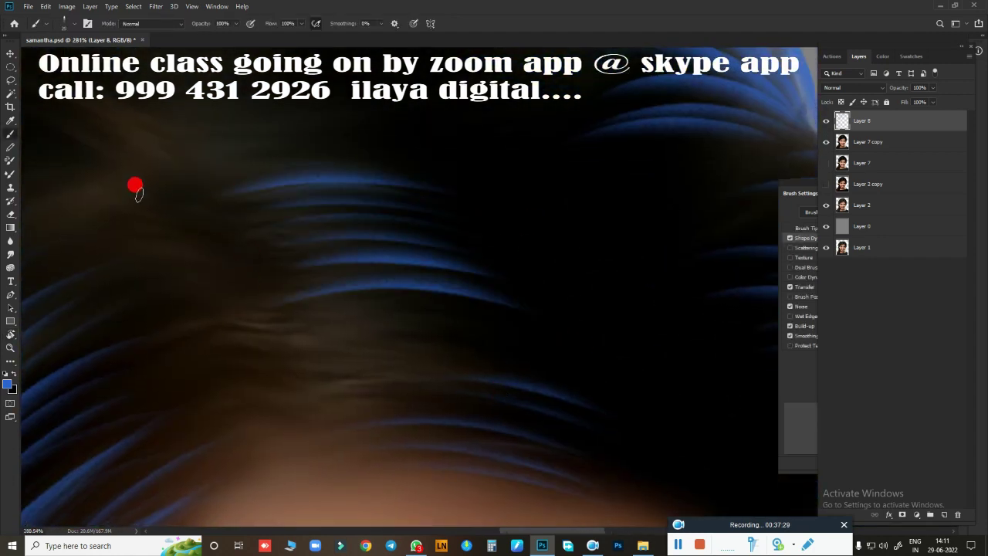
pyautogui.scroll(-2, 404, 242)
pyautogui.moveTo(404, 242)
pyautogui.mouseDown()
pyautogui.moveTo(290, 211)
pyautogui.moveTo(553, 360)
pyautogui.mouseUp()
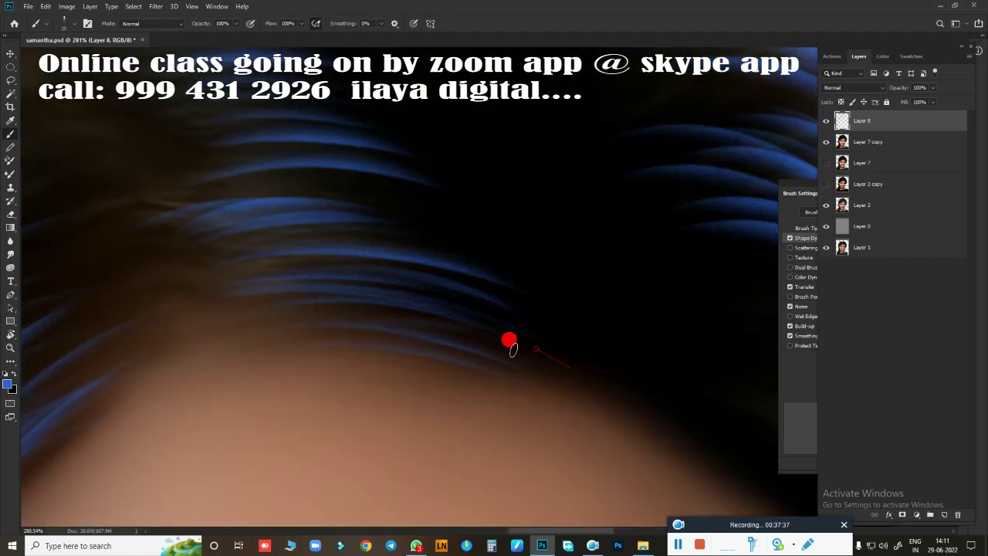
pyautogui.scroll(3, 580, 464)
pyautogui.scroll(2, 316, 190)
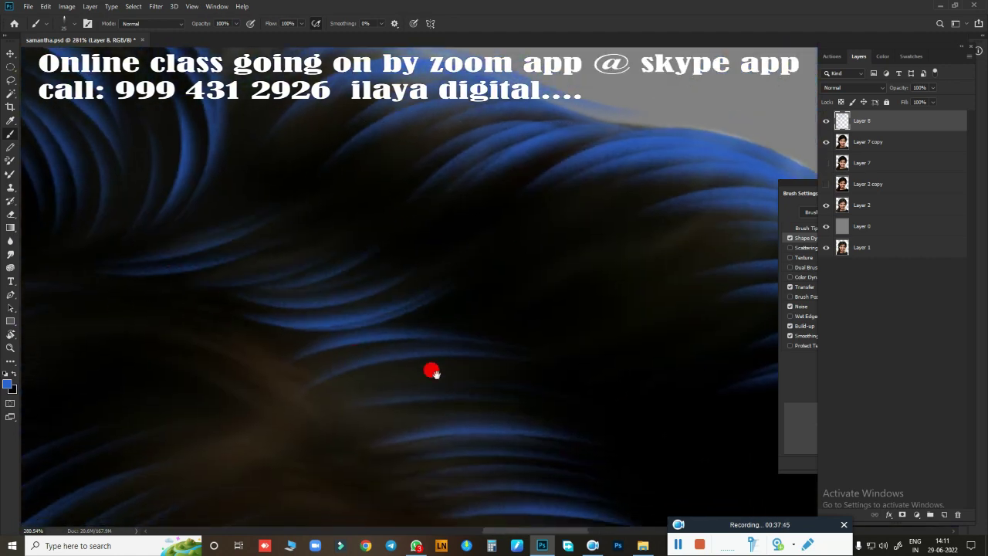
pyautogui.scroll(-2, 584, 240)
pyautogui.scroll(-2, 458, 278)
# Step: Paint a curling blue strand beside the ear
pyautogui.scroll(-5, 427, 244)
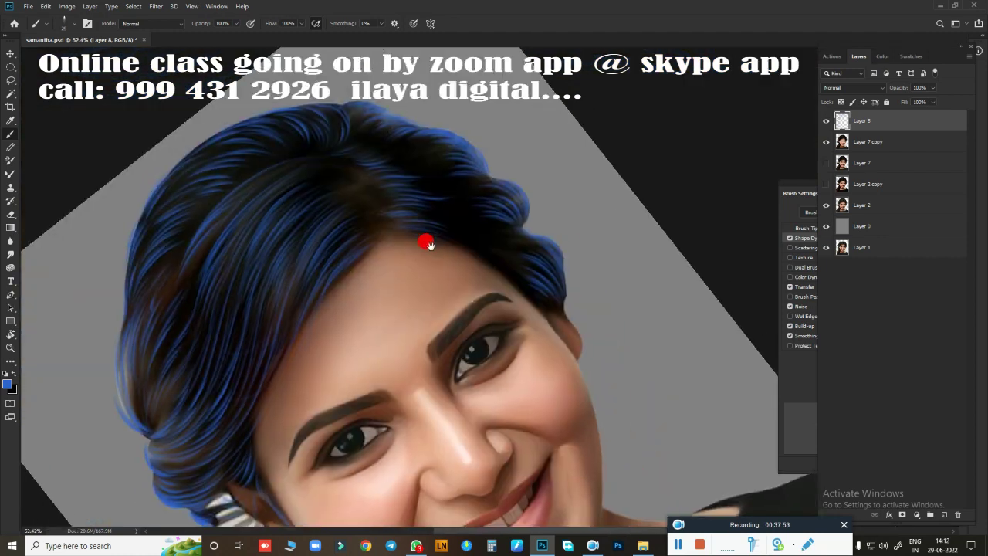
pyautogui.scroll(3, 427, 244)
pyautogui.scroll(2, 433, 308)
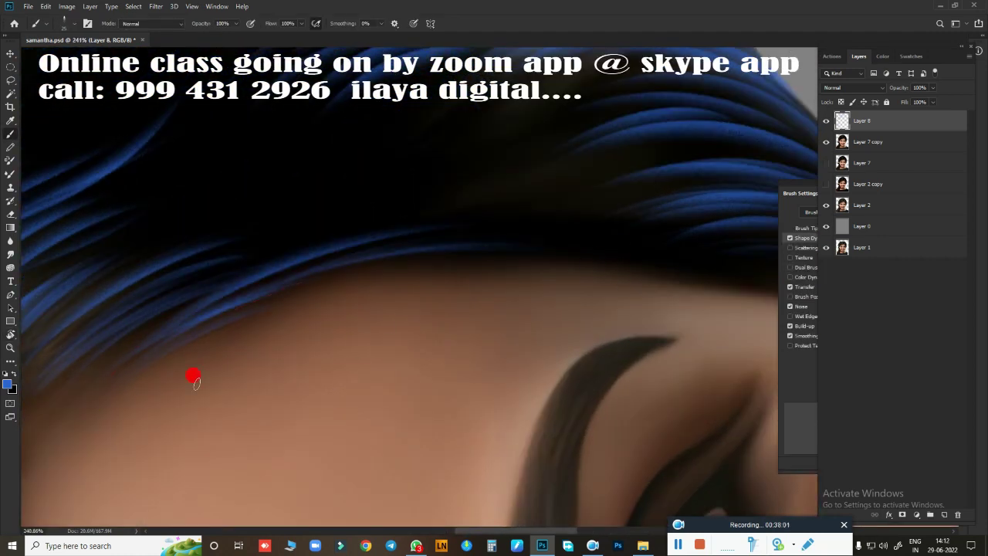
pyautogui.scroll(2, 232, 308)
pyautogui.scroll(3, 309, 332)
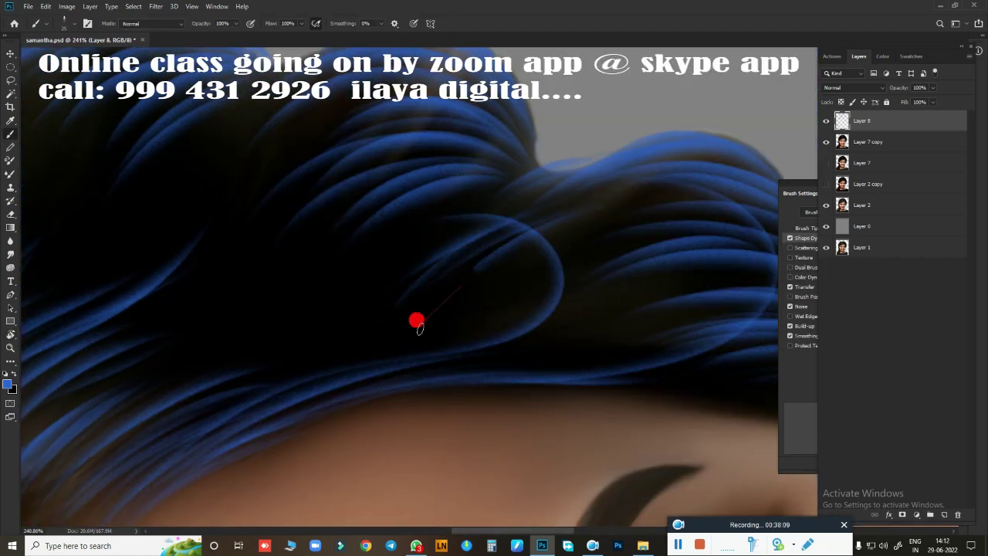
pyautogui.hscroll(-3, 437, 353)
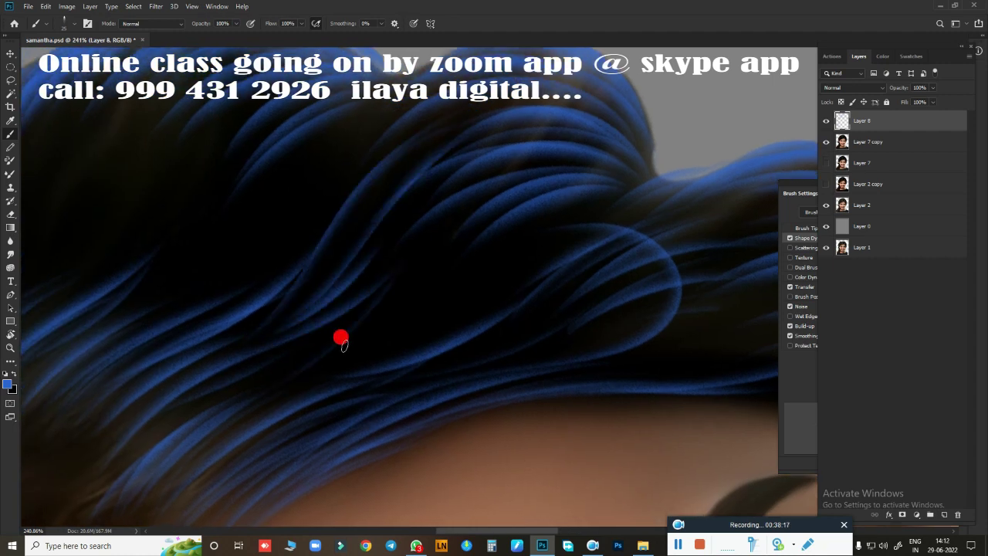
pyautogui.scroll(-3, 511, 348)
pyautogui.scroll(3, 461, 298)
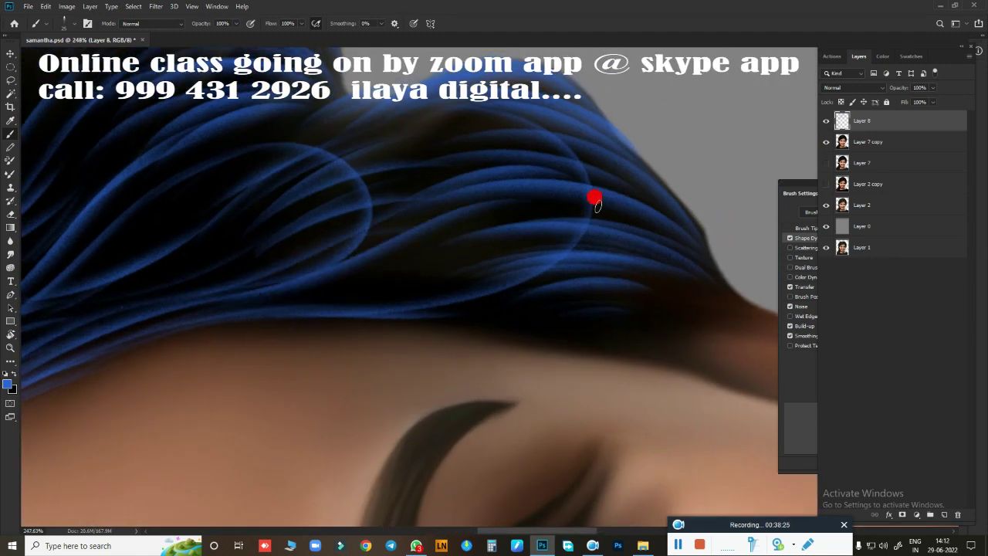
pyautogui.scroll(-2, 489, 265)
pyautogui.hscroll(3, 393, 273)
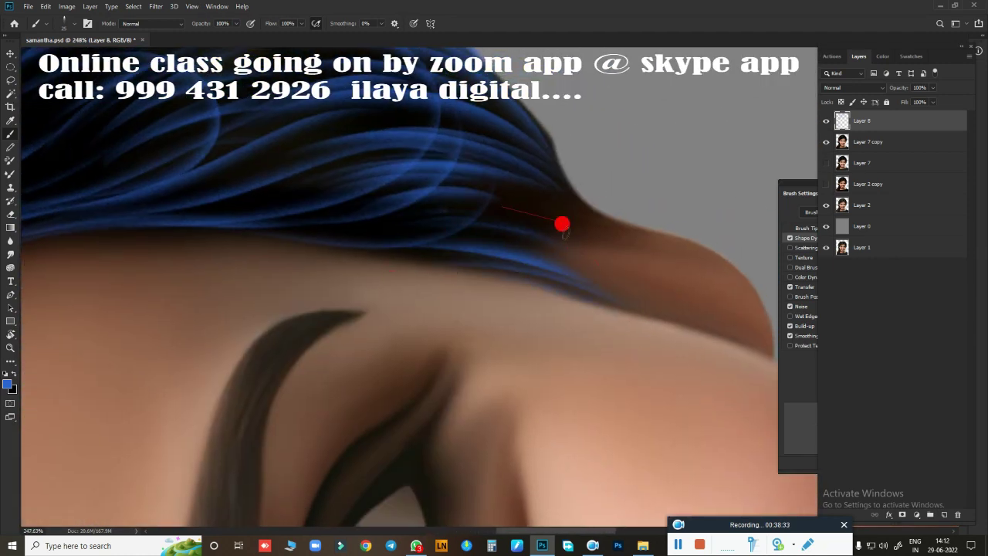
pyautogui.moveTo(648, 92); pyautogui.dragTo(602, 105)
# Step: Paint a blue curl below the eye, then undo that stray stroke
pyautogui.scroll(3, 540, 231)
pyautogui.scroll(-2, 433, 293)
pyautogui.moveTo(331, 317); pyautogui.dragTo(380, 380)
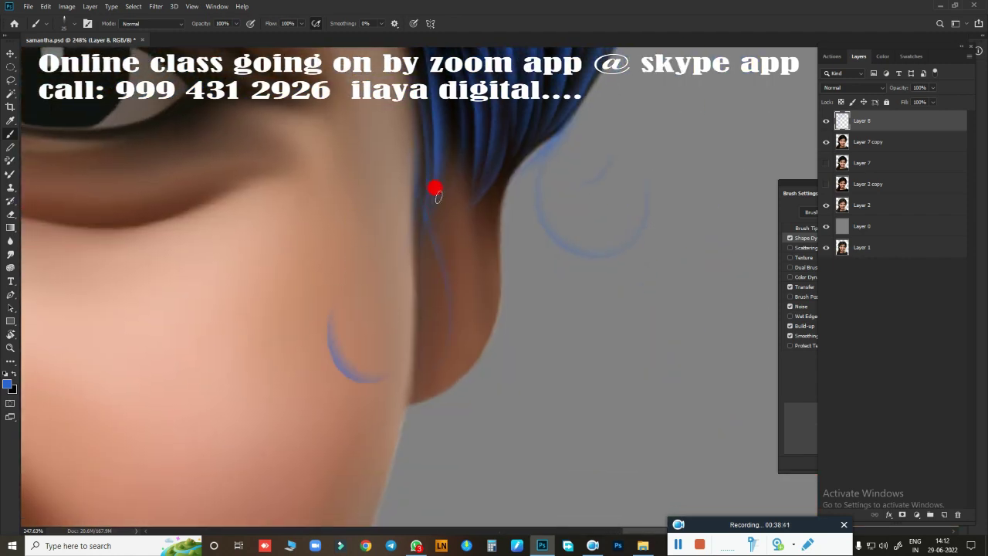
pyautogui.hotkey('ctrl', 'z')
# Step: Pan and zoom across the hair to review the blue strands
pyautogui.scroll(2, 470, 359)
pyautogui.scroll(-3, 392, 291)
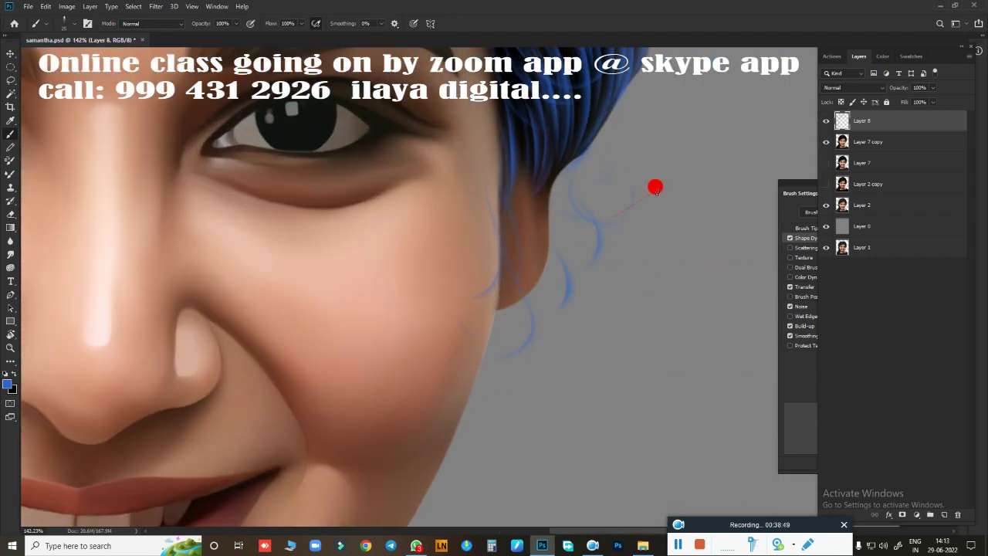
pyautogui.scroll(-4, 517, 293)
pyautogui.scroll(4, 511, 261)
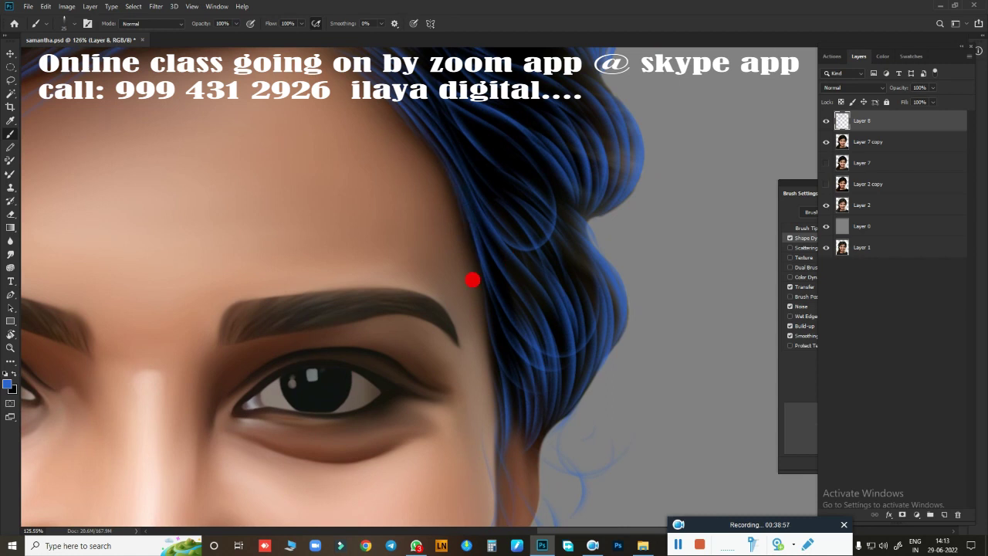
pyautogui.scroll(-1, 453, 367)
pyautogui.hscroll(3, 463, 368)
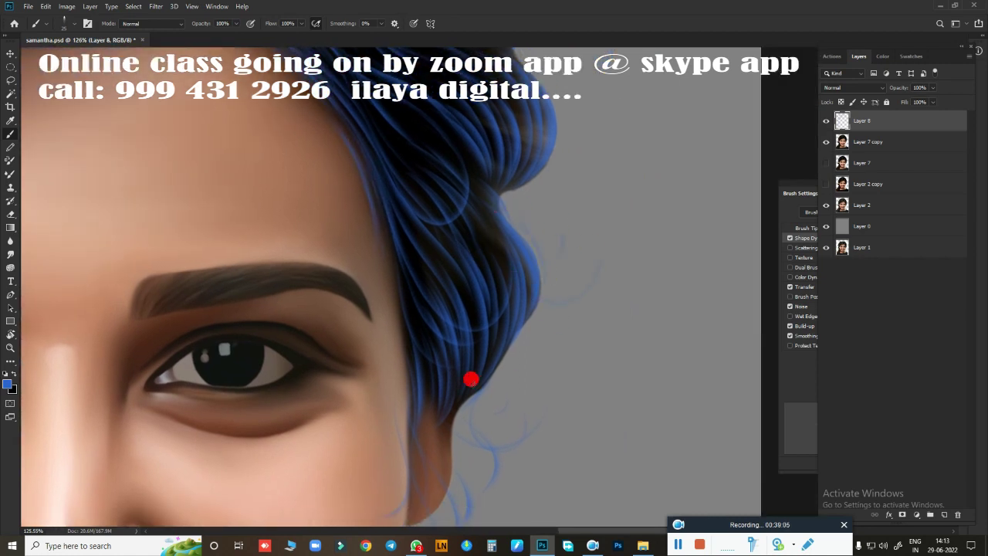
pyautogui.scroll(5, 467, 347)
pyautogui.hscroll(2, 459, 293)
pyautogui.moveTo(430, 333); pyautogui.dragTo(527, 390)
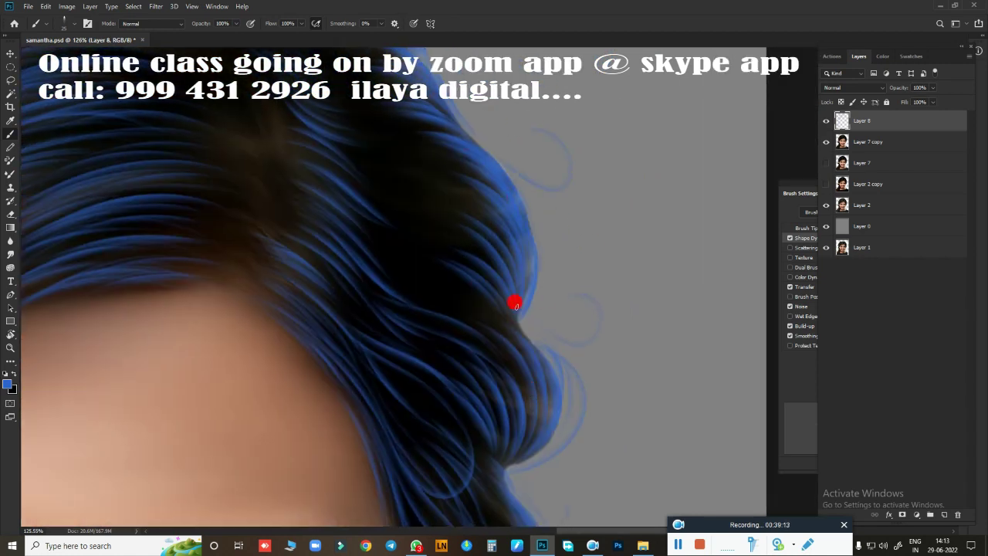
pyautogui.scroll(3, 410, 130)
pyautogui.scroll(2, 490, 360)
pyautogui.scroll(2, 483, 132)
pyautogui.scroll(-1, 378, 155)
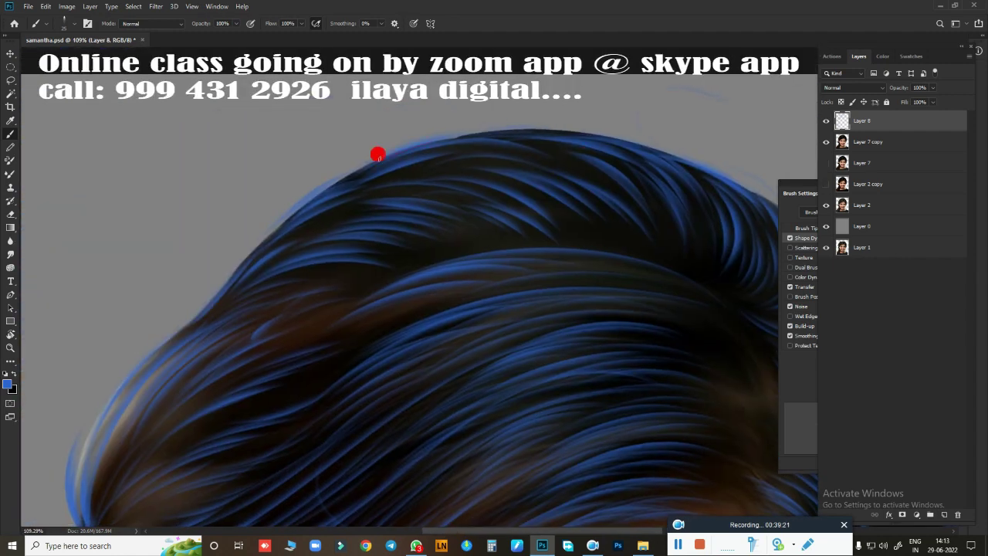
pyautogui.scroll(-1, 378, 155)
pyautogui.scroll(-1, 201, 203)
pyautogui.scroll(-1, 274, 353)
# Step: Paint long blue strands across the middle of the hair
pyautogui.scroll(-1, 395, 245)
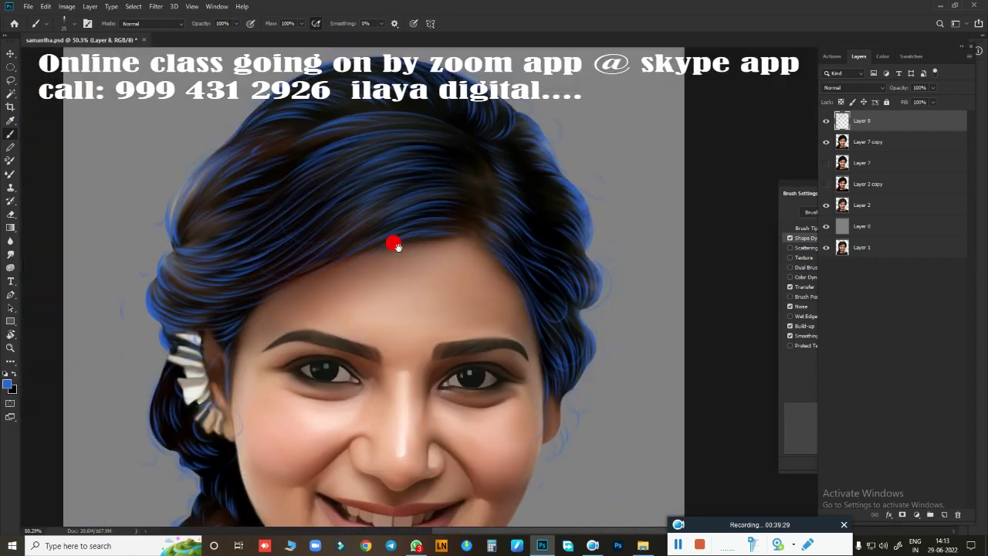
pyautogui.scroll(2, 512, 282)
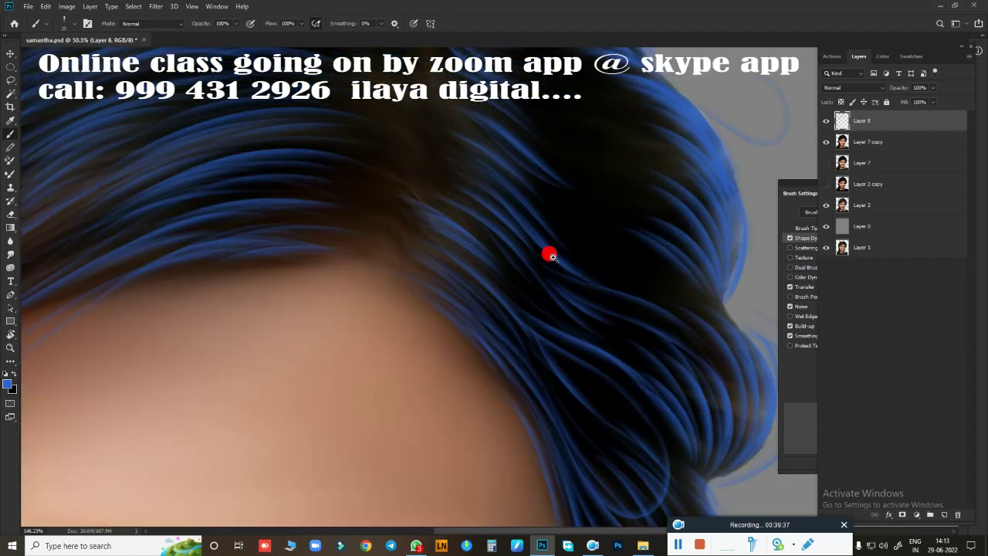
pyautogui.scroll(1, 549, 254)
pyautogui.scroll(2, 527, 264)
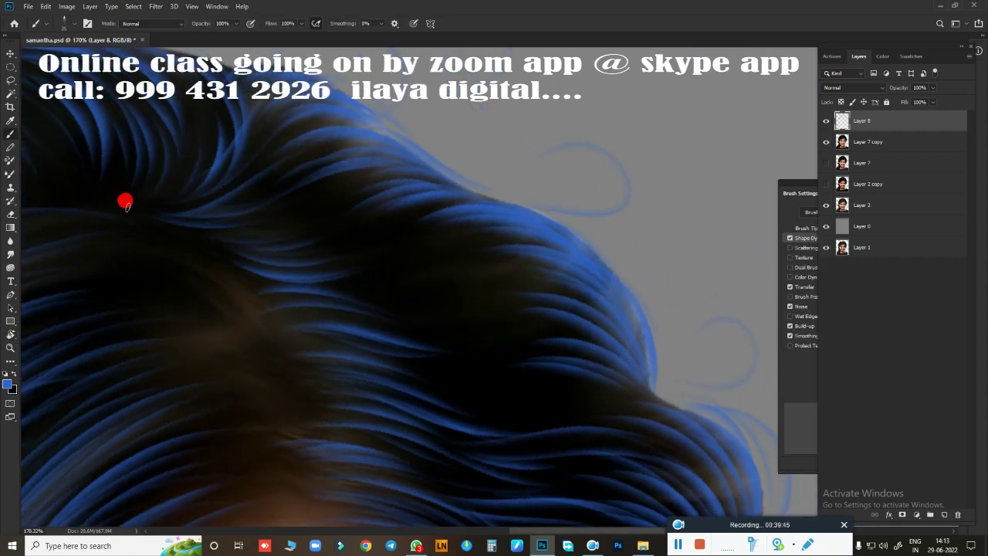
pyautogui.moveTo(139, 227); pyautogui.dragTo(549, 273)
pyautogui.moveTo(650, 377)
pyautogui.mouseDown()
pyautogui.moveTo(527, 190)
pyautogui.moveTo(584, 258)
pyautogui.moveTo(447, 242)
pyautogui.mouseUp()
# Step: Brush more blue strands across the upper-left crown and toward the parting
pyautogui.scroll(-4, 522, 143)
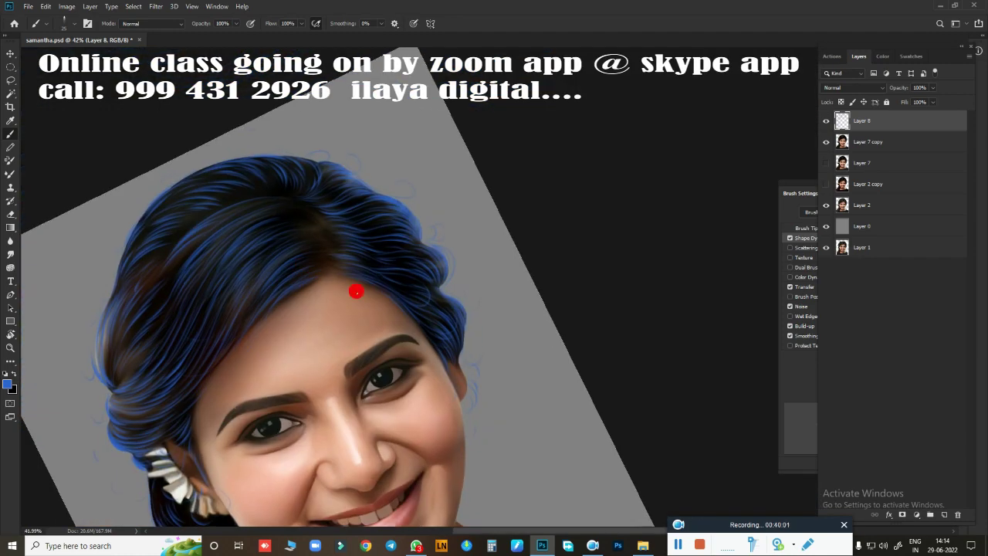
pyautogui.scroll(1, 315, 281)
pyautogui.scroll(2, 404, 309)
pyautogui.scroll(1, 468, 302)
pyautogui.moveTo(368, 117); pyautogui.dragTo(242, 106)
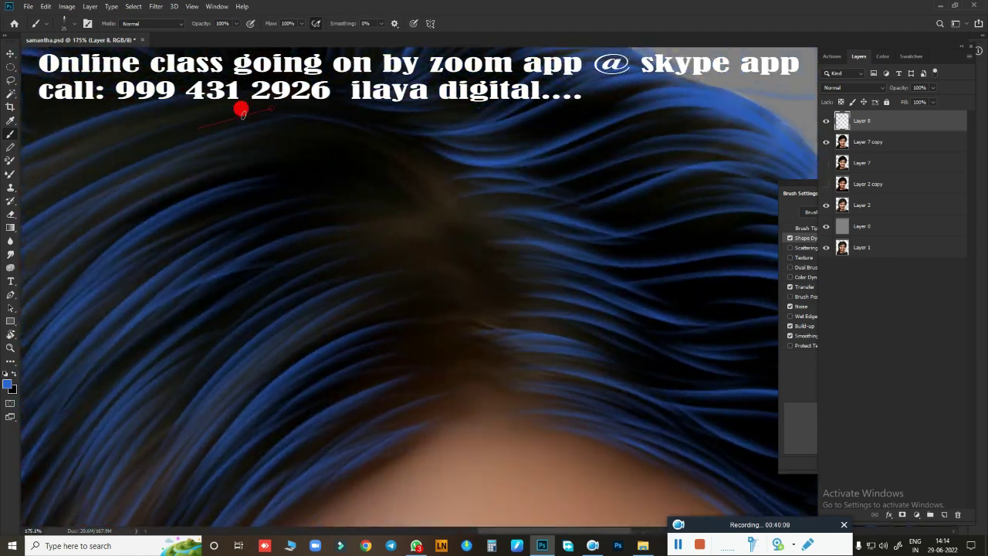
pyautogui.moveTo(399, 131); pyautogui.dragTo(103, 219)
pyautogui.moveTo(328, 168); pyautogui.dragTo(265, 214)
pyautogui.moveTo(400, 201); pyautogui.dragTo(279, 151)
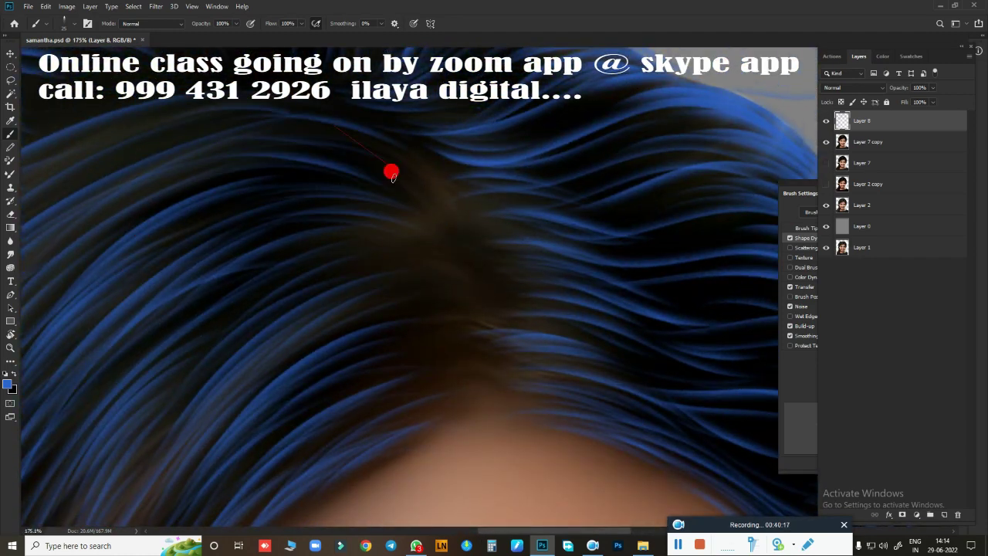
pyautogui.moveTo(498, 348); pyautogui.dragTo(332, 408)
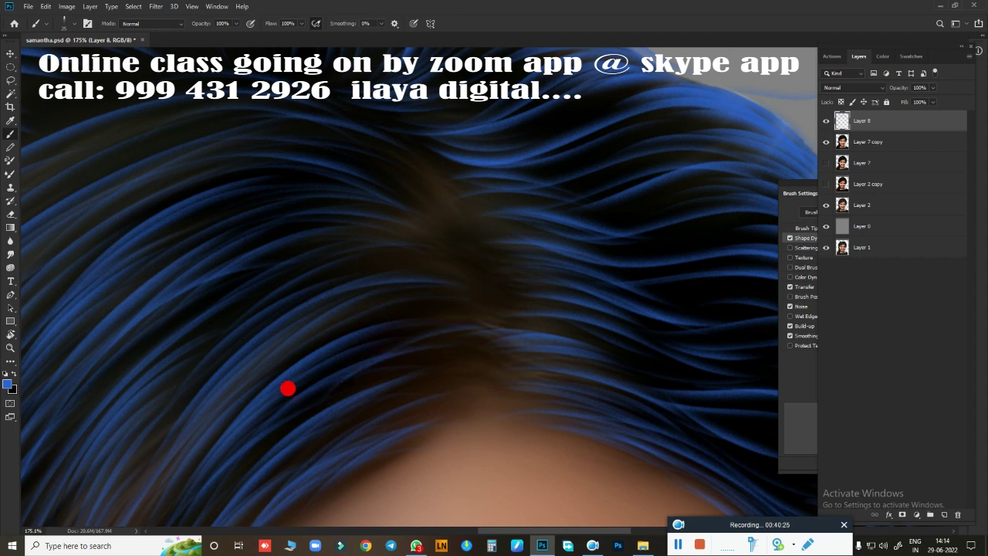
pyautogui.moveTo(420, 309); pyautogui.dragTo(312, 364)
pyautogui.moveTo(420, 241)
pyautogui.mouseDown()
pyautogui.moveTo(290, 271)
pyautogui.moveTo(314, 258)
pyautogui.mouseUp()
# Step: Hide Layer 8 to compare the strands and add a new empty layer
pyautogui.scroll(-2, 510, 322)
pyautogui.scroll(-2, 313, 244)
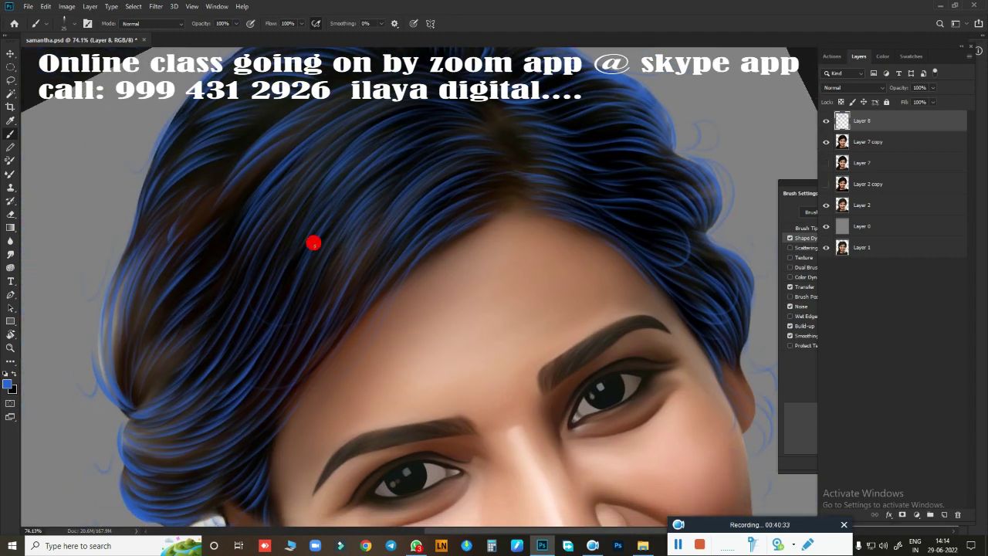
pyautogui.scroll(-1, 576, 293)
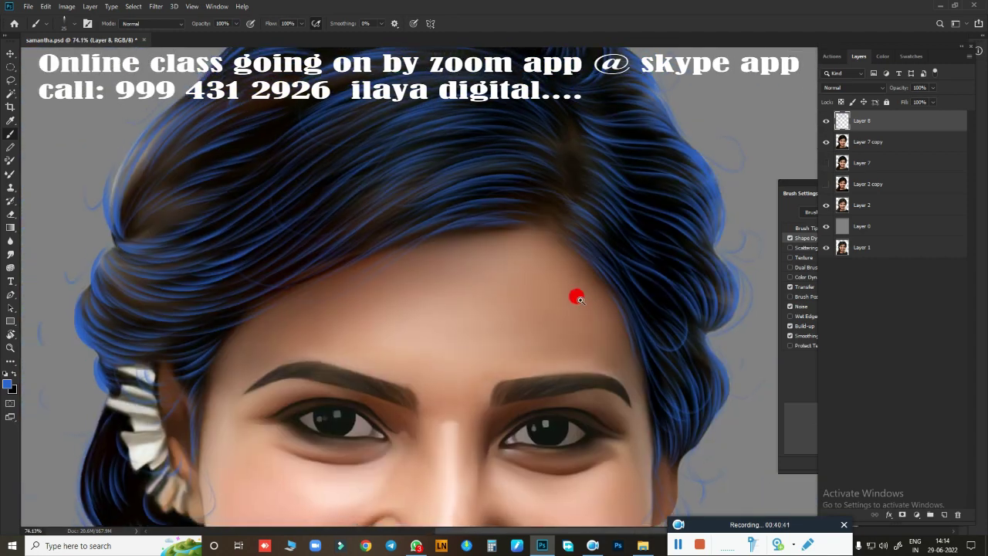
pyautogui.scroll(-1, 607, 271)
pyautogui.click(826, 121)
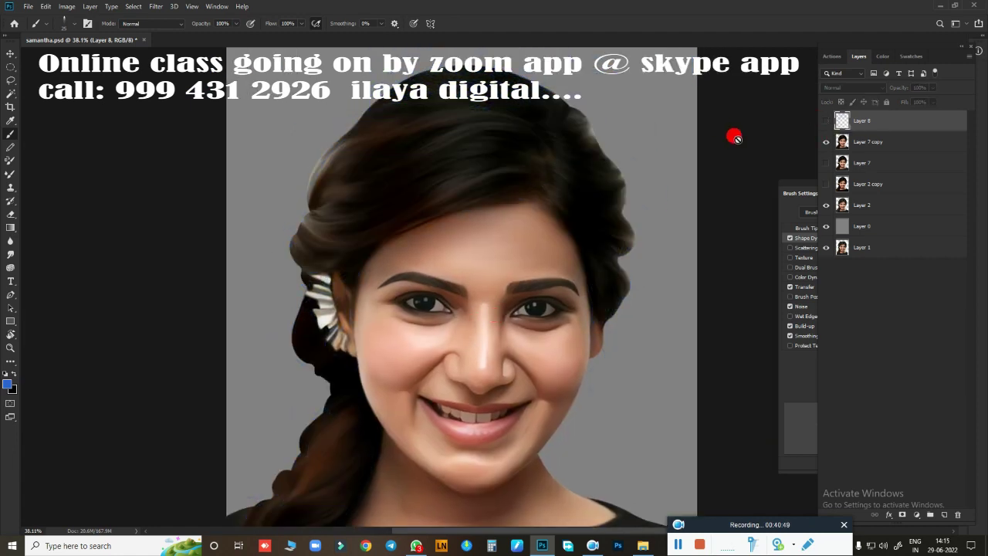
pyautogui.click(944, 514)
# Step: Move the new Layer 9 below Layer 8 and make Layer 8 visible again
pyautogui.hotkey('ctrl', '[')
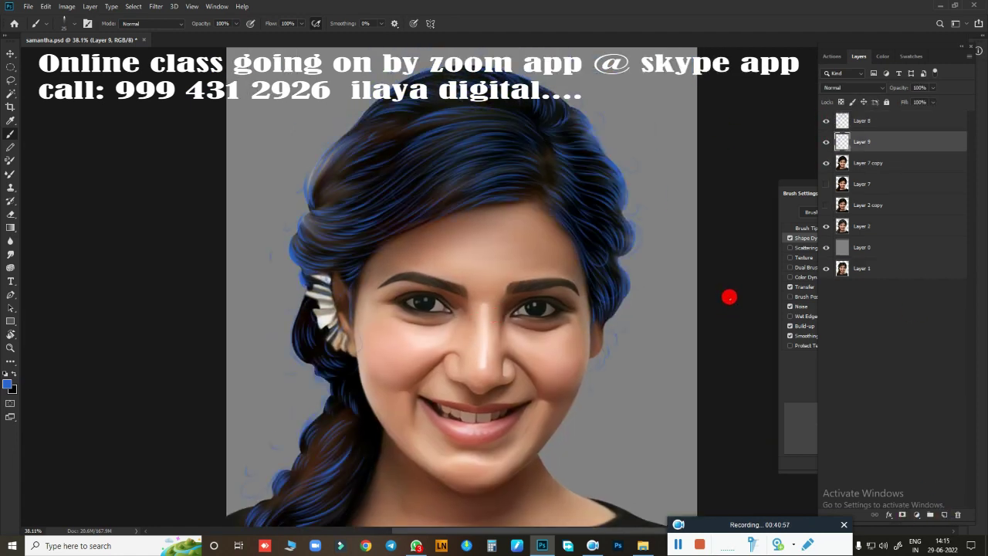
pyautogui.click(826, 121)
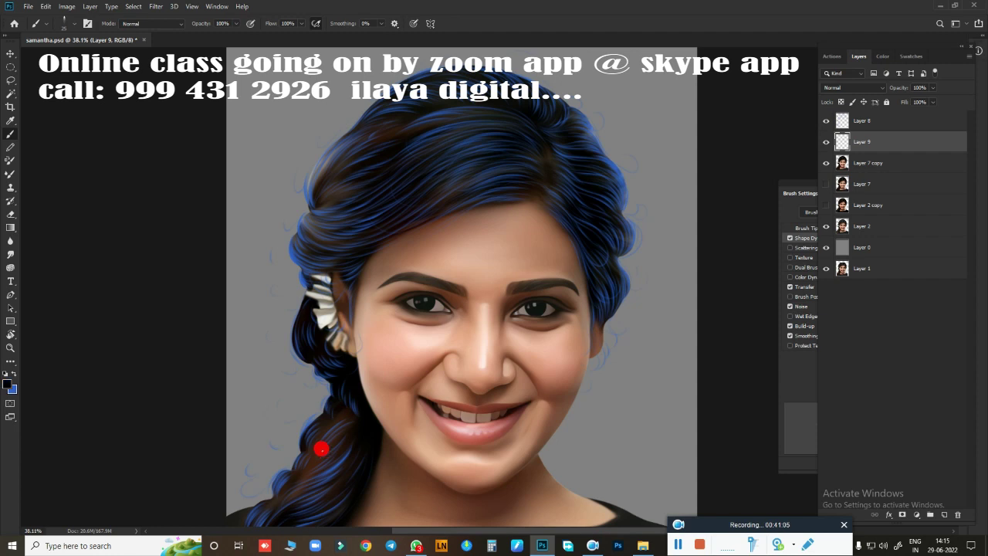
pyautogui.scroll(2, 480, 294)
pyautogui.scroll(2, 514, 285)
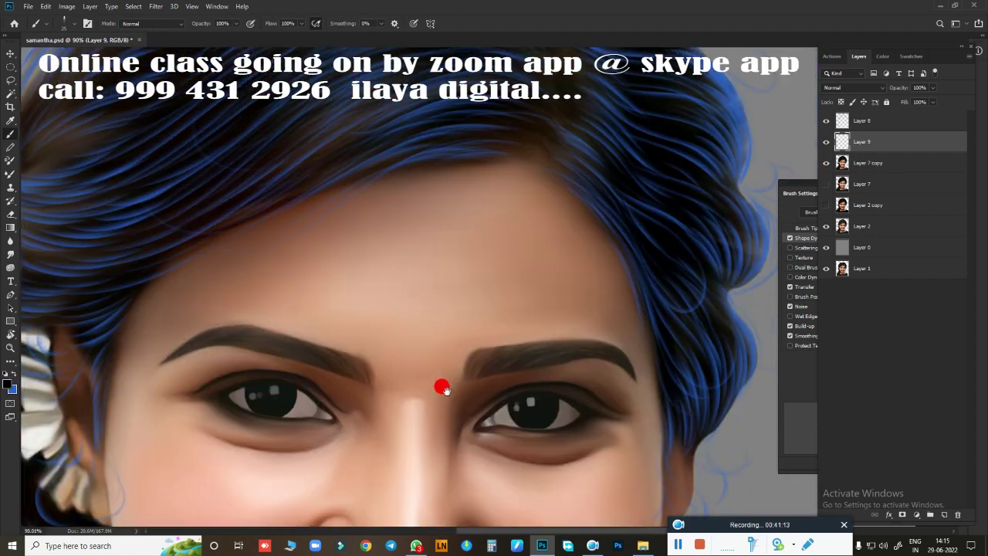
pyautogui.scroll(1, 441, 386)
pyautogui.scroll(-2, 582, 297)
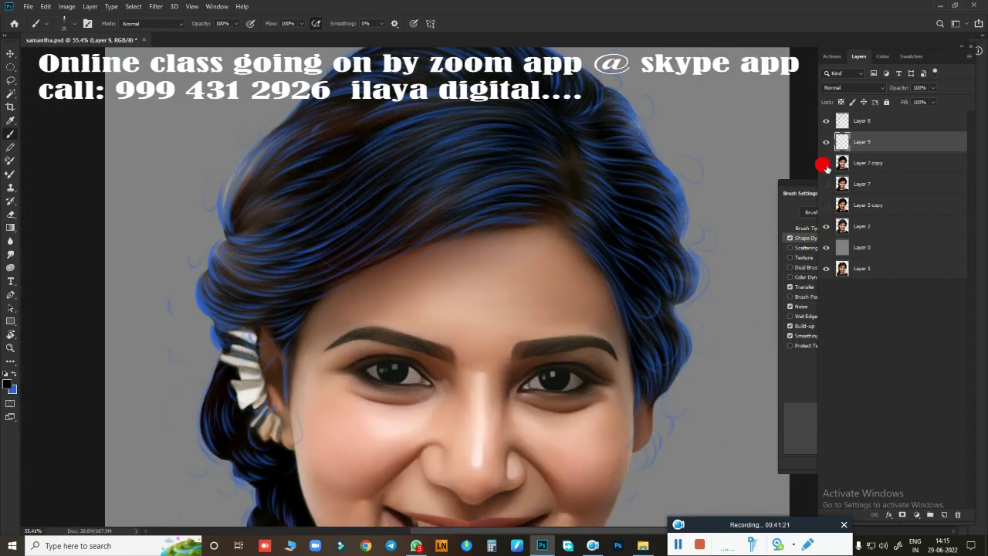
pyautogui.scroll(-2, 471, 335)
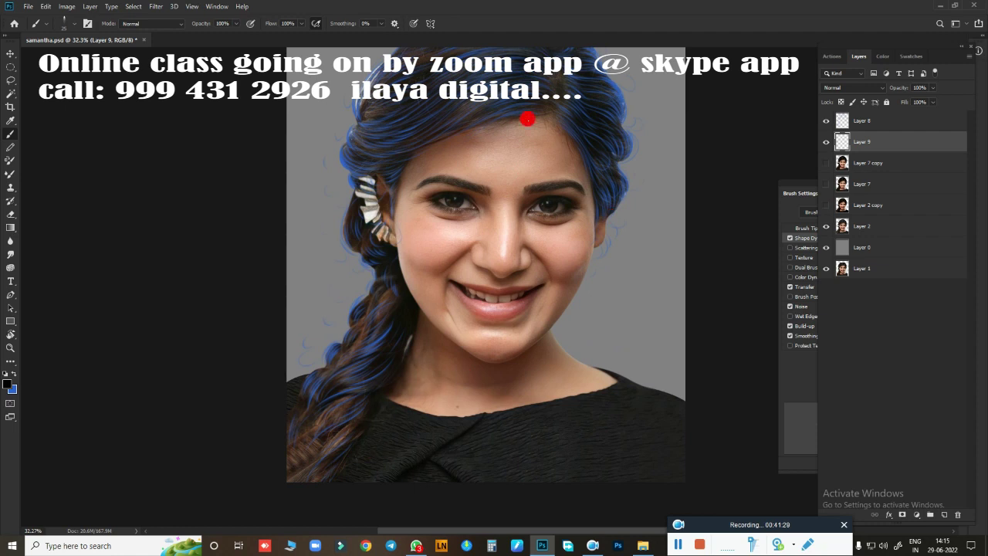
pyautogui.scroll(5, 592, 302)
pyautogui.scroll(2, 617, 265)
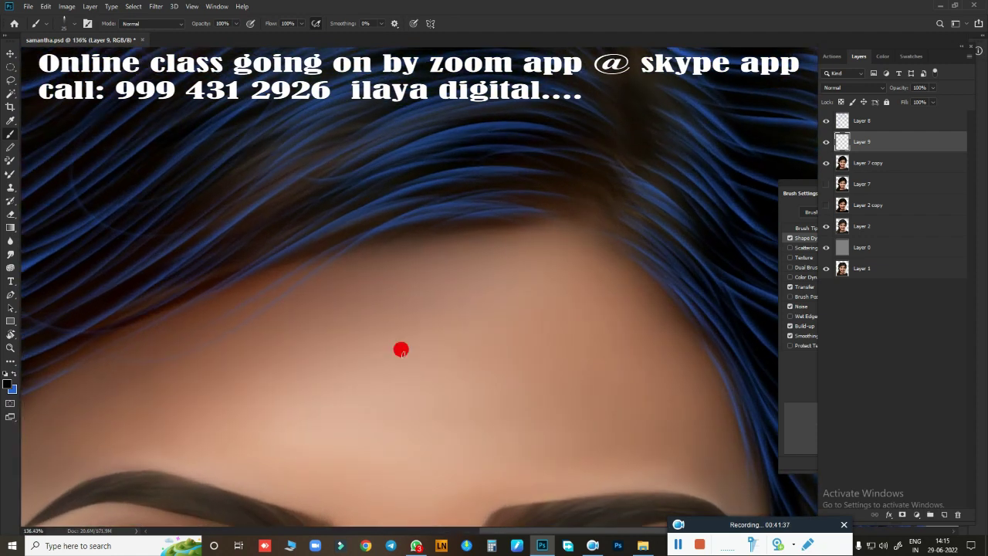
# Step: Paint two thin dark strands along the hairline and into the hair above the forehead
pyautogui.moveTo(231, 308); pyautogui.dragTo(127, 340)
pyautogui.moveTo(208, 222); pyautogui.dragTo(311, 137)
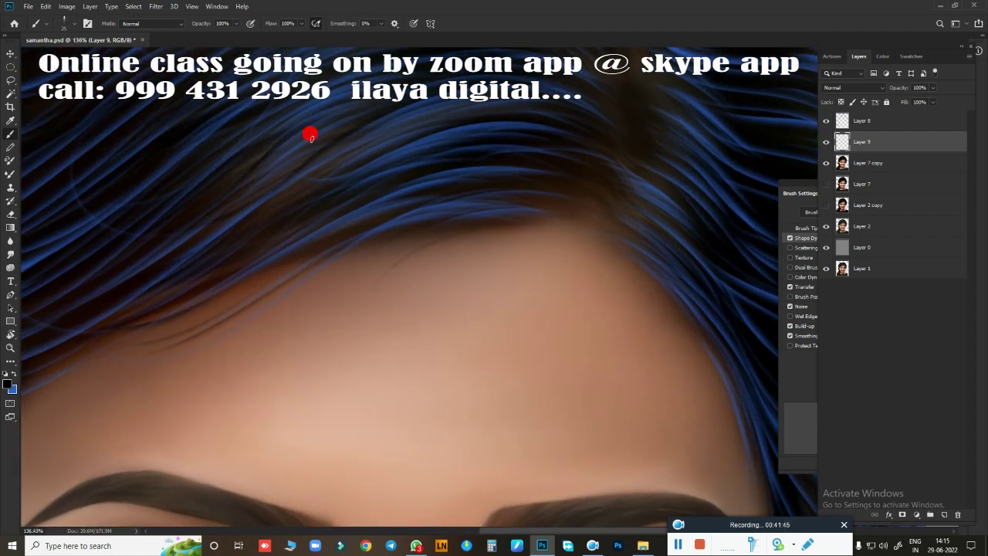
pyautogui.scroll(-3, 560, 189)
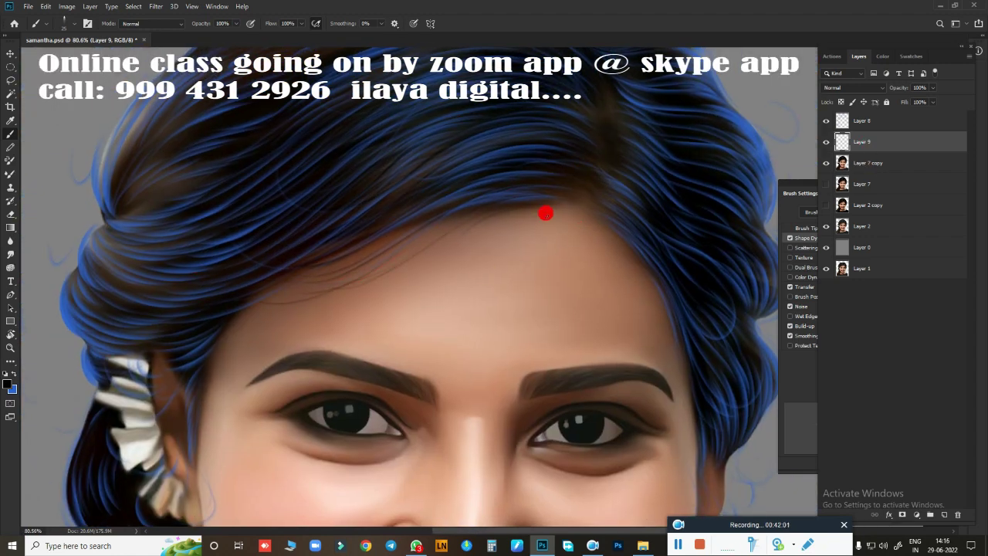
pyautogui.scroll(-3, 419, 281)
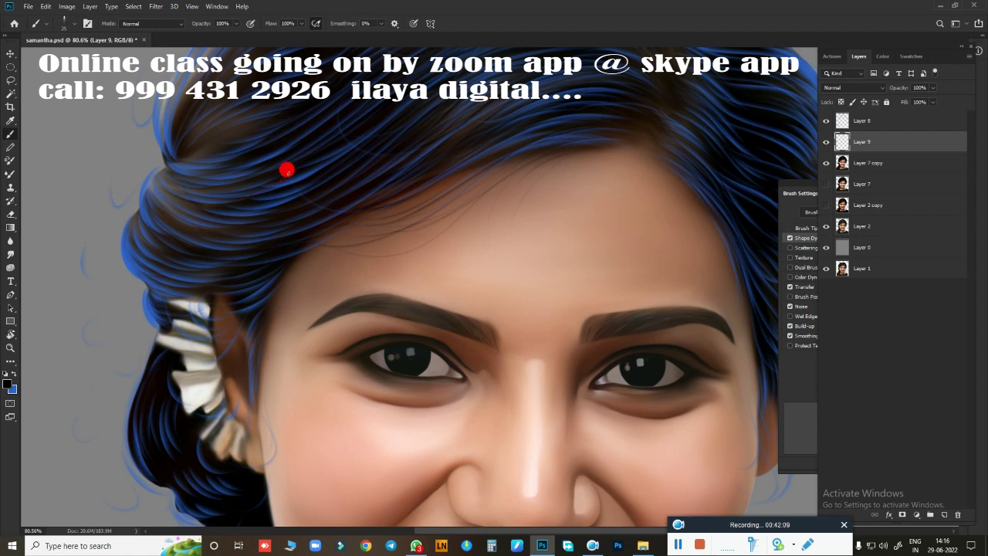
pyautogui.scroll(1, 660, 202)
pyautogui.scroll(1, 530, 216)
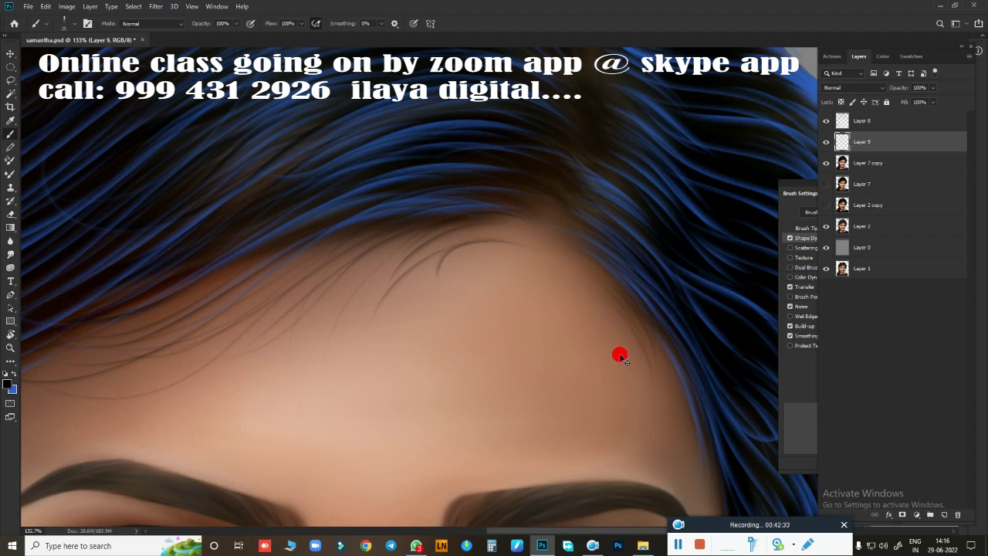
# Step: Paint thin dark flyaway strands beside the cheek near the eyebrow and eye
pyautogui.moveTo(619, 353); pyautogui.dragTo(445, 154)
pyautogui.scroll(-5, 419, 142)
pyautogui.scroll(-2, 556, 132)
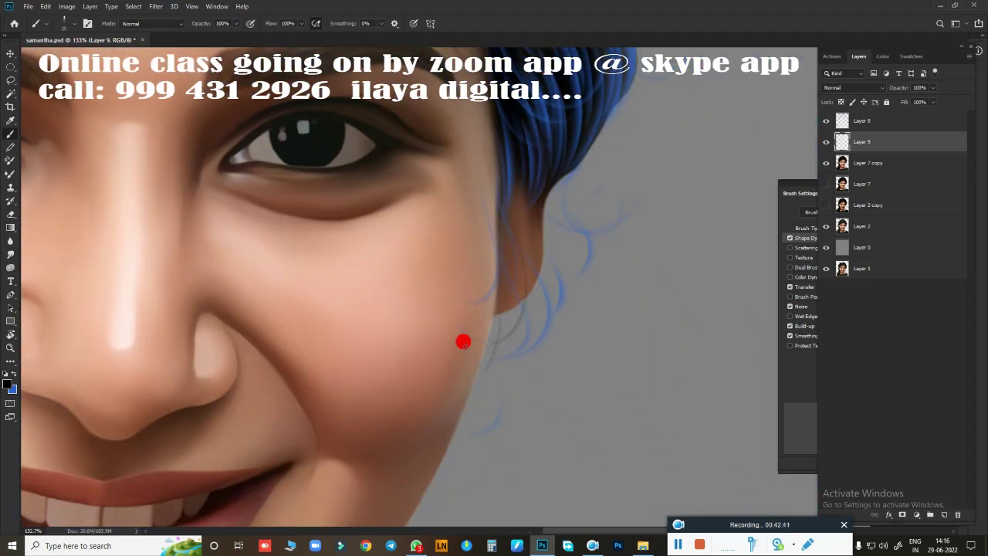
pyautogui.moveTo(497, 255); pyautogui.dragTo(465, 429)
pyautogui.moveTo(550, 193); pyautogui.dragTo(610, 258)
pyautogui.moveTo(532, 321); pyautogui.dragTo(537, 379)
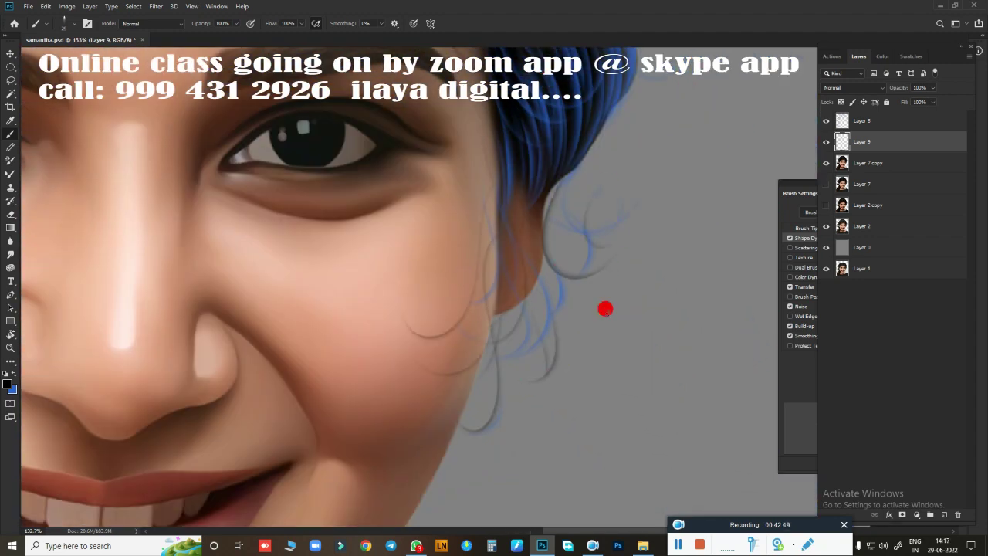
# Step: Add a thin dark strand along the hair edge at the side of the cheek
pyautogui.scroll(3, 605, 309)
pyautogui.scroll(5, 545, 335)
pyautogui.scroll(3, 566, 325)
pyautogui.scroll(-2, 538, 269)
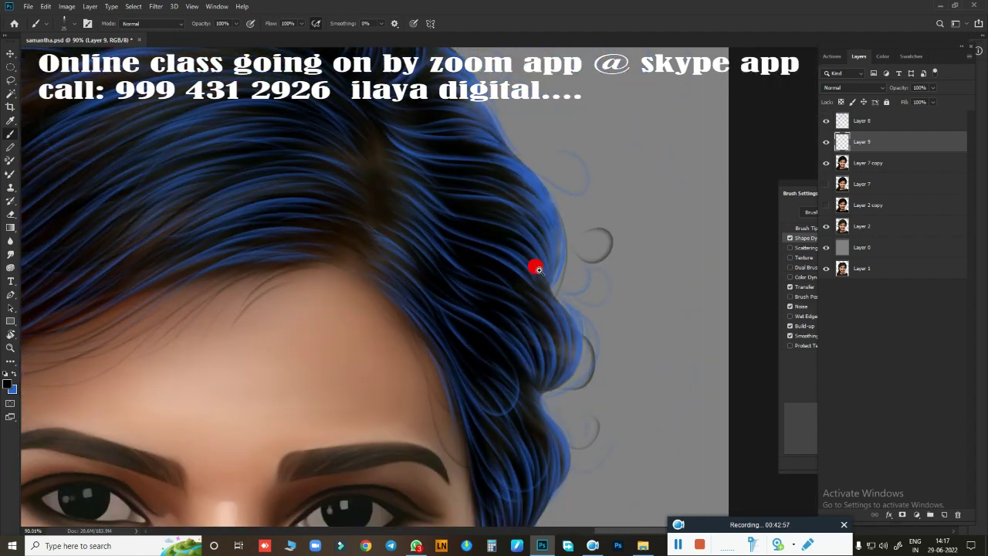
pyautogui.scroll(3, 536, 165)
pyautogui.scroll(-3, 211, 220)
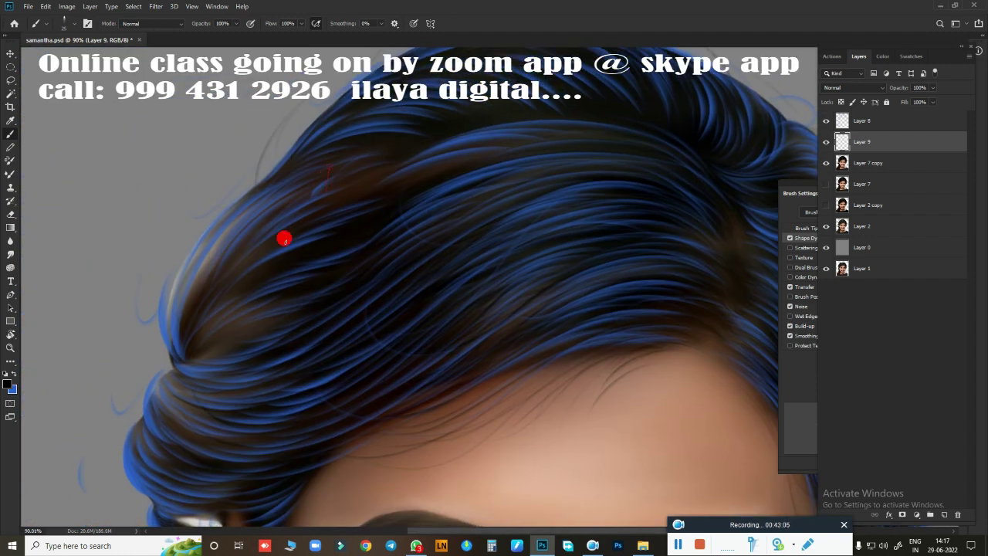
pyautogui.hscroll(-3, 282, 237)
pyautogui.scroll(-3, 364, 198)
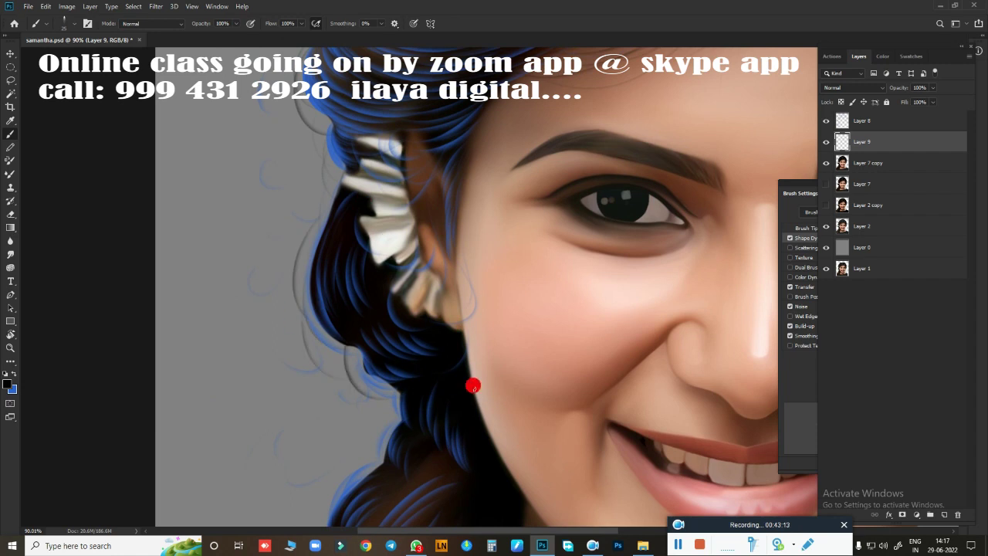
pyautogui.scroll(-3, 401, 416)
pyautogui.scroll(-3, 324, 401)
pyautogui.scroll(3, 312, 344)
pyautogui.scroll(3, 419, 190)
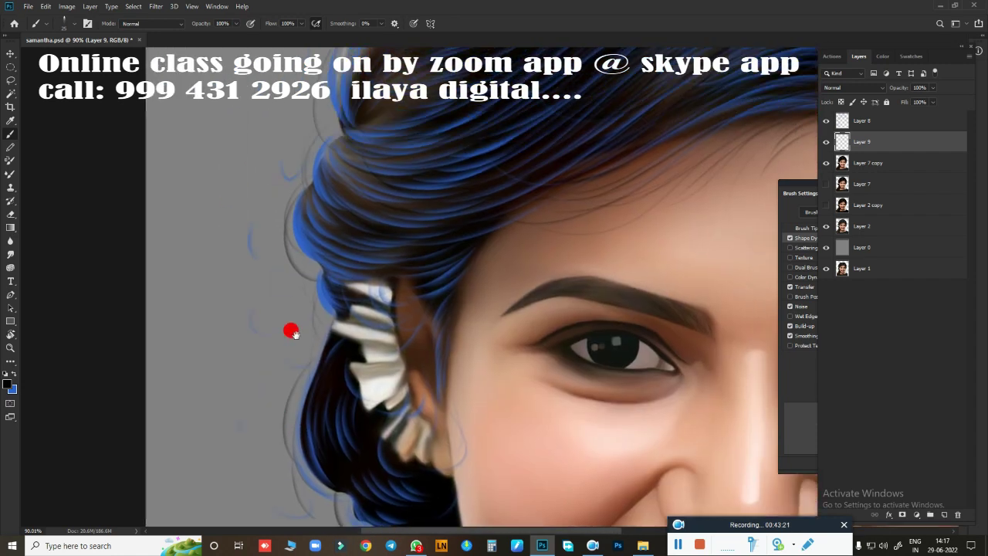
pyautogui.scroll(2, 366, 261)
pyautogui.scroll(3, 404, 456)
pyautogui.scroll(2, 511, 239)
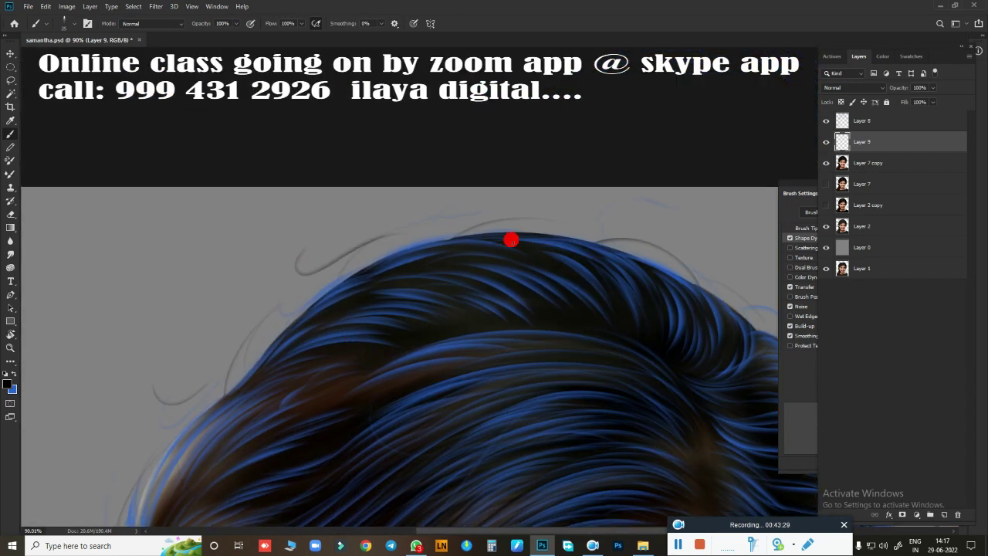
pyautogui.hscroll(3, 419, 67)
pyautogui.scroll(-3, 419, 67)
pyautogui.scroll(-3, 663, 167)
pyautogui.scroll(-2, 662, 168)
pyautogui.hscroll(-2, 410, 212)
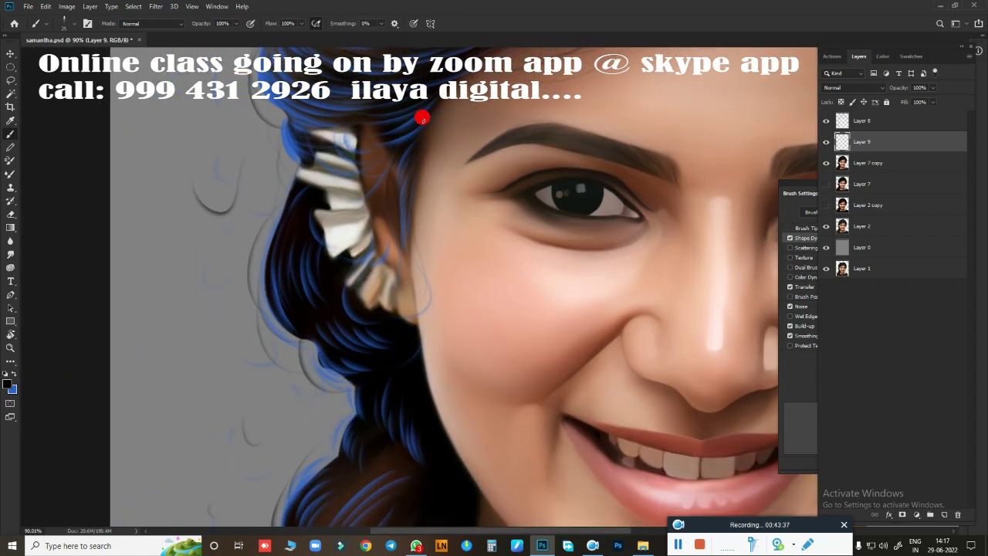
pyautogui.moveTo(401, 196); pyautogui.dragTo(433, 340)
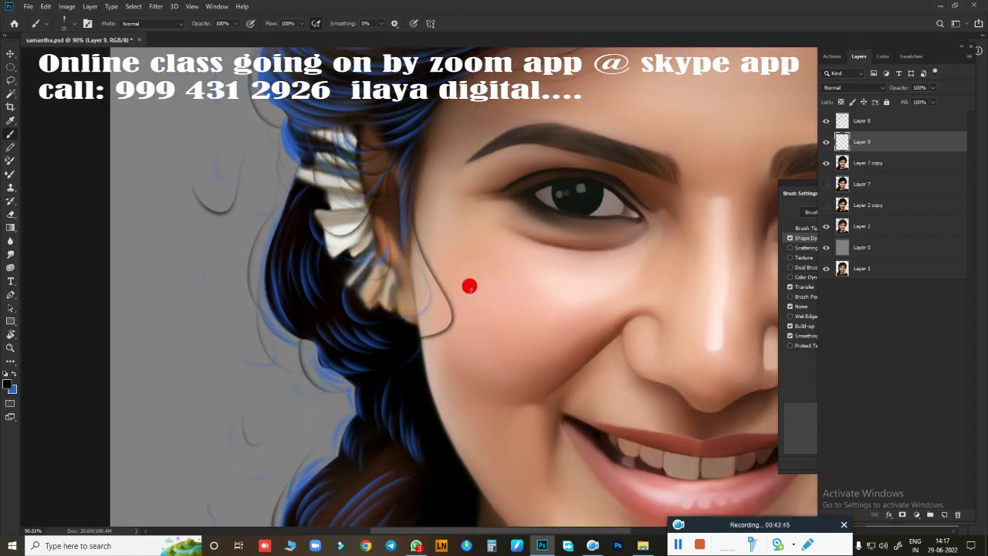
# Step: Pan the view down to the neck and shirt neckline
pyautogui.scroll(-5, 384, 219)
pyautogui.scroll(2, 419, 309)
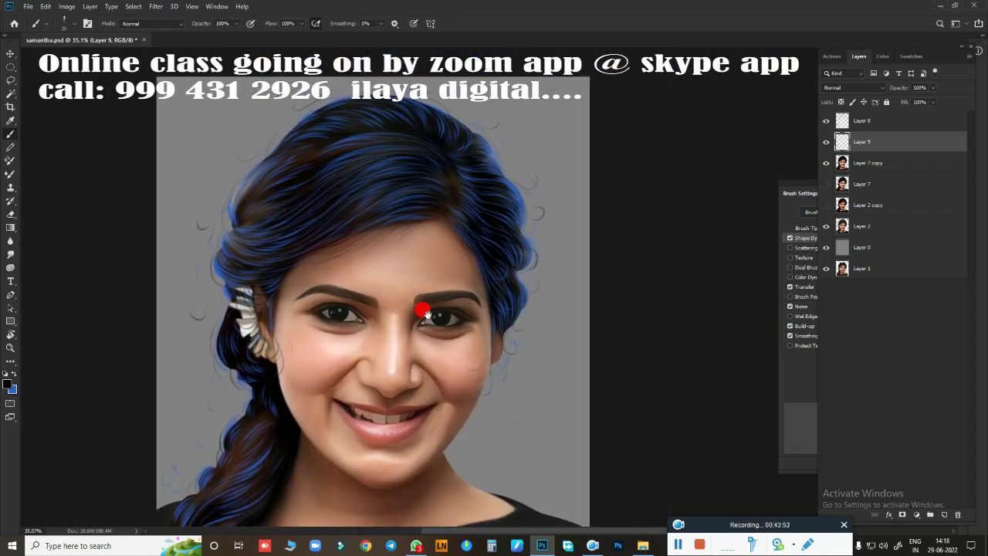
pyautogui.scroll(4, 463, 302)
pyautogui.moveTo(470, 305); pyautogui.dragTo(439, 151)
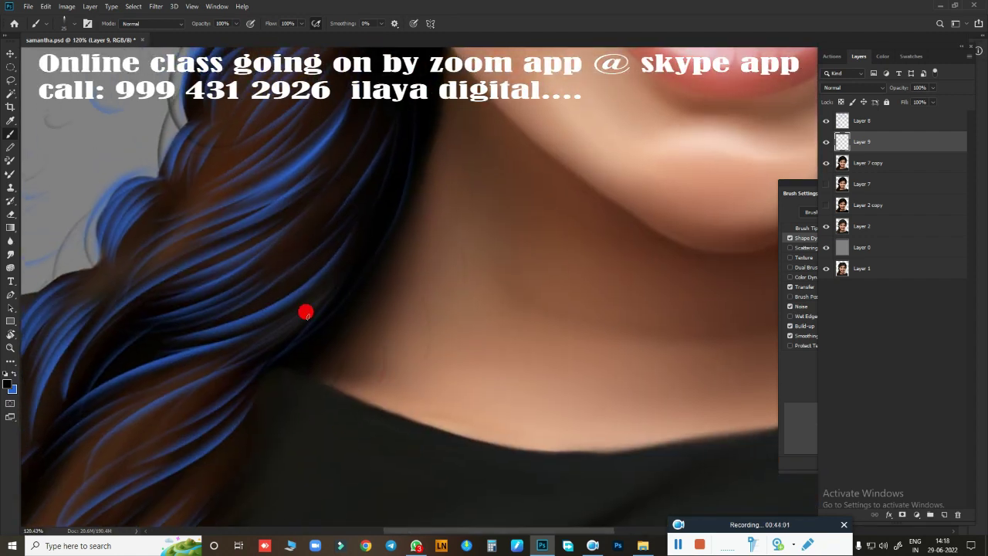
pyautogui.scroll(-5, 292, 254)
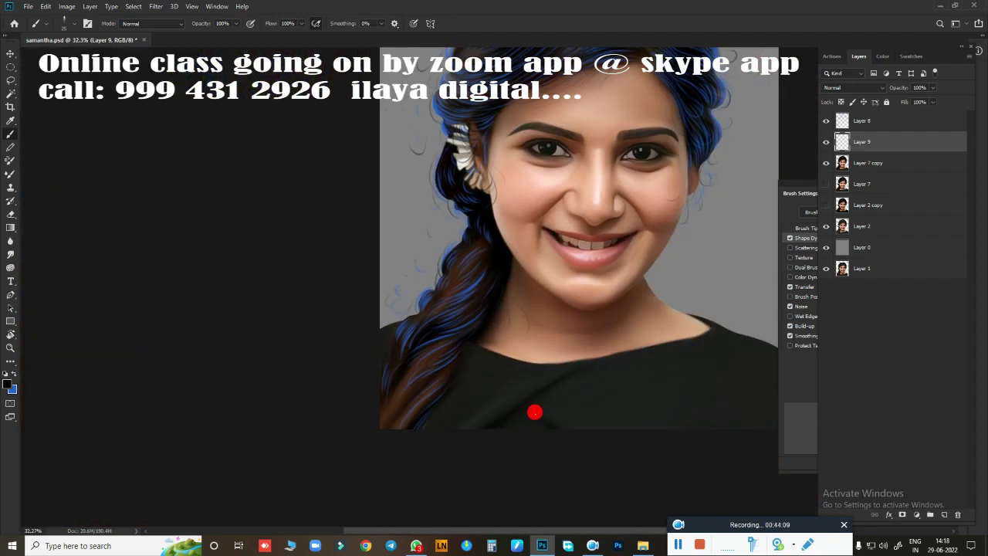
pyautogui.scroll(2, 516, 274)
pyautogui.scroll(2, 481, 230)
pyautogui.scroll(4, 470, 236)
# Step: Zoom in on the eyebrow and paint the first fine hair strokes into it
pyautogui.scroll(1, 344, 311)
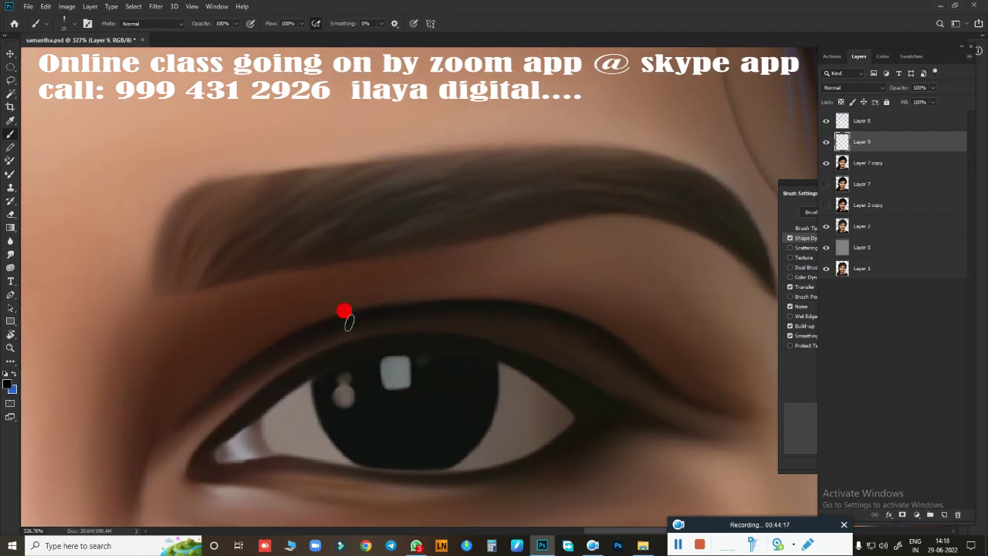
pyautogui.scroll(2, 481, 280)
pyautogui.scroll(1, 496, 314)
pyautogui.scroll(1, 441, 298)
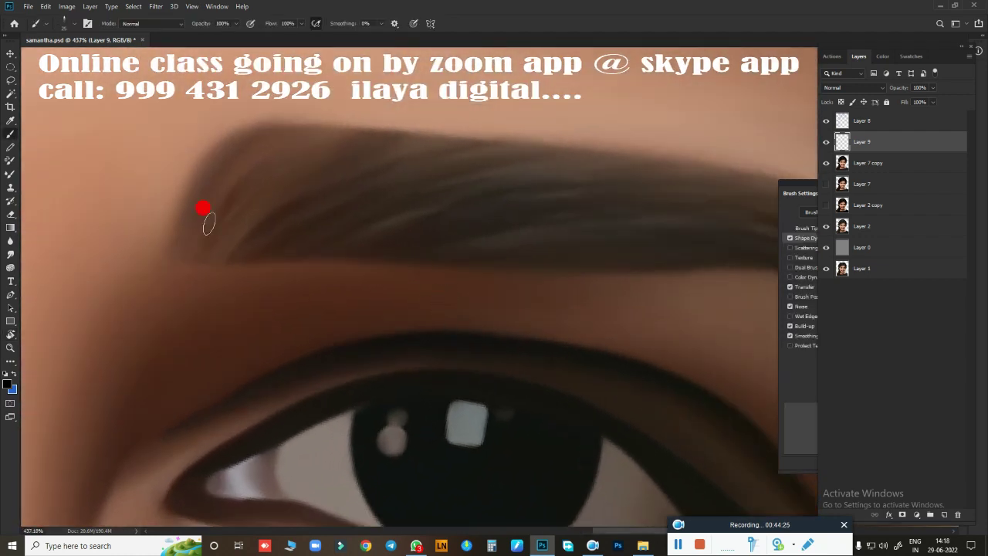
pyautogui.moveTo(203, 170); pyautogui.dragTo(333, 119)
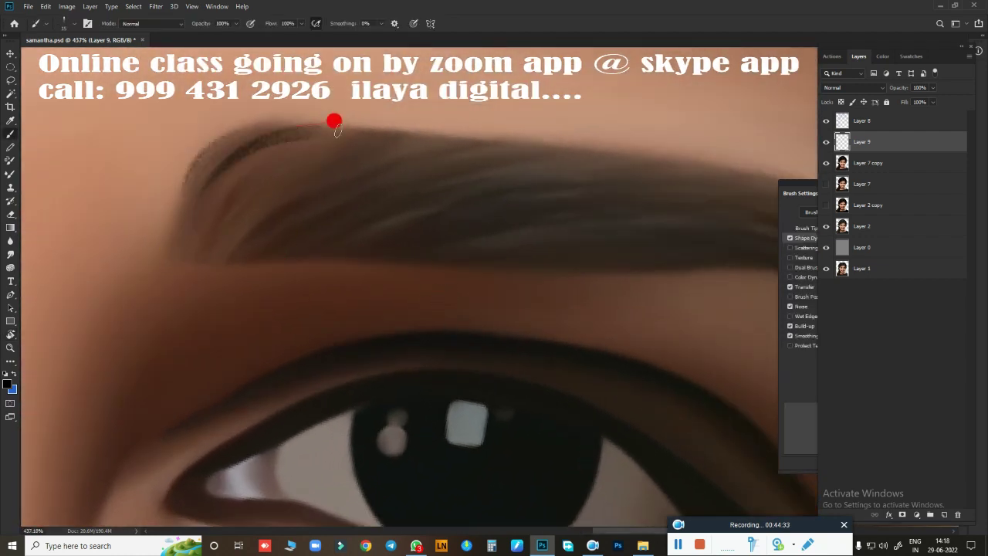
pyautogui.moveTo(232, 191); pyautogui.dragTo(351, 148)
pyautogui.moveTo(292, 202); pyautogui.dragTo(494, 164)
# Step: Add more fine hair strokes across the length of the eyebrow
pyautogui.moveTo(440, 197); pyautogui.dragTo(657, 166)
pyautogui.moveTo(483, 207); pyautogui.dragTo(553, 176)
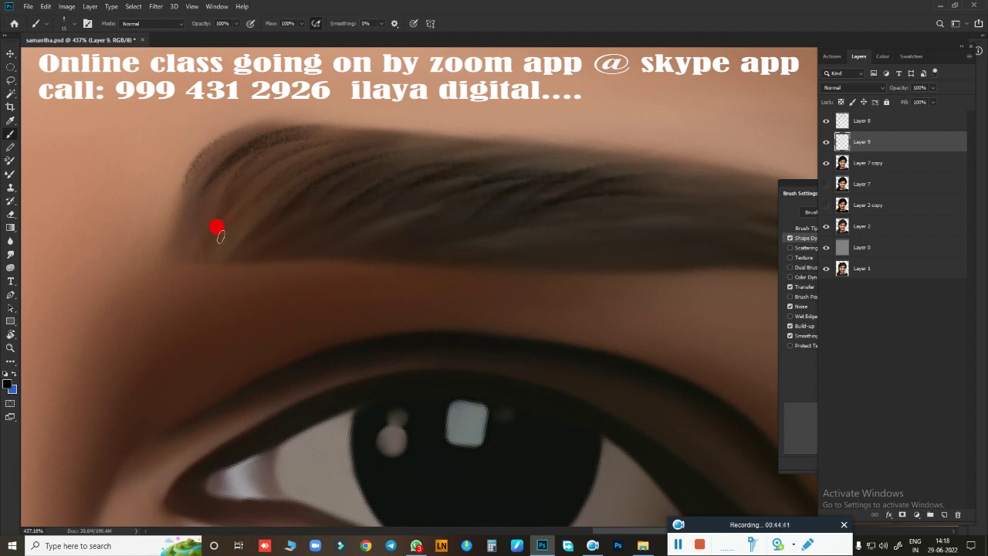
pyautogui.moveTo(173, 236); pyautogui.dragTo(273, 178)
pyautogui.moveTo(268, 219); pyautogui.dragTo(372, 185)
pyautogui.moveTo(178, 232); pyautogui.dragTo(262, 159)
pyautogui.moveTo(232, 226); pyautogui.dragTo(287, 168)
pyautogui.moveTo(363, 224); pyautogui.dragTo(426, 190)
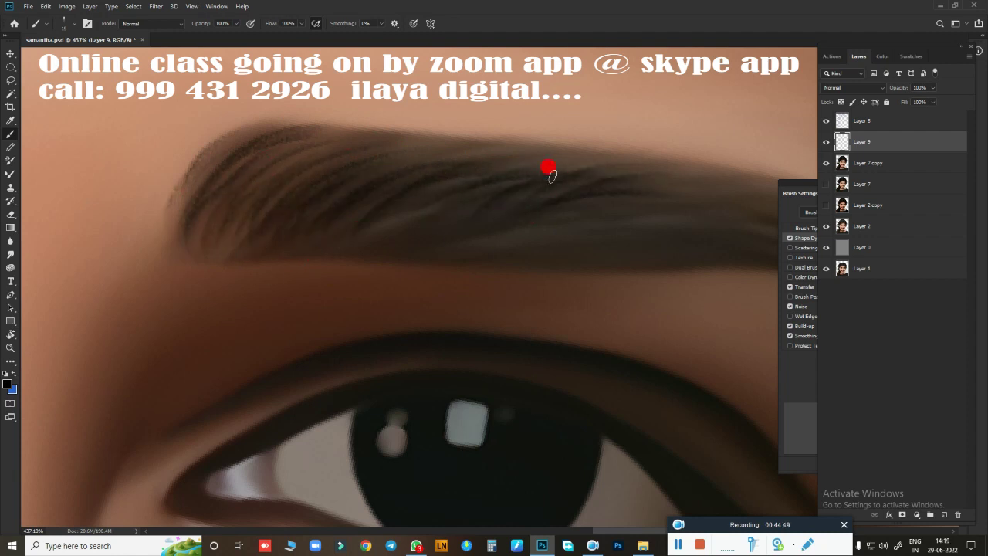
pyautogui.moveTo(401, 221); pyautogui.dragTo(495, 179)
# Step: Paint hair strokes on the eyebrow's outer upper part and along its middle
pyautogui.hscroll(5, 617, 264)
pyautogui.moveTo(533, 225); pyautogui.dragTo(644, 306)
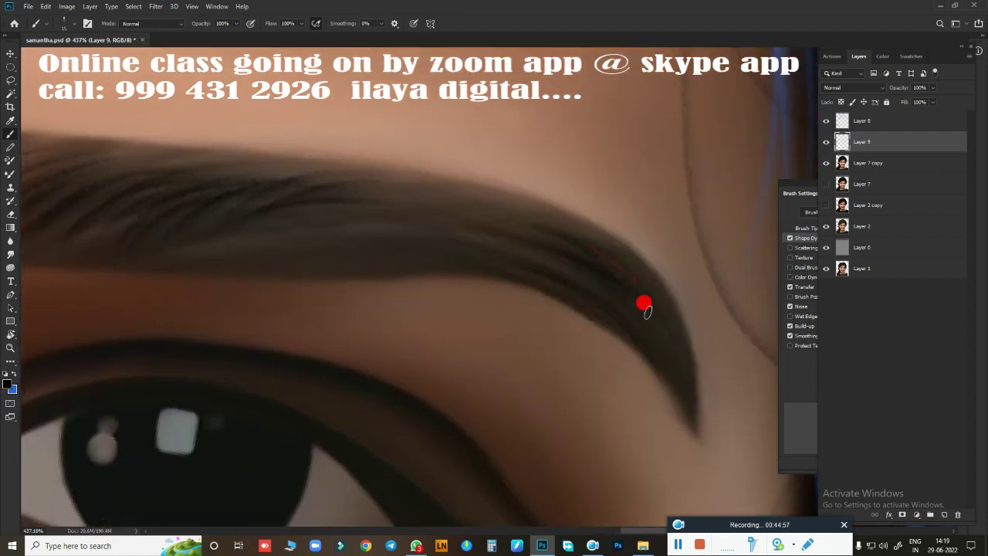
pyautogui.moveTo(500, 200); pyautogui.dragTo(665, 293)
pyautogui.hscroll(-3, 637, 292)
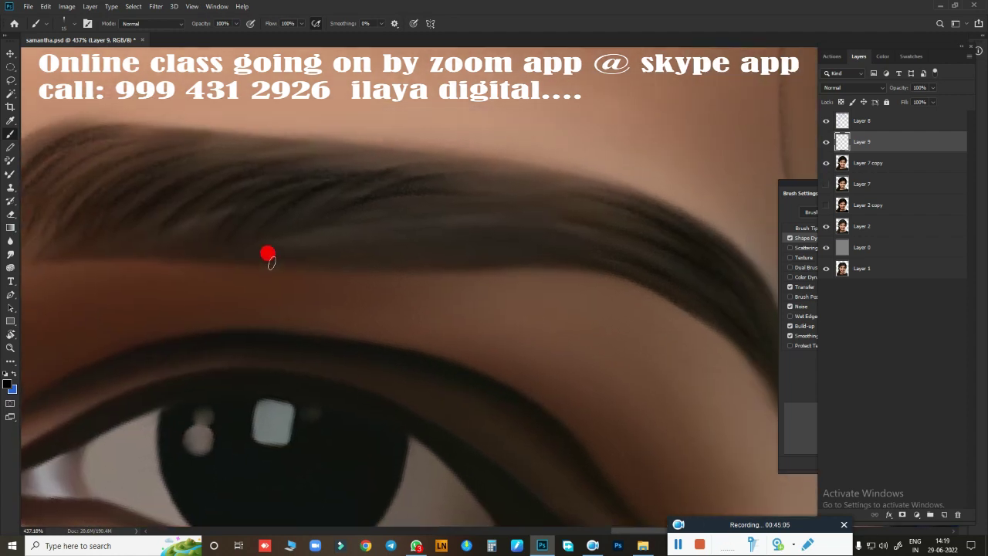
pyautogui.moveTo(432, 190)
pyautogui.mouseDown()
pyautogui.moveTo(565, 162)
pyautogui.moveTo(616, 163)
pyautogui.mouseUp()
pyautogui.moveTo(389, 228); pyautogui.dragTo(533, 197)
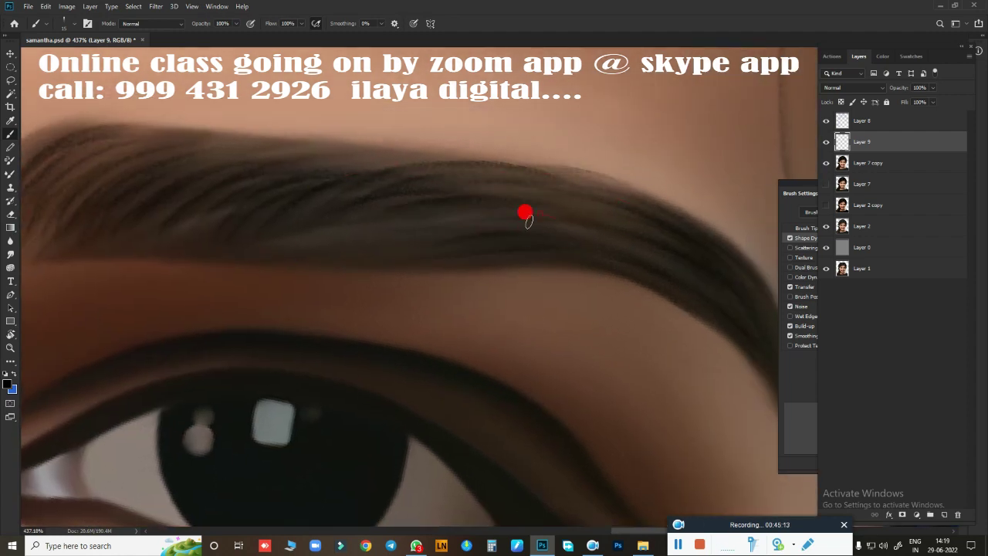
pyautogui.moveTo(325, 224); pyautogui.dragTo(397, 211)
# Step: Add darker strokes, then faint short hairs at the inner end and top edge of the brow
pyautogui.moveTo(464, 220); pyautogui.dragTo(638, 230)
pyautogui.moveTo(401, 193)
pyautogui.mouseDown()
pyautogui.moveTo(309, 158)
pyautogui.moveTo(215, 224)
pyautogui.mouseUp()
pyautogui.hscroll(-3, 651, 286)
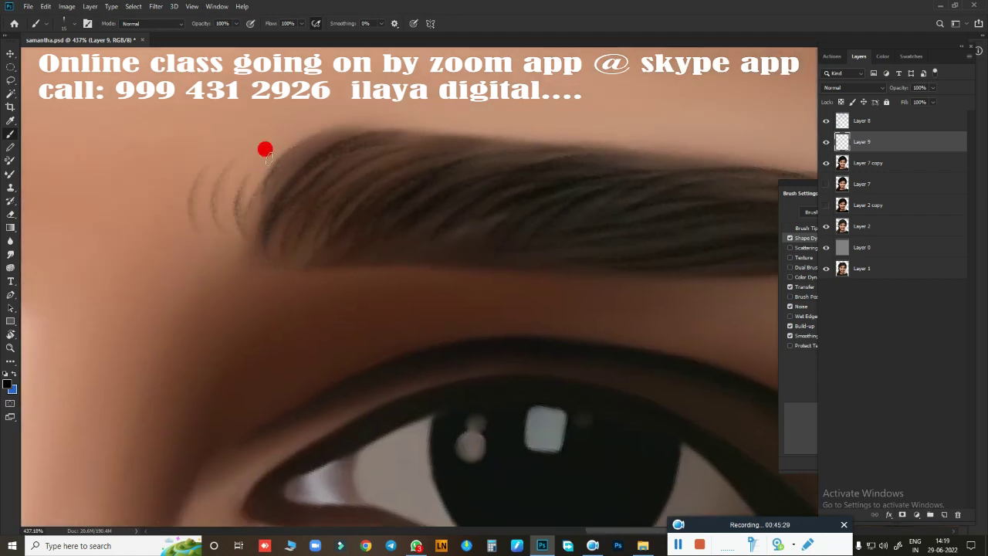
pyautogui.moveTo(198, 183); pyautogui.dragTo(158, 255)
pyautogui.moveTo(324, 116); pyautogui.dragTo(486, 108)
pyautogui.moveTo(479, 144); pyautogui.dragTo(648, 139)
pyautogui.scroll(-10, 509, 255)
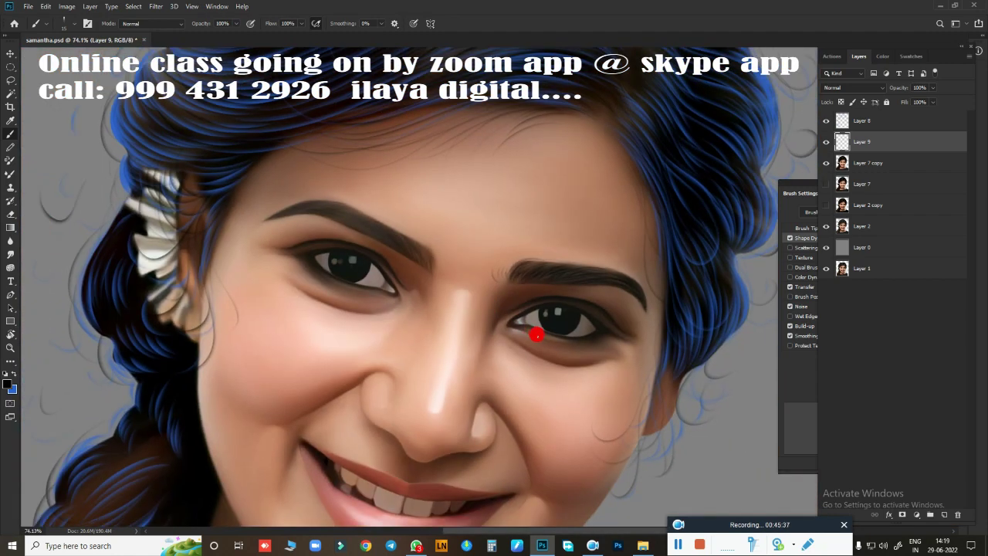
pyautogui.scroll(10, 537, 335)
pyautogui.scroll(3, 379, 250)
# Step: Layer more dark hair strokes along the brow, working toward its outer tip
pyautogui.moveTo(267, 216); pyautogui.dragTo(421, 239)
pyautogui.moveTo(305, 220)
pyautogui.mouseDown()
pyautogui.moveTo(457, 244)
pyautogui.moveTo(268, 201)
pyautogui.mouseUp()
pyautogui.scroll(2, 485, 275)
pyautogui.moveTo(432, 271)
pyautogui.mouseDown()
pyautogui.moveTo(352, 260)
pyautogui.moveTo(429, 207)
pyautogui.mouseUp()
pyautogui.moveTo(233, 205); pyautogui.dragTo(402, 171)
pyautogui.moveTo(479, 180); pyautogui.dragTo(255, 189)
pyautogui.moveTo(470, 144); pyautogui.dragTo(209, 168)
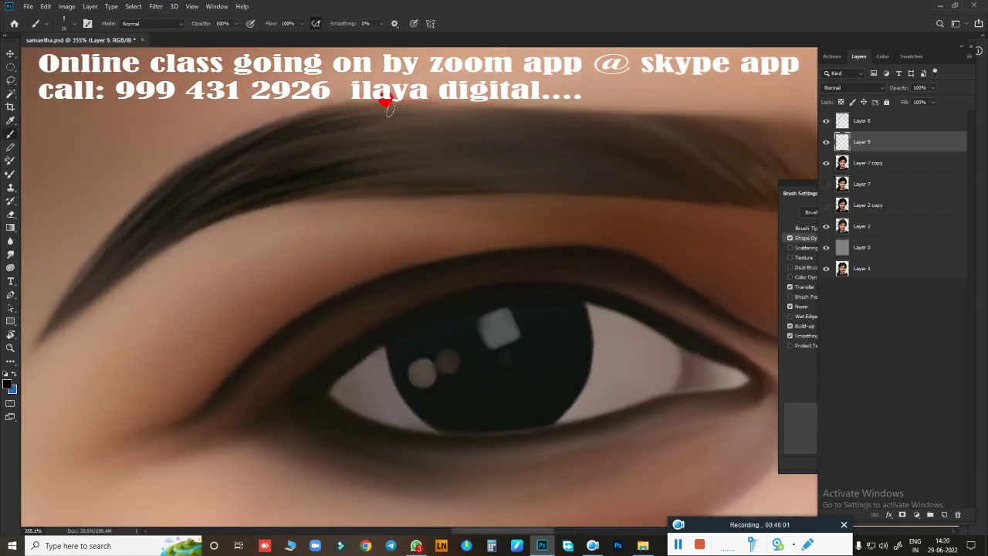
pyautogui.hscroll(5, 390, 108)
pyautogui.moveTo(326, 165)
pyautogui.mouseDown()
pyautogui.moveTo(399, 175)
pyautogui.moveTo(177, 141)
pyautogui.moveTo(280, 109)
pyautogui.moveTo(322, 183)
pyautogui.moveTo(389, 173)
pyautogui.moveTo(364, 134)
pyautogui.moveTo(625, 215)
pyautogui.moveTo(672, 161)
pyautogui.moveTo(666, 134)
pyautogui.moveTo(585, 162)
pyautogui.moveTo(520, 203)
pyautogui.moveTo(659, 227)
pyautogui.moveTo(573, 198)
pyautogui.moveTo(432, 178)
pyautogui.moveTo(624, 277)
pyautogui.moveTo(611, 298)
pyautogui.mouseUp()
# Step: Tilt the view, turn Layer 7 copy back on, and try then undo a lower-lid eyeliner stroke
pyautogui.press('r')
pyautogui.moveTo(610, 364); pyautogui.dragTo(315, 366)
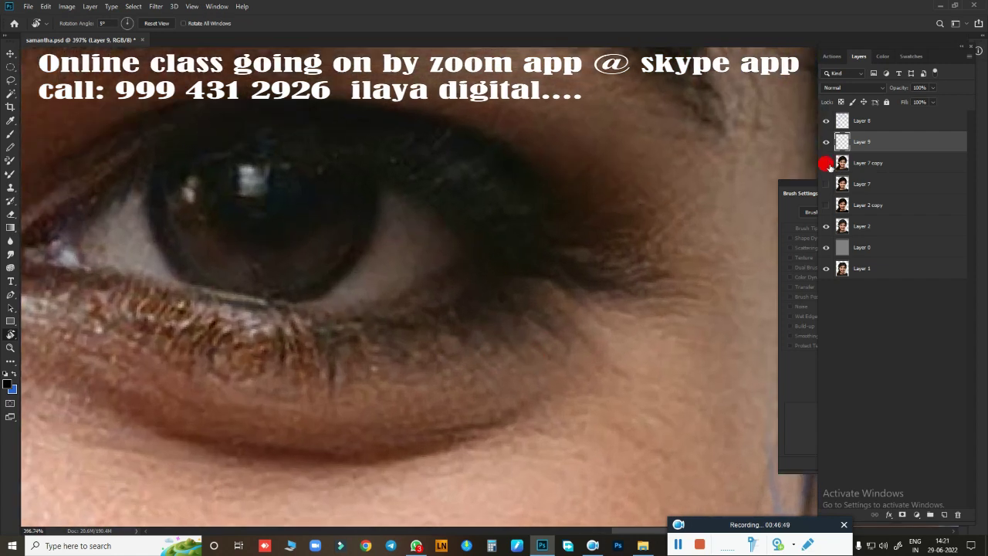
pyautogui.click(827, 164)
pyautogui.press('b')
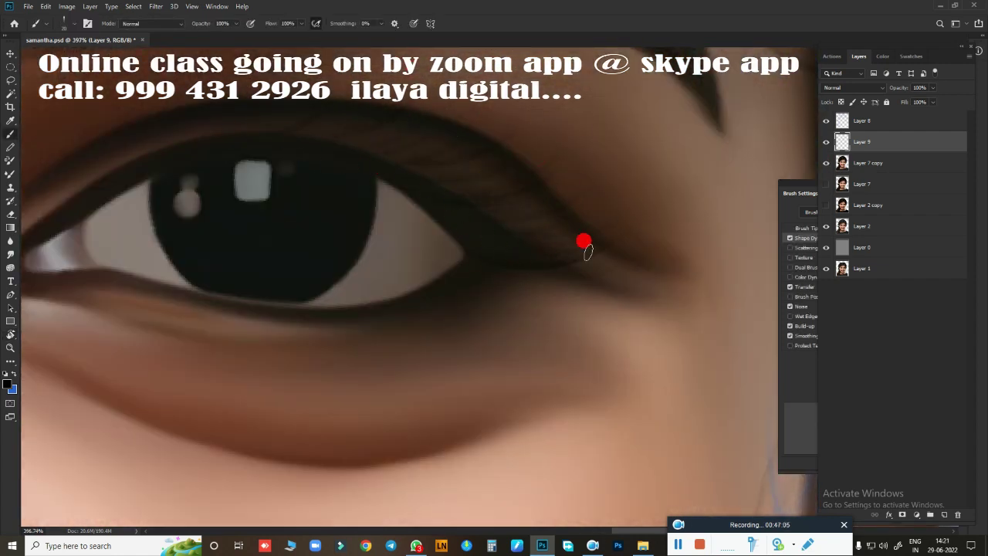
pyautogui.moveTo(494, 294); pyautogui.dragTo(664, 248)
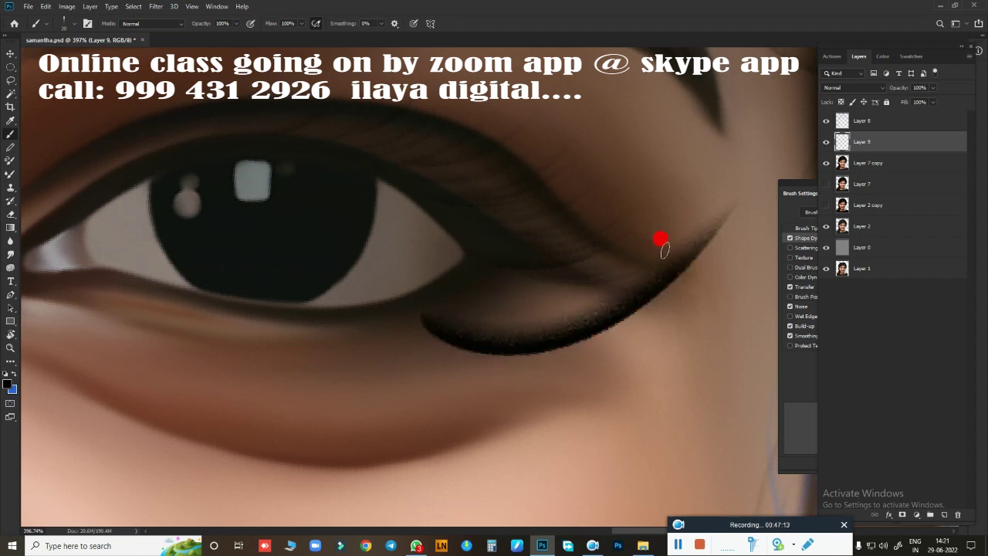
pyautogui.hotkey('ctrl', 'z')
# Step: Rotate the canvas view toward the eye's outer corner, ready to paint lashes with the brush
pyautogui.press('r')
pyautogui.moveTo(558, 338); pyautogui.dragTo(412, 448)
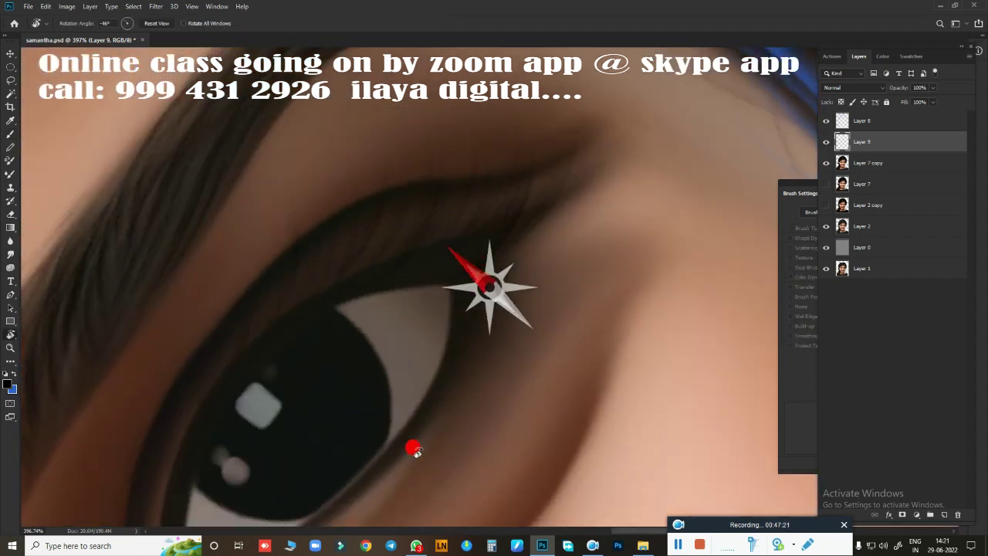
pyautogui.press('b')
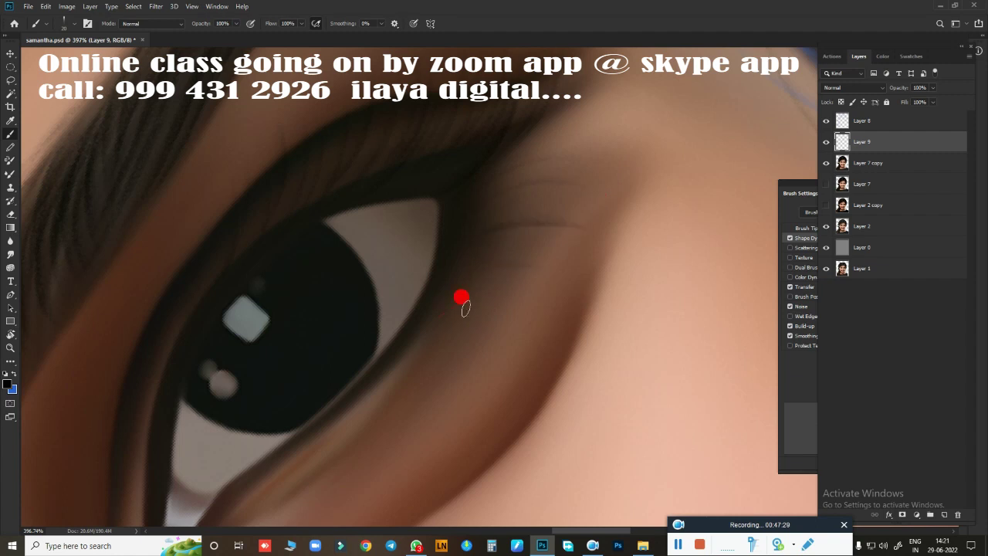
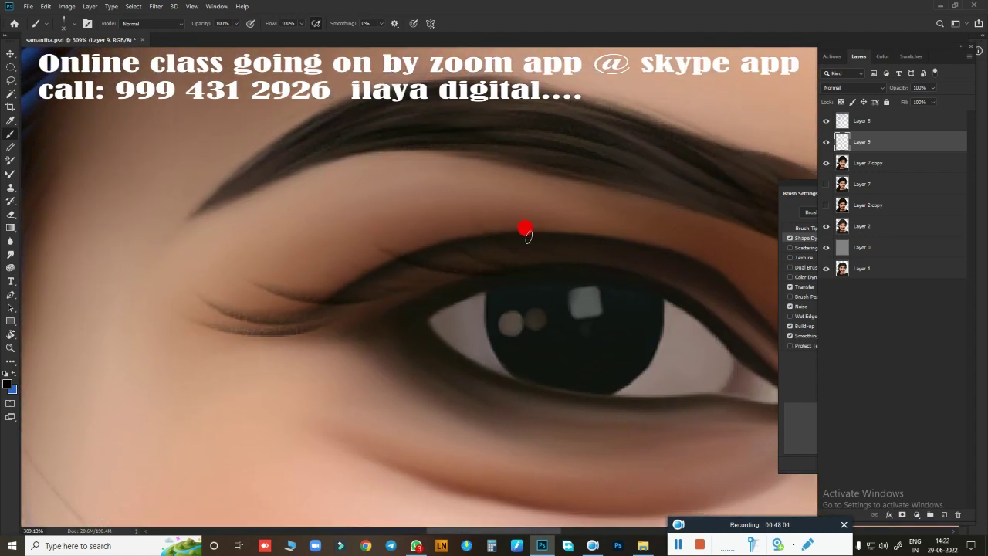
# Step: Paint fine lash strokes along the upper and lower eyelids
pyautogui.moveTo(393, 257)
pyautogui.mouseDown()
pyautogui.moveTo(355, 282)
pyautogui.moveTo(262, 298)
pyautogui.mouseUp()
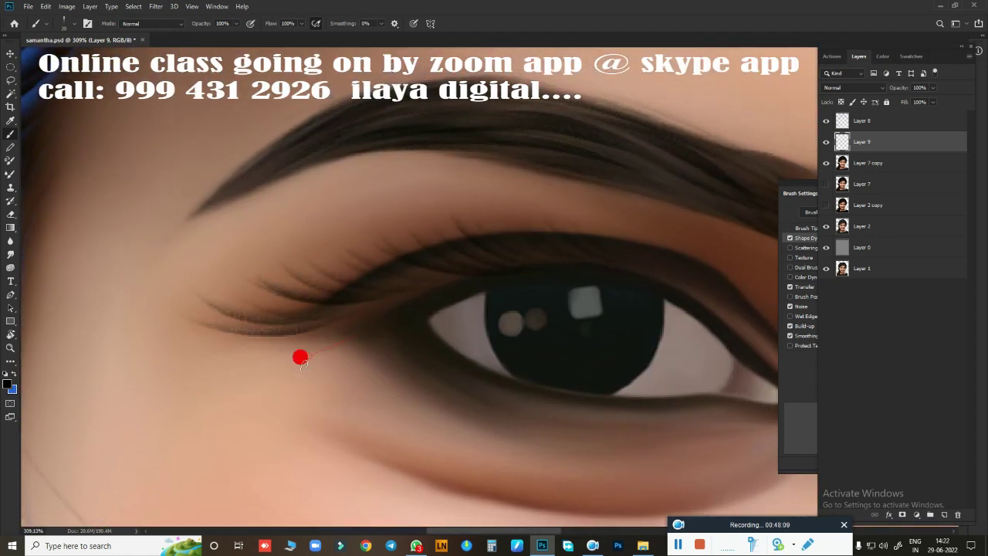
pyautogui.moveTo(347, 361); pyautogui.dragTo(317, 386)
pyautogui.moveTo(402, 382); pyautogui.dragTo(379, 417)
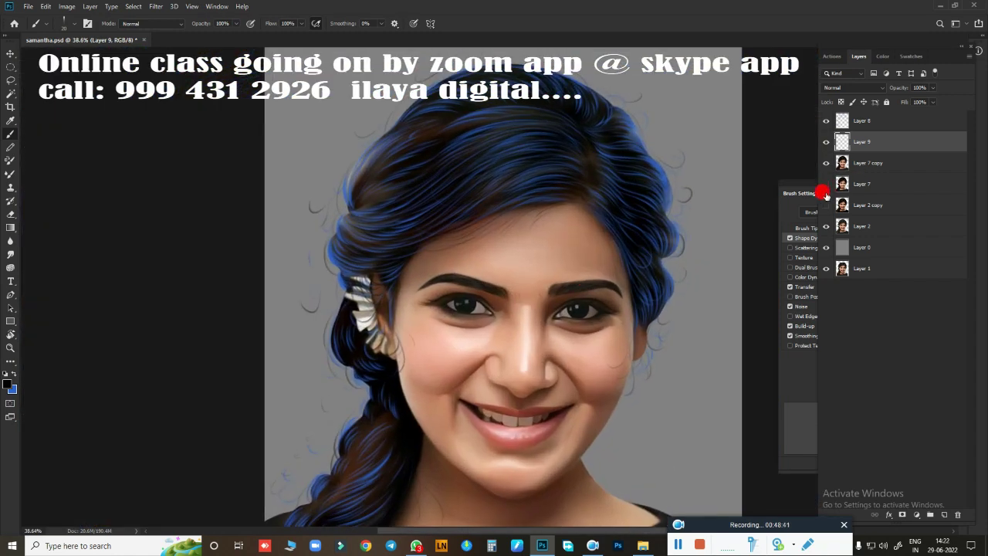
# Step: Select Layer 7 copy and hide Layer 8 and Layer 9
pyautogui.click(868, 165)
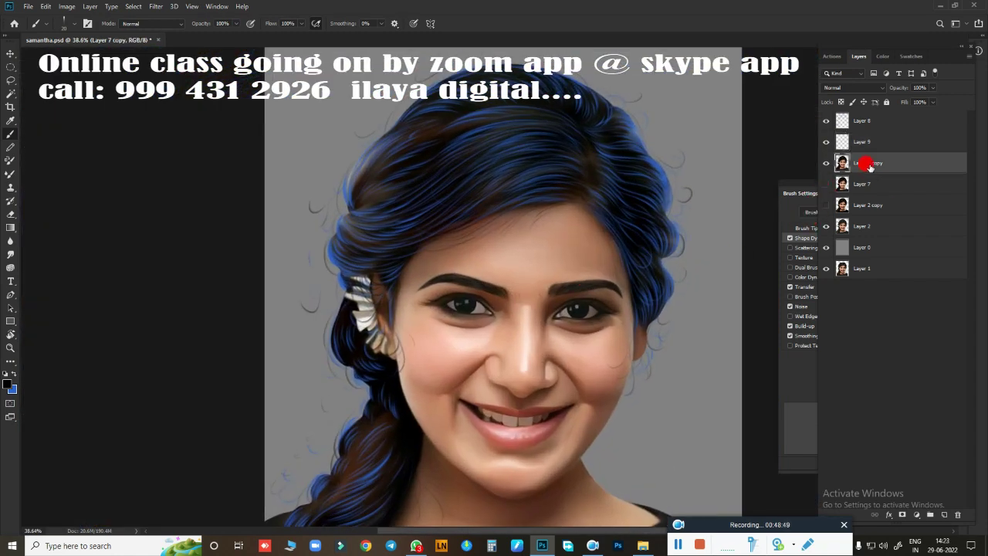
pyautogui.scroll(3, 436, 239)
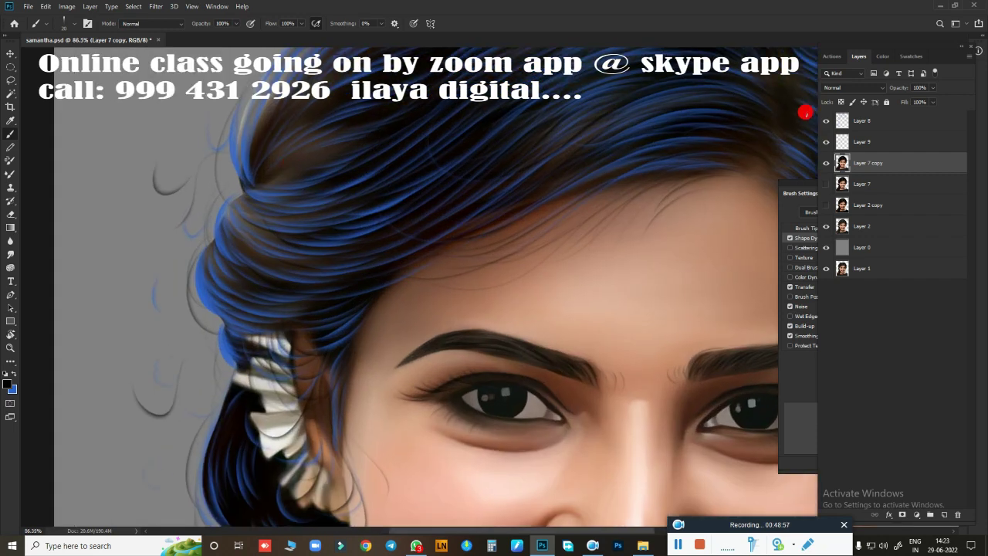
pyautogui.moveTo(826, 121); pyautogui.dragTo(826, 141)
pyautogui.scroll(-3, 301, 147)
pyautogui.scroll(-2, 589, 185)
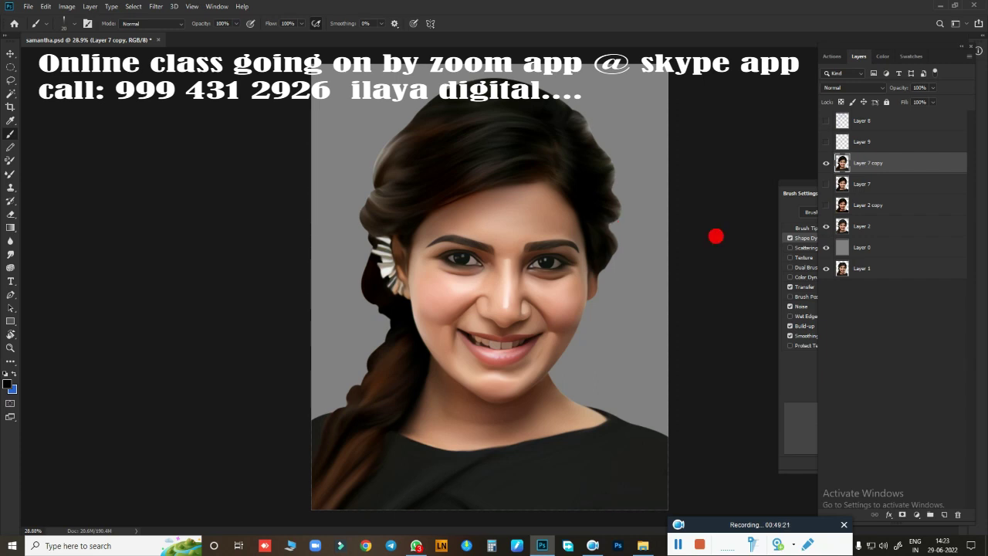
# Step: Show Layers 8 and 9 again and set up the Dodge tool at Midtones
pyautogui.moveTo(824, 146); pyautogui.dragTo(829, 171)
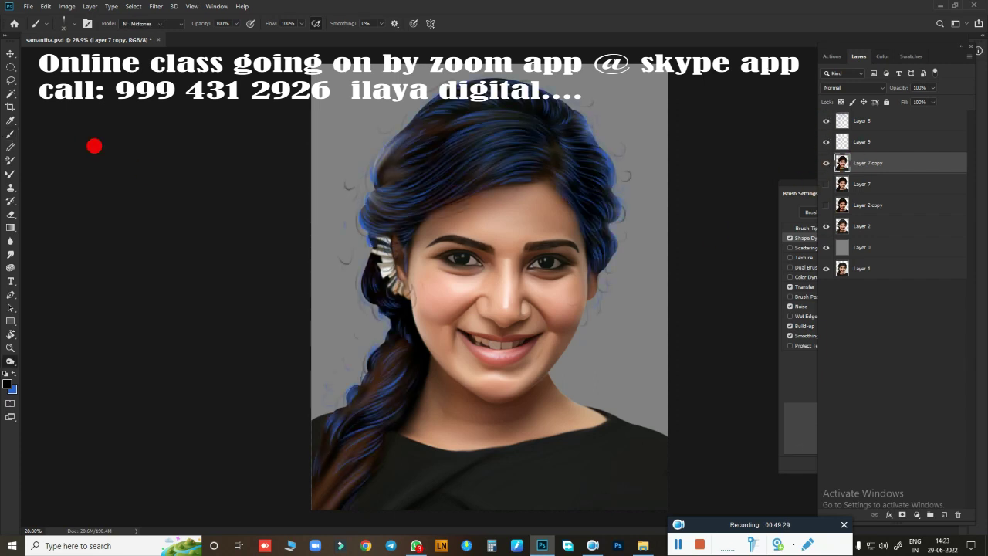
pyautogui.press('o')
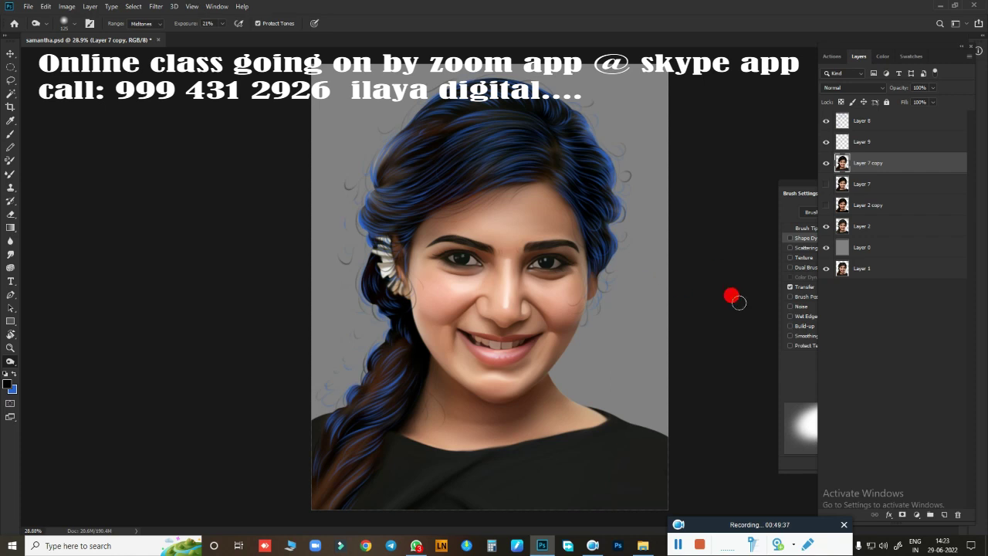
pyautogui.click(820, 229)
pyautogui.click(856, 366)
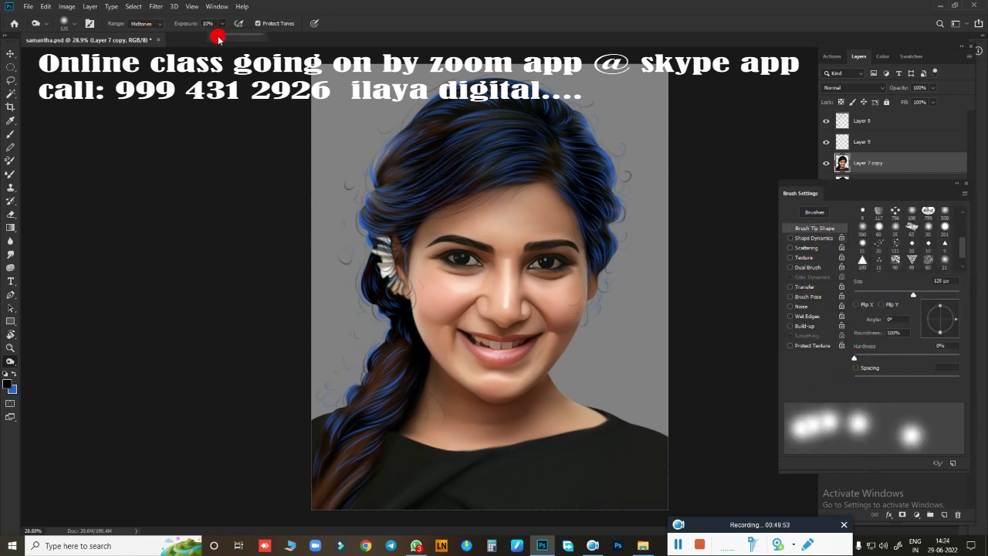
pyautogui.scroll(5, 539, 244)
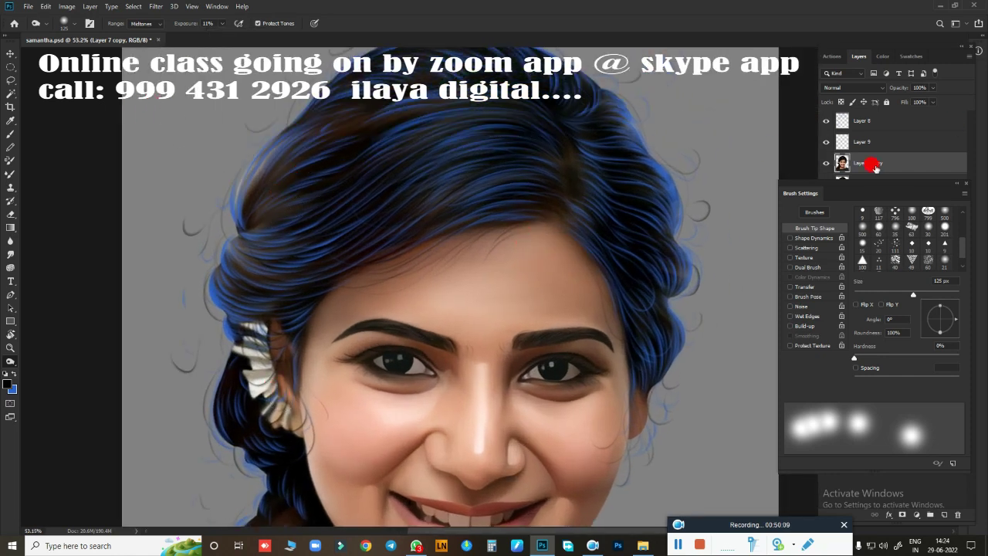
pyautogui.click(871, 162)
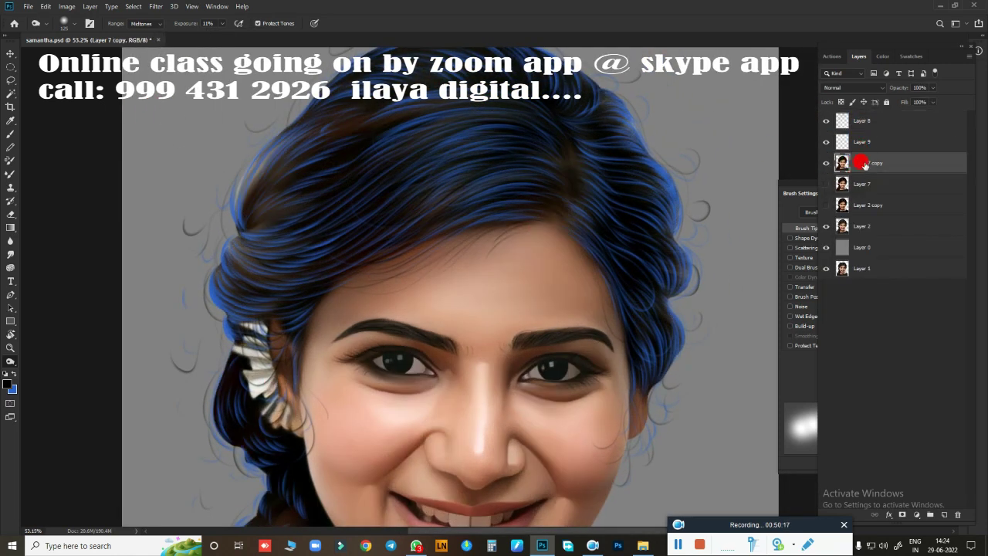
# Step: Dodge-lighten hair strands across the top and right side of the hair
pyautogui.moveTo(569, 163); pyautogui.dragTo(670, 233)
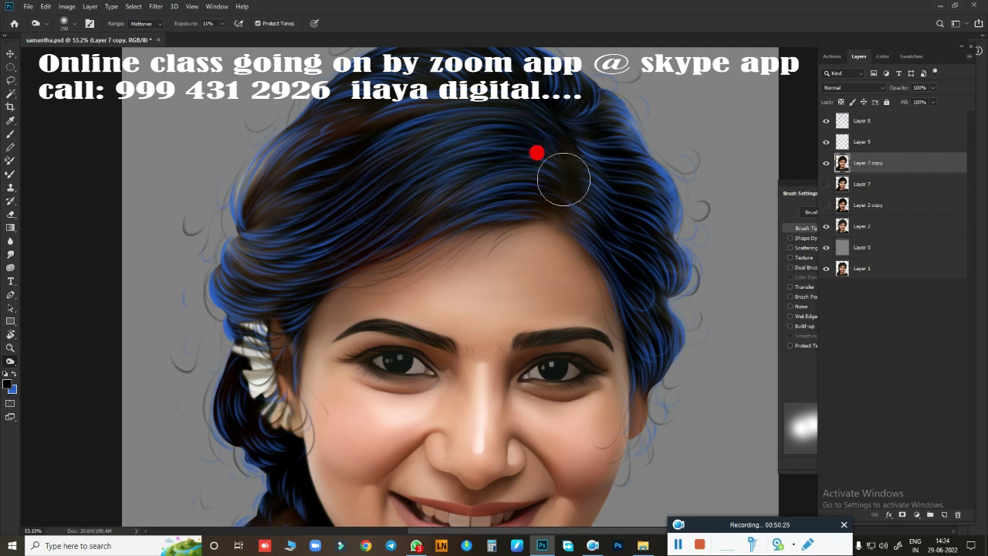
pyautogui.press(']')
pyautogui.press('[')
pyautogui.click(221, 29)
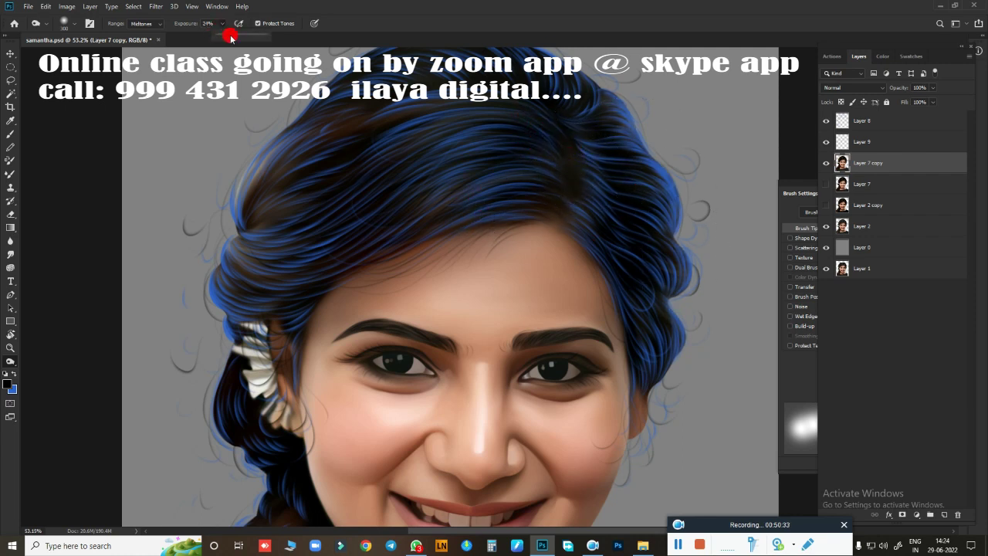
pyautogui.press('[')
pyautogui.moveTo(633, 101); pyautogui.dragTo(545, 116)
pyautogui.moveTo(646, 315); pyautogui.dragTo(641, 271)
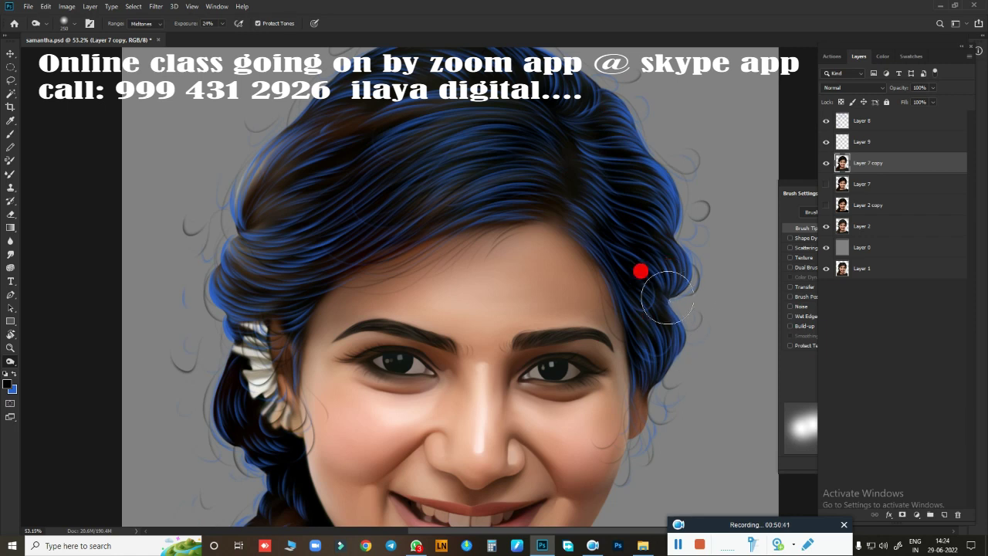
pyautogui.press(']')
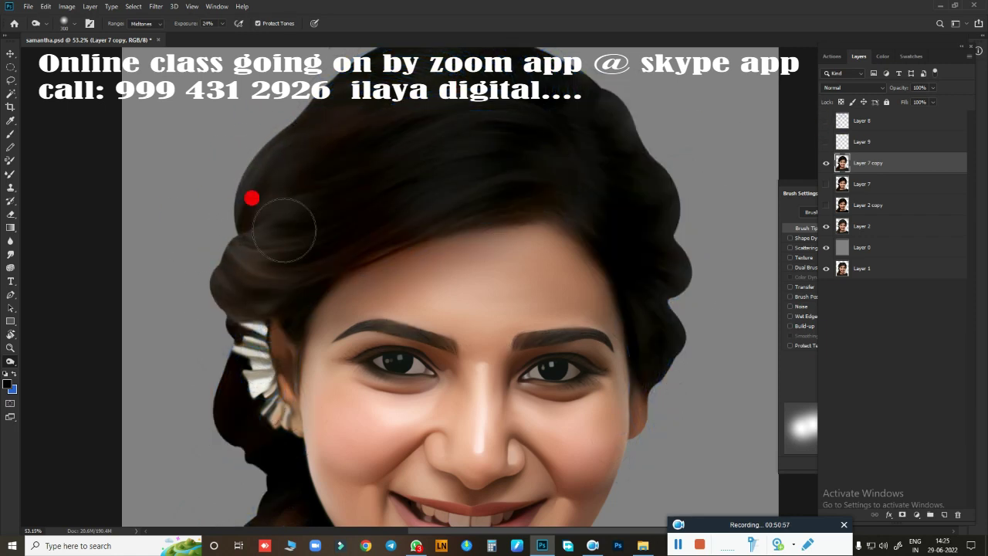
pyautogui.hotkey('ctrl', 'z')
pyautogui.press(']')
# Step: Set the Dodge tool's Exposure to 20%
pyautogui.click(223, 23)
pyautogui.moveTo(221, 37); pyautogui.dragTo(228, 38)
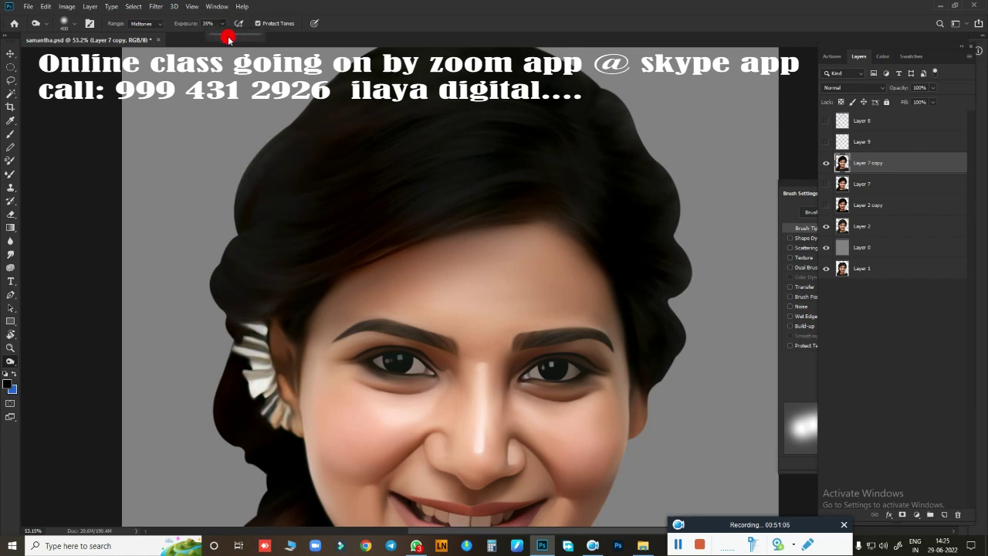
pyautogui.press('0')
pyautogui.press('0')
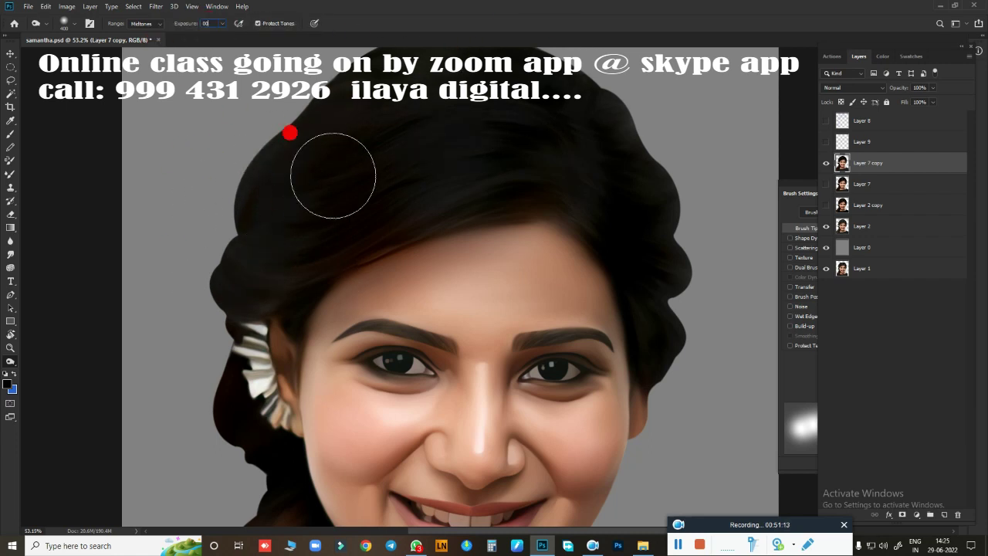
pyautogui.press('Return')
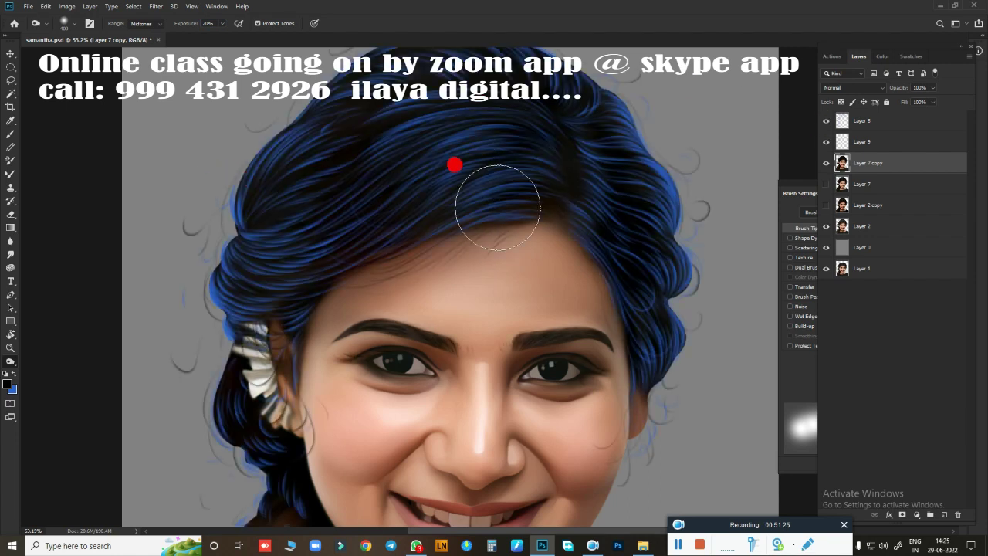
# Step: Toggle Layer 7 copy's visibility to compare the hair, leaving it visible
pyautogui.scroll(-5, 498, 207)
pyautogui.click(826, 163)
pyautogui.click(704, 319)
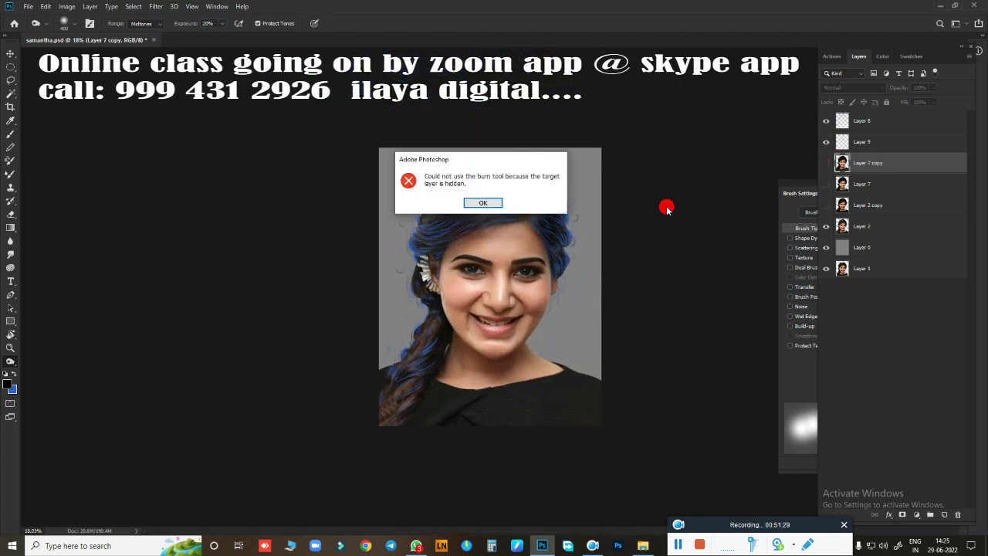
pyautogui.press('Return')
pyautogui.click(826, 184)
pyautogui.scroll(4, 584, 193)
pyautogui.scroll(-1, 569, 180)
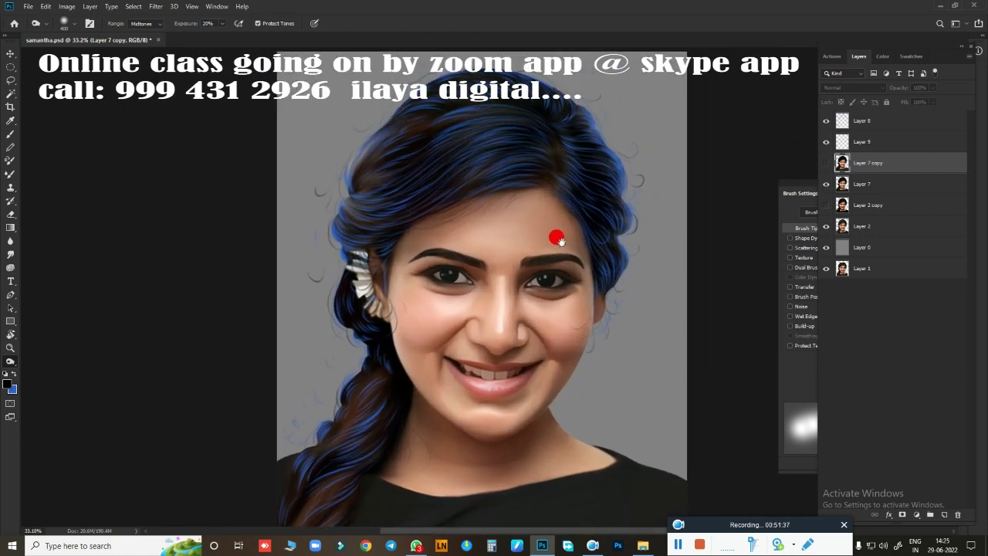
pyautogui.click(826, 163)
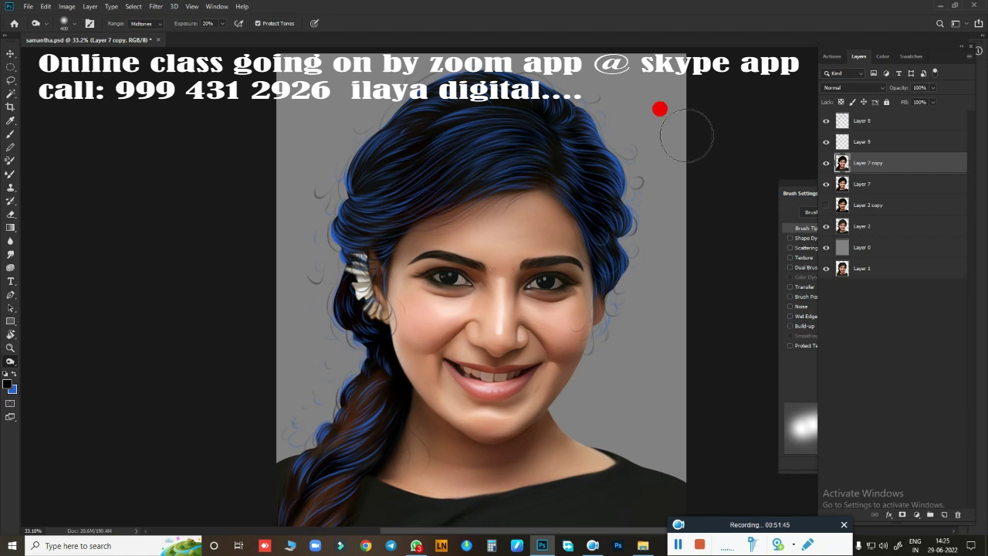
pyautogui.click(825, 164)
pyautogui.click(825, 164)
pyautogui.scroll(2, 639, 199)
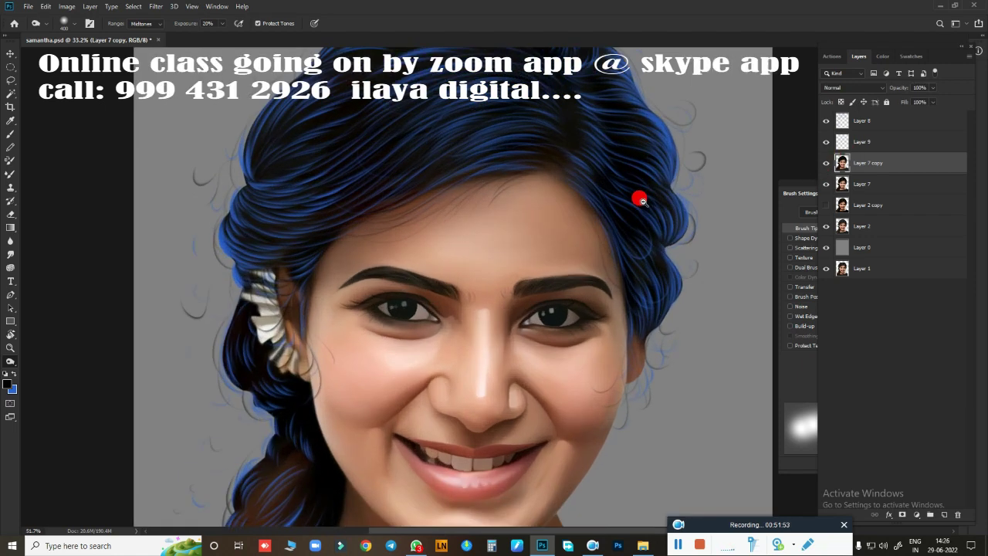
pyautogui.scroll(2, 418, 258)
pyautogui.scroll(-3, 489, 205)
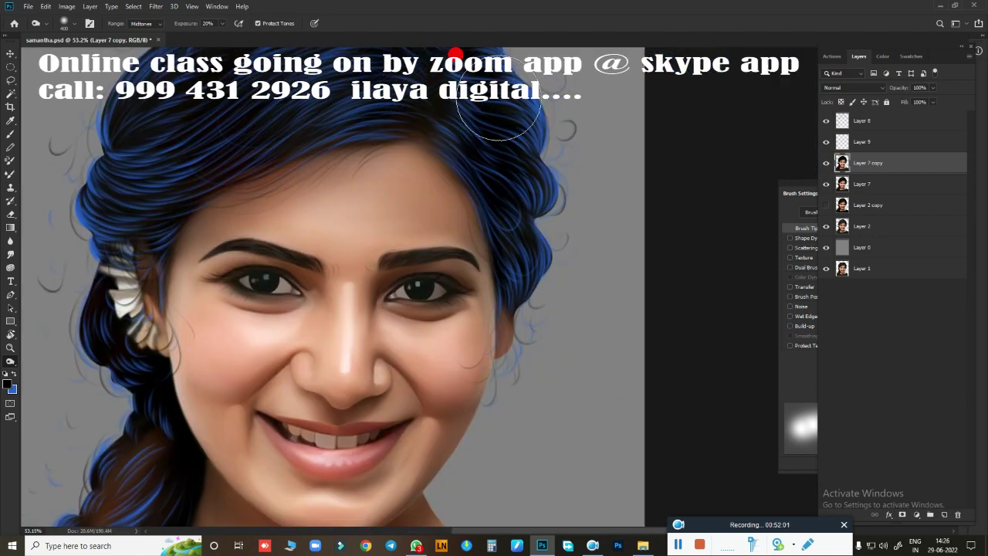
pyautogui.scroll(-4, 499, 218)
pyautogui.hscroll(-4, 498, 219)
# Step: Dodge along the braid to brighten its blue highlights
pyautogui.moveTo(448, 247)
pyautogui.mouseDown()
pyautogui.moveTo(430, 193)
pyautogui.moveTo(405, 269)
pyautogui.moveTo(316, 432)
pyautogui.moveTo(381, 353)
pyautogui.moveTo(234, 491)
pyautogui.mouseUp()
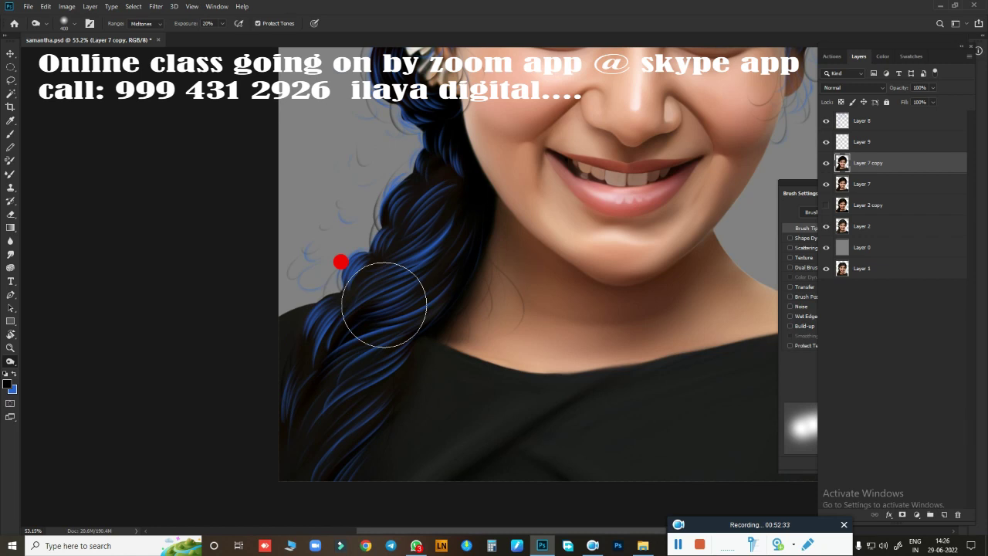
pyautogui.moveTo(404, 283); pyautogui.dragTo(401, 323)
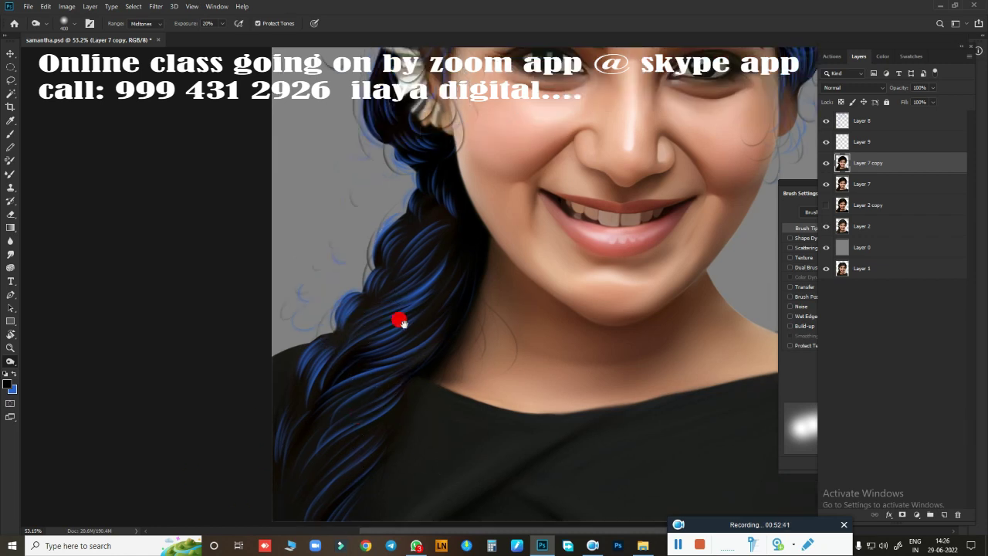
pyautogui.scroll(3, 327, 302)
pyautogui.scroll(-1, 439, 154)
pyautogui.scroll(-2, 602, 257)
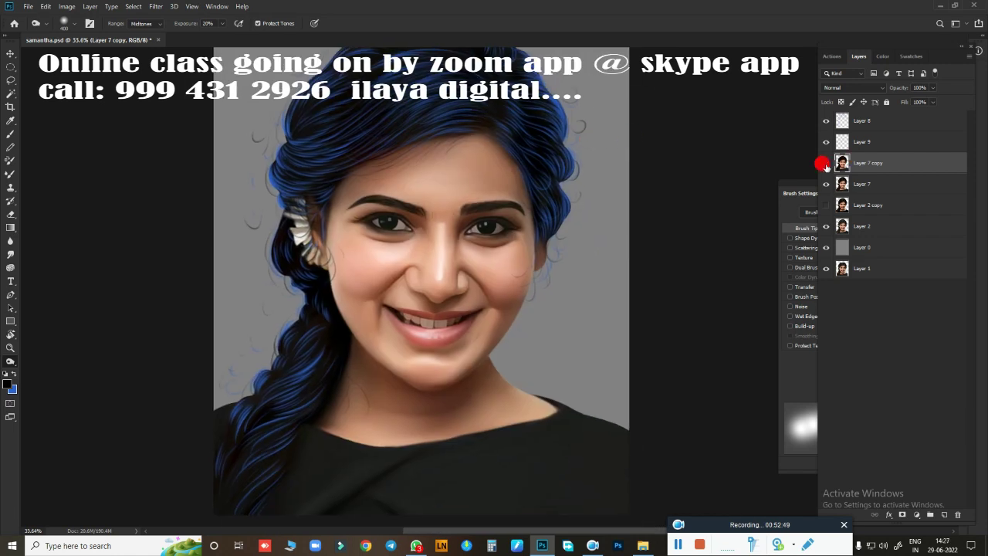
# Step: Hide Layers 8, 9 and Layer 7 copy, then duplicate Layer 7
pyautogui.moveTo(826, 142); pyautogui.dragTo(826, 122)
pyautogui.click(826, 163)
pyautogui.click(869, 184)
pyautogui.hotkey('ctrl', 'j')
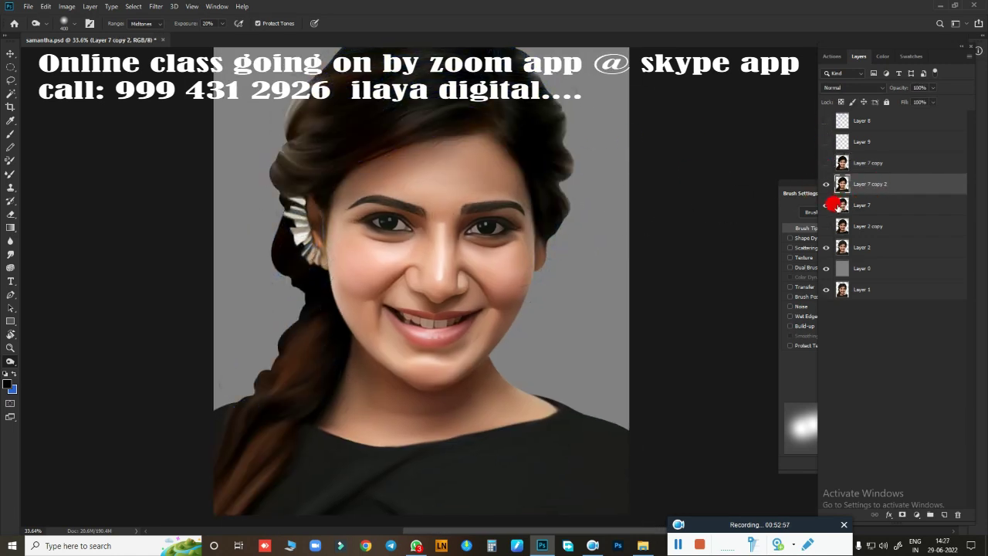
pyautogui.scroll(-1, 489, 283)
# Step: Lasso-select the head area and copy it to a new layer
pyautogui.press('l')
pyautogui.moveTo(549, 171)
pyautogui.mouseDown()
pyautogui.moveTo(599, 268)
pyautogui.moveTo(550, 171)
pyautogui.mouseUp()
pyautogui.hotkey('shift', 'F6')
pyautogui.press('Return')
pyautogui.hotkey('ctrl', 'j')
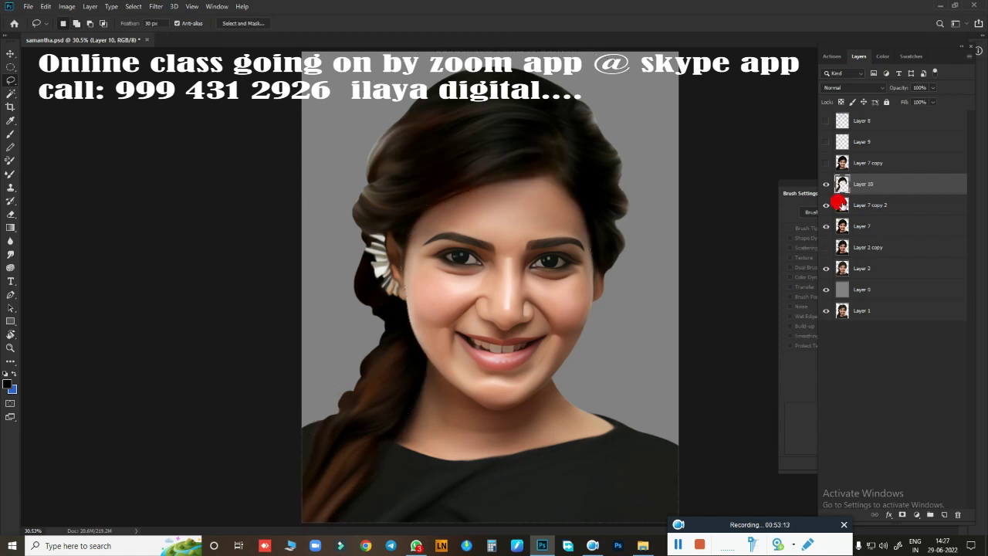
# Step: Darken the hair to black with Hue/Saturation Lightness -52
pyautogui.click(826, 142)
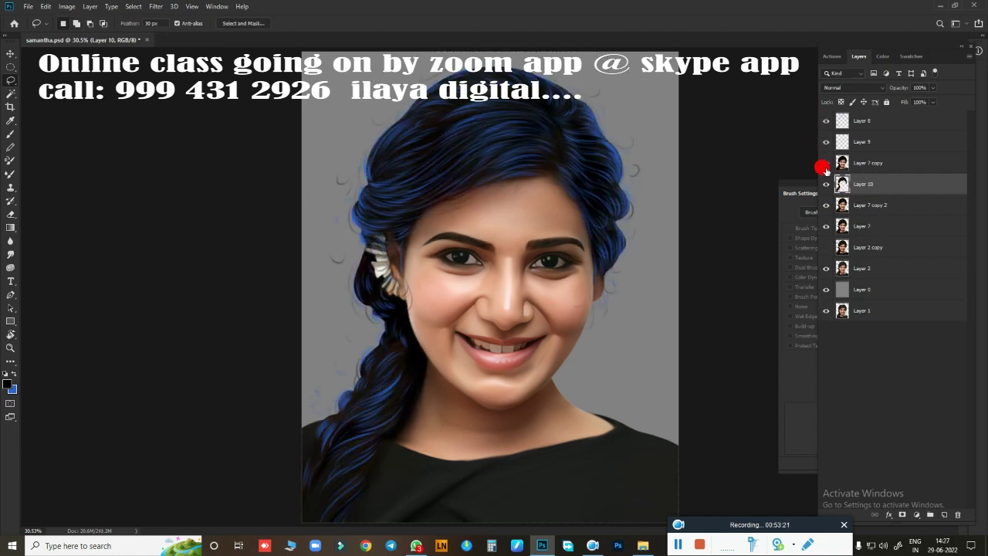
pyautogui.click(828, 121)
pyautogui.hotkey('ctrl', 'u')
pyautogui.moveTo(712, 211); pyautogui.dragTo(668, 211)
pyautogui.click(820, 108)
# Step: Show Layer 7 copy, Layers 8 and 9, and merge Layer 10 down into Layer 7
pyautogui.click(826, 162)
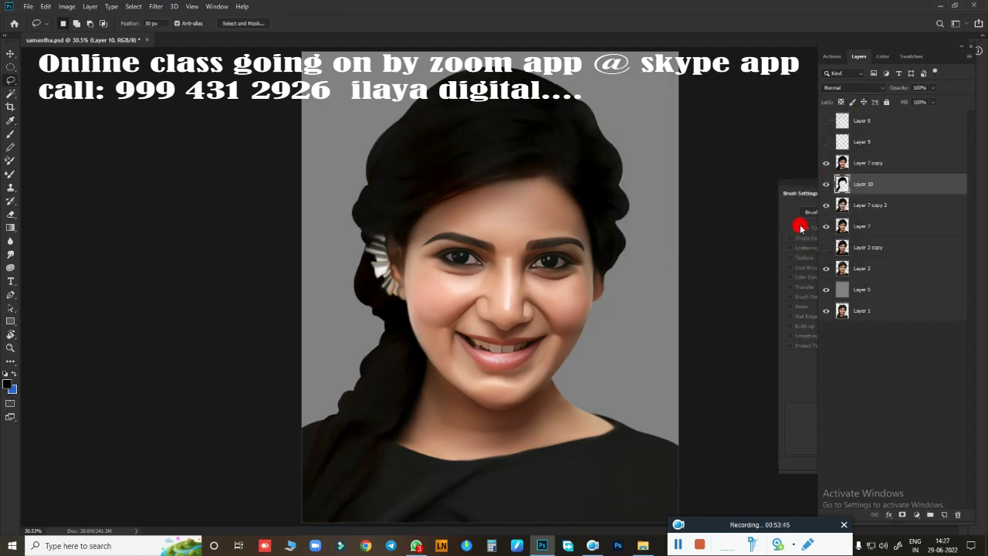
pyautogui.click(826, 121)
pyautogui.click(825, 142)
pyautogui.click(825, 183)
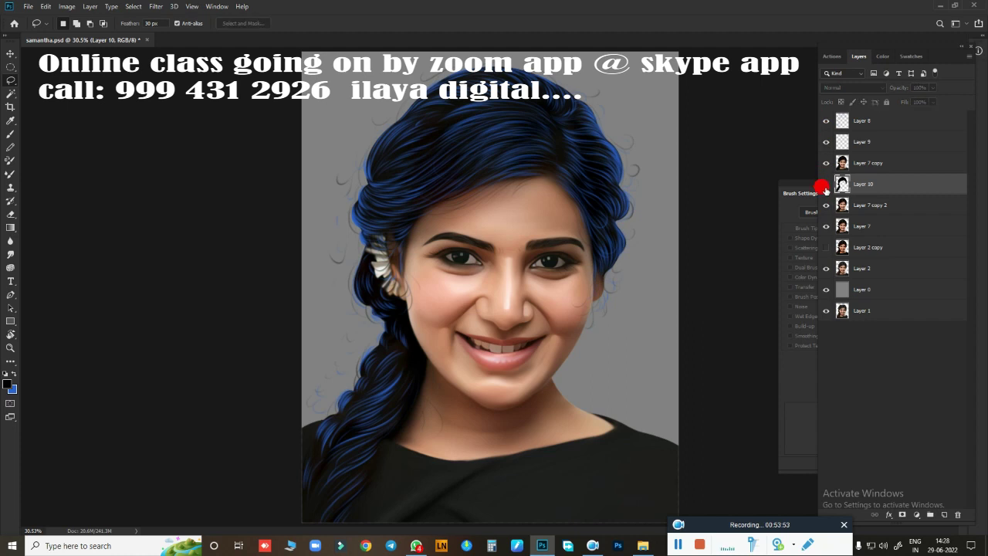
pyautogui.click(826, 163)
pyautogui.hotkey('ctrl', 'e')
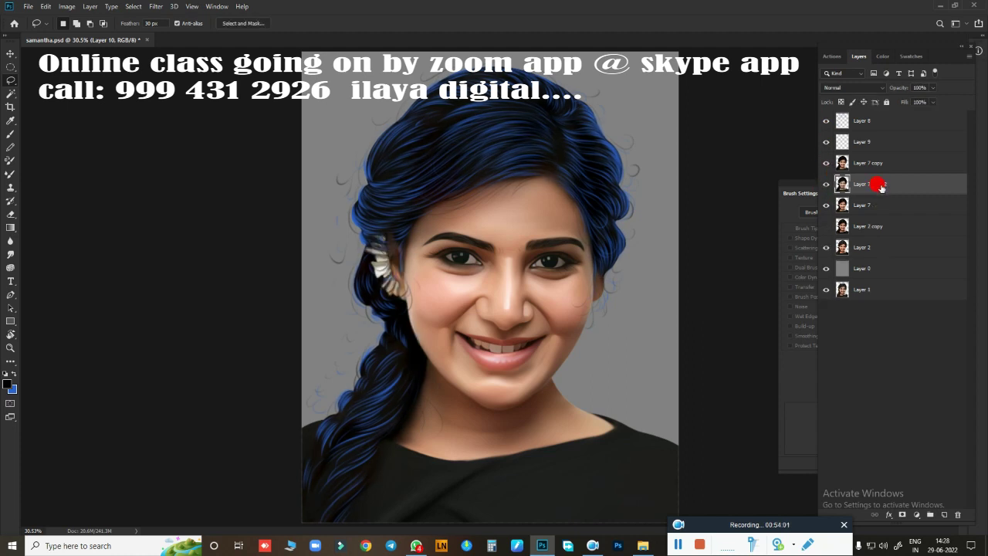
pyautogui.hotkey('ctrl', 'e')
# Step: Hide Layers 8 and 9 and duplicate Layer 7 copy as Layer 7 copy 2
pyautogui.scroll(-2, 538, 253)
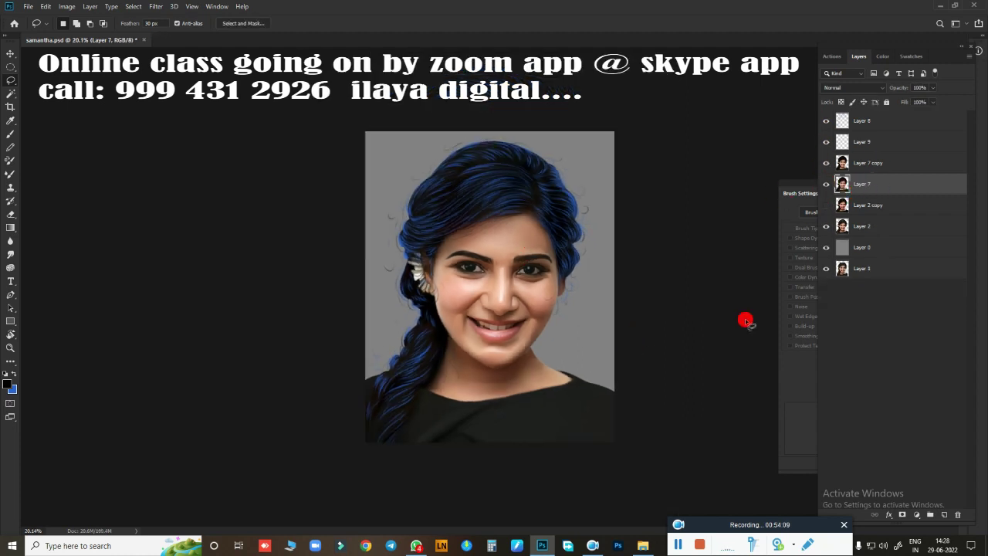
pyautogui.moveTo(826, 120); pyautogui.dragTo(826, 142)
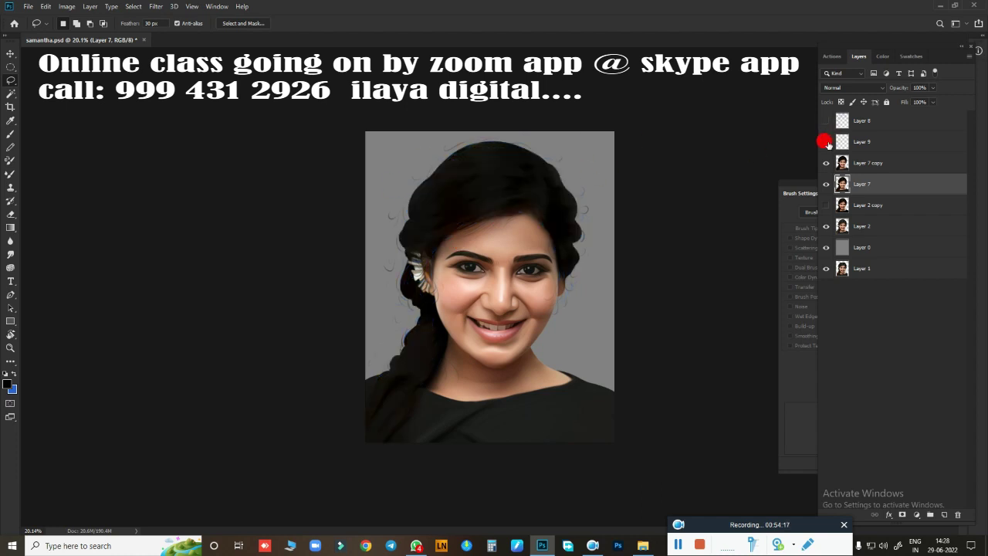
pyautogui.click(828, 166)
pyautogui.hotkey('ctrl', 'j')
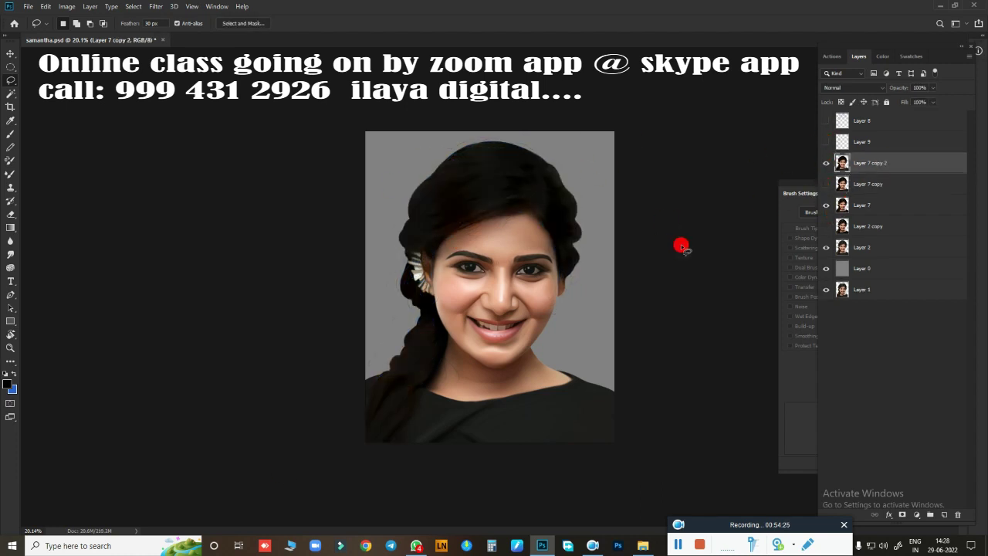
pyautogui.scroll(3, 591, 206)
pyautogui.scroll(2, 434, 316)
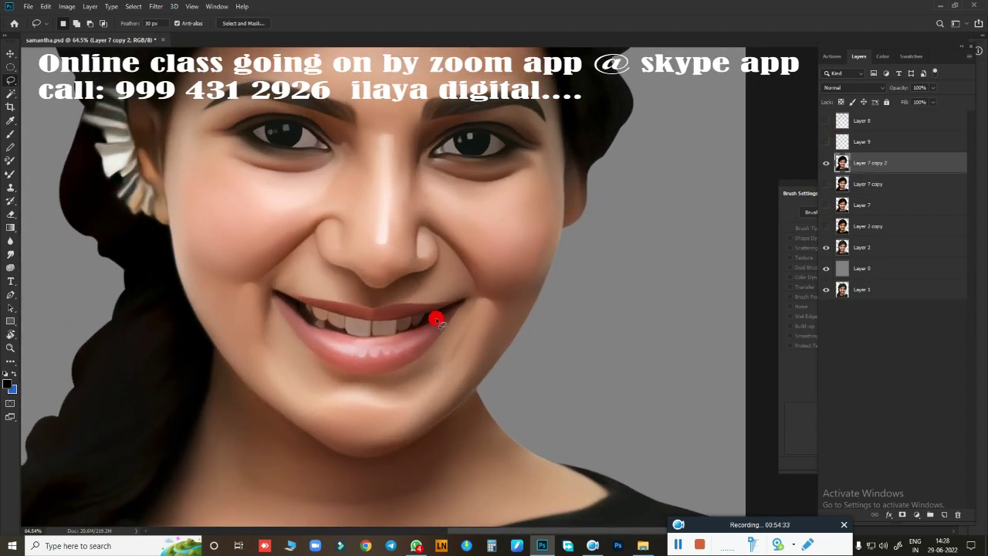
pyautogui.scroll(2, 481, 295)
pyautogui.scroll(-3, 393, 308)
pyautogui.scroll(-2, 607, 248)
pyautogui.scroll(5, 409, 317)
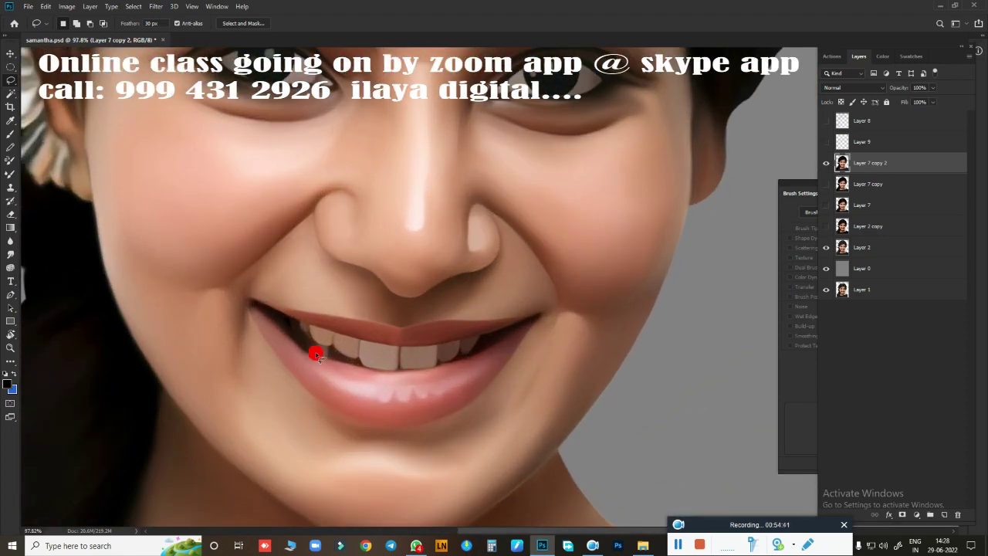
pyautogui.moveTo(260, 302)
pyautogui.mouseDown()
pyautogui.moveTo(441, 319)
pyautogui.moveTo(360, 364)
pyautogui.moveTo(479, 390)
pyautogui.moveTo(263, 335)
pyautogui.moveTo(276, 305)
pyautogui.moveTo(456, 345)
pyautogui.mouseUp()
pyautogui.click(484, 201)
pyautogui.scroll(-5, 487, 316)
pyautogui.scroll(3, 530, 308)
pyautogui.scroll(2, 529, 312)
pyautogui.press('w')
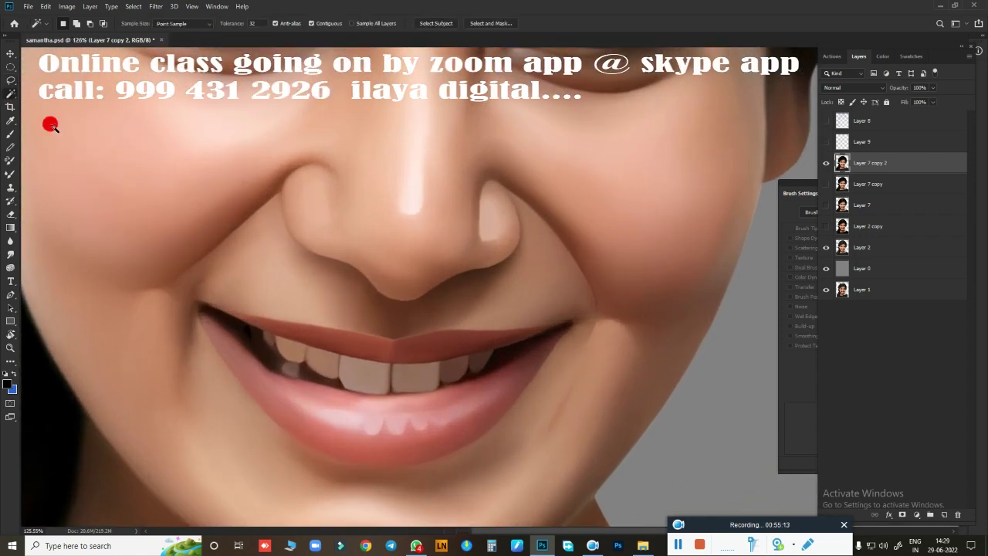
pyautogui.scroll(1, 529, 286)
pyautogui.scroll(1, 530, 287)
pyautogui.press('l')
pyautogui.moveTo(228, 162)
pyautogui.mouseDown()
pyautogui.moveTo(340, 191)
pyautogui.moveTo(254, 181)
pyautogui.moveTo(390, 219)
pyautogui.mouseUp()
pyautogui.click(503, 207)
pyautogui.press('Return')
pyautogui.scroll(-4, 403, 353)
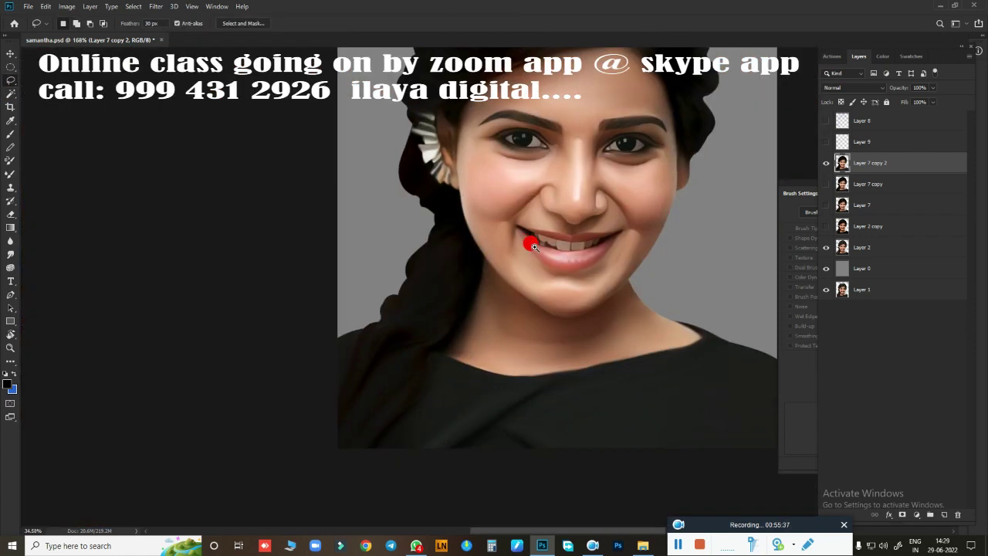
pyautogui.scroll(3, 557, 303)
pyautogui.scroll(-5, 550, 258)
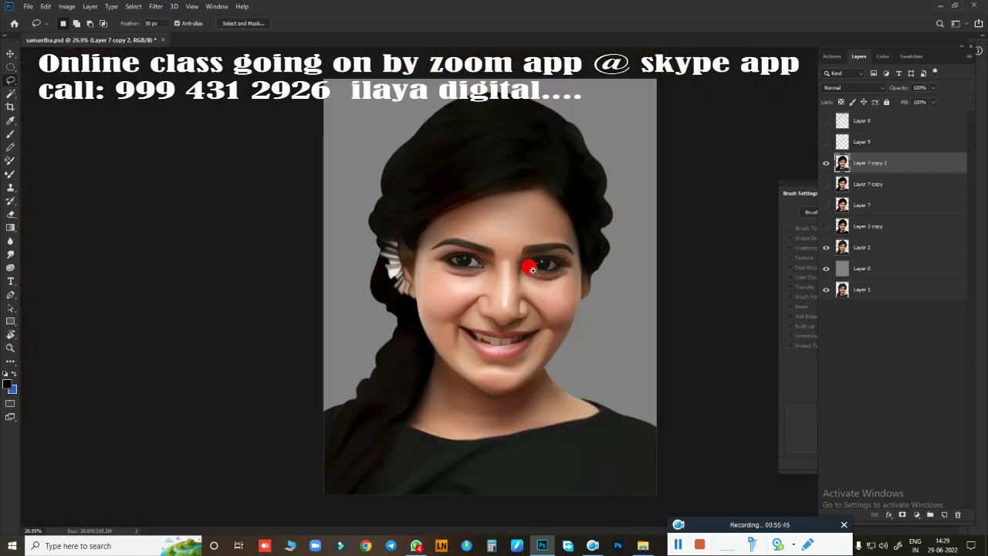
pyautogui.scroll(3, 481, 270)
pyautogui.scroll(-2, 666, 258)
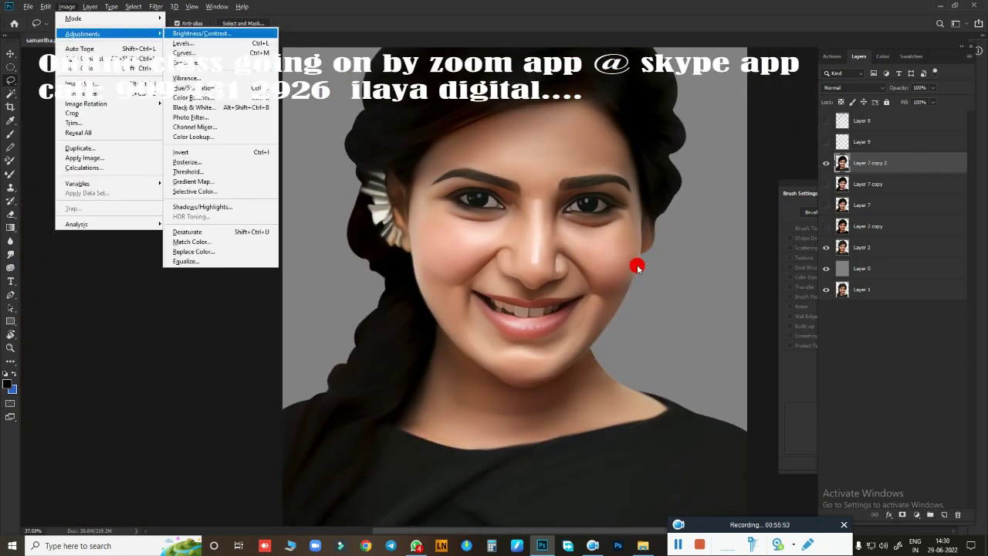
pyautogui.hotkey('alt', 'i')
pyautogui.press('j')
pyautogui.press('b')
pyautogui.press('Return')
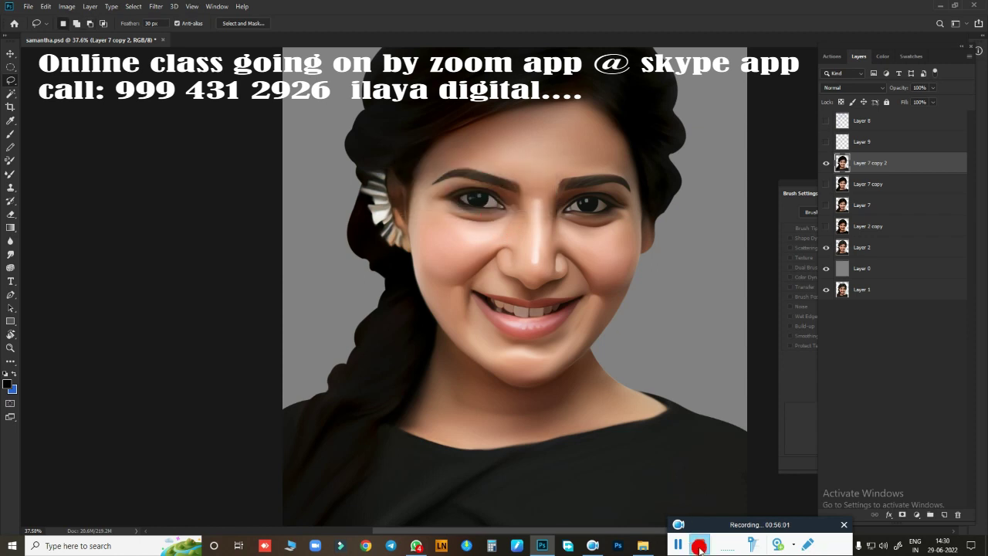
pyautogui.scroll(1, 535, 326)
pyautogui.scroll(1, 558, 300)
pyautogui.scroll(1, 568, 276)
pyautogui.scroll(-4, 568, 276)
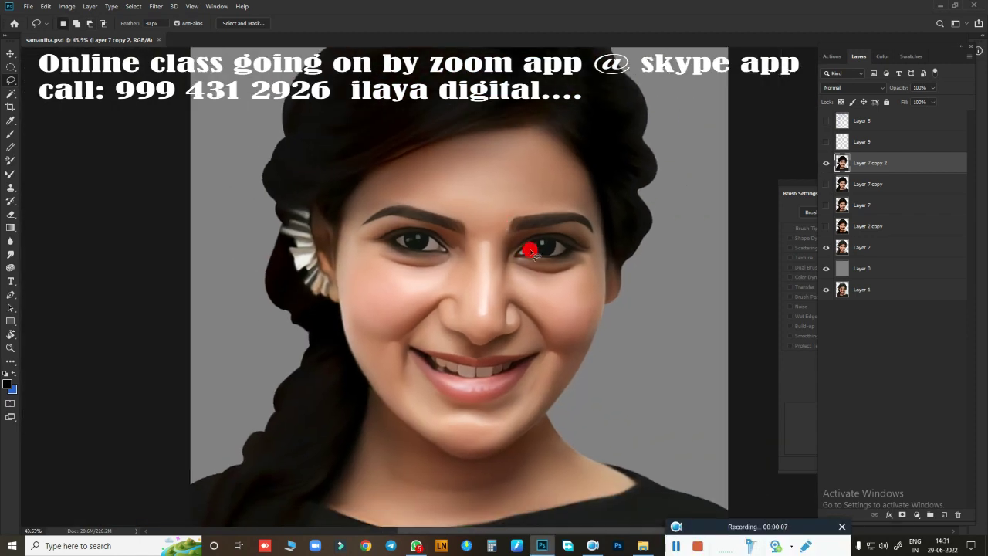
pyautogui.hotkey('ctrl', 'u')
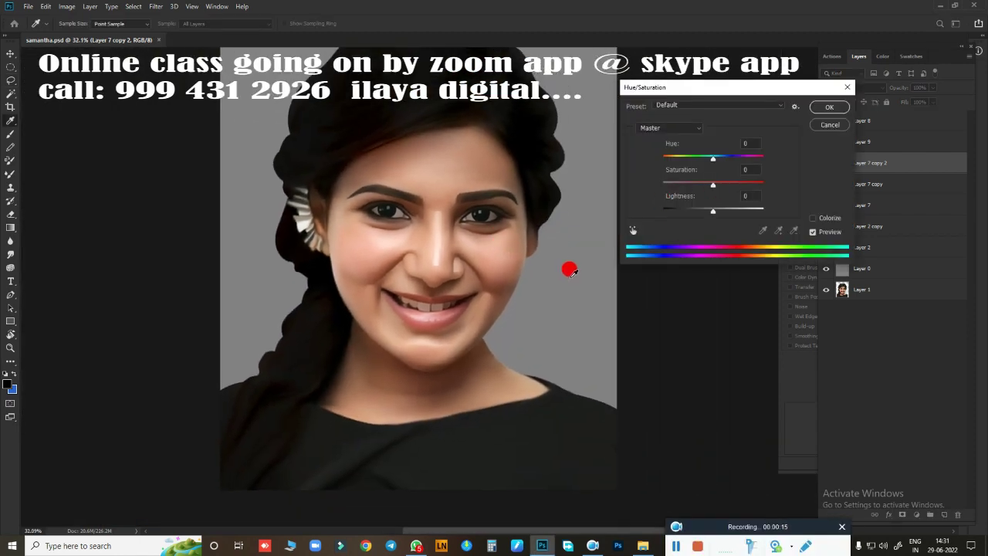
# Step: Raise the portrait's Hue/Saturation Saturation to about +36
pyautogui.moveTo(729, 185)
pyautogui.mouseDown()
pyautogui.moveTo(741, 185)
pyautogui.moveTo(715, 190)
pyautogui.moveTo(731, 188)
pyautogui.mouseUp()
pyautogui.scroll(1, 569, 293)
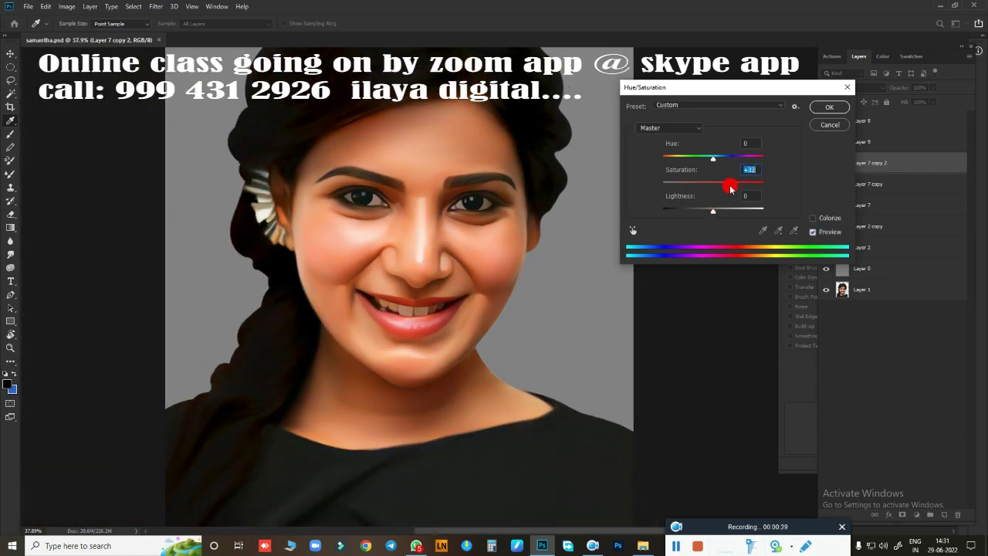
pyautogui.click(713, 158)
pyautogui.moveTo(732, 187); pyautogui.dragTo(731, 185)
pyautogui.click(814, 231)
pyautogui.click(823, 118)
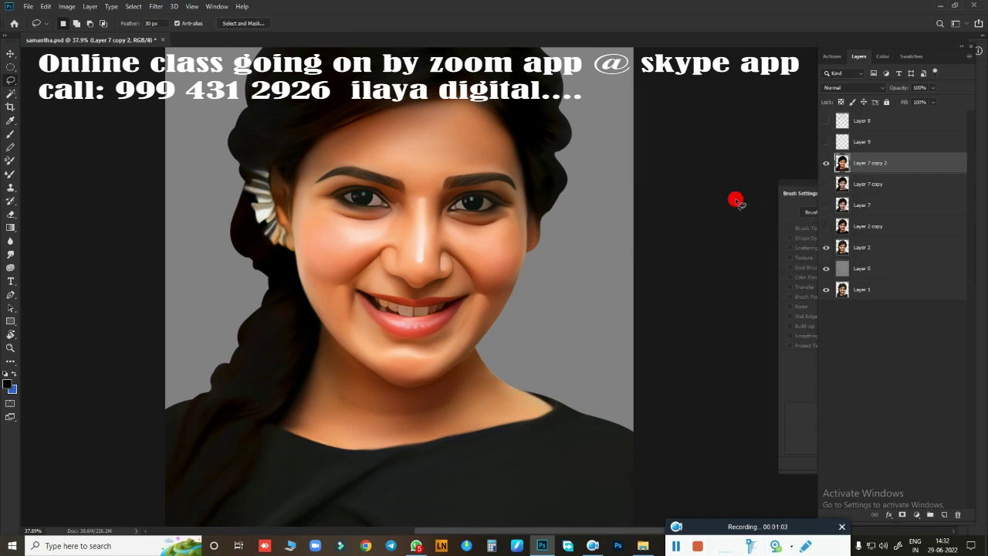
# Step: Show Layers 8 and 9 and apply Color Balance: Midtones +14/-4/-13, Highlights blue +59
pyautogui.click(826, 142)
pyautogui.hotkey('ctrl', 'b')
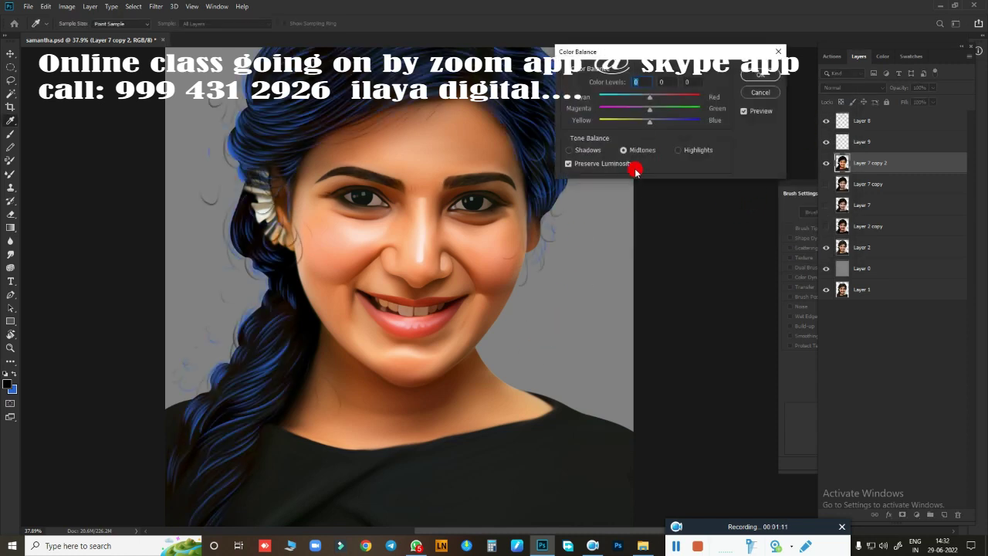
pyautogui.moveTo(649, 122)
pyautogui.mouseDown()
pyautogui.moveTo(657, 97)
pyautogui.moveTo(647, 108)
pyautogui.mouseUp()
pyautogui.moveTo(644, 121); pyautogui.dragTo(642, 121)
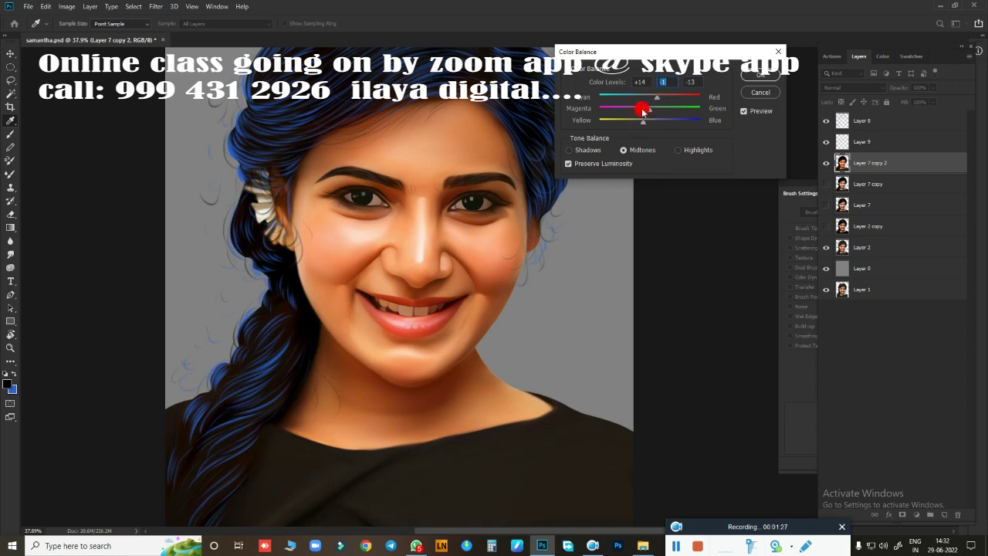
pyautogui.click(678, 153)
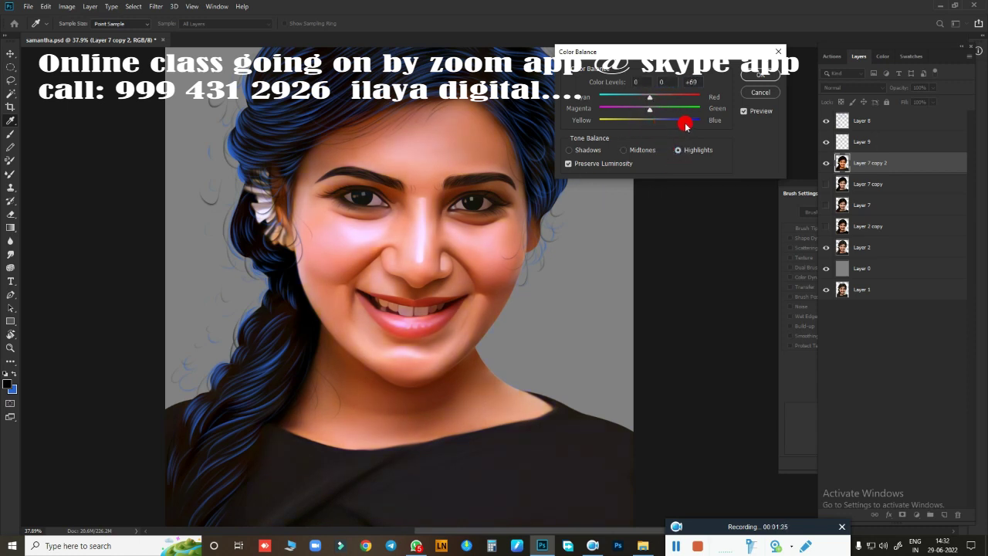
pyautogui.moveTo(693, 129); pyautogui.dragTo(670, 138)
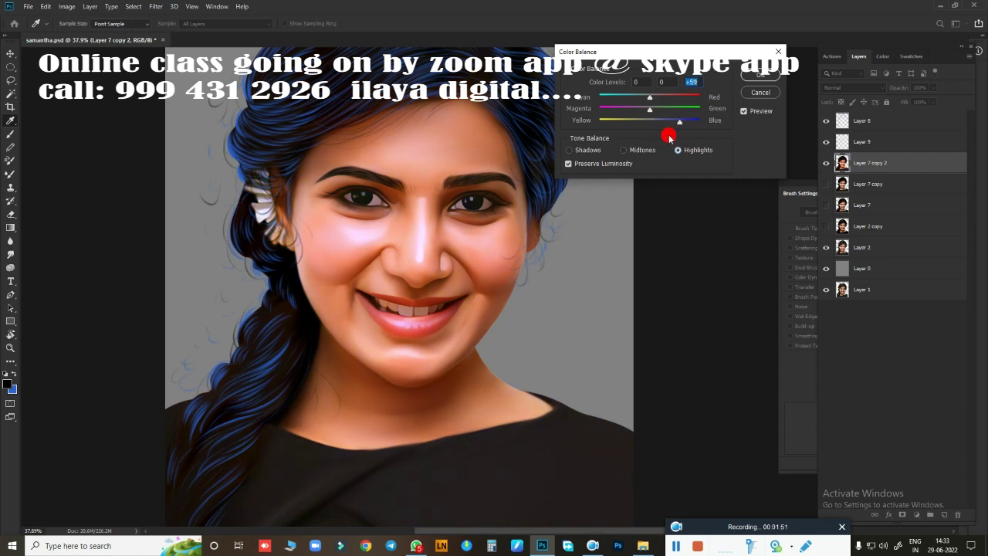
pyautogui.press('Return')
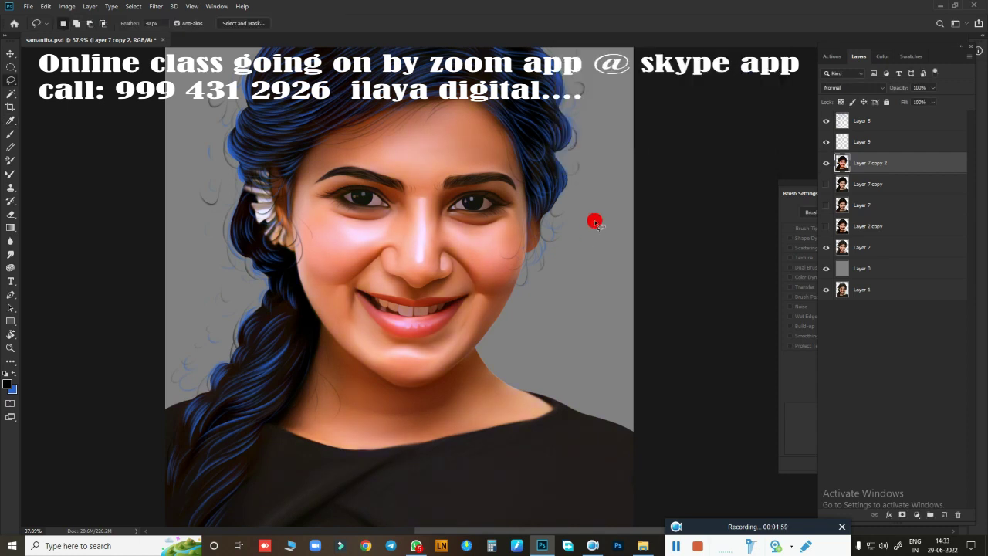
# Step: Apply Curves moving RGB black and white points inward and Blue, Red white points to brighten highlights
pyautogui.hotkey('ctrl', 'm')
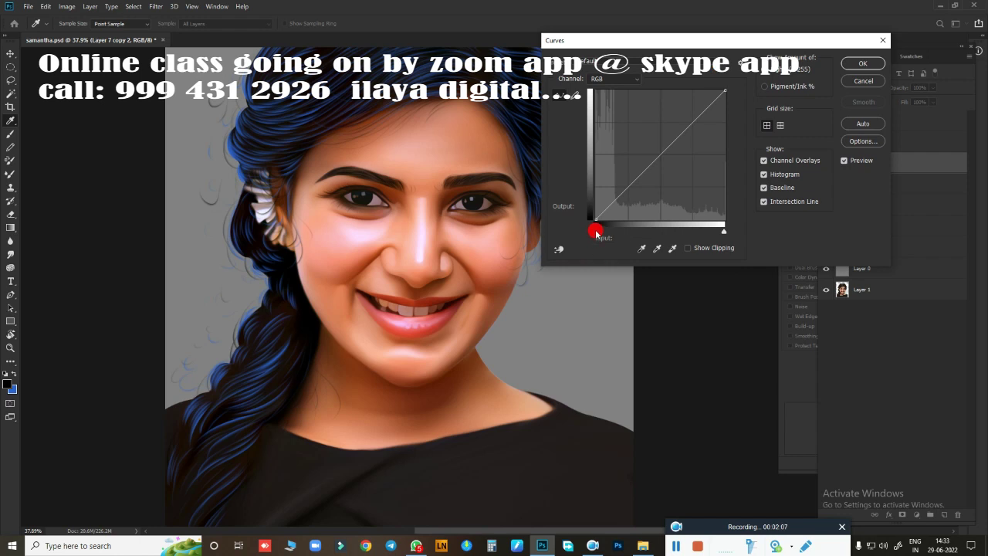
pyautogui.moveTo(596, 232); pyautogui.dragTo(603, 232)
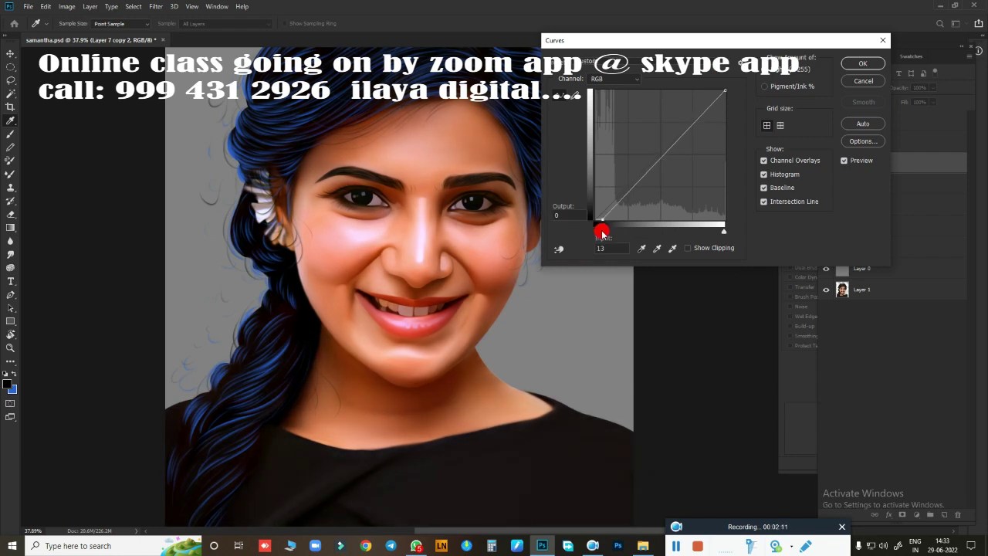
pyautogui.click(724, 231)
pyautogui.moveTo(728, 231); pyautogui.dragTo(718, 230)
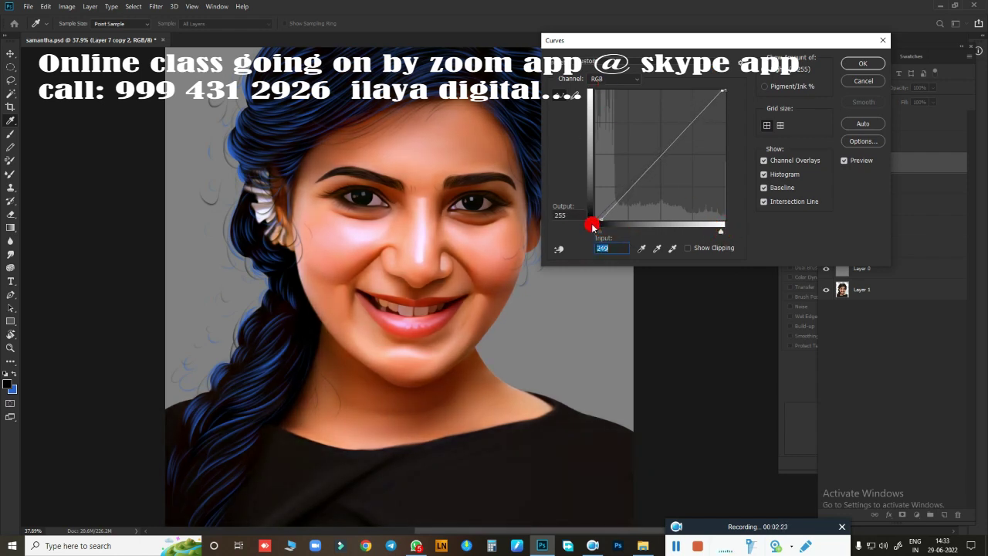
pyautogui.hotkey('alt', '5')
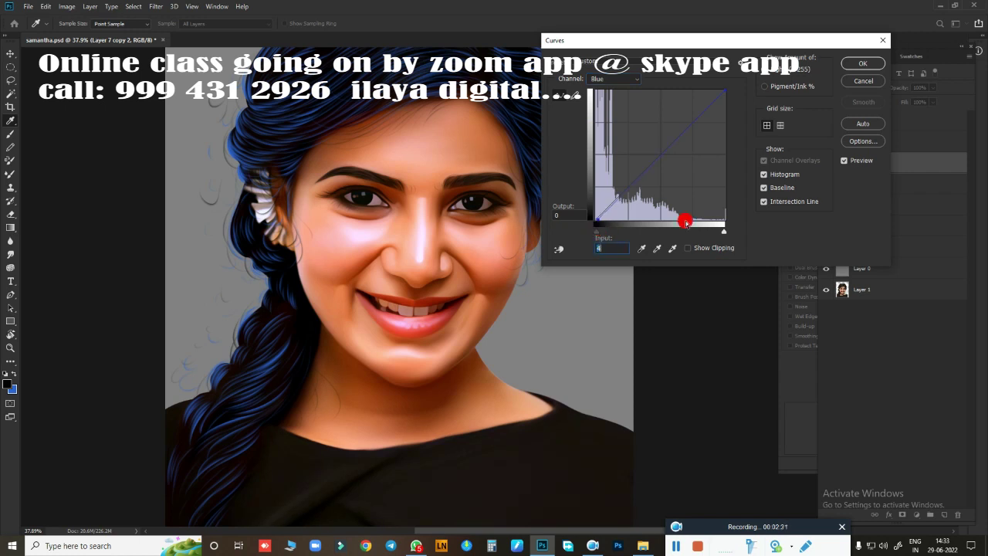
pyautogui.moveTo(724, 231); pyautogui.dragTo(712, 232)
pyautogui.click(614, 78)
pyautogui.click(610, 100)
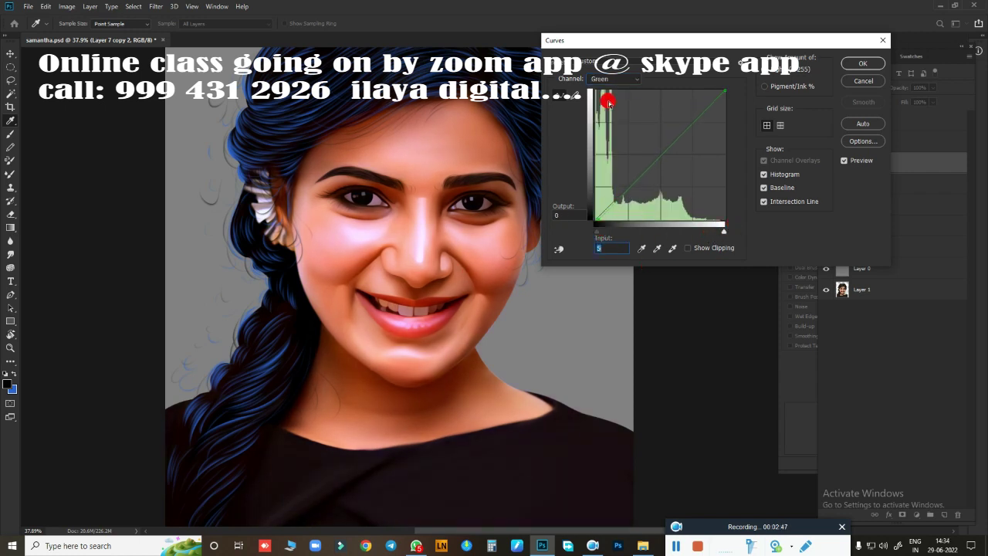
pyautogui.hotkey('alt', '3')
pyautogui.moveTo(724, 231); pyautogui.dragTo(722, 232)
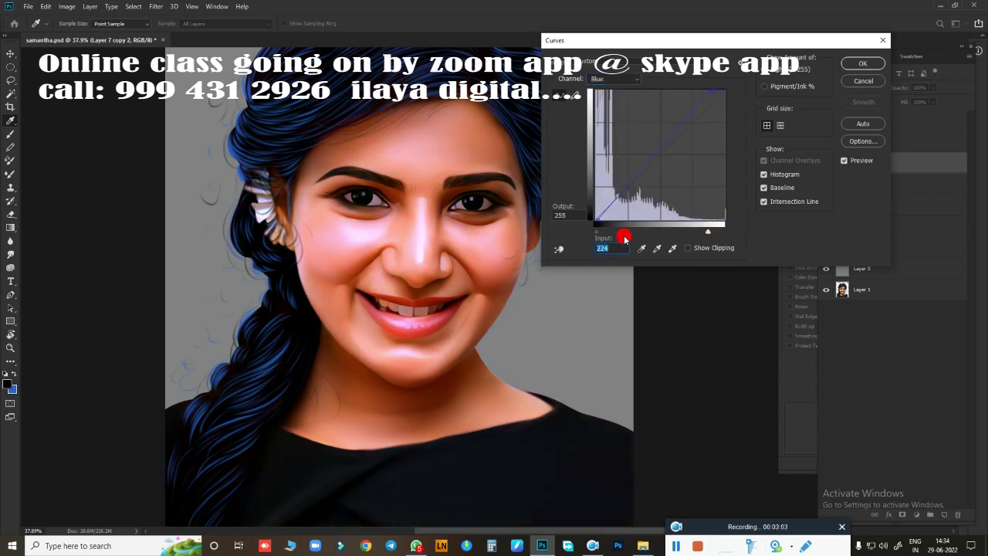
pyautogui.click(858, 64)
# Step: Raise the overall saturation to +11 with Hue/Saturation
pyautogui.hotkey('ctrl', 'u')
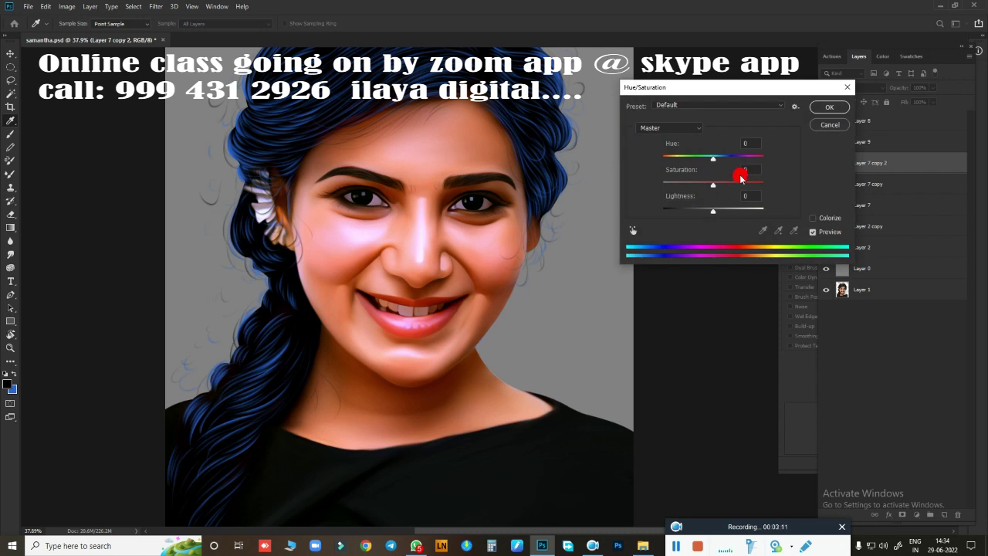
pyautogui.moveTo(713, 183); pyautogui.dragTo(720, 189)
pyautogui.click(829, 107)
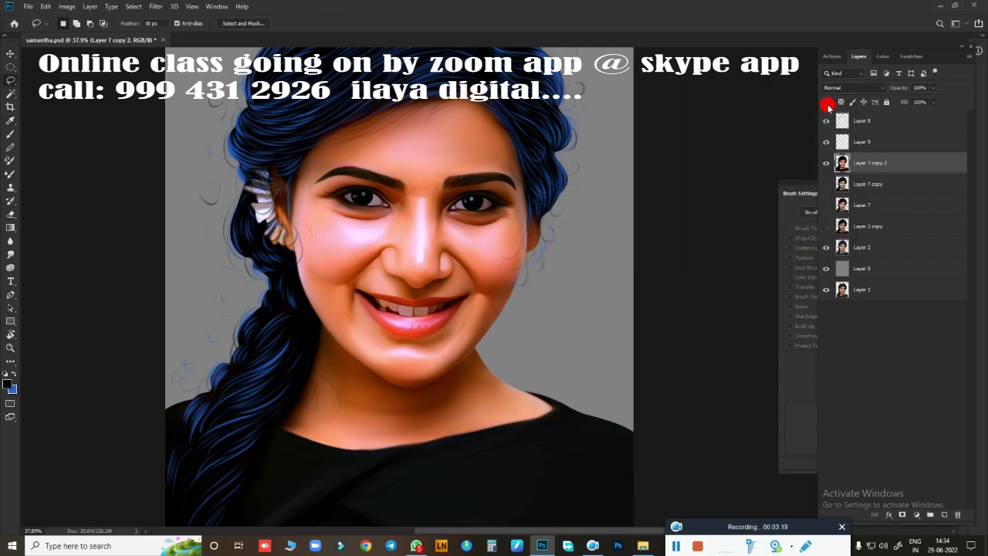
# Step: Show Layer 7 copy and add a Gradient Overlay effect to Layer 8
pyautogui.click(826, 184)
pyautogui.scroll(-1, 571, 240)
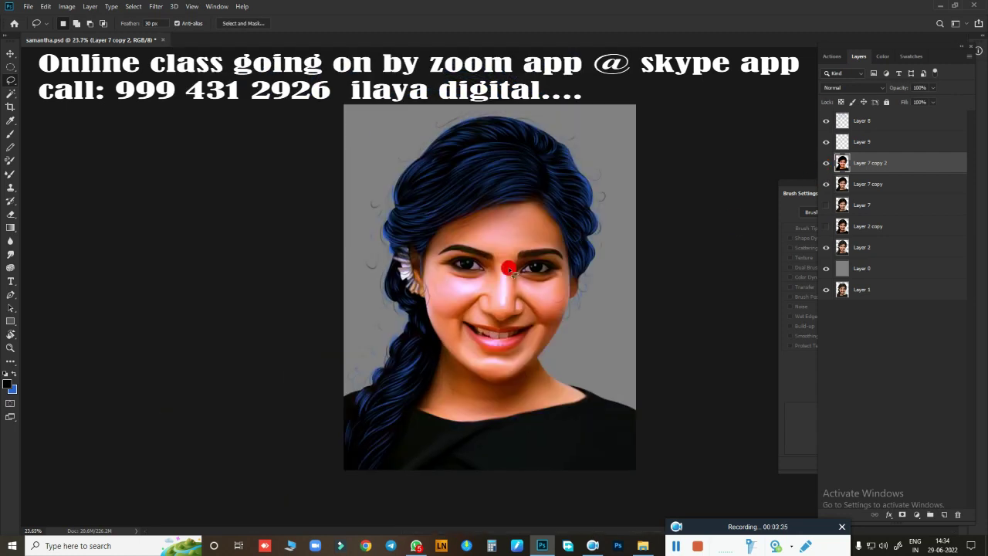
pyautogui.scroll(2, 580, 315)
pyautogui.scroll(1, 559, 306)
pyautogui.scroll(-3, 567, 325)
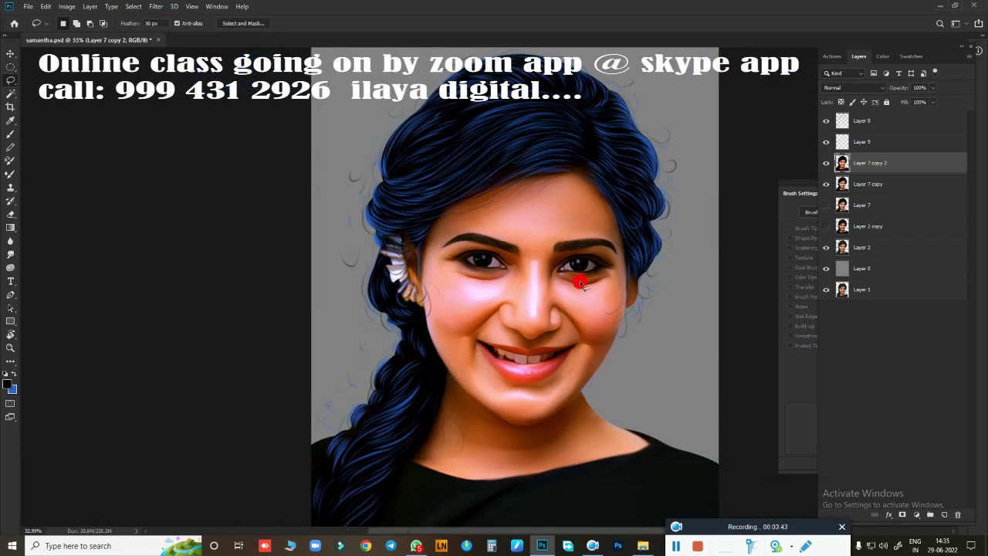
pyautogui.click(840, 121)
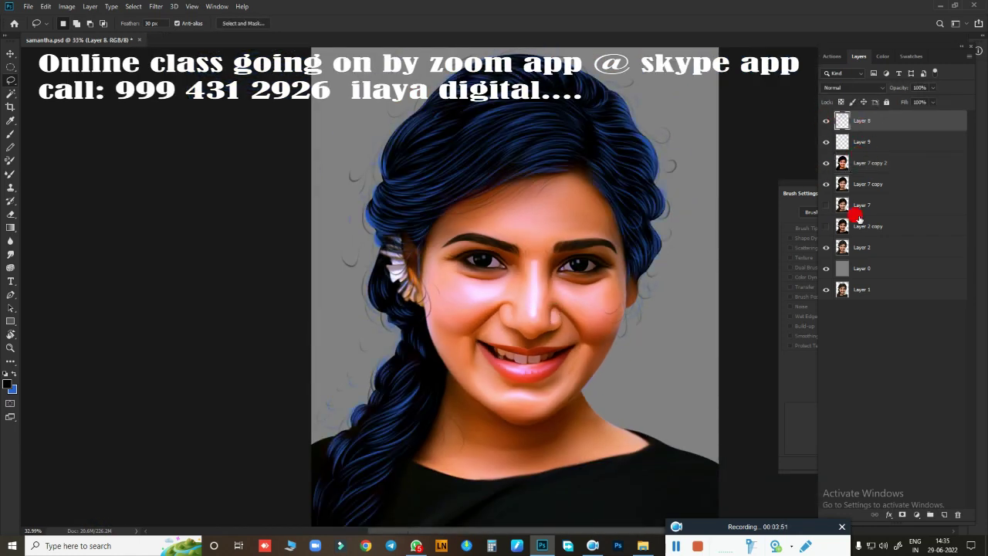
pyautogui.click(889, 515)
pyautogui.click(904, 470)
# Step: Choose the purple-blue-orange preset gradient for the overlay
pyautogui.moveTo(810, 83); pyautogui.dragTo(875, 69)
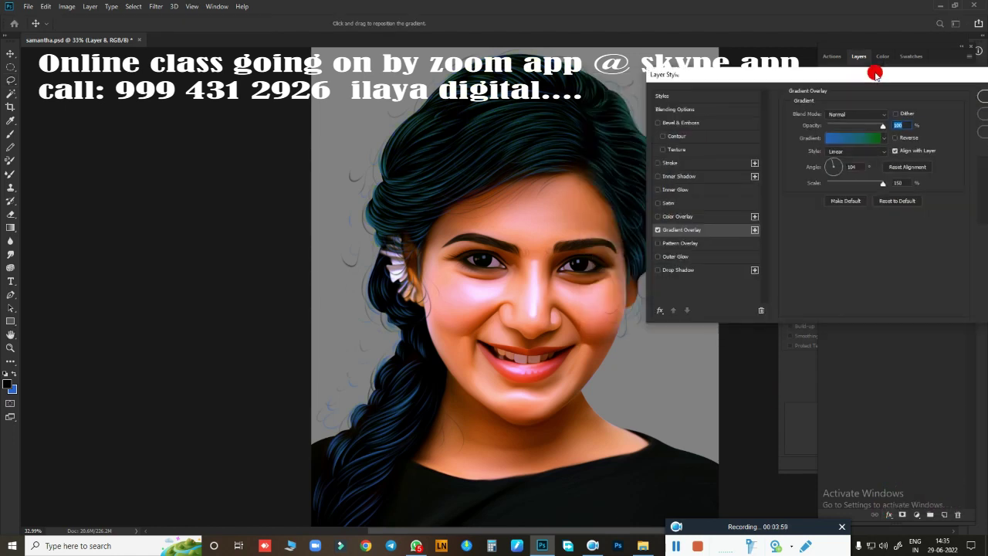
pyautogui.scroll(2, 472, 354)
pyautogui.scroll(-2, 473, 353)
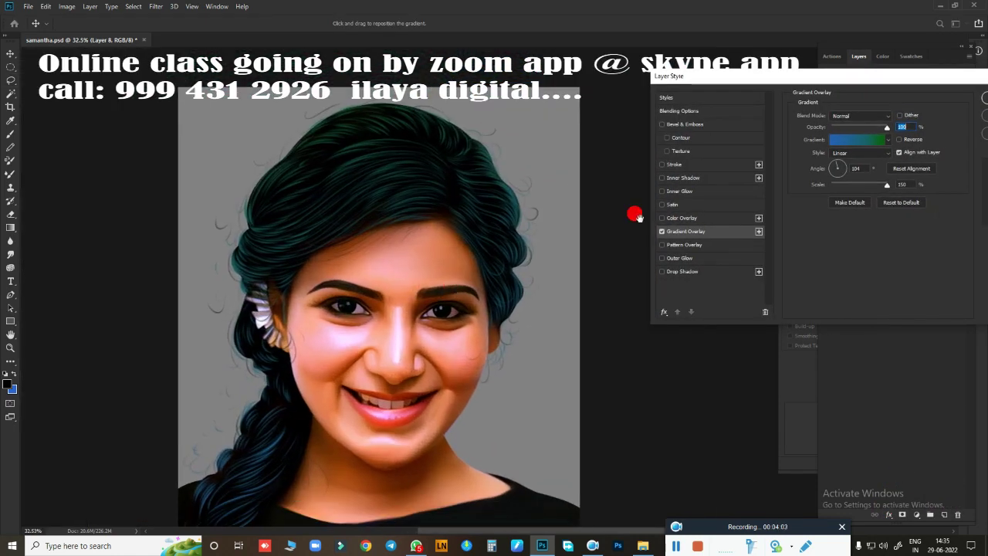
pyautogui.click(843, 141)
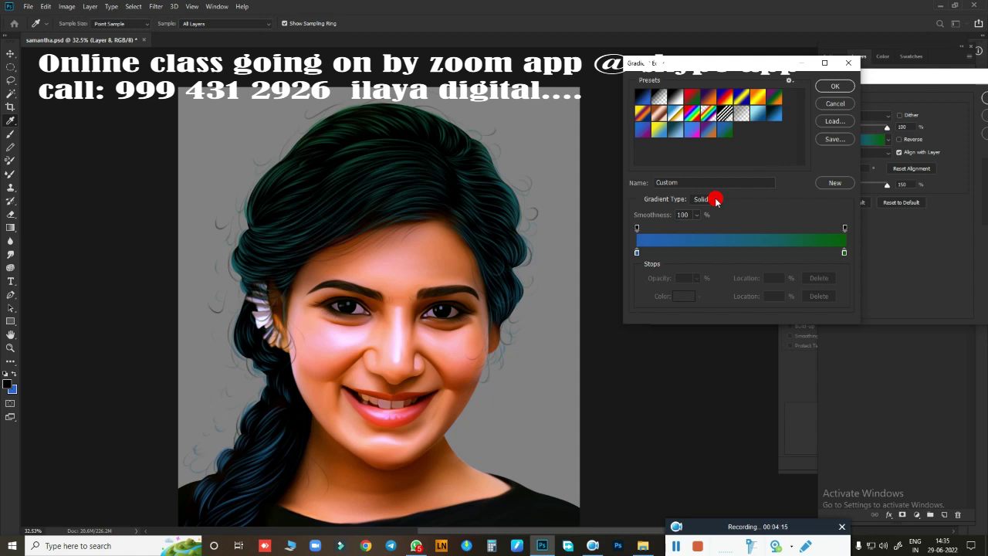
pyautogui.moveTo(711, 134); pyautogui.dragTo(660, 153)
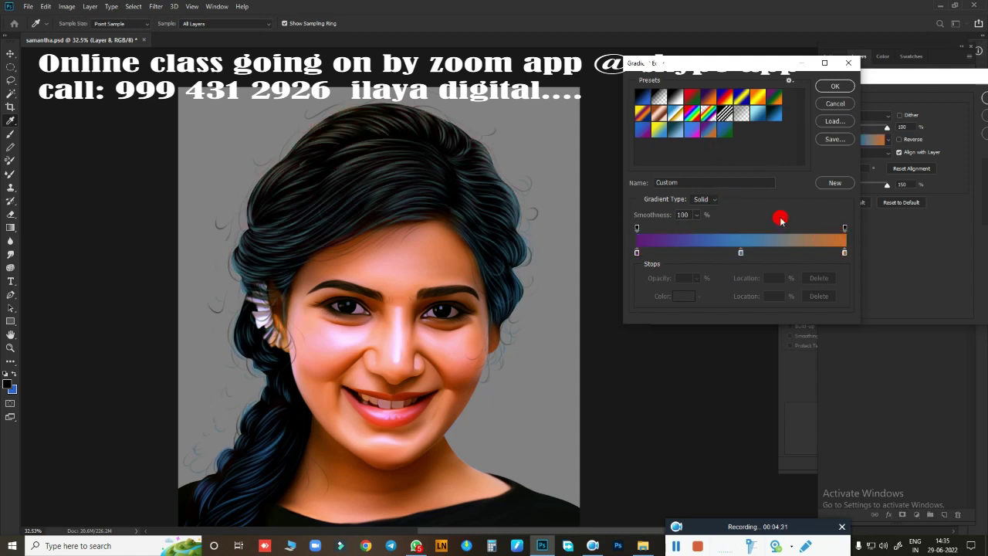
pyautogui.scroll(-1, 441, 342)
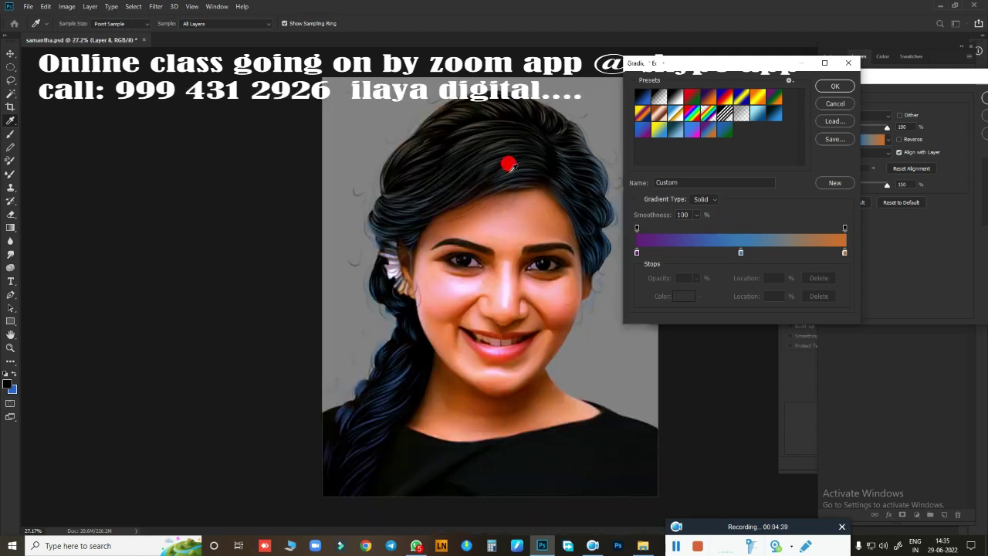
pyautogui.hotkey('ctrl', '+')
pyautogui.press('Return')
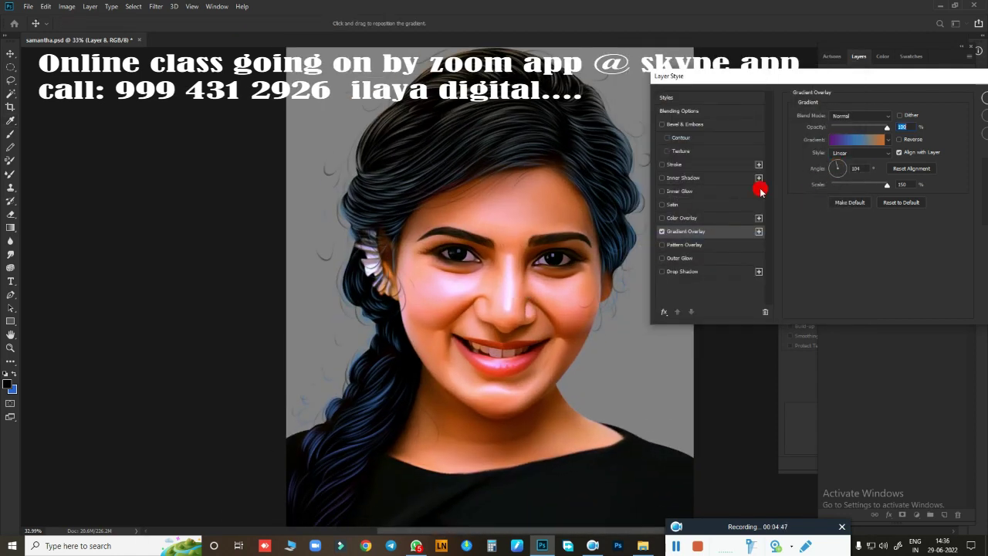
# Step: Reduce the gradient overlay Scale and rotate its Angle to about 11°
pyautogui.click(868, 187)
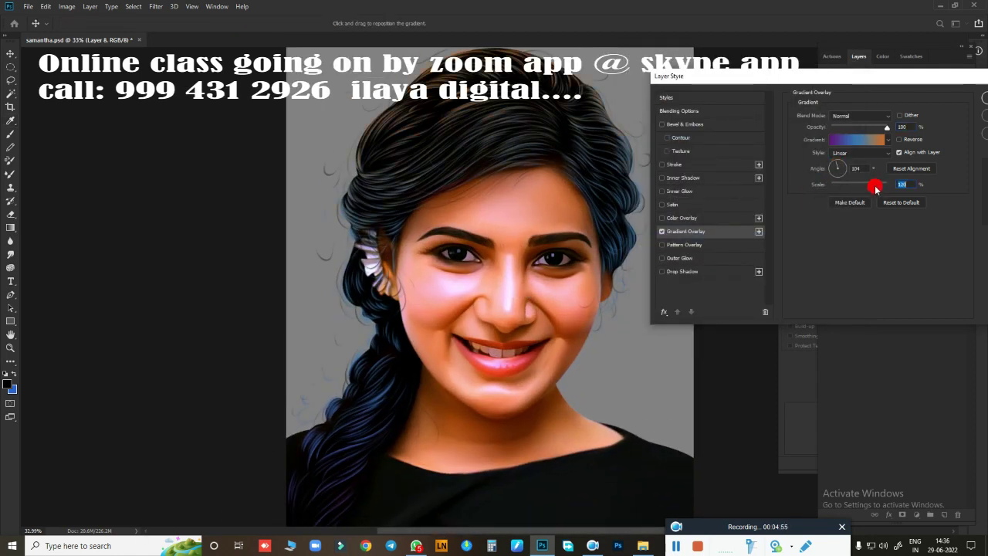
pyautogui.moveTo(875, 188)
pyautogui.mouseDown()
pyautogui.moveTo(838, 192)
pyautogui.moveTo(850, 193)
pyautogui.mouseUp()
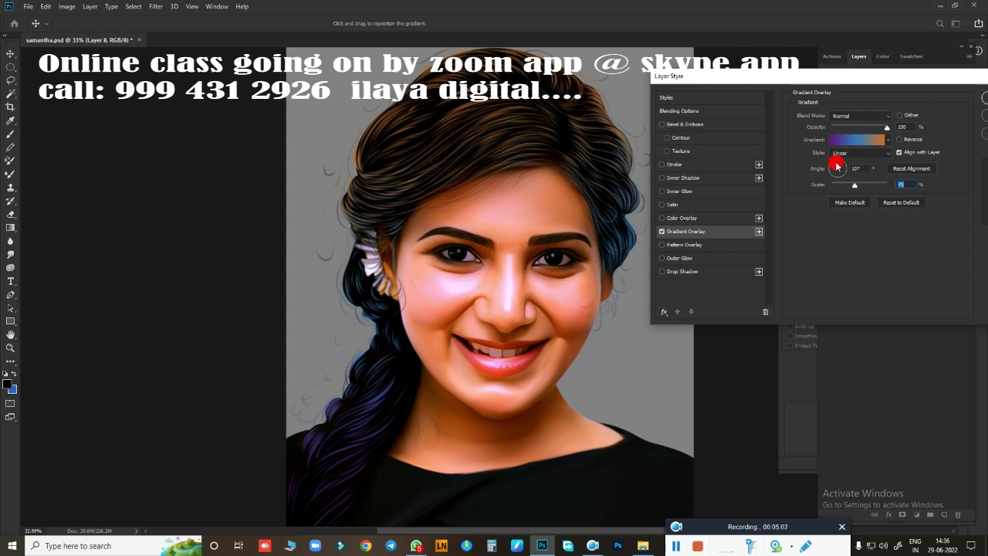
pyautogui.moveTo(849, 171)
pyautogui.mouseDown()
pyautogui.moveTo(842, 190)
pyautogui.moveTo(859, 189)
pyautogui.mouseUp()
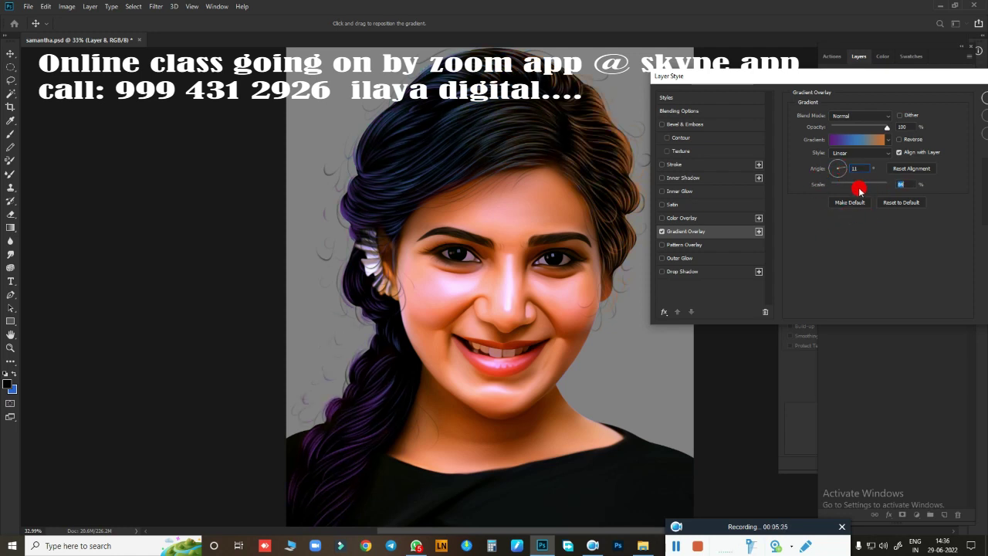
pyautogui.moveTo(939, 78); pyautogui.dragTo(895, 72)
# Step: Reopen Layer 8's Gradient Overlay in the Gradient Editor, placed beside the portrait
pyautogui.click(942, 94)
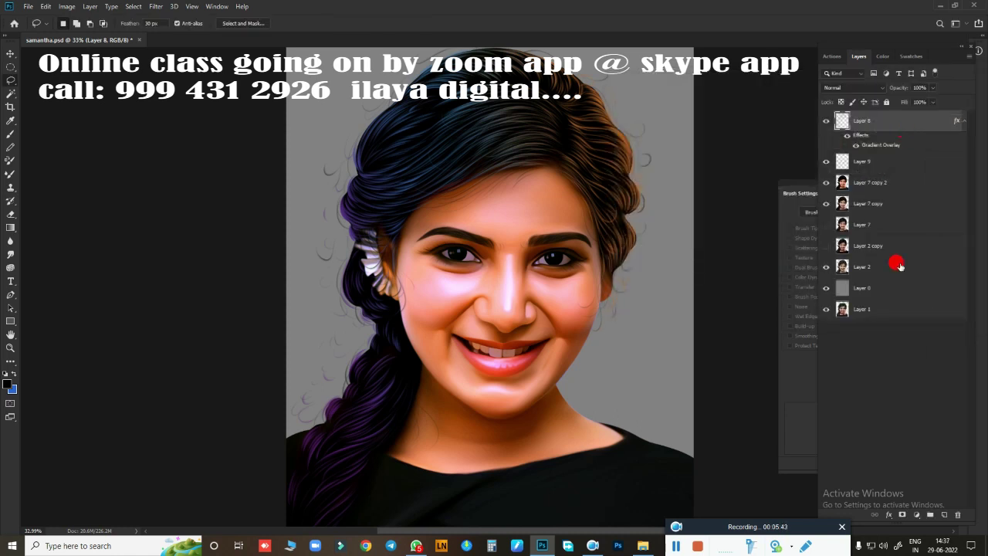
pyautogui.doubleClick(880, 144)
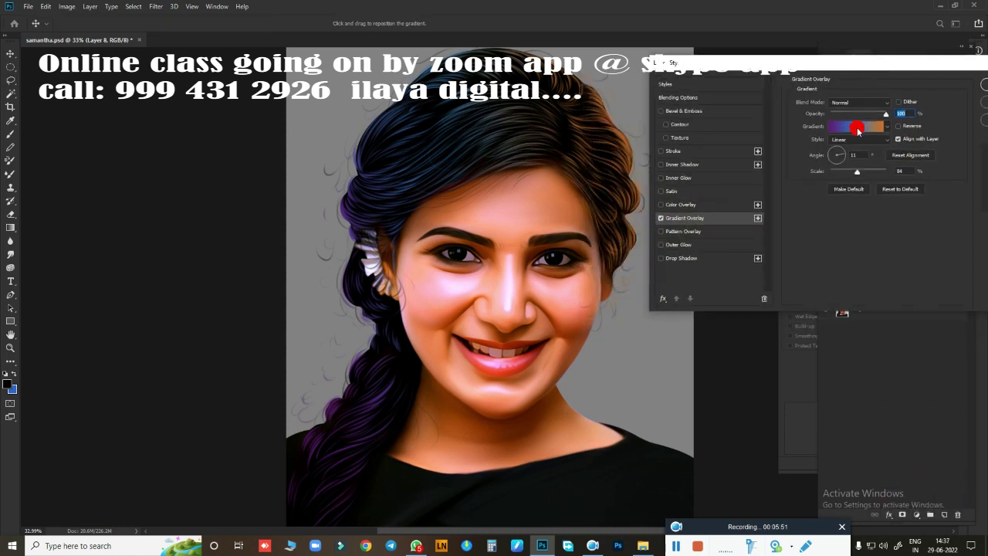
pyautogui.click(838, 132)
pyautogui.moveTo(762, 57); pyautogui.dragTo(805, 48)
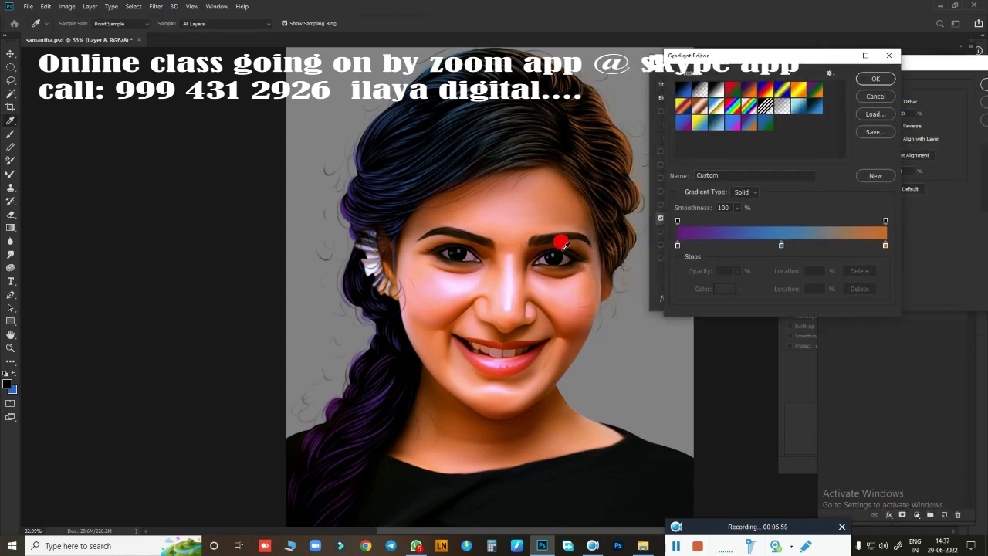
# Step: Keep the orange end stop and add a bright blue stop at 50%
pyautogui.click(885, 245)
pyautogui.click(733, 288)
pyautogui.click(855, 207)
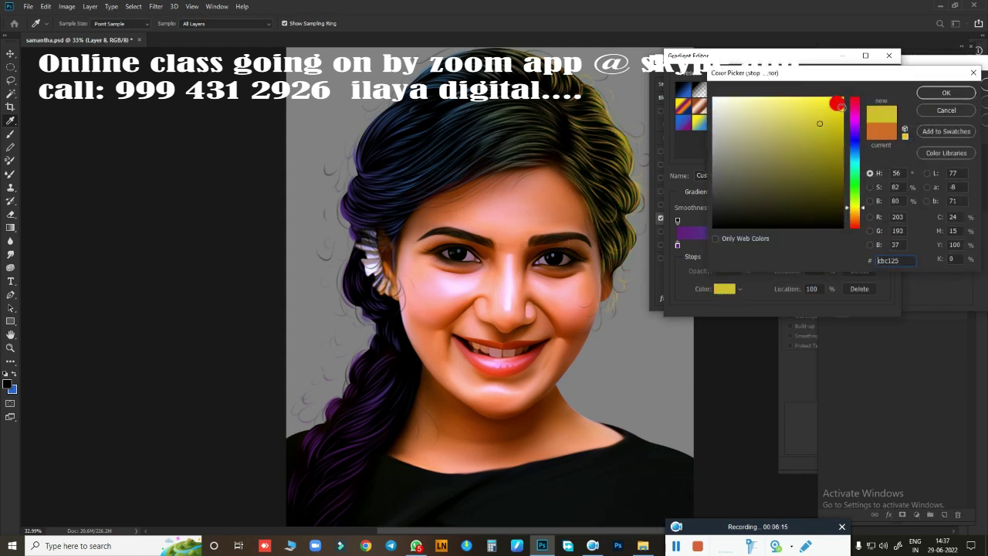
pyautogui.moveTo(855, 203); pyautogui.dragTo(855, 116)
pyautogui.click(929, 111)
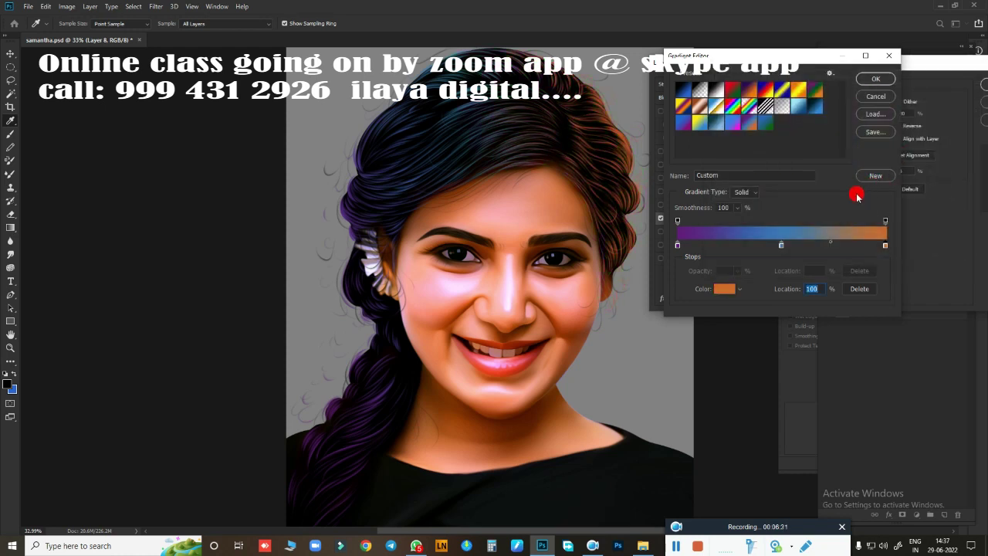
pyautogui.doubleClick(781, 246)
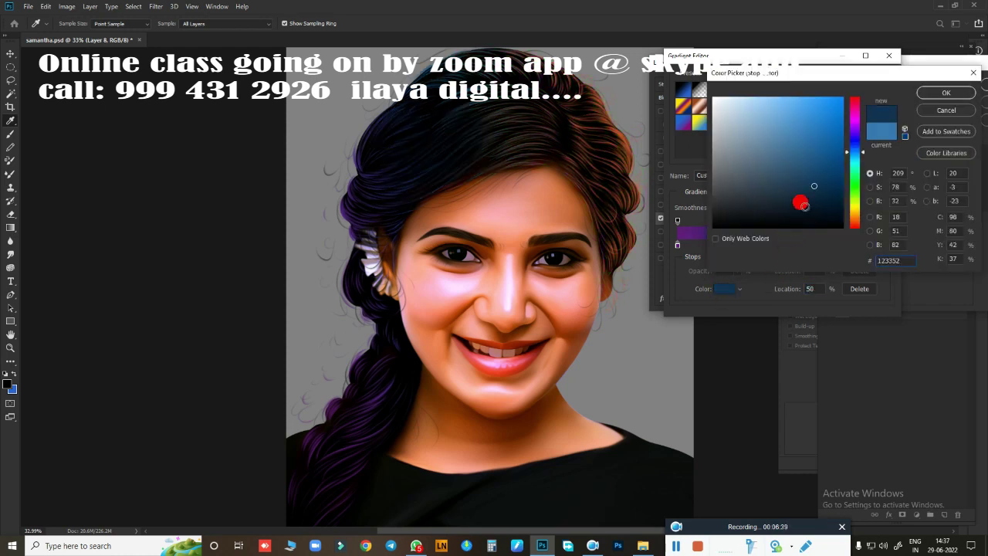
pyautogui.moveTo(805, 213); pyautogui.dragTo(803, 176)
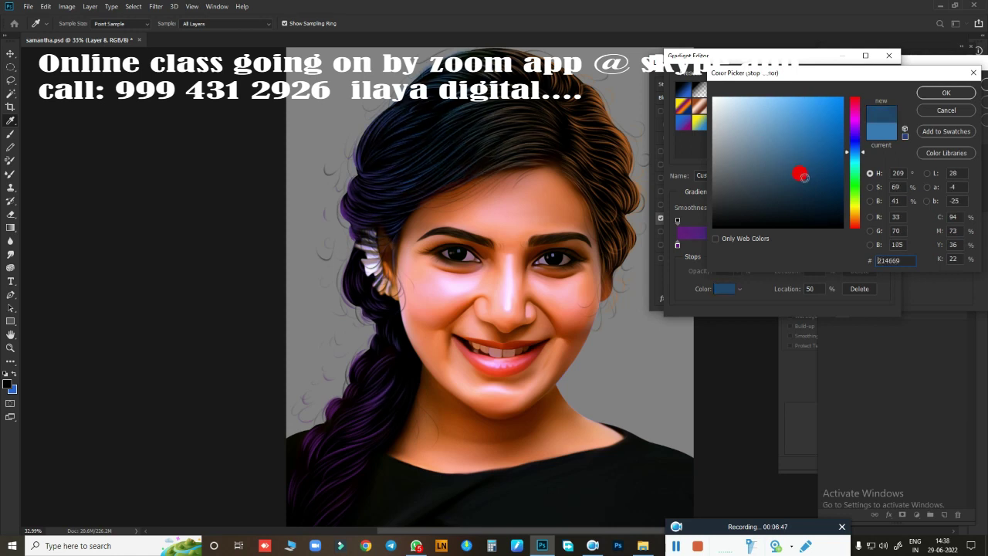
pyautogui.click(937, 98)
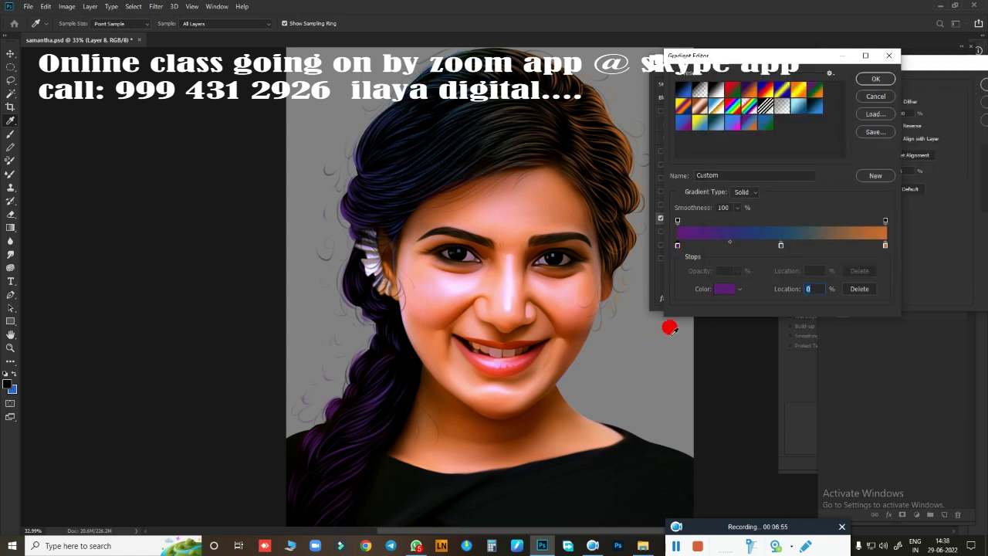
# Step: Set the gradient's left stop to deep purple after trying red-brown, green and olive
pyautogui.click(724, 289)
pyautogui.click(854, 120)
pyautogui.moveTo(804, 137); pyautogui.dragTo(814, 191)
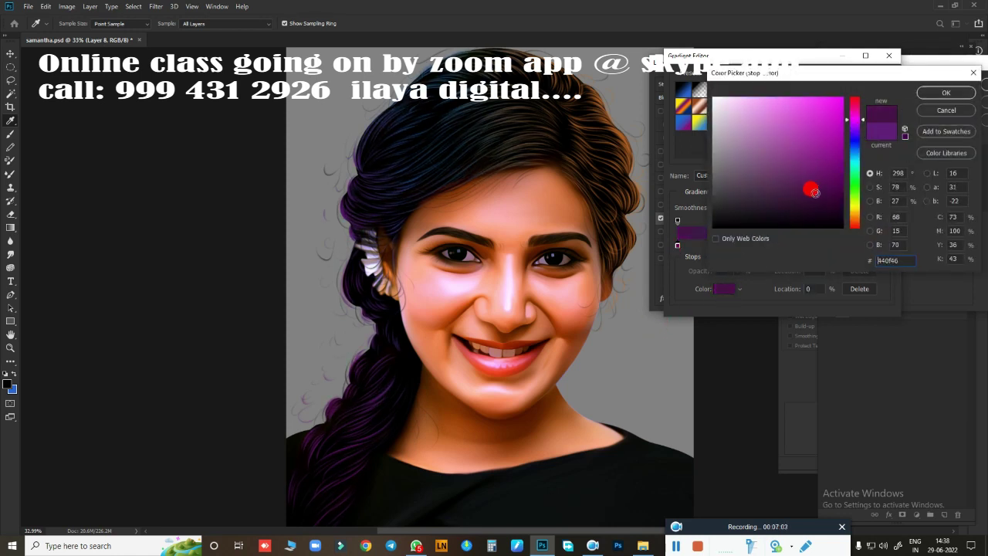
pyautogui.click(855, 224)
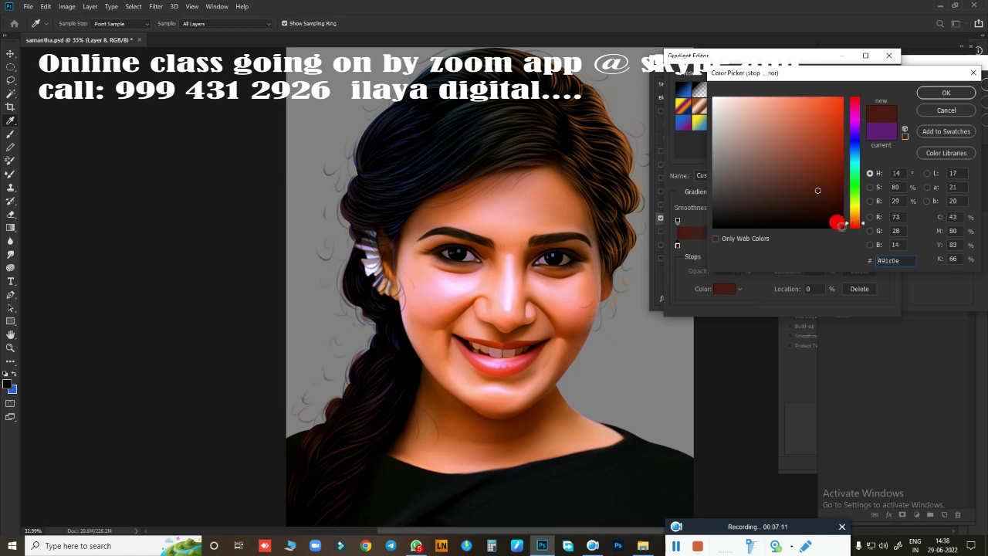
pyautogui.click(856, 171)
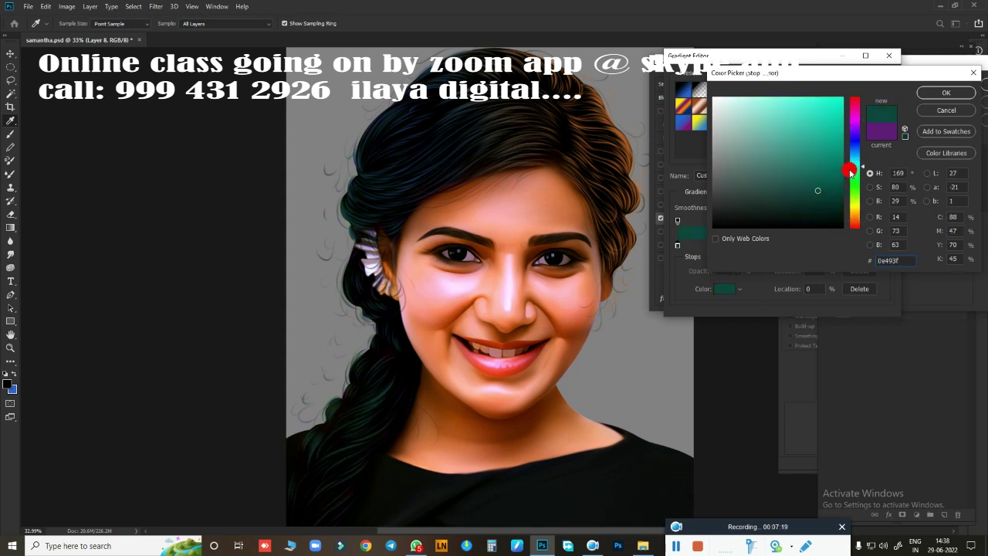
pyautogui.moveTo(835, 103)
pyautogui.mouseDown()
pyautogui.moveTo(807, 194)
pyautogui.moveTo(830, 175)
pyautogui.mouseUp()
pyautogui.click(857, 208)
pyautogui.moveTo(857, 208); pyautogui.dragTo(859, 116)
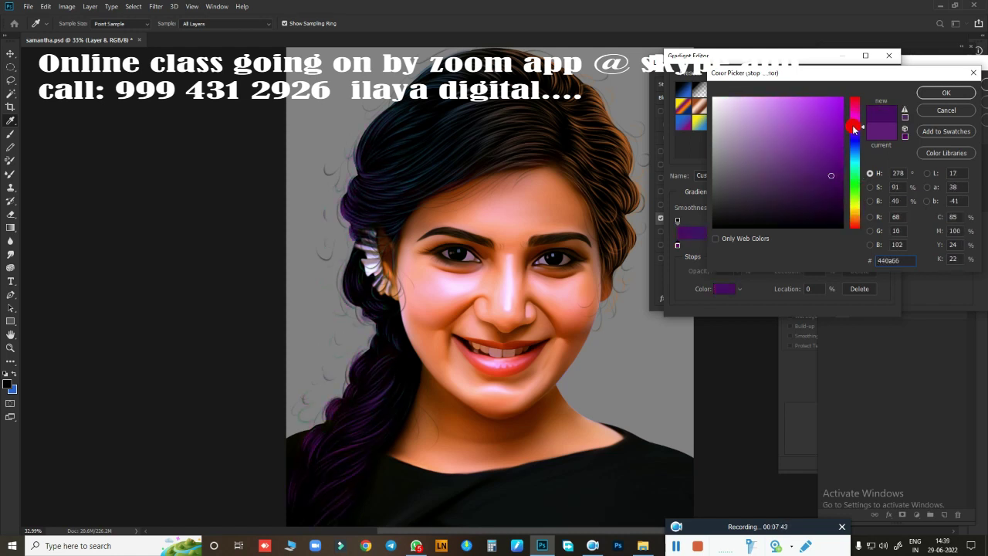
pyautogui.click(932, 98)
# Step: Keep the middle stop blue and confirm the edited purple-blue-orange gradient
pyautogui.click(781, 245)
pyautogui.click(724, 288)
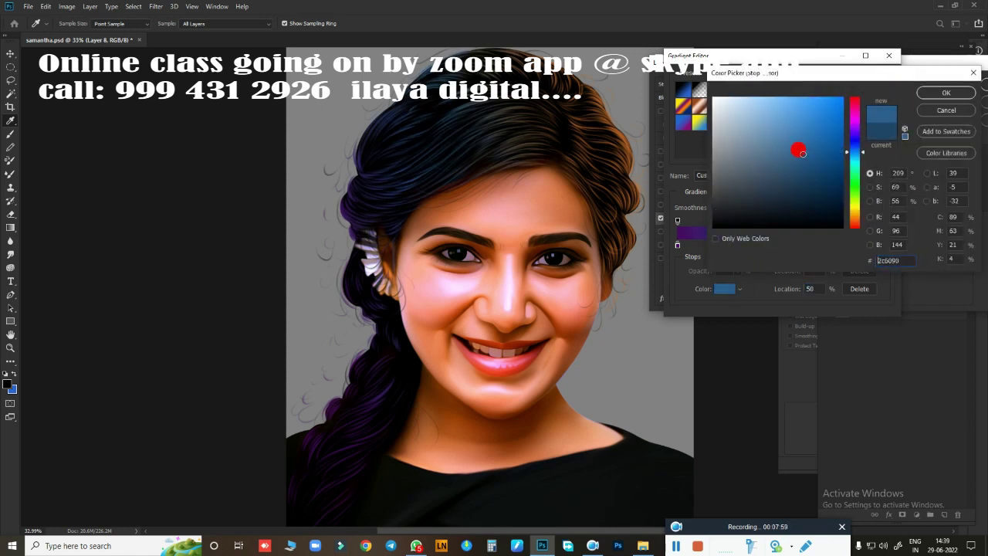
pyautogui.click(920, 94)
pyautogui.click(875, 79)
# Step: Apply the edited Gradient Overlay and bake the effect into Layer 8
pyautogui.press('Return')
pyautogui.click(496, 264)
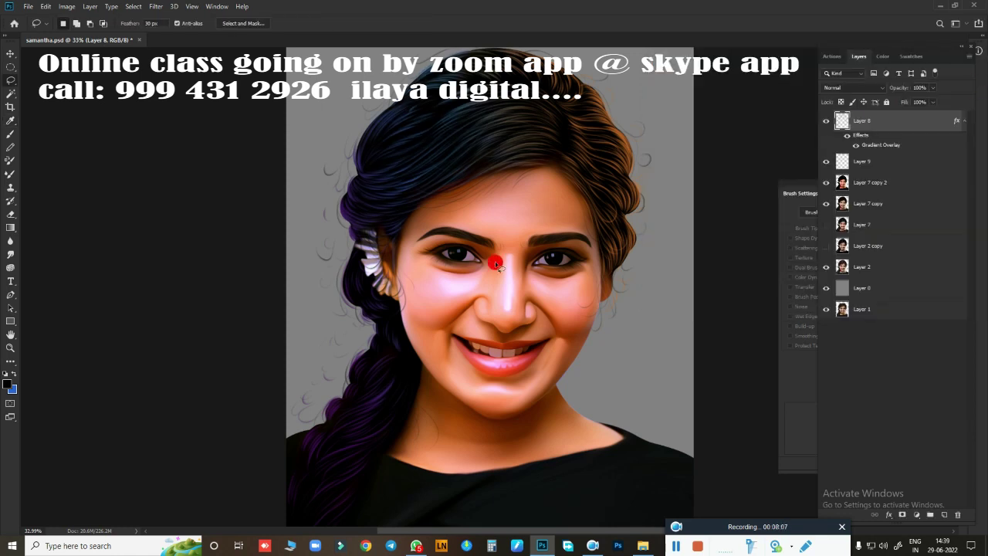
pyautogui.click(872, 162)
pyautogui.hotkey('ctrl', 'z')
pyautogui.hotkey('ctrl', 'z')
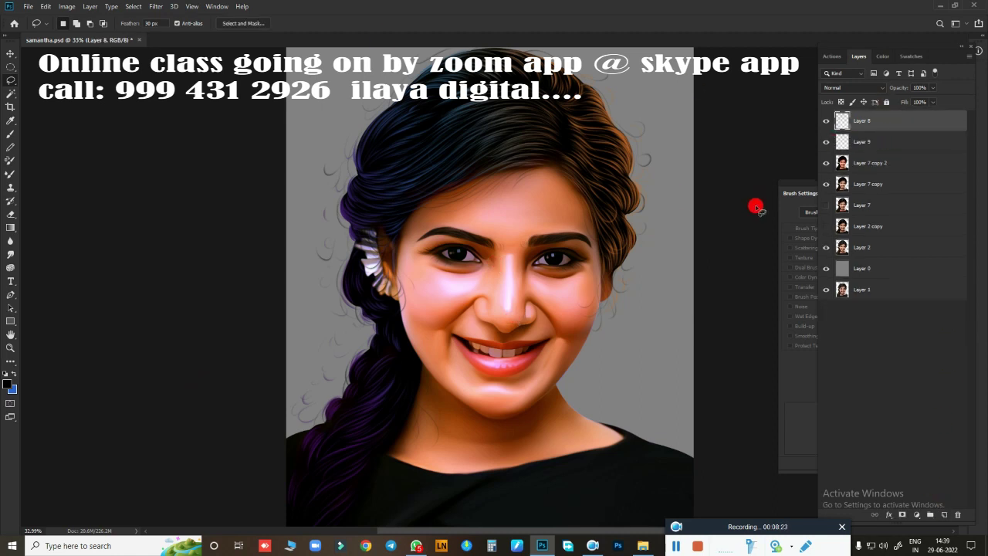
# Step: Add a new Layer 10 with a yellow-green brush colour and the canvas rotated for hair strokes
pyautogui.click(944, 514)
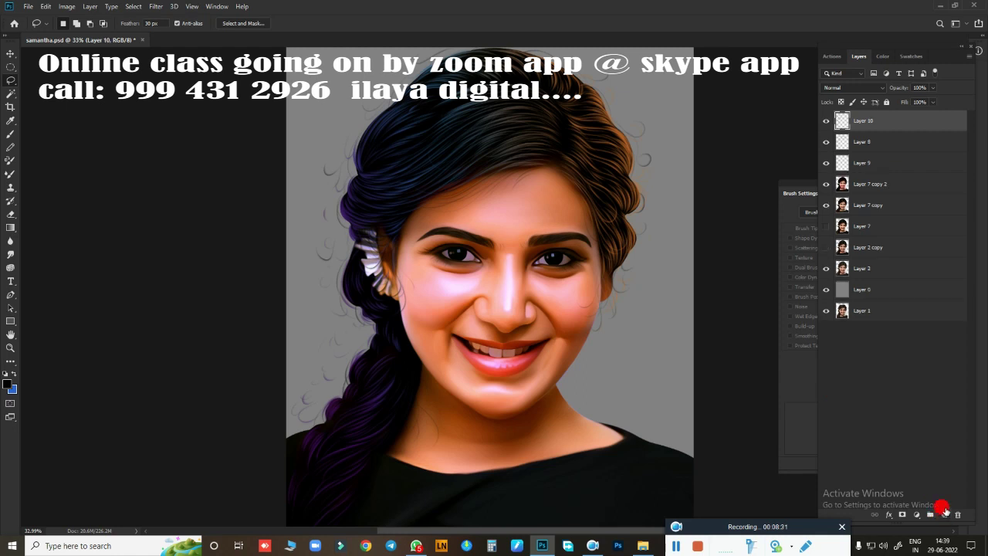
pyautogui.click(6, 381)
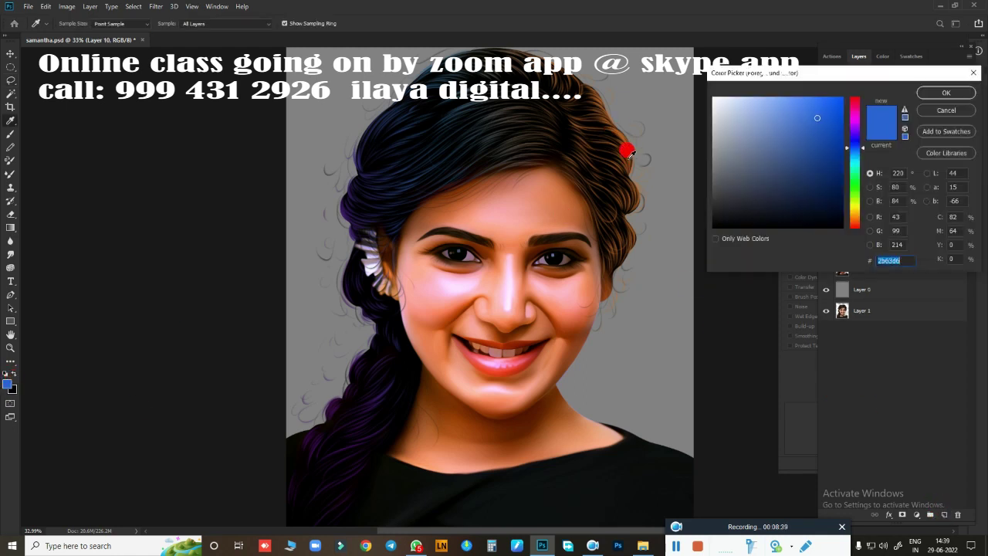
pyautogui.click(854, 209)
pyautogui.press('Return')
pyautogui.press('r')
pyautogui.moveTo(362, 205); pyautogui.dragTo(508, 168)
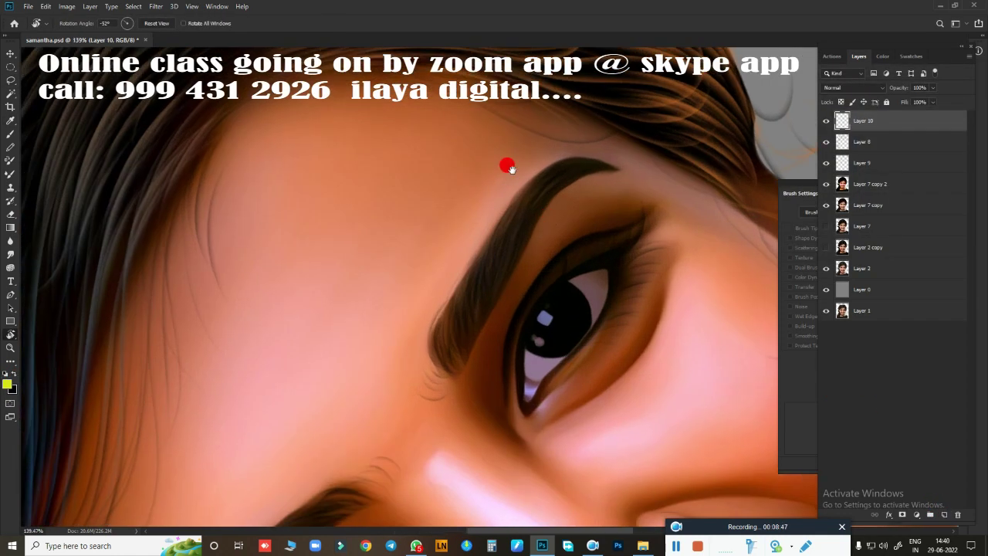
pyautogui.scroll(3, 507, 167)
pyautogui.press('b')
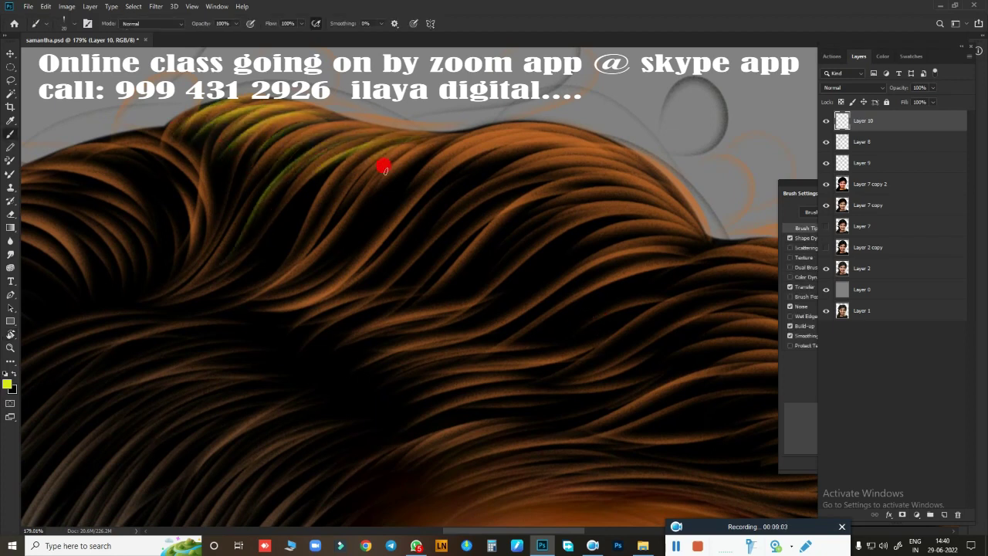
# Step: Paint yellow-green highlight strands along the hair's top and right edge
pyautogui.moveTo(401, 176)
pyautogui.mouseDown()
pyautogui.moveTo(628, 181)
pyautogui.moveTo(409, 198)
pyautogui.mouseUp()
pyautogui.scroll(-2, 409, 198)
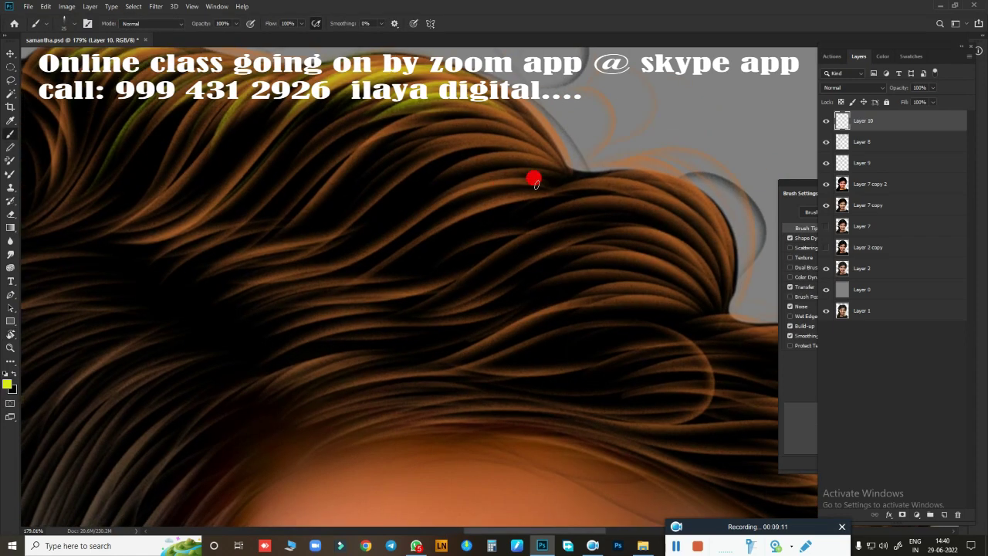
pyautogui.moveTo(533, 177)
pyautogui.mouseDown()
pyautogui.moveTo(523, 139)
pyautogui.moveTo(479, 211)
pyautogui.moveTo(330, 224)
pyautogui.mouseUp()
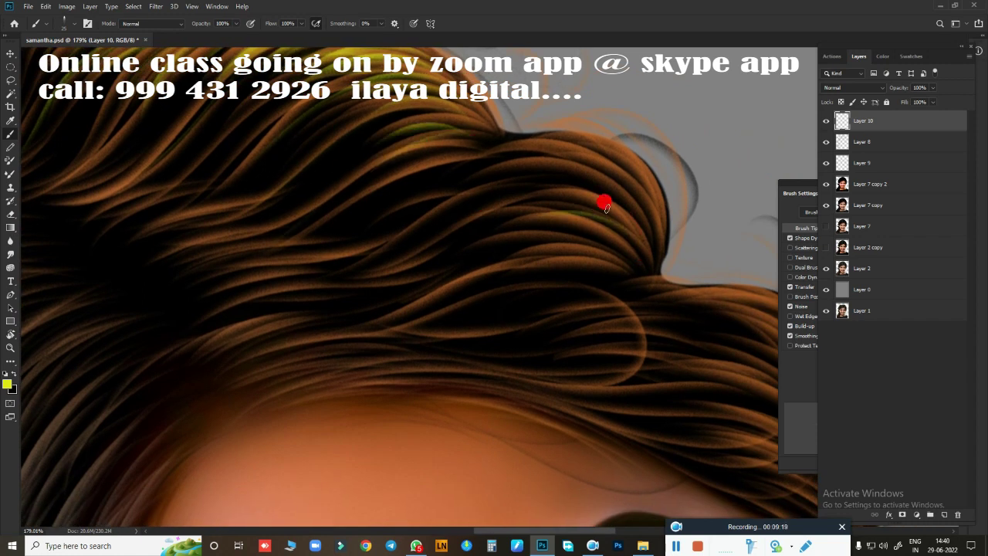
pyautogui.moveTo(605, 205); pyautogui.dragTo(443, 178)
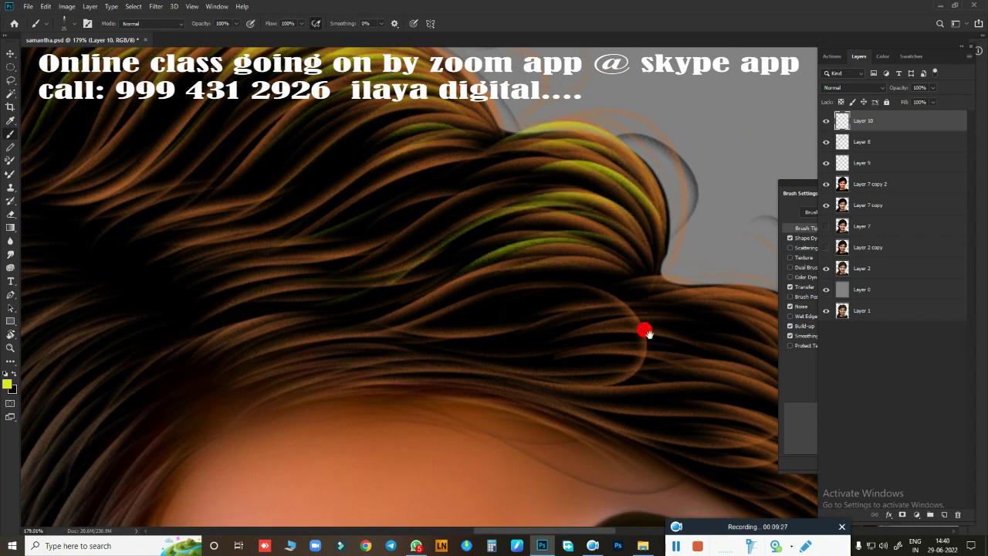
pyautogui.moveTo(643, 331)
pyautogui.mouseDown()
pyautogui.moveTo(514, 283)
pyautogui.moveTo(639, 444)
pyautogui.mouseUp()
pyautogui.moveTo(532, 302)
pyautogui.mouseDown()
pyautogui.moveTo(642, 316)
pyautogui.moveTo(432, 177)
pyautogui.mouseUp()
pyautogui.scroll(-2, 406, 202)
pyautogui.scroll(-2, 535, 350)
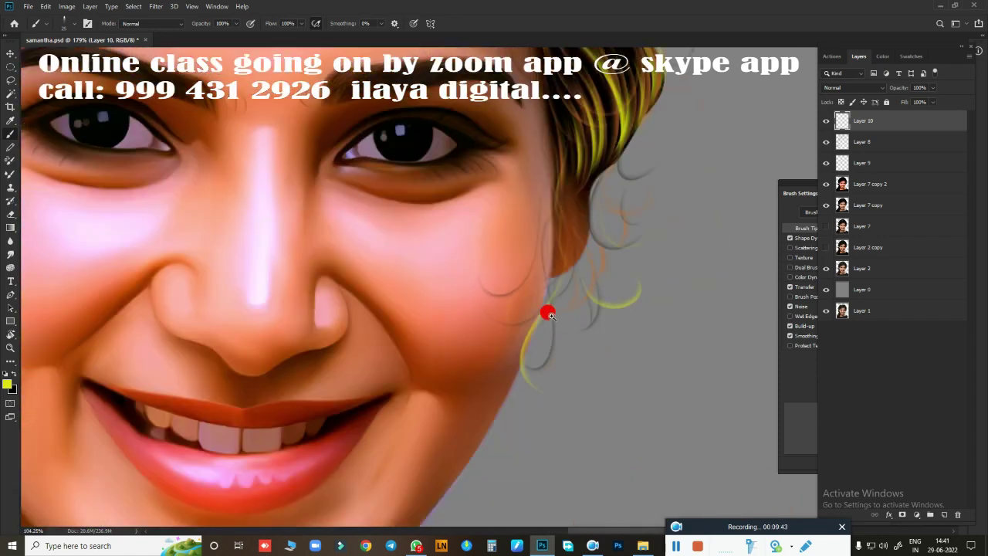
pyautogui.scroll(-2, 547, 311)
pyautogui.scroll(2, 583, 275)
pyautogui.scroll(2, 547, 209)
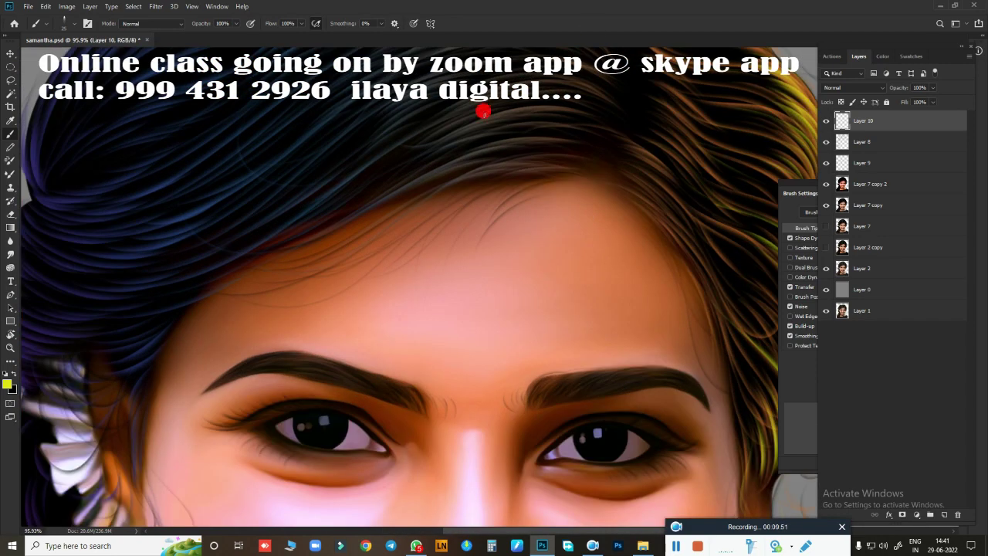
pyautogui.scroll(2, 483, 110)
# Step: Add more yellow-green strands across the hair's top edge and crown
pyautogui.moveTo(223, 208); pyautogui.dragTo(339, 177)
pyautogui.moveTo(262, 186); pyautogui.dragTo(417, 139)
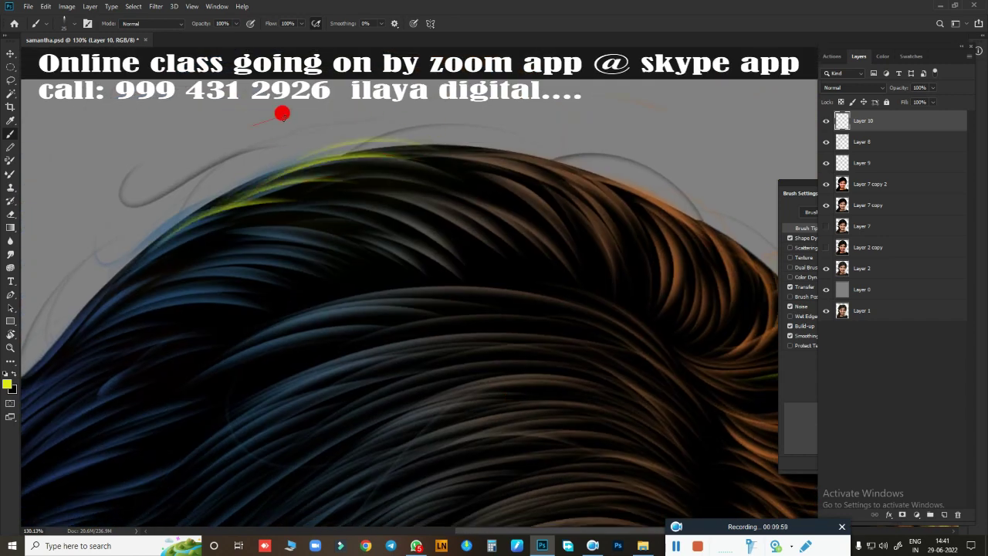
pyautogui.moveTo(432, 220); pyautogui.dragTo(610, 154)
pyautogui.moveTo(587, 216); pyautogui.dragTo(641, 174)
pyautogui.moveTo(388, 212); pyautogui.dragTo(387, 220)
pyautogui.moveTo(413, 216); pyautogui.dragTo(432, 124)
pyautogui.moveTo(455, 232); pyautogui.dragTo(517, 178)
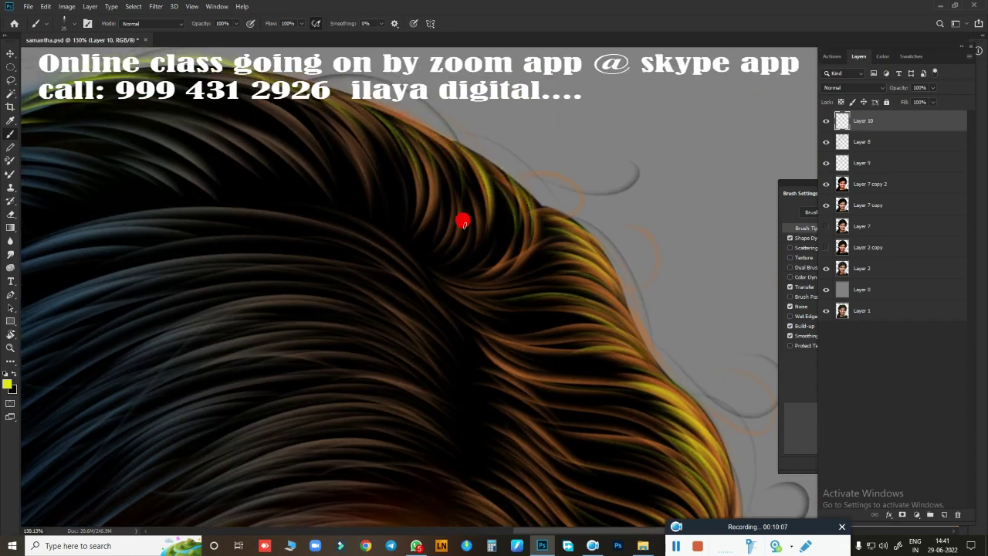
pyautogui.moveTo(423, 98); pyautogui.dragTo(607, 208)
pyautogui.moveTo(666, 267)
pyautogui.mouseDown()
pyautogui.moveTo(488, 226)
pyautogui.moveTo(522, 229)
pyautogui.mouseUp()
pyautogui.moveTo(557, 185)
pyautogui.mouseDown()
pyautogui.moveTo(611, 232)
pyautogui.moveTo(343, 128)
pyautogui.mouseUp()
# Step: Set the brush colour to light lavender and survey the hair, forehead and cheek
pyautogui.click(7, 384)
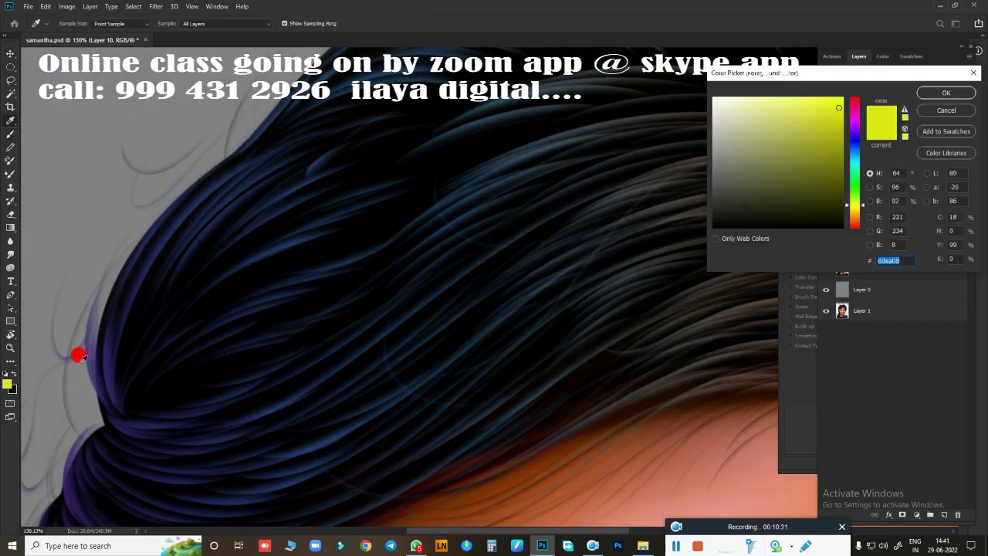
pyautogui.click(735, 99)
pyautogui.click(881, 115)
pyautogui.moveTo(424, 389); pyautogui.dragTo(442, 381)
pyautogui.scroll(3, 442, 381)
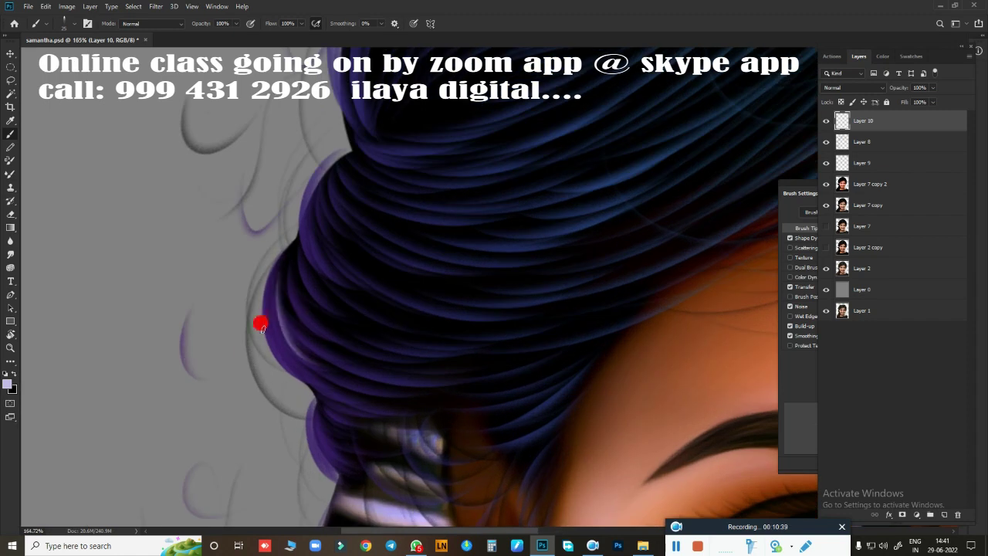
pyautogui.moveTo(320, 463); pyautogui.dragTo(260, 393)
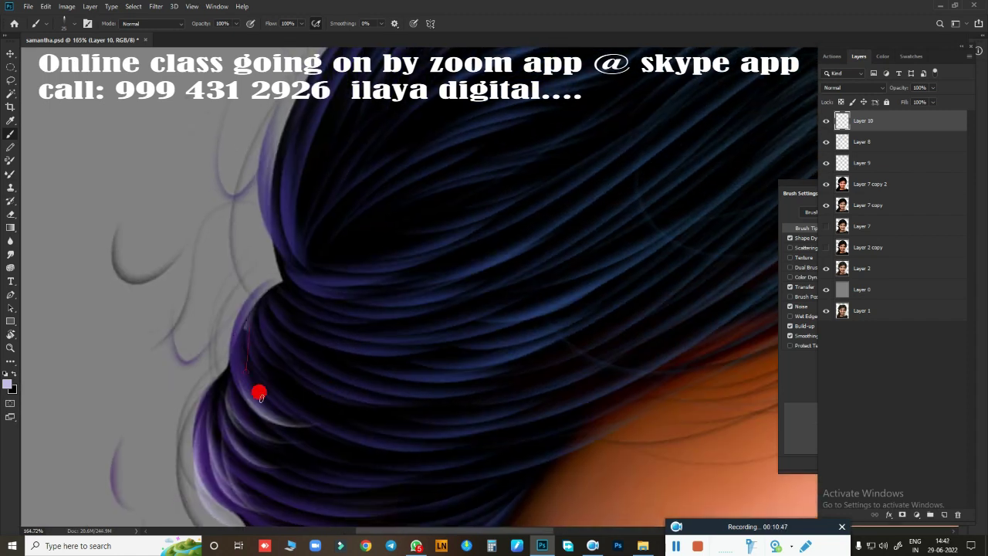
pyautogui.moveTo(459, 339); pyautogui.dragTo(309, 239)
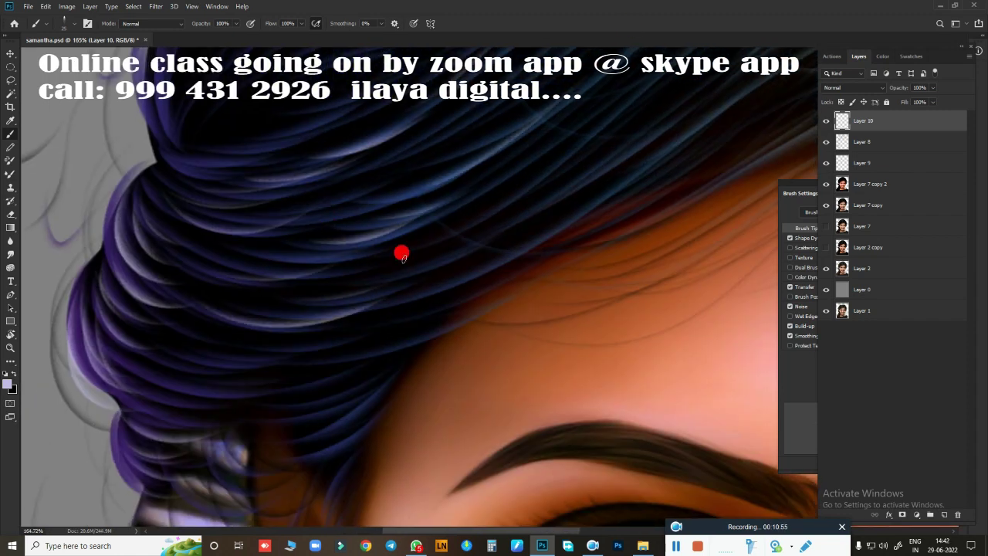
pyautogui.moveTo(387, 362); pyautogui.dragTo(327, 273)
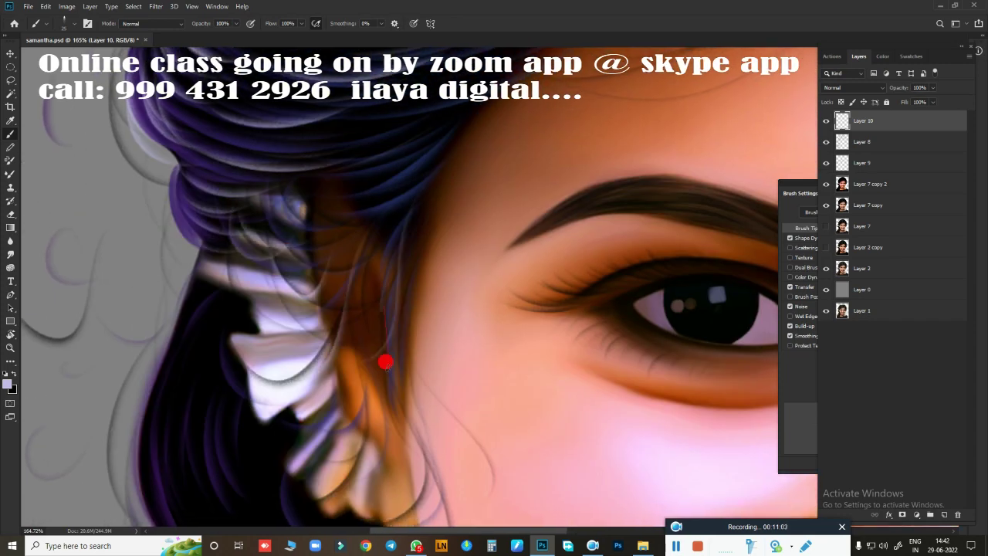
pyautogui.moveTo(385, 360); pyautogui.dragTo(267, 223)
pyautogui.scroll(-3, 410, 386)
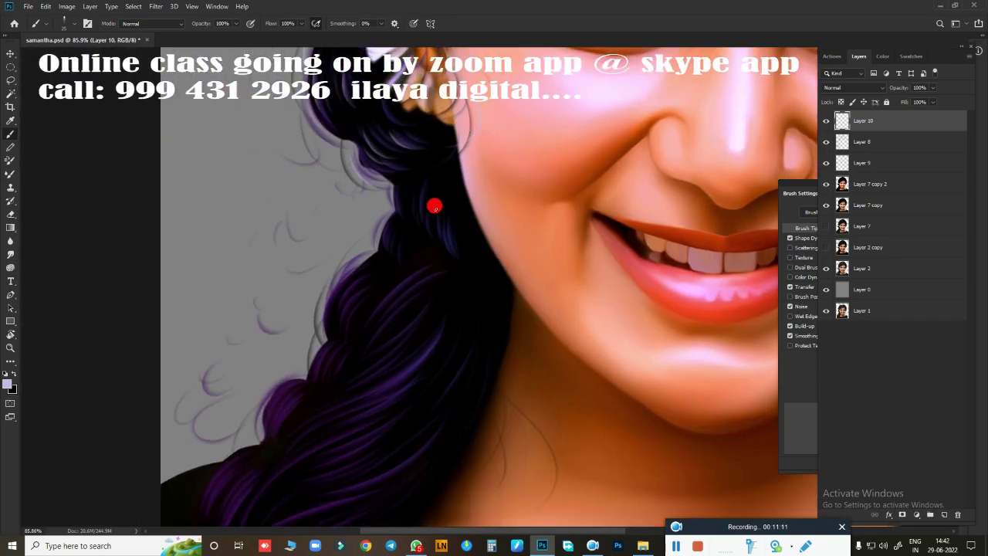
# Step: Rotate the canvas about 43° and paint light blue-white strands along the hair's top edge
pyautogui.press('h')
pyautogui.moveTo(333, 370); pyautogui.dragTo(426, 274)
pyautogui.press('r')
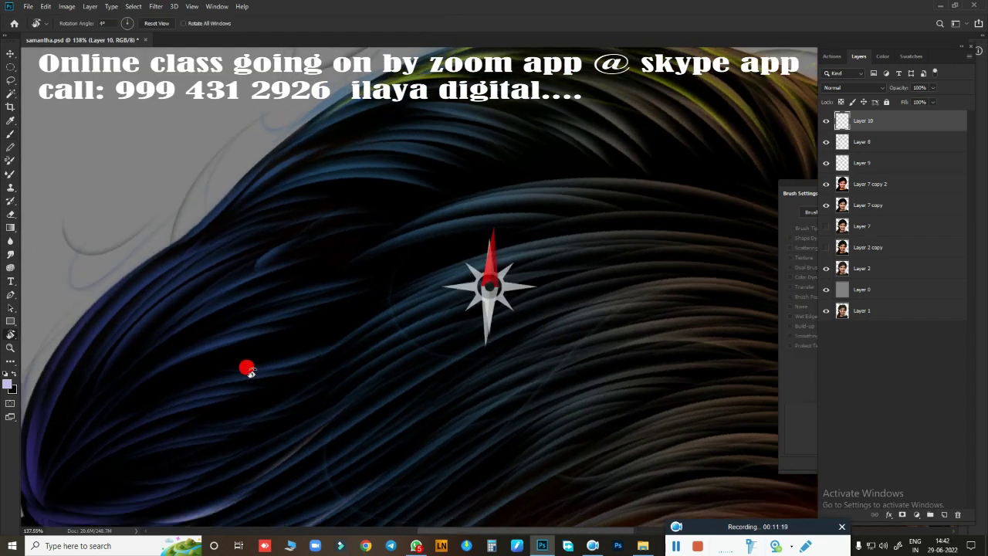
pyautogui.moveTo(440, 424)
pyautogui.mouseDown()
pyautogui.moveTo(395, 283)
pyautogui.moveTo(244, 245)
pyautogui.mouseUp()
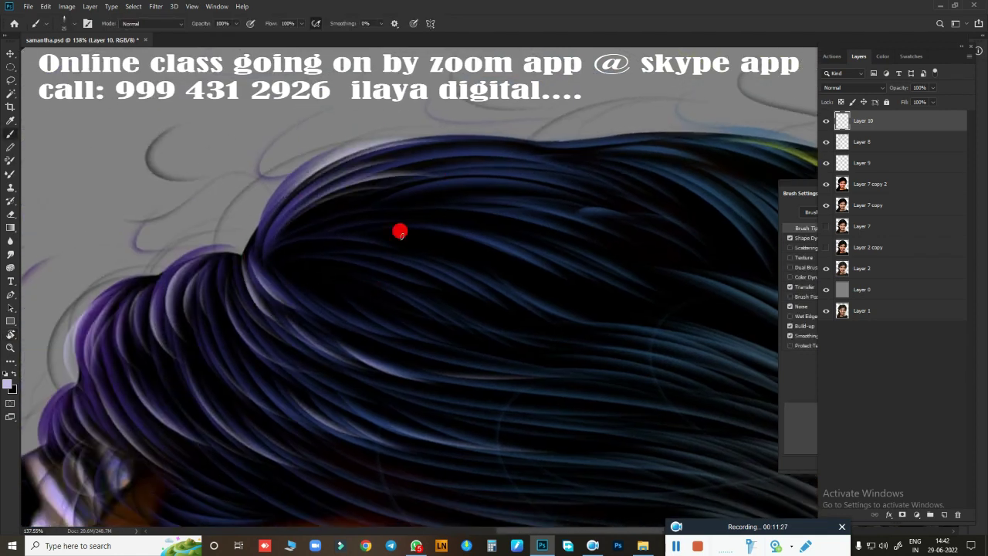
pyautogui.press('b')
pyautogui.moveTo(399, 229)
pyautogui.mouseDown()
pyautogui.moveTo(407, 231)
pyautogui.moveTo(351, 231)
pyautogui.mouseUp()
pyautogui.moveTo(340, 183); pyautogui.dragTo(487, 229)
pyautogui.moveTo(379, 190); pyautogui.dragTo(540, 263)
pyautogui.moveTo(309, 198); pyautogui.dragTo(426, 288)
pyautogui.moveTo(332, 223); pyautogui.dragTo(478, 249)
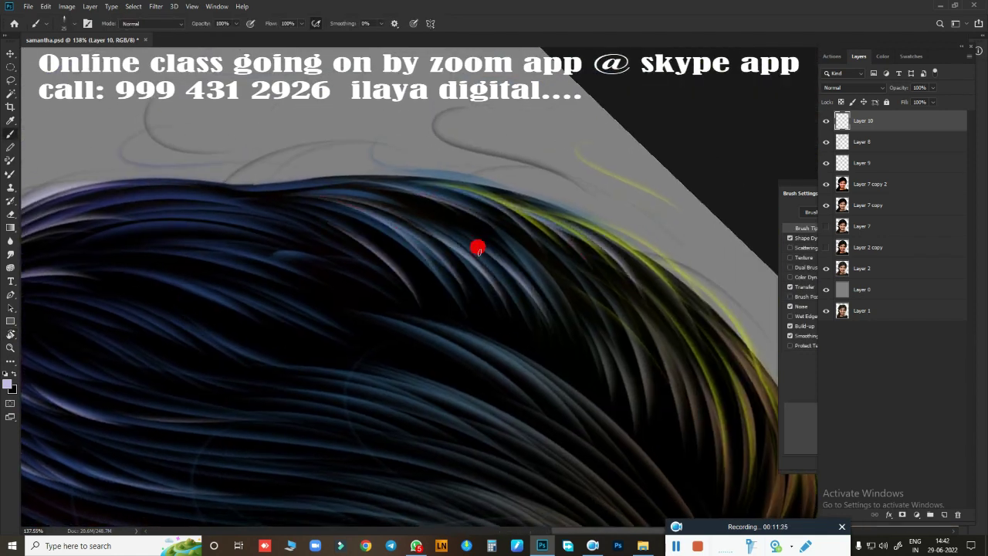
pyautogui.moveTo(431, 177); pyautogui.dragTo(527, 261)
# Step: Erase stray strokes and switch the brush colour to magenta
pyautogui.scroll(-5, 529, 251)
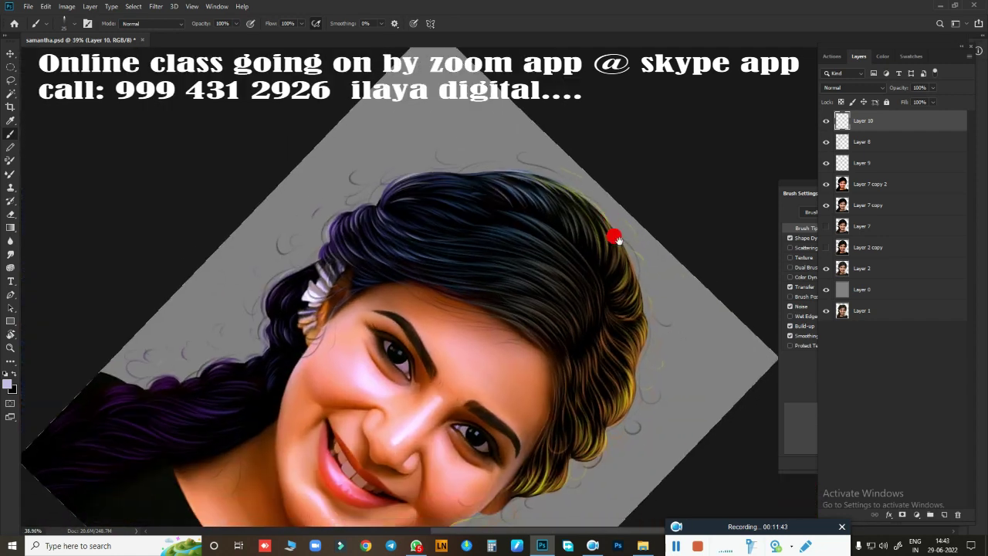
pyautogui.scroll(3, 441, 308)
pyautogui.press('e')
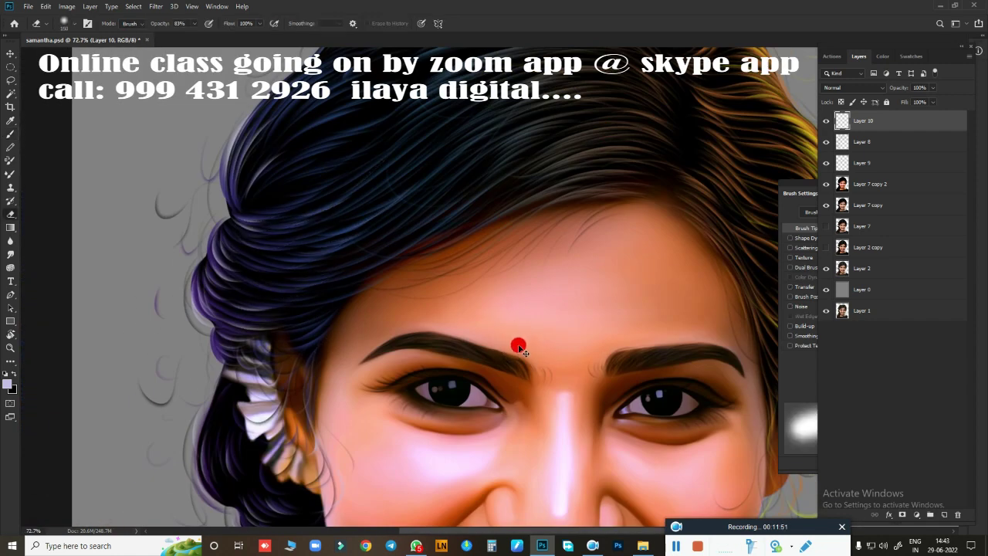
pyautogui.scroll(-3, 551, 293)
pyautogui.scroll(-2, 435, 301)
pyautogui.click(8, 383)
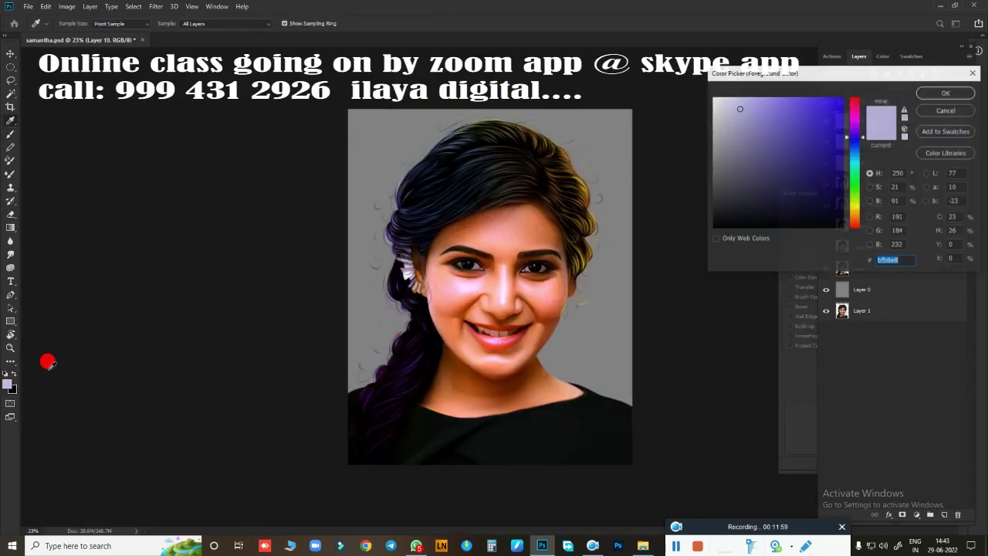
pyautogui.click(855, 119)
pyautogui.click(803, 135)
pyautogui.press('Return')
pyautogui.scroll(5, 453, 185)
pyautogui.press('b')
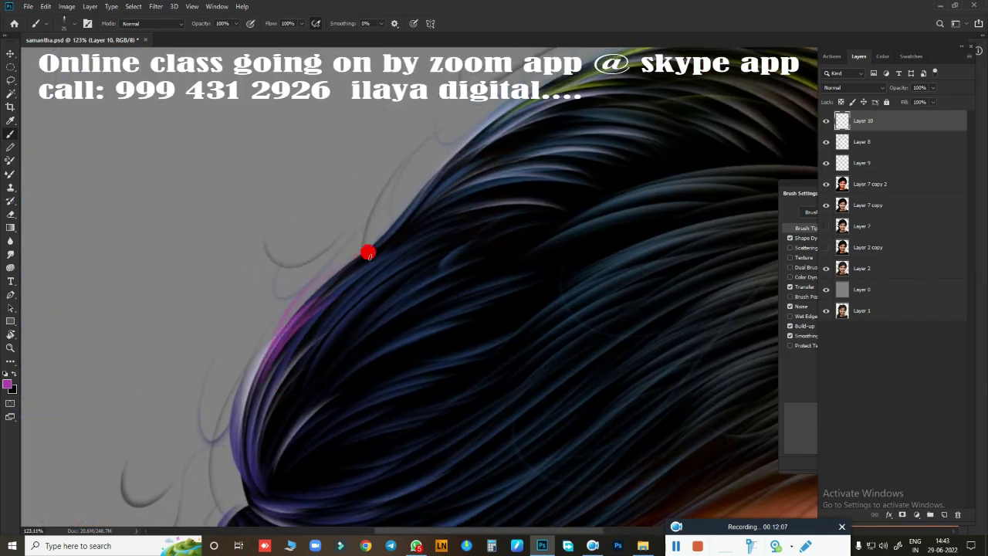
# Step: Bring the forehead into view and set the brush colour to white
pyautogui.moveTo(342, 321); pyautogui.dragTo(320, 176)
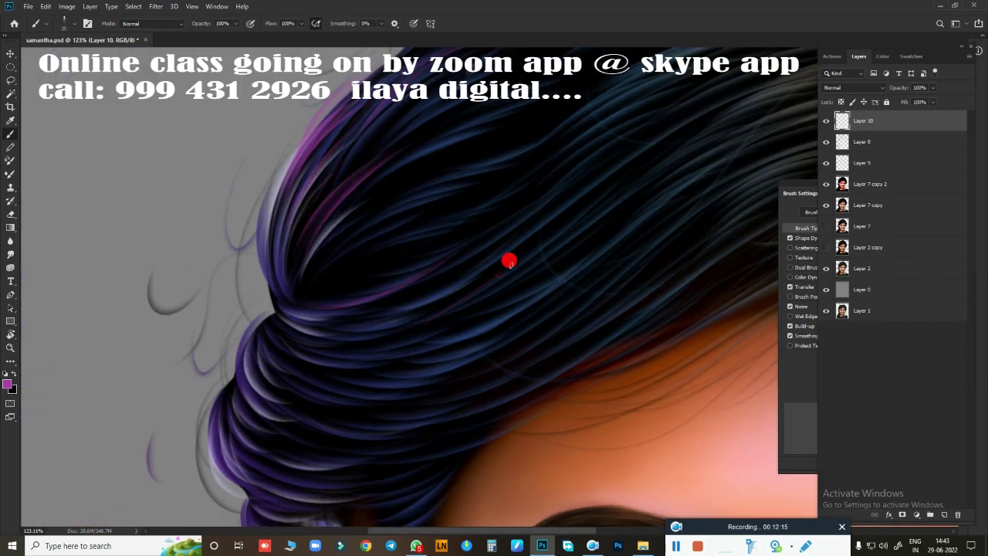
pyautogui.scroll(-4, 245, 493)
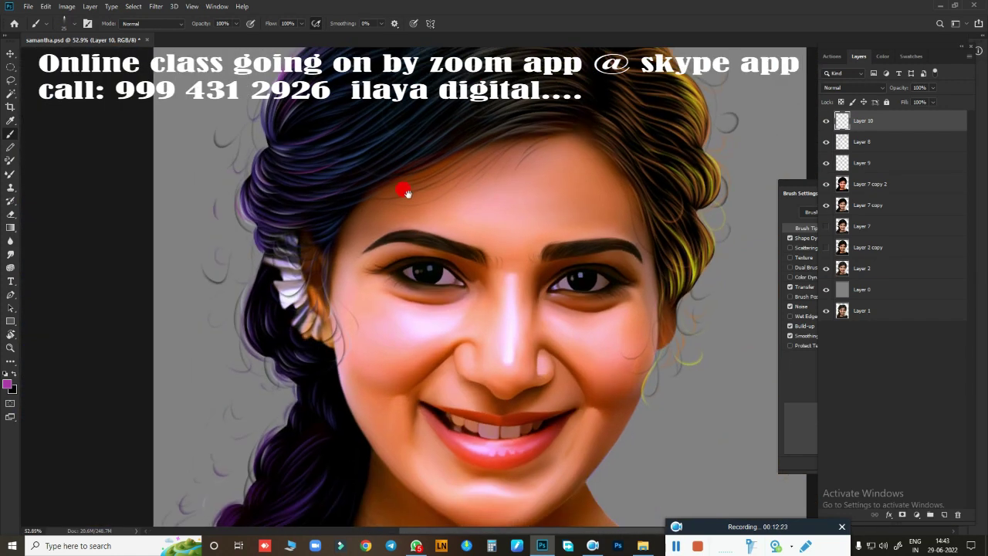
pyautogui.scroll(2, 409, 252)
pyautogui.scroll(2, 391, 256)
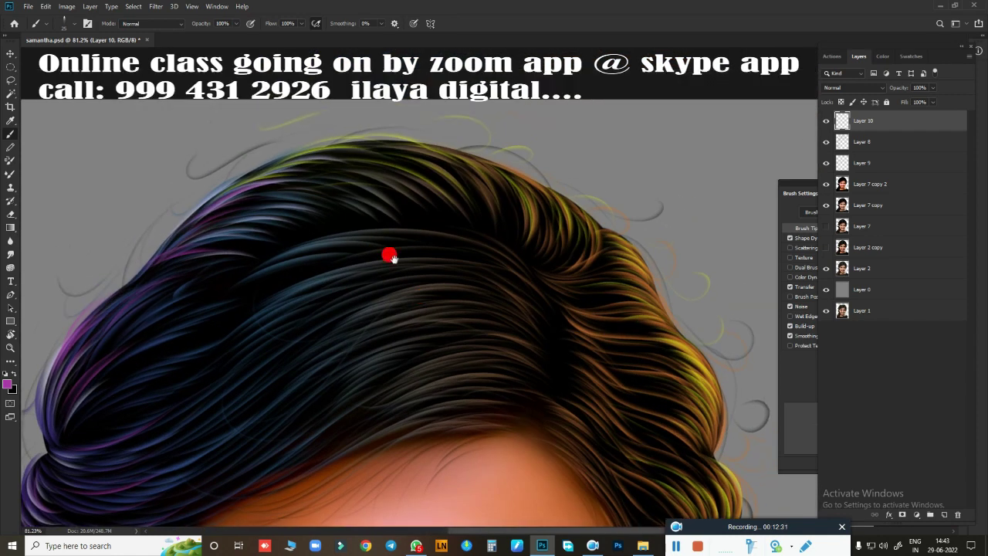
pyautogui.scroll(-2, 624, 179)
pyautogui.click(8, 383)
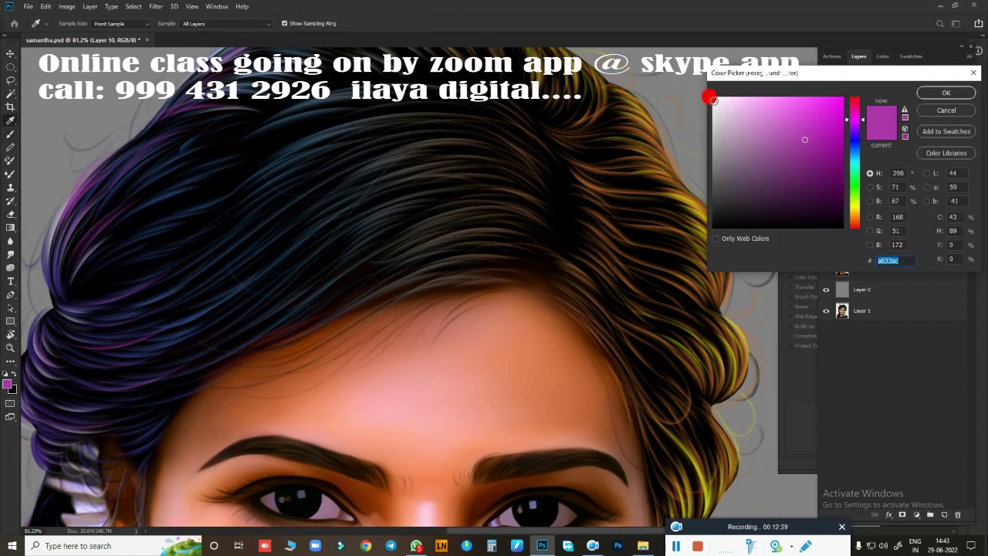
pyautogui.click(711, 97)
pyautogui.press('Return')
# Step: Paint thin white strands on the left side of the hair
pyautogui.scroll(-2, 571, 306)
pyautogui.scroll(5, 578, 323)
pyautogui.scroll(-1, 564, 289)
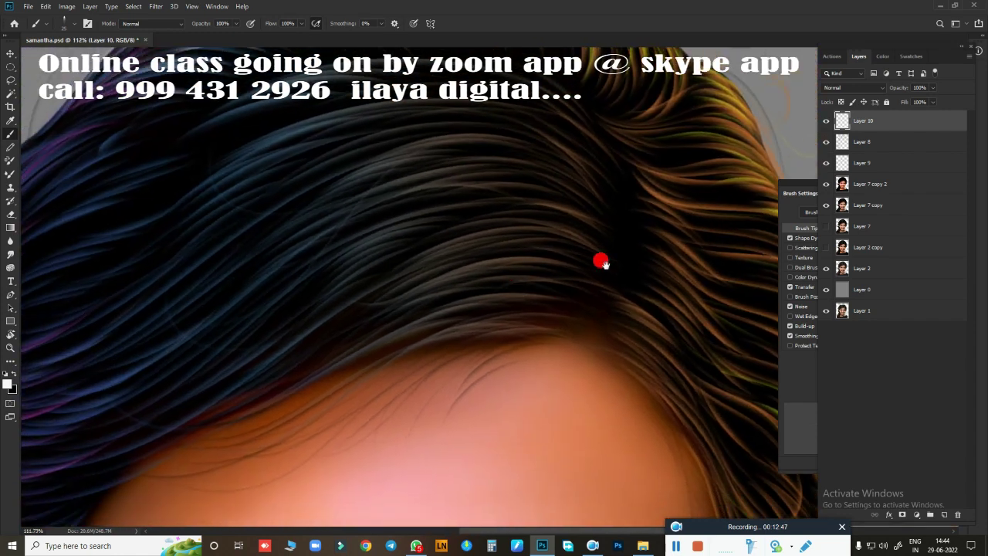
pyautogui.scroll(-1, 600, 260)
pyautogui.scroll(-1, 578, 309)
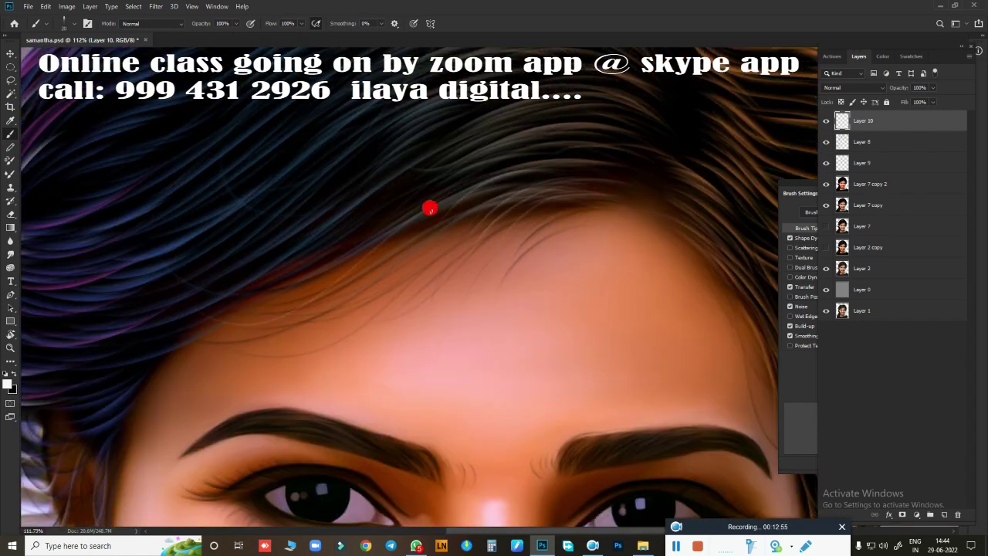
pyautogui.moveTo(295, 242); pyautogui.dragTo(253, 201)
pyautogui.moveTo(357, 278); pyautogui.dragTo(180, 286)
# Step: Pan and zoom across the portrait to review the multicolour hair strands
pyautogui.hscroll(3, 581, 278)
pyautogui.scroll(1, 436, 264)
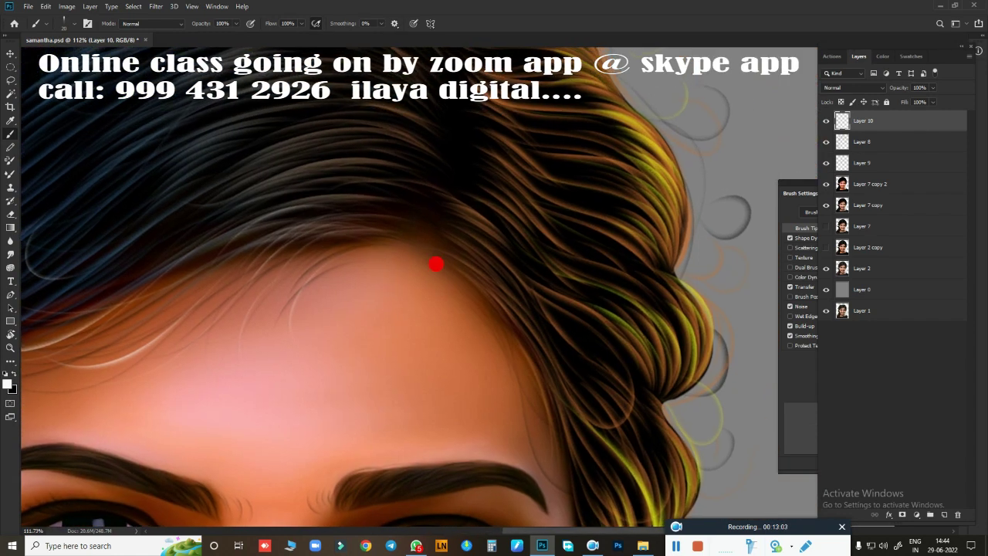
pyautogui.scroll(4, 603, 224)
pyautogui.hscroll(3, 540, 213)
pyautogui.hscroll(-3, 537, 212)
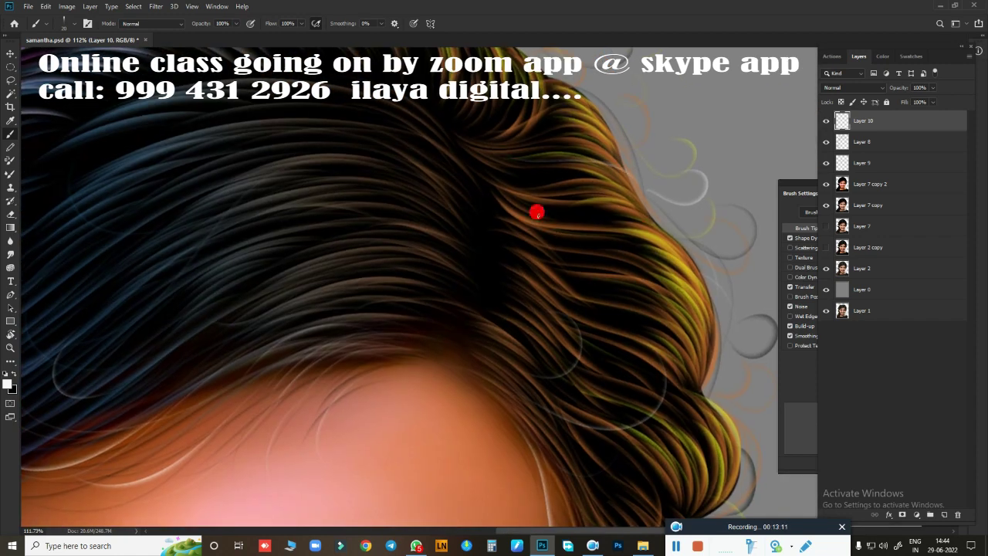
pyautogui.hscroll(-2, 119, 236)
pyautogui.scroll(2, 318, 141)
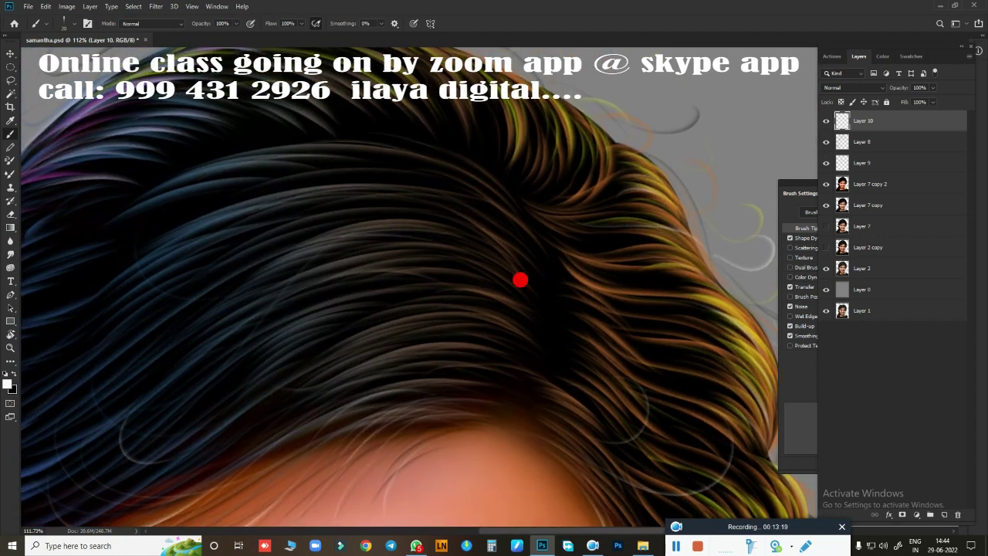
pyautogui.scroll(-3, 305, 194)
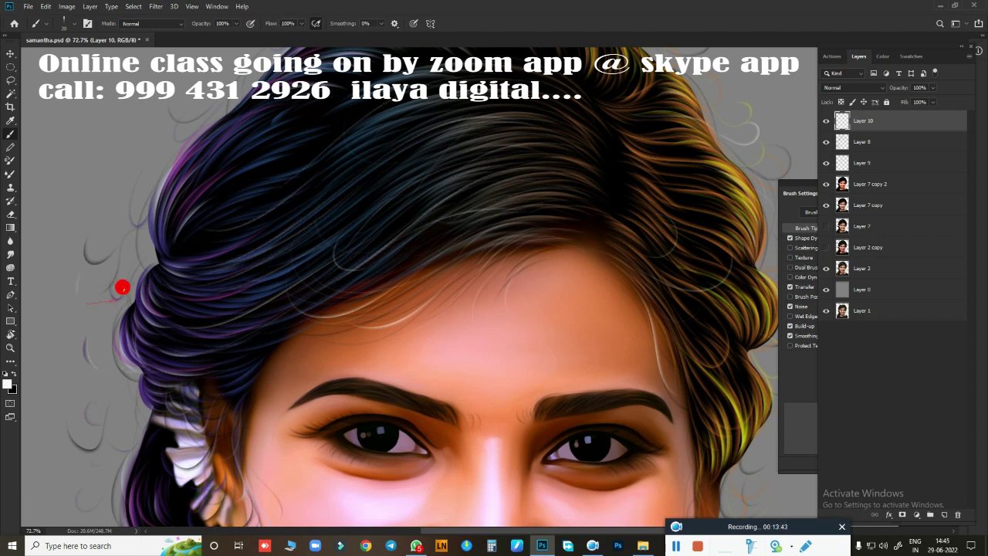
pyautogui.scroll(3, 233, 352)
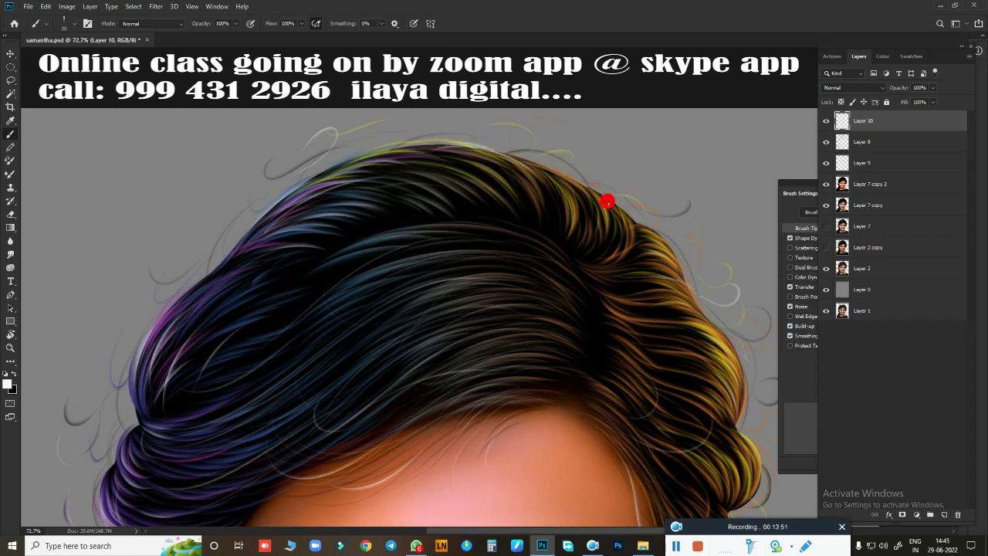
pyautogui.moveTo(633, 253); pyautogui.dragTo(450, 162)
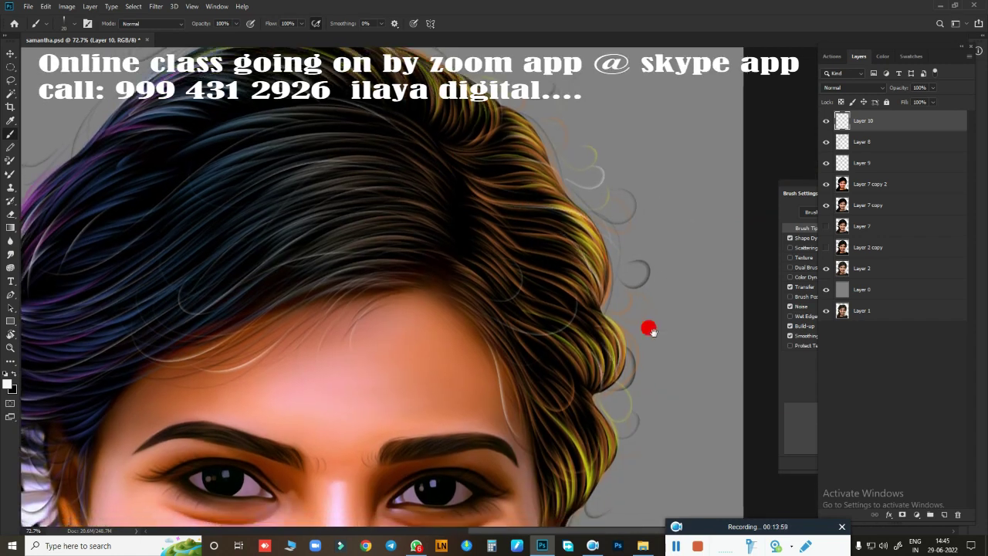
pyautogui.scroll(-3, 646, 329)
pyautogui.scroll(-3, 521, 362)
pyautogui.scroll(2, 328, 290)
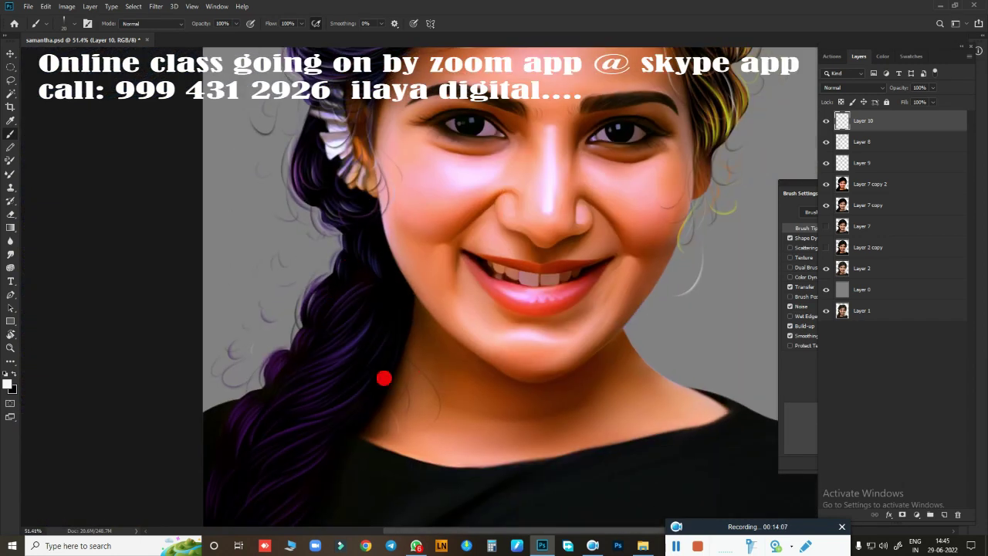
pyautogui.scroll(-3, 383, 378)
pyautogui.scroll(2, 569, 331)
pyautogui.scroll(-2, 672, 261)
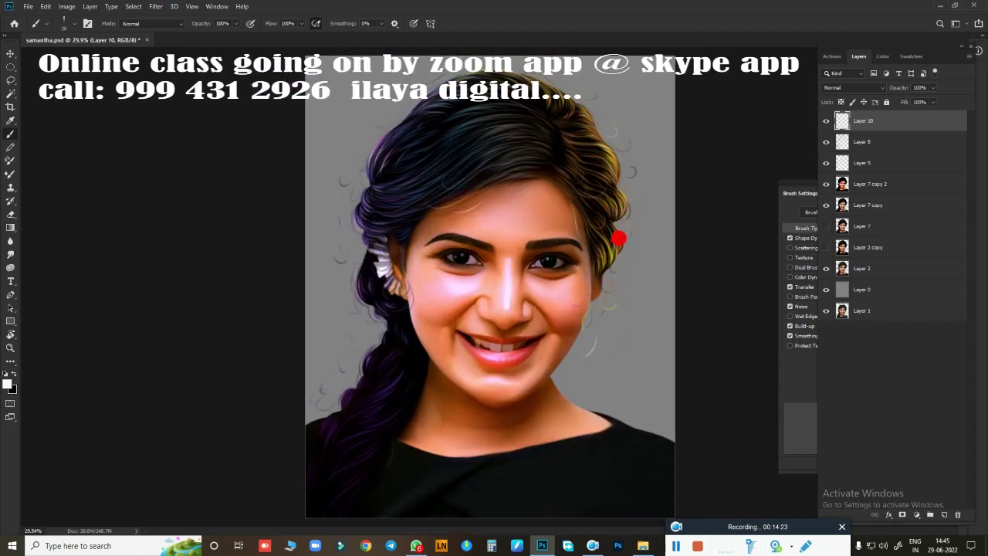
pyautogui.scroll(3, 530, 245)
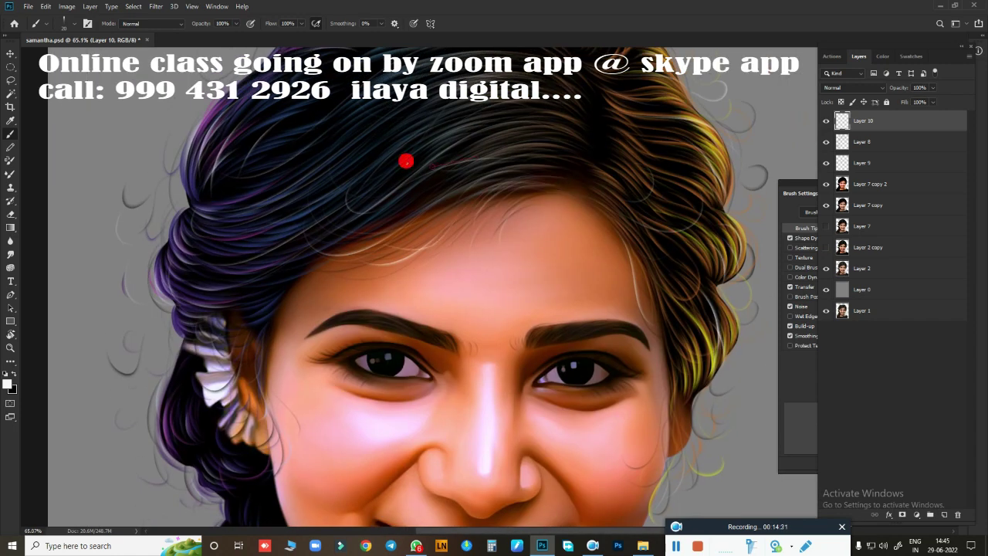
pyautogui.scroll(3, 478, 193)
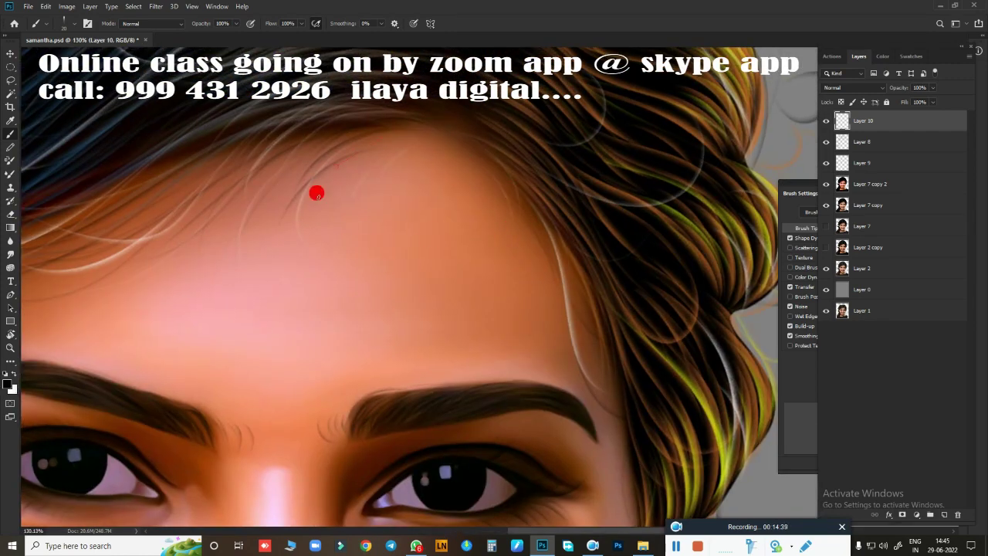
pyautogui.scroll(-3, 632, 275)
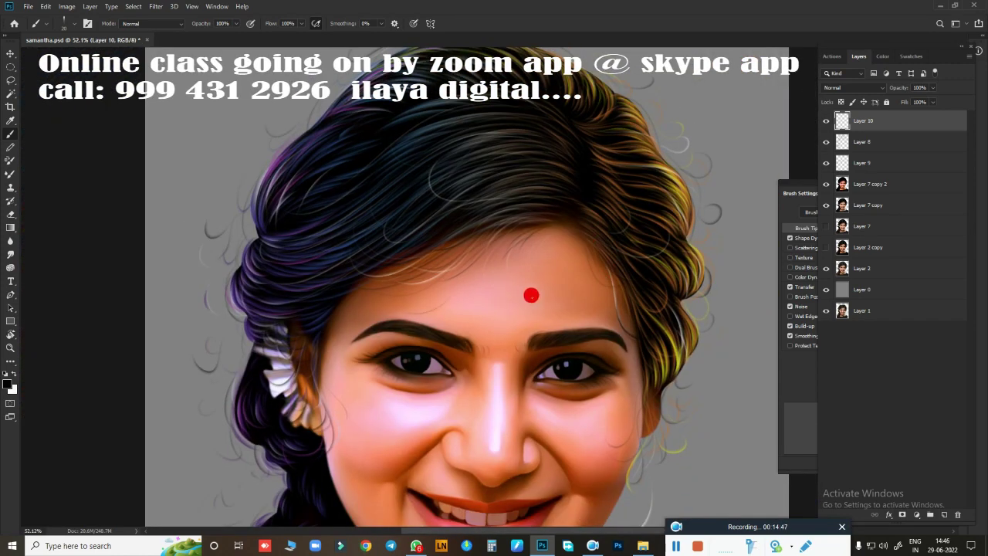
pyautogui.scroll(3, 531, 294)
# Step: On Layer 9, brush fine blue hair strands into both eyebrows
pyautogui.keyDown('ctrl'); pyautogui.click(802, 161); pyautogui.keyUp('ctrl')
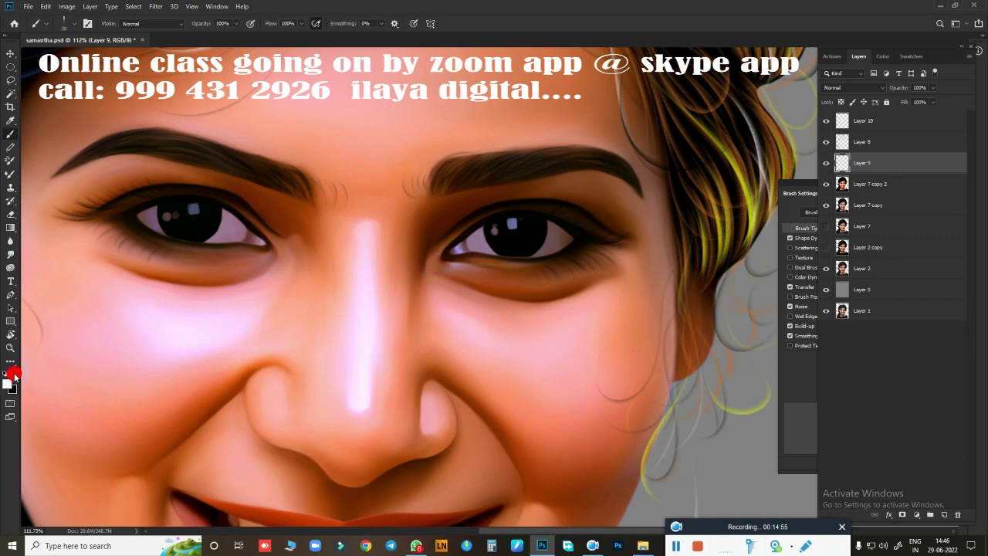
pyautogui.click(11, 378)
pyautogui.click(816, 137)
pyautogui.click(911, 98)
pyautogui.scroll(3, 548, 260)
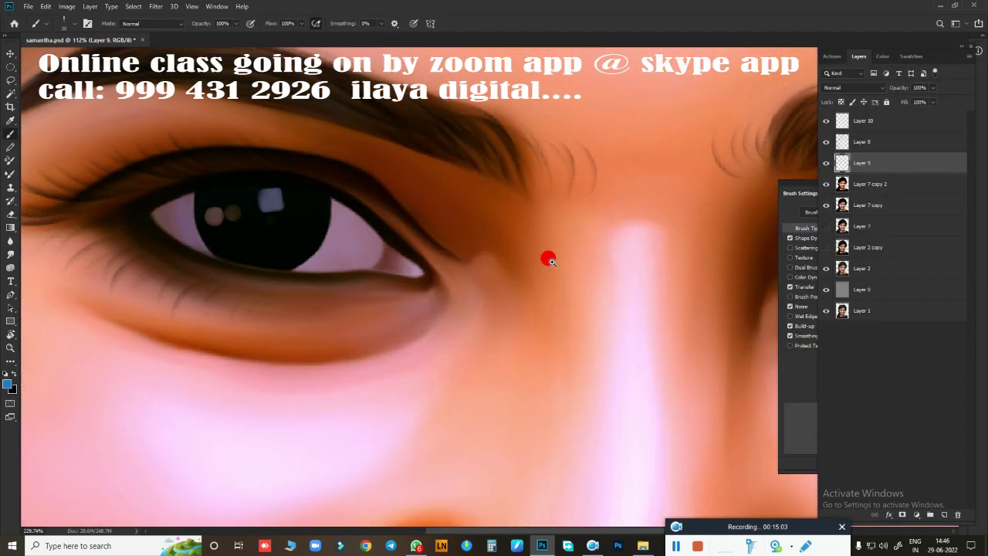
pyautogui.scroll(3, 548, 260)
pyautogui.scroll(-1, 313, 168)
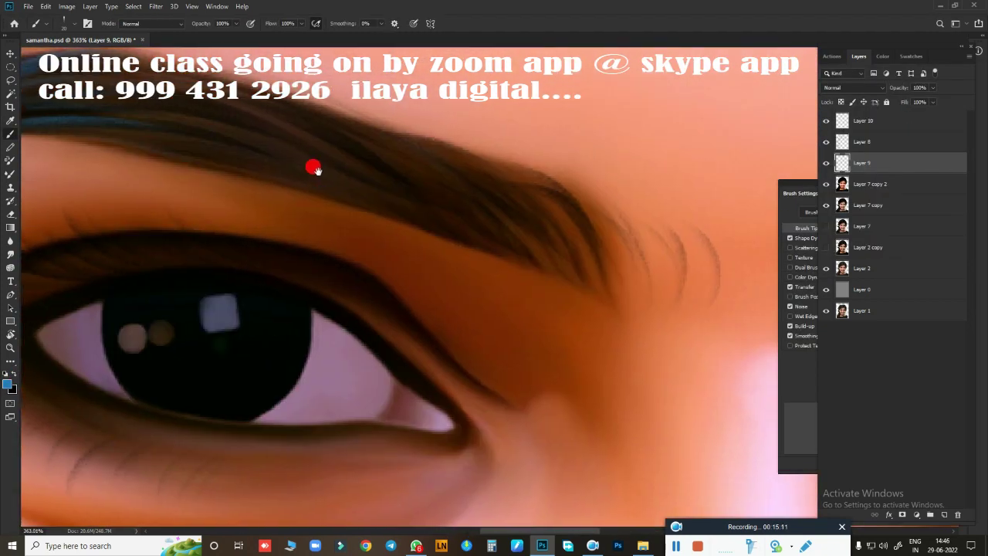
pyautogui.moveTo(700, 310); pyautogui.dragTo(206, 221)
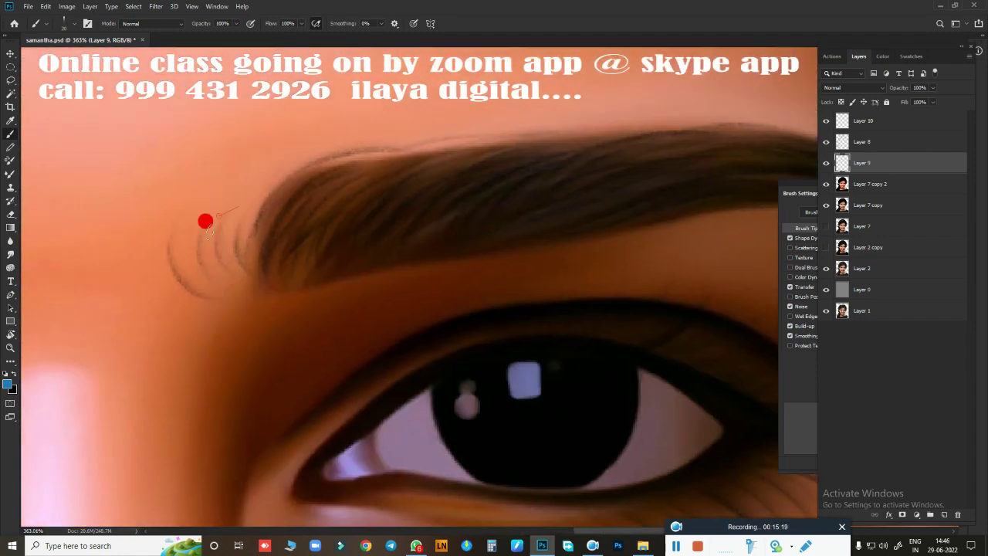
pyautogui.scroll(-2, 644, 204)
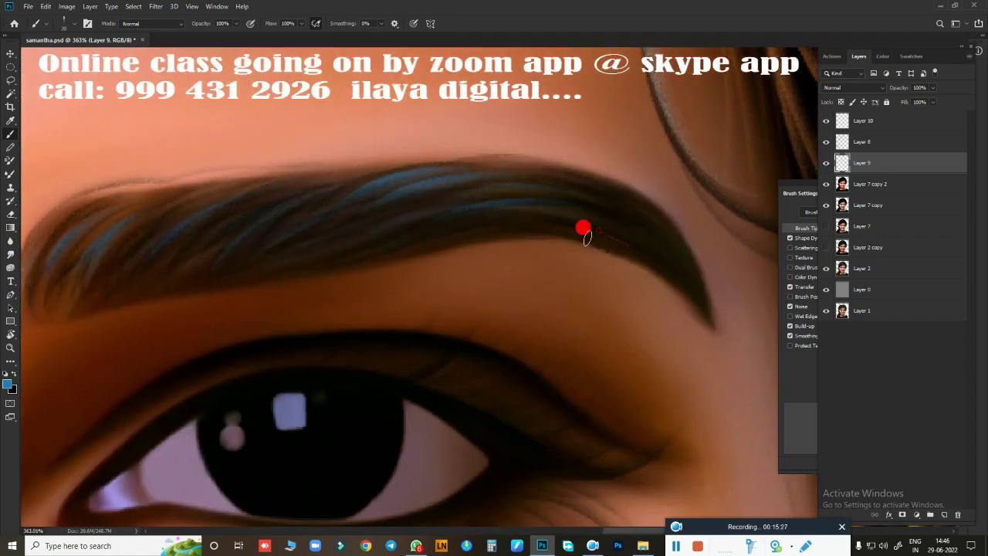
pyautogui.scroll(-3, 585, 227)
# Step: Add yellow-green strands along the eyebrows, including the brow tail
pyautogui.click(8, 383)
pyautogui.click(884, 82)
pyautogui.scroll(5, 585, 227)
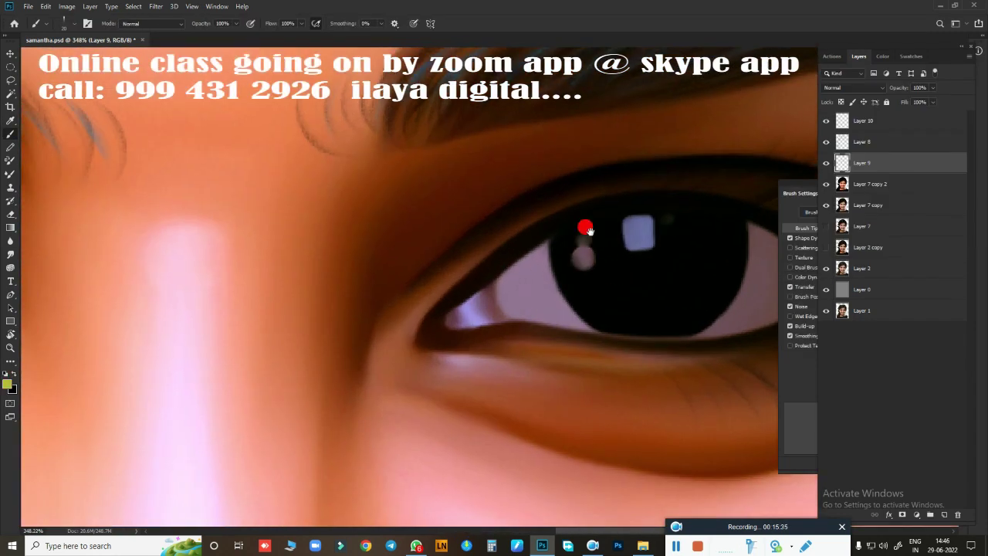
pyautogui.moveTo(489, 240); pyautogui.dragTo(303, 253)
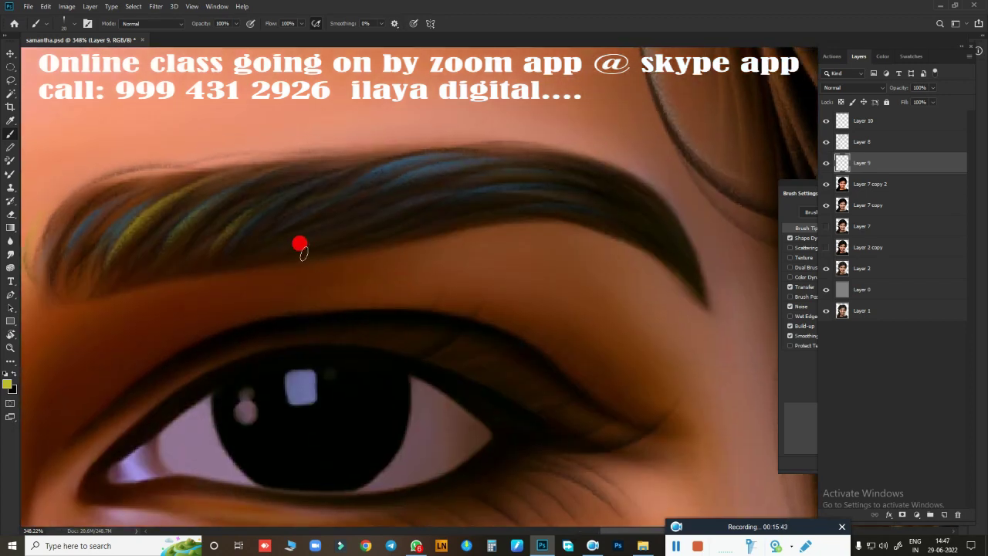
pyautogui.scroll(2, 490, 289)
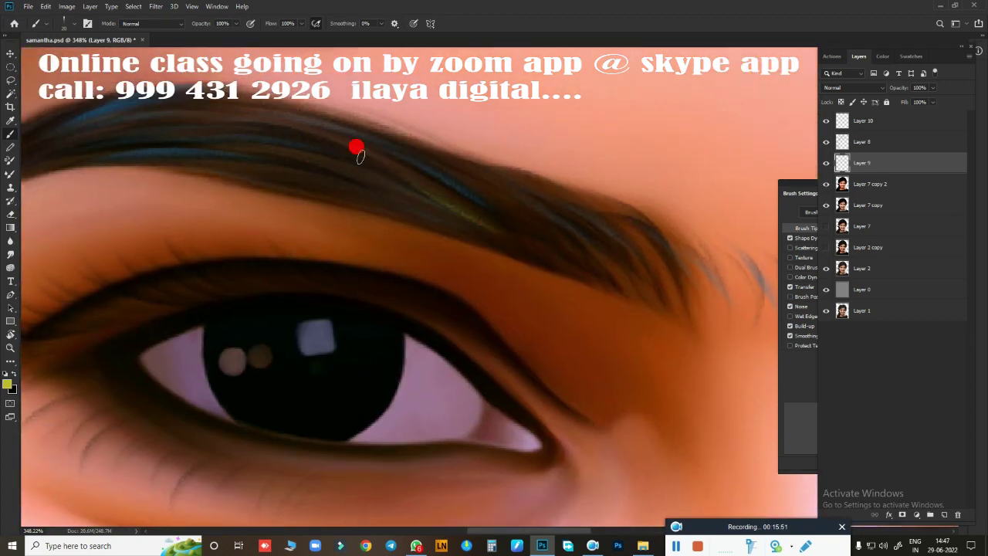
pyautogui.scroll(-2, 364, 215)
pyautogui.moveTo(366, 216); pyautogui.dragTo(555, 243)
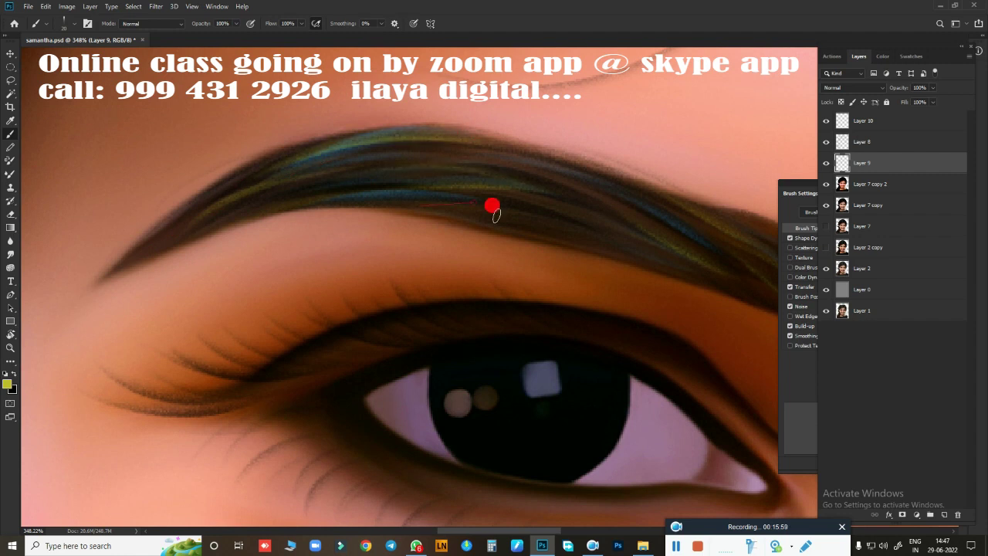
pyautogui.scroll(-5, 623, 310)
pyautogui.scroll(-2, 579, 289)
pyautogui.scroll(1, 541, 293)
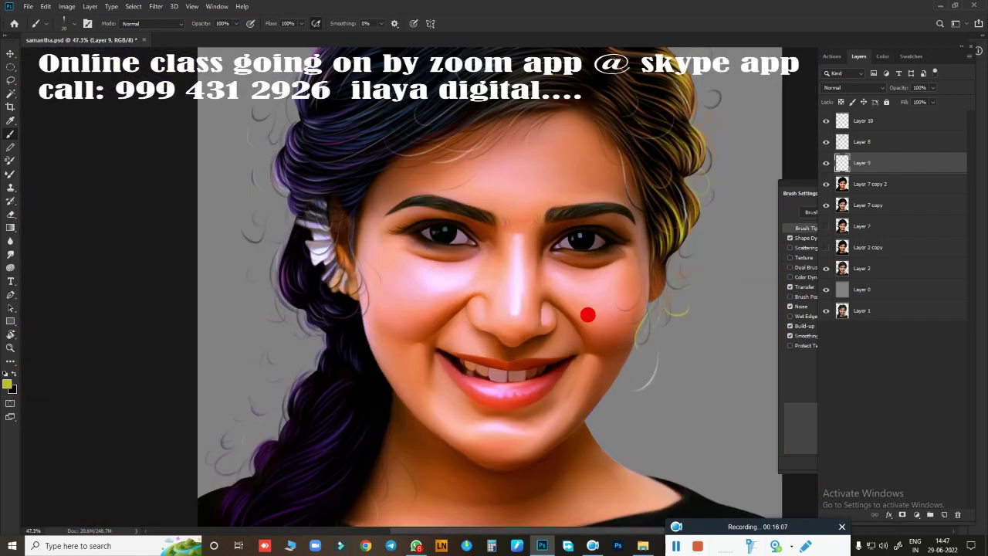
pyautogui.scroll(-2, 586, 314)
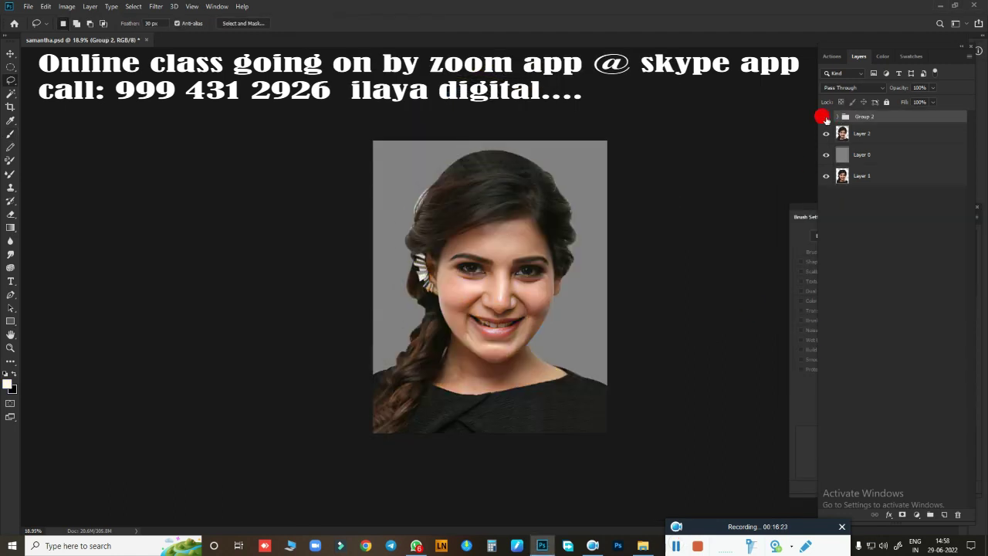
# Step: Open the dark green Digital Painting Background (15) image from the 1150+ Digital Painting Background folder
pyautogui.hotkey('ctrl', '0')
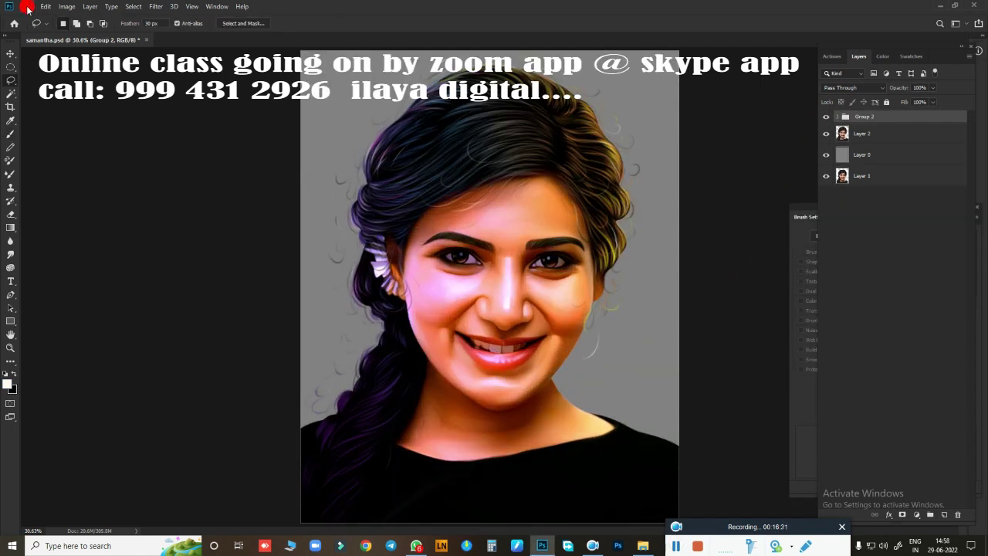
pyautogui.click(28, 6)
pyautogui.click(46, 37)
pyautogui.click(61, 224)
pyautogui.doubleClick(110, 93)
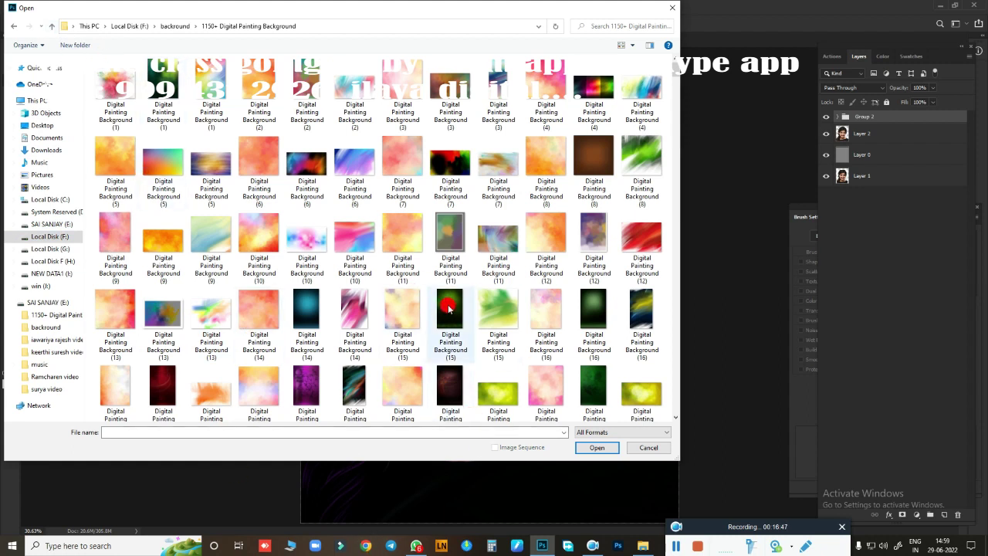
pyautogui.click(448, 309)
pyautogui.click(597, 448)
# Step: Drag the green background into samantha.psd, stretch it over the canvas, and move it below the portrait
pyautogui.moveTo(413, 197)
pyautogui.mouseDown()
pyautogui.moveTo(100, 44)
pyautogui.moveTo(379, 180)
pyautogui.mouseUp()
pyautogui.hotkey('ctrl', '-')
pyautogui.hotkey('ctrl', 't')
pyautogui.moveTo(463, 298)
pyautogui.mouseDown()
pyautogui.moveTo(565, 495)
pyautogui.moveTo(650, 486)
pyautogui.mouseUp()
pyautogui.press('Return')
pyautogui.hotkey('ctrl', '[')
pyautogui.hotkey('ctrl', '[')
# Step: Merge Layer 0 into the Layer 13 background and shift its hue to olive green
pyautogui.hotkey('shift', 'alt', '[')
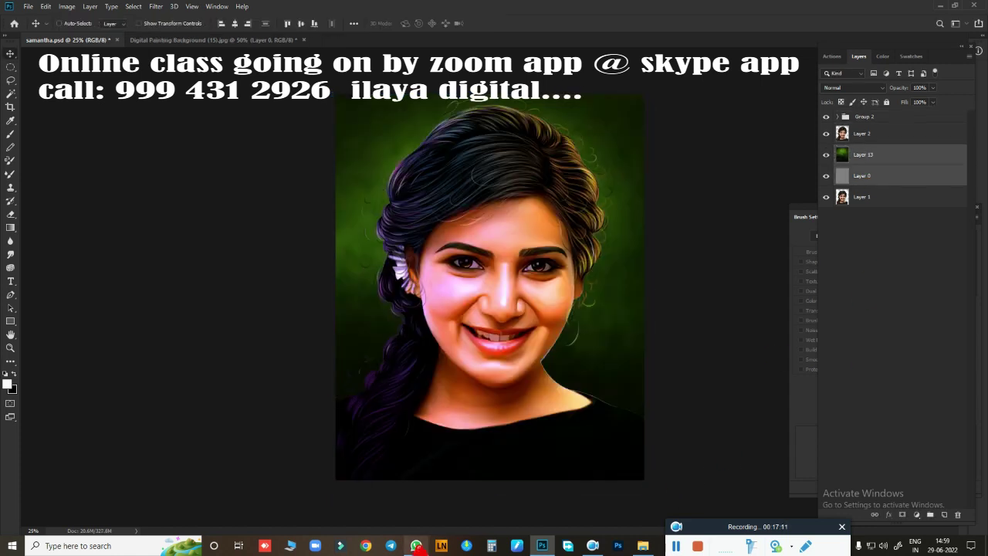
pyautogui.hotkey('ctrl', 'e')
pyautogui.hotkey('ctrl', 'u')
pyautogui.moveTo(769, 148)
pyautogui.mouseDown()
pyautogui.moveTo(733, 147)
pyautogui.moveTo(782, 171)
pyautogui.moveTo(756, 182)
pyautogui.mouseUp()
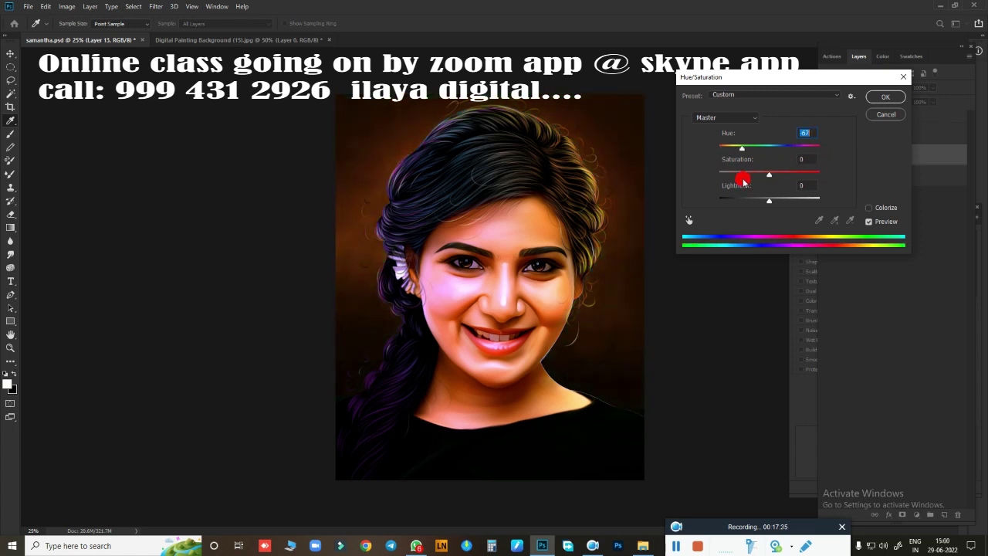
pyautogui.press('Return')
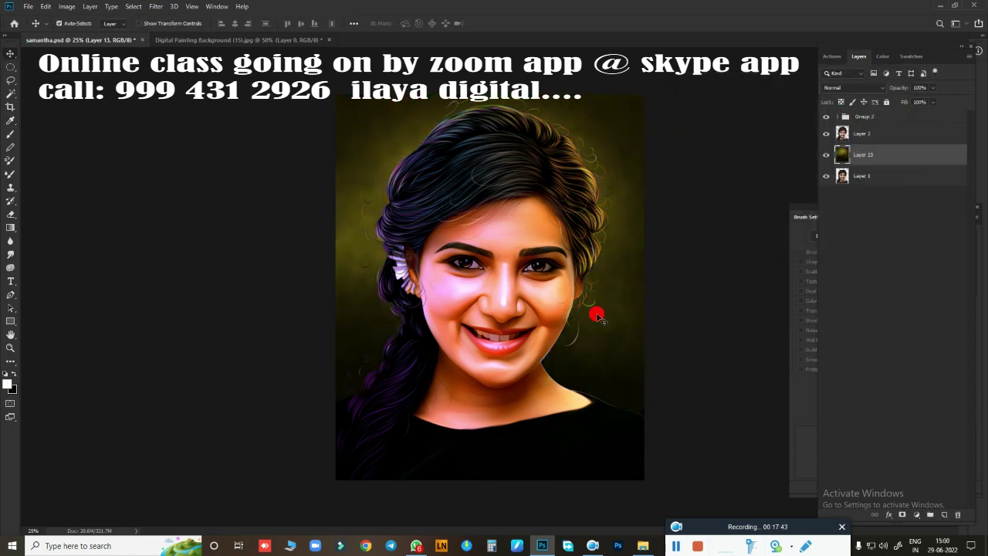
# Step: Put a copy of the background on top and erase it over the face, neck and hair
pyautogui.hotkey('ctrl', 'j')
pyautogui.hotkey('ctrl', 'shift', ']')
pyautogui.press('e')
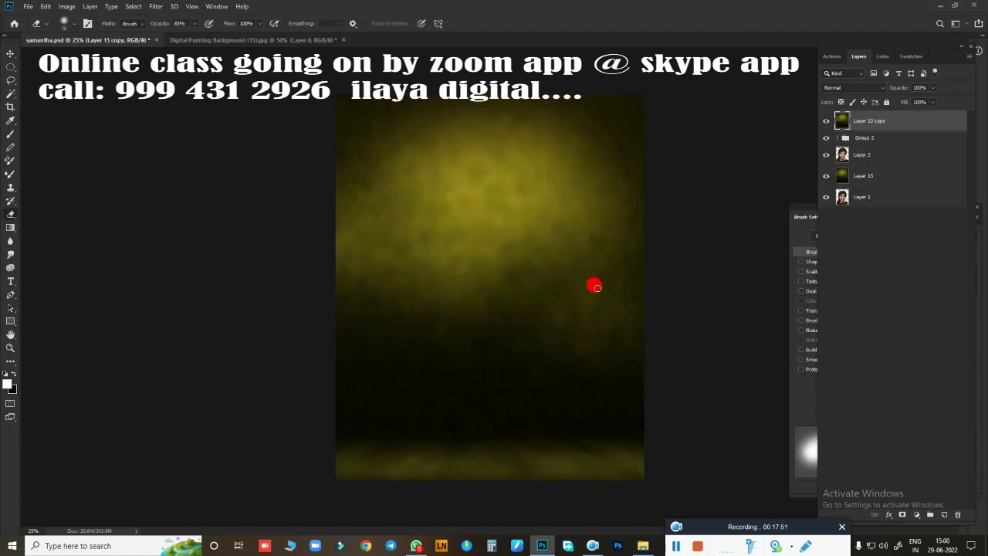
pyautogui.moveTo(514, 145)
pyautogui.mouseDown()
pyautogui.moveTo(470, 217)
pyautogui.moveTo(487, 386)
pyautogui.moveTo(410, 347)
pyautogui.moveTo(406, 49)
pyautogui.mouseUp()
pyautogui.moveTo(558, 200); pyautogui.dragTo(511, 342)
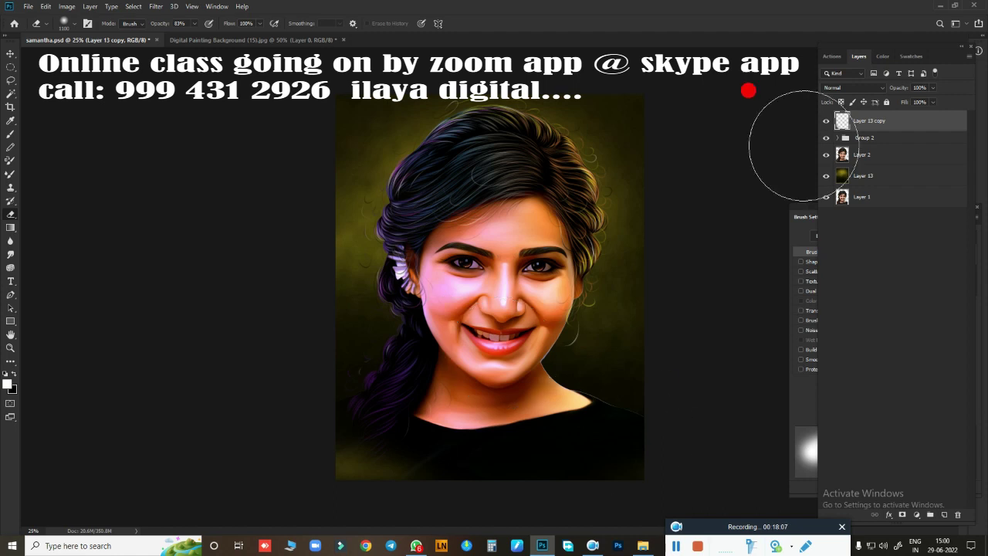
# Step: Stamp a white signature-logo watermark at the lower right on a new layer, at 100% opacity and flow
pyautogui.press('b')
pyautogui.rightClick(490, 315)
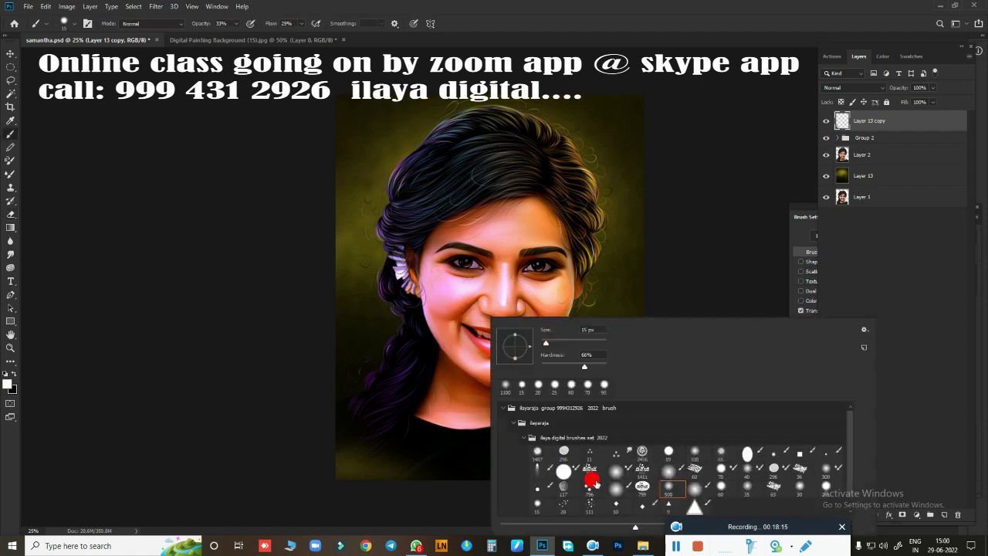
pyautogui.doubleClick(591, 474)
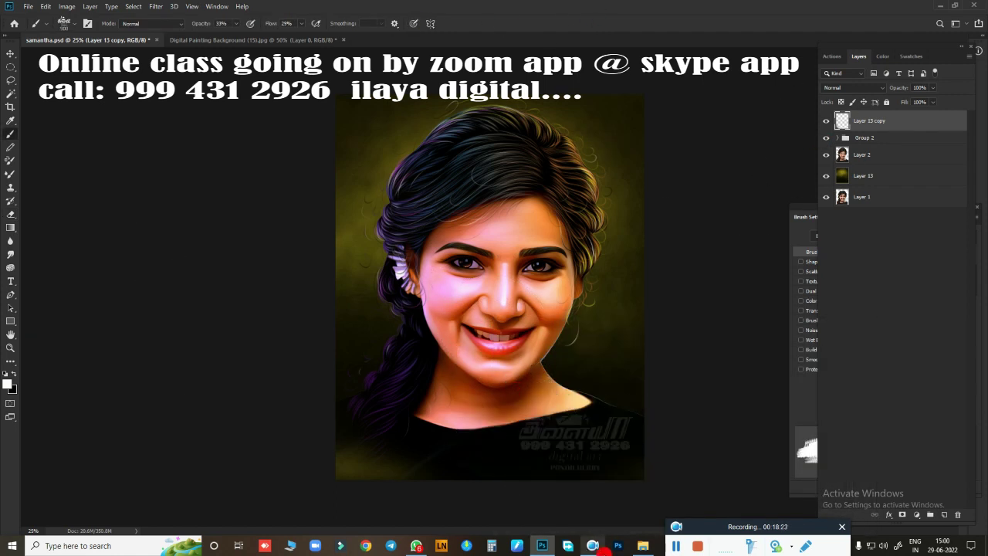
pyautogui.click(944, 514)
pyautogui.moveTo(301, 23); pyautogui.dragTo(335, 36)
pyautogui.moveTo(239, 25); pyautogui.dragTo(514, 374)
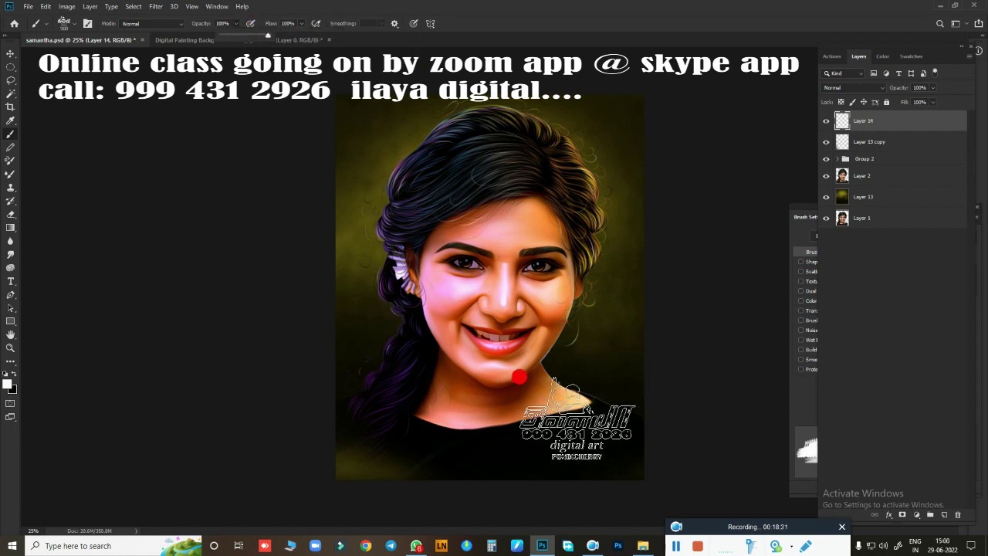
pyautogui.click(549, 407)
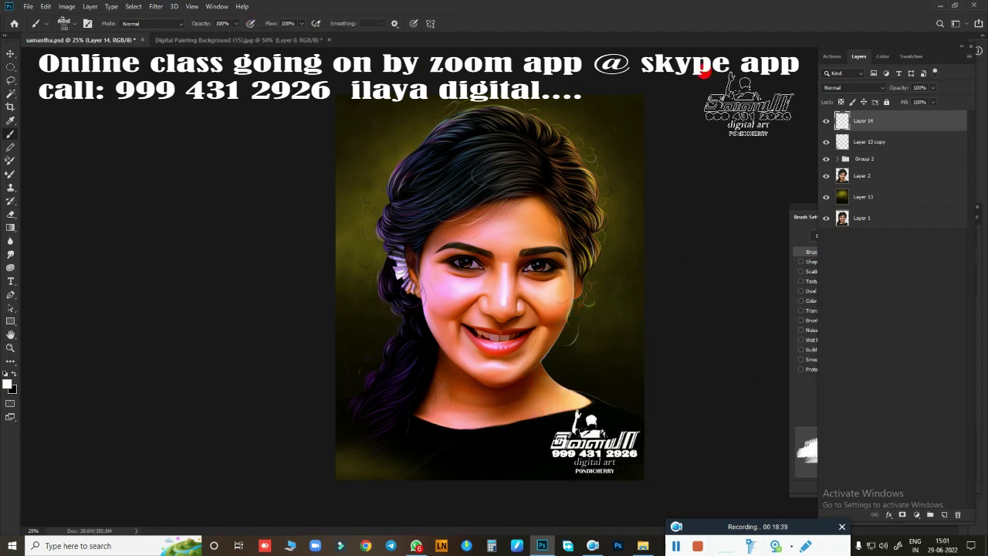